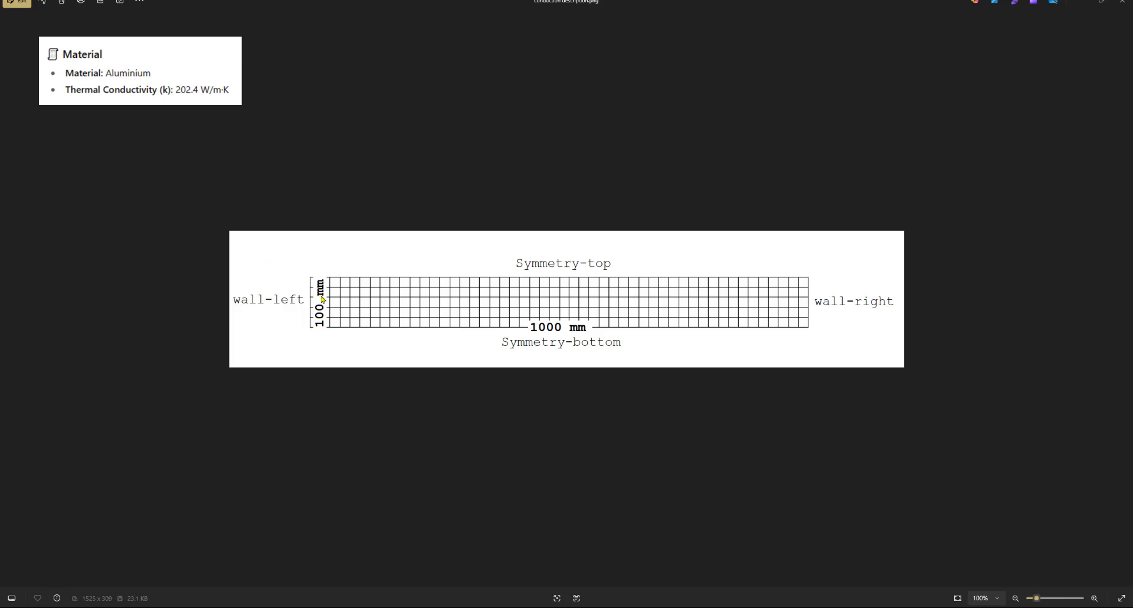
key("ctrl")
key("ctrl")
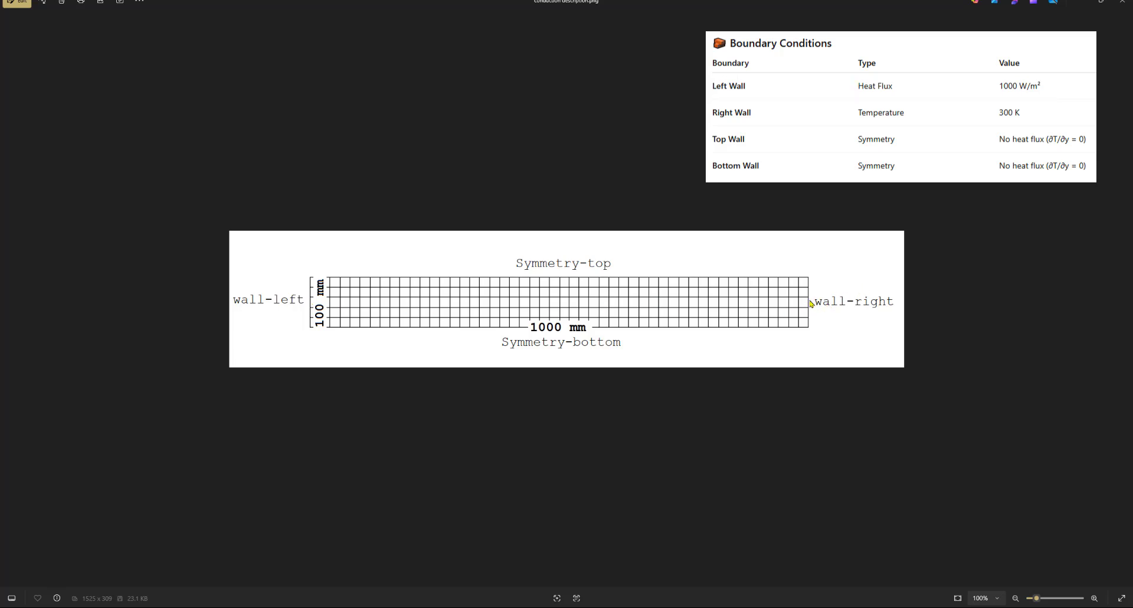
key("ctrl")
left_click(569, 343)
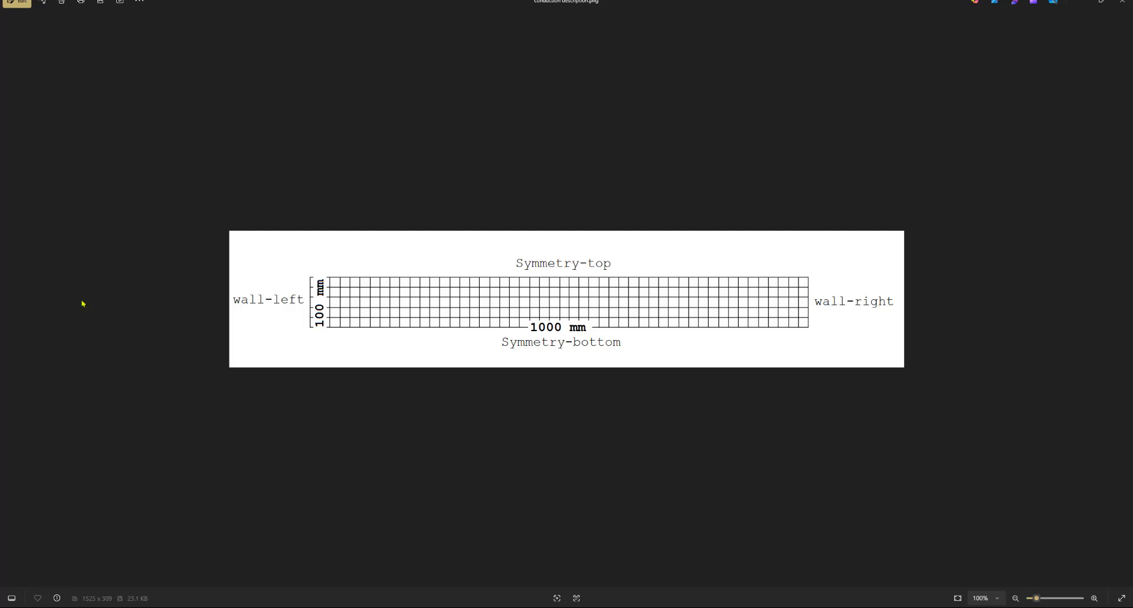
left_click(366, 329)
Step: Switch to Ansys Workbench and save the project as "conduction" in the Steady State Conduction folder on the Desktop
key("alt+Tab")
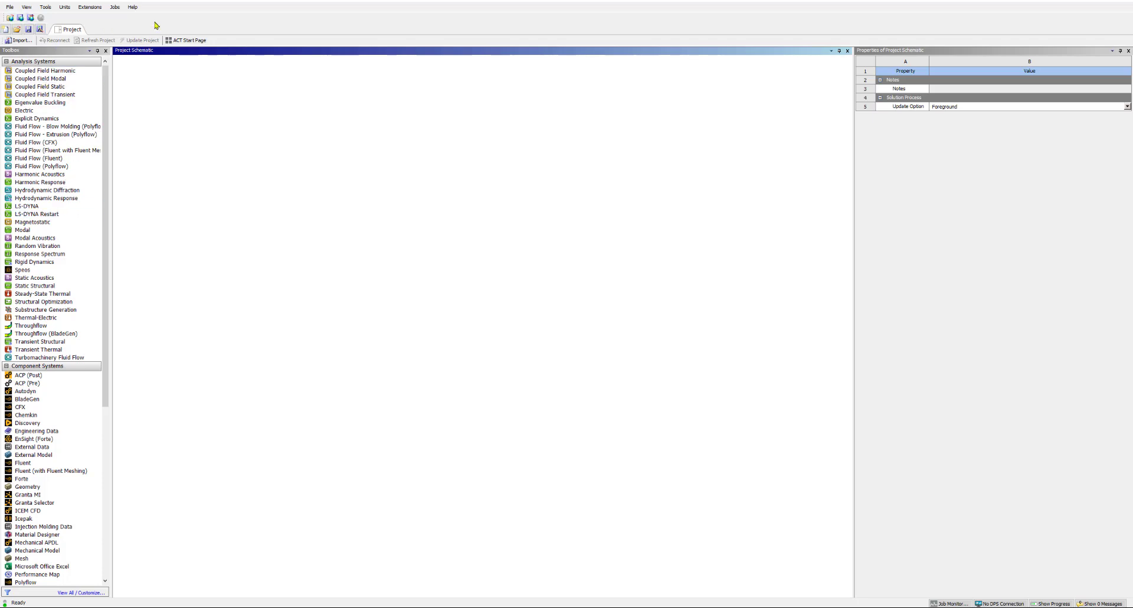
left_click(9, 7)
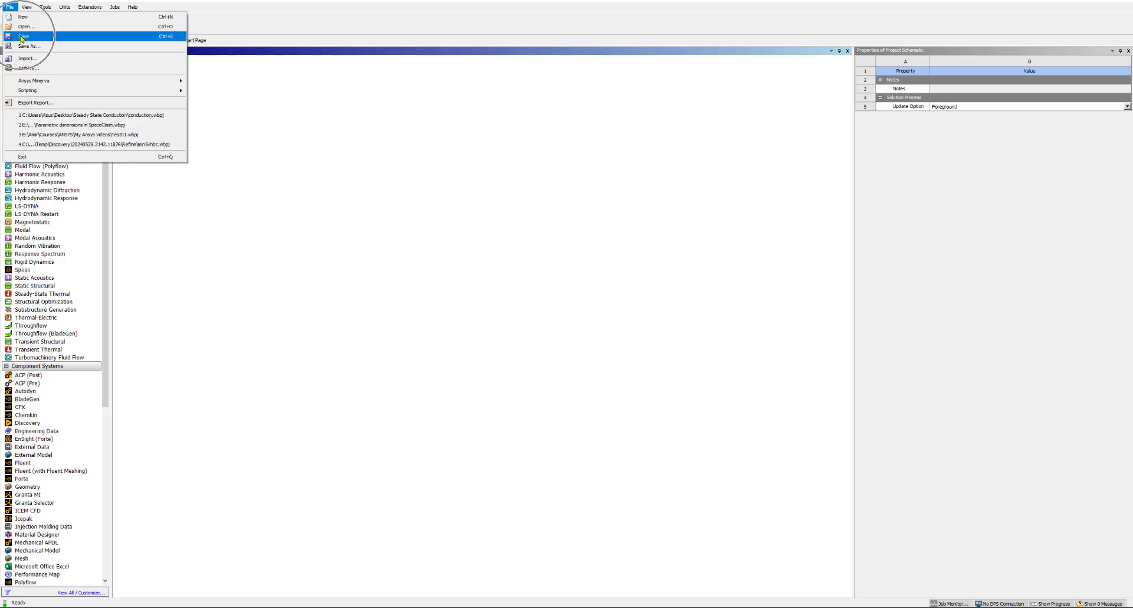
left_click(21, 37)
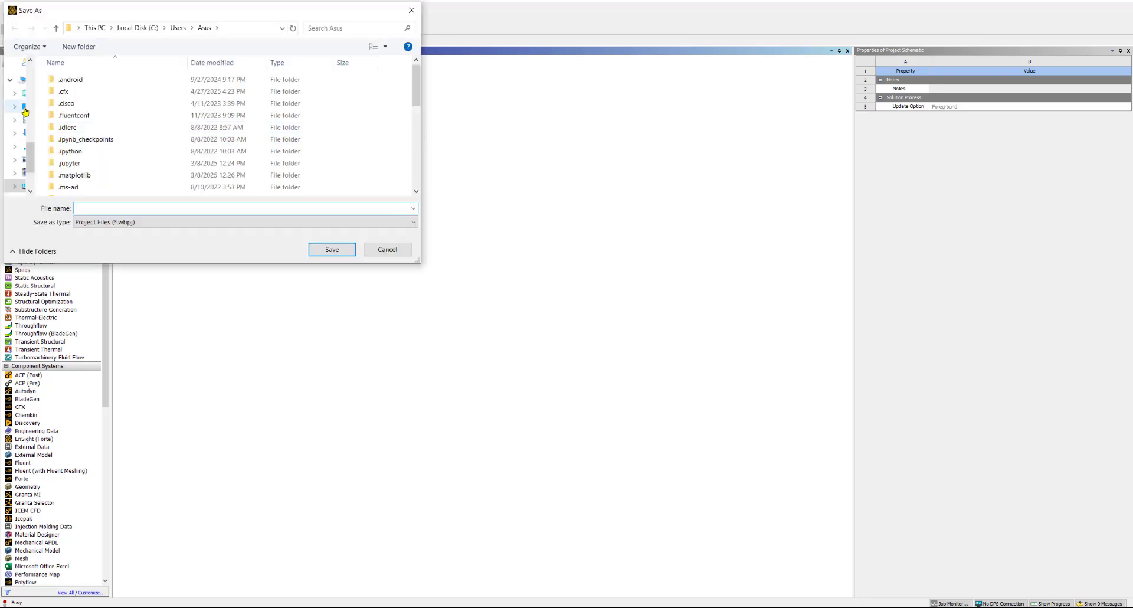
left_click(25, 111)
left_click(66, 131)
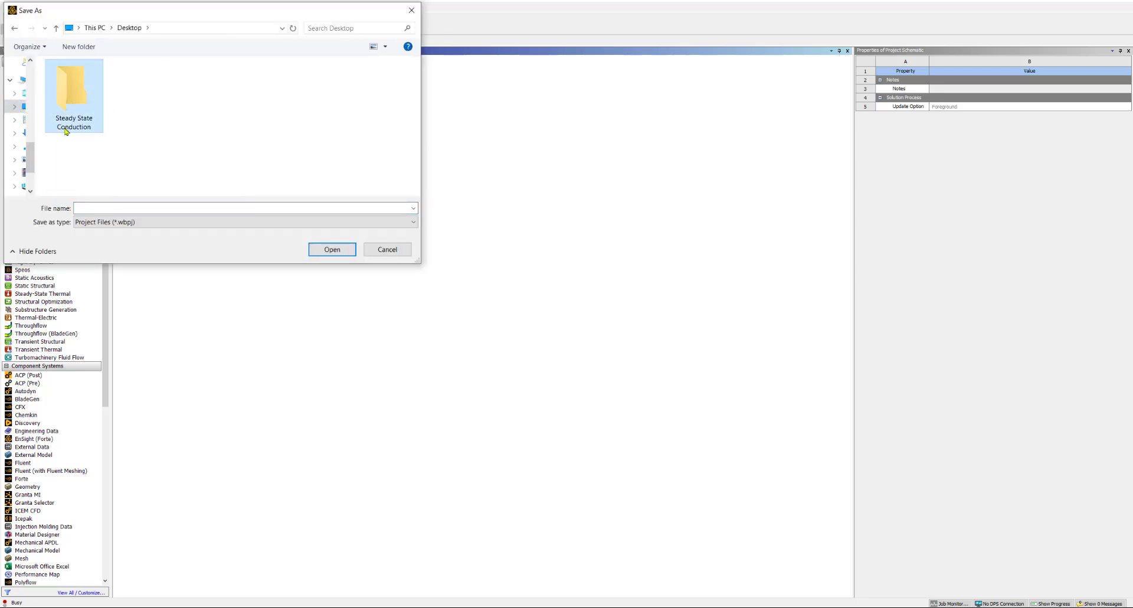
double_click(79, 115)
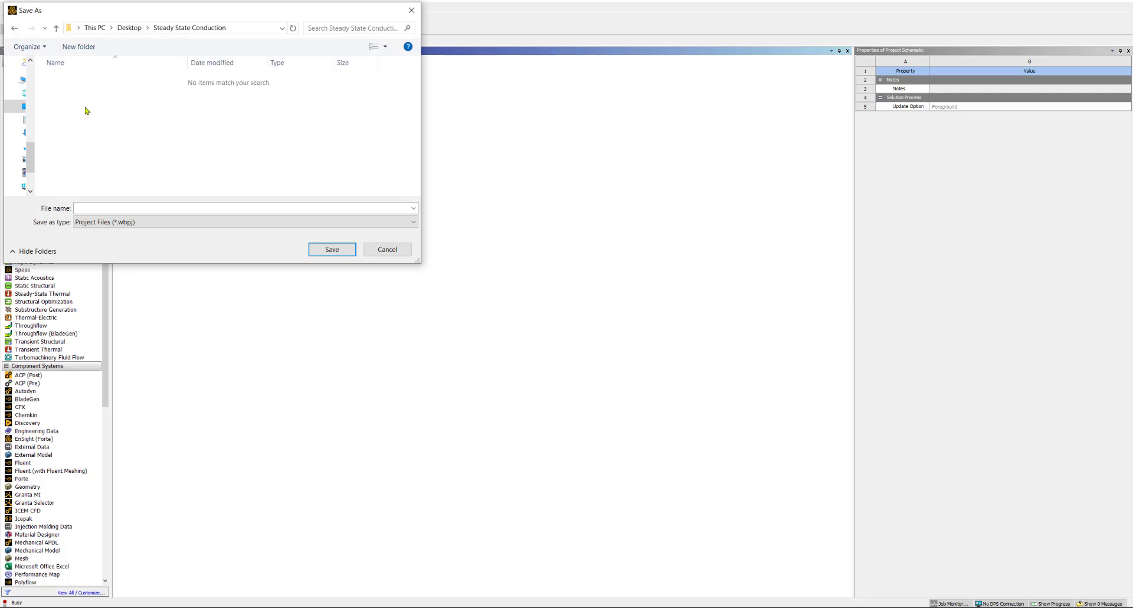
left_click(159, 209)
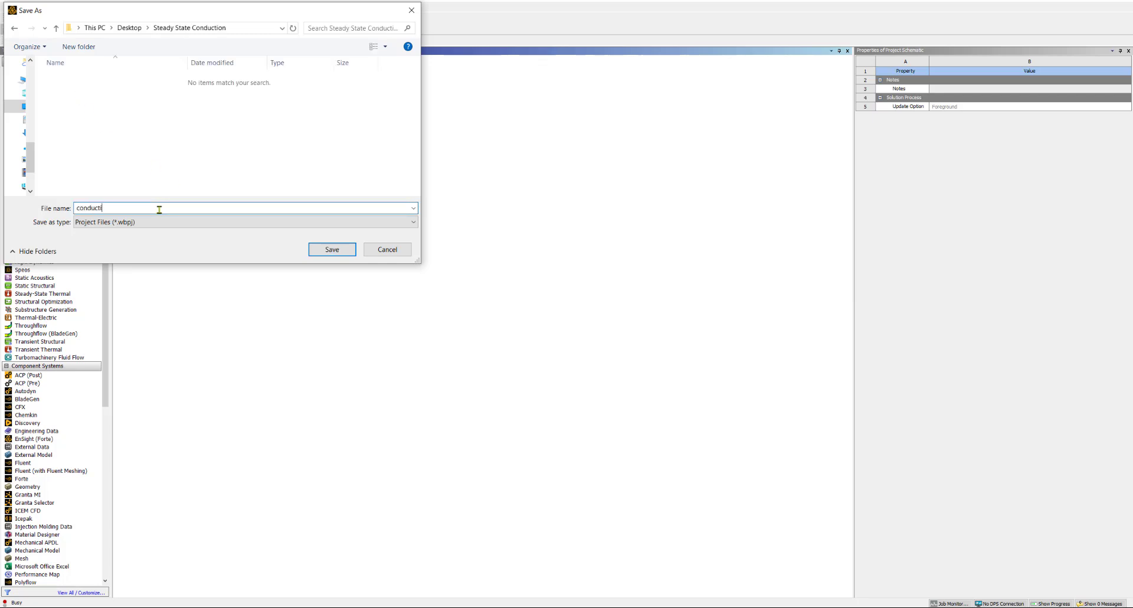
left_click(333, 250)
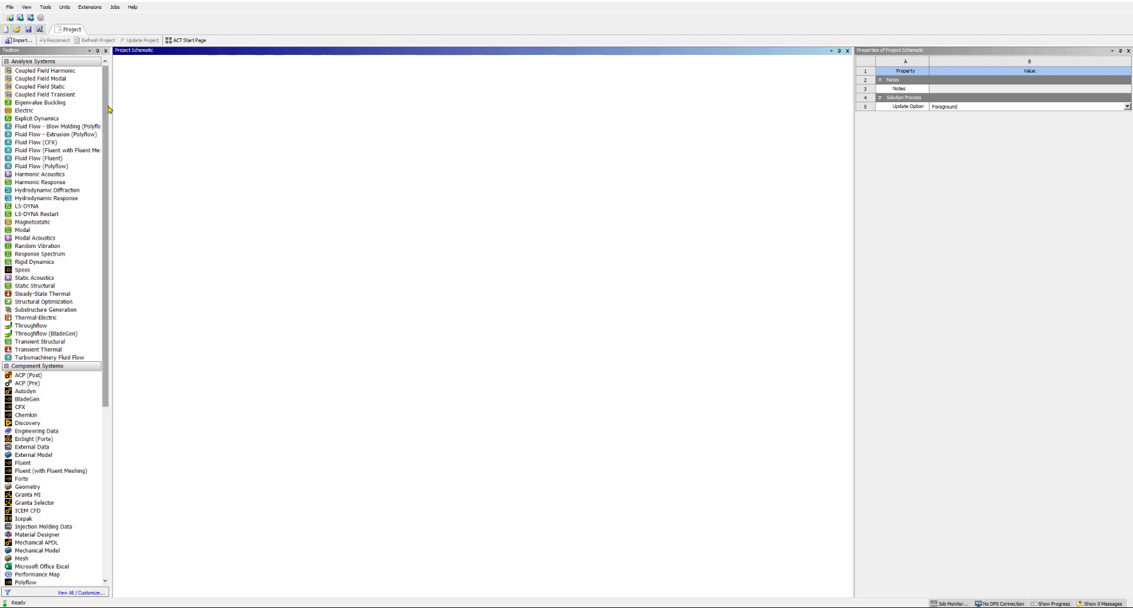
left_click(9, 8)
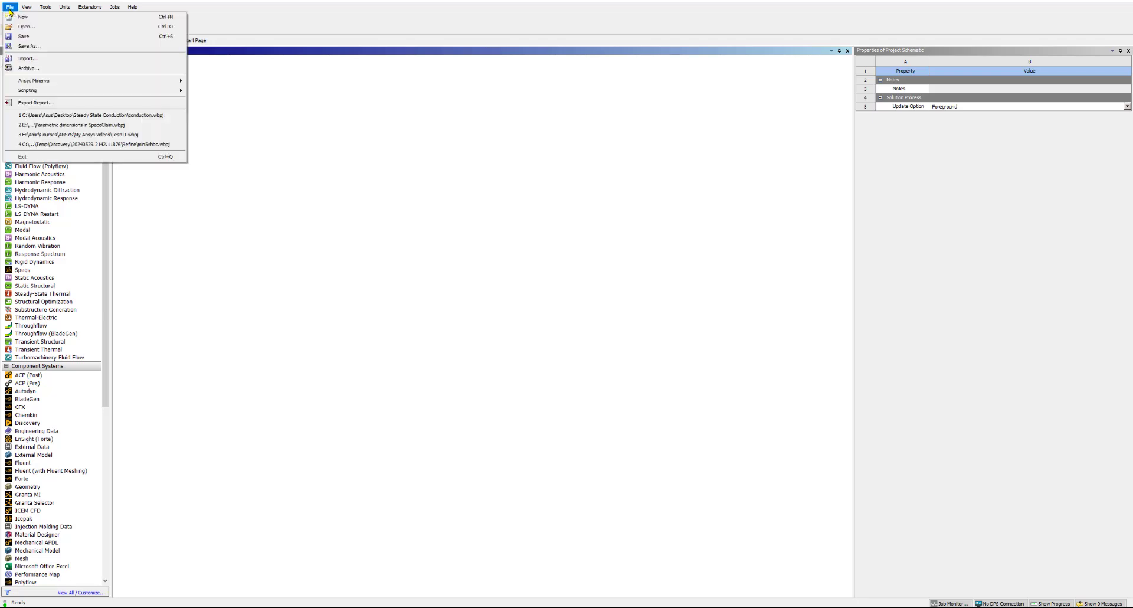
left_click(26, 46)
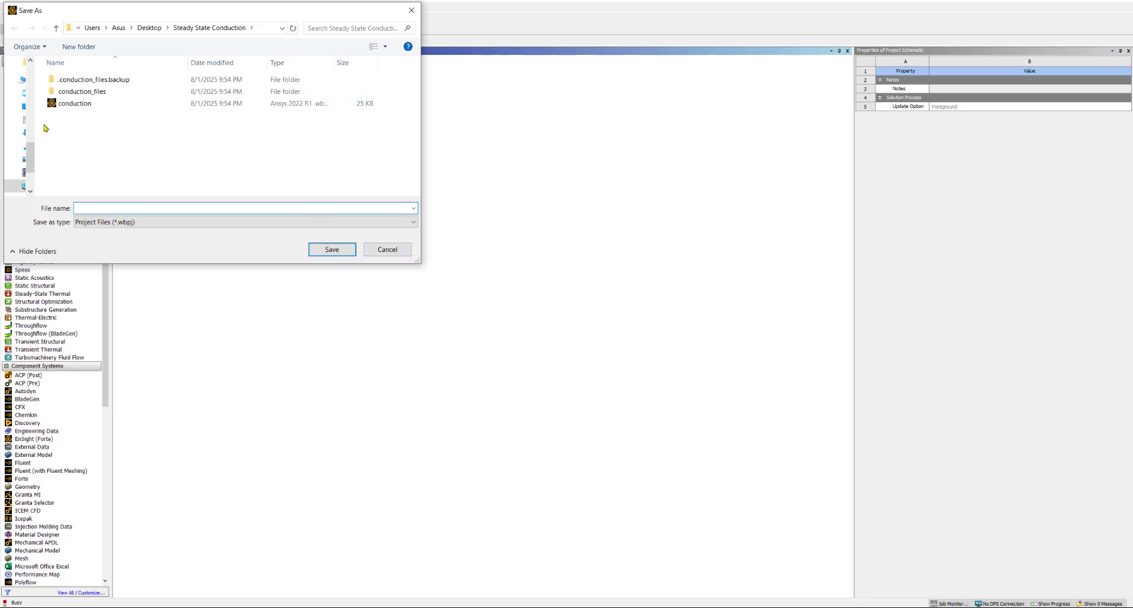
left_click(389, 250)
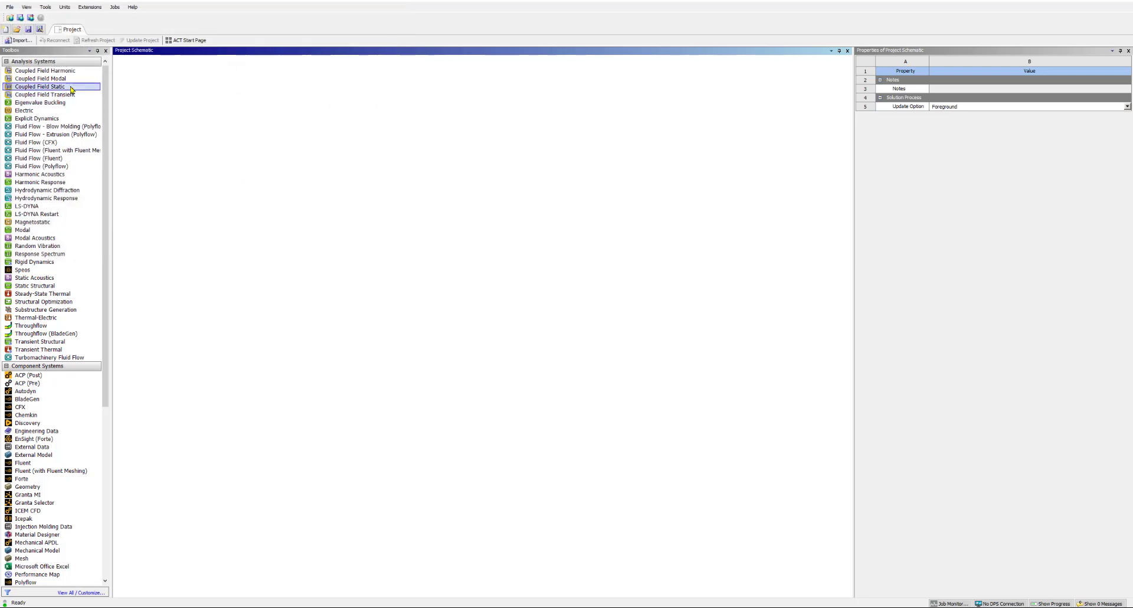
Step: Examine the default permanent-files folder setting in the Project Management options, leaving the options without saving changes
left_click(50, 12)
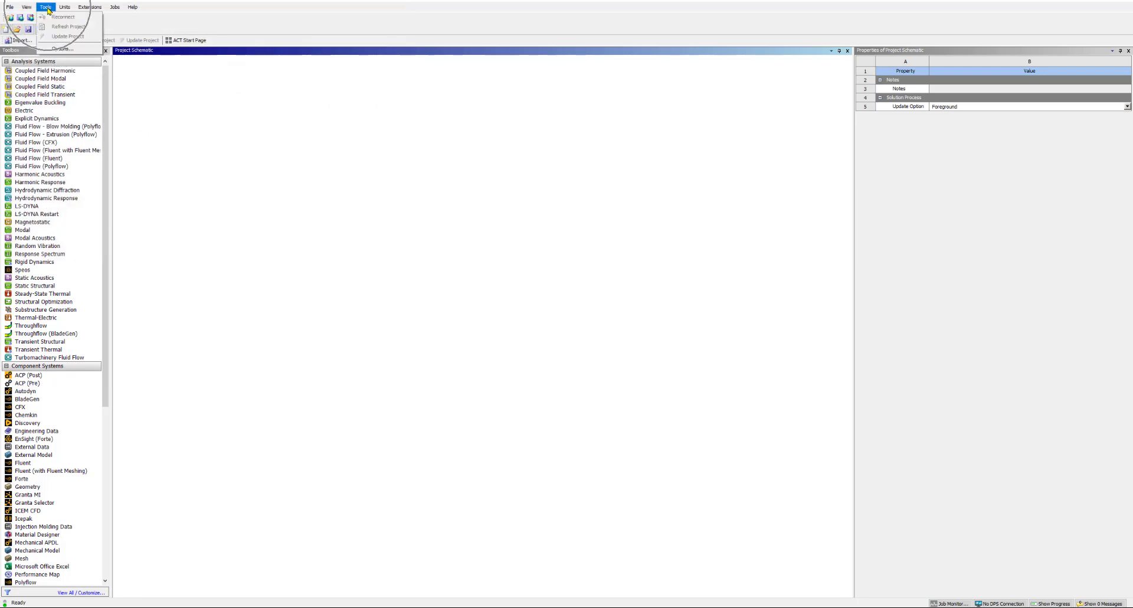
left_click(62, 49)
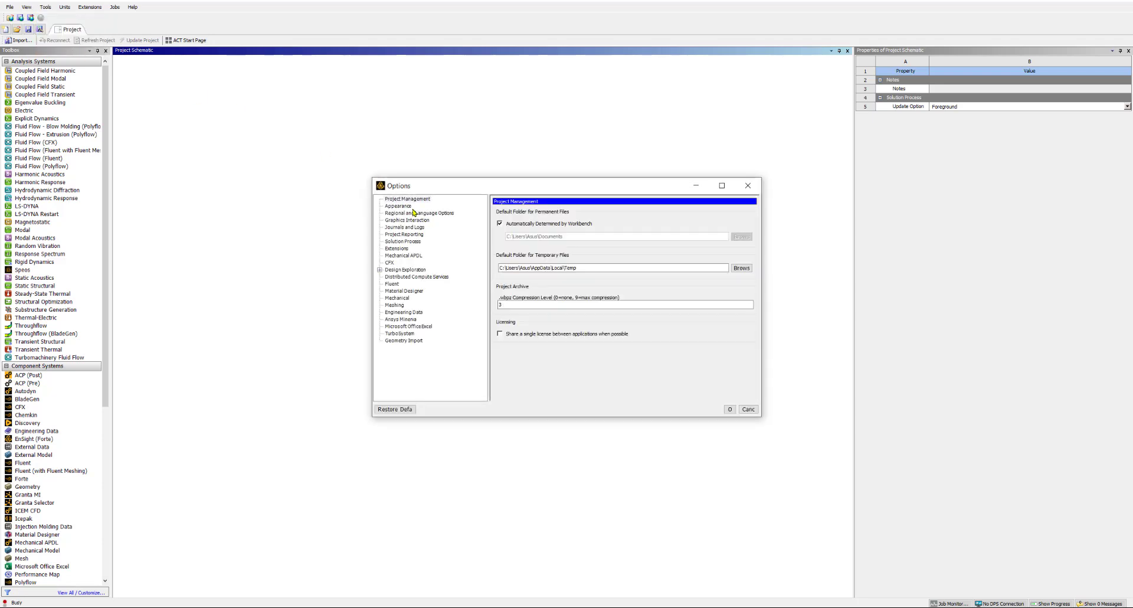
left_click_drag(449, 190, 306, 175)
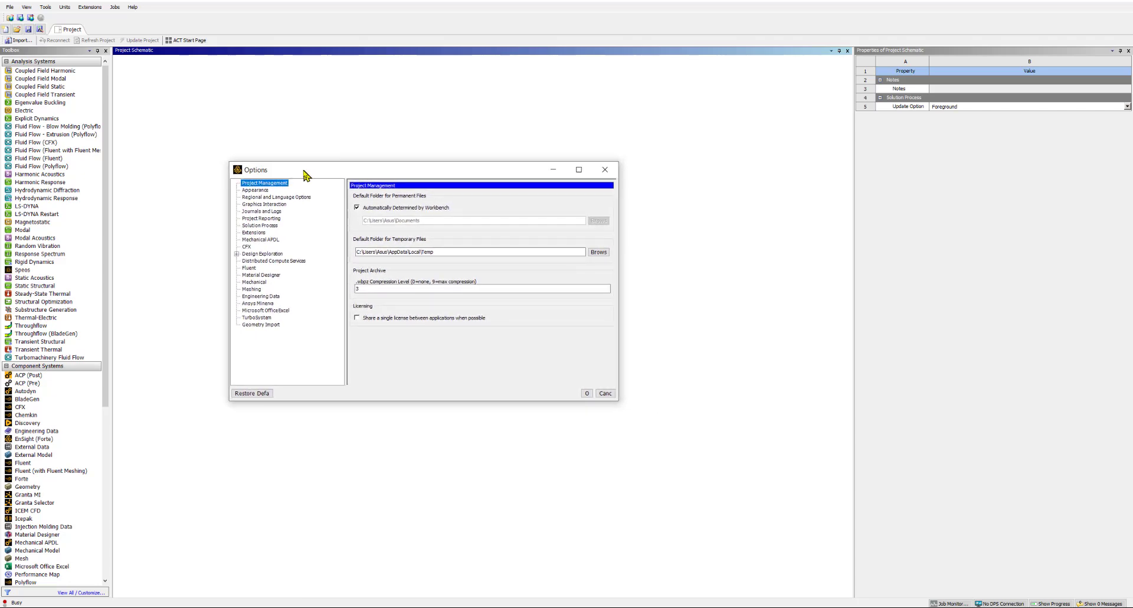
left_click(357, 209)
left_click(357, 208)
left_click(357, 208)
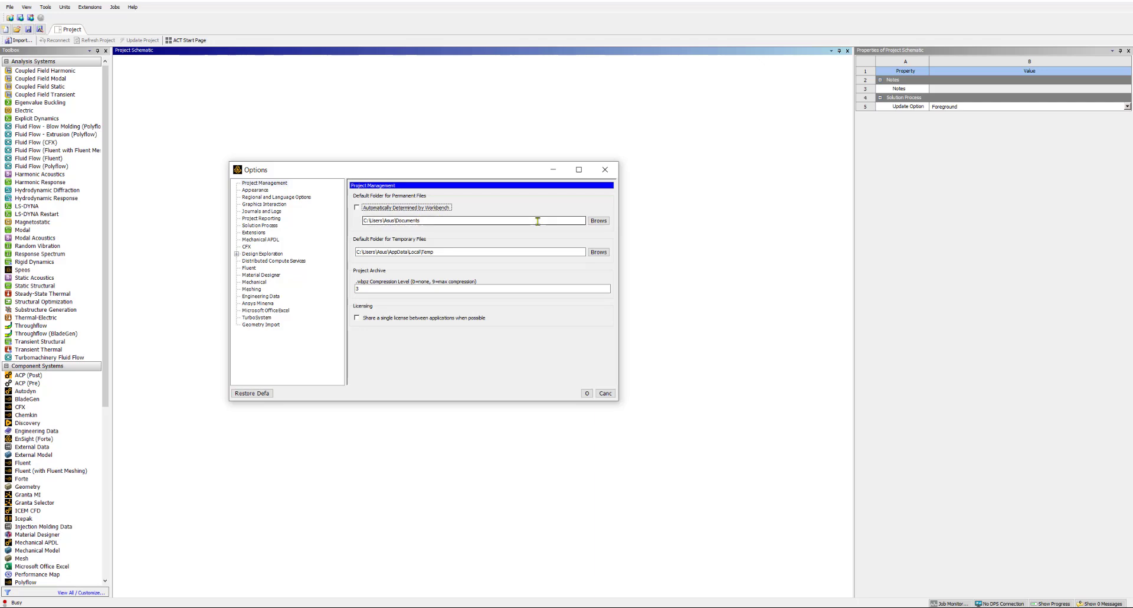
left_click(357, 208)
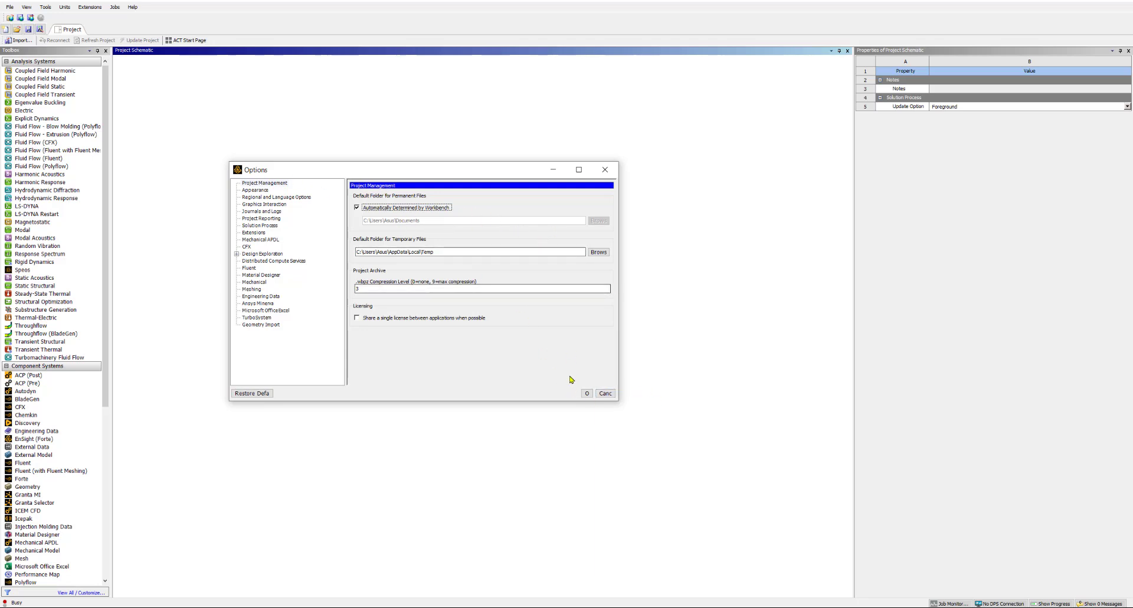
left_click(604, 394)
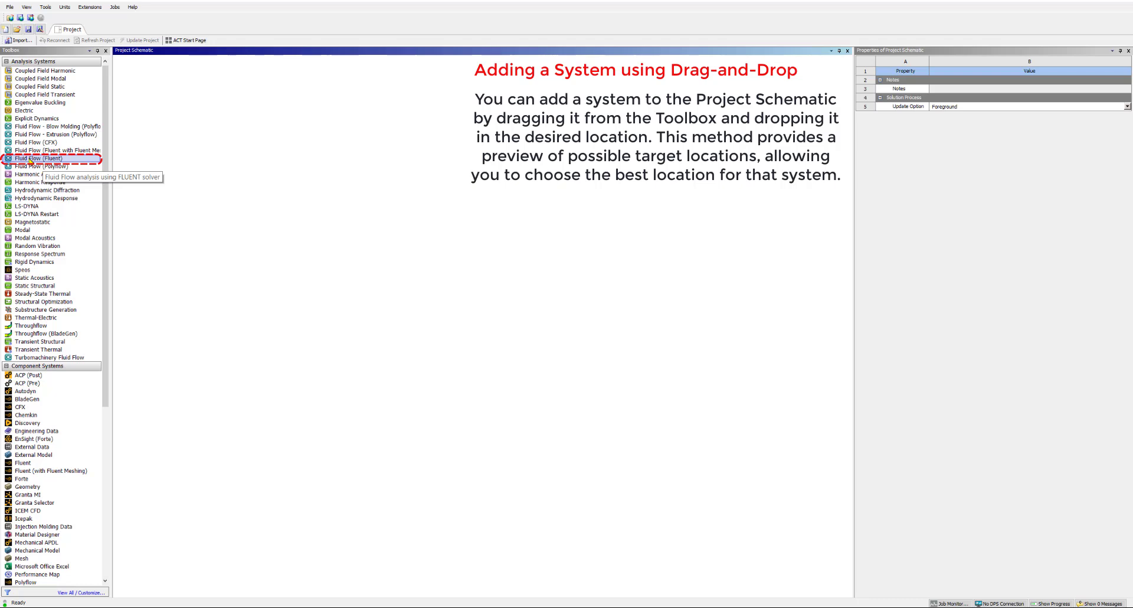
Step: Add a Fluid Flow (Fluent) analysis system to the project schematic and name it "conduction"
left_click_drag(30, 161, 157, 109)
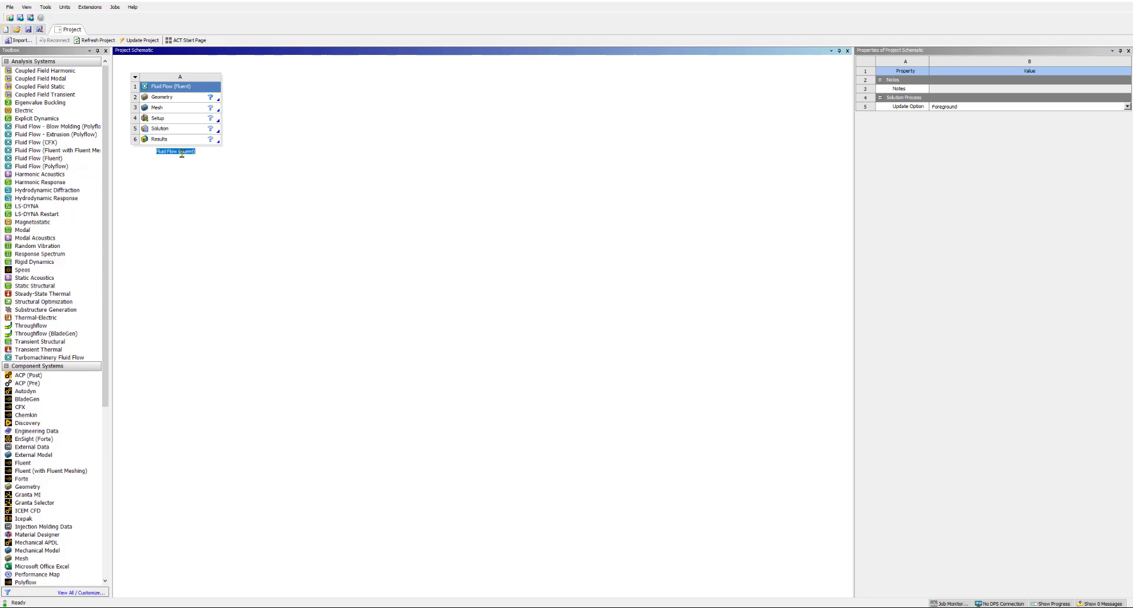
type("conduction")
left_click(222, 165)
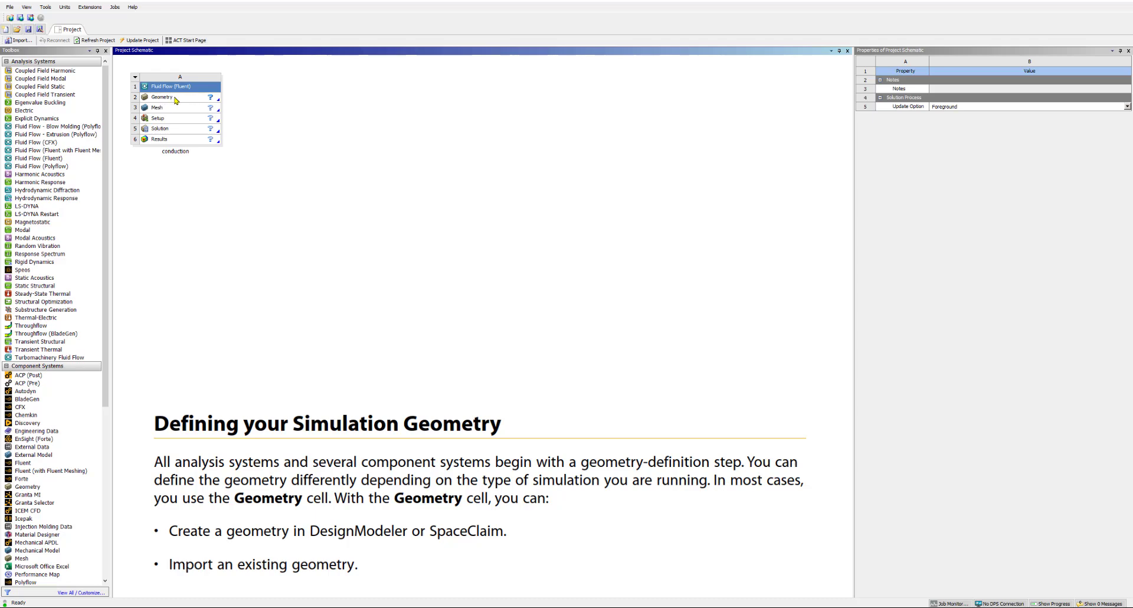
left_click(188, 100)
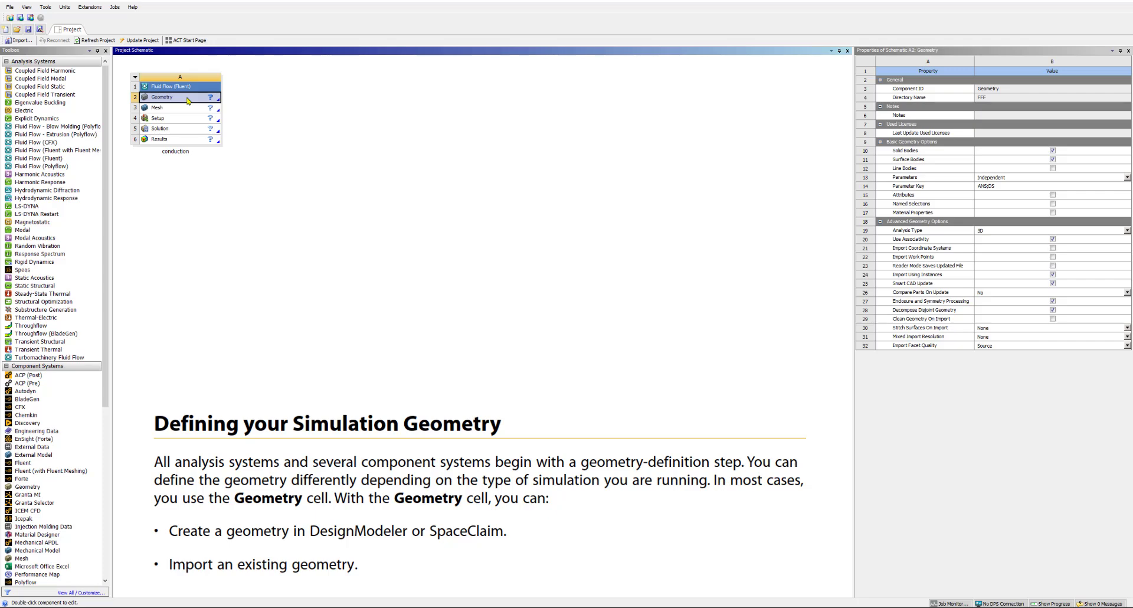
right_click(188, 99)
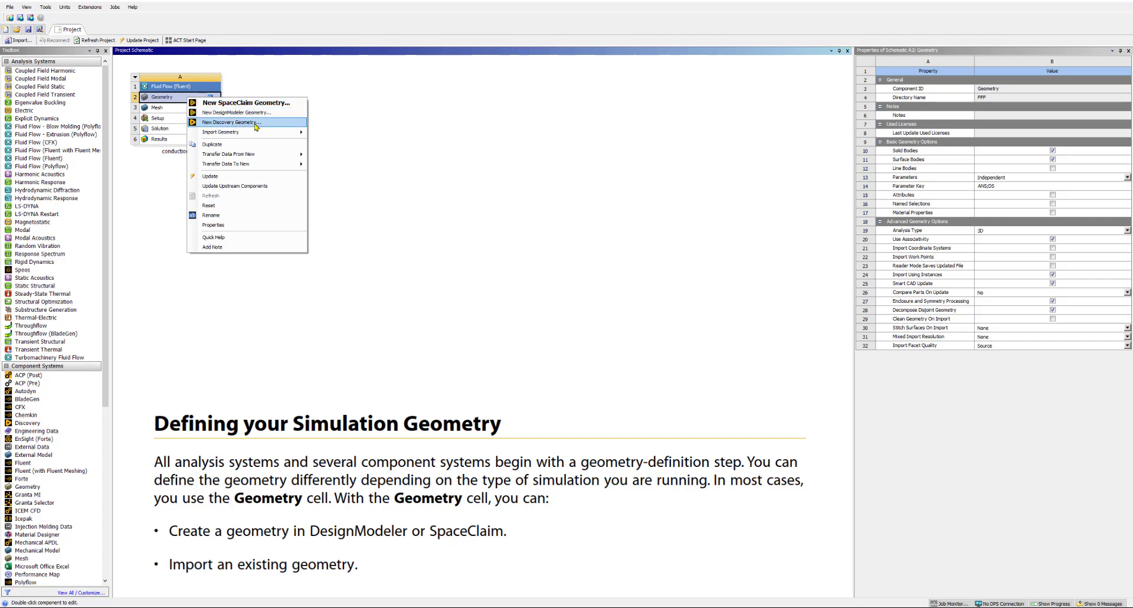
mouse_move(209, 132)
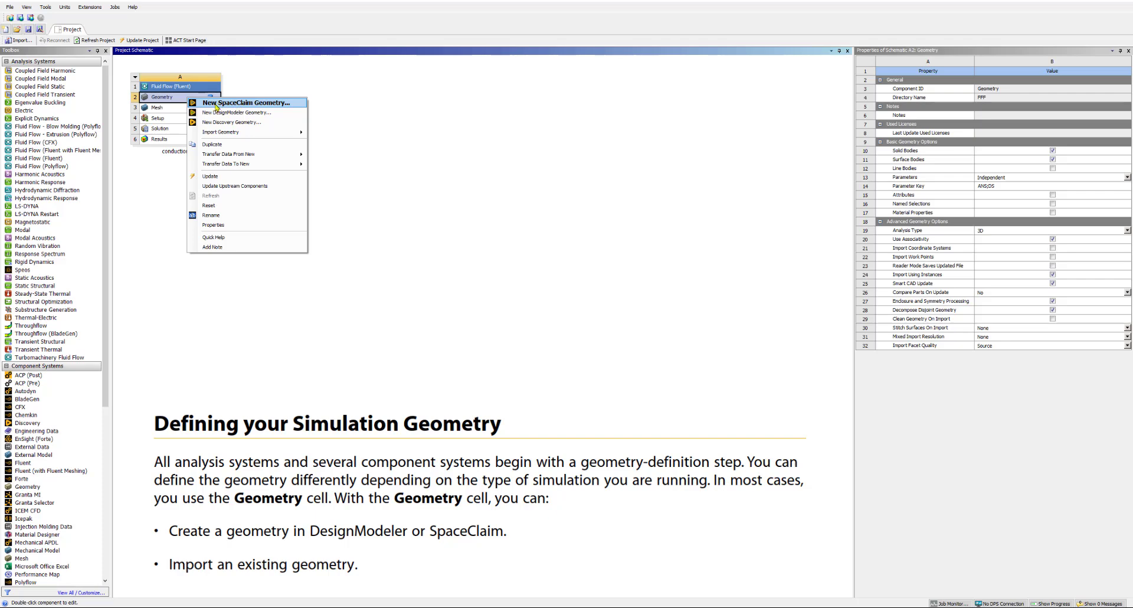
left_click(285, 80)
Step: Set the analysis type of the conduction system's Geometry cell to 2D
left_click(168, 100)
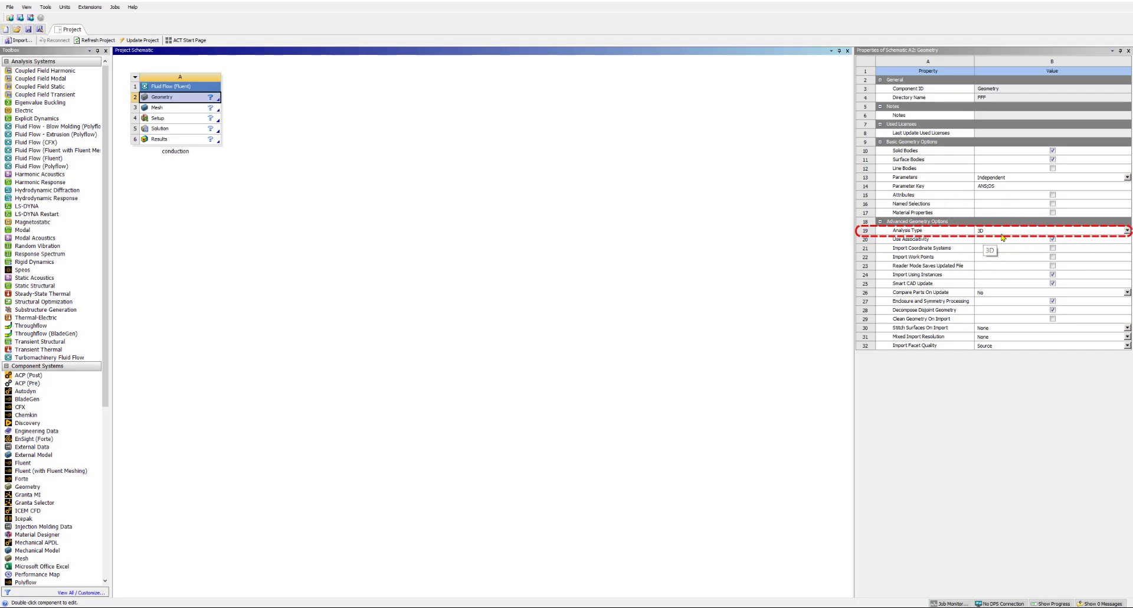
left_click(1128, 230)
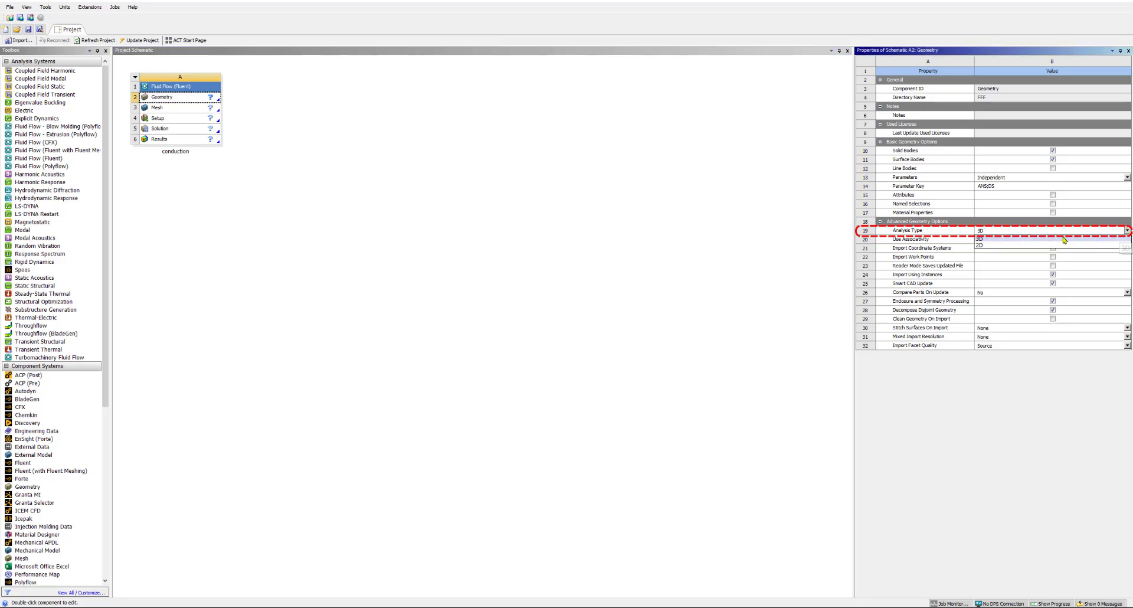
left_click(989, 247)
left_click(342, 247)
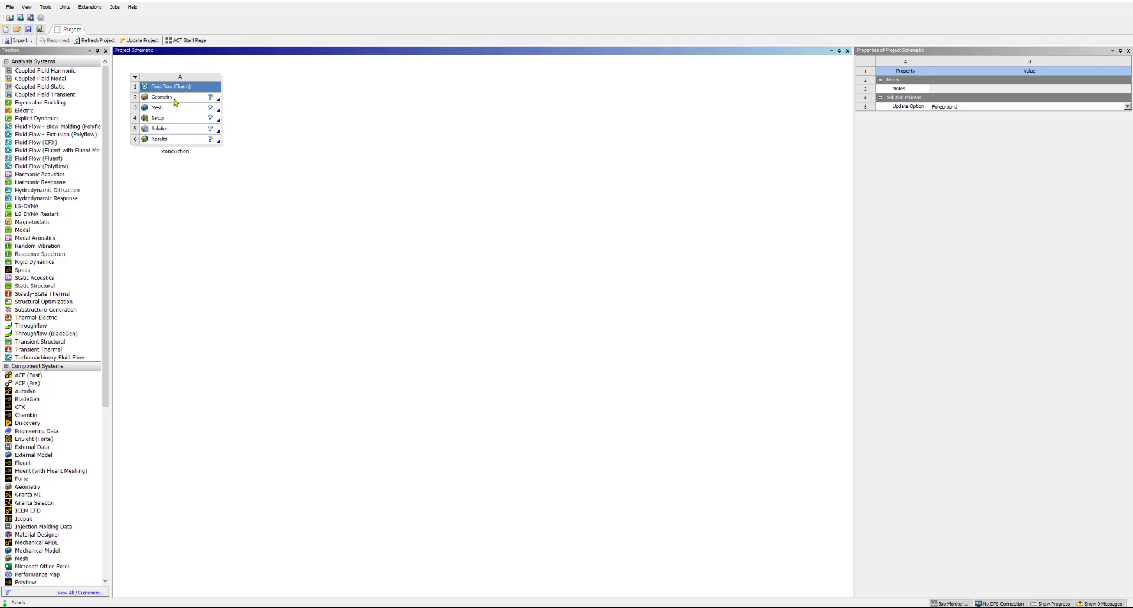
Step: Create a new SpaceClaim geometry for the conduction system's Geometry cell
left_click(175, 100)
right_click(175, 102)
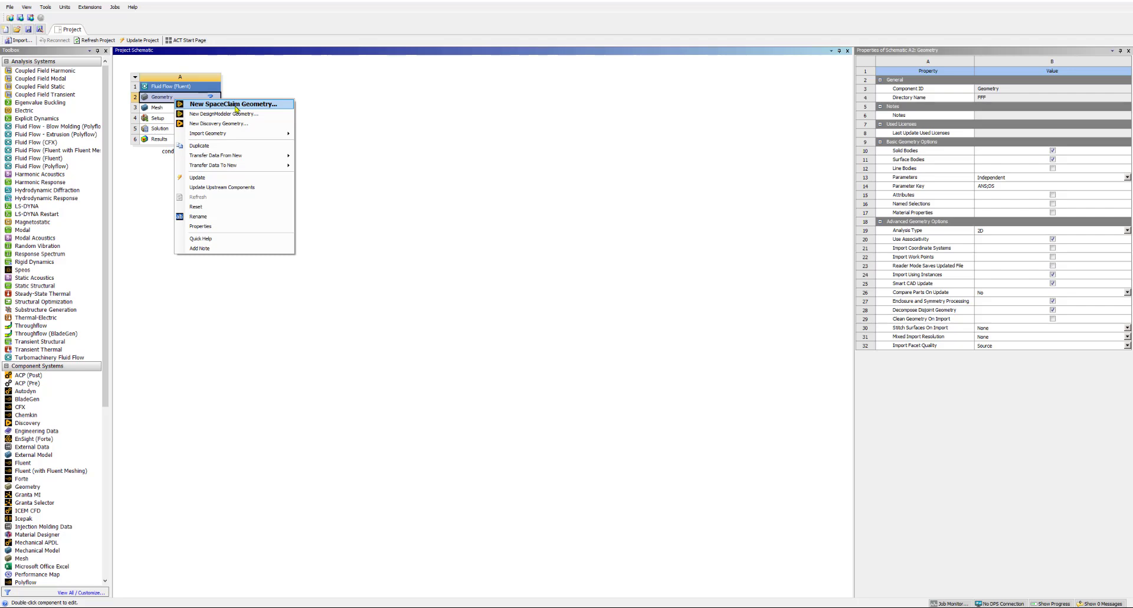
left_click(206, 105)
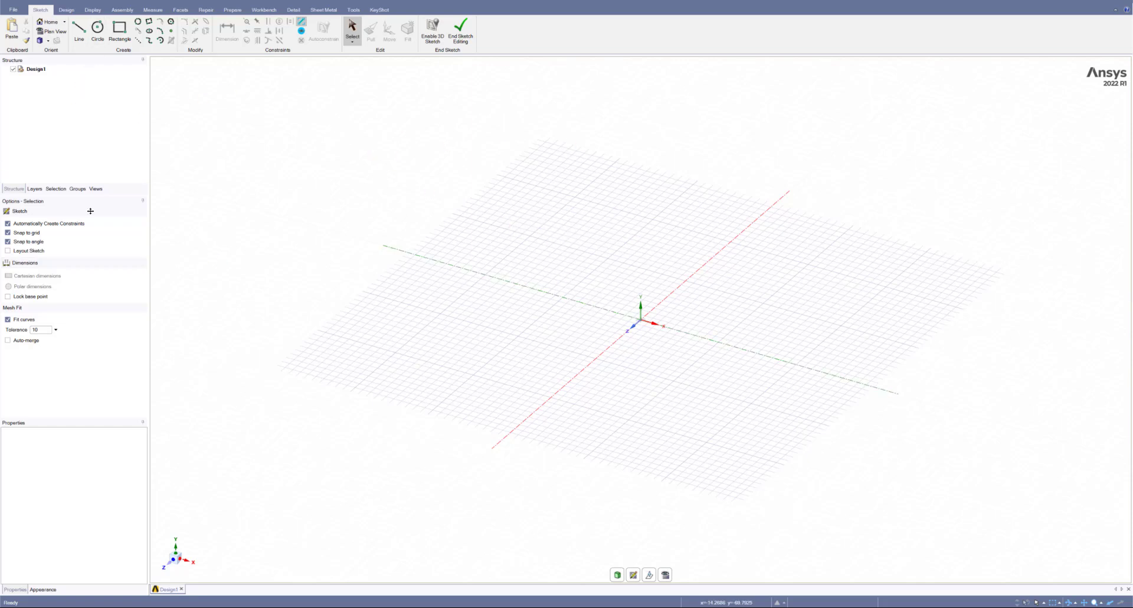
key("alt+Tab")
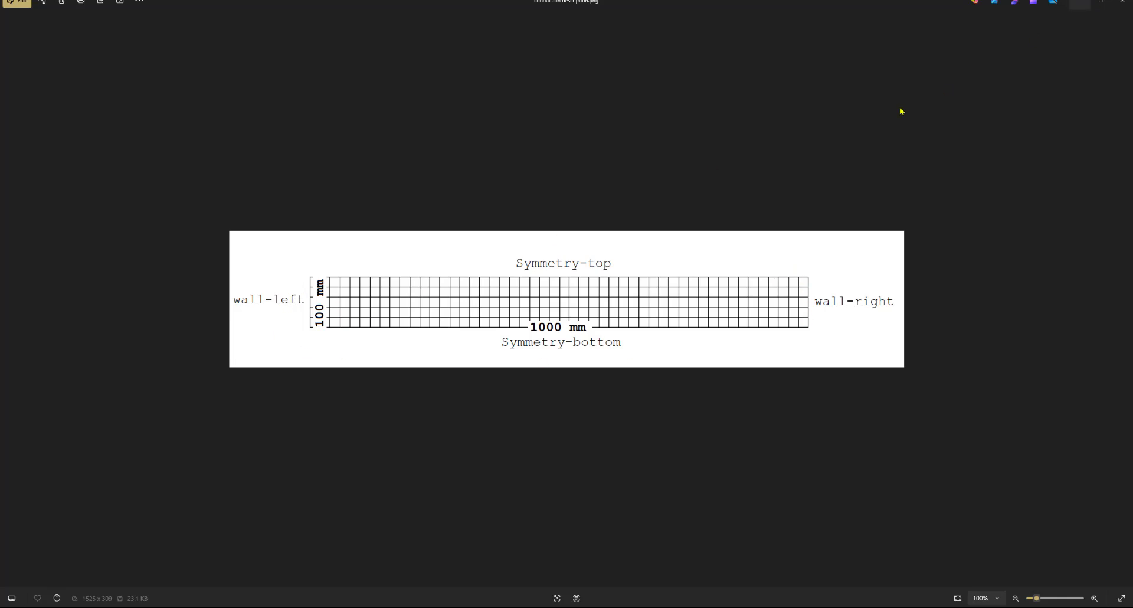
key("alt+Tab")
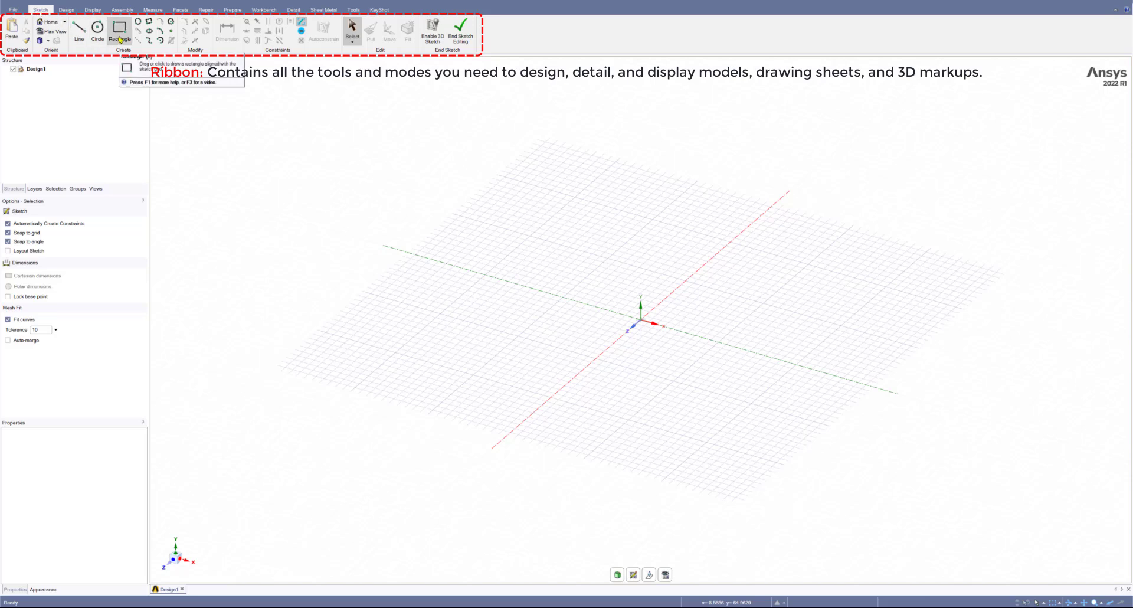
left_click(67, 10)
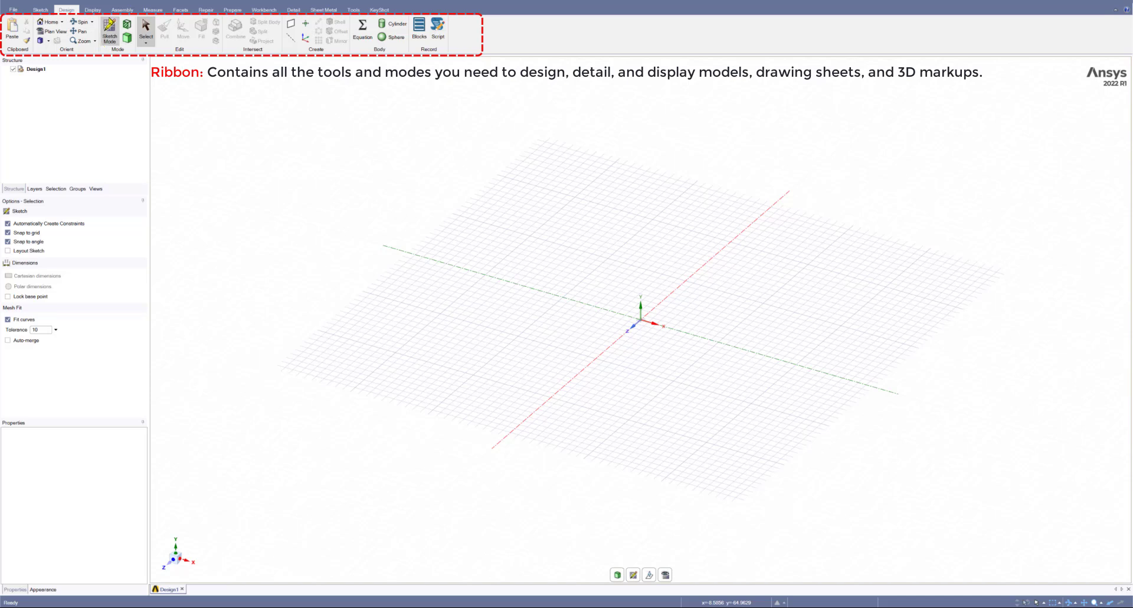
left_click(40, 10)
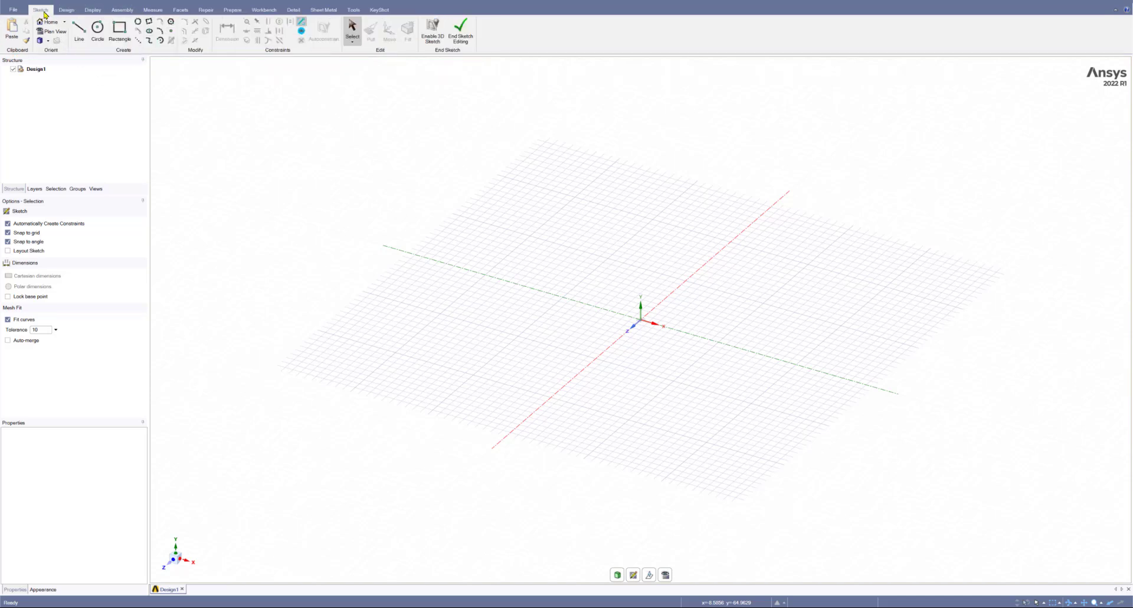
Step: Start a rectangle sketch and place its sketch plane on the vertical XY plane through the origin
left_click(119, 42)
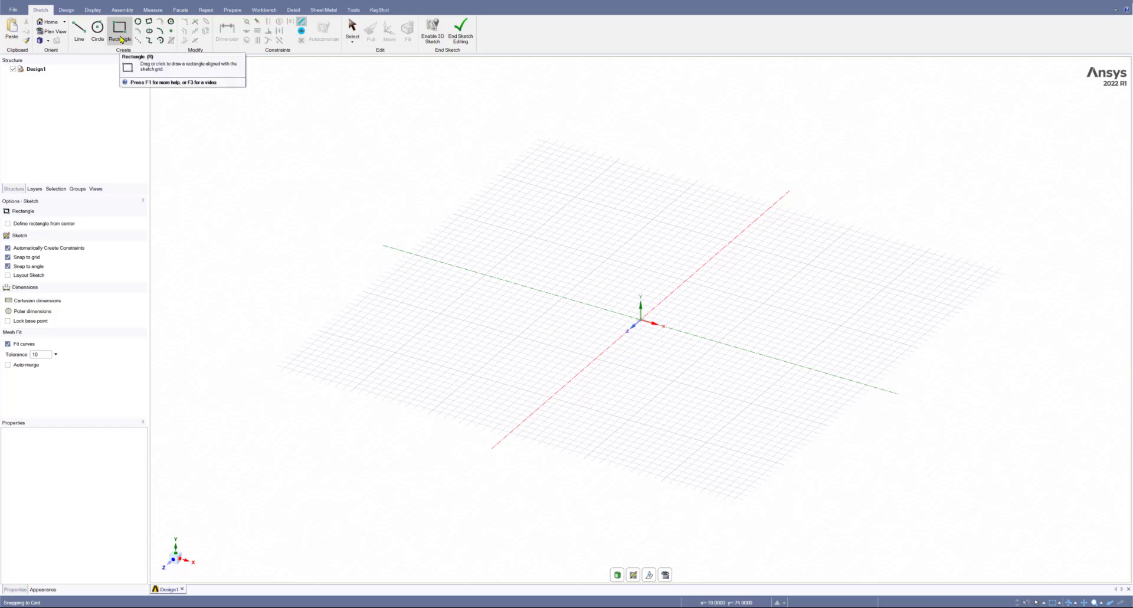
left_click(633, 575)
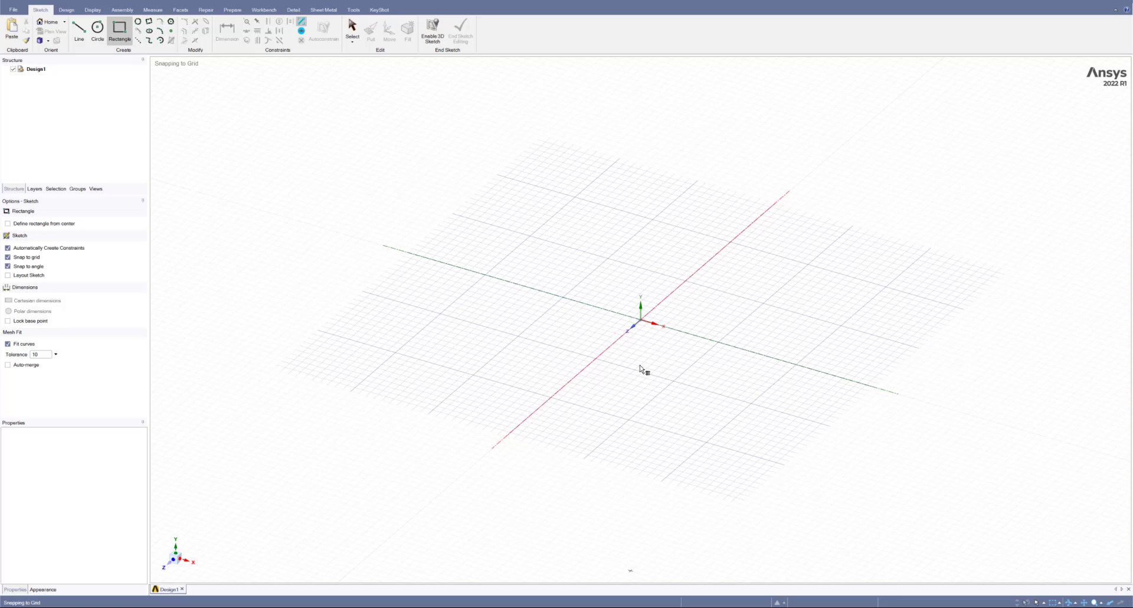
left_click(657, 321)
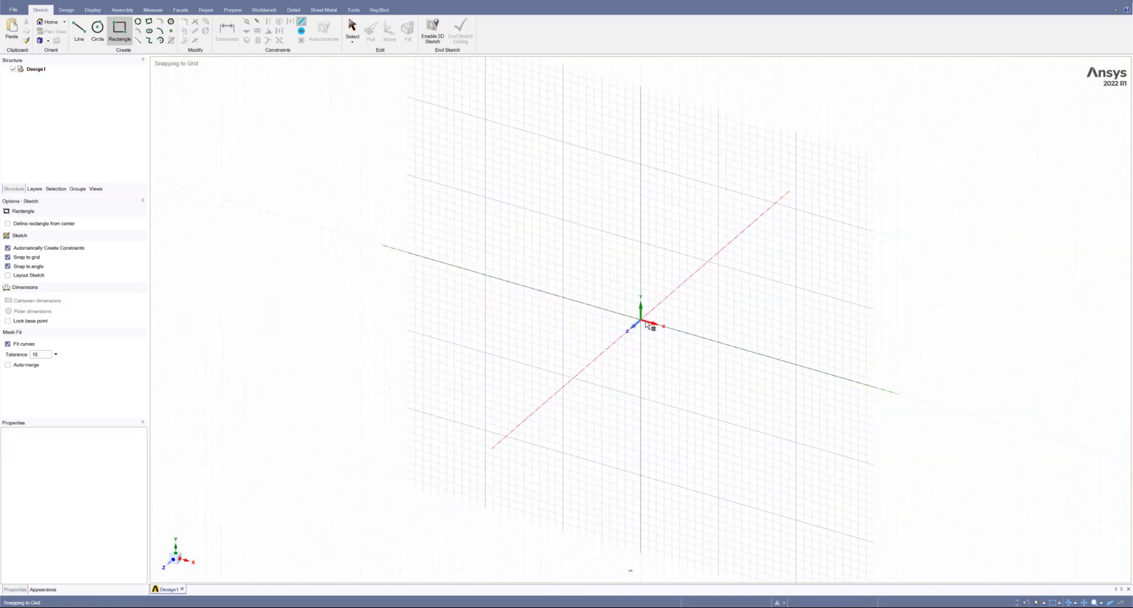
left_click(677, 312)
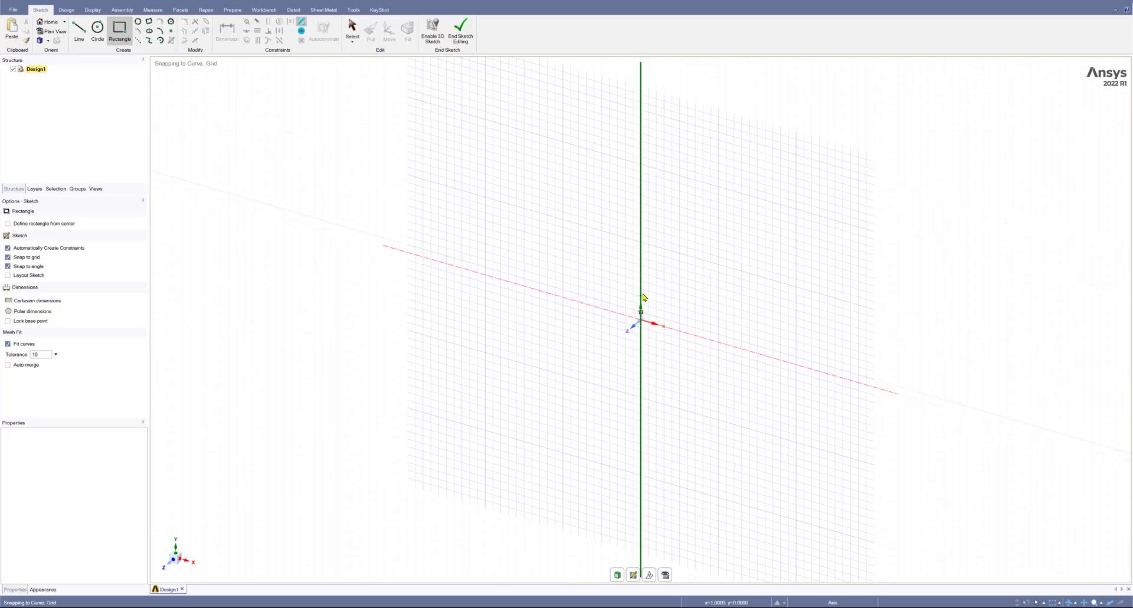
left_click(666, 575)
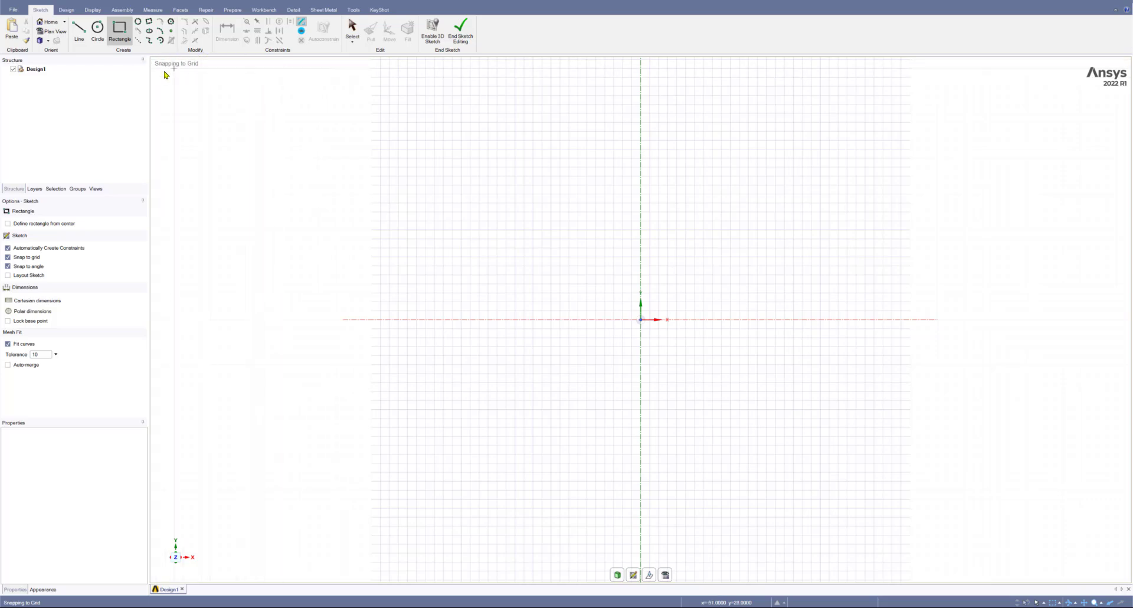
Step: Draw a rectangle from the origin, 1000 mm long along X and 100 mm high along Y
left_click(641, 320)
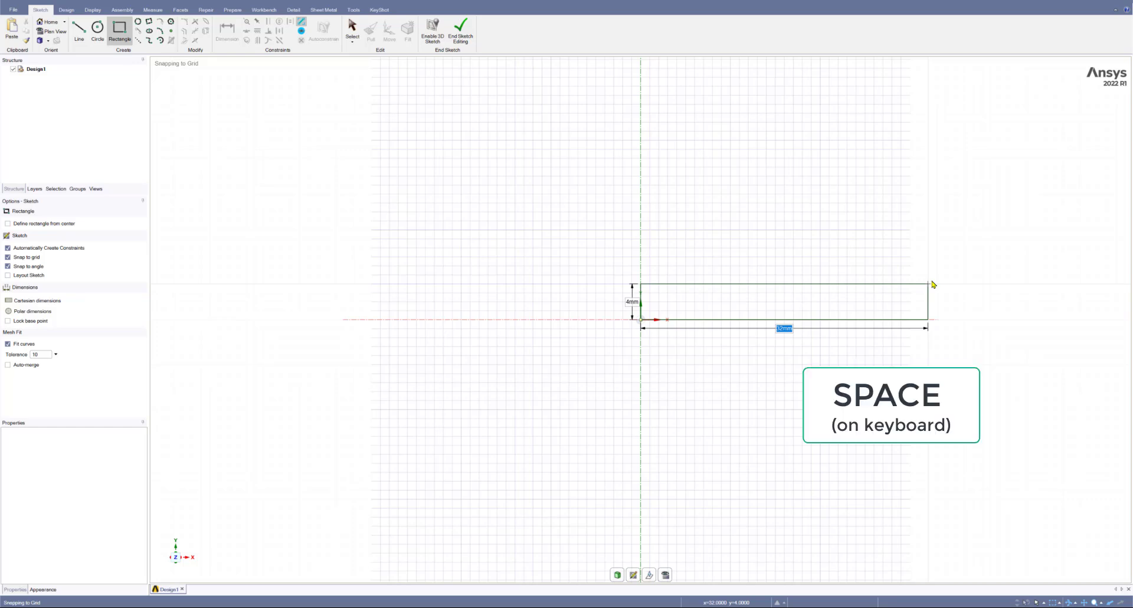
key("space")
type("1000")
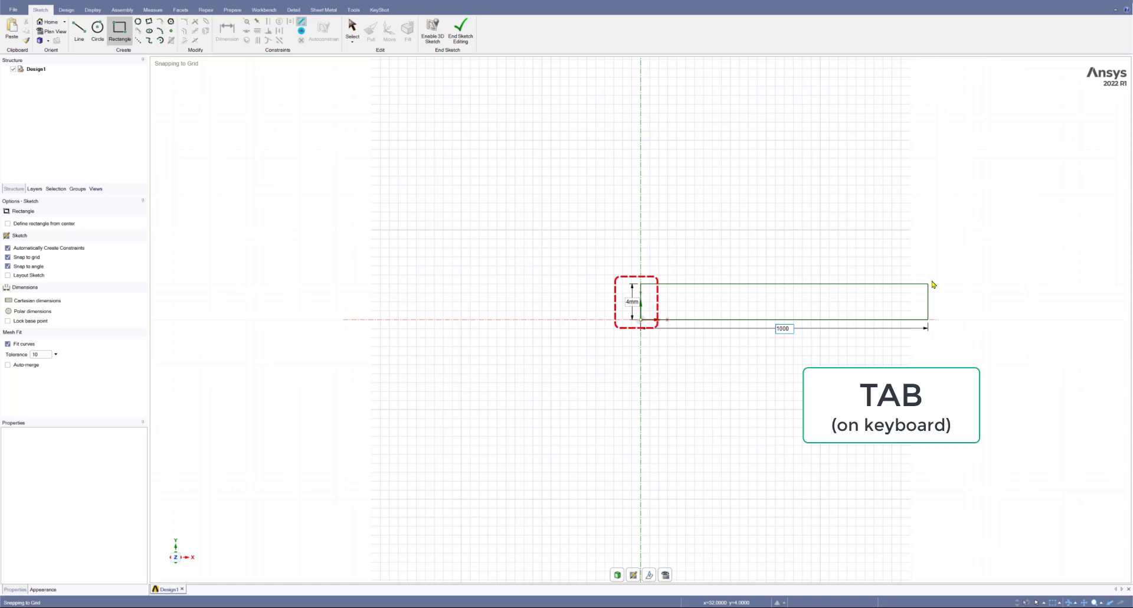
key("Tab")
key("Tab")
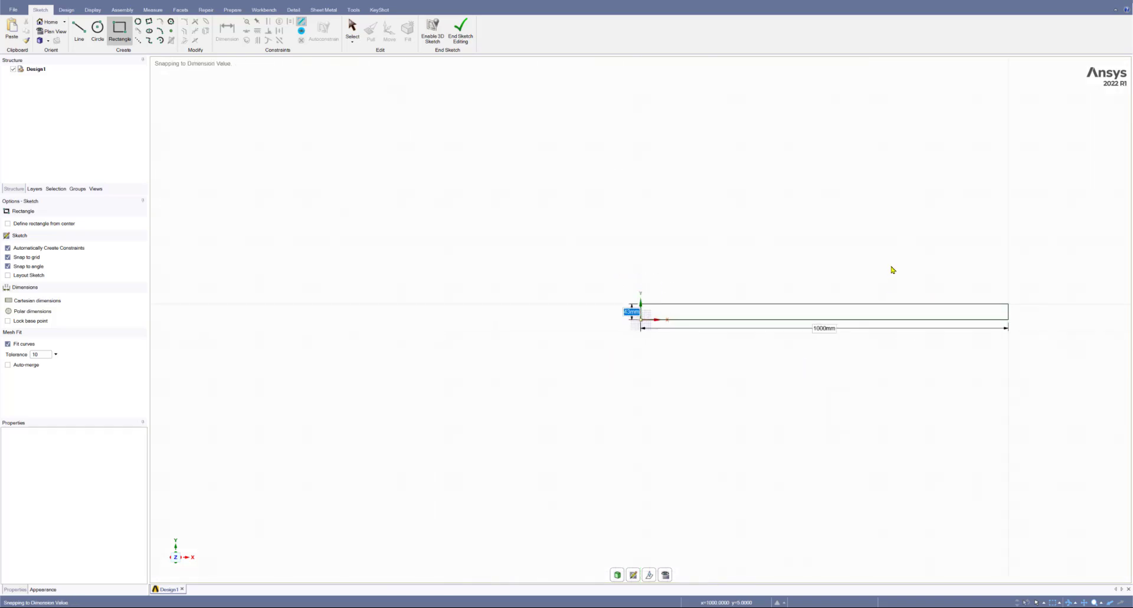
type("100")
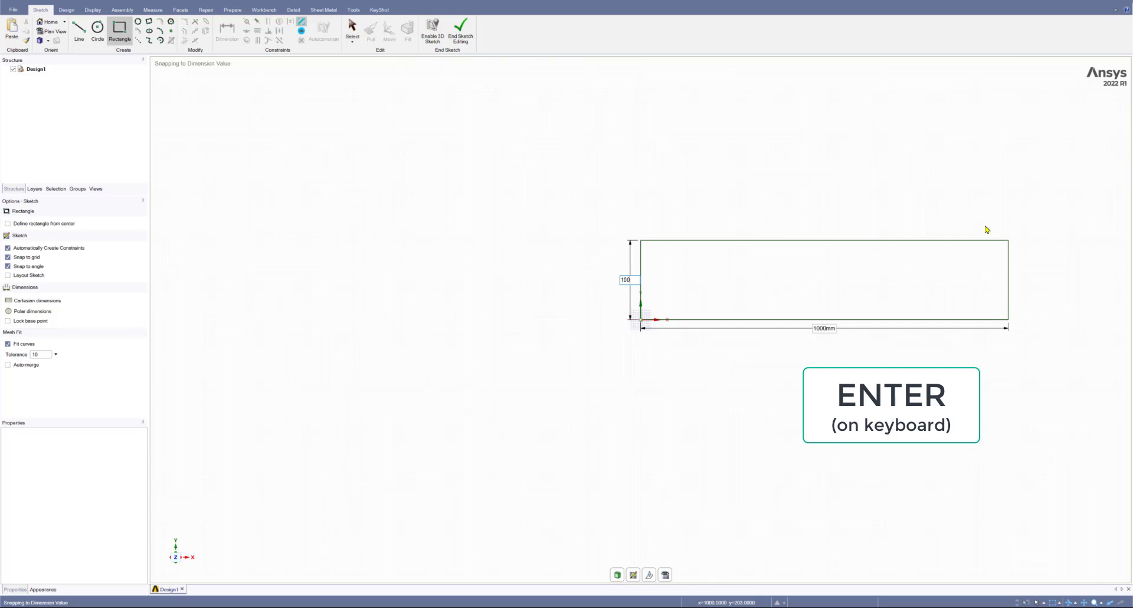
key("Return")
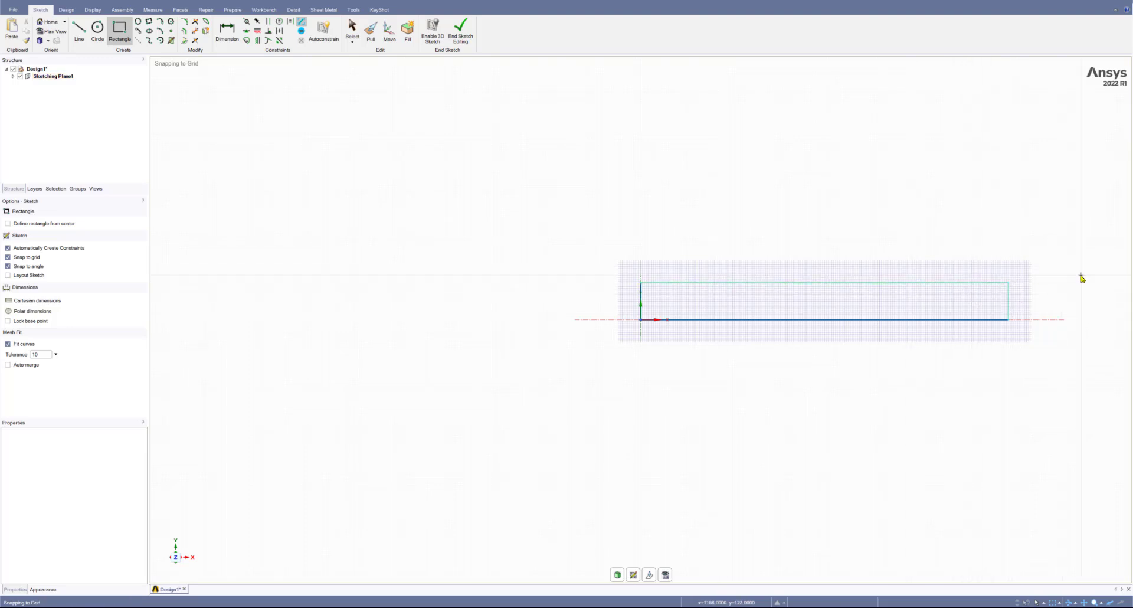
Step: Convert the sketched rectangle into a surface body by switching from sketching to 3D mode
scroll(1080, 276, "up", 3)
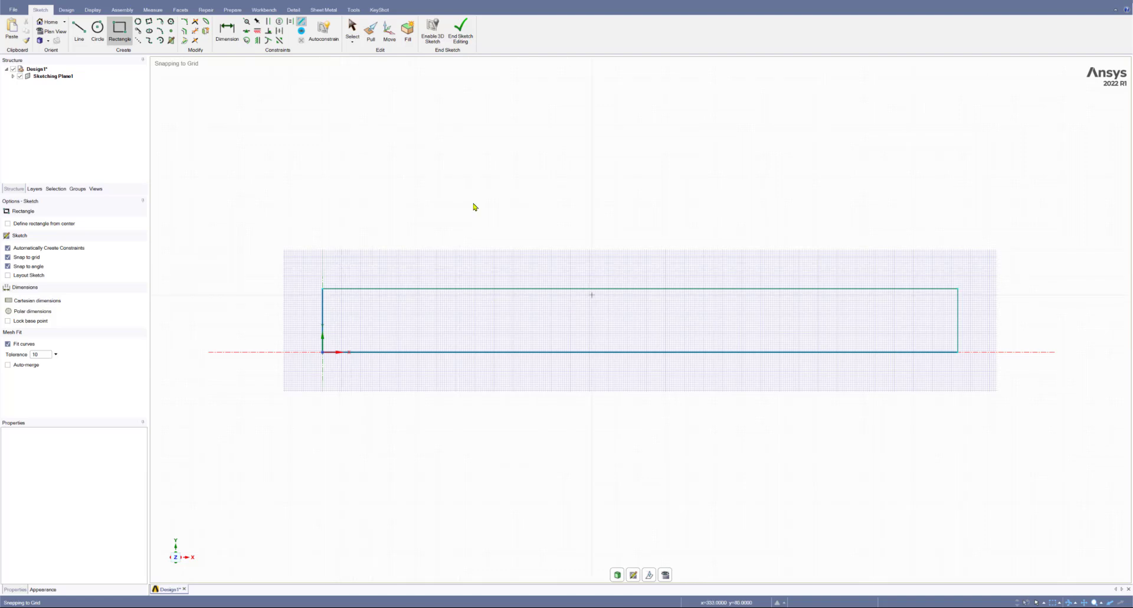
left_click(67, 11)
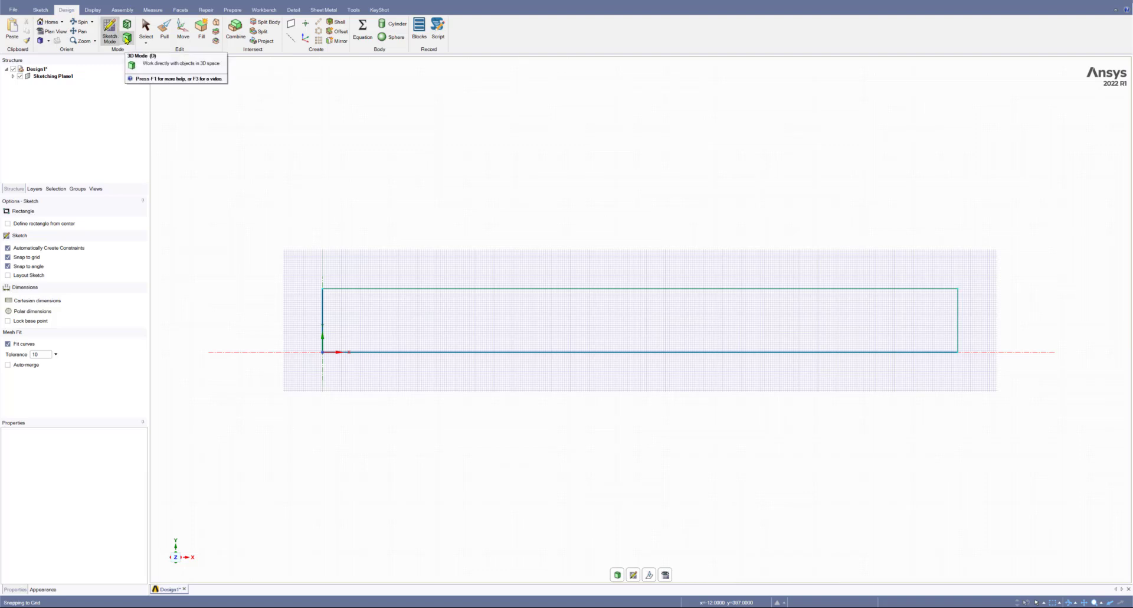
left_click(126, 39)
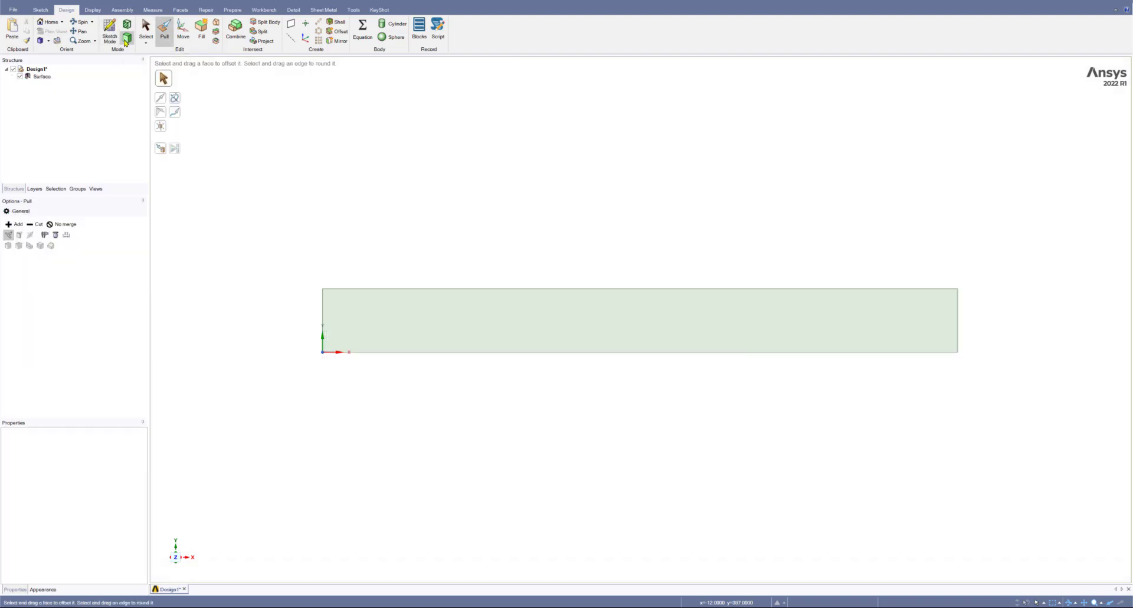
left_click(531, 322)
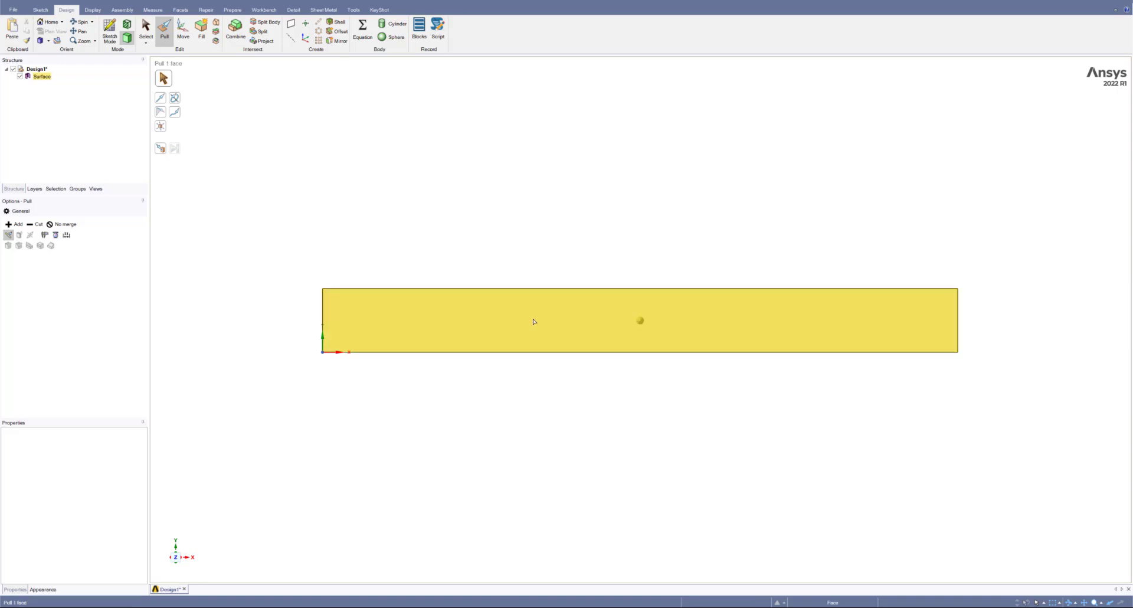
key("Escape")
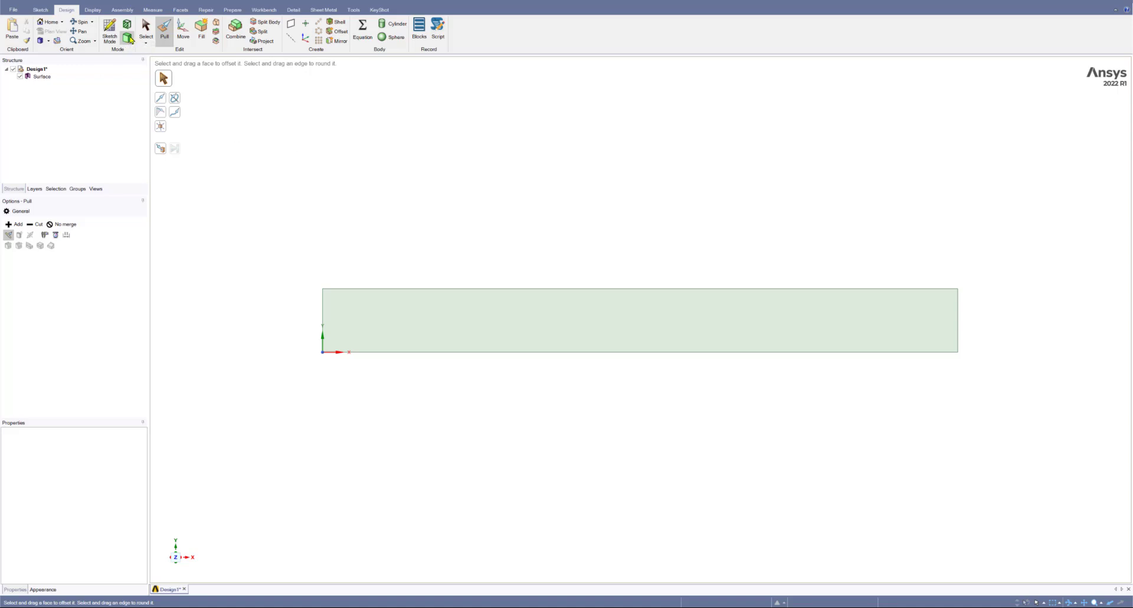
left_click(423, 299)
left_click(933, 354)
left_click(340, 336)
left_click(315, 297)
left_click(335, 297)
left_click(726, 286)
left_click(918, 311)
left_click(387, 335)
left_click(397, 308)
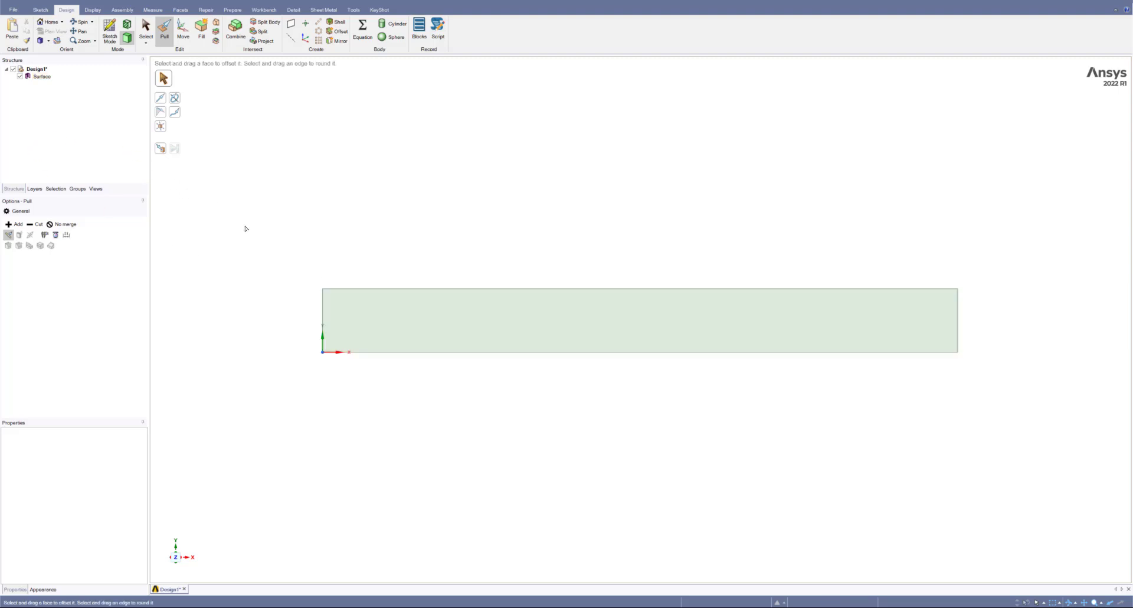
Step: Rename the rectangular surface body as Plate
left_click(41, 76)
right_click(43, 76)
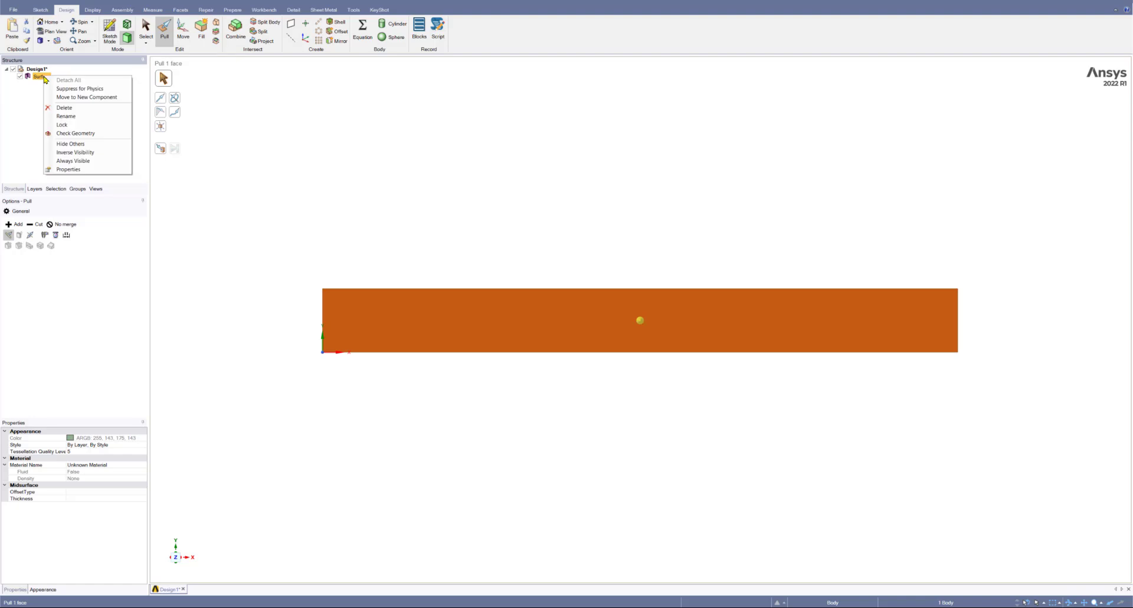
left_click(65, 116)
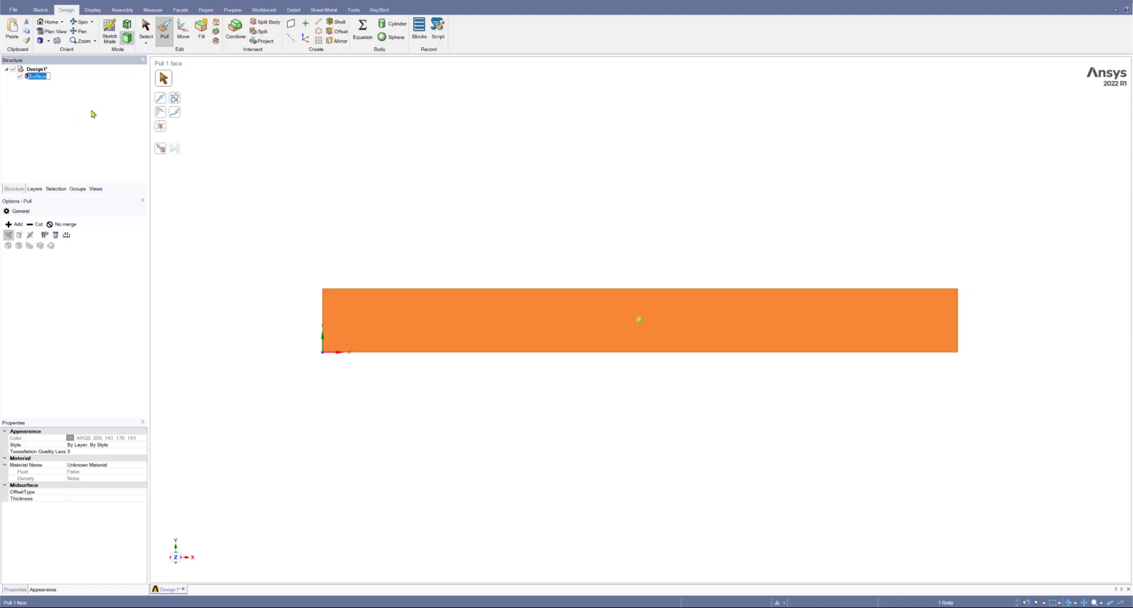
type("Plate")
key("Return")
left_click(494, 263)
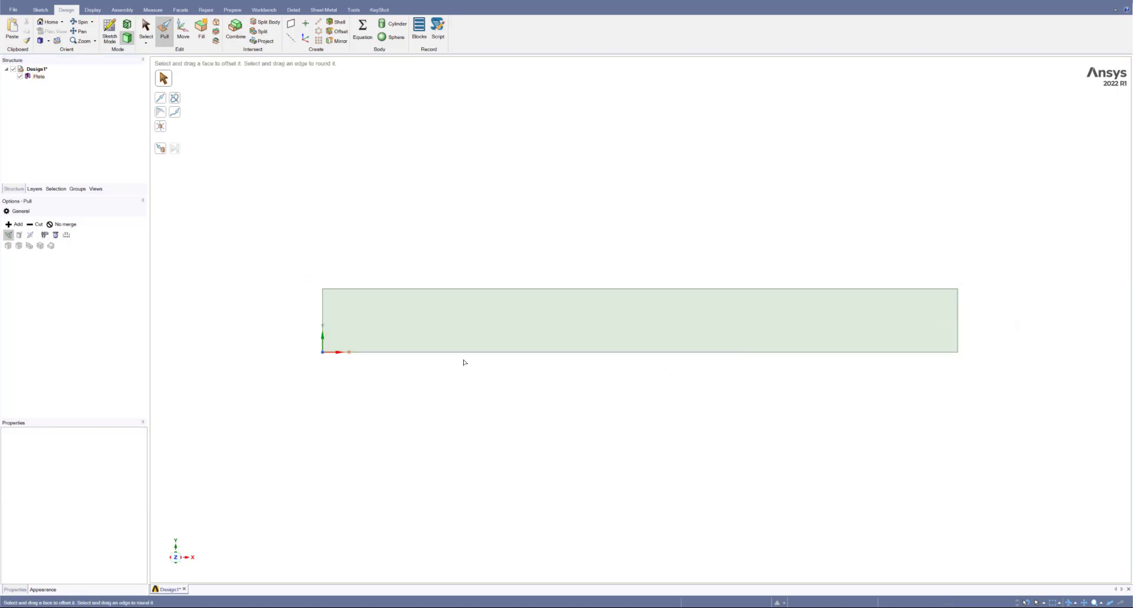
left_click(323, 319)
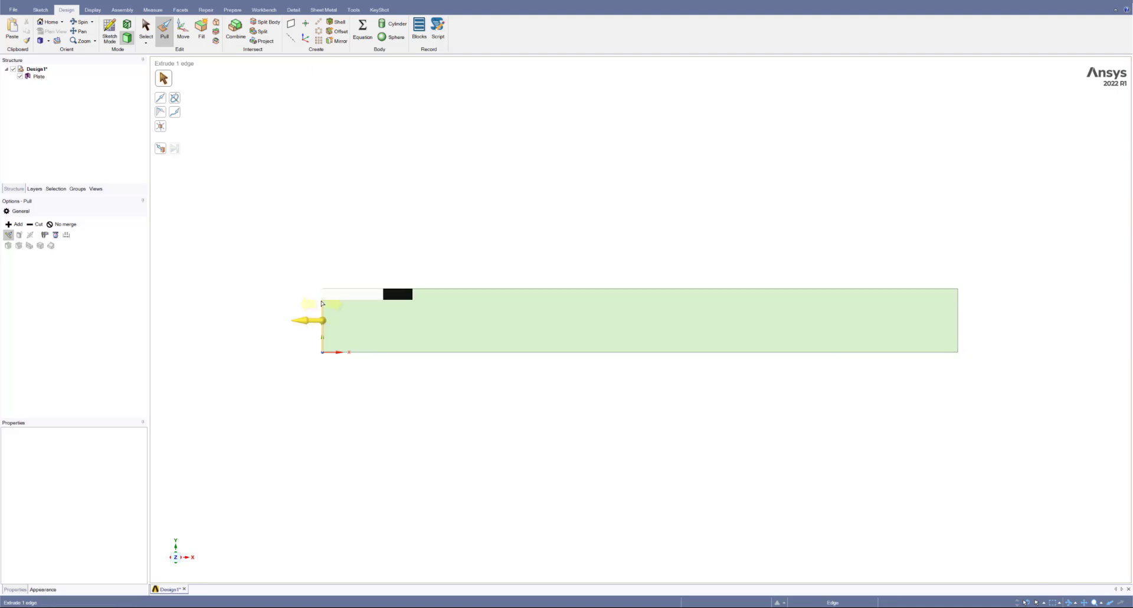
left_click(323, 312)
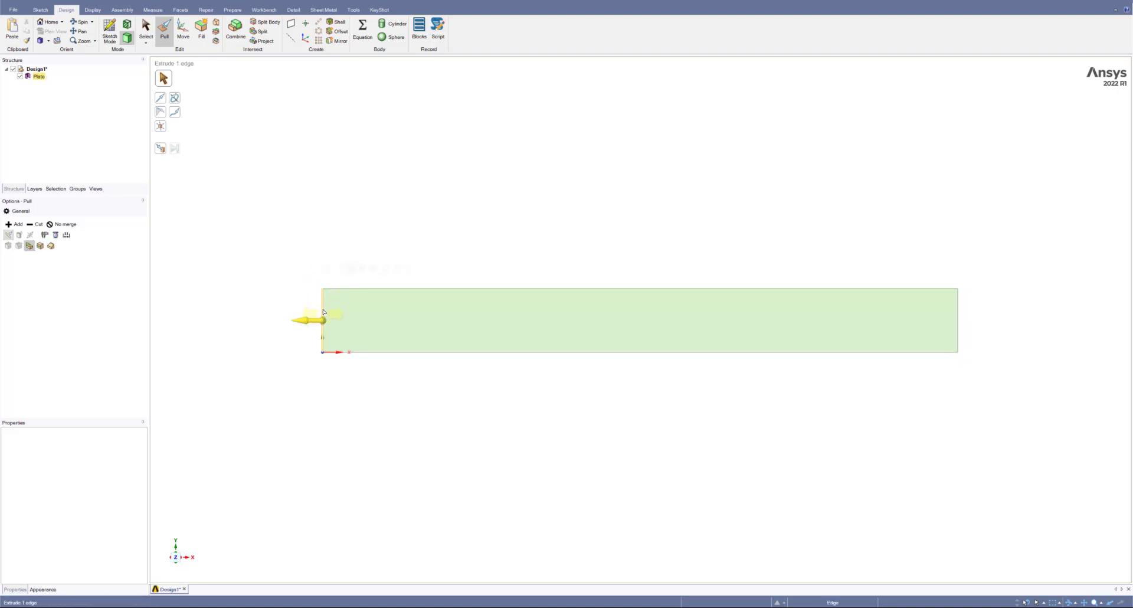
left_click(407, 290)
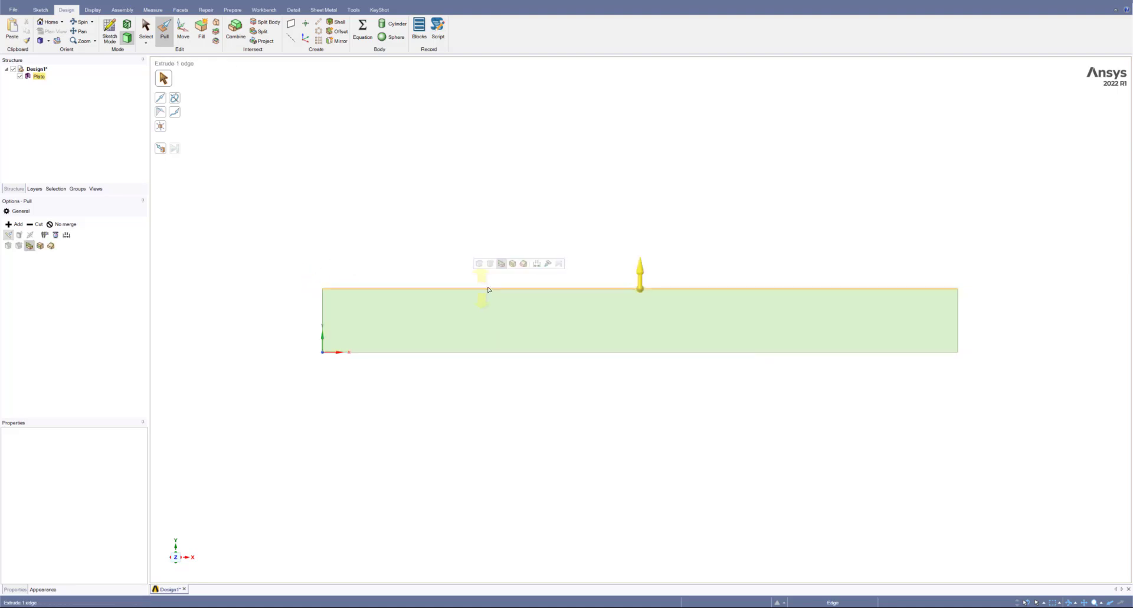
left_click(959, 321)
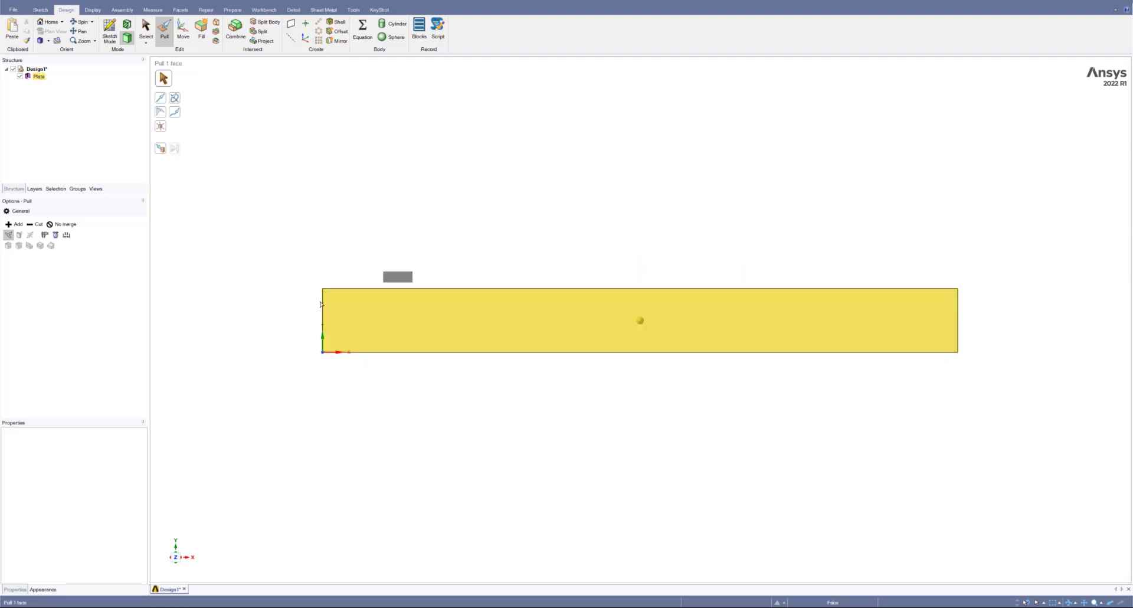
left_click(256, 282)
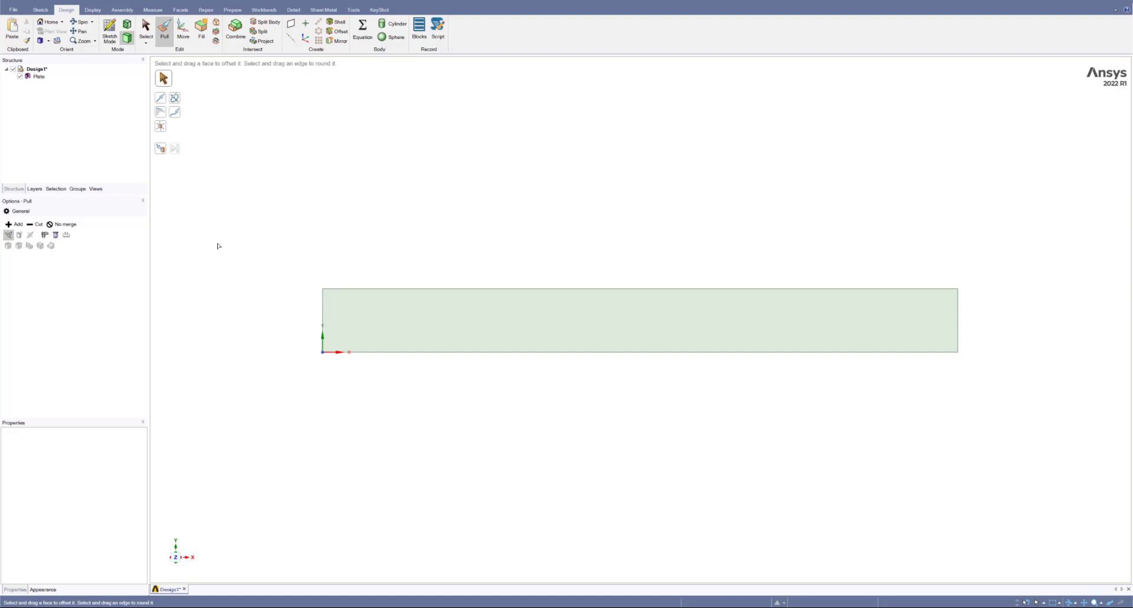
Step: Show the design's list of groups and switch from the Pull tool to the Select tool
left_click(78, 189)
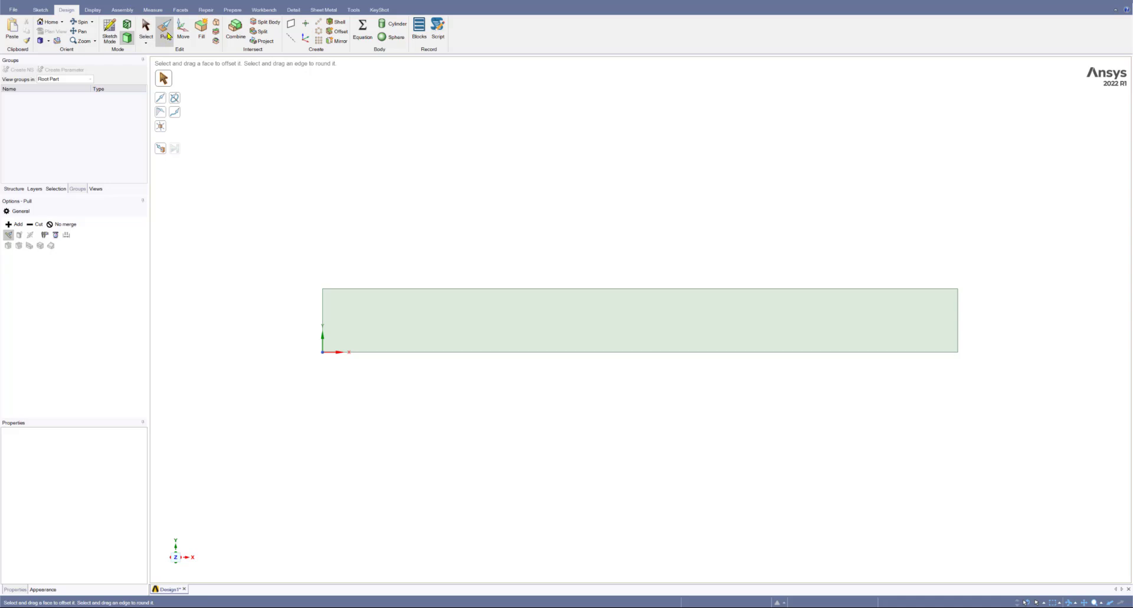
left_click(353, 300)
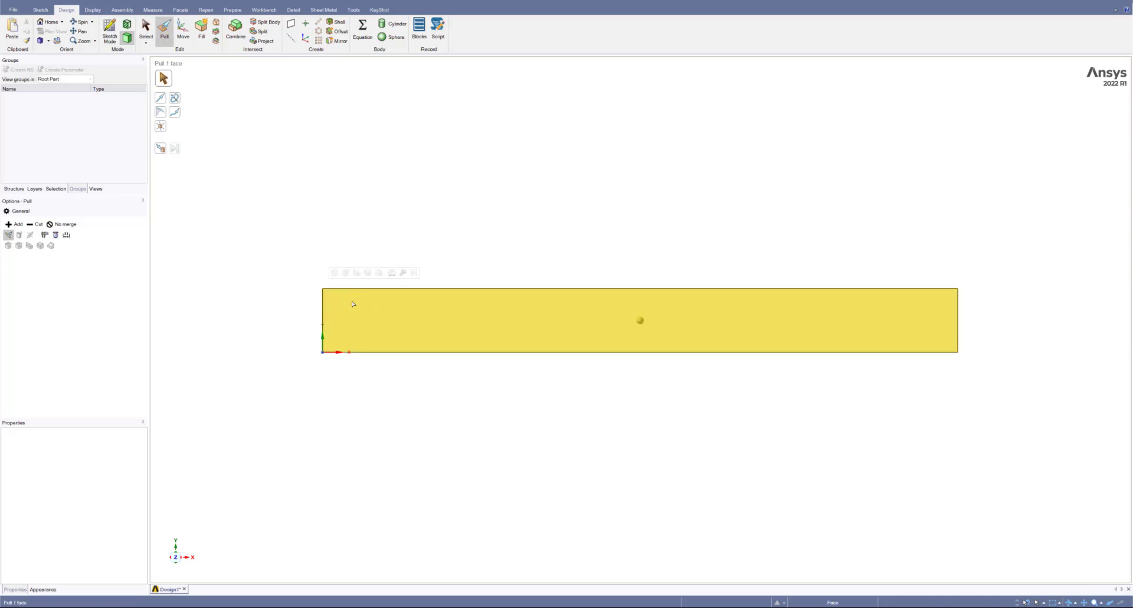
left_click(315, 260)
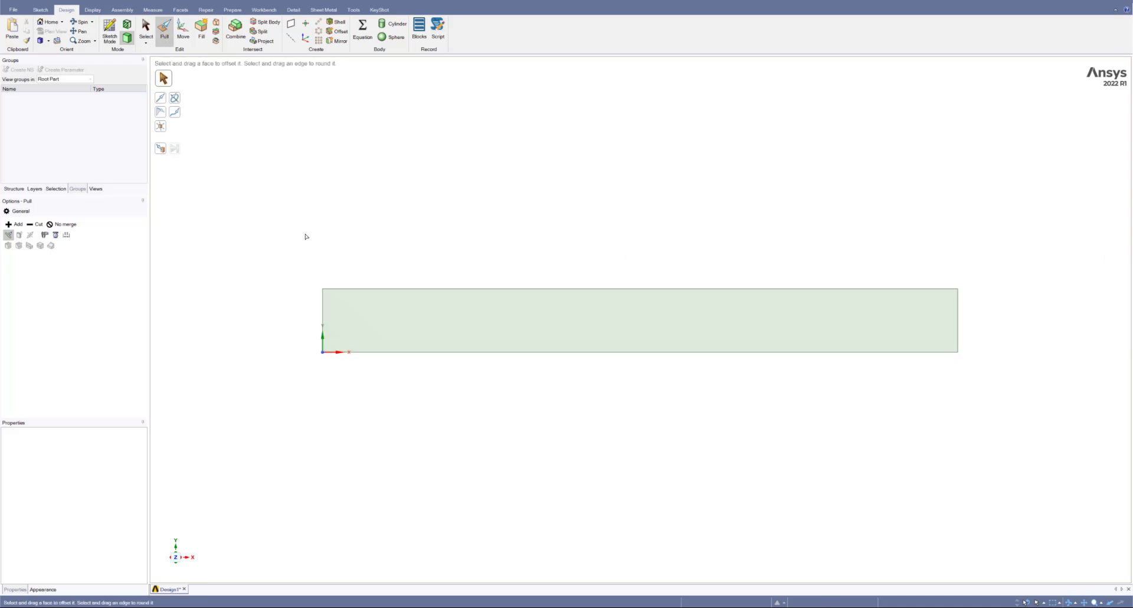
key("s")
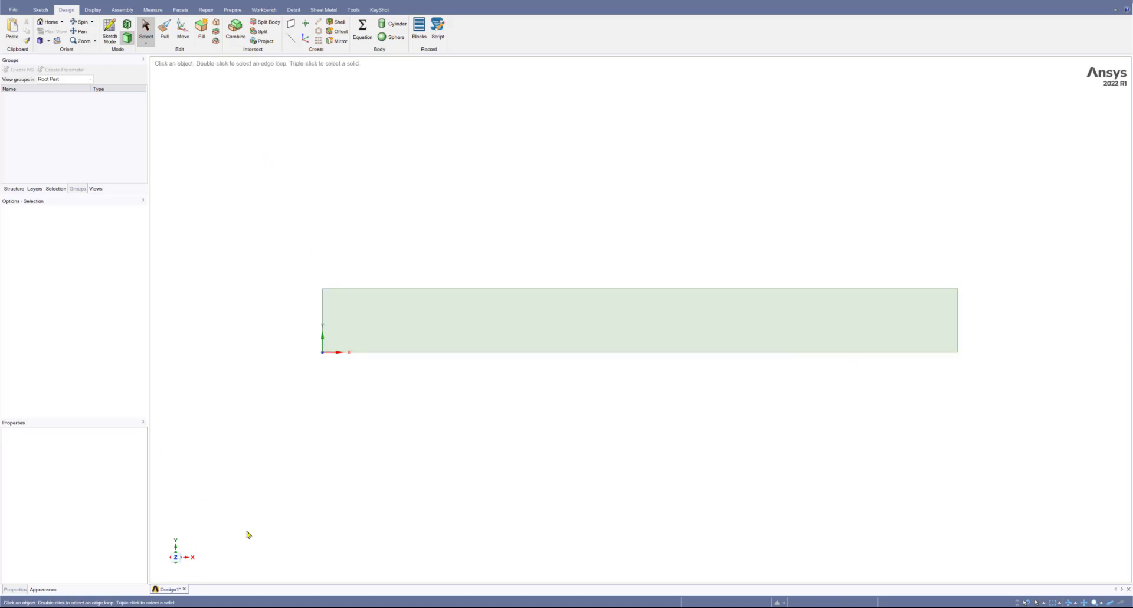
Step: Switch to the conduction description image to check the plate's boundary names, and return to the SpaceClaim geometry
key("alt+Tab")
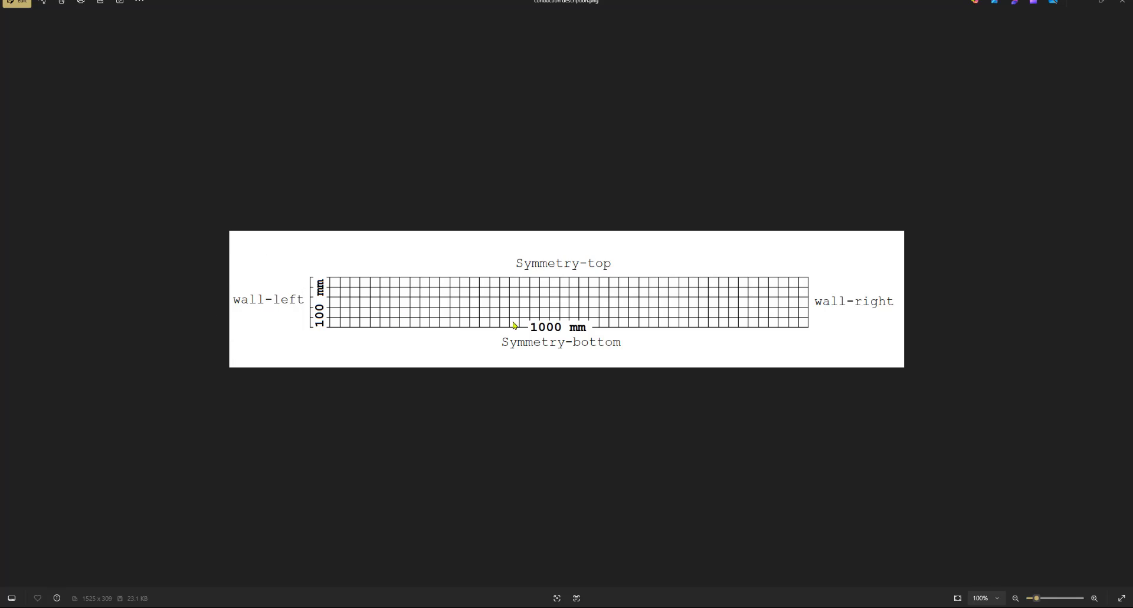
left_click(567, 266)
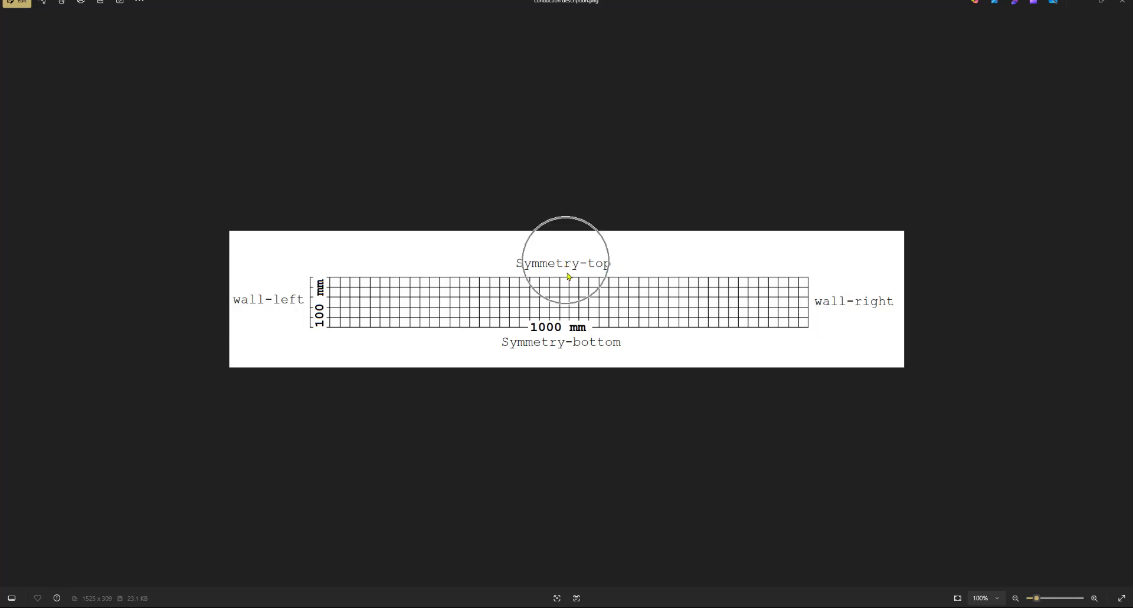
left_click(1079, 4)
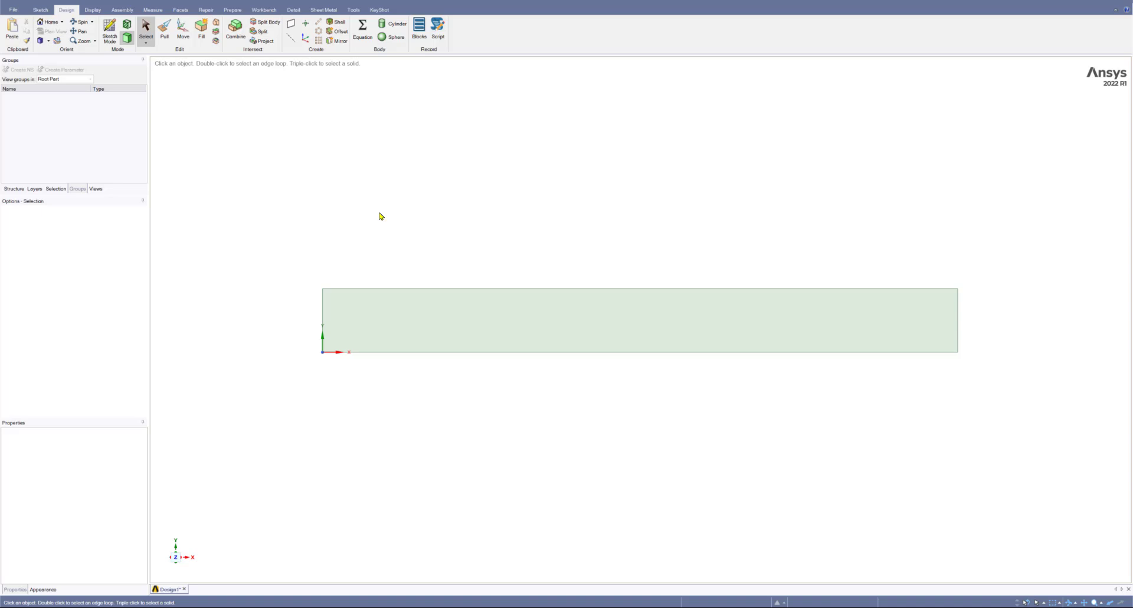
Step: Create a named selection called wall-left from the plate's left vertical edge
left_click(323, 304)
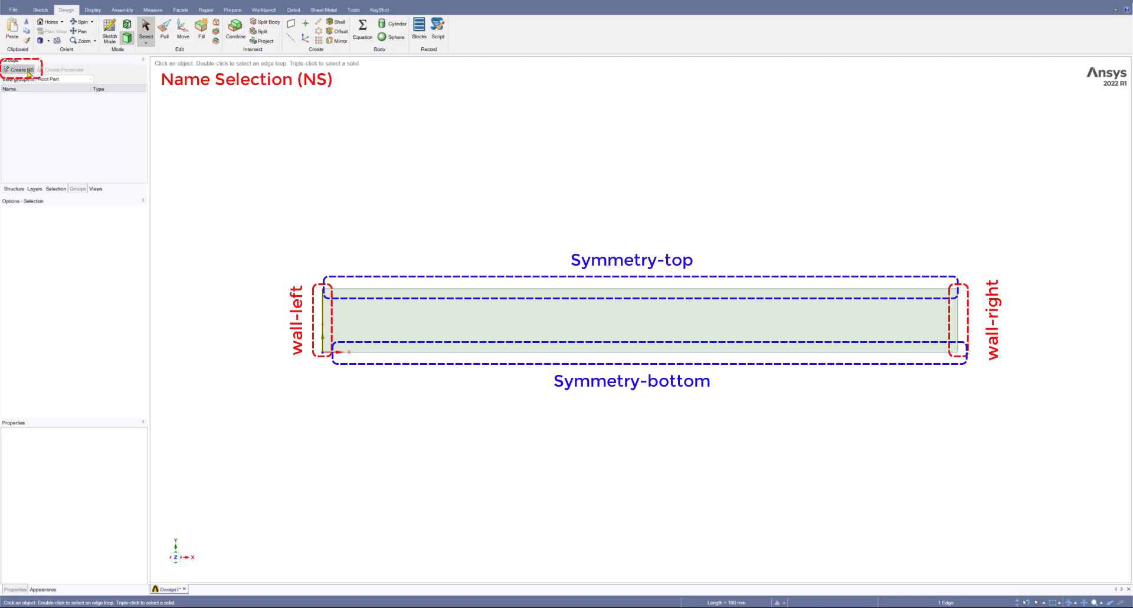
left_click(298, 192)
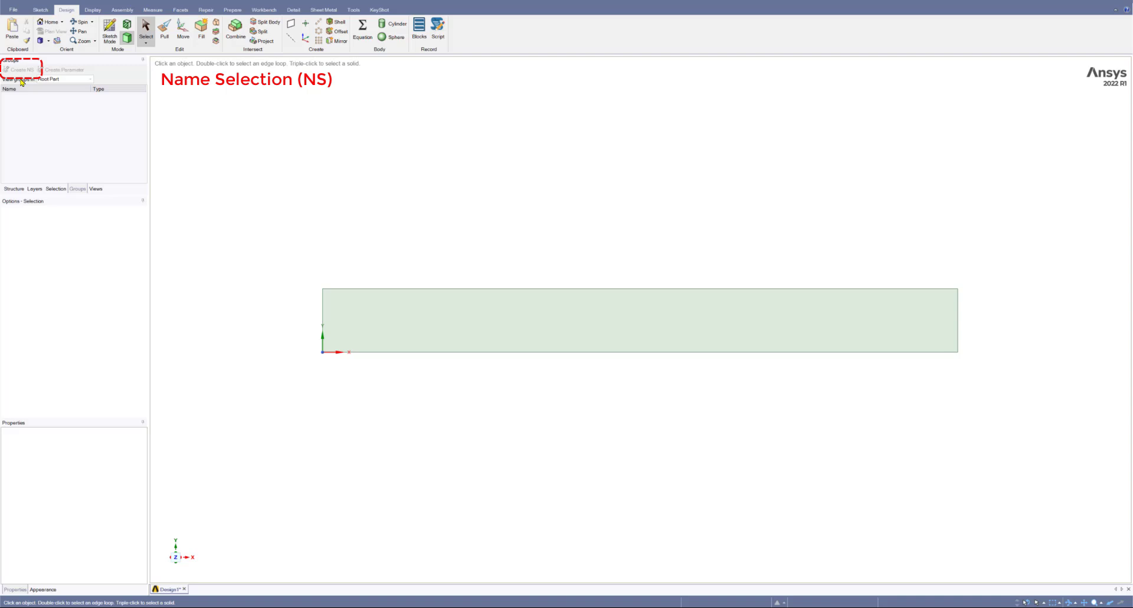
left_click(322, 311)
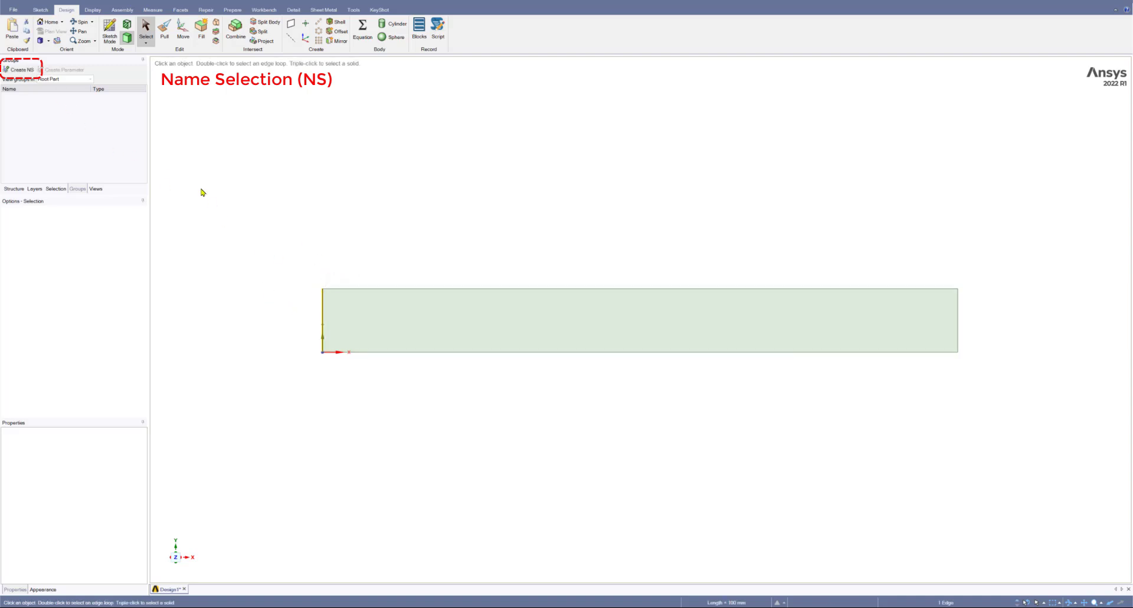
left_click(19, 71)
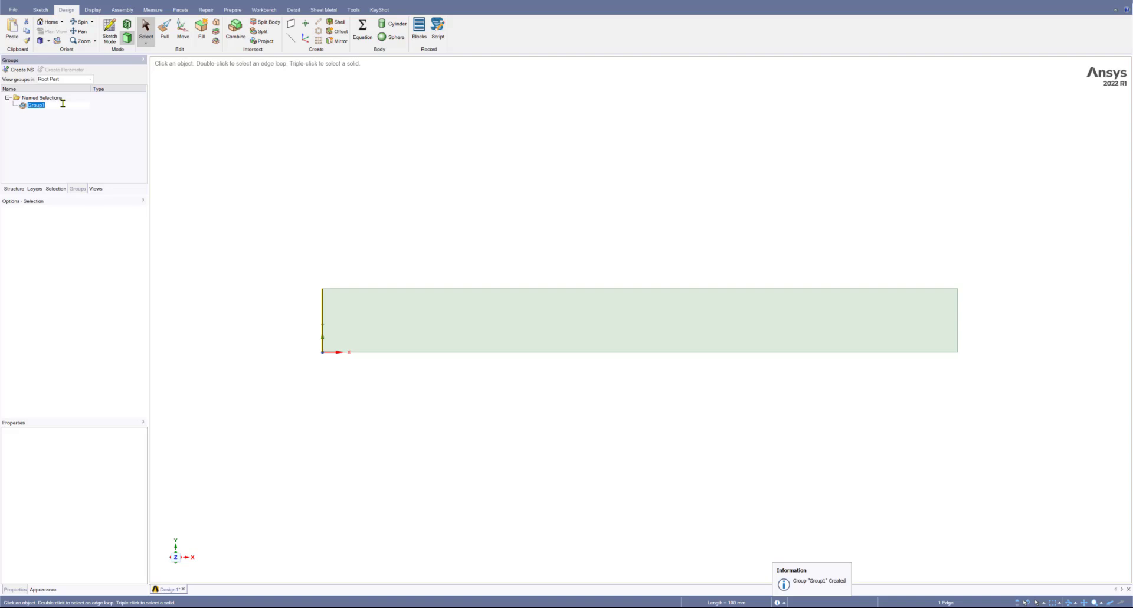
type("wo")
key("Return")
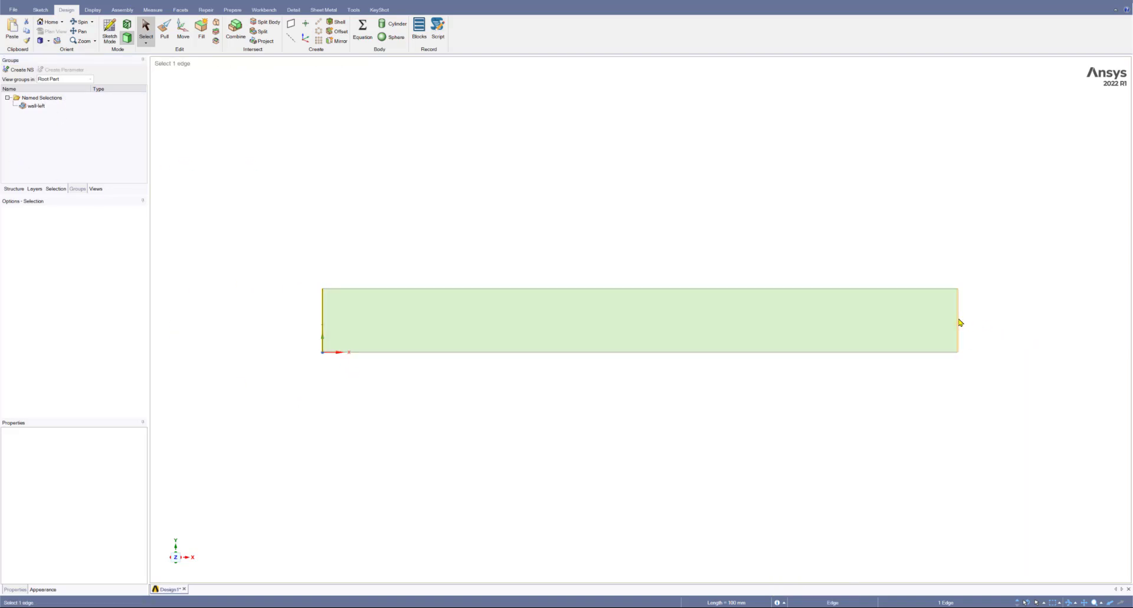
Step: Create a named selection called wall-right from the plate's right vertical edge
left_click(980, 323)
left_click(959, 325)
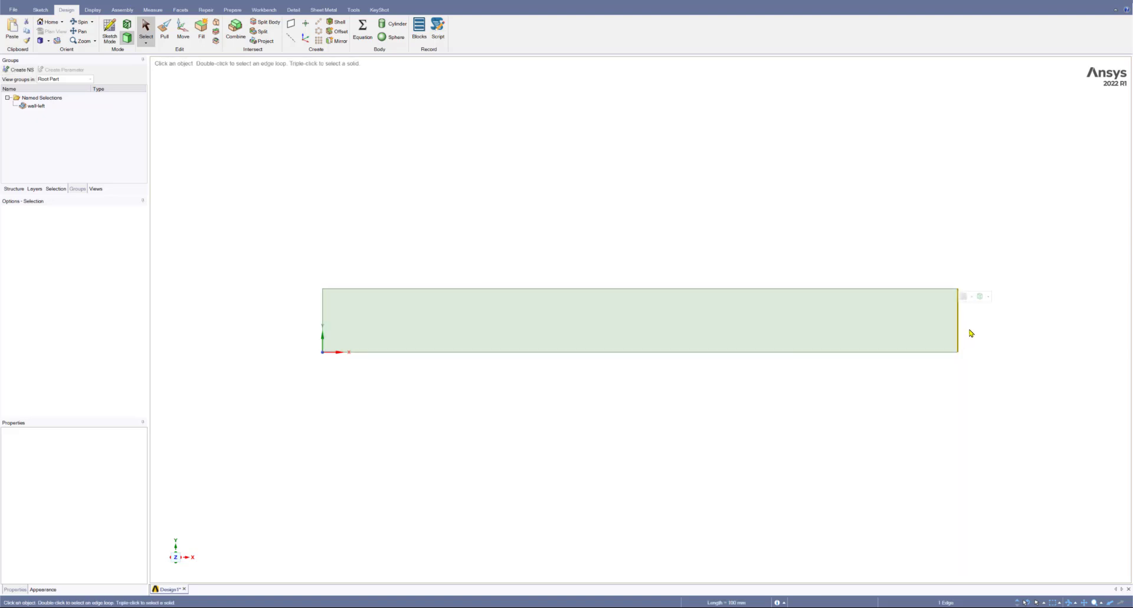
key("ctrl+g")
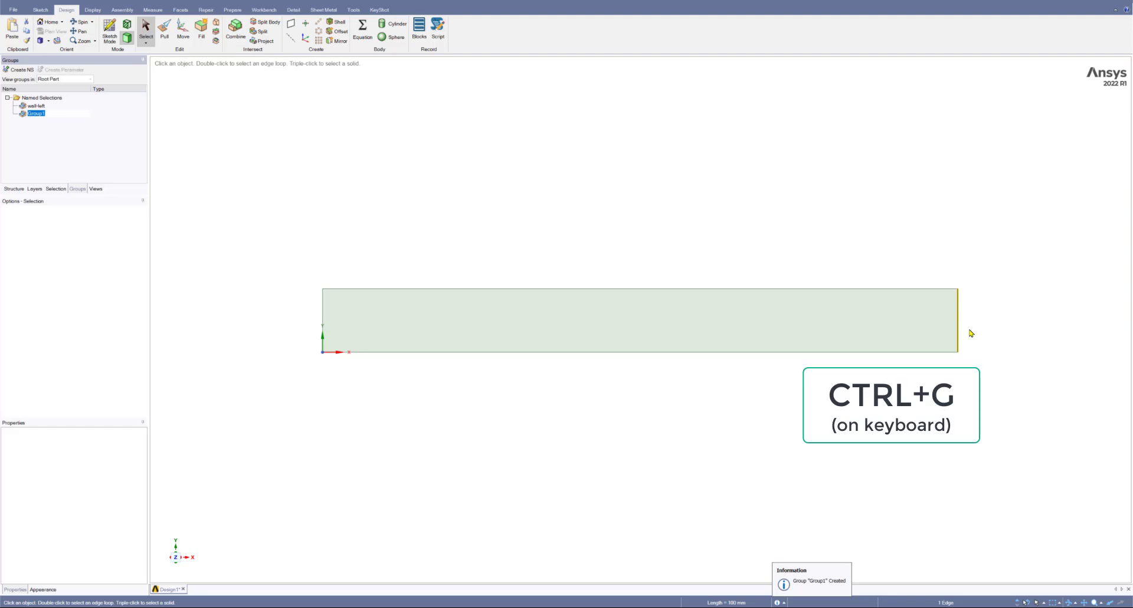
type("wall-right")
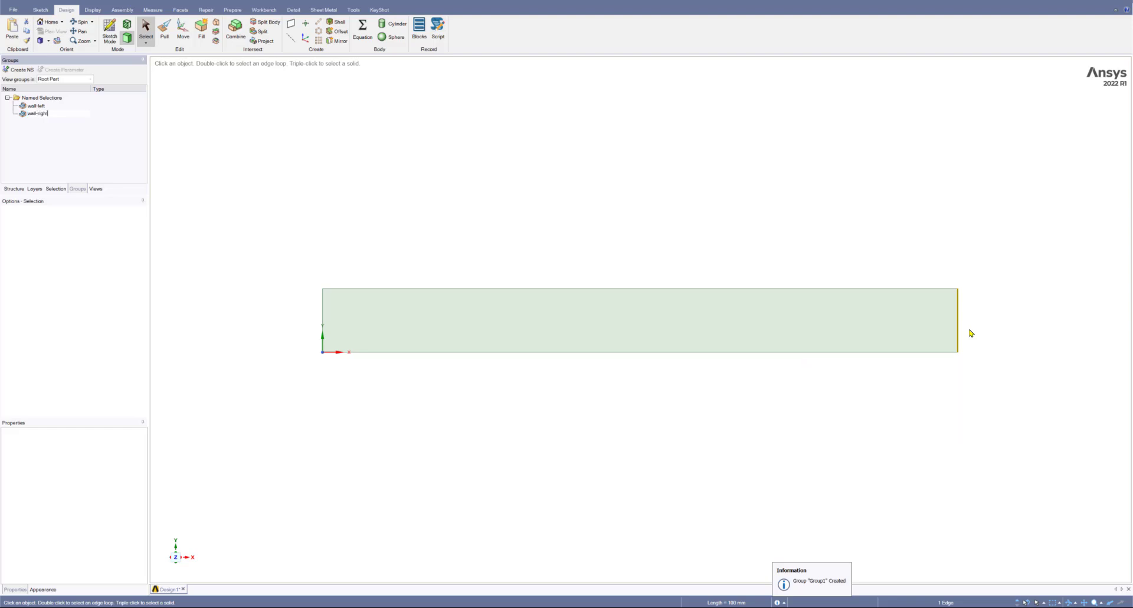
key("Return")
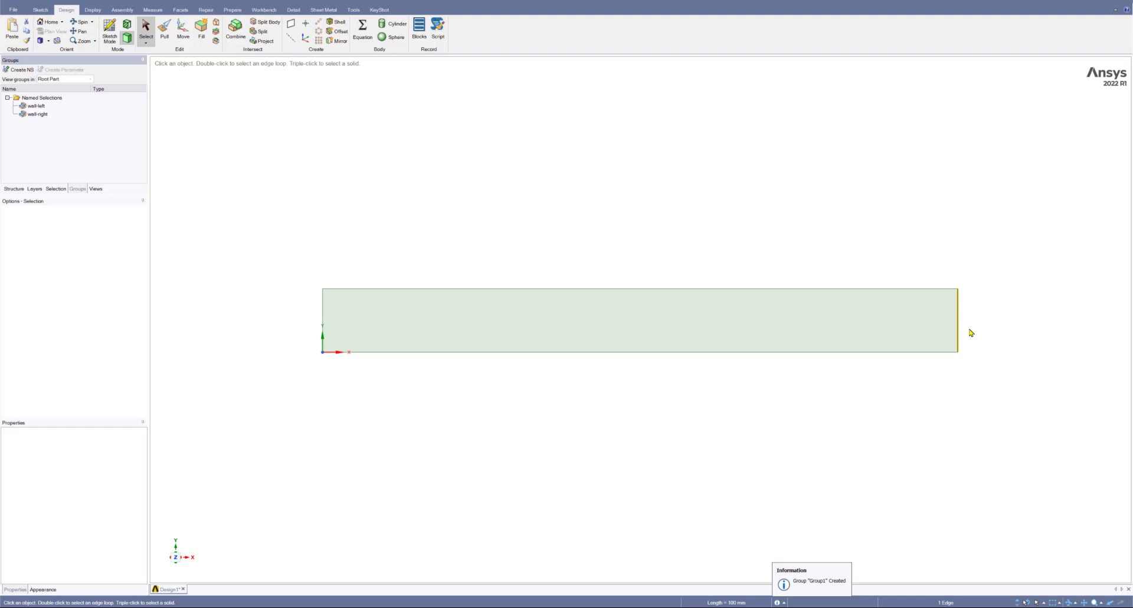
Step: Create a named selection called symmetry-bottom from the plate's bottom edge
left_click(761, 353)
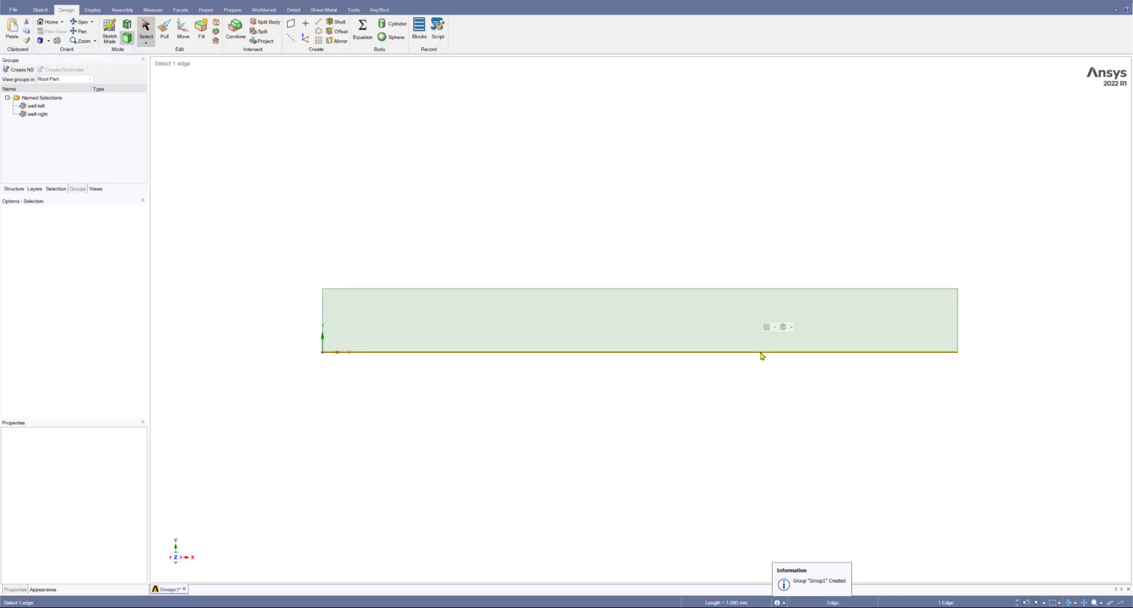
key("ctrl")
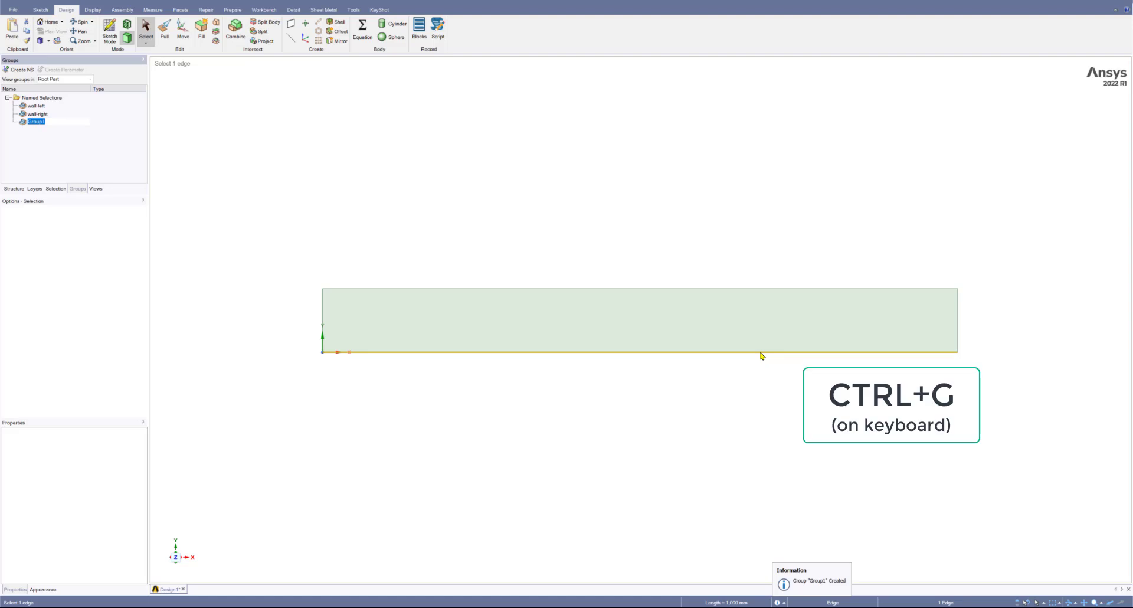
type("symmetry-bottom")
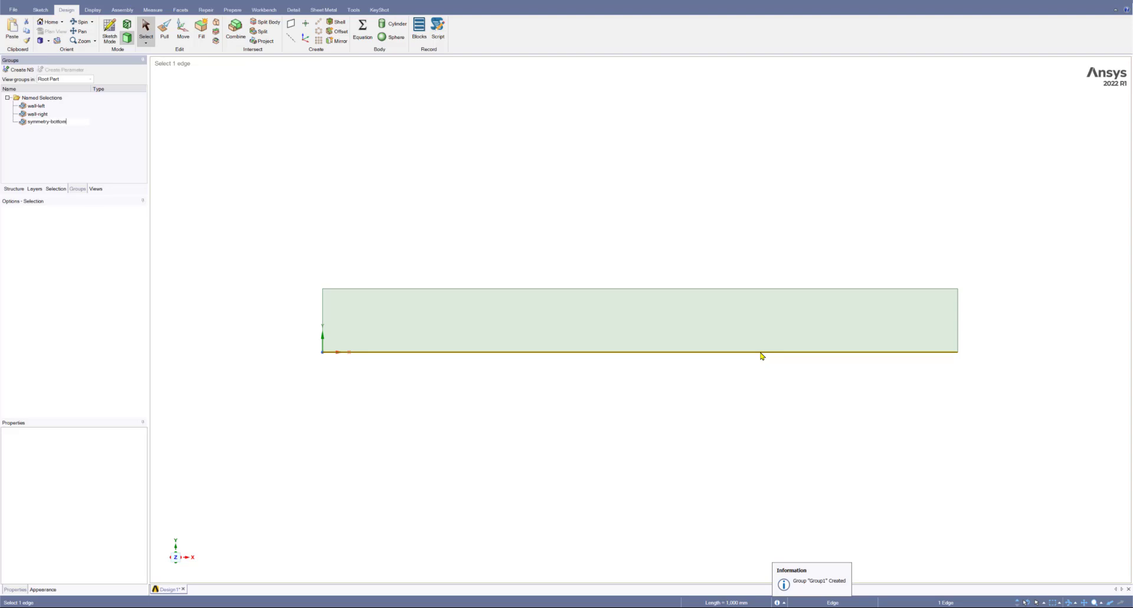
key("Return")
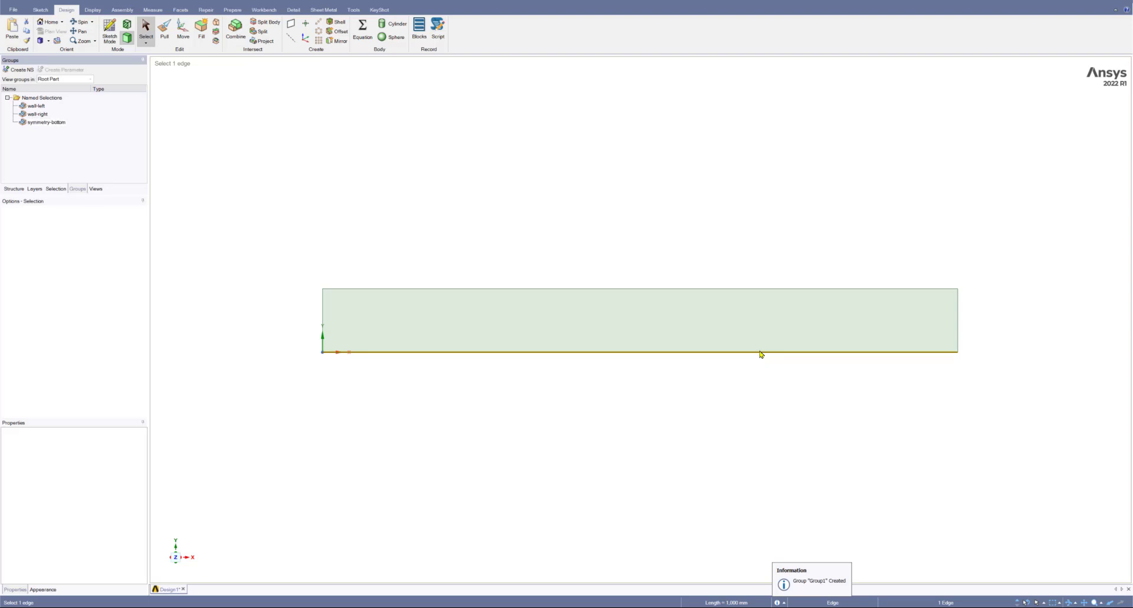
Step: Create a named selection called symmetry-top from the plate's top edge and clear the selection
left_click(531, 288)
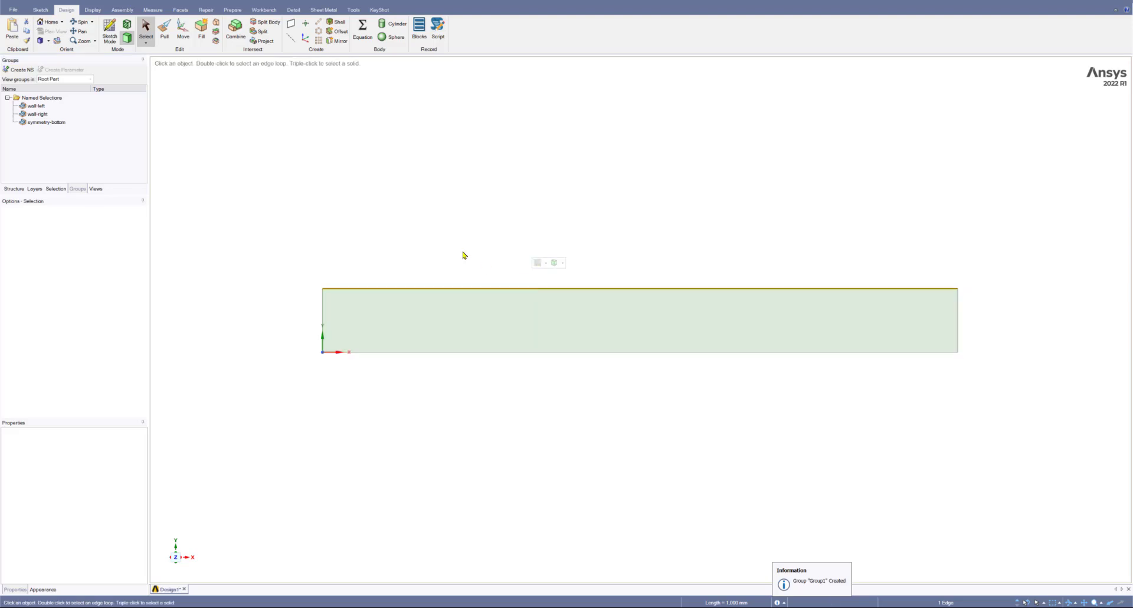
left_click(20, 72)
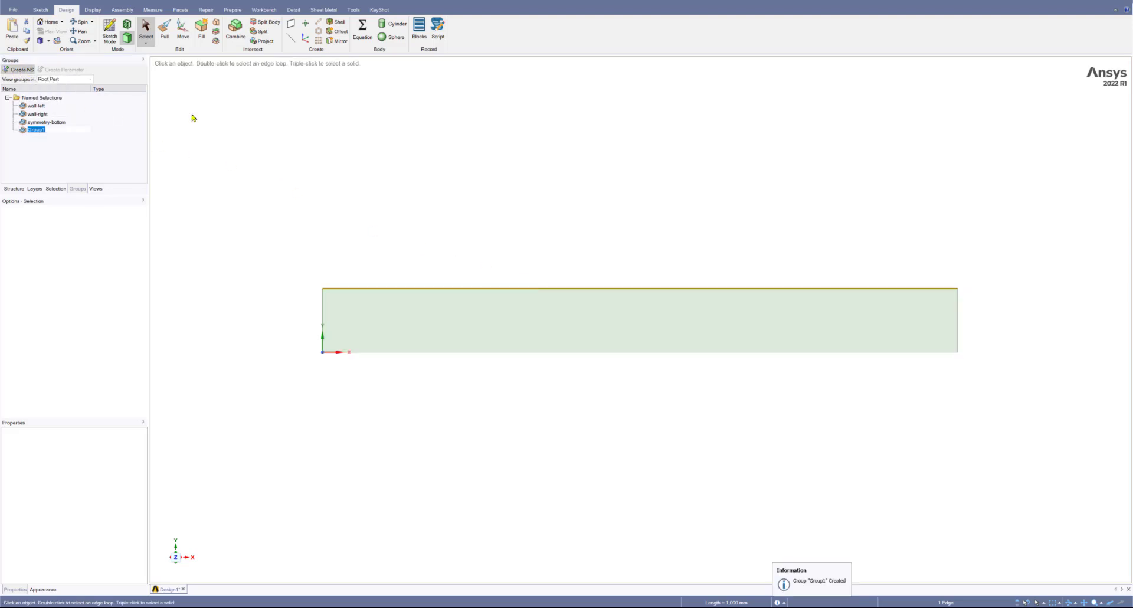
type("symmetry-top")
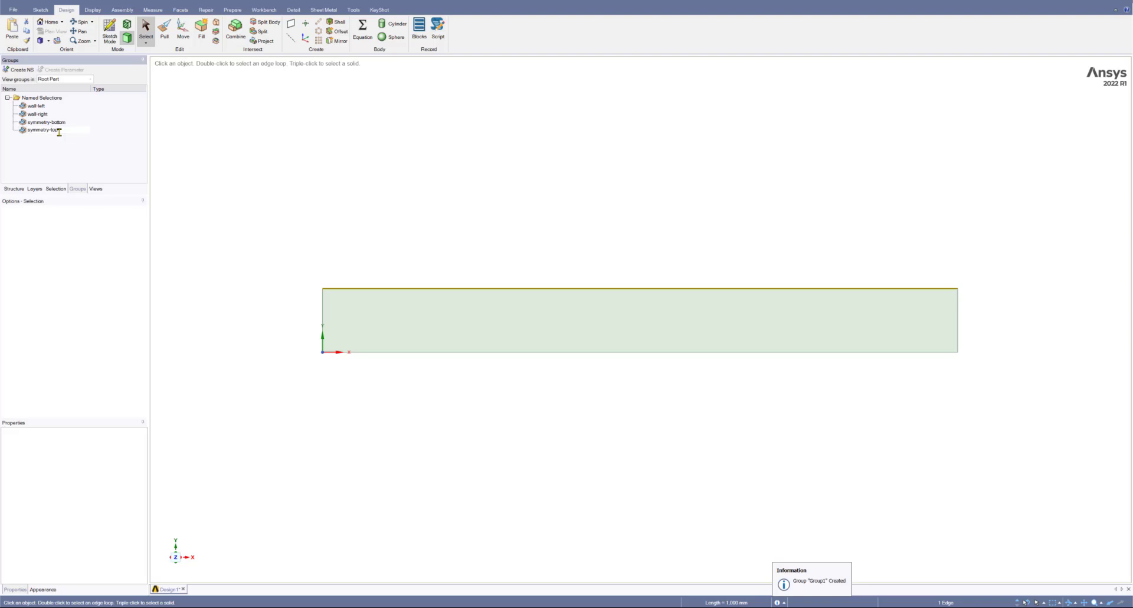
key("Return")
left_click(374, 210)
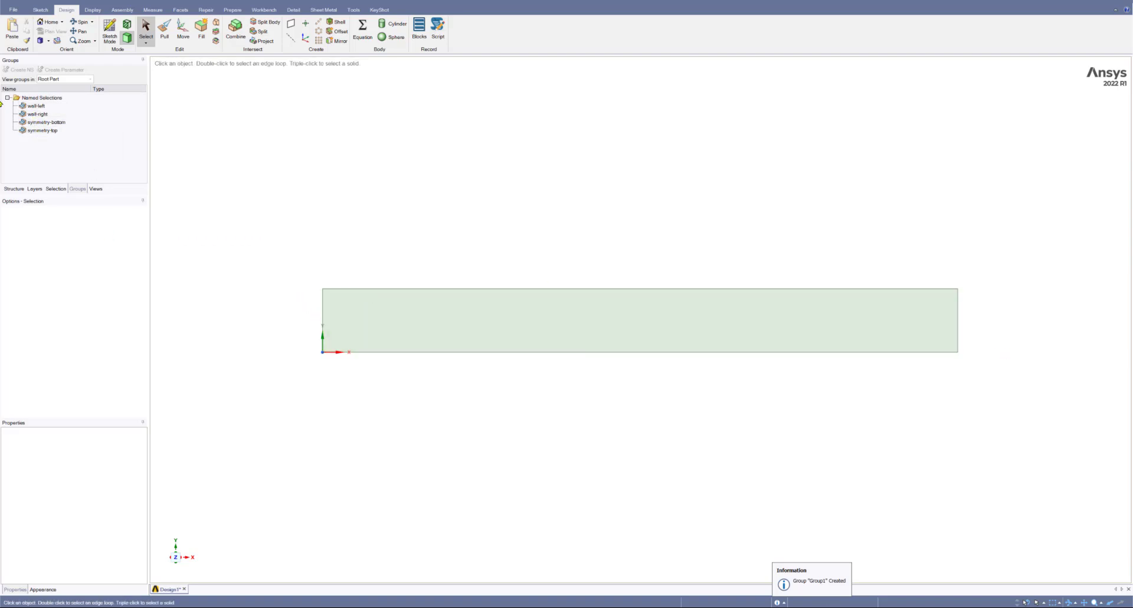
Step: Check which plate edge belongs to each of the wall-left, wall-right, symmetry-bottom and symmetry-top named selections
left_click(35, 107)
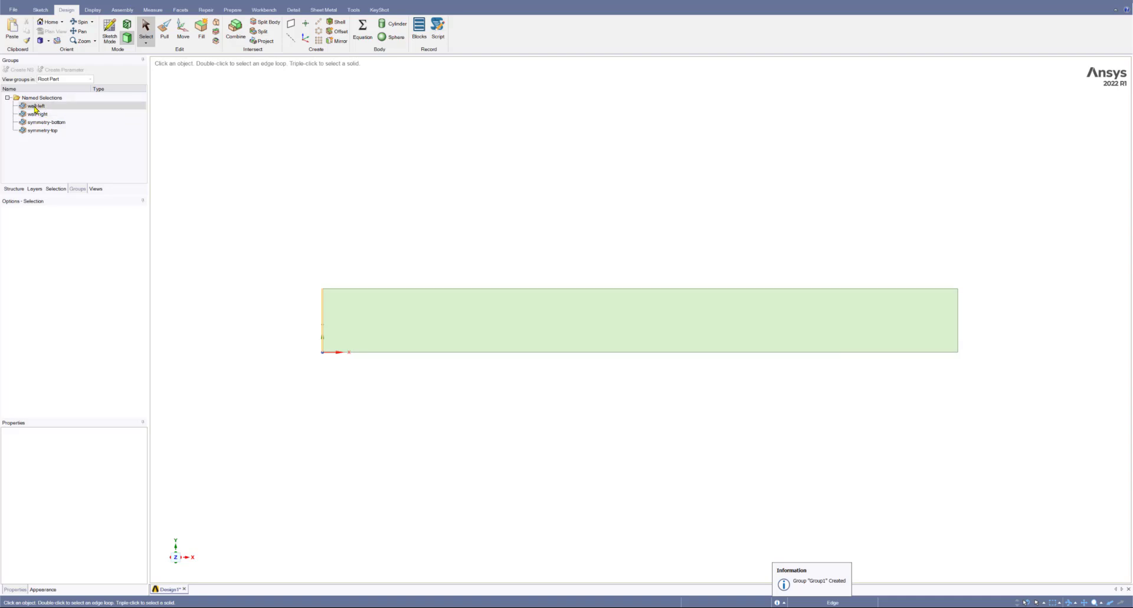
left_click(44, 156)
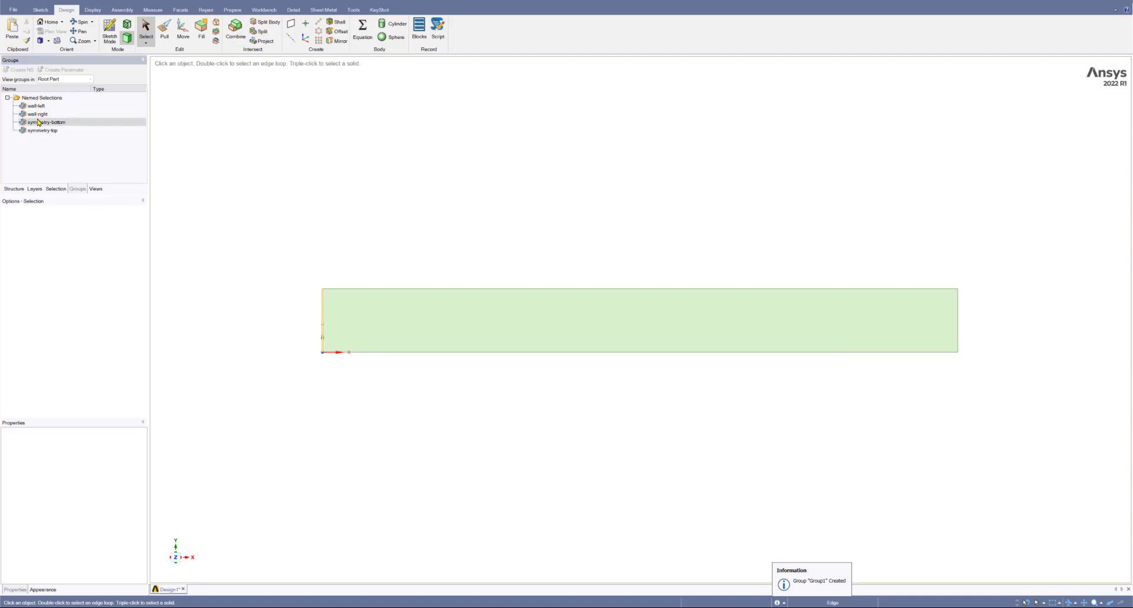
left_click(37, 106)
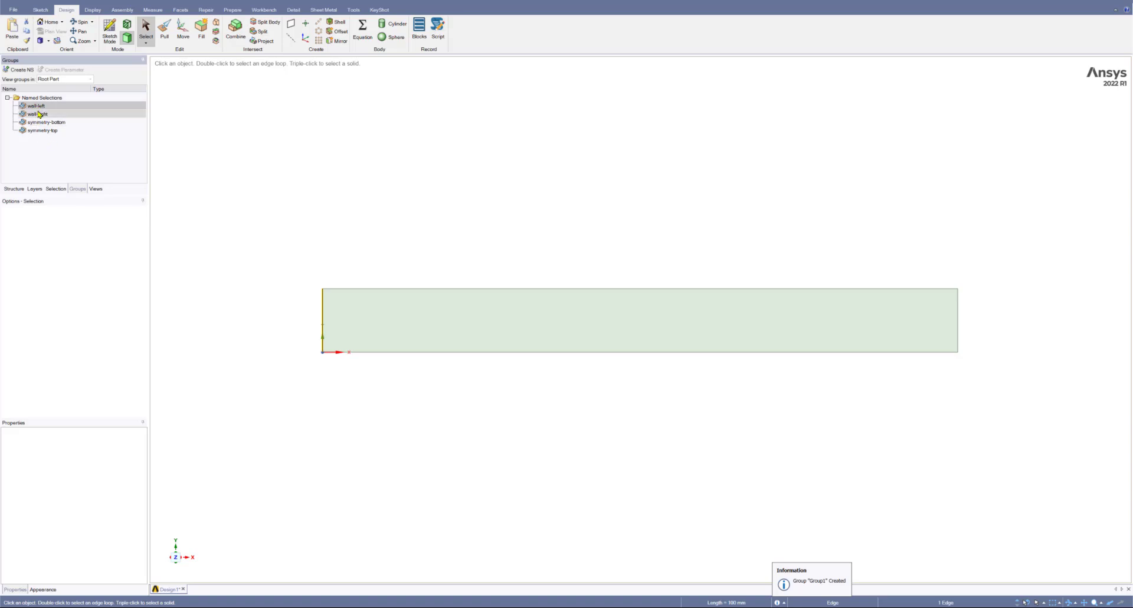
left_click(40, 115)
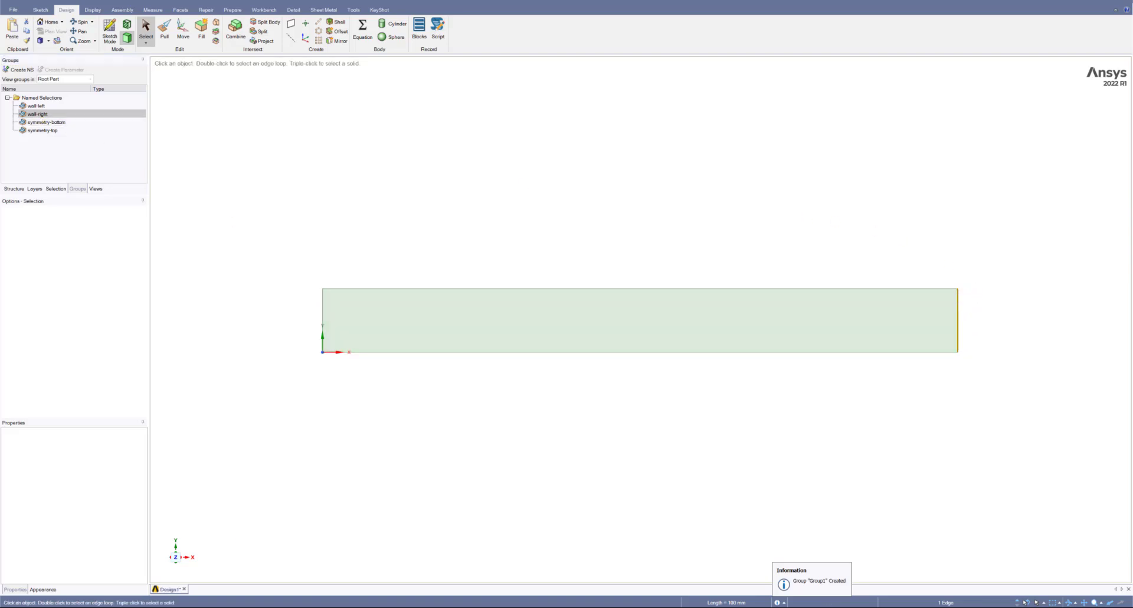
left_click(55, 123)
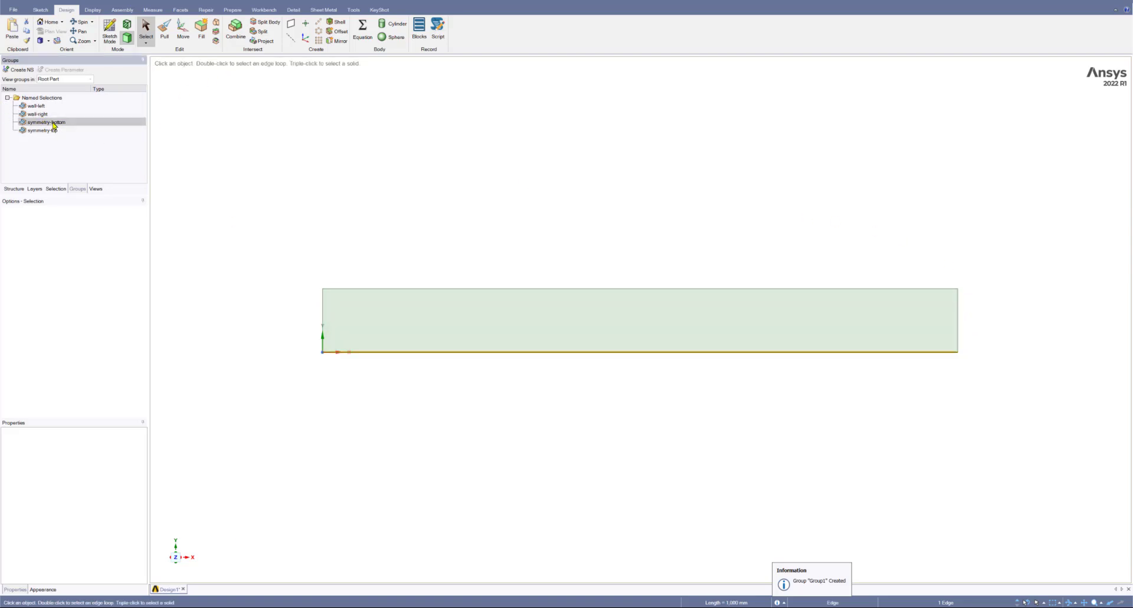
left_click(45, 131)
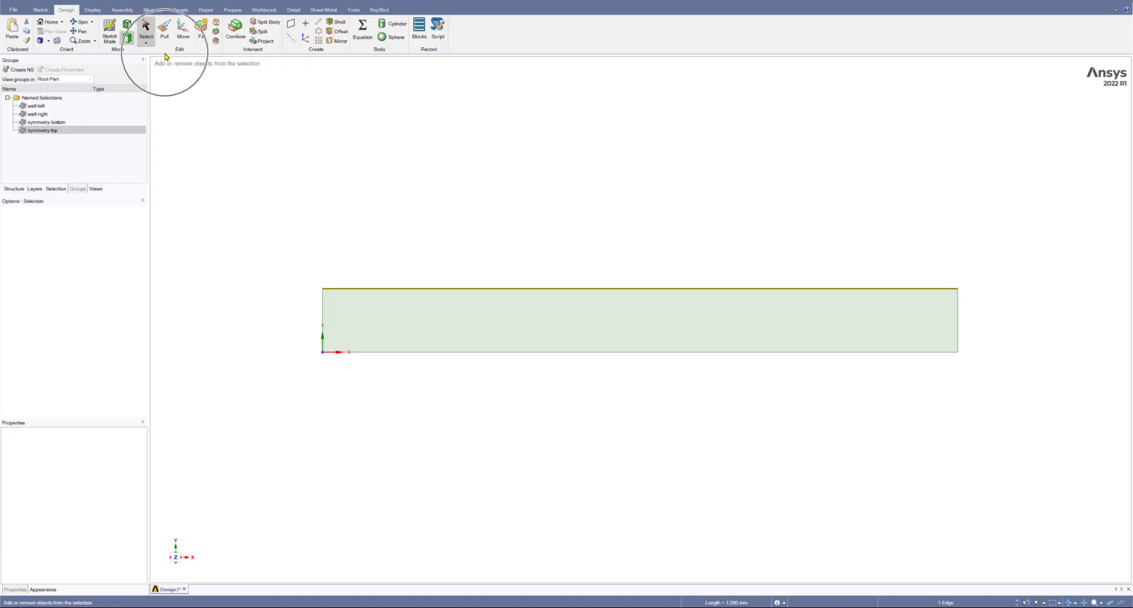
Step: Measure the lengths of the plate's top, bottom and right edges
left_click(151, 11)
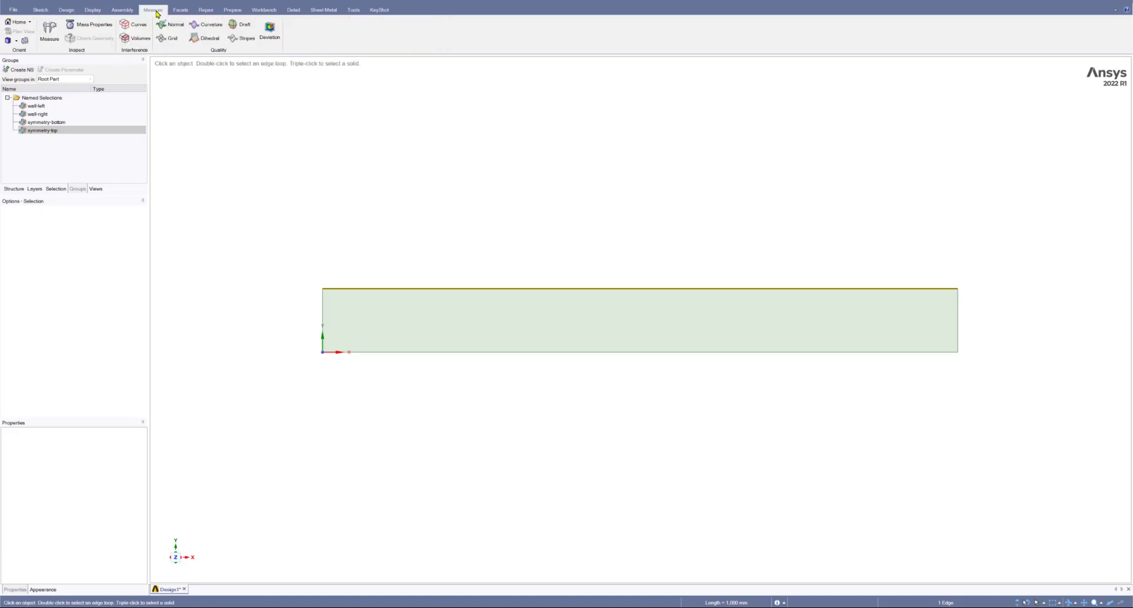
left_click(50, 34)
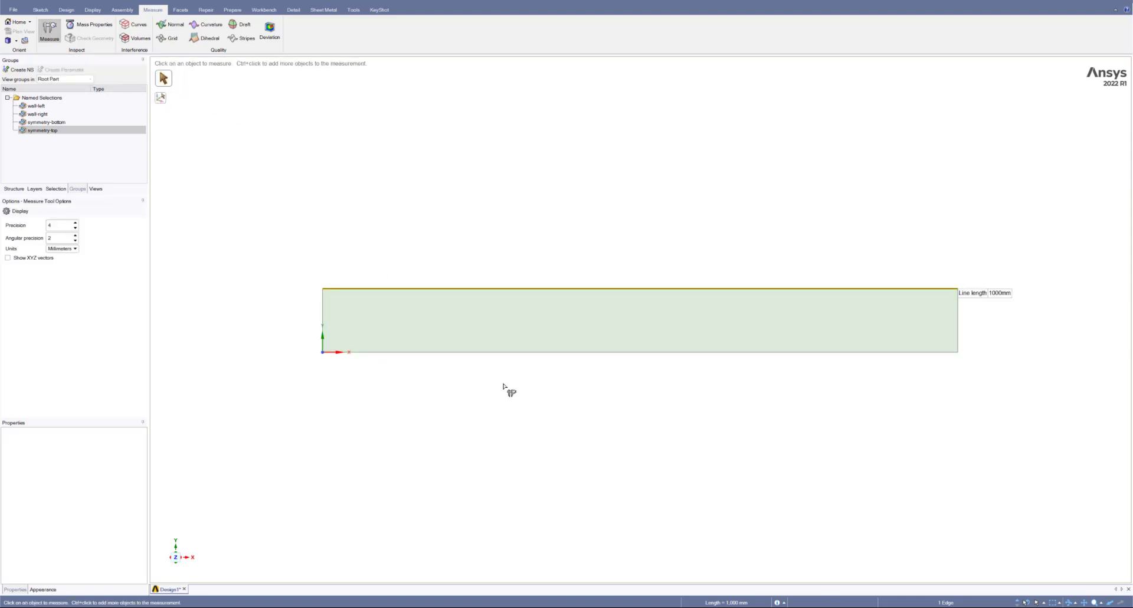
left_click(494, 354)
mouse_move(1000, 360)
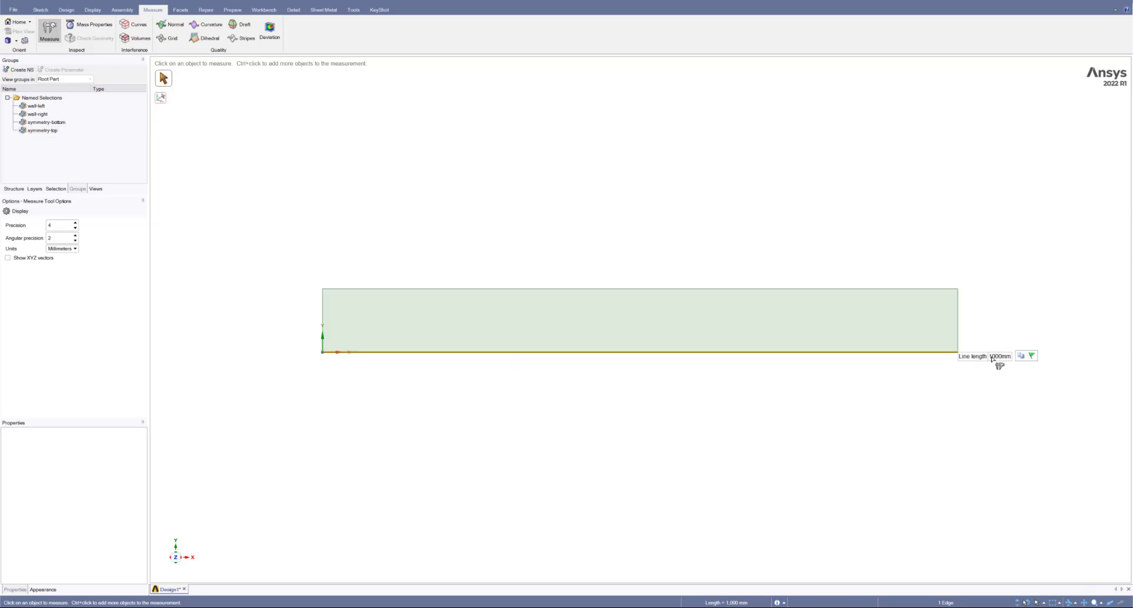
left_click(958, 321)
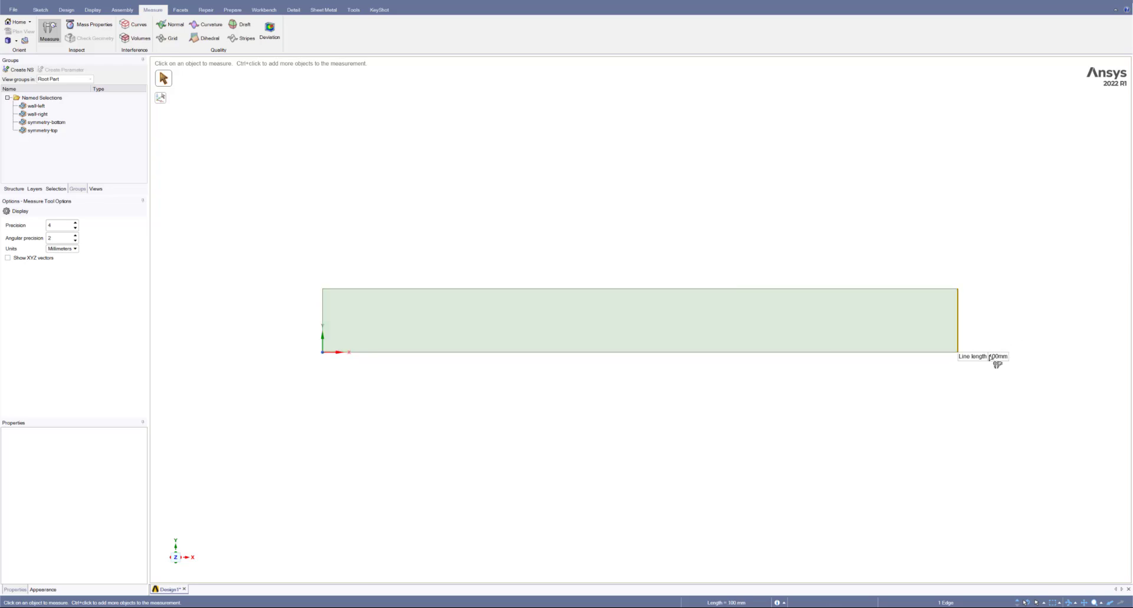
mouse_move(1004, 360)
Step: Measure the plate face's area and perimeter, then the top edge's length again, and leave the Measure tool
left_click(693, 328)
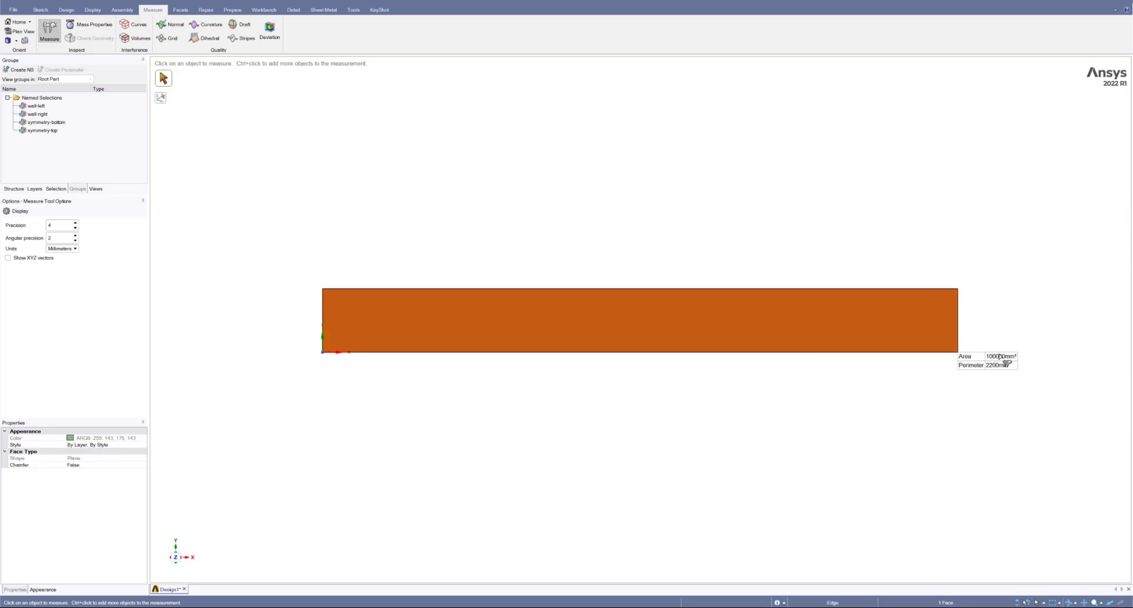
mouse_move(1003, 360)
left_click(243, 232)
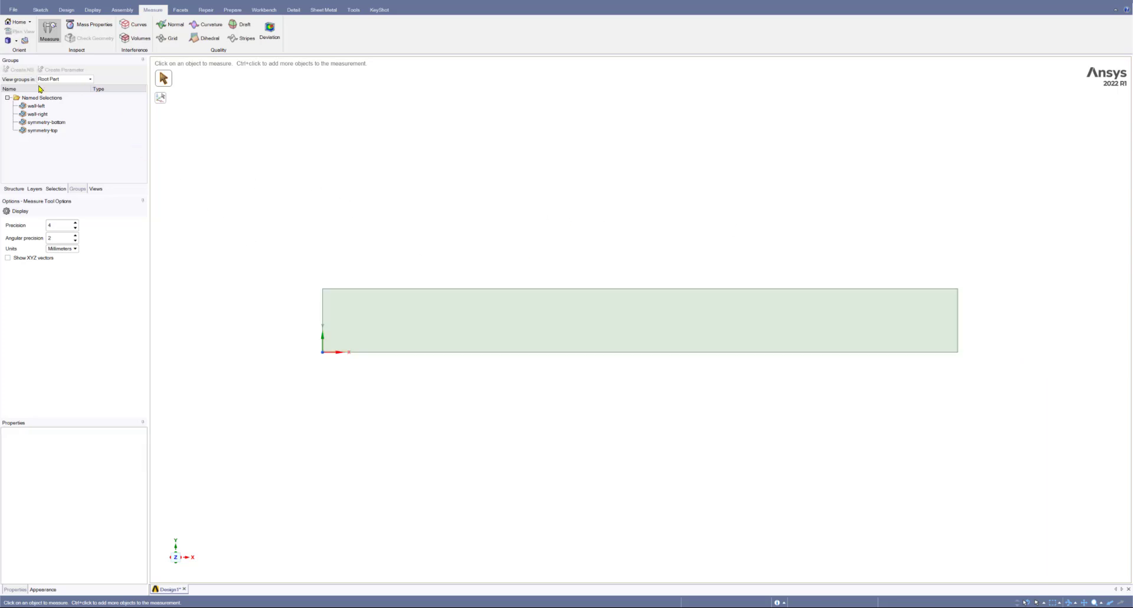
left_click(530, 289)
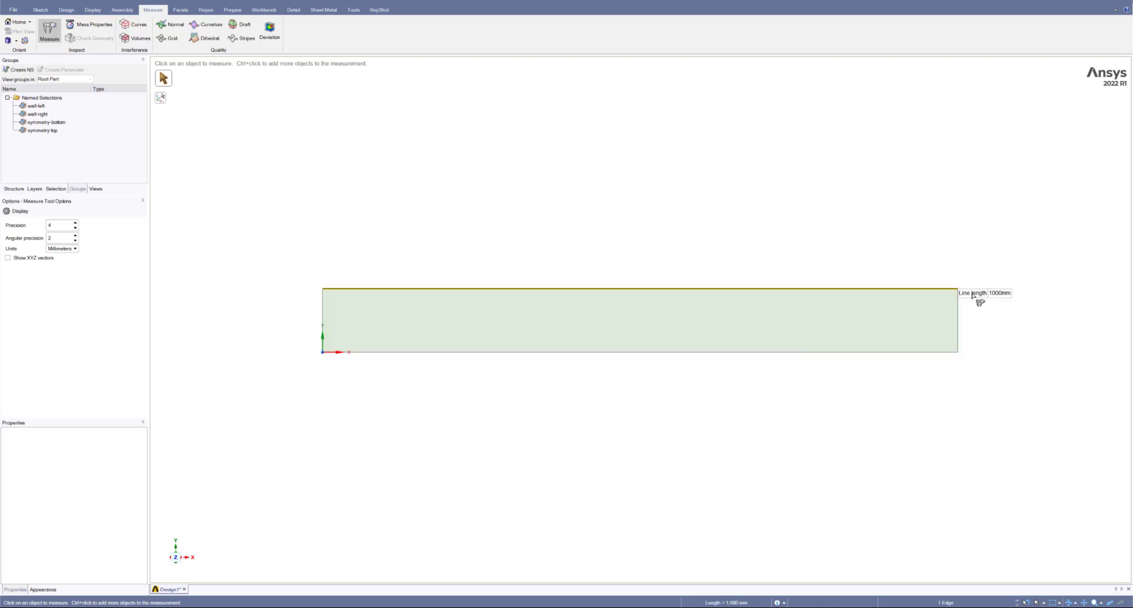
mouse_move(995, 294)
key("Escape")
Step: Inspect the length unit and unit type choices in the document's units options, and cancel without changing them
left_click(14, 10)
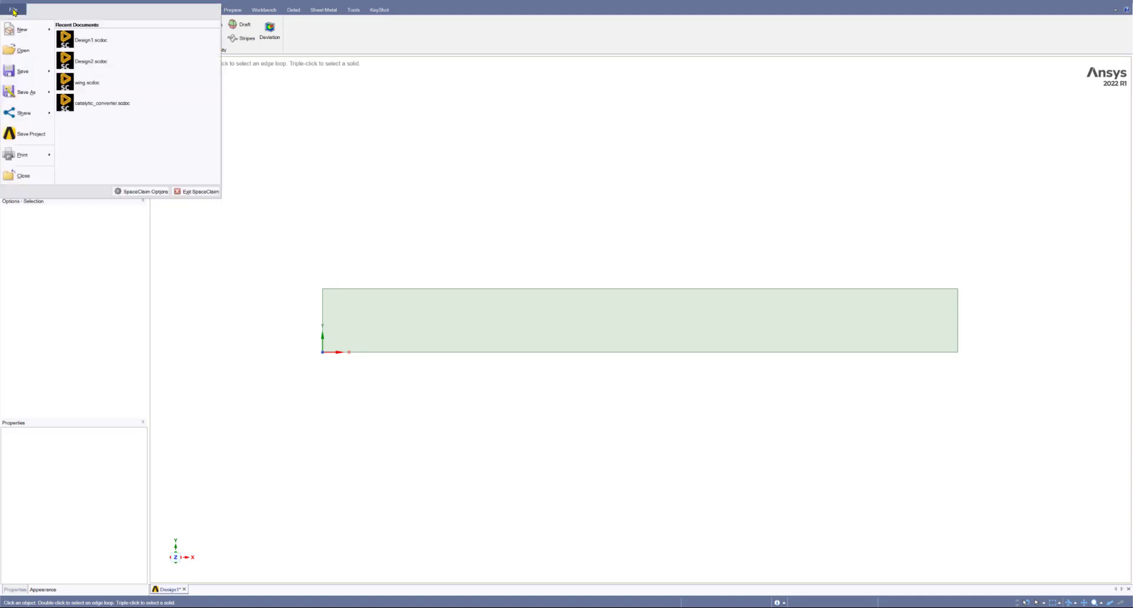
left_click(145, 191)
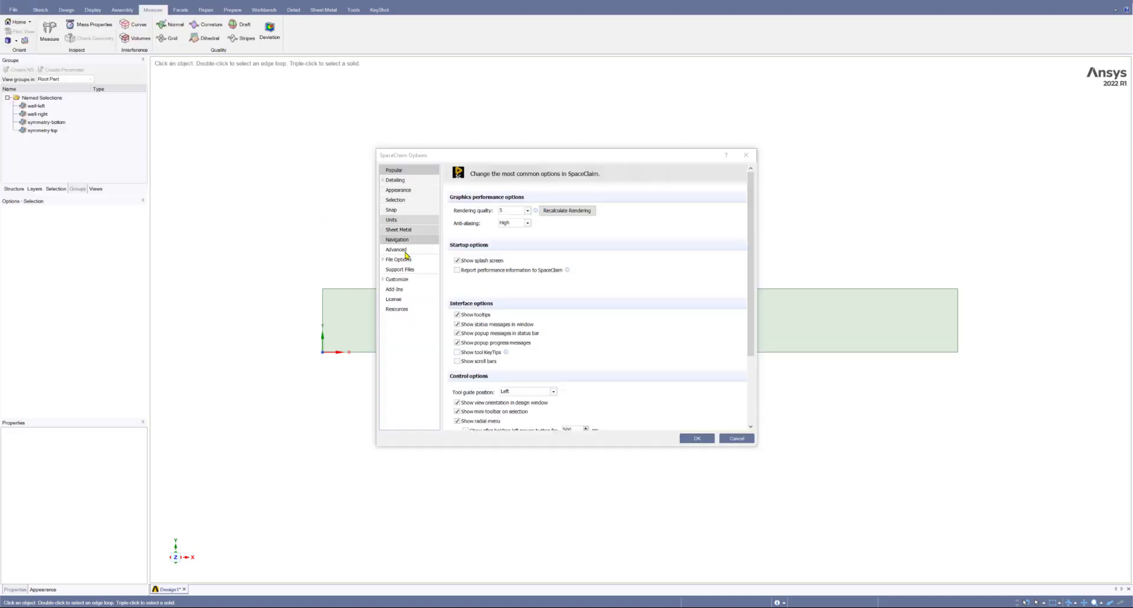
left_click(392, 220)
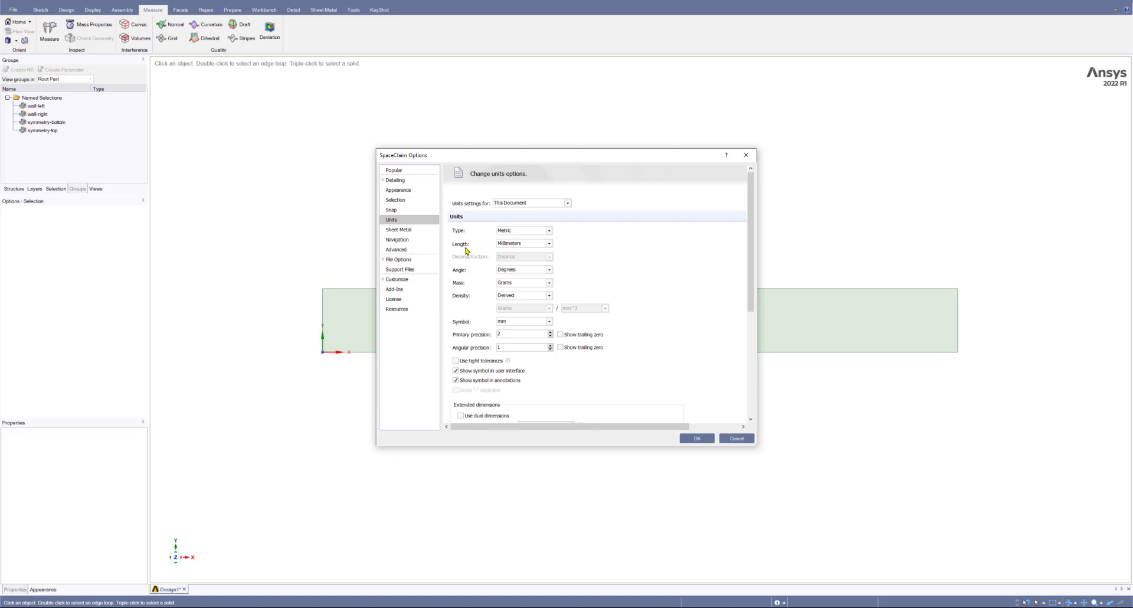
left_click(549, 243)
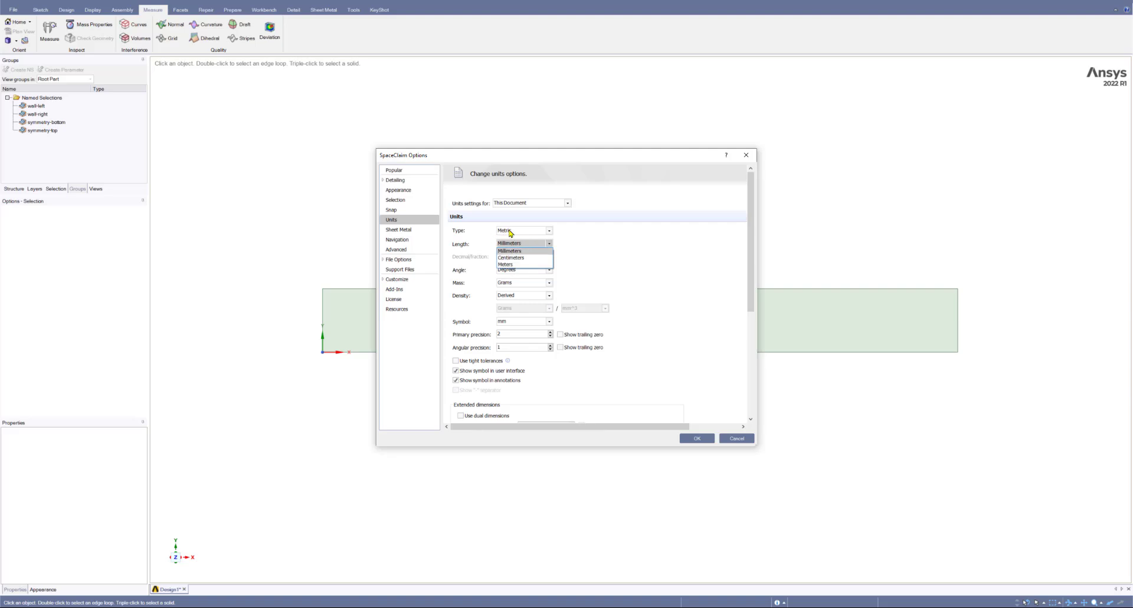
left_click(538, 232)
left_click(548, 231)
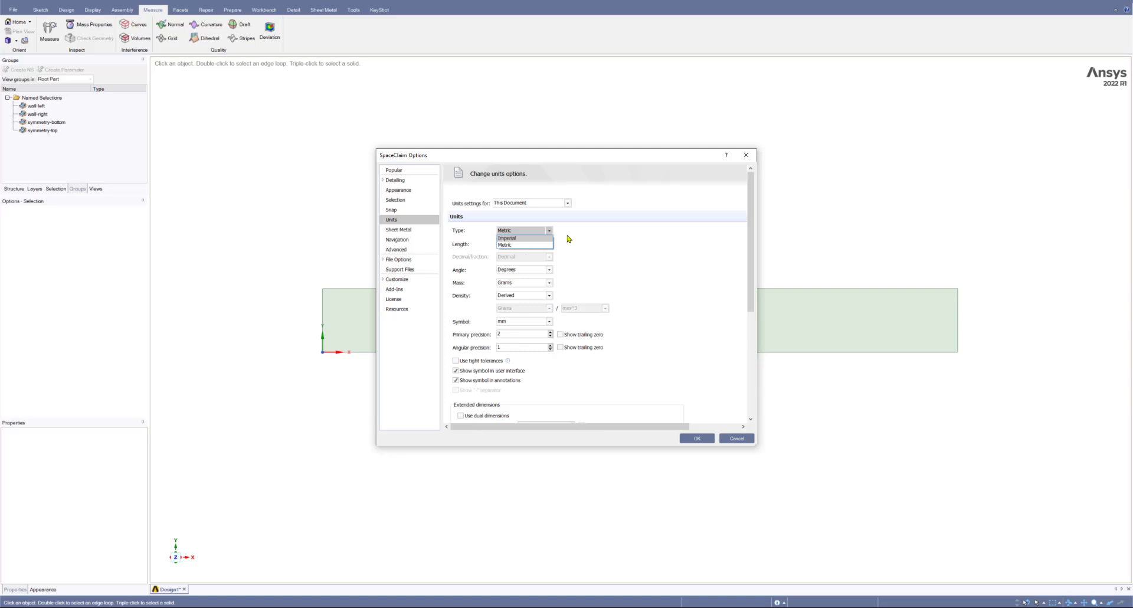
left_click(572, 234)
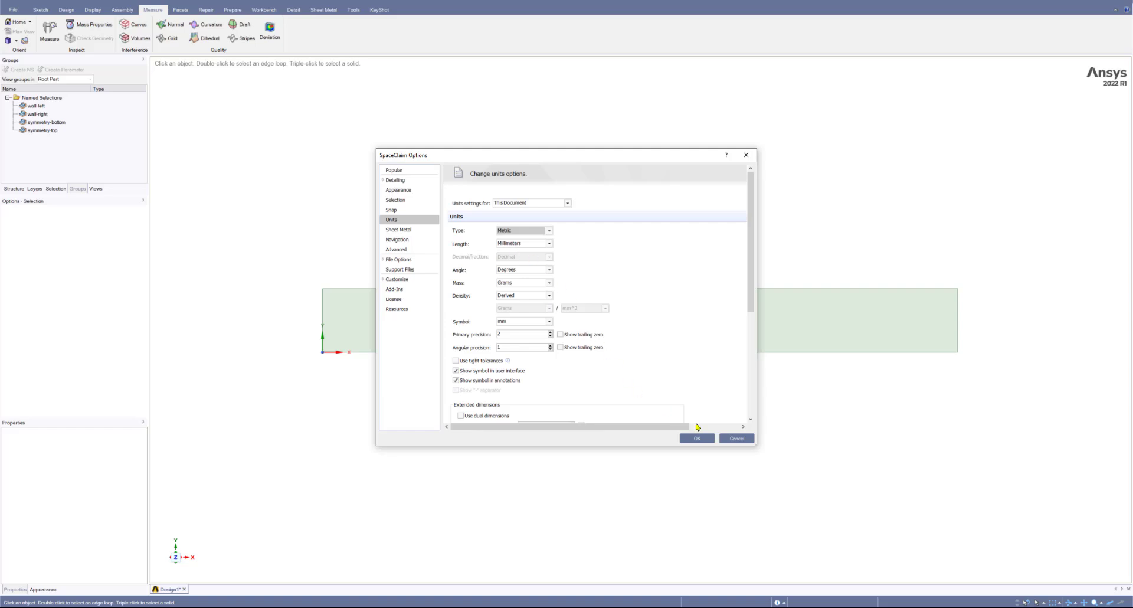
left_click(730, 439)
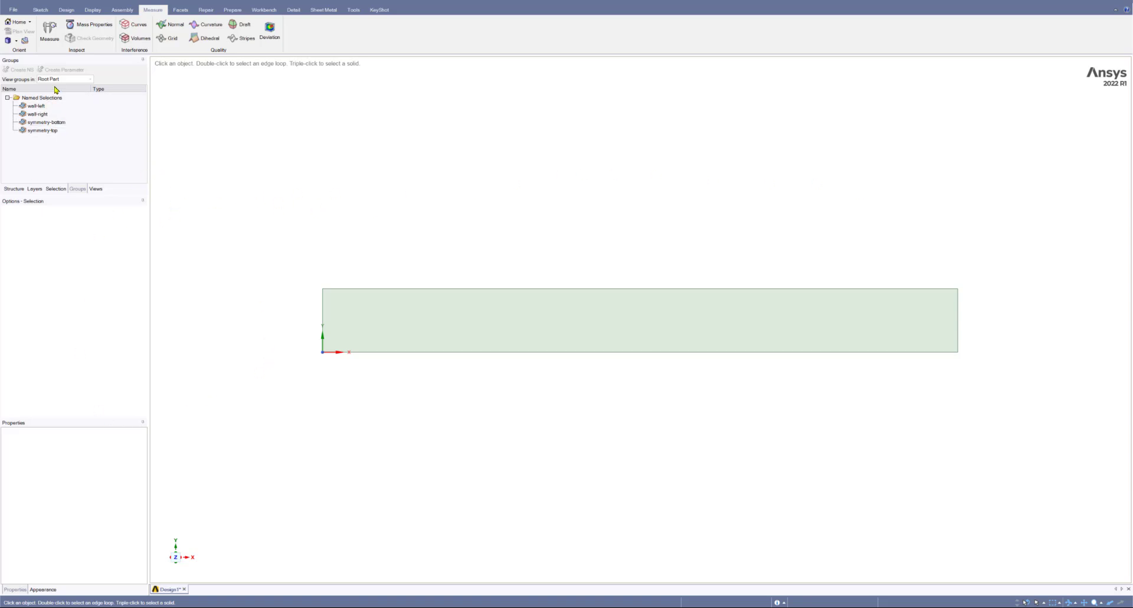
Step: Examine the Plate surface in the model structure and the wall-left edge in the named selections list
left_click(15, 189)
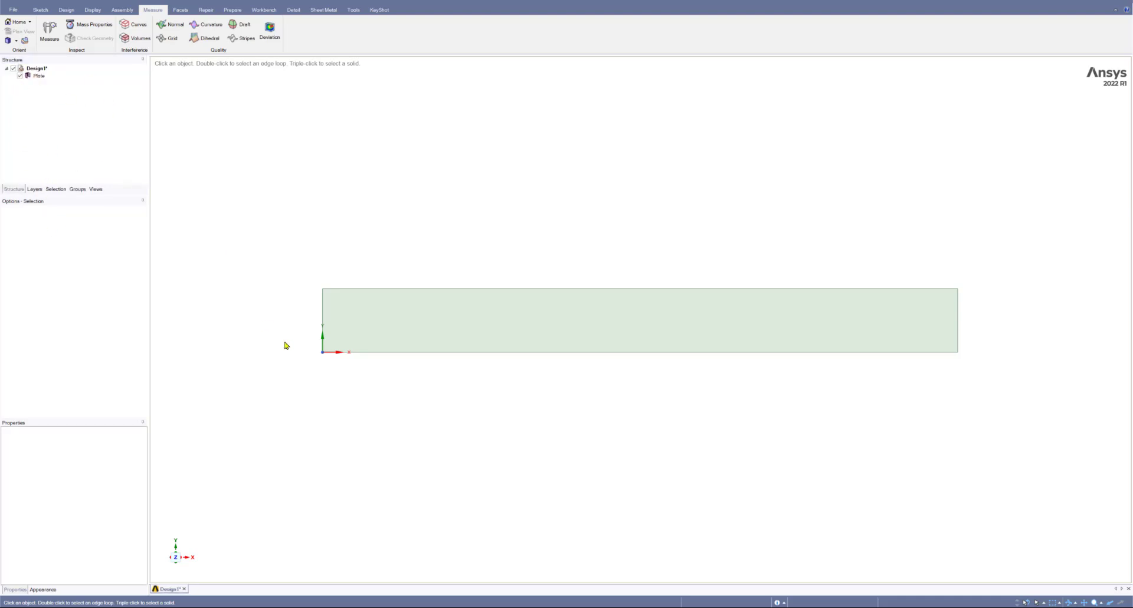
left_click(851, 308)
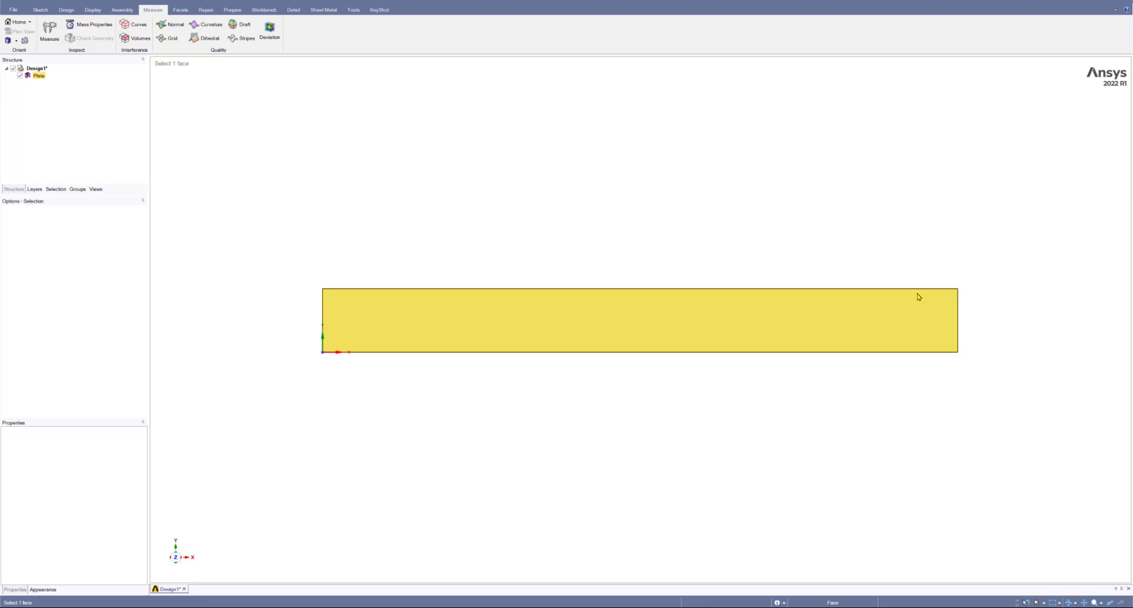
left_click(995, 289)
left_click(328, 343)
left_click(610, 266)
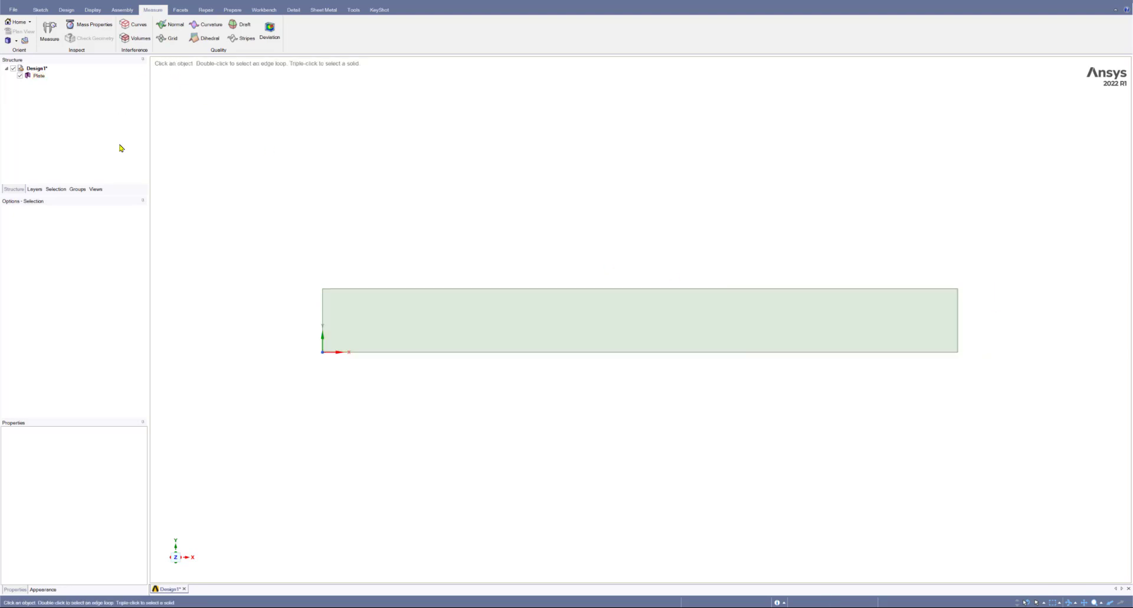
left_click(76, 189)
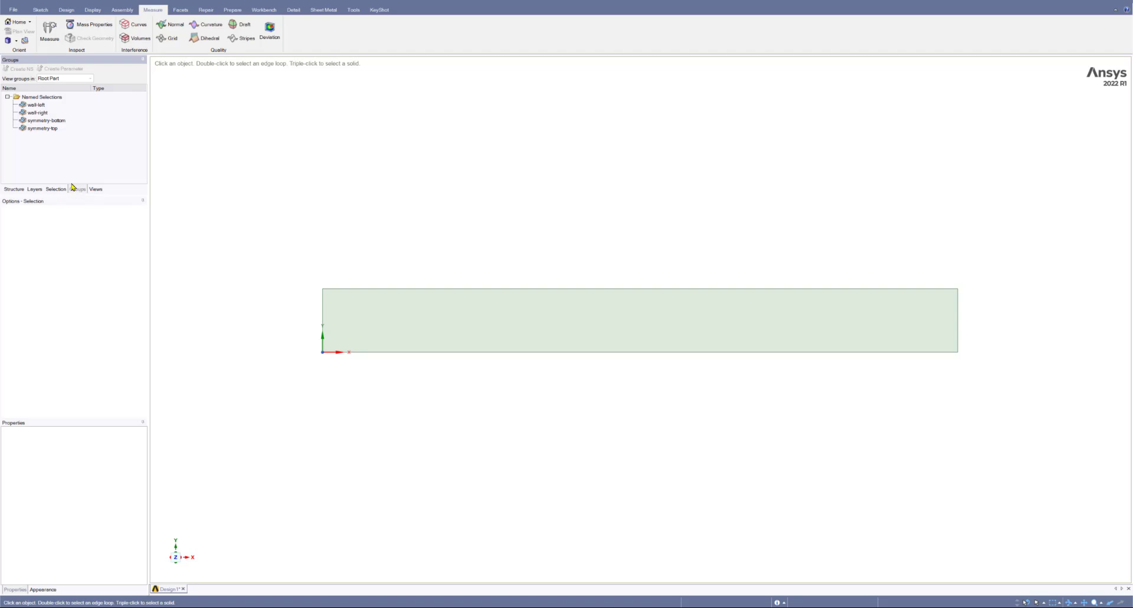
left_click(25, 105)
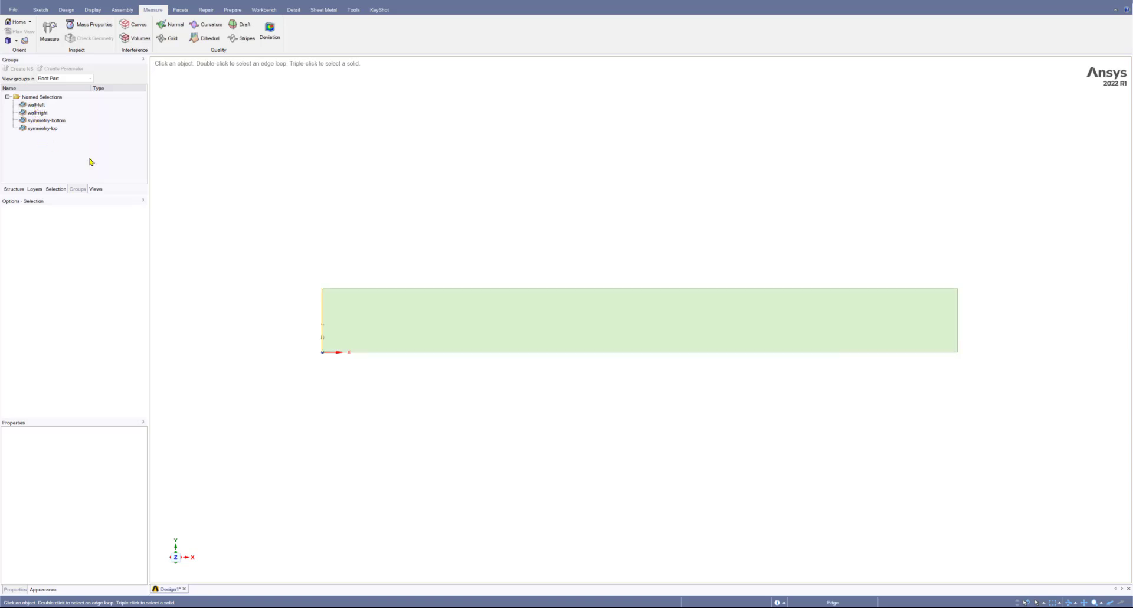
left_click(56, 34)
key("Escape")
Step: Close SpaceClaim, return to the Workbench project schematic and save the conduction project
left_click(14, 10)
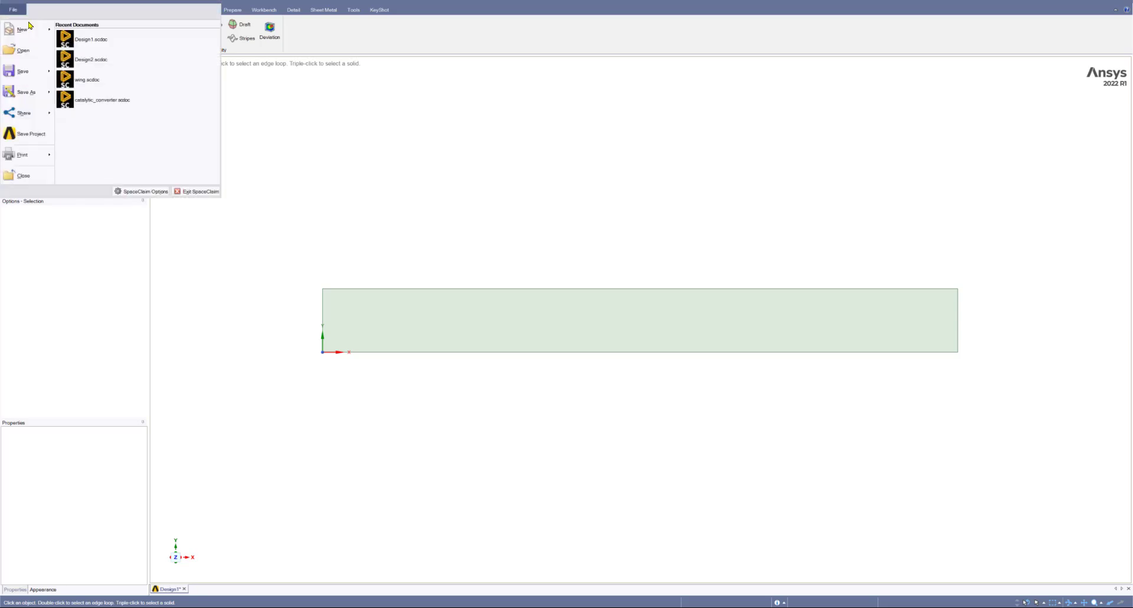
left_click(335, 201)
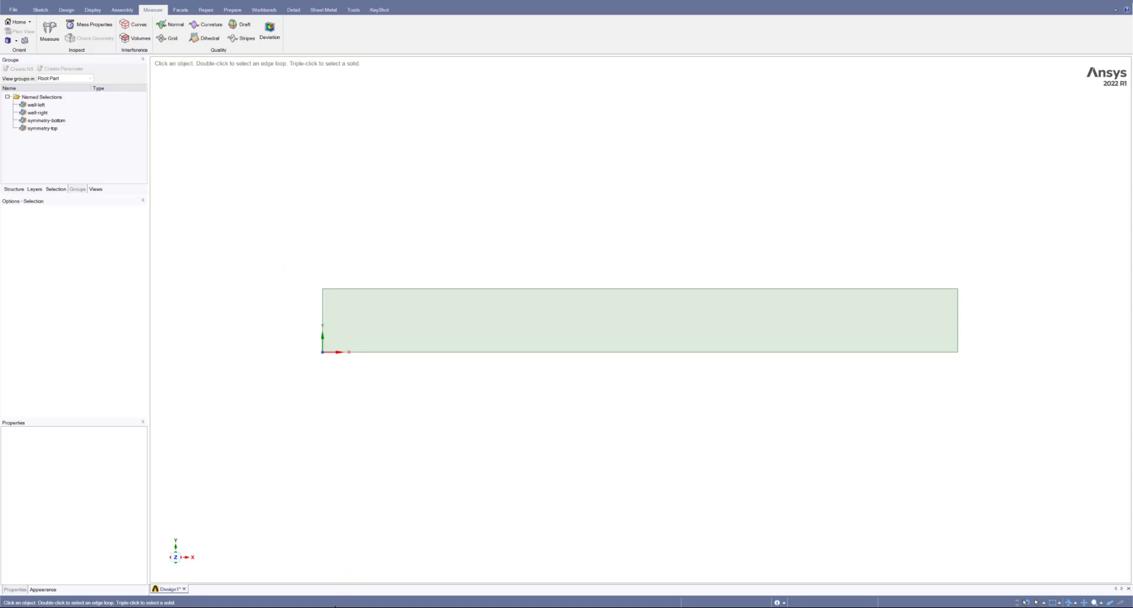
left_click(335, 607)
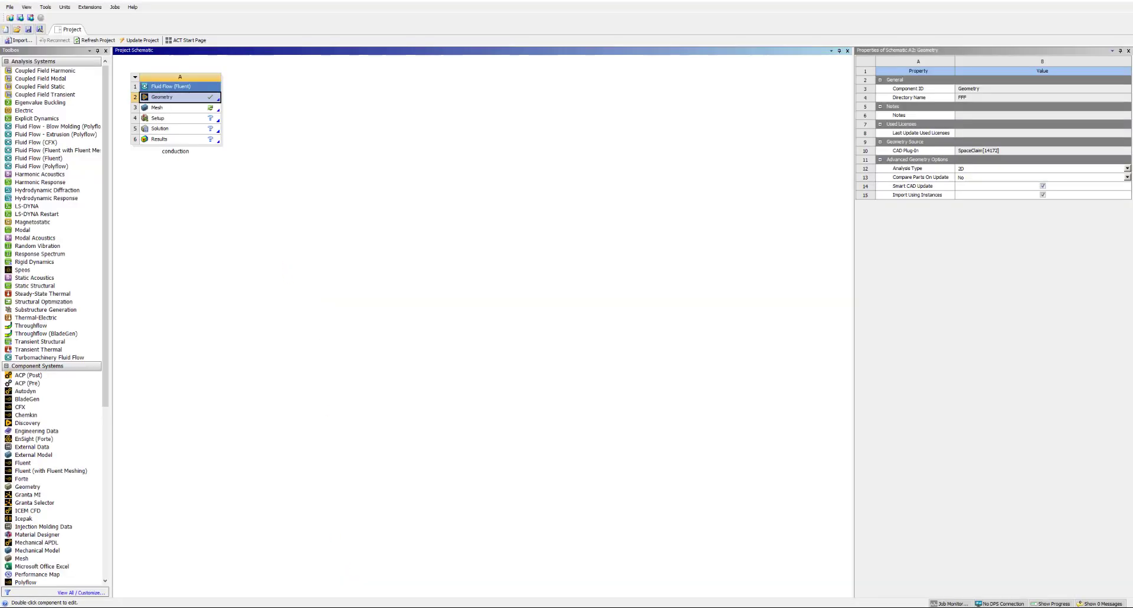
left_click(208, 101)
mouse_move(336, 606)
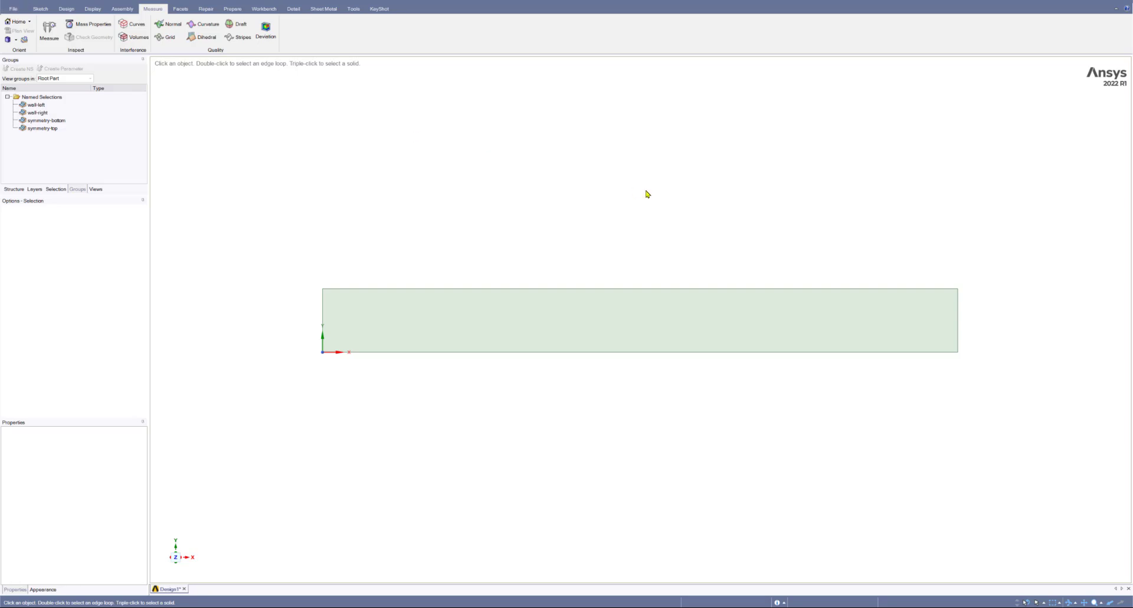
left_click(1127, 2)
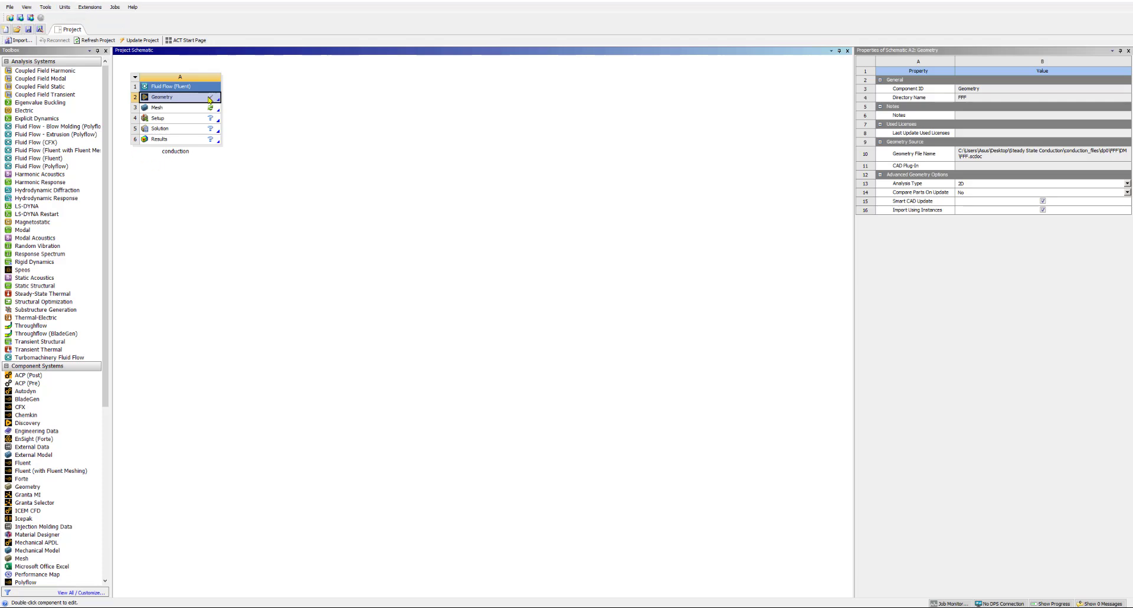
left_click(28, 30)
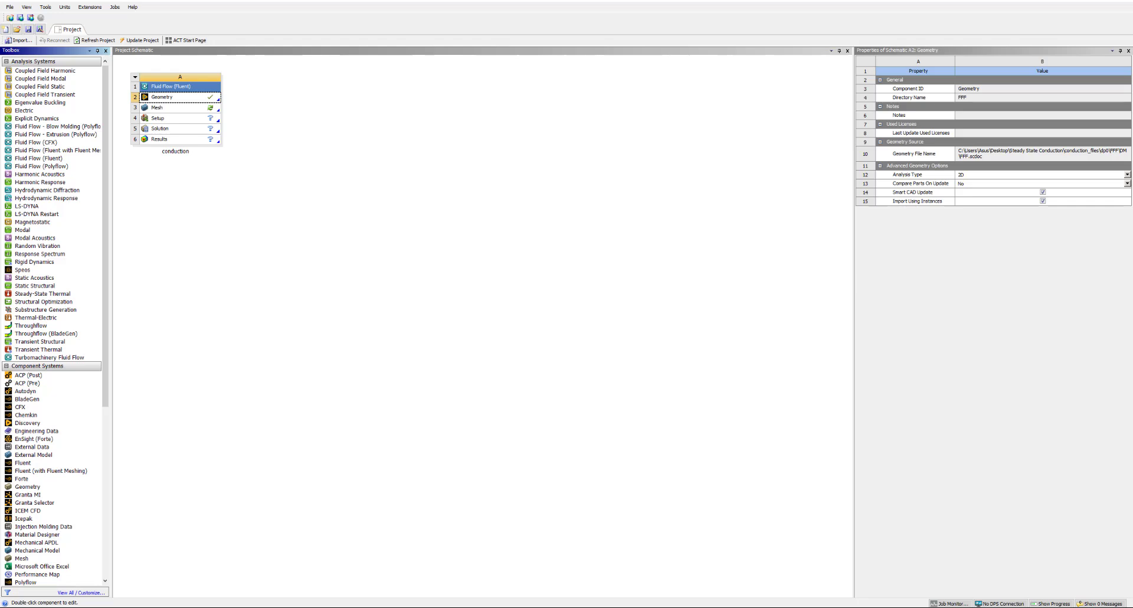
Step: In File Explorer, locate the saved geometry file under Steady State Conduction, conduction_files, dp0, FFF and DM, and return to Workbench
left_click_drag(0, 224, 633, 180)
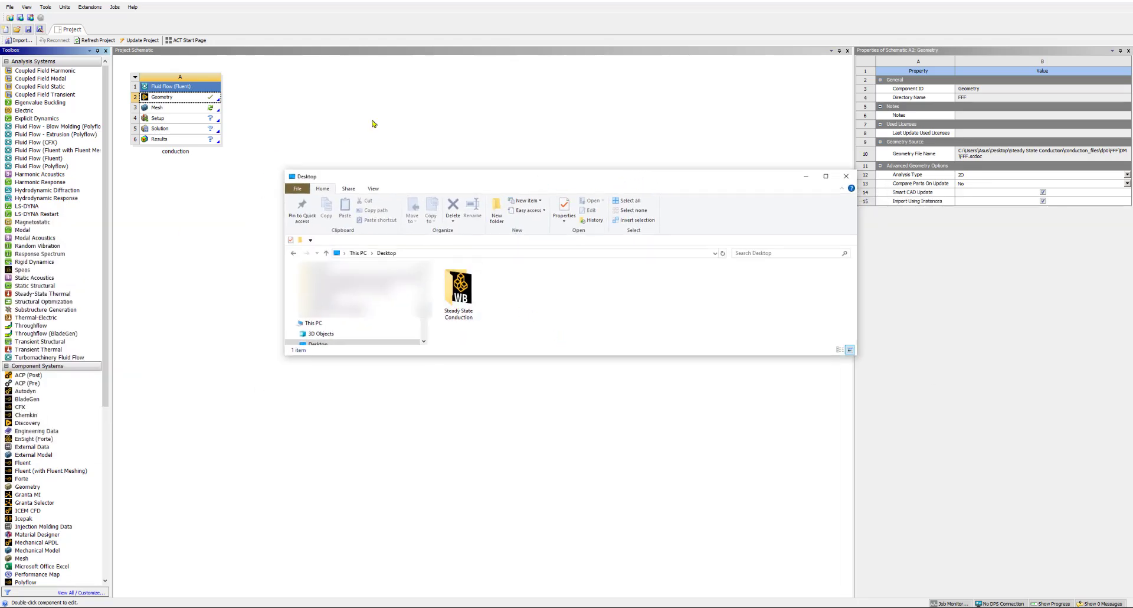
double_click(462, 312)
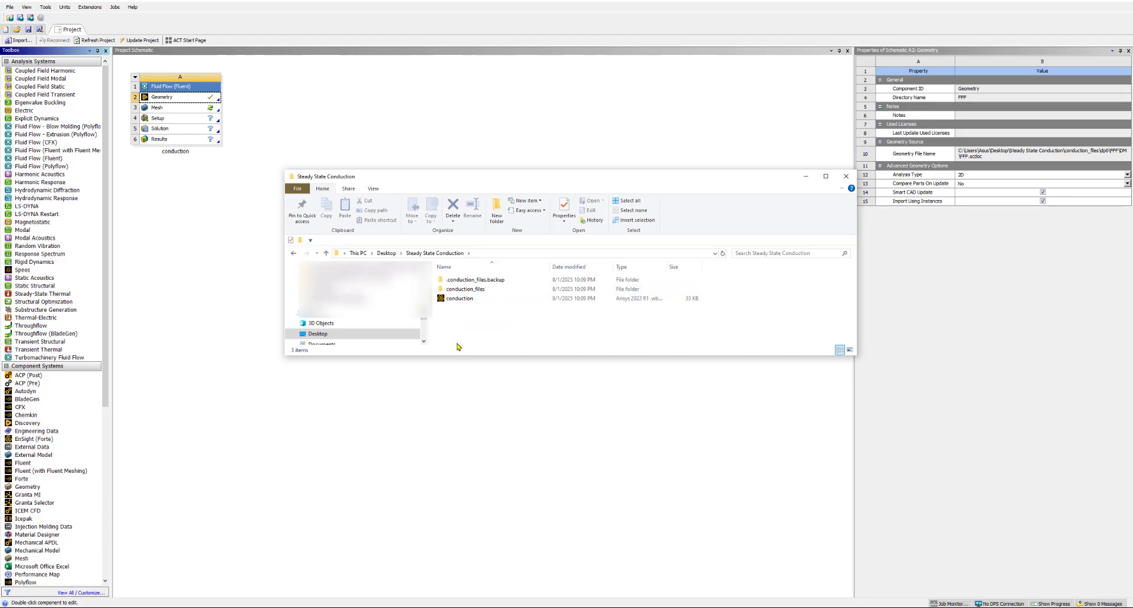
left_click(459, 292)
double_click(458, 292)
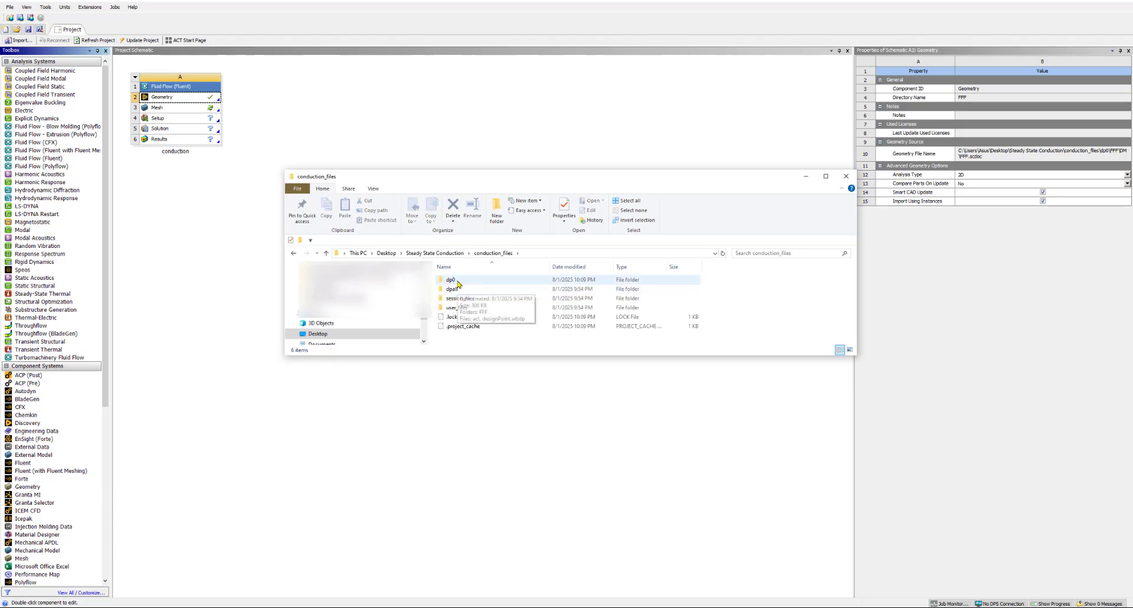
double_click(453, 281)
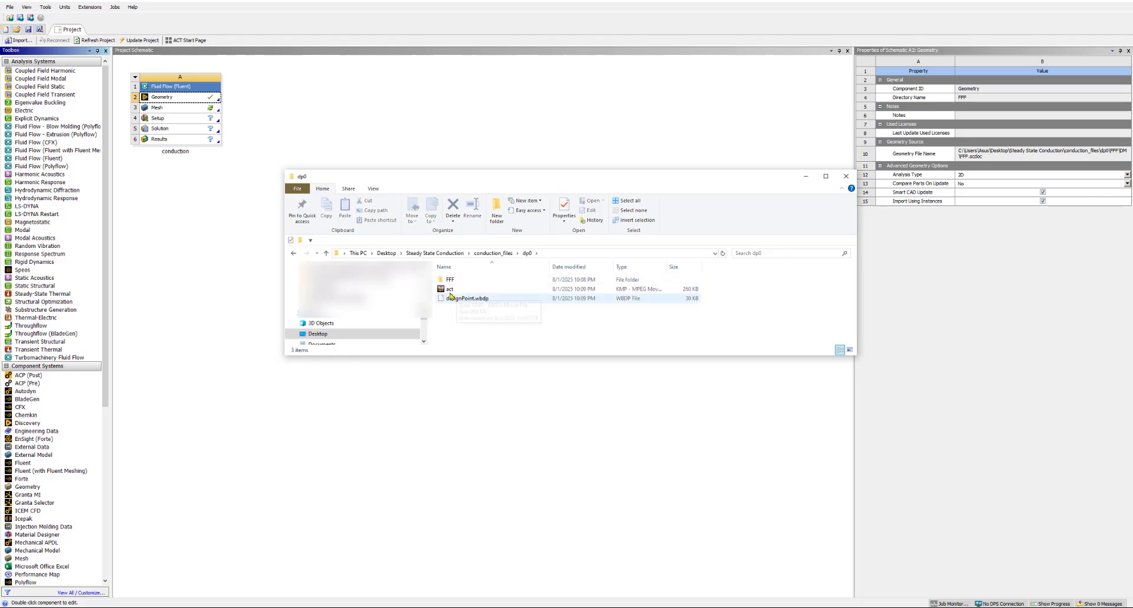
double_click(450, 281)
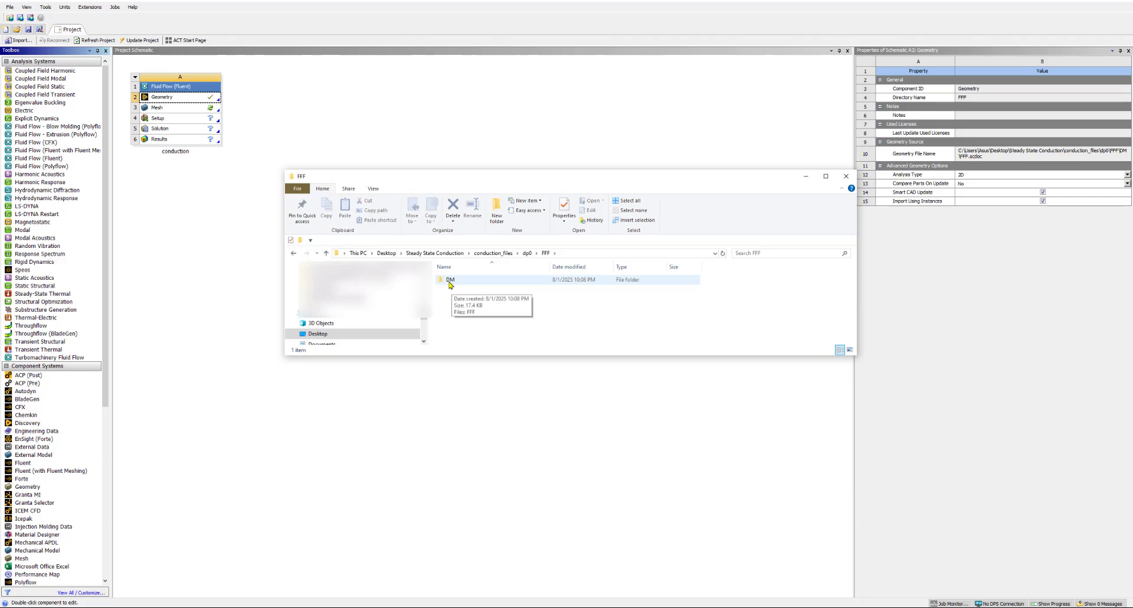
double_click(451, 281)
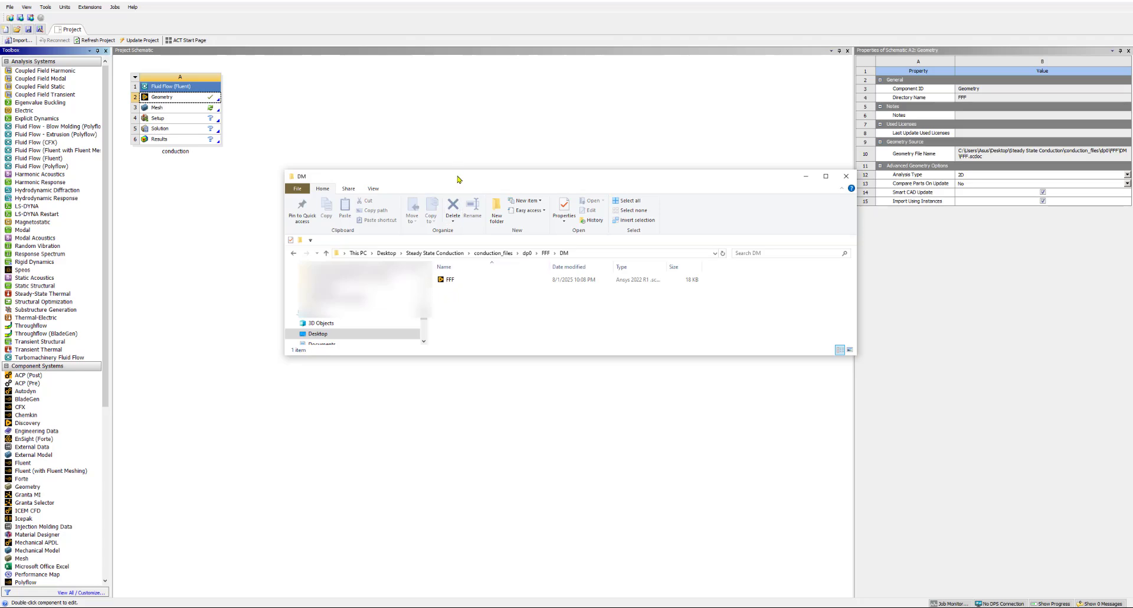
left_click_drag(456, 180, 0, 236)
left_click(378, 236)
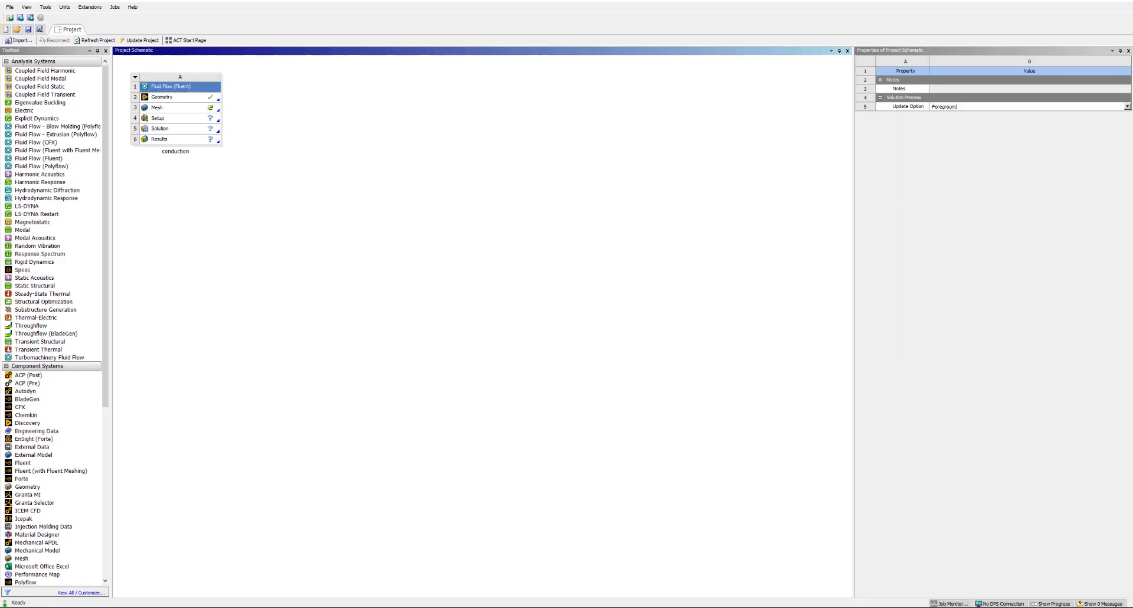
Step: Open the Mesh component of the conduction system for editing in Ansys Meshing
left_click(183, 112)
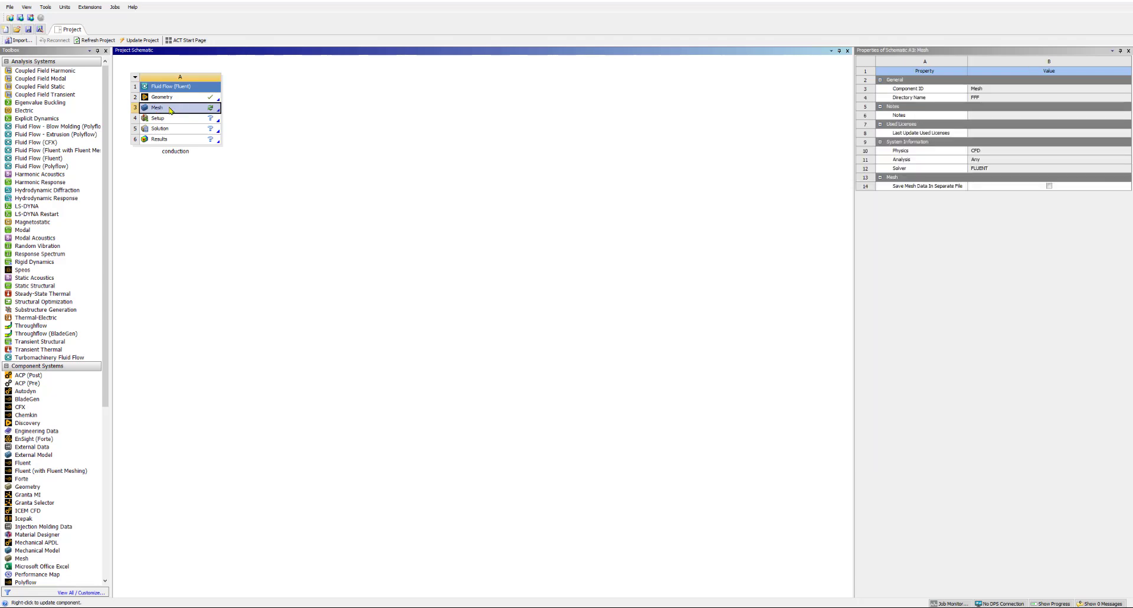
right_click(172, 112)
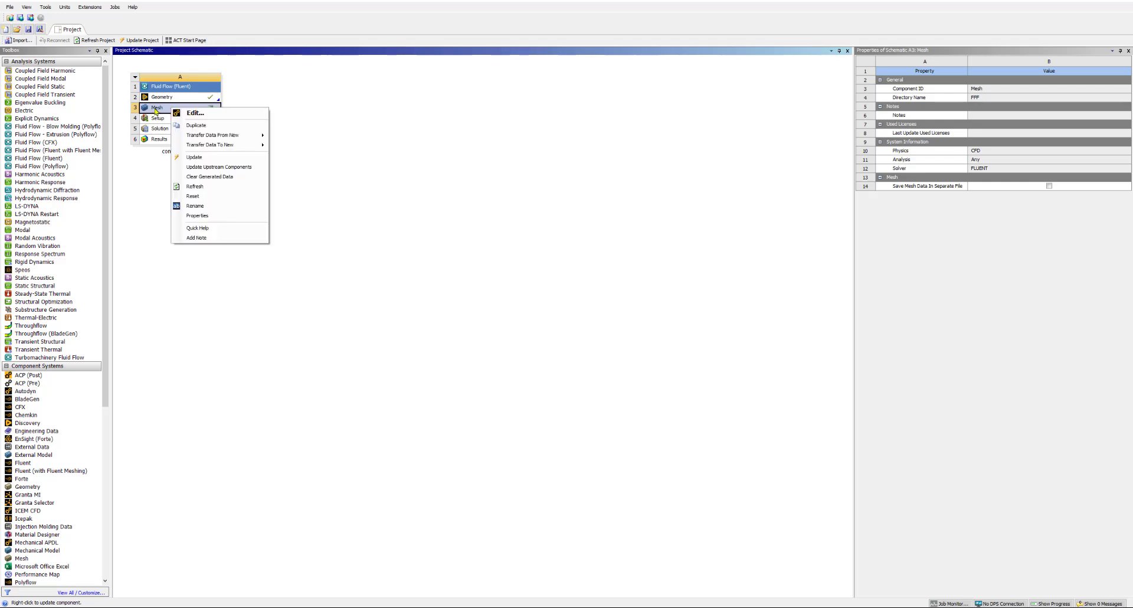
left_click(195, 113)
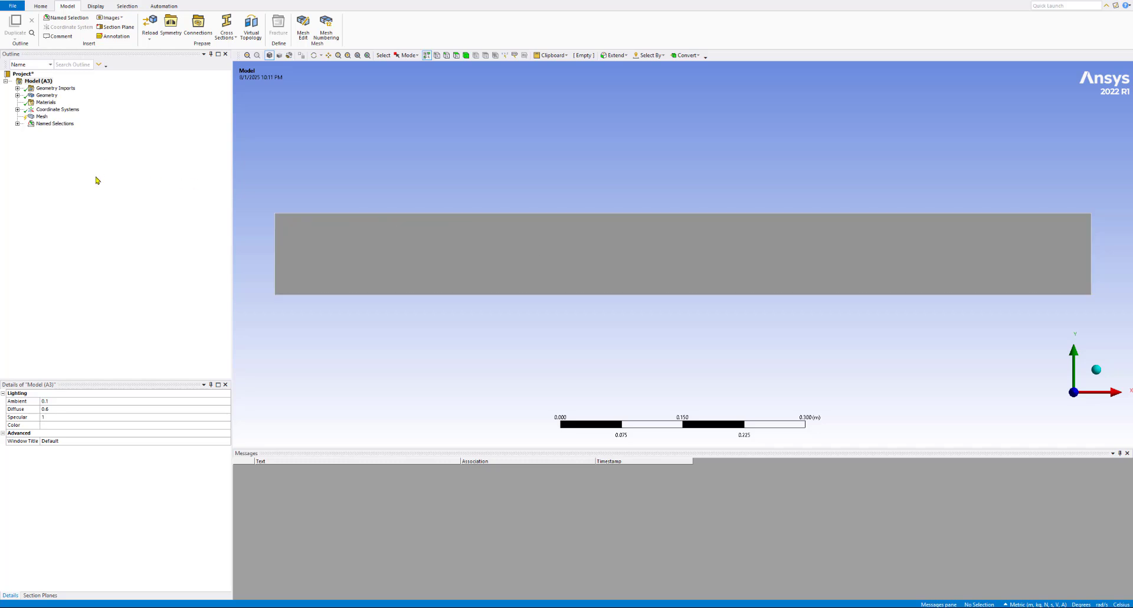
Step: Review the geometry import and geometry details in the outline, and display the mesh object's settings
left_click(17, 89)
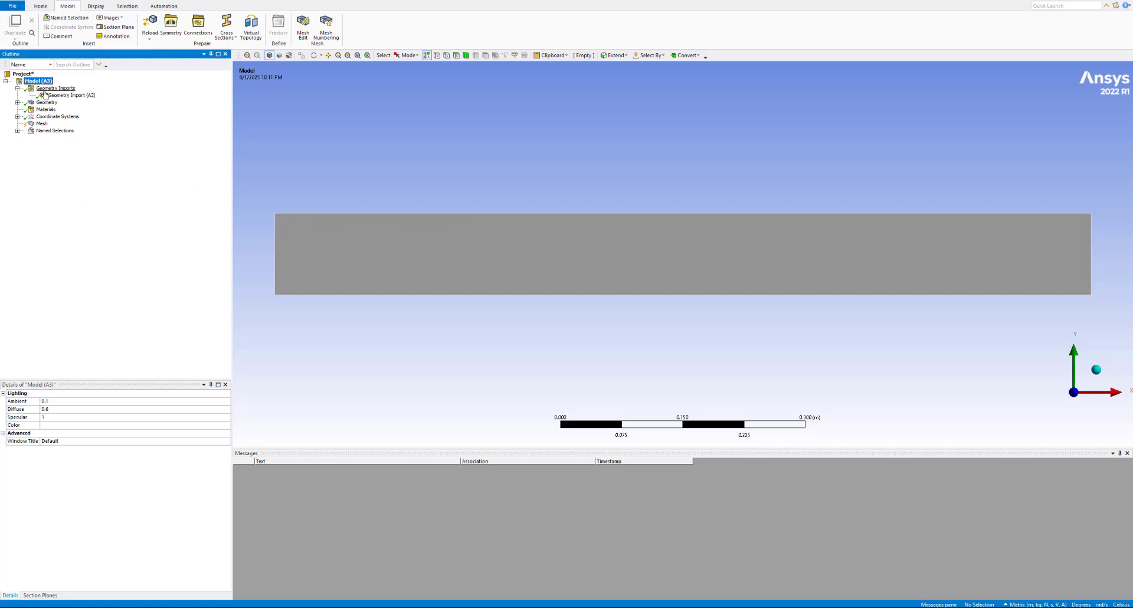
left_click(65, 96)
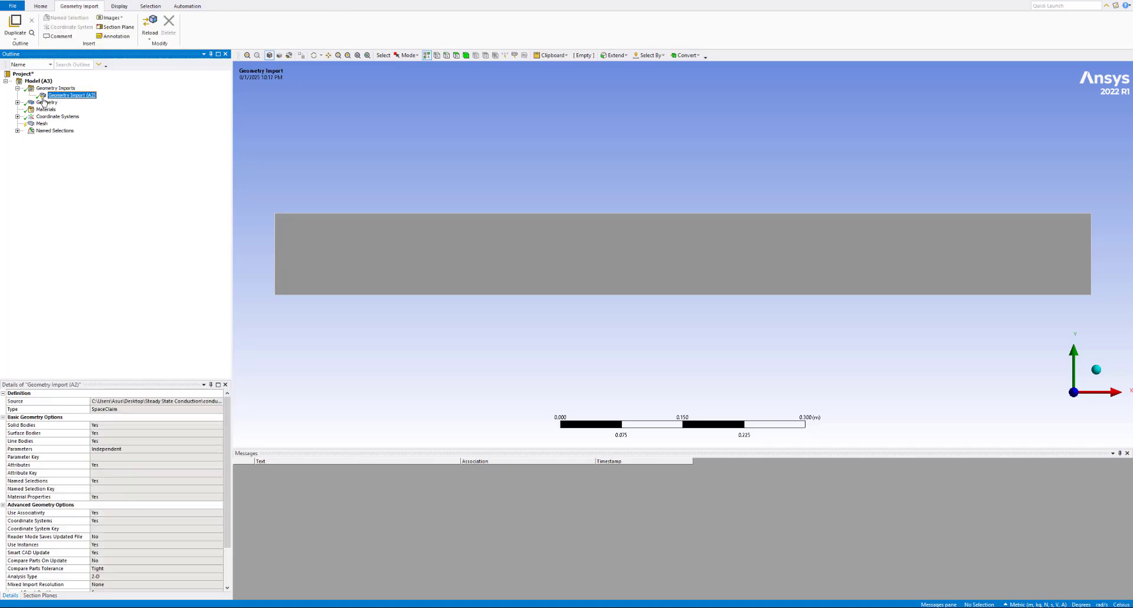
left_click(17, 103)
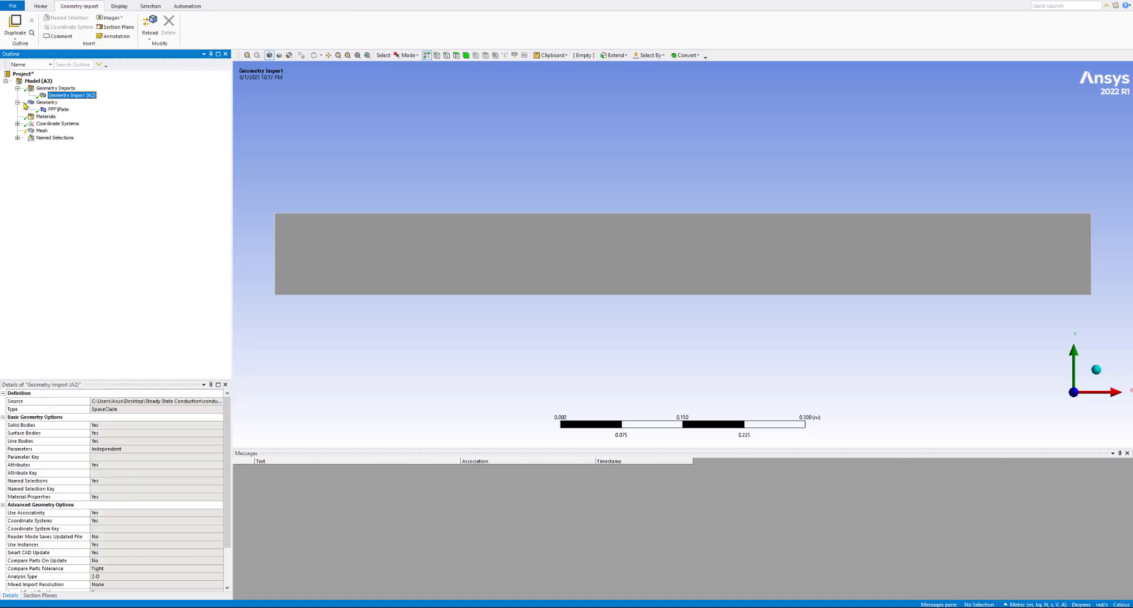
left_click(56, 110)
left_click(17, 102)
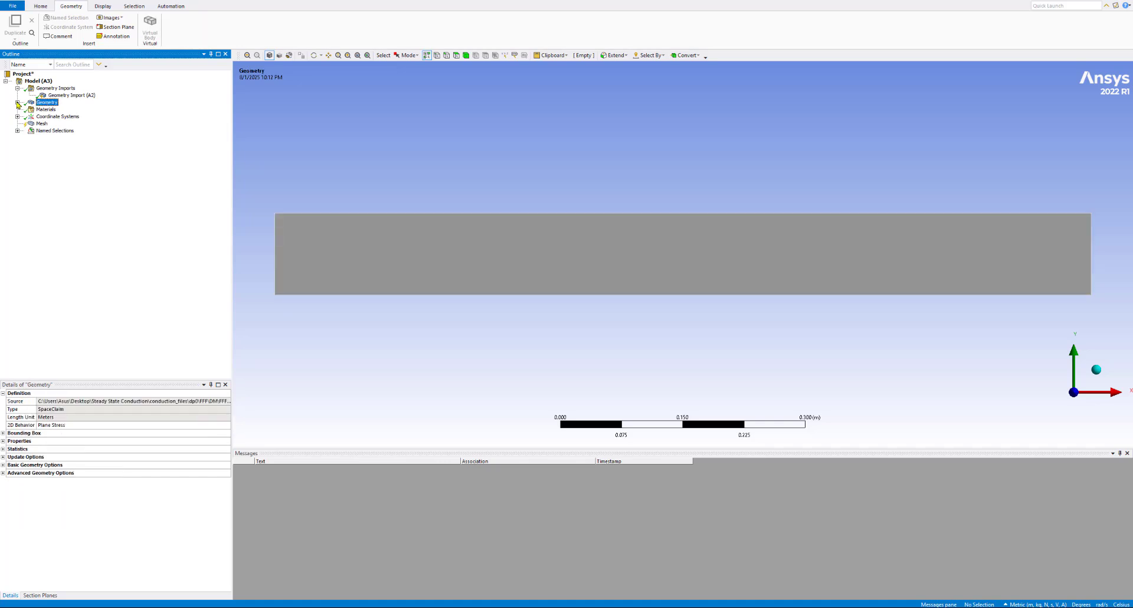
left_click(17, 88)
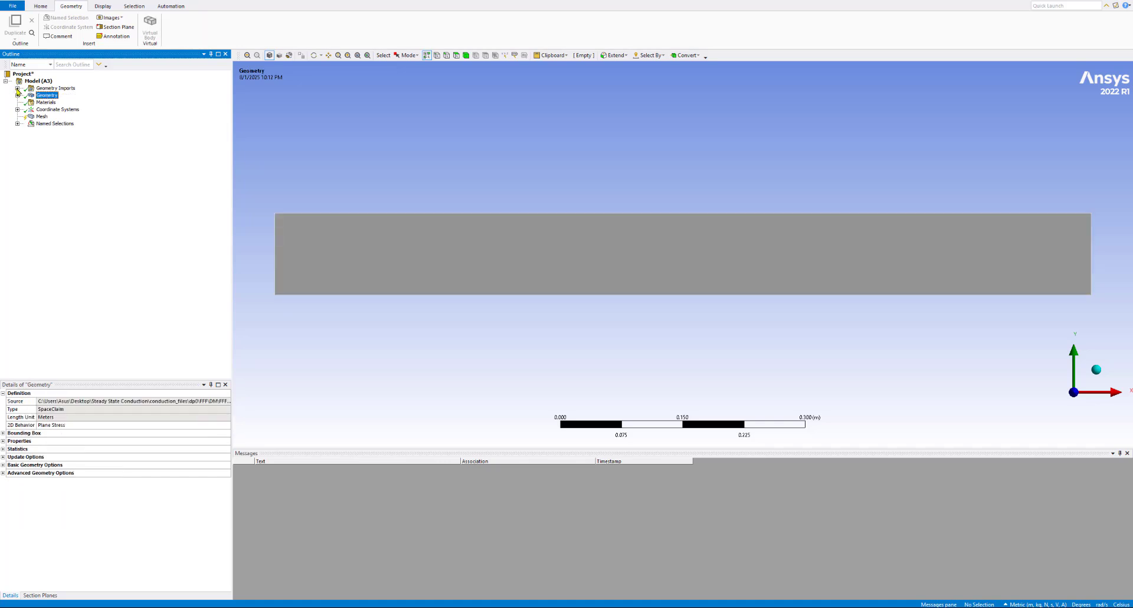
left_click(40, 117)
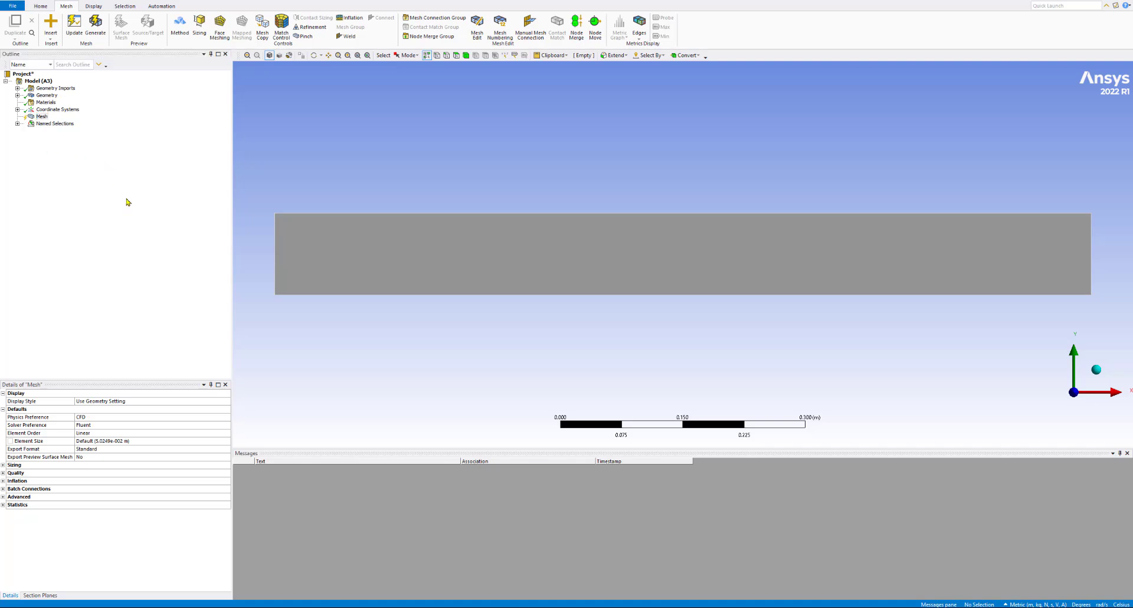
left_click(42, 117)
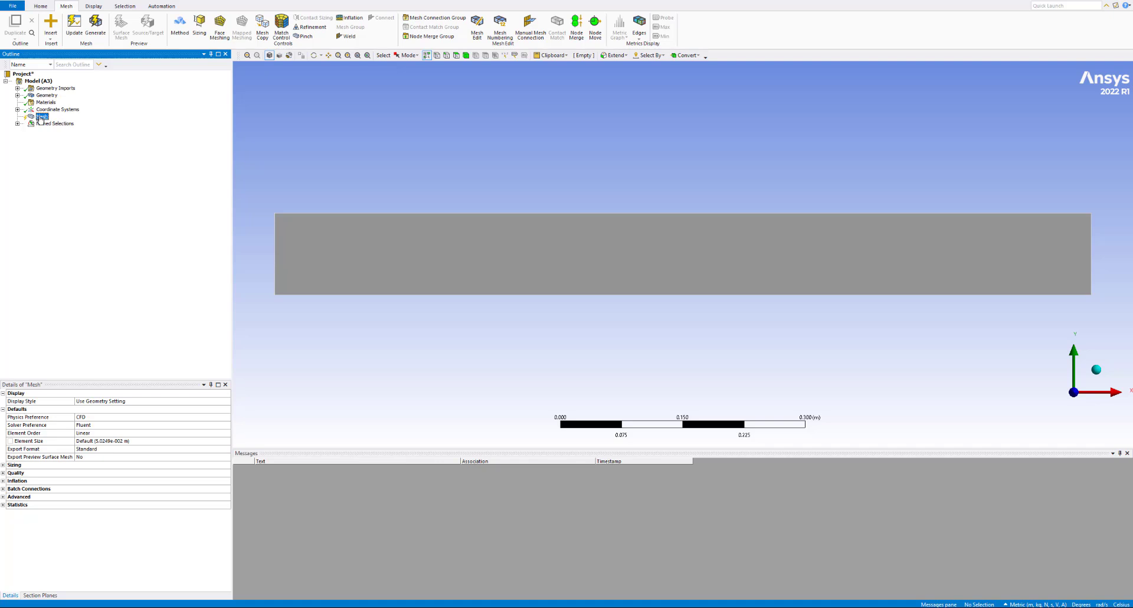
right_click(40, 120)
mouse_move(54, 125)
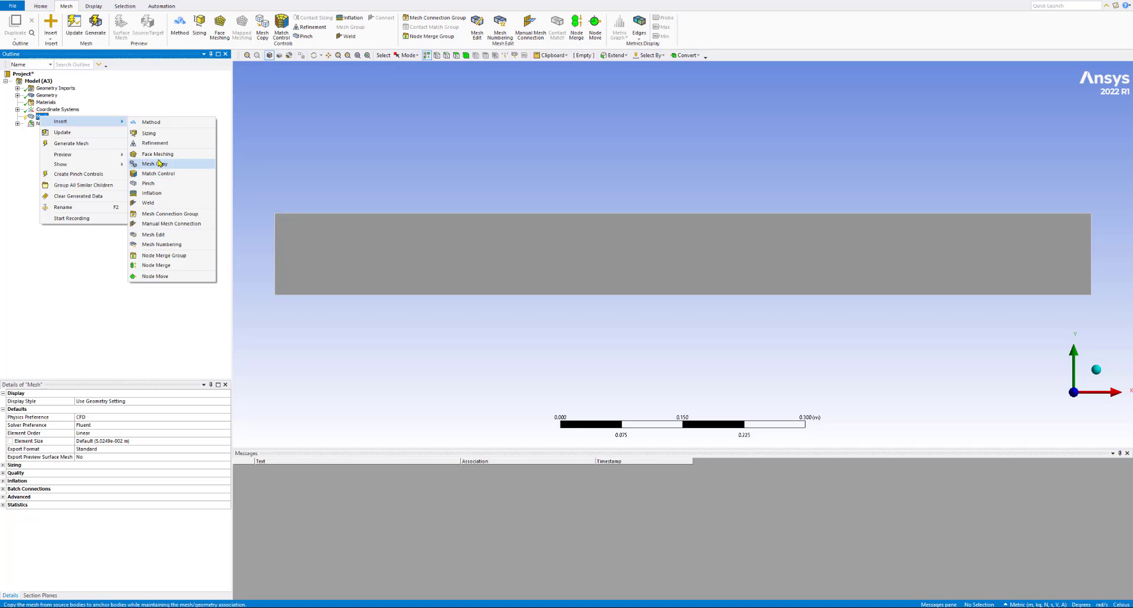
left_click(54, 231)
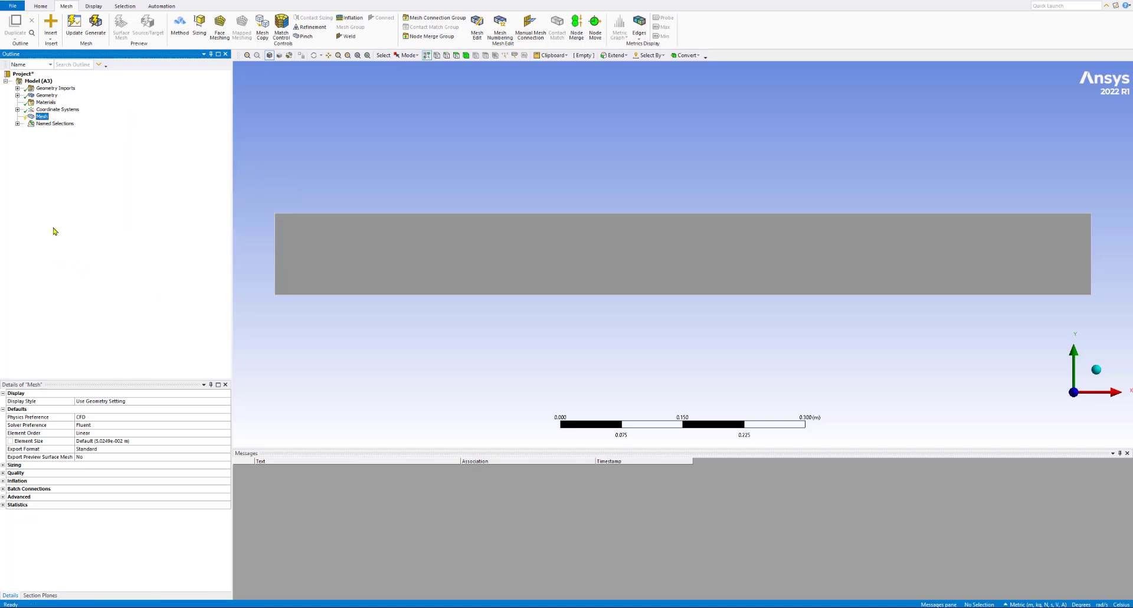
Step: Generate the plate's mesh with the default element size
right_click(37, 117)
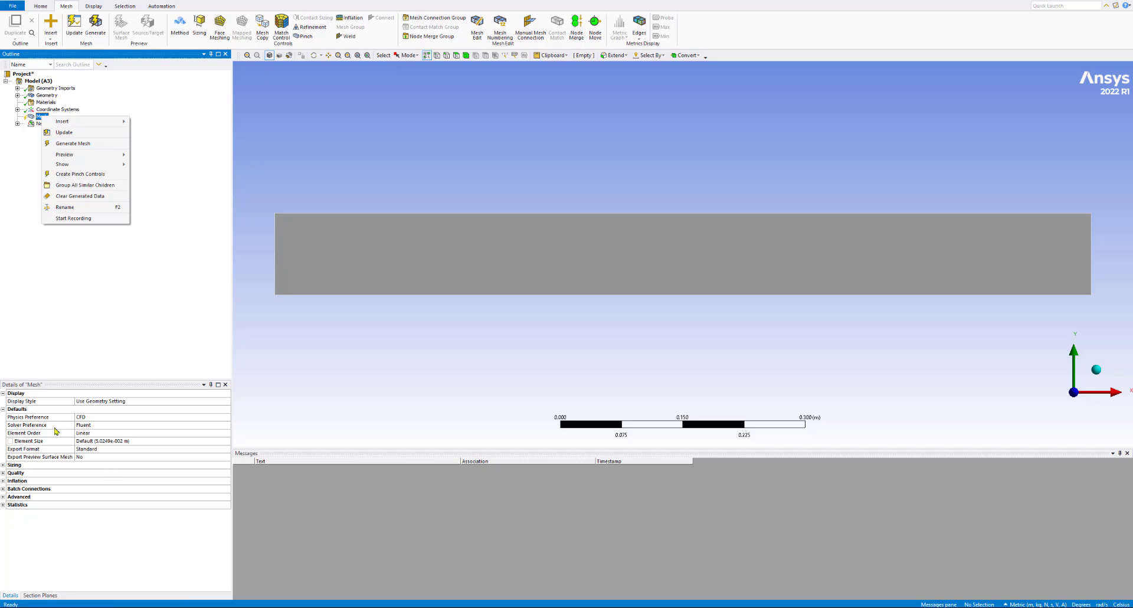
left_click(67, 143)
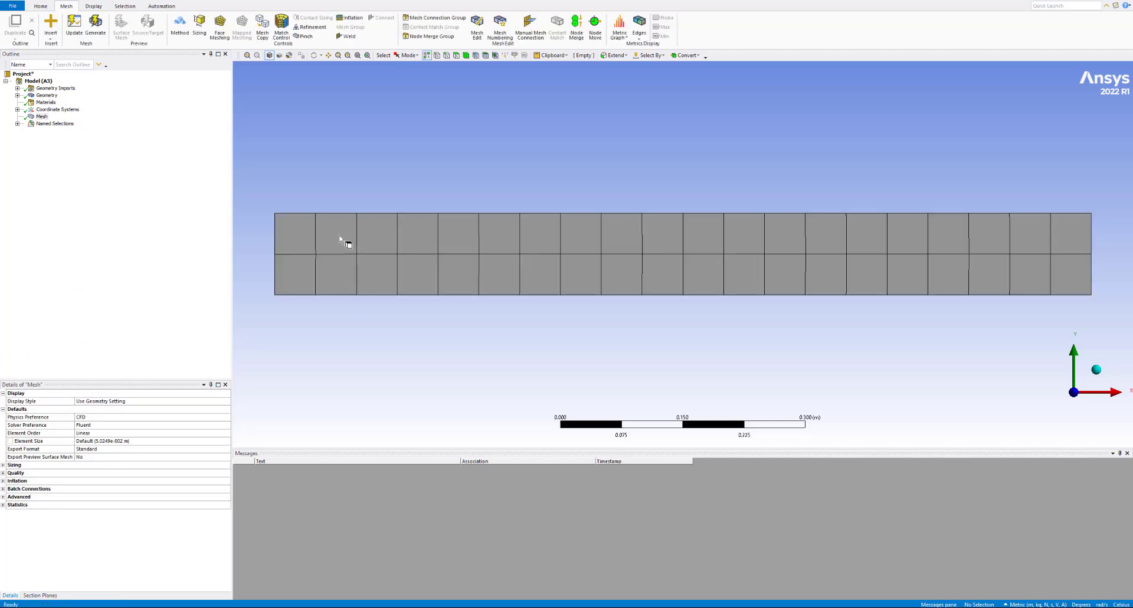
left_click(528, 245)
left_click(296, 370)
Step: Clear the generated data of the default mesh and accept the removal
right_click(42, 117)
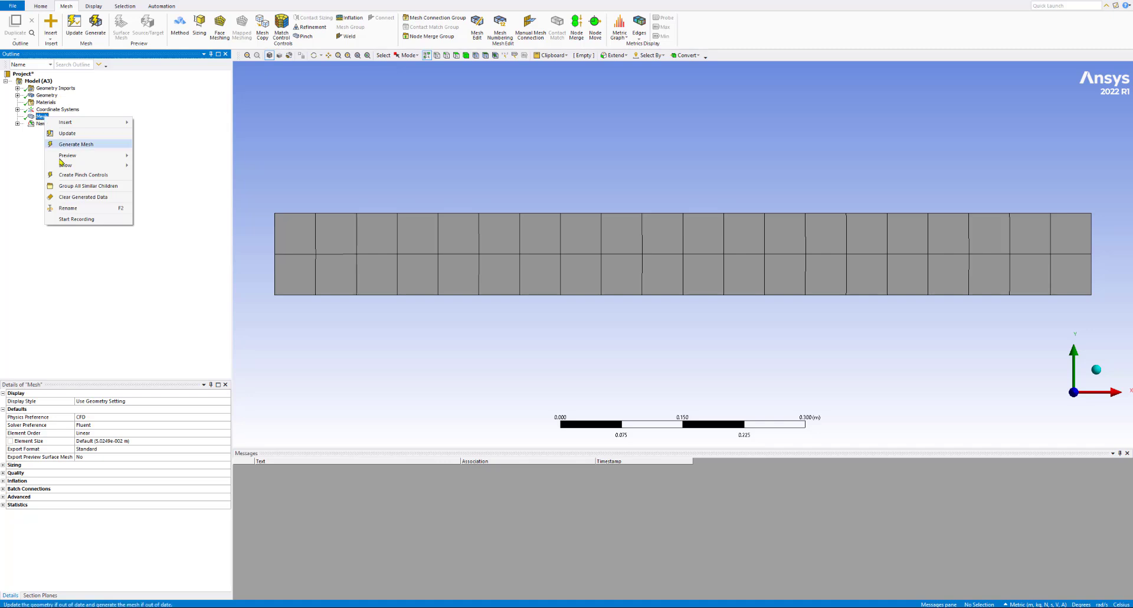
left_click(74, 198)
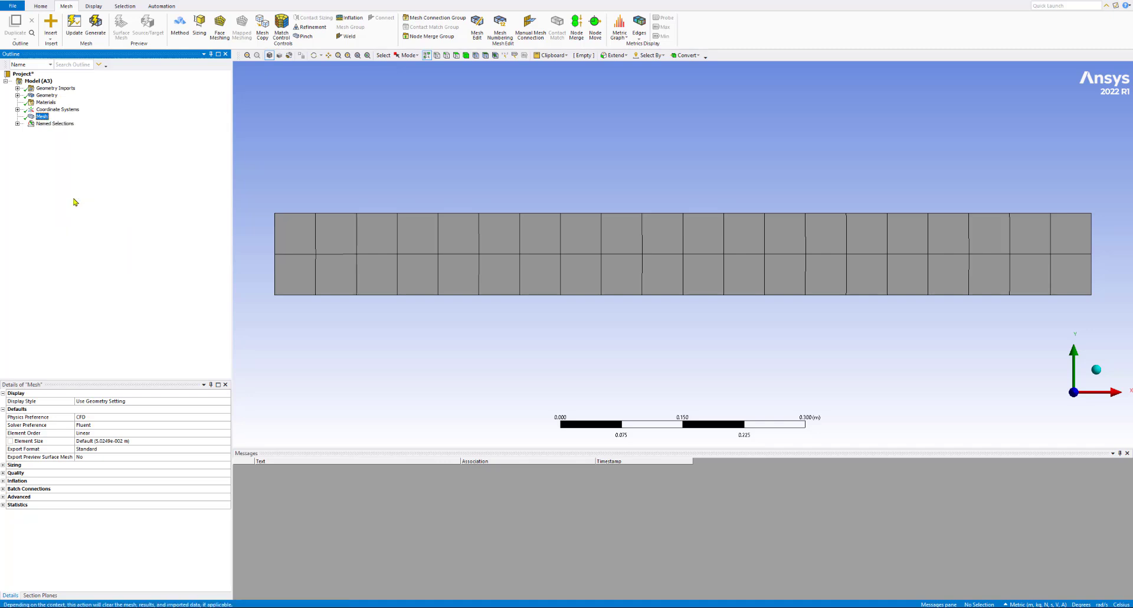
left_click(601, 334)
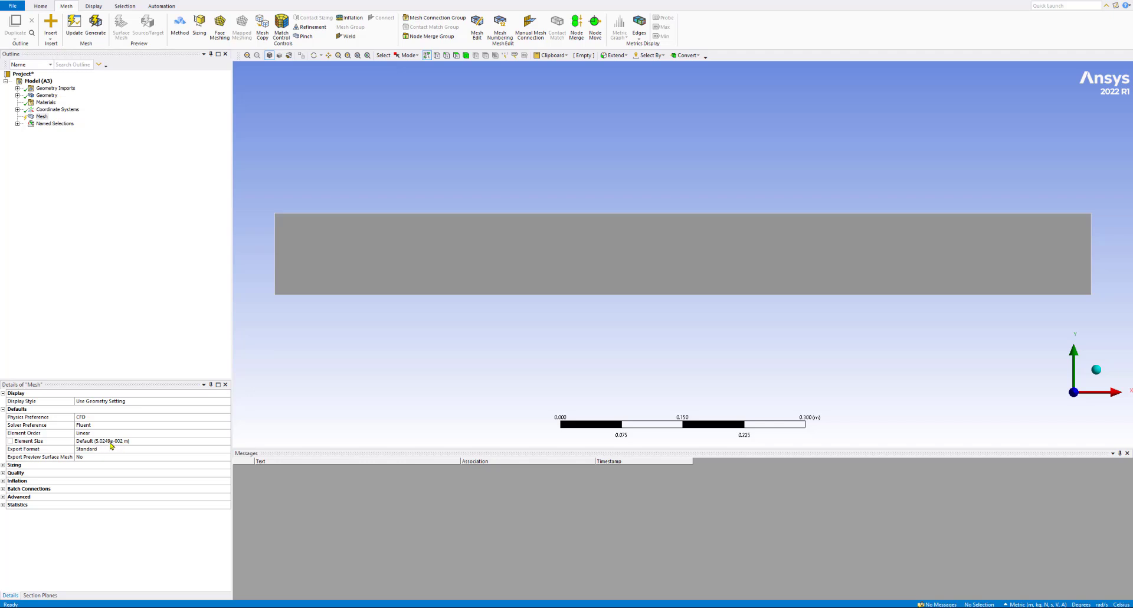
Step: Set the mesh's global element size to 0.01 m and generate the mesh
left_click(97, 444)
type("0.01")
key("Return")
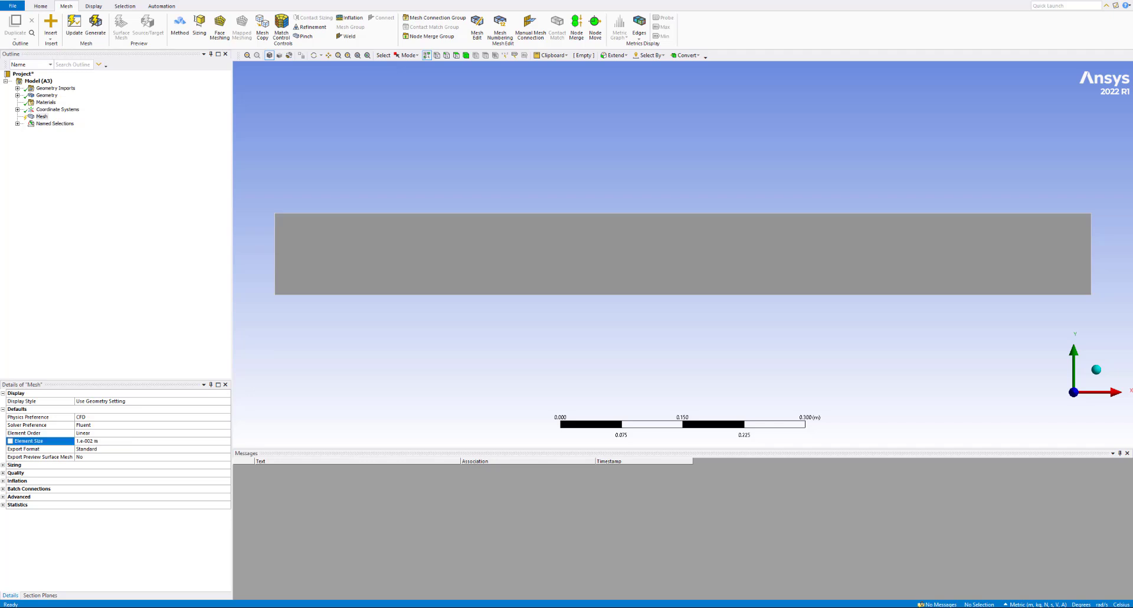
left_click(93, 441)
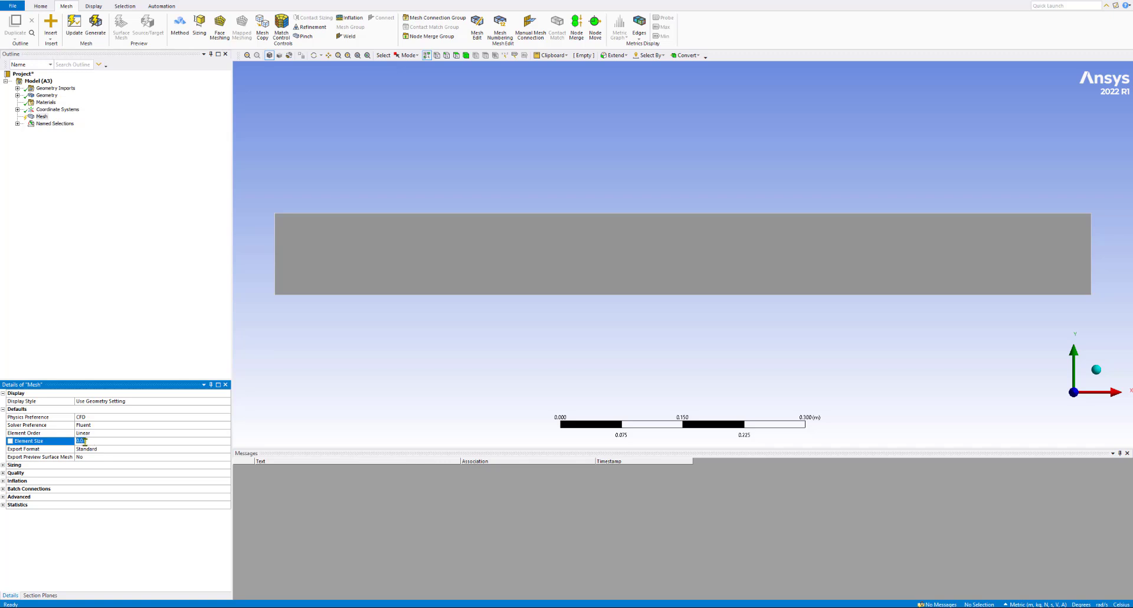
left_click(100, 301)
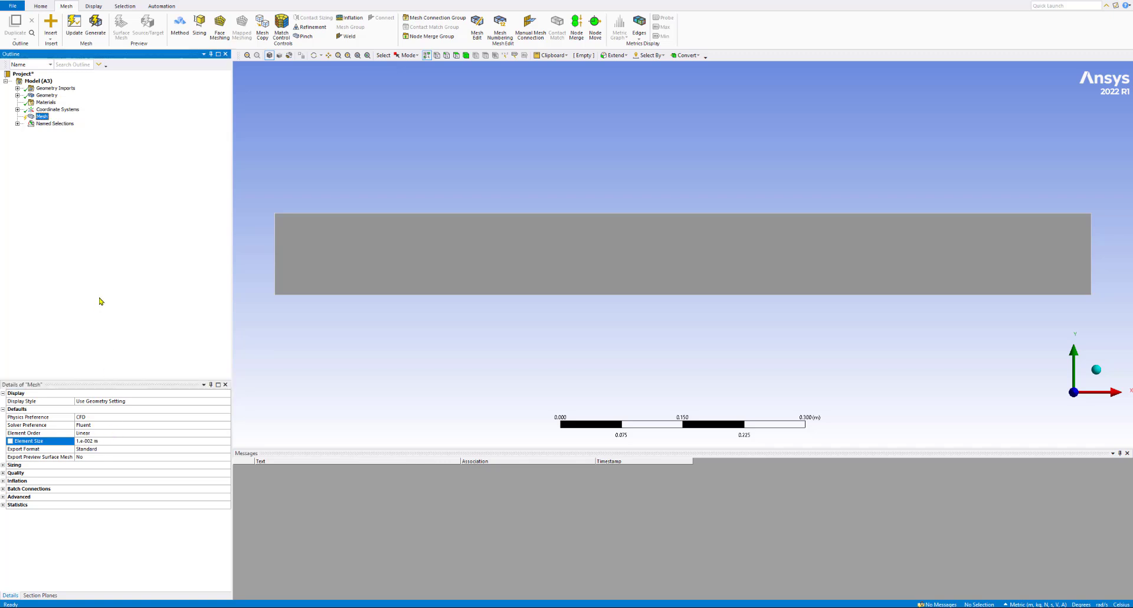
right_click(38, 116)
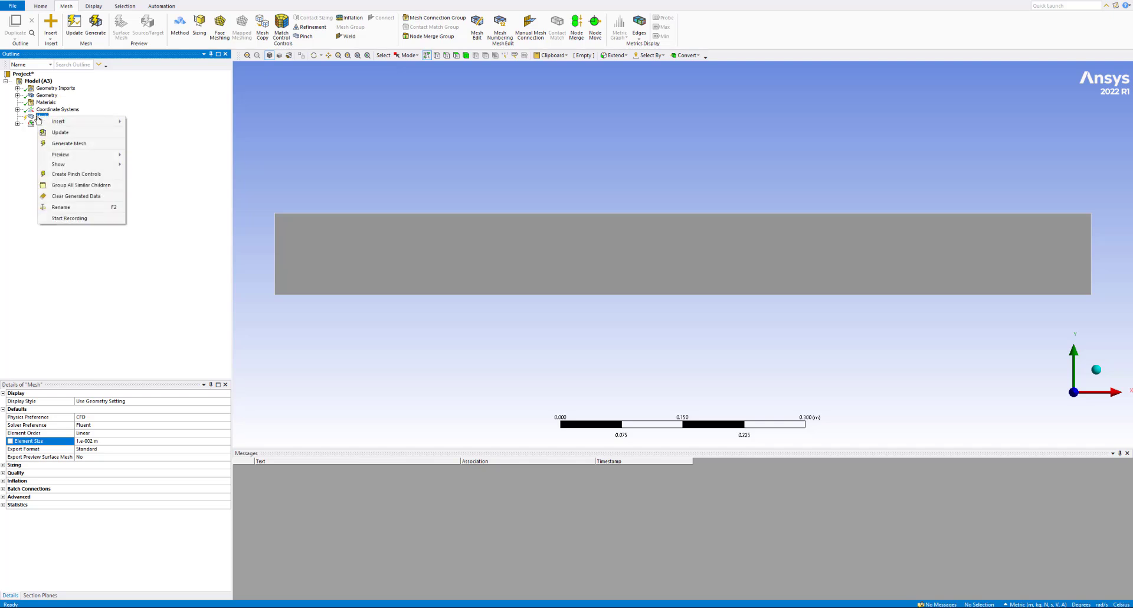
left_click(57, 144)
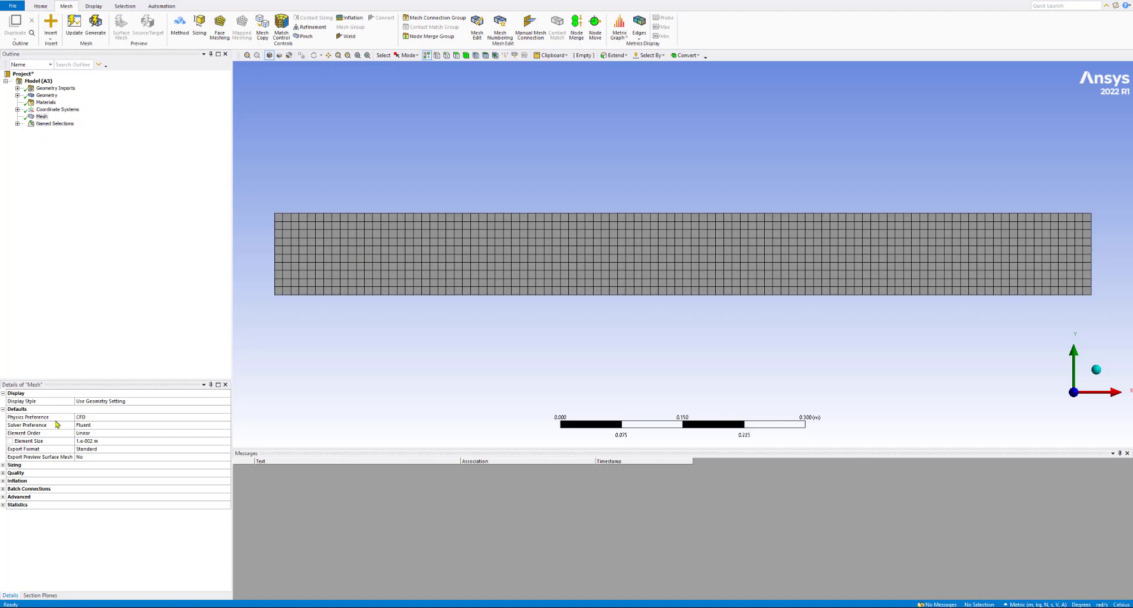
Step: Clear the generated data of the 0.01 m mesh and accept the removal
right_click(43, 110)
right_click(38, 117)
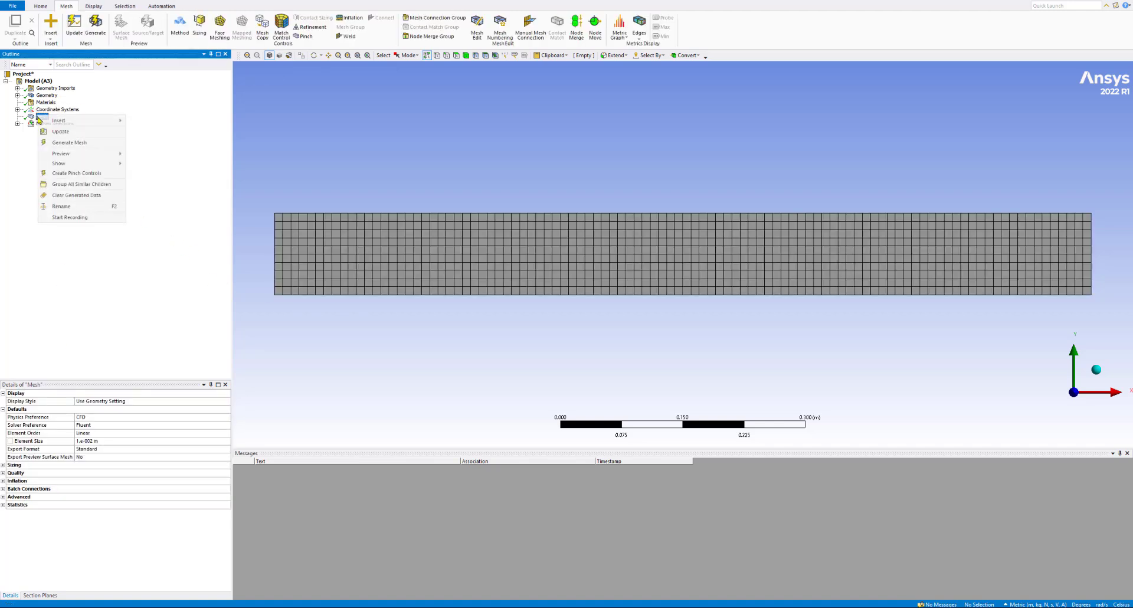
left_click(60, 197)
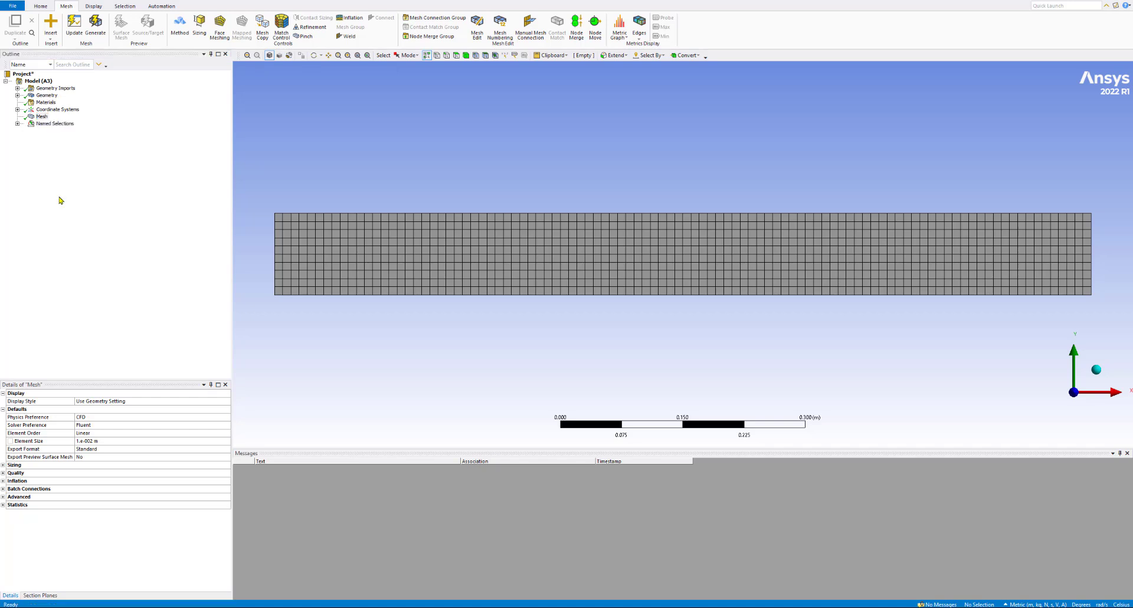
left_click(601, 335)
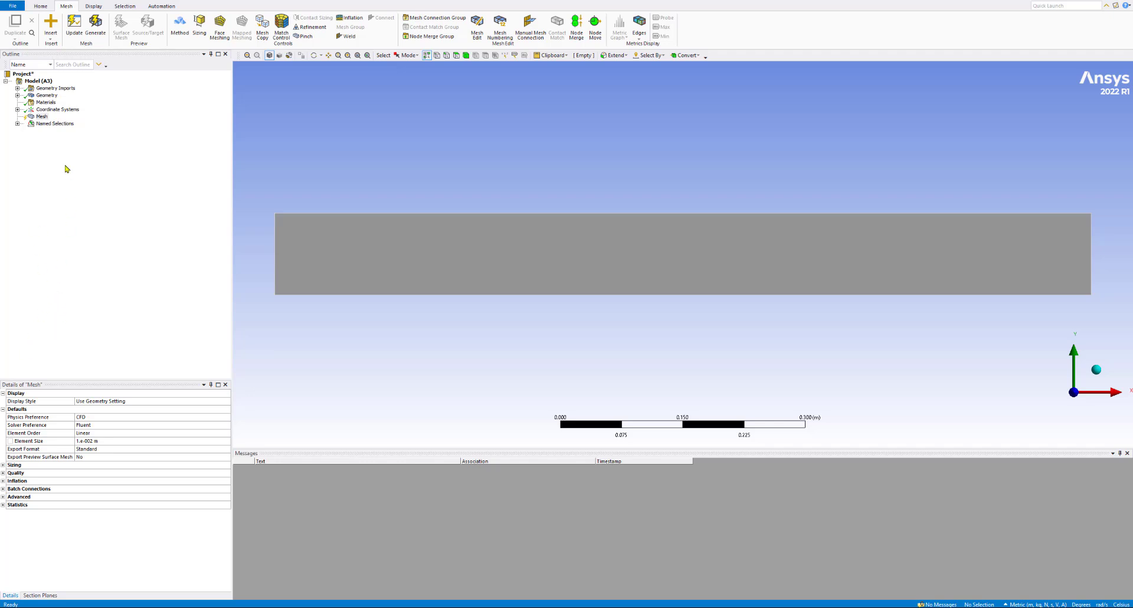
Step: Review the mesh controls available for insertion and the conduction description image showing the plate's grid, dimensions and edge names
right_click(41, 117)
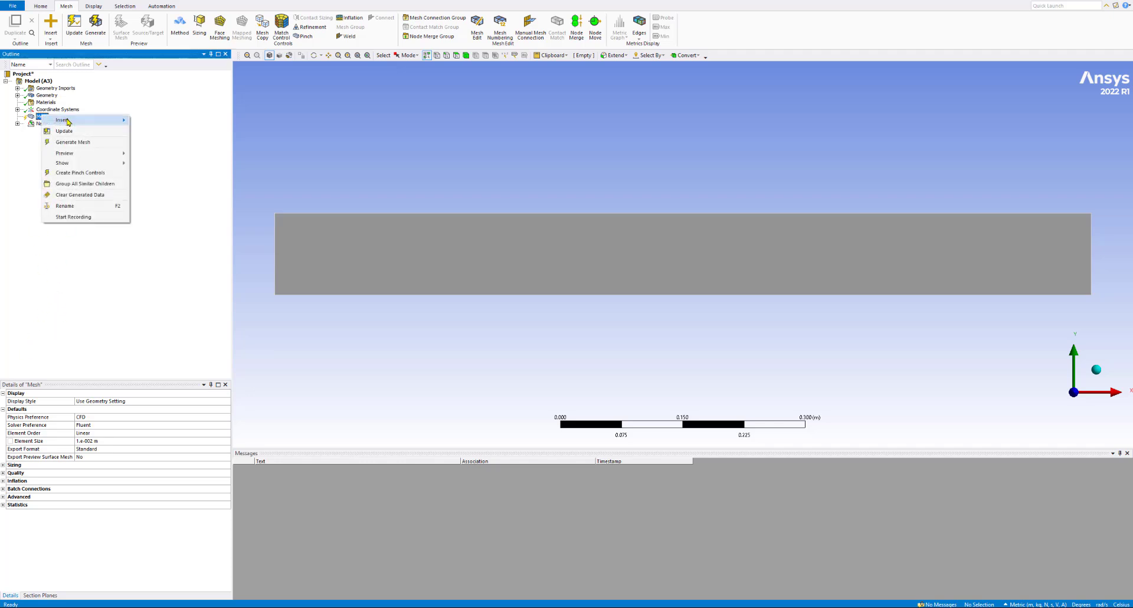
mouse_move(69, 122)
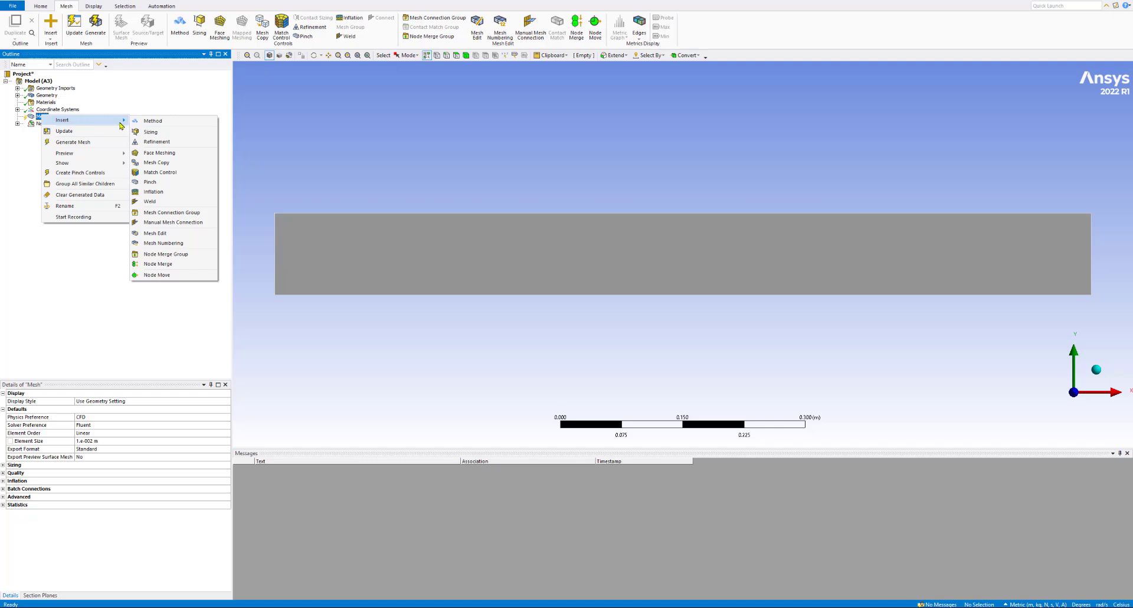
left_click(76, 274)
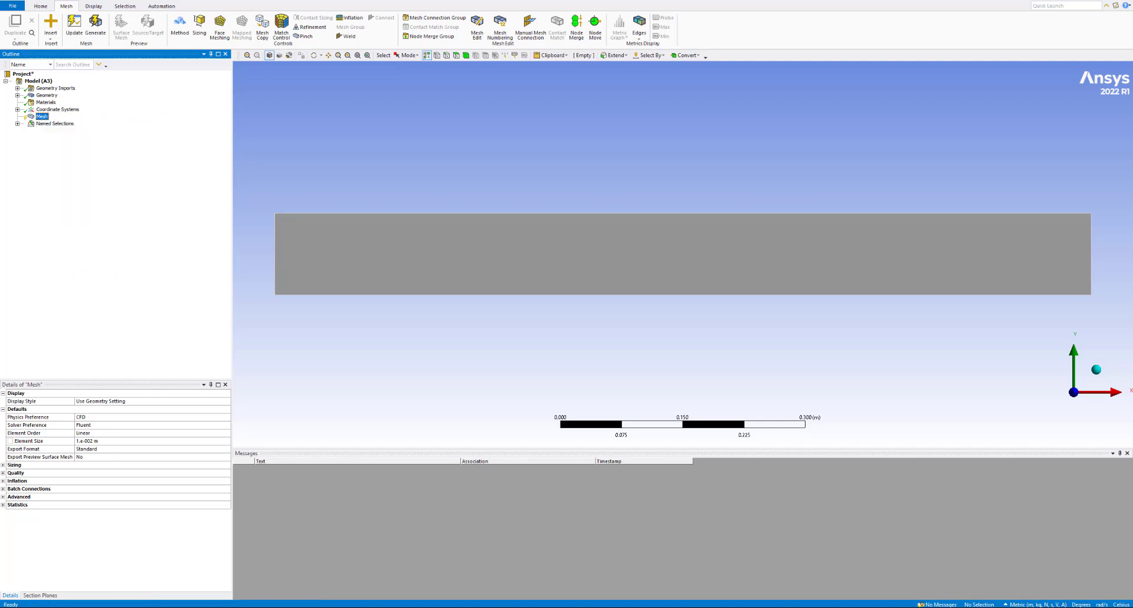
left_click_drag(0, 207, 509, 159)
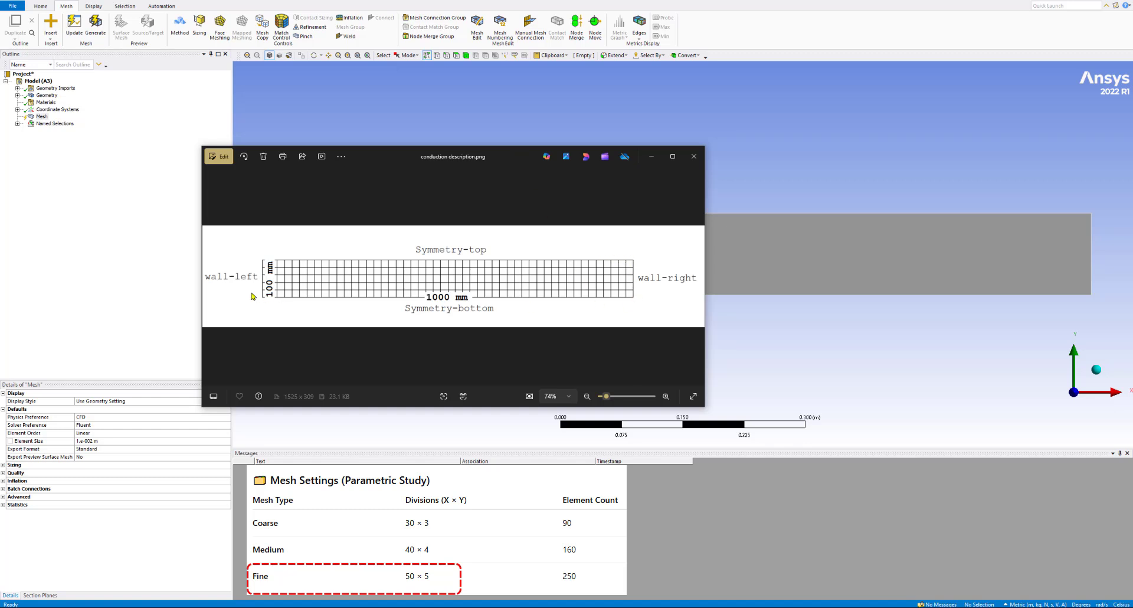
left_click_drag(489, 160, 0, 253)
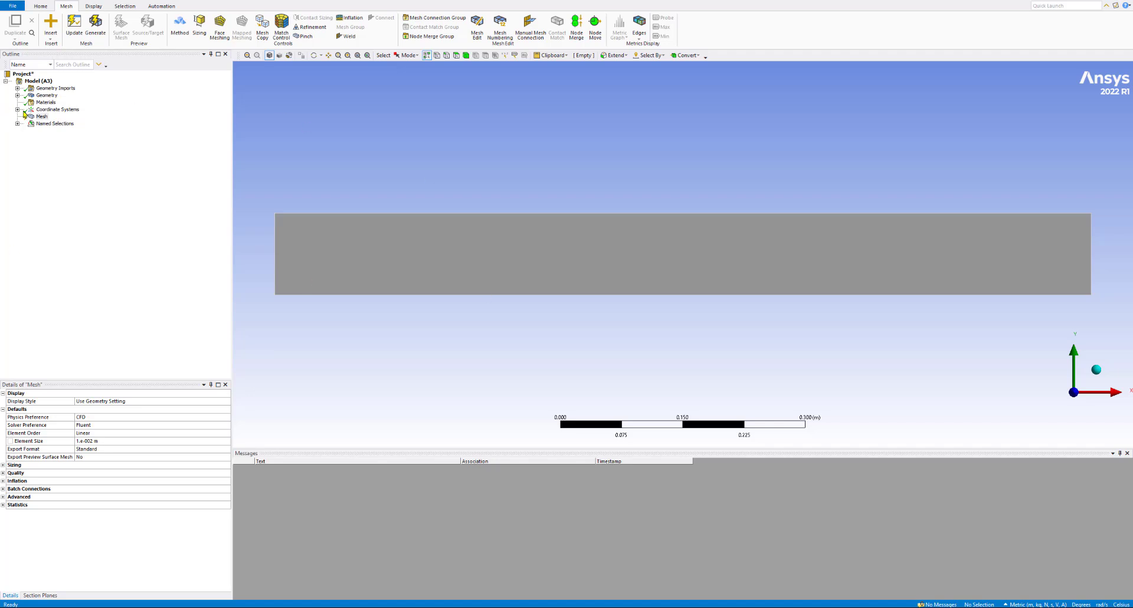
Step: Insert a Sizing control under the mesh object
right_click(42, 116)
mouse_move(106, 123)
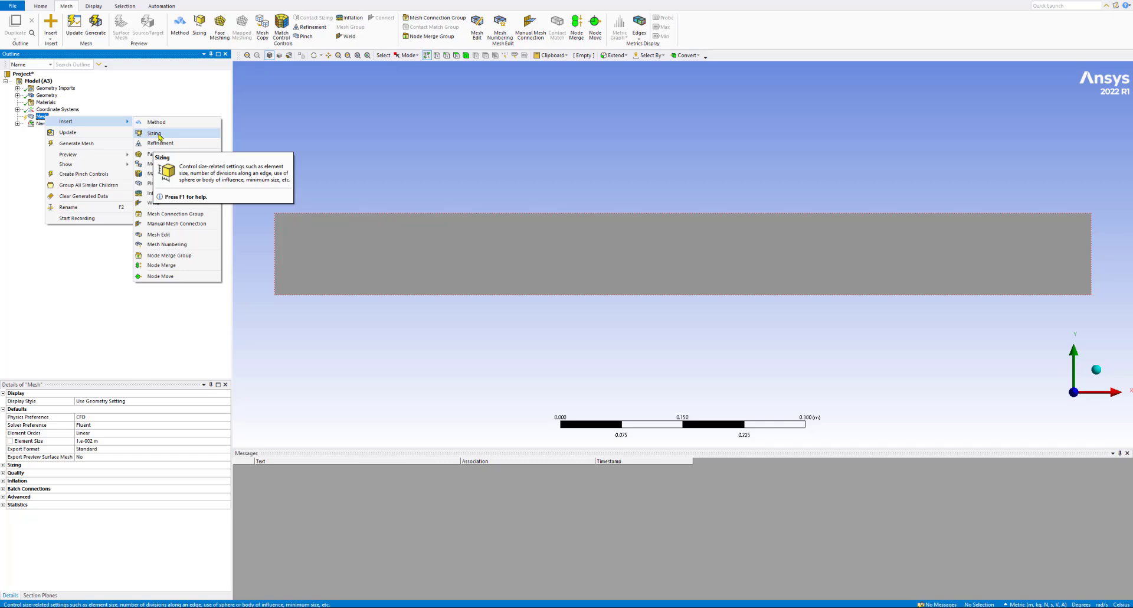
left_click(155, 133)
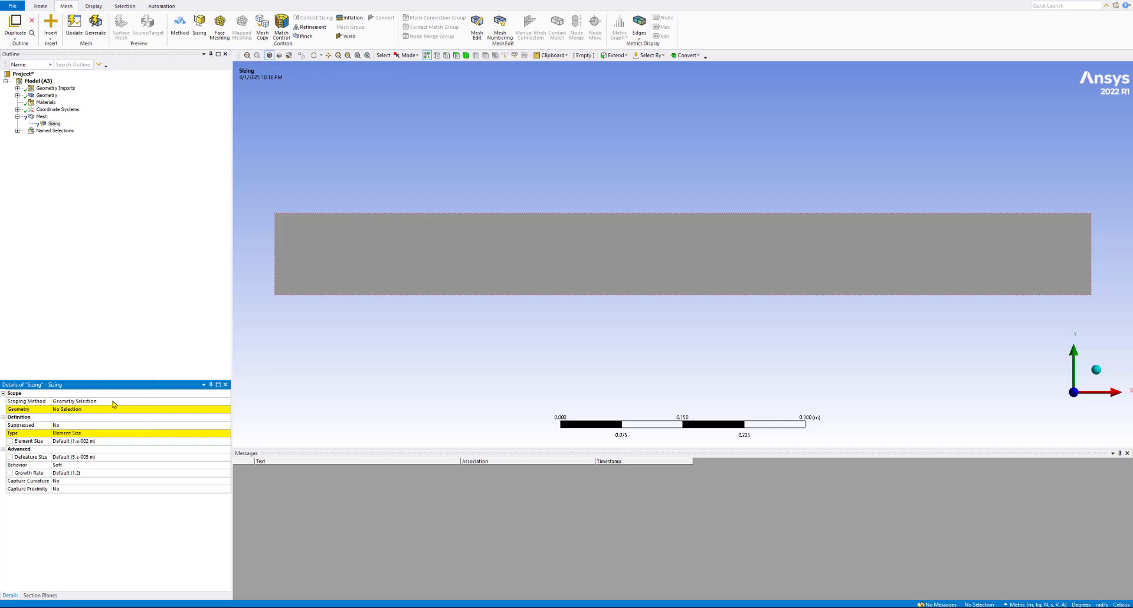
Step: Try scoping the sizing control by Named Selection and review the named selections offered for it
left_click(114, 403)
left_click(227, 402)
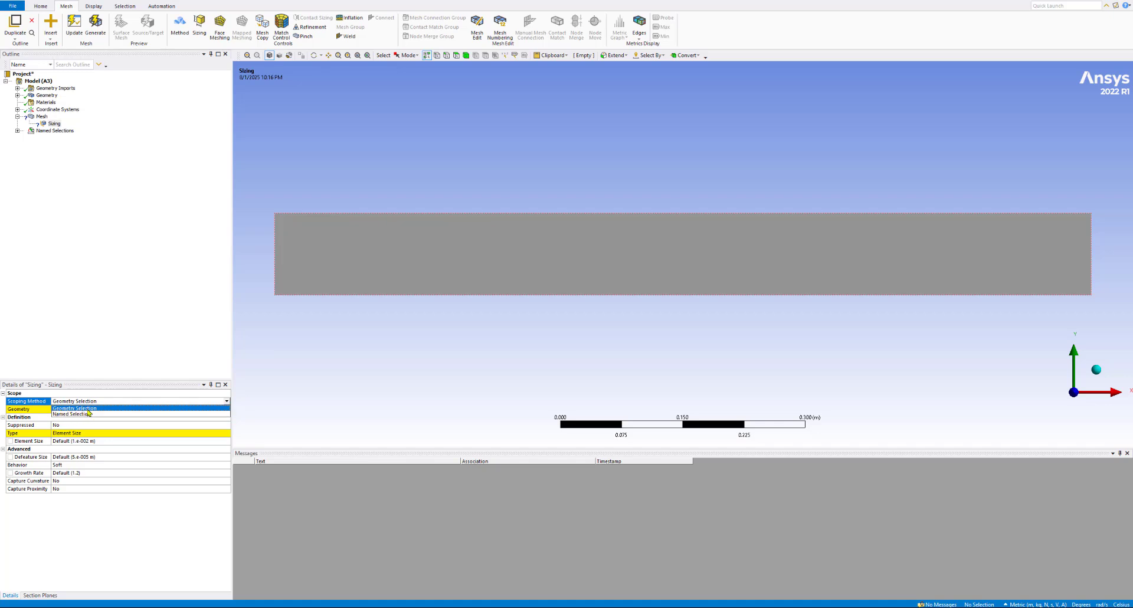
left_click(106, 357)
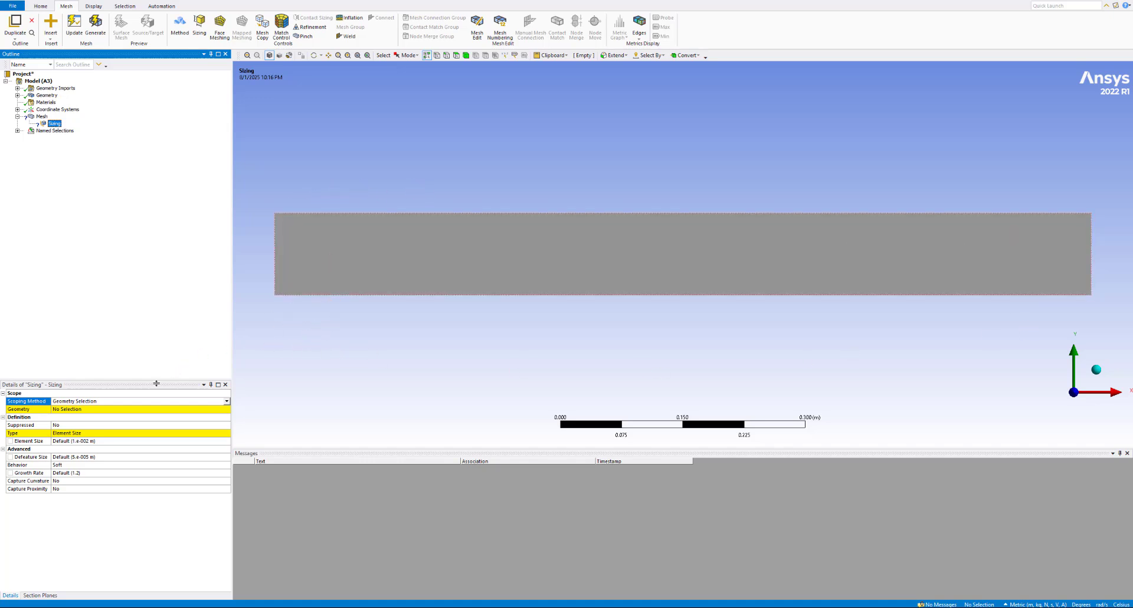
left_click(146, 402)
left_click(226, 402)
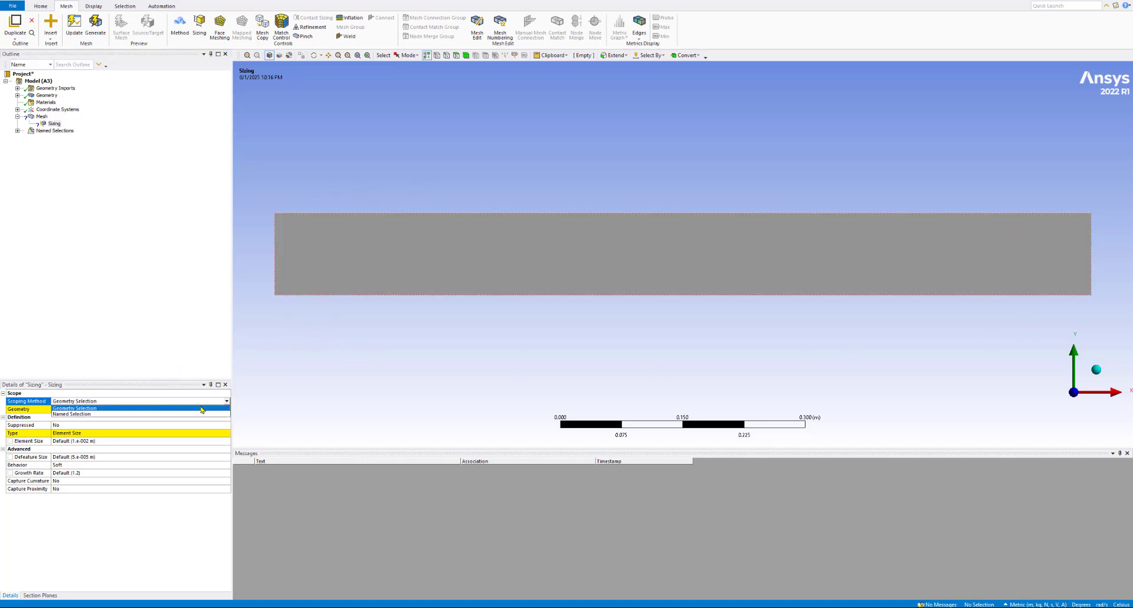
left_click(66, 415)
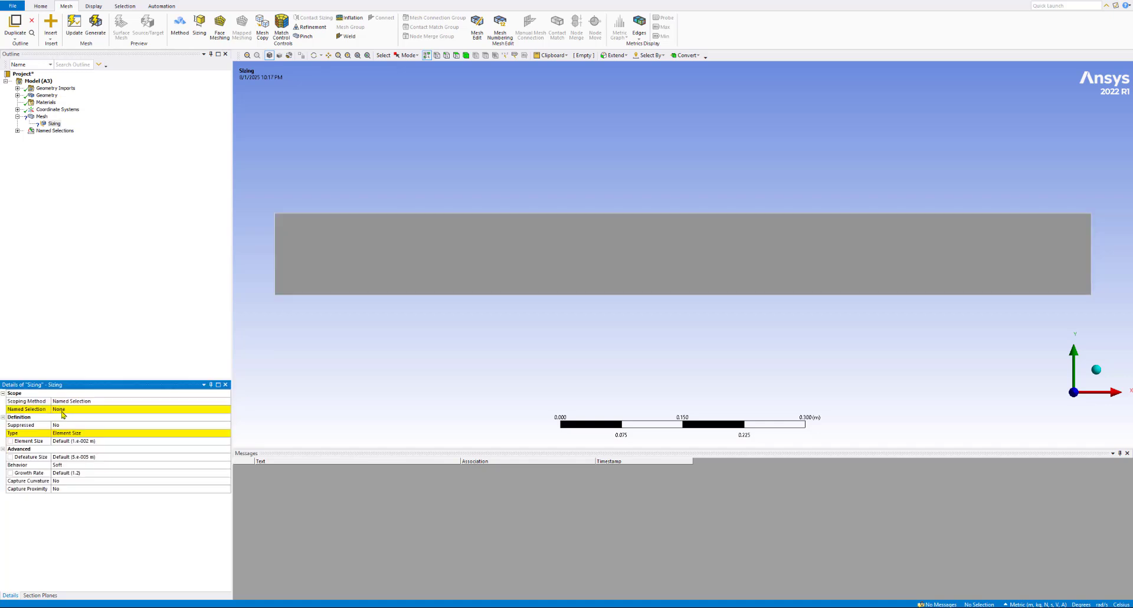
left_click(61, 410)
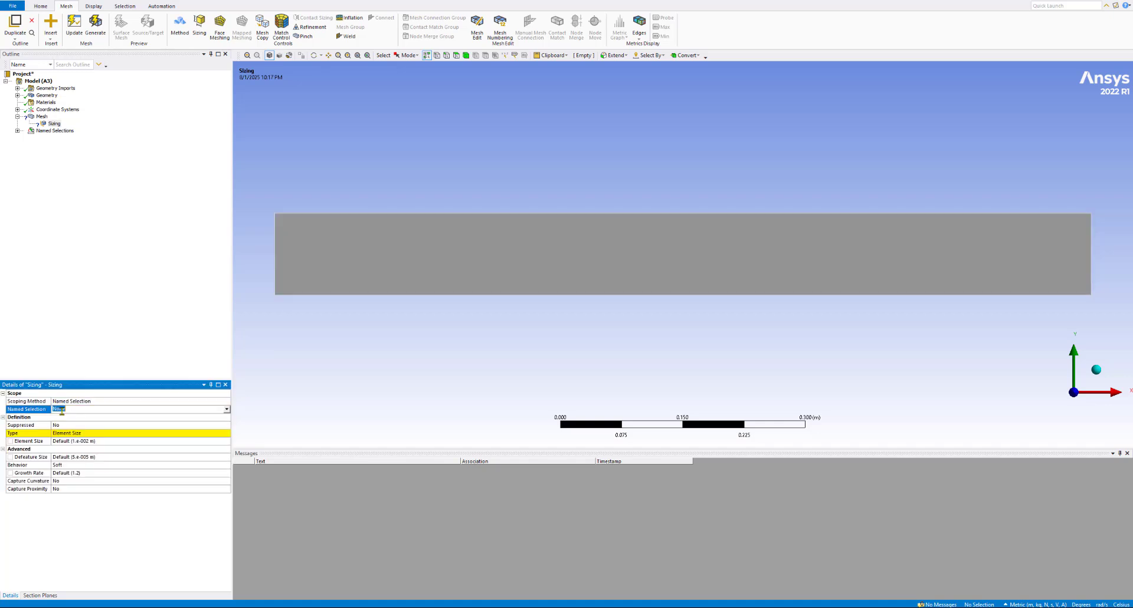
left_click(226, 410)
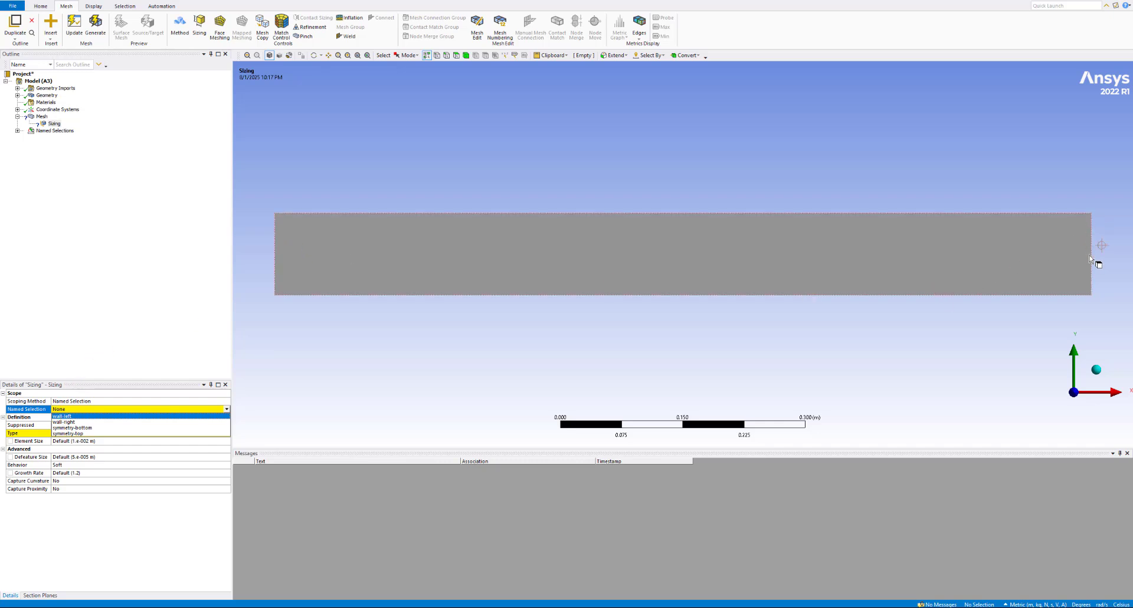
left_click(174, 337)
Step: Set the sizing control's scoping method to Geometry Selection and apply it to the plate's left vertical edge
left_click(97, 402)
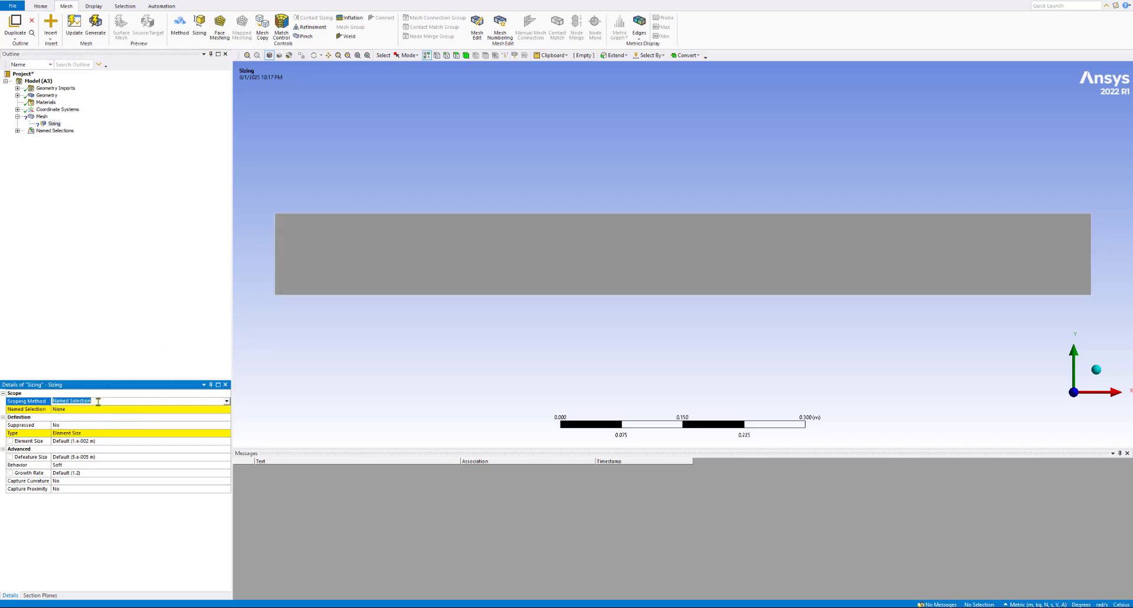
left_click(227, 401)
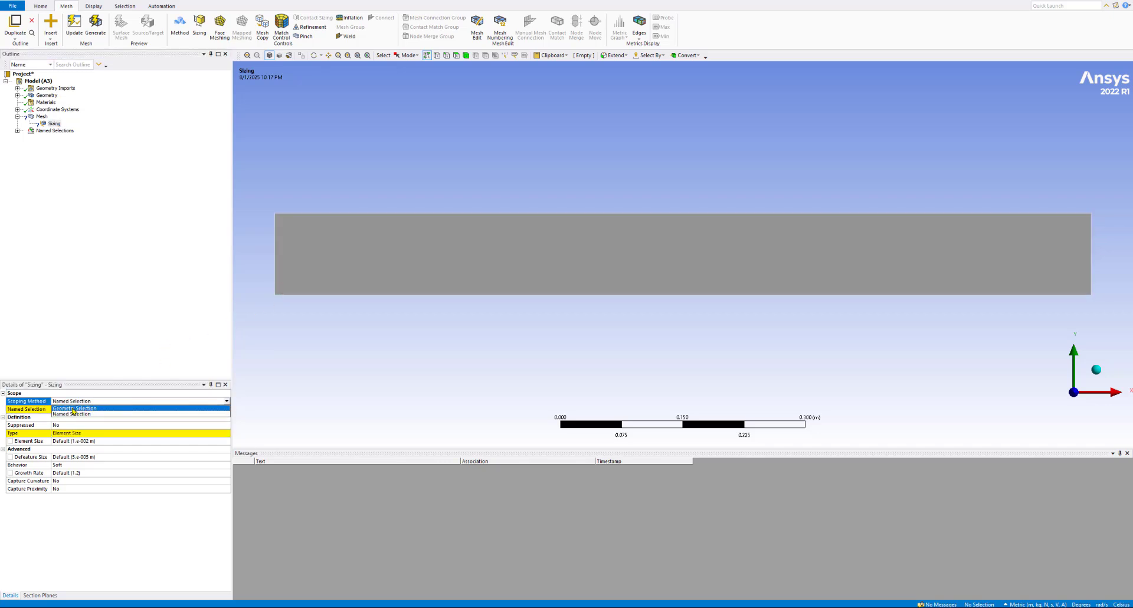
left_click(73, 408)
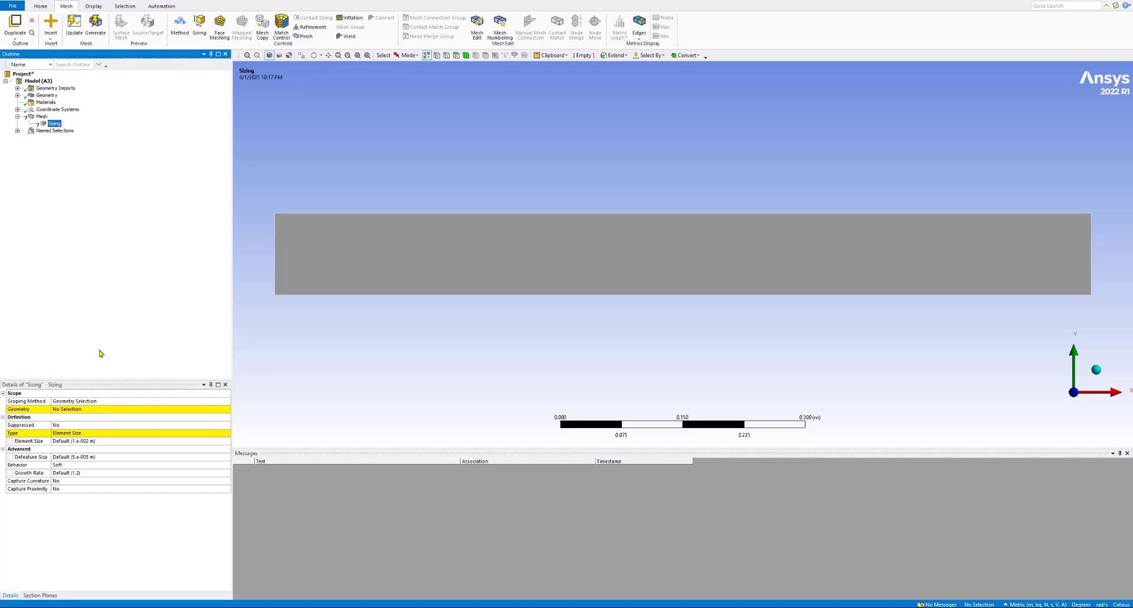
left_click(275, 252)
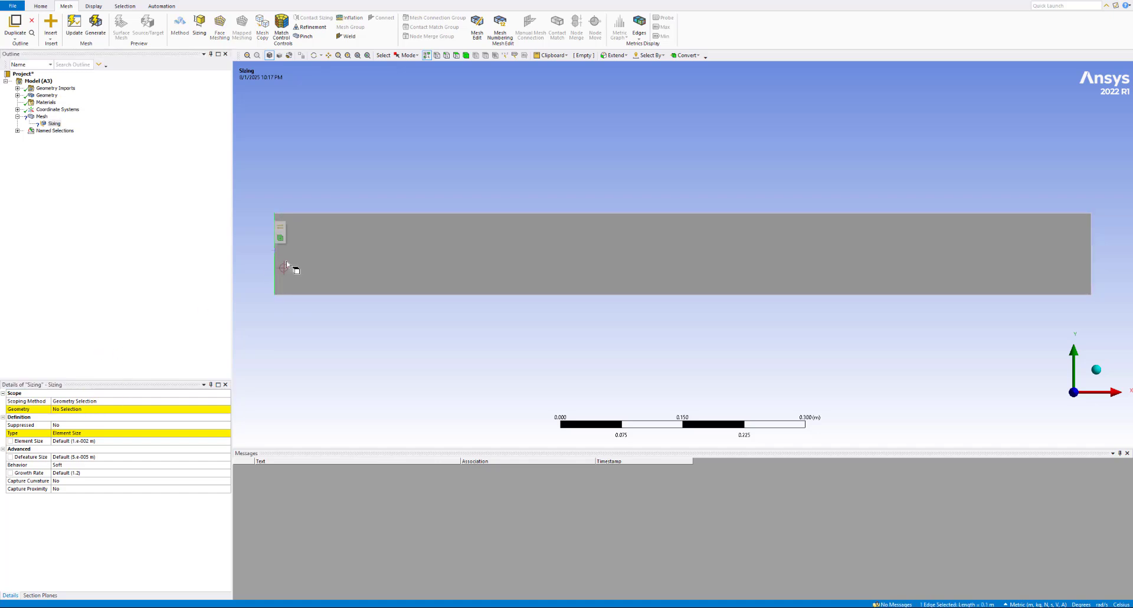
left_click(104, 409)
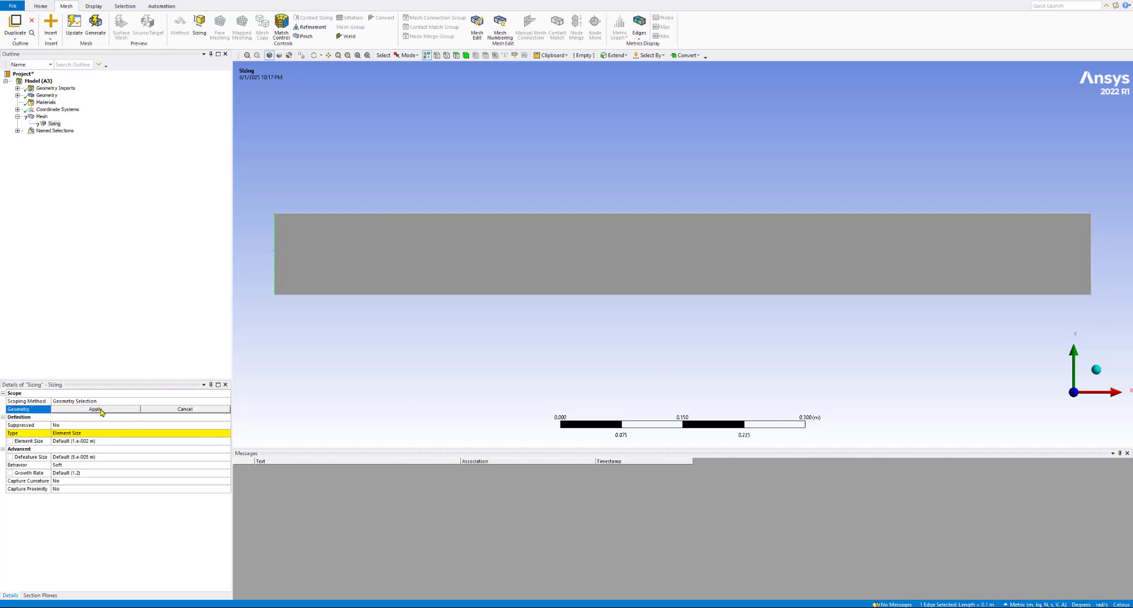
left_click(88, 409)
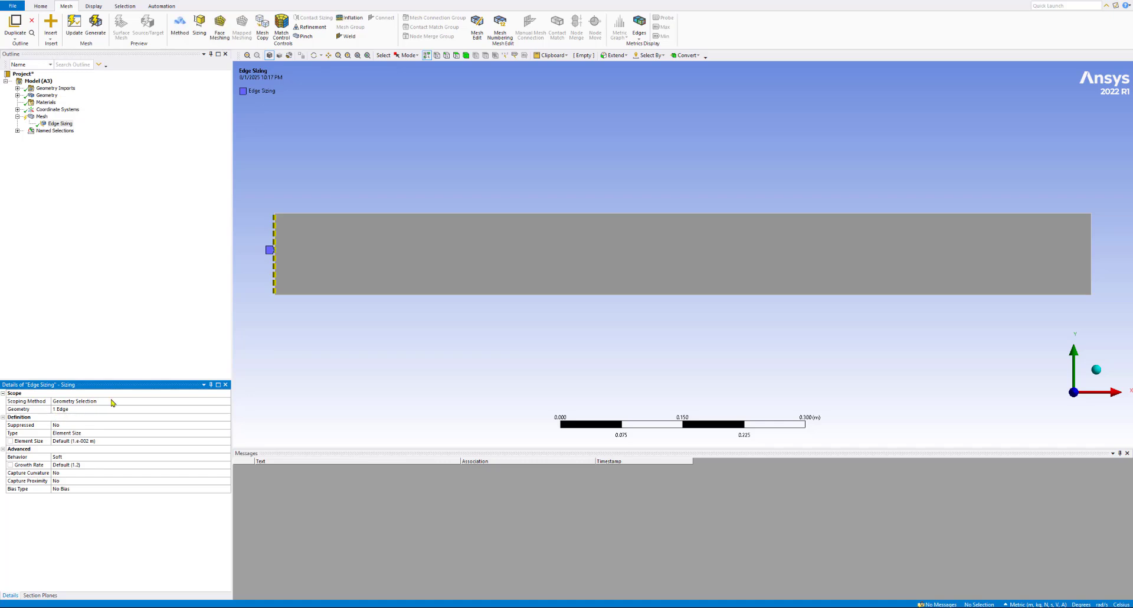
Step: Add the plate's right vertical edge to the edge sizing's geometry scope
left_click(71, 411)
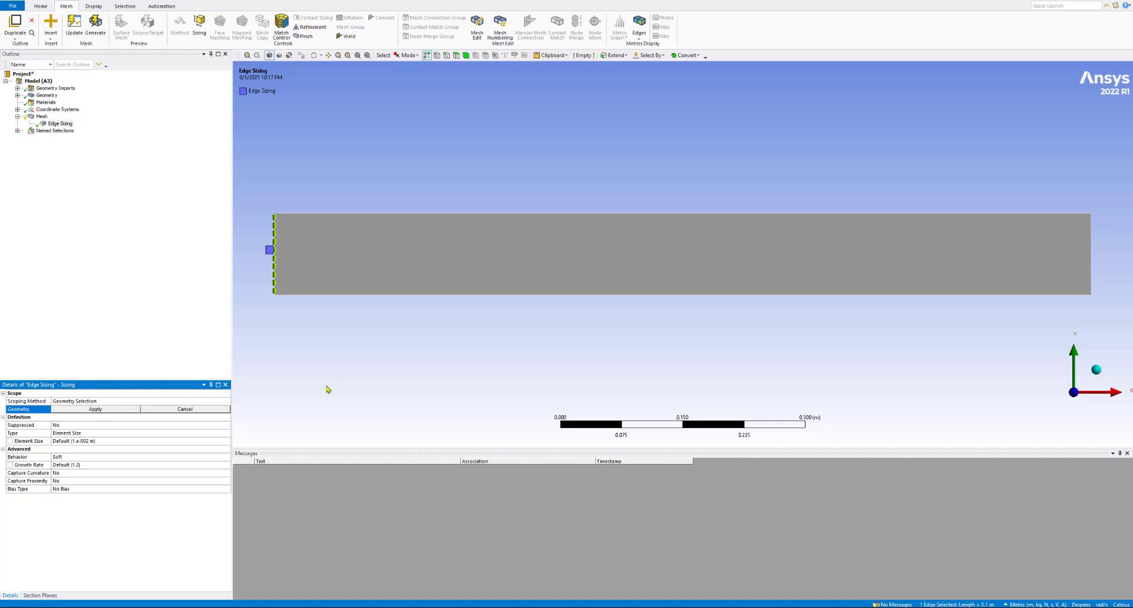
left_click(1093, 260)
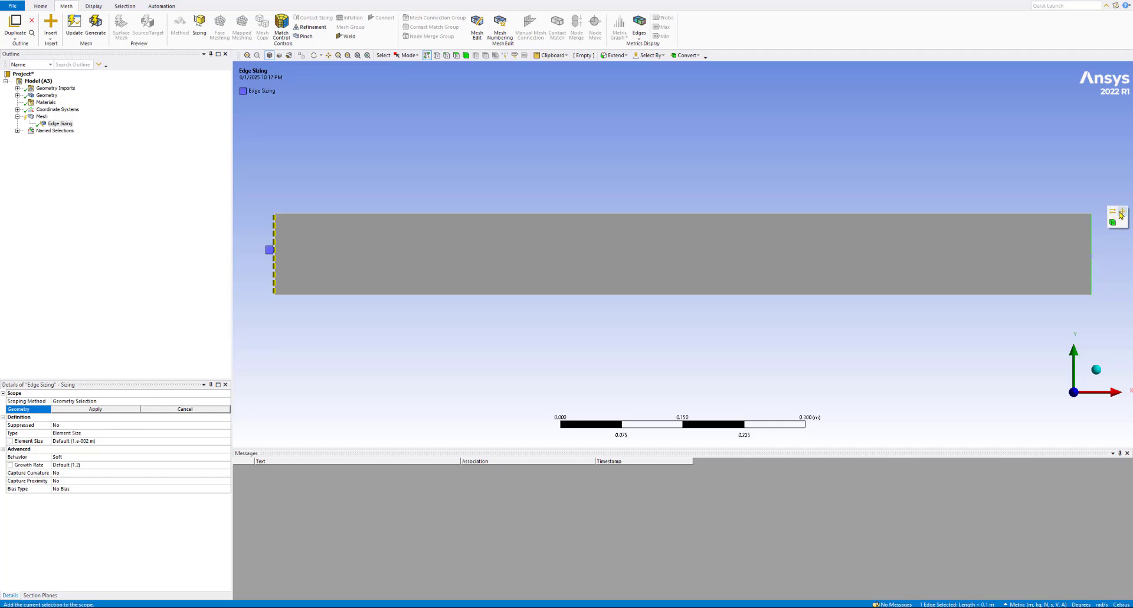
left_click(1112, 218)
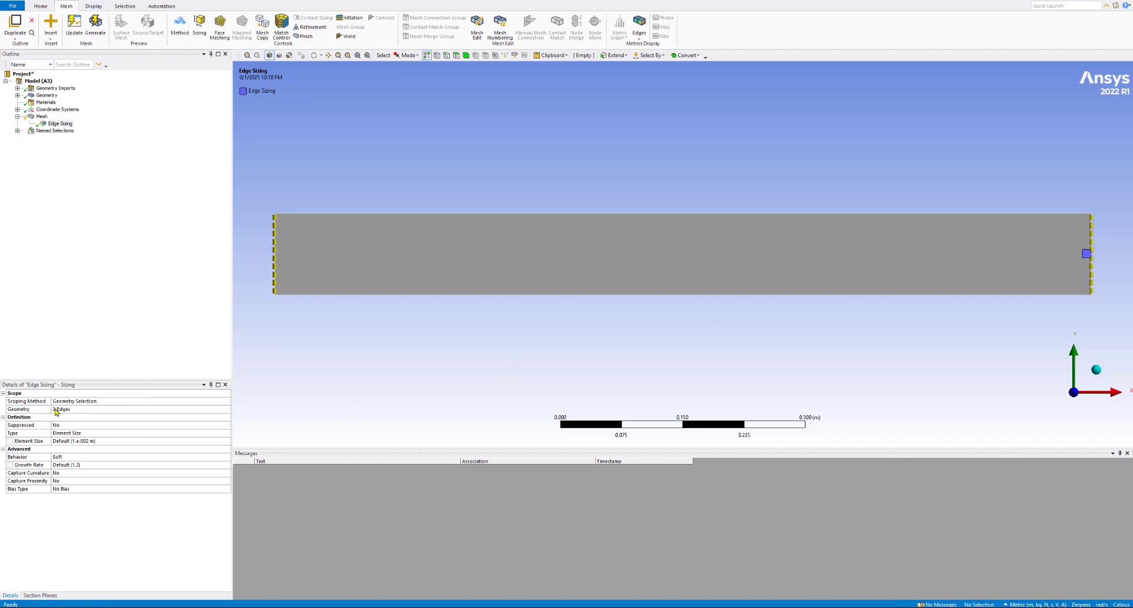
Step: Remove the plate's left vertical edge from the edge sizing's geometry scope
left_click(77, 410)
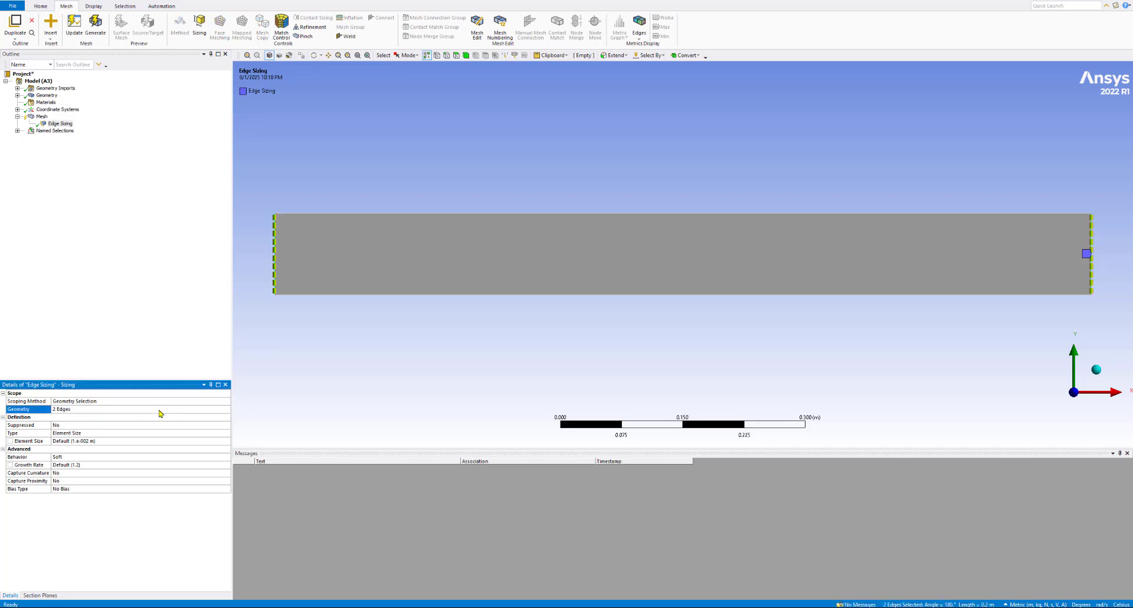
left_click(303, 374)
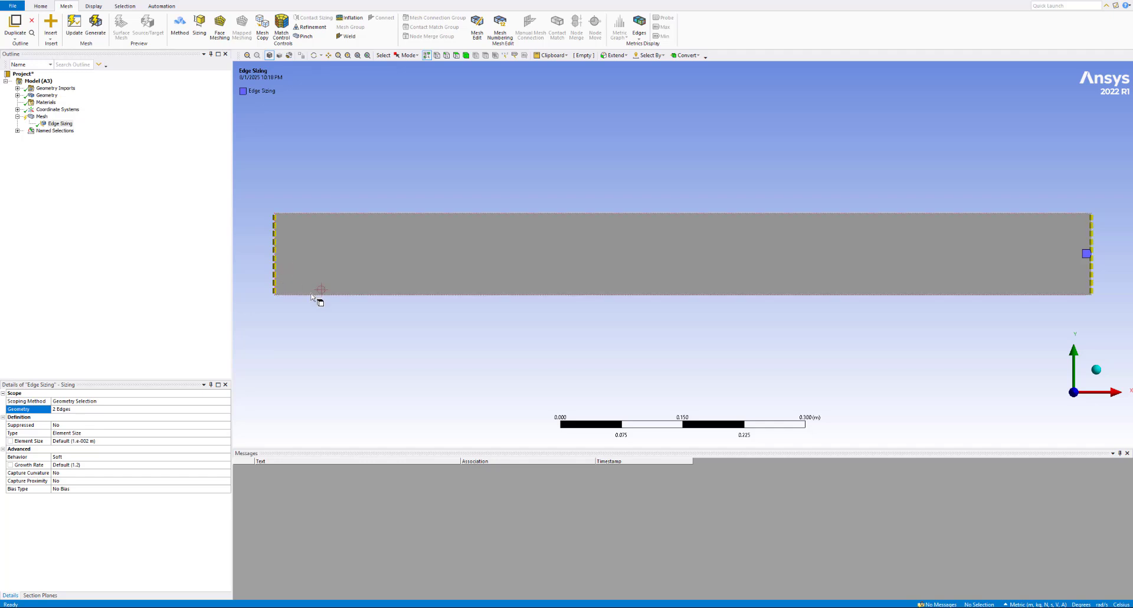
left_click(314, 295)
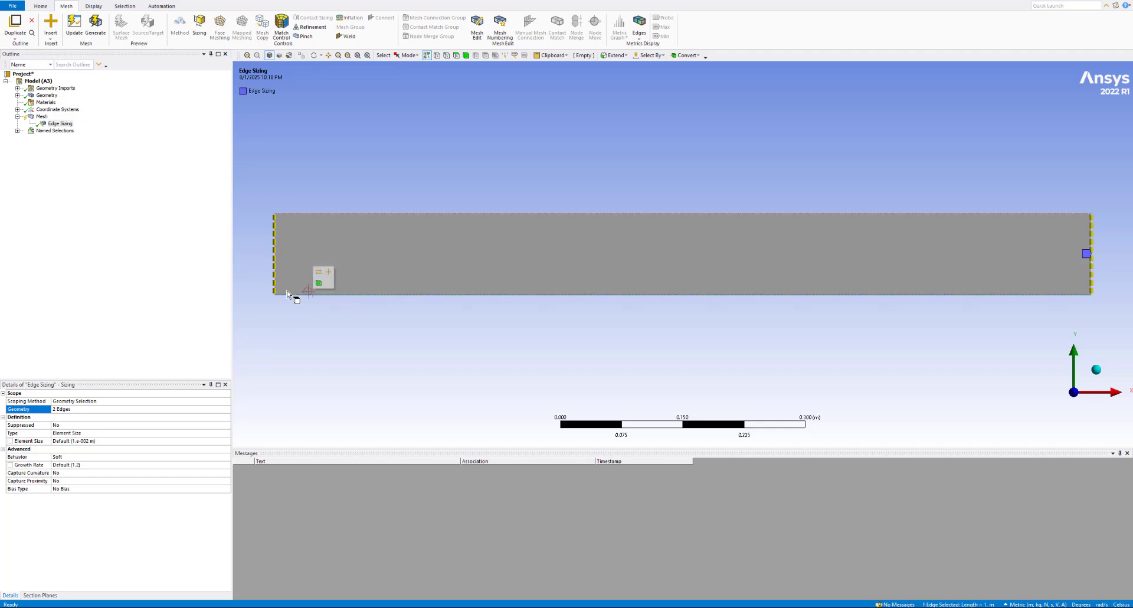
left_click(285, 260)
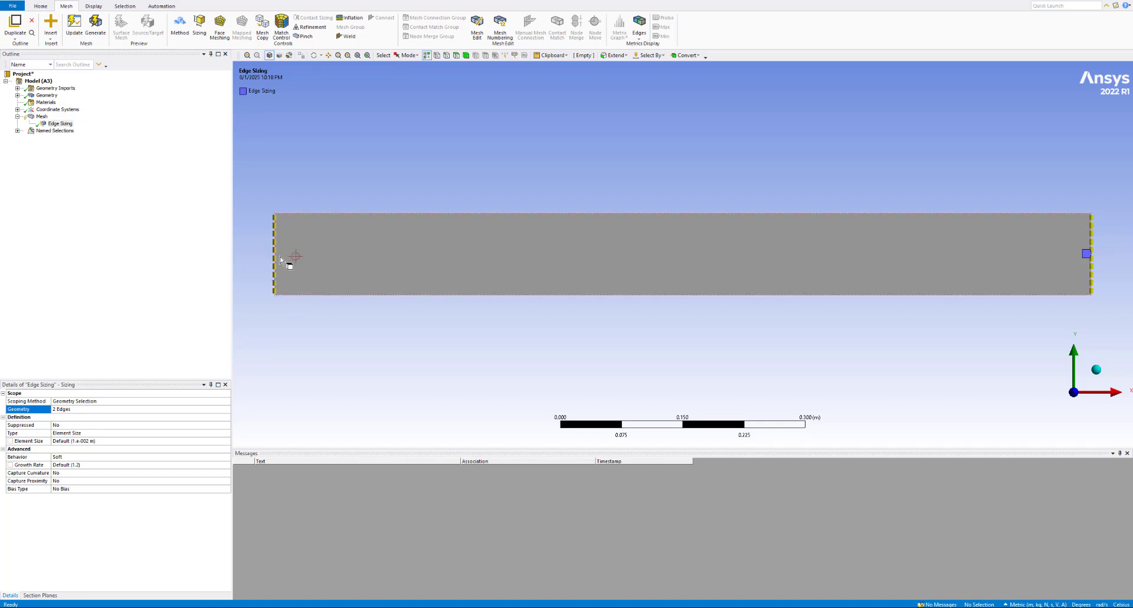
left_click(60, 409)
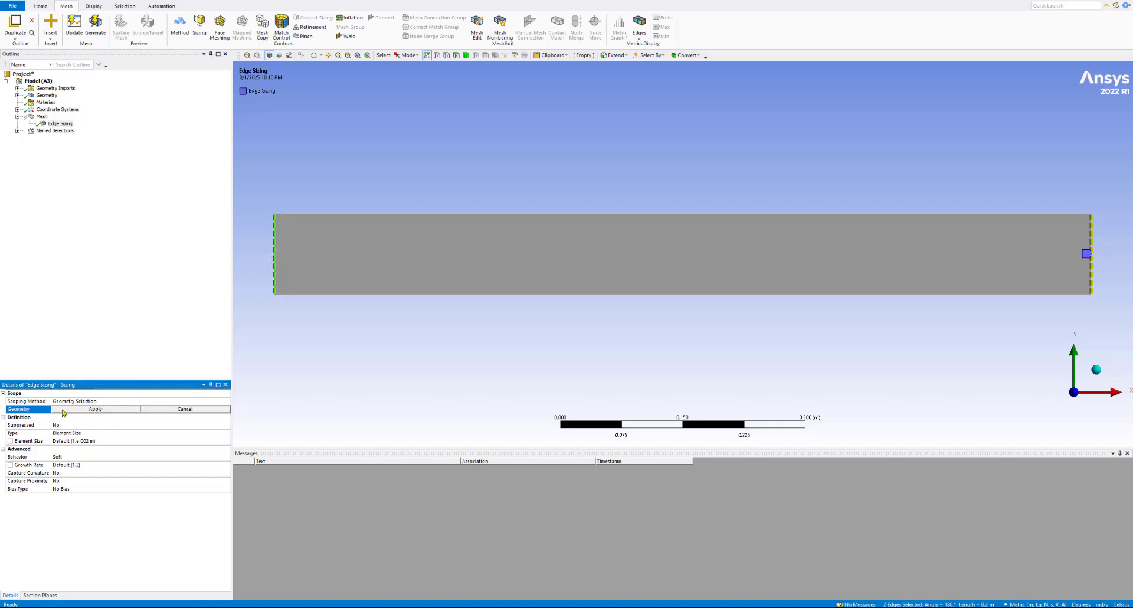
left_click(278, 267)
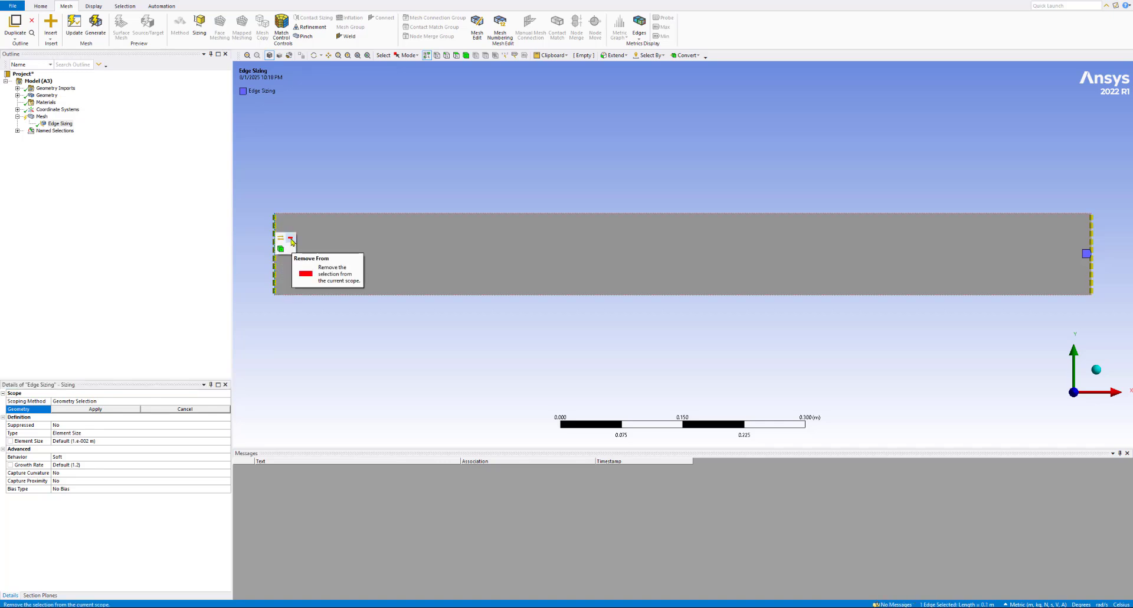
left_click(291, 240)
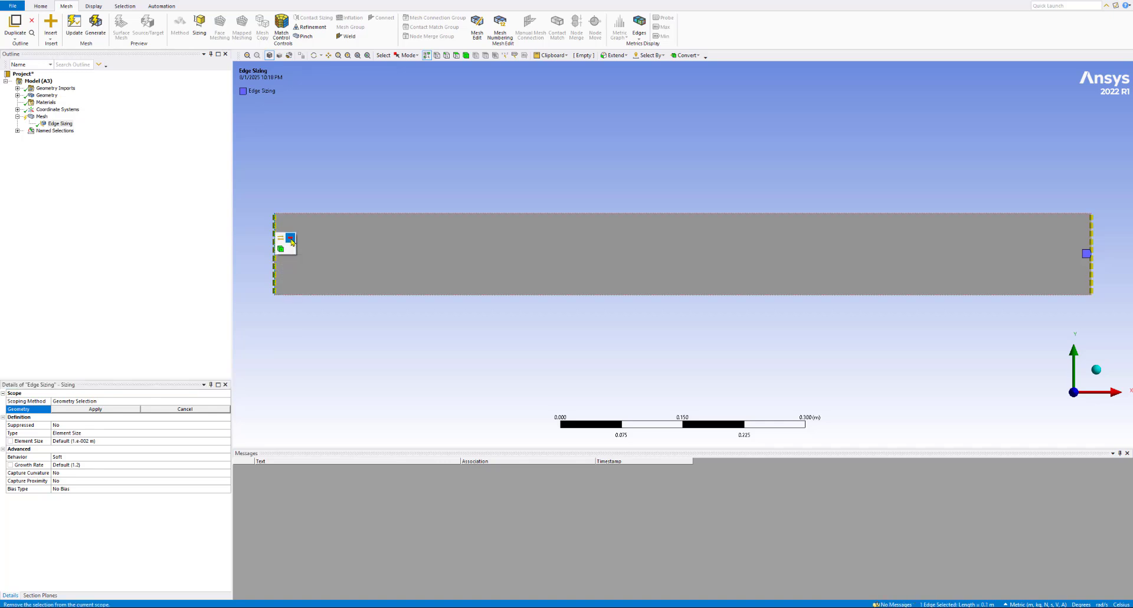
Step: Rescope the edge sizing to only the plate's left vertical edge
left_click(1090, 263)
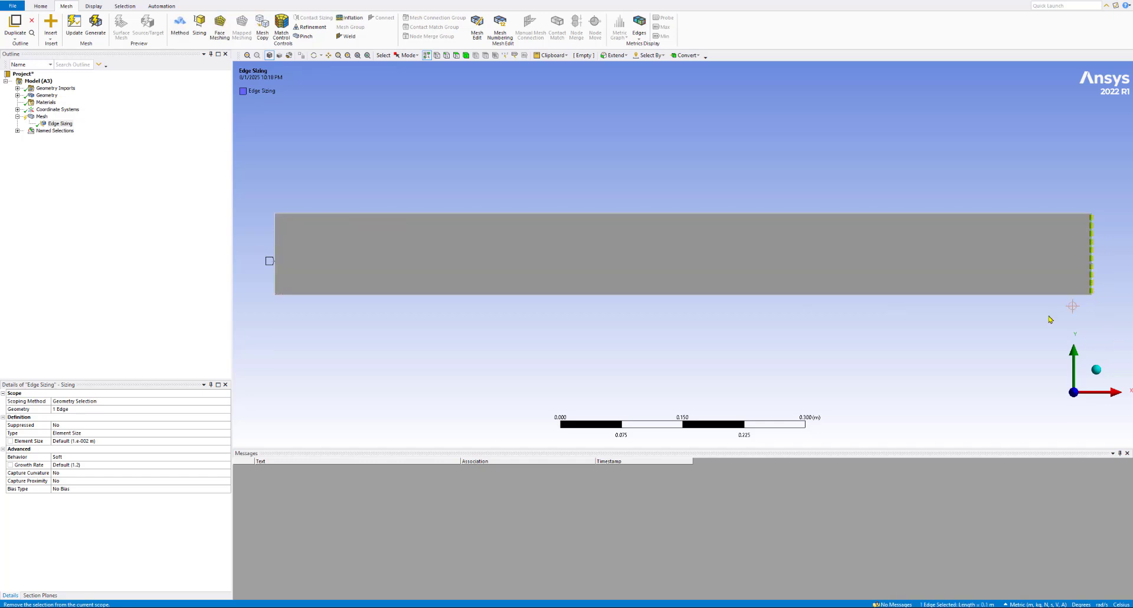
left_click(59, 409)
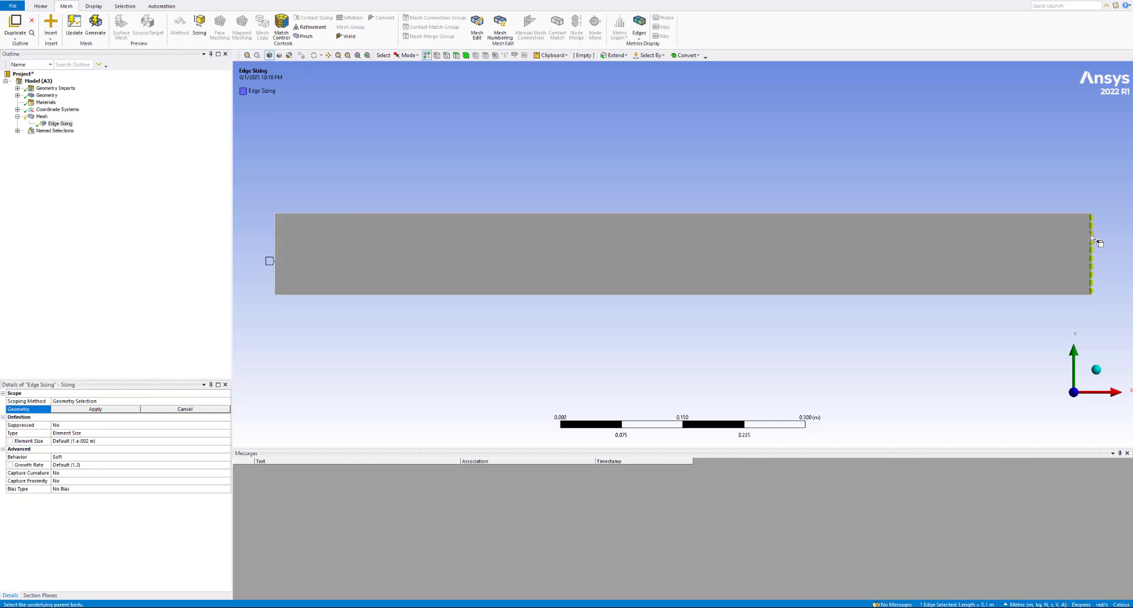
left_click(822, 360)
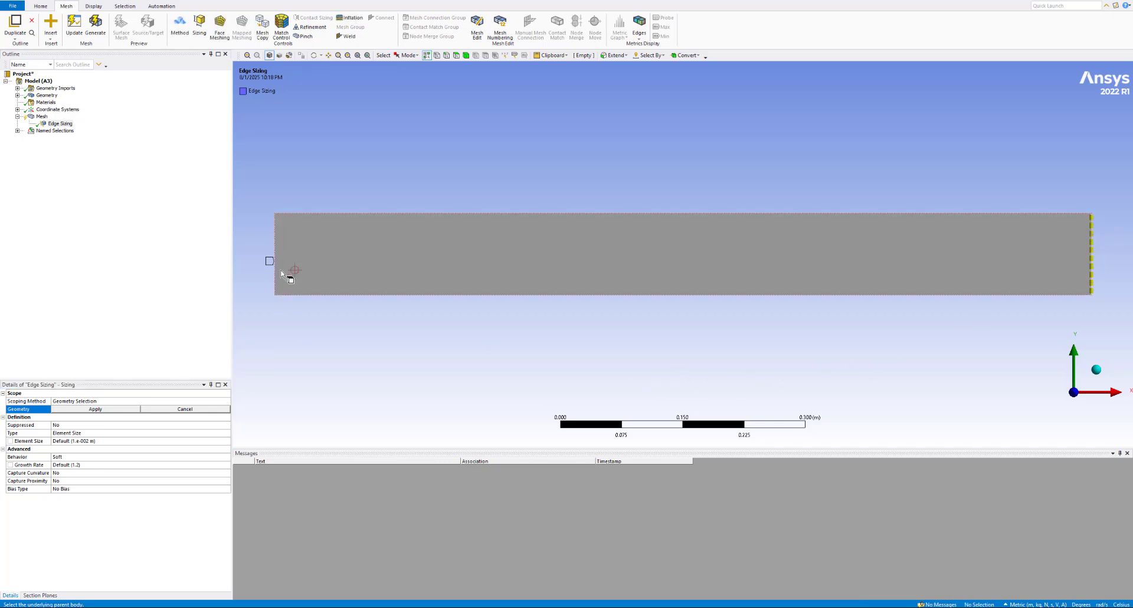
left_click(275, 247)
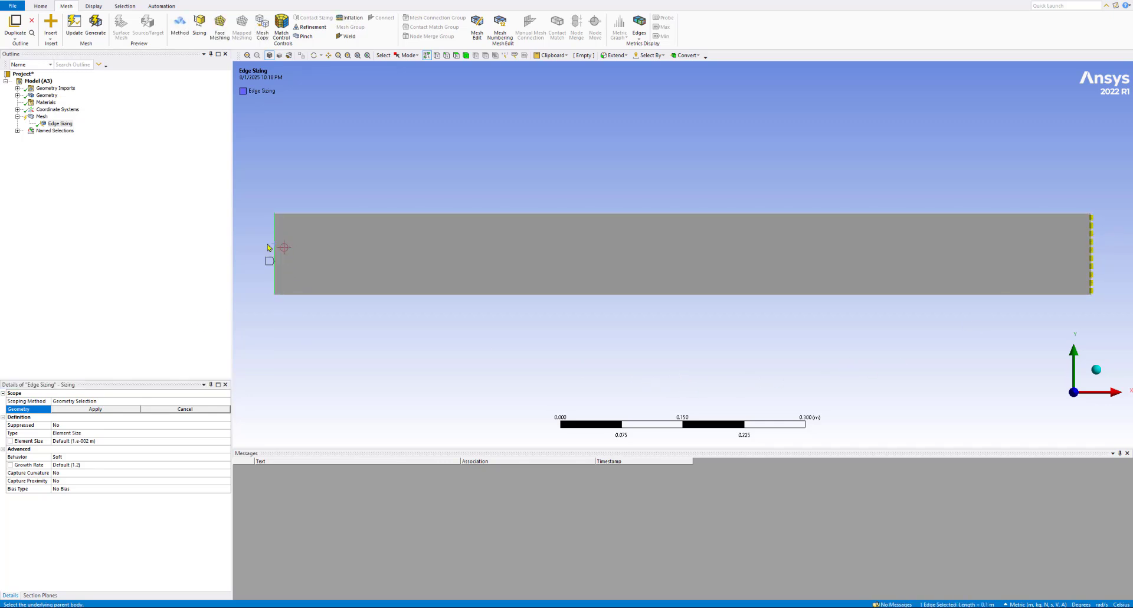
left_click(95, 409)
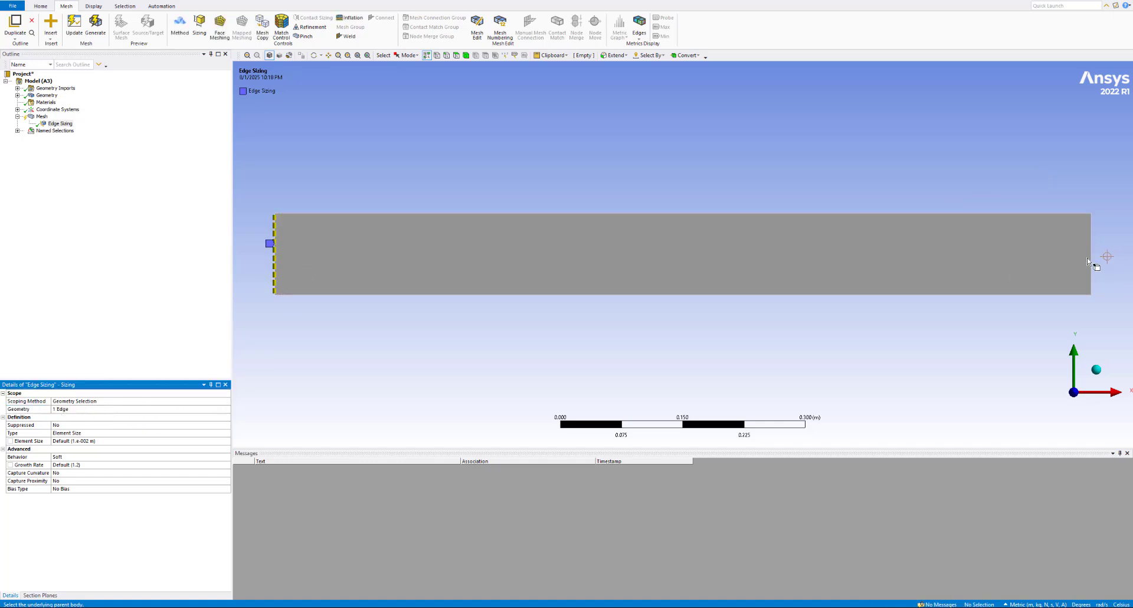
Step: Extend the edge sizing's scope with the plate's right vertical edge so both short edges are included
left_click(66, 409)
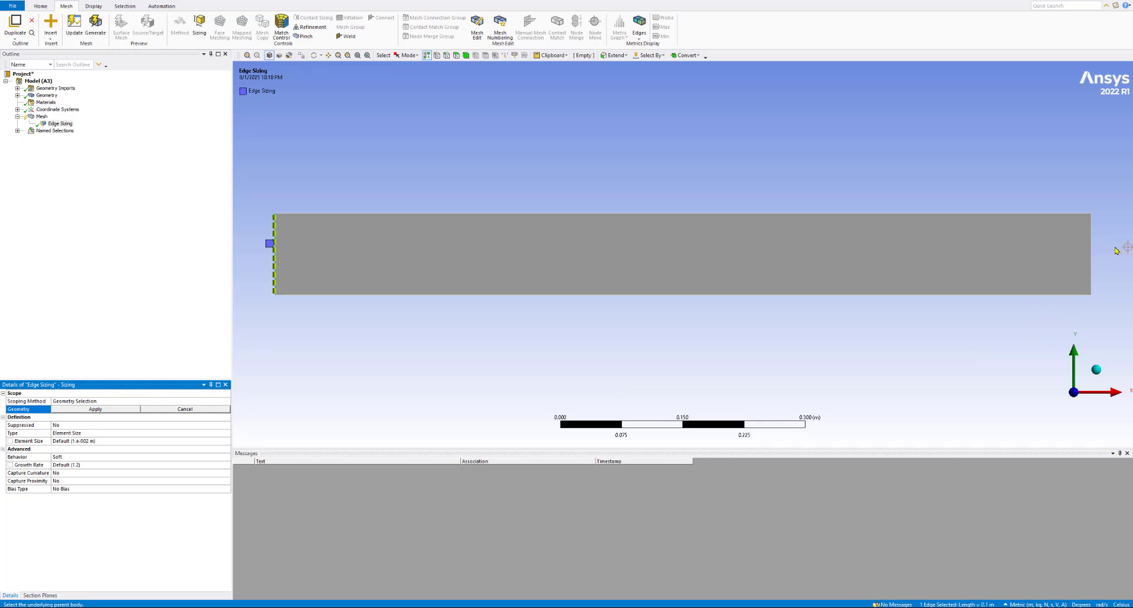
left_click(1091, 255)
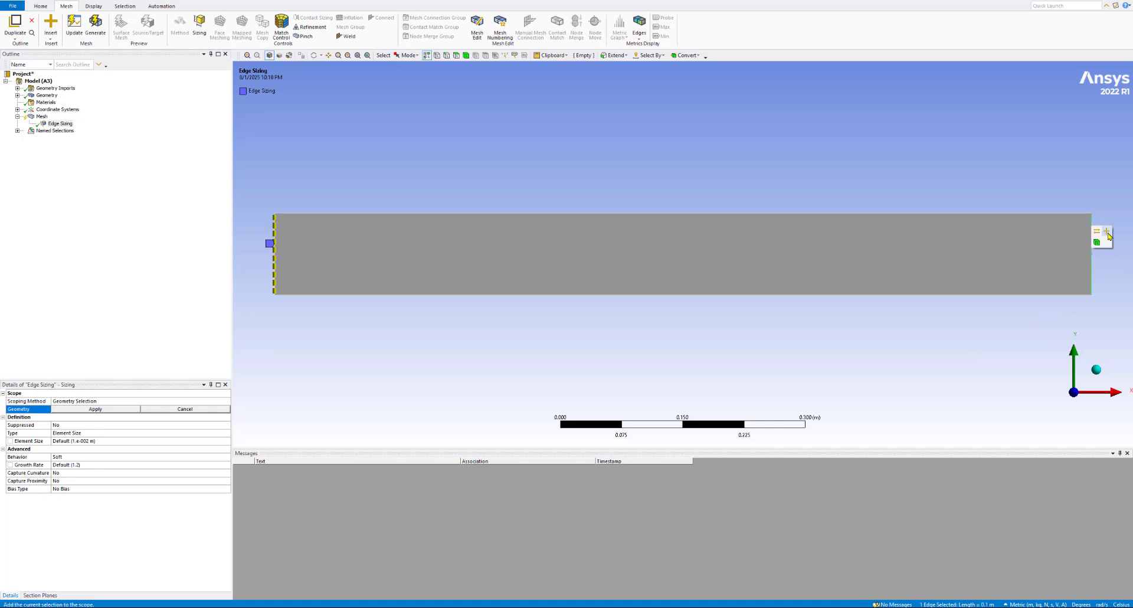
left_click(1108, 236)
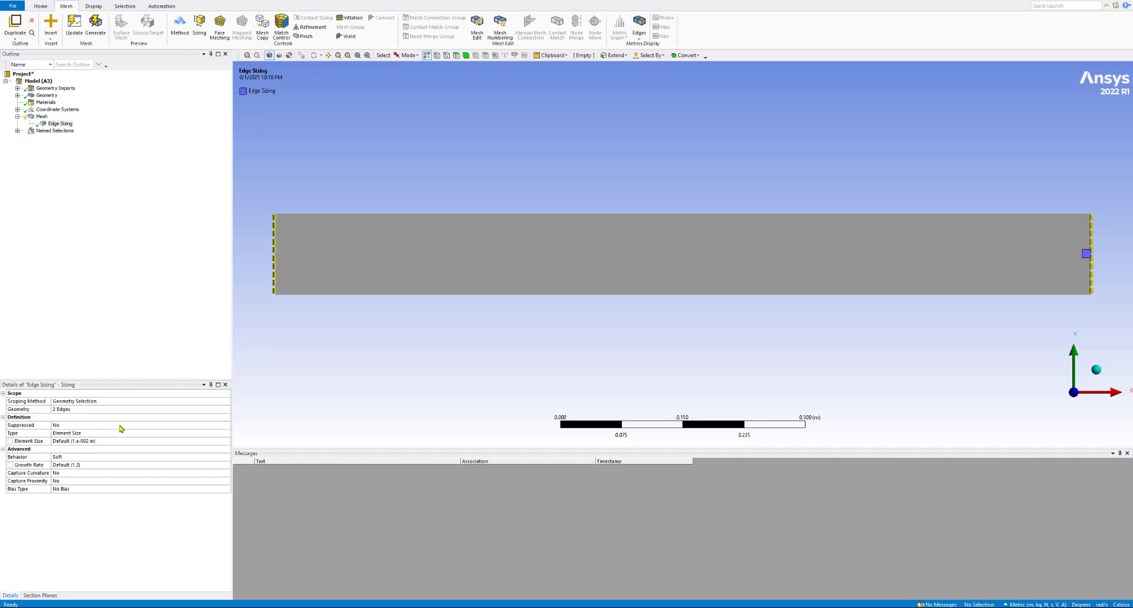
Step: Review the edge sizing's Suppressed setting and the commands available for it in the model tree, including Suppress and Insert
left_click(229, 426)
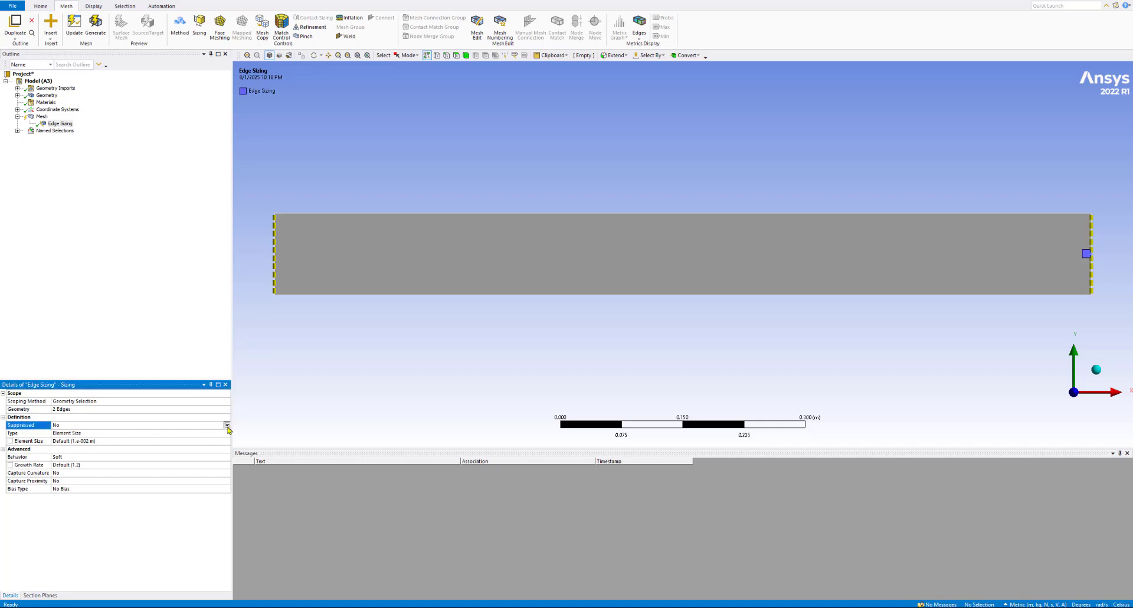
left_click(226, 426)
left_click(88, 297)
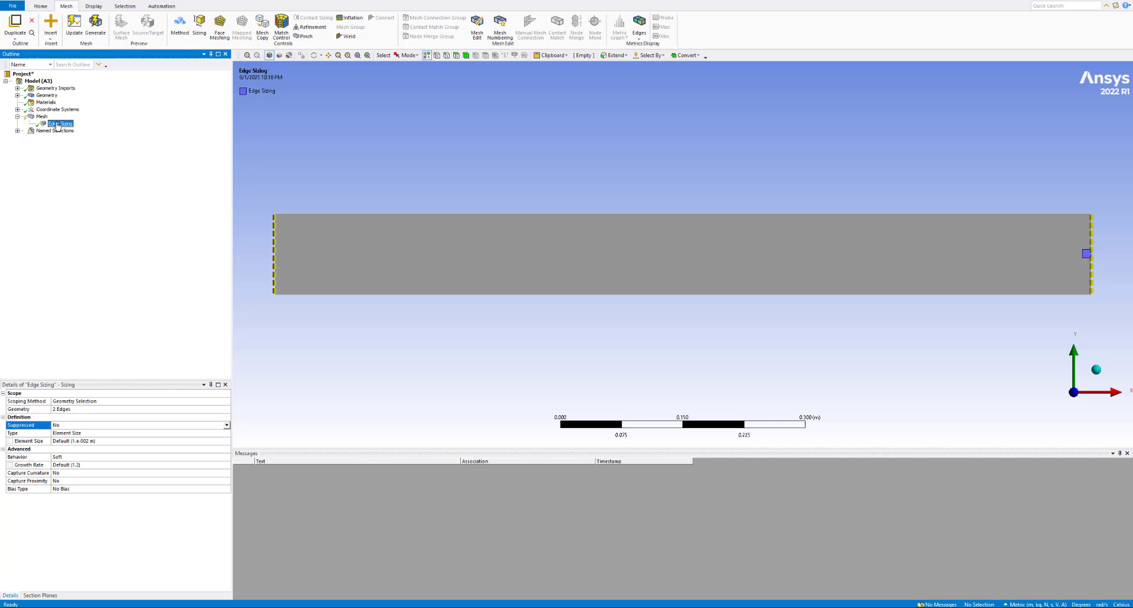
right_click(58, 124)
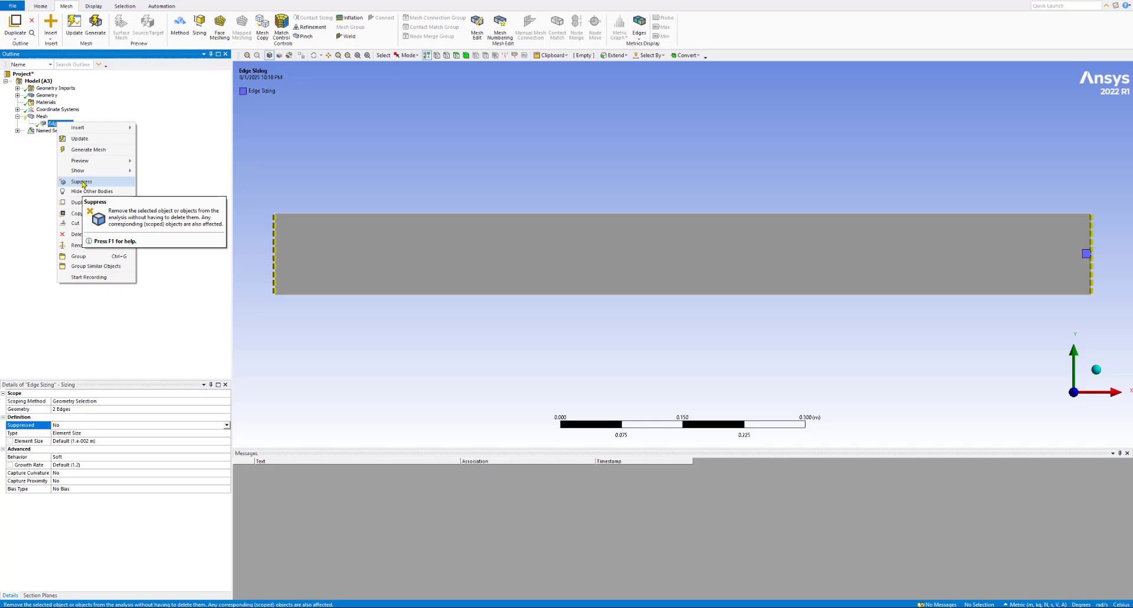
mouse_move(78, 128)
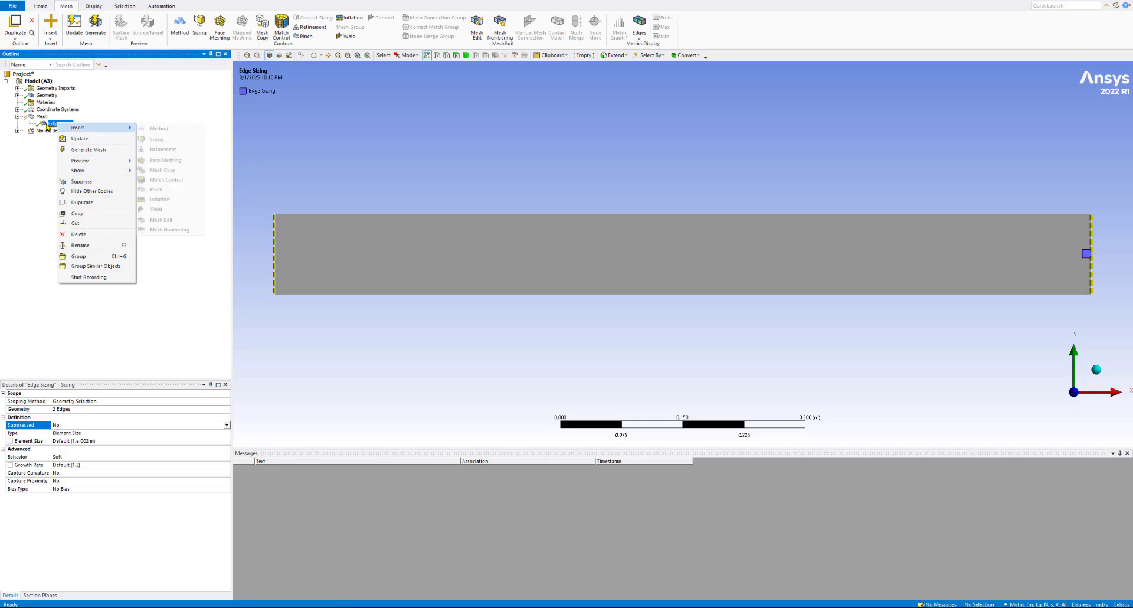
left_click(37, 186)
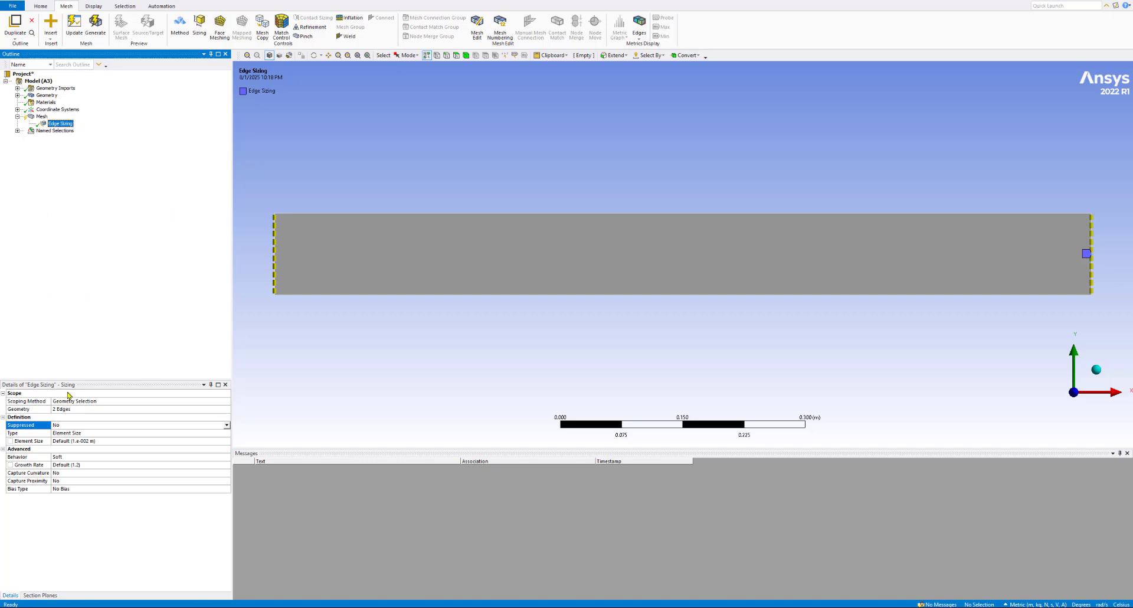
Step: Insert a second Sizing control under the mesh and scope it to the plate's bottom and top horizontal edges
left_click(41, 117)
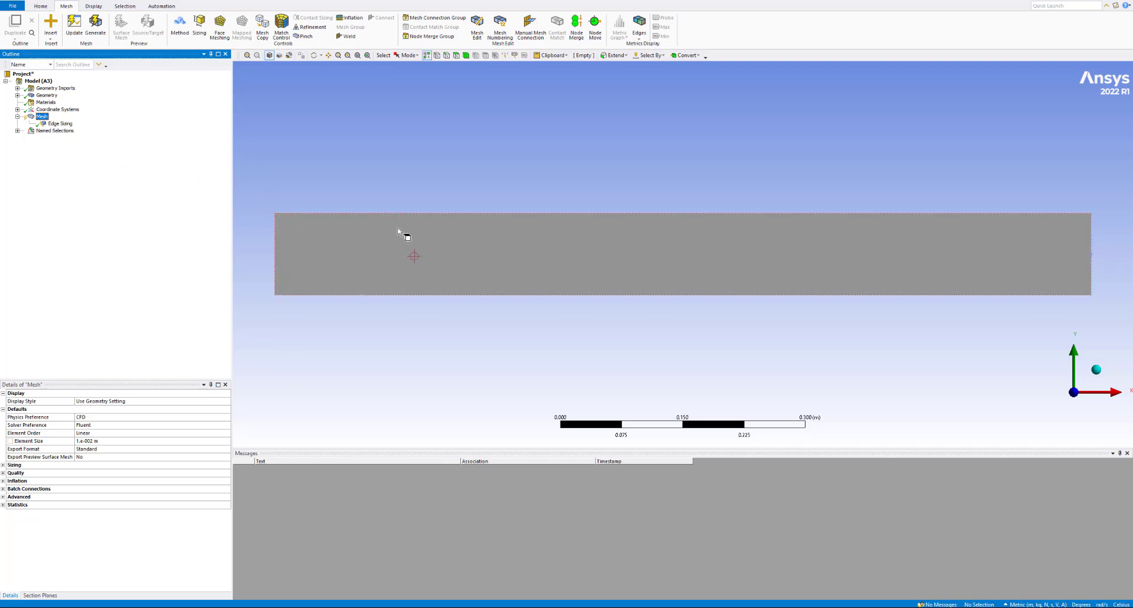
right_click(42, 120)
mouse_move(65, 124)
left_click(157, 135)
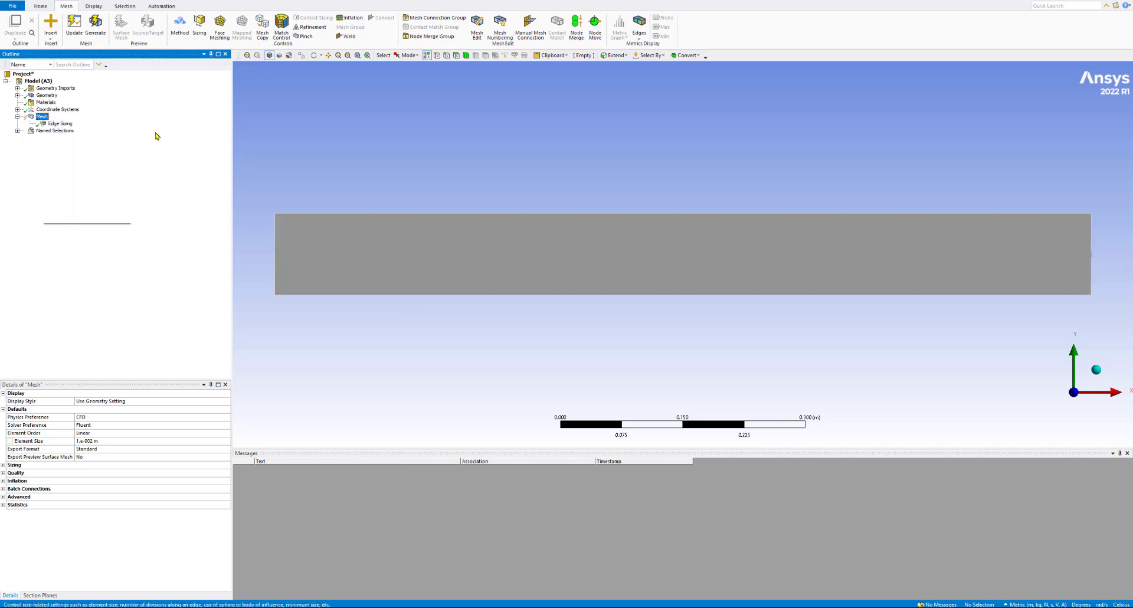
left_click(396, 297)
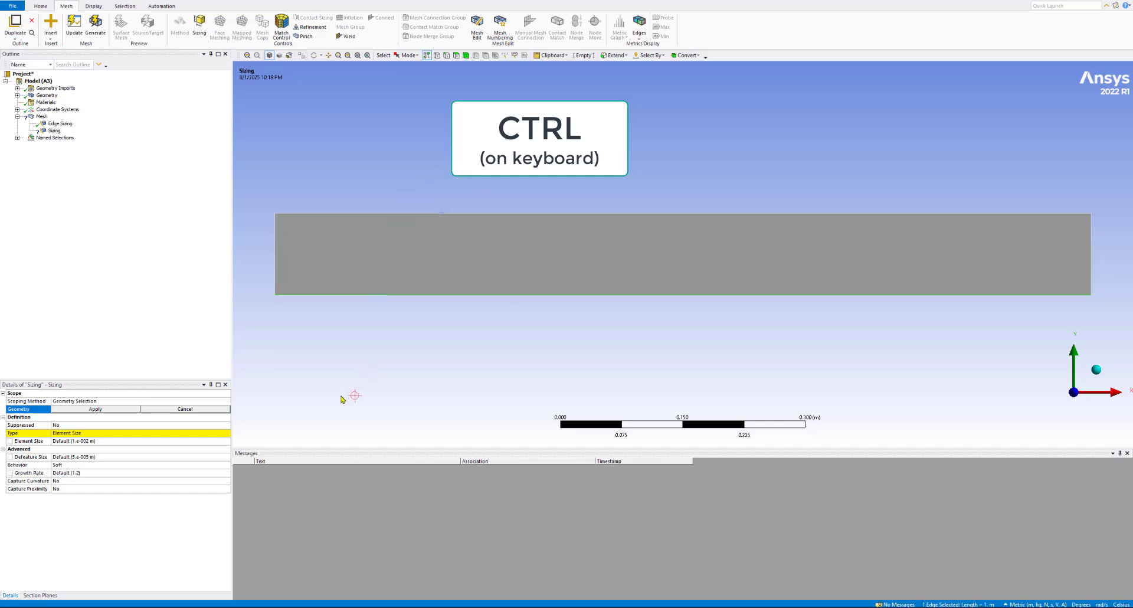
left_click(371, 211, "ctrl")
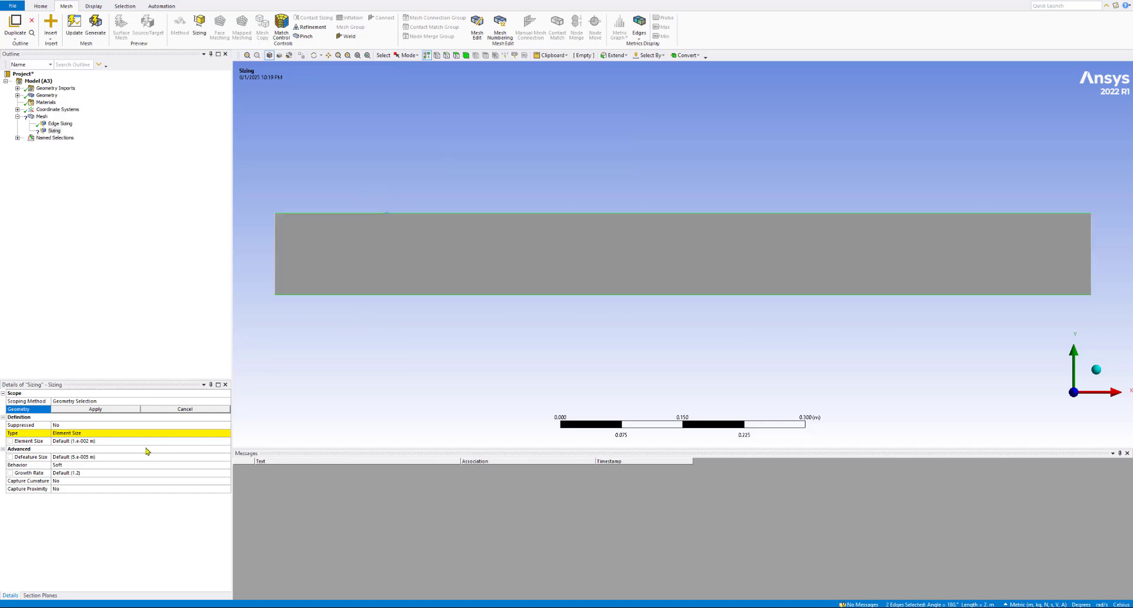
left_click(113, 411)
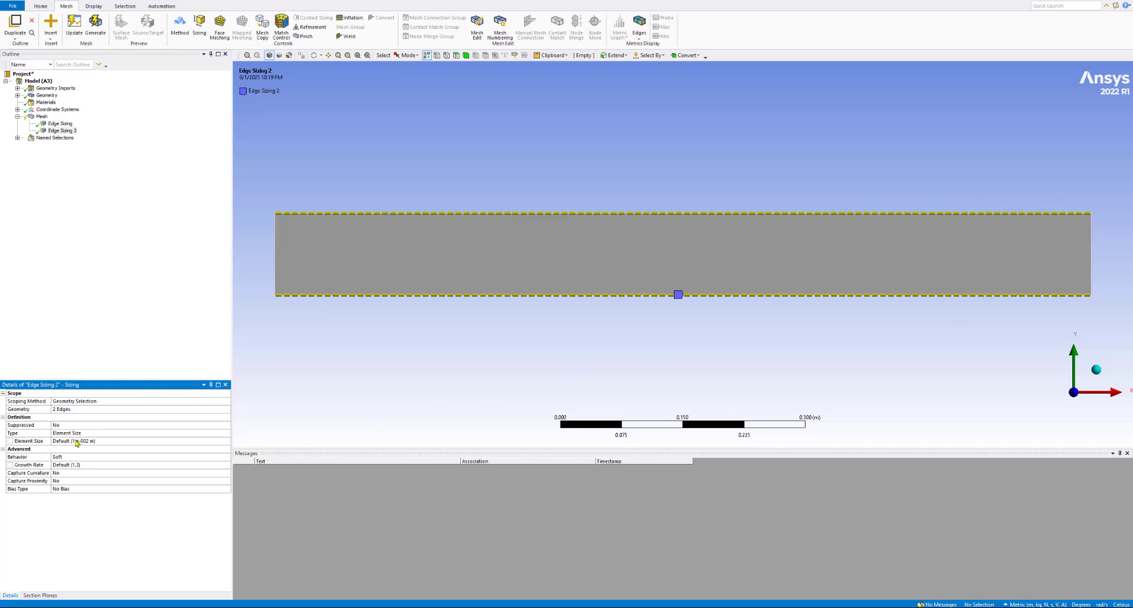
Step: Set the vertical edges' sizing type to Number of Divisions with 5 divisions
left_click(58, 127)
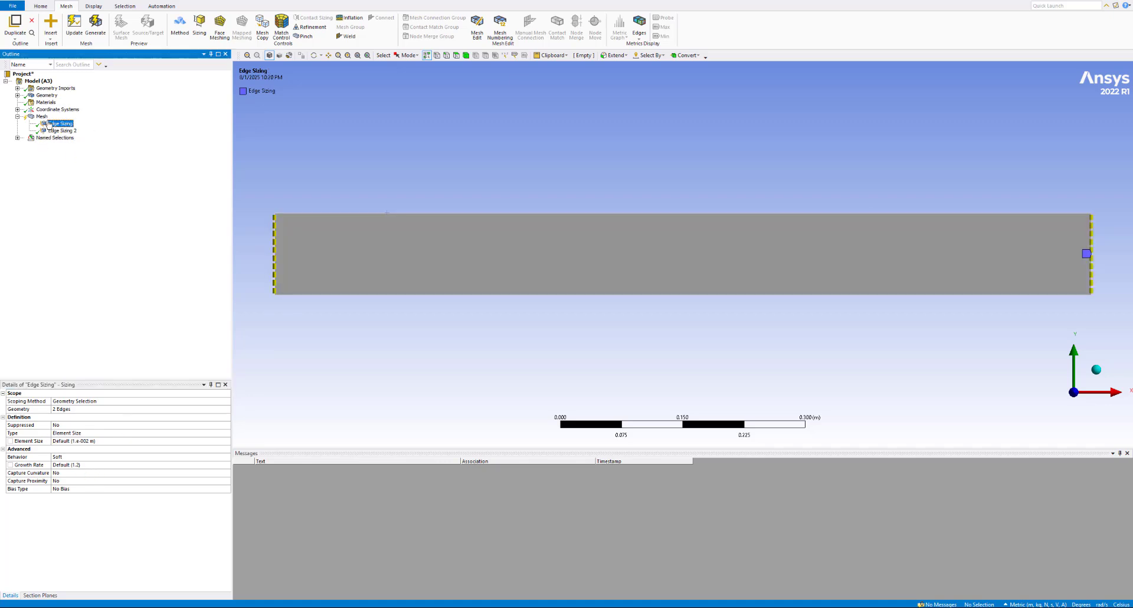
left_click(61, 130)
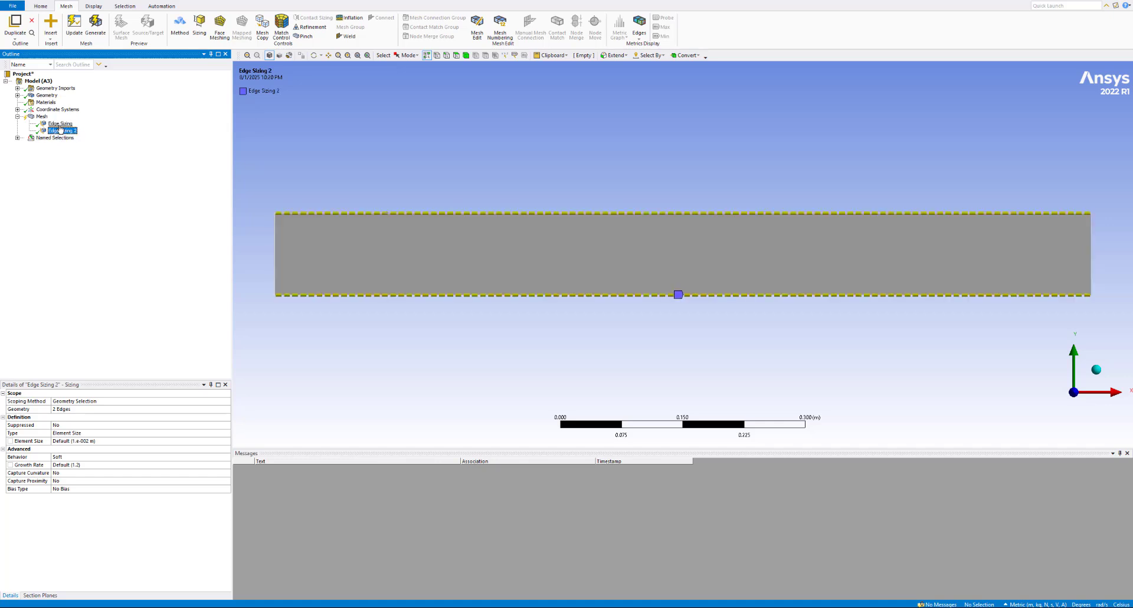
left_click(60, 123)
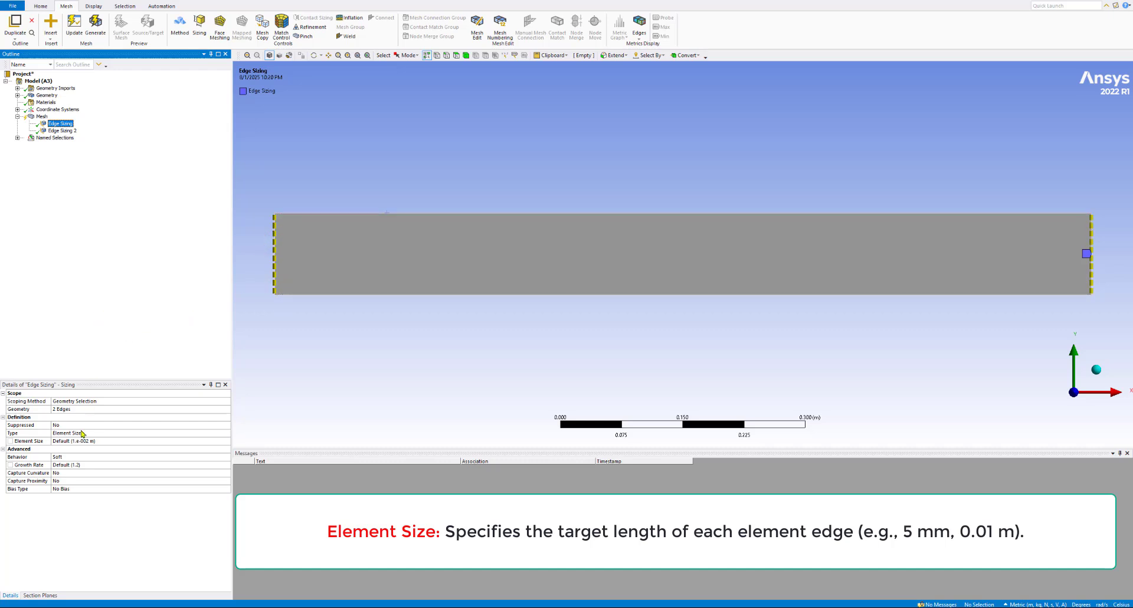
left_click(83, 434)
left_click(227, 434)
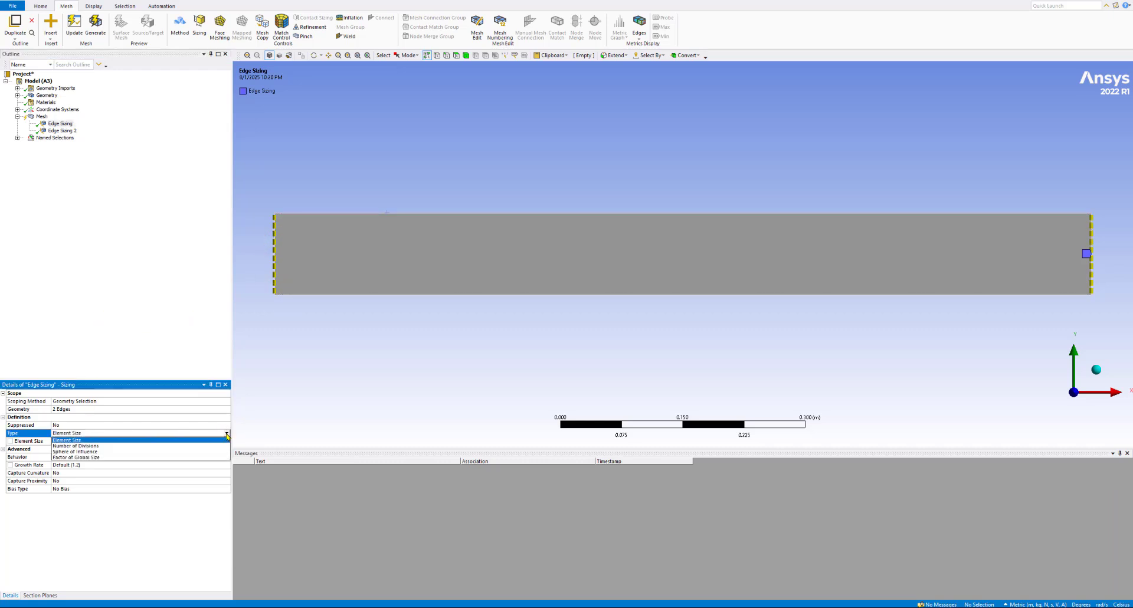
left_click(65, 447)
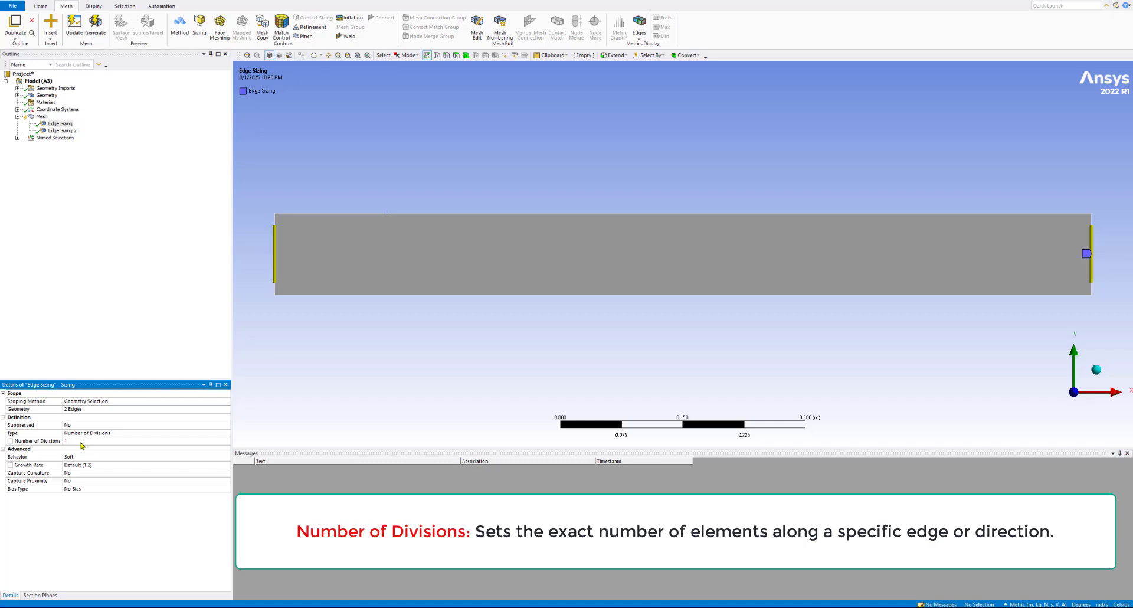
left_click(82, 443)
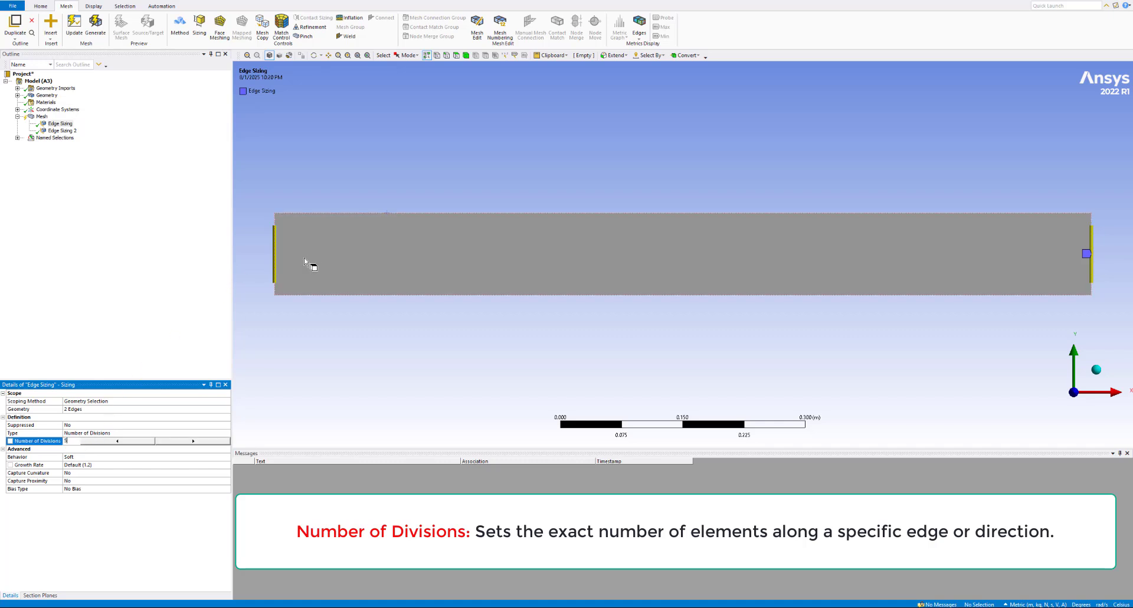
left_click(97, 543)
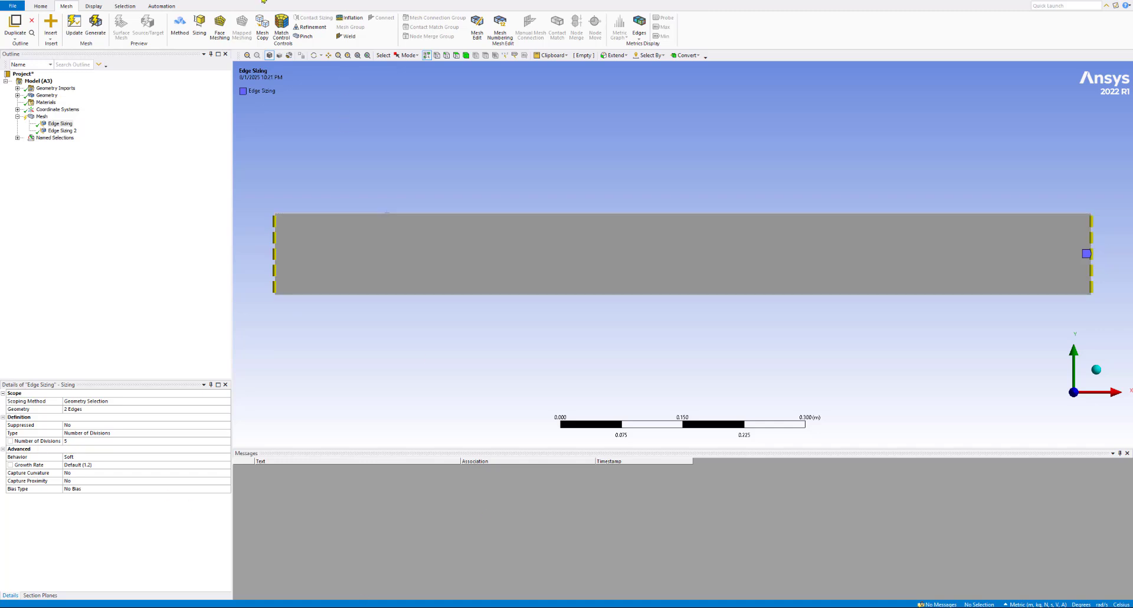
Step: Make the vertical edges' Number of Divisions a project parameter and check its entry in the Workbench Parameter Set
left_click_drag(257, 1, 682, 107)
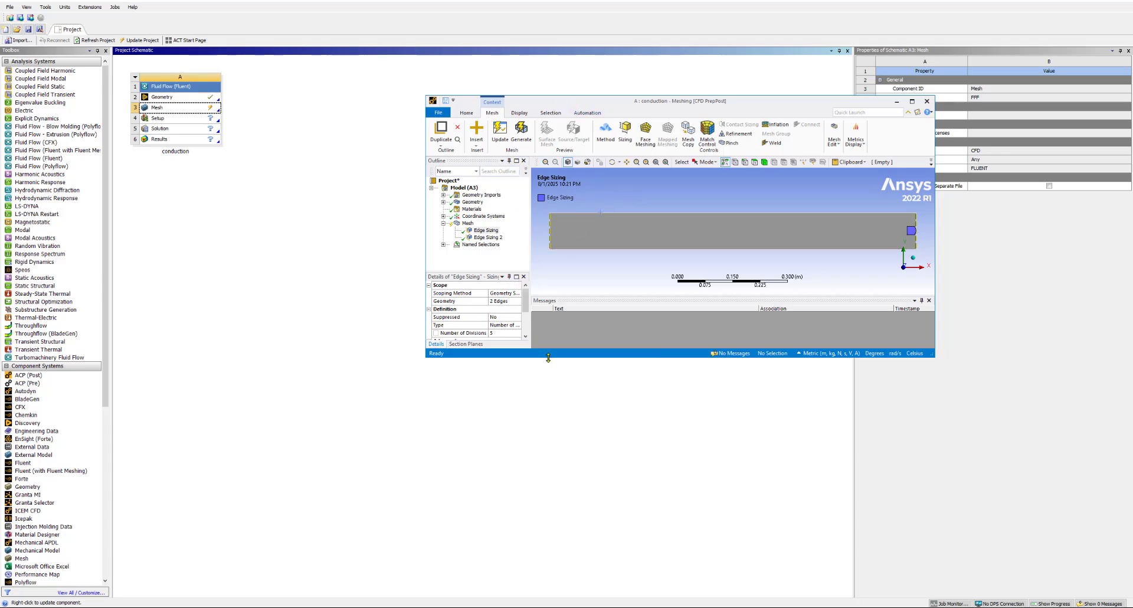
left_click_drag(548, 358, 550, 387)
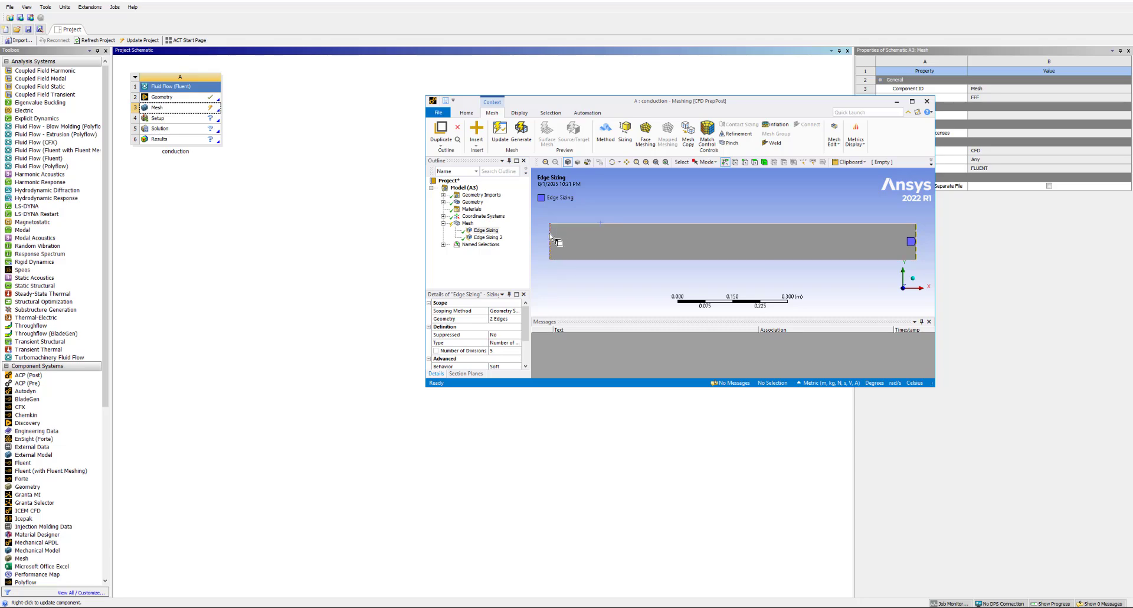
left_click(436, 351)
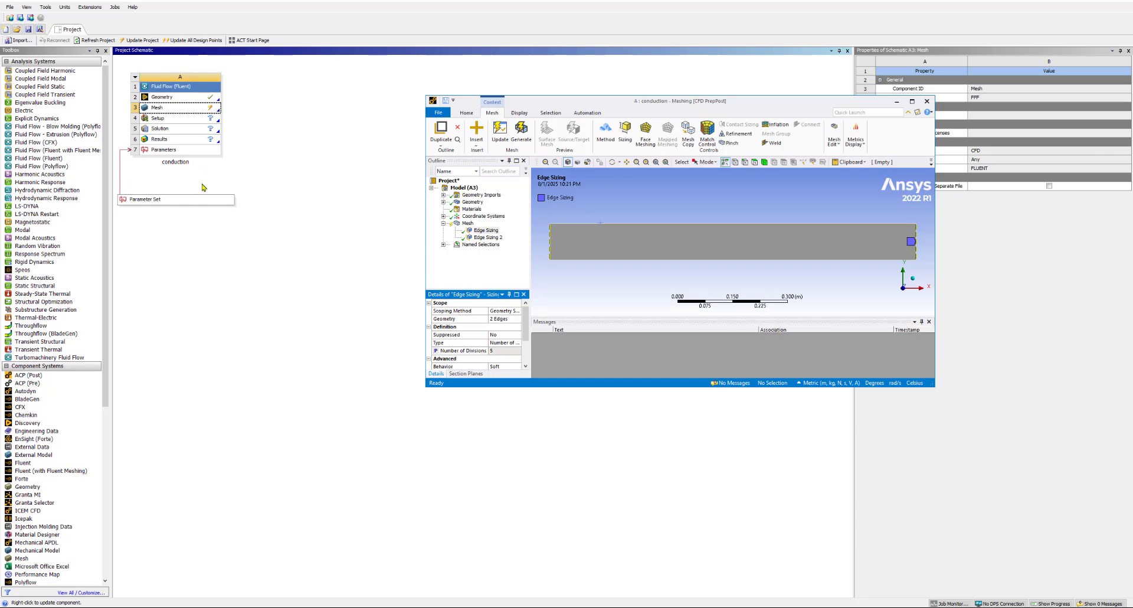
double_click(157, 201)
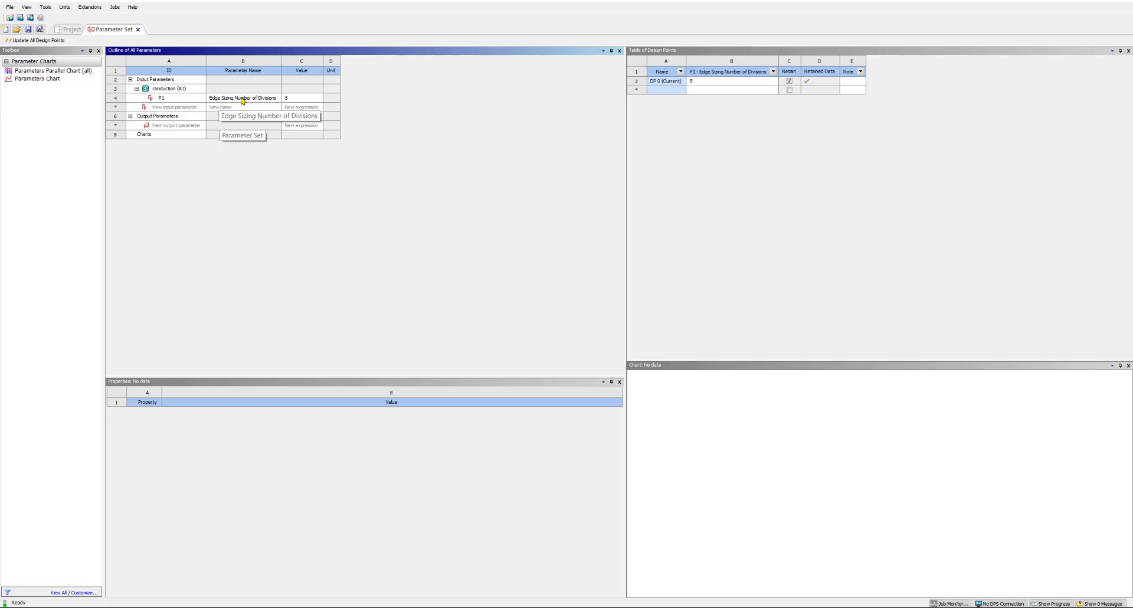
left_click(138, 29)
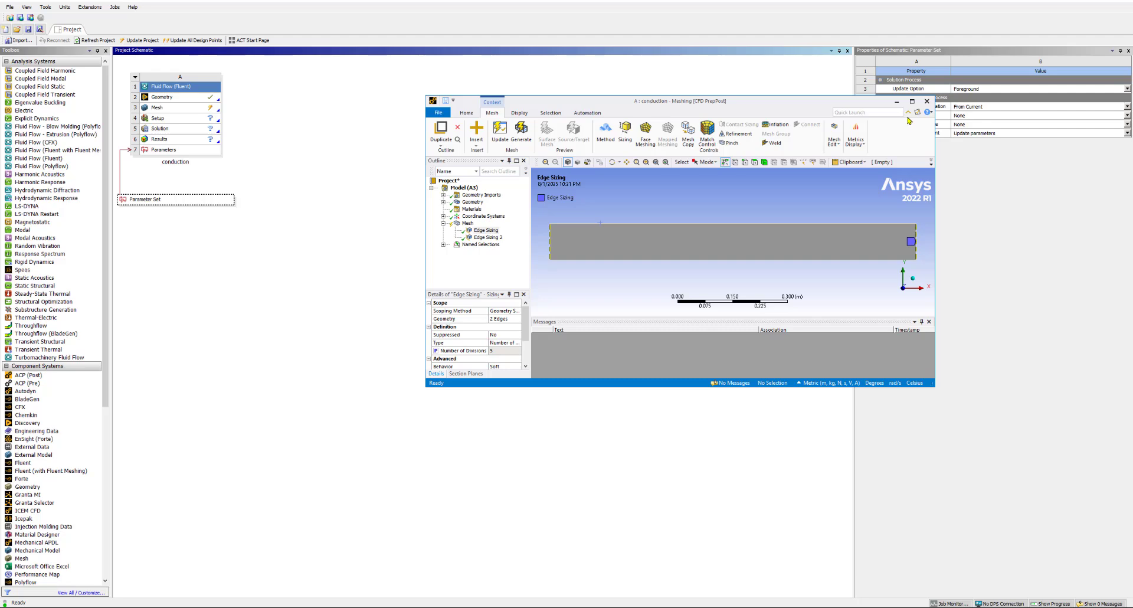
left_click(912, 101)
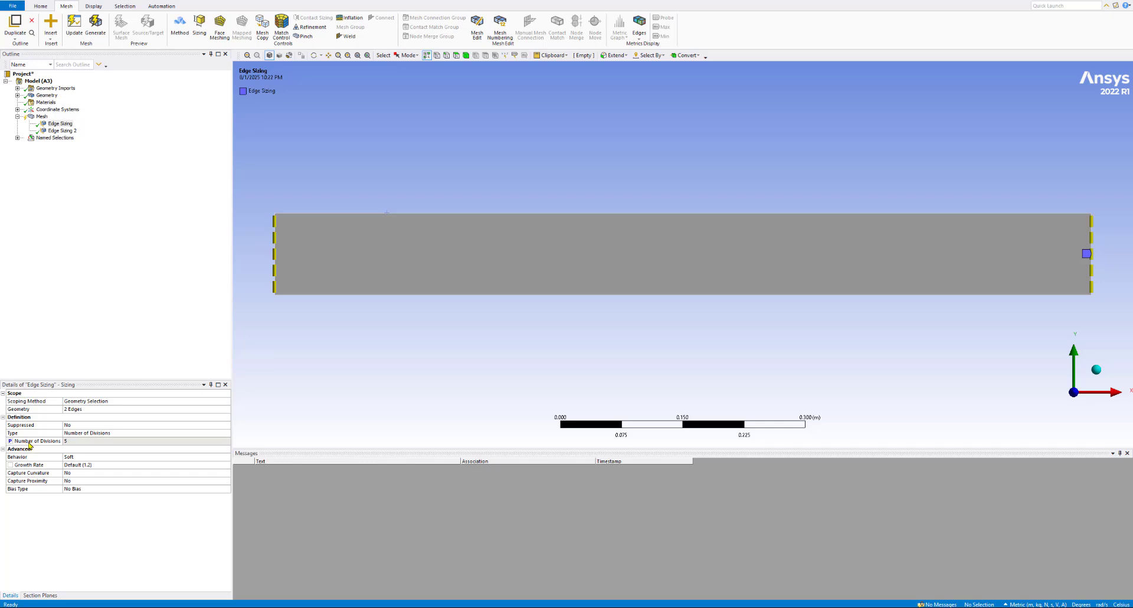
Step: Set the horizontal edges' sizing (Edge Sizing 2) type to Number of Divisions with 50 divisions
left_click(61, 130)
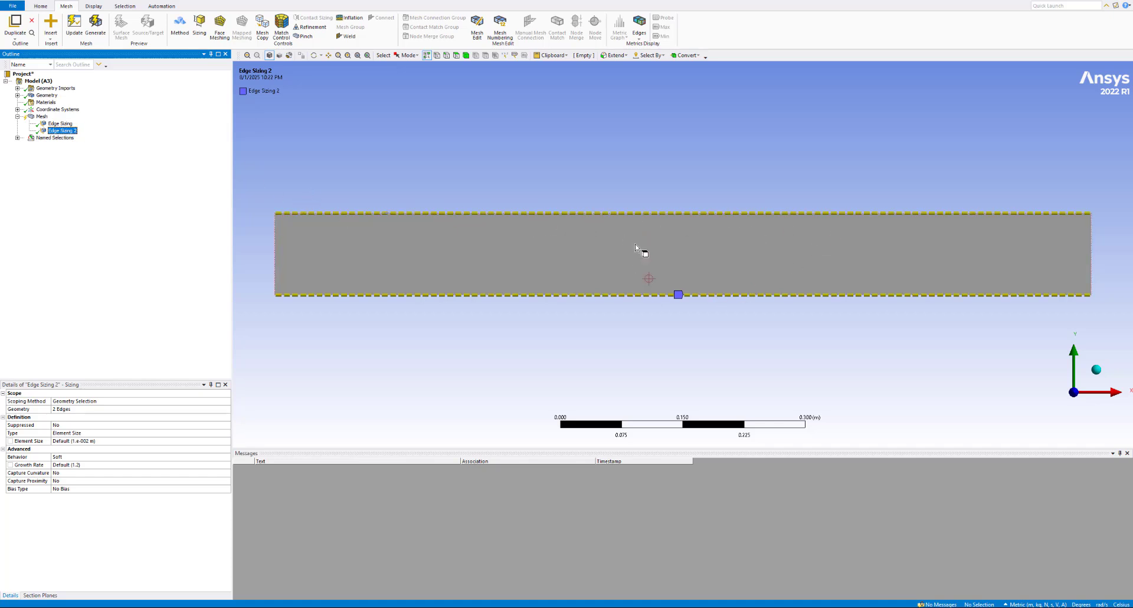
left_click(79, 434)
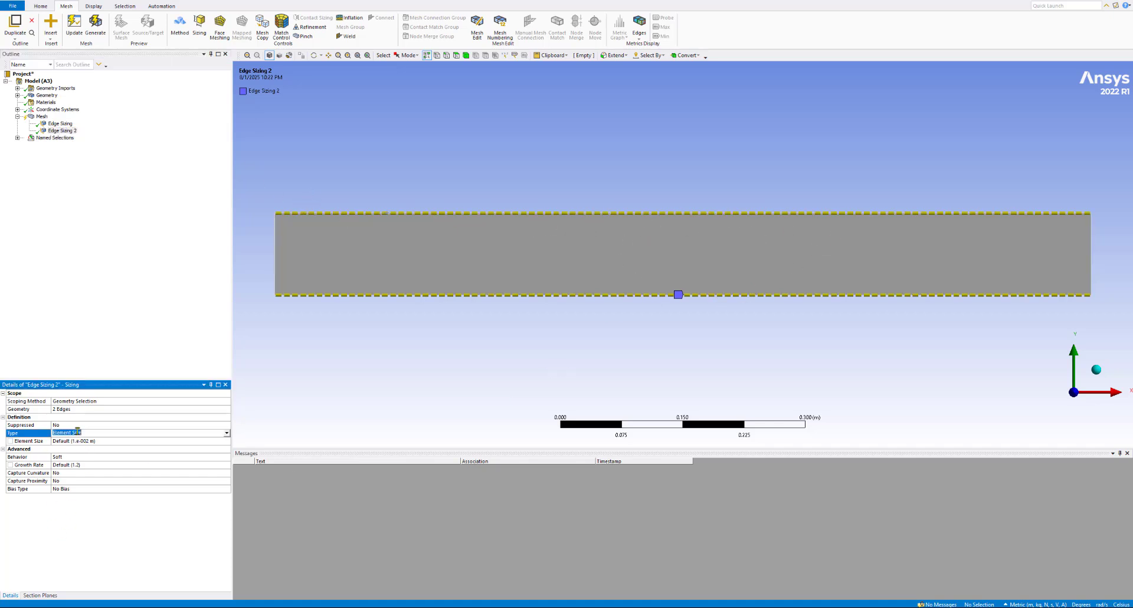
left_click(227, 434)
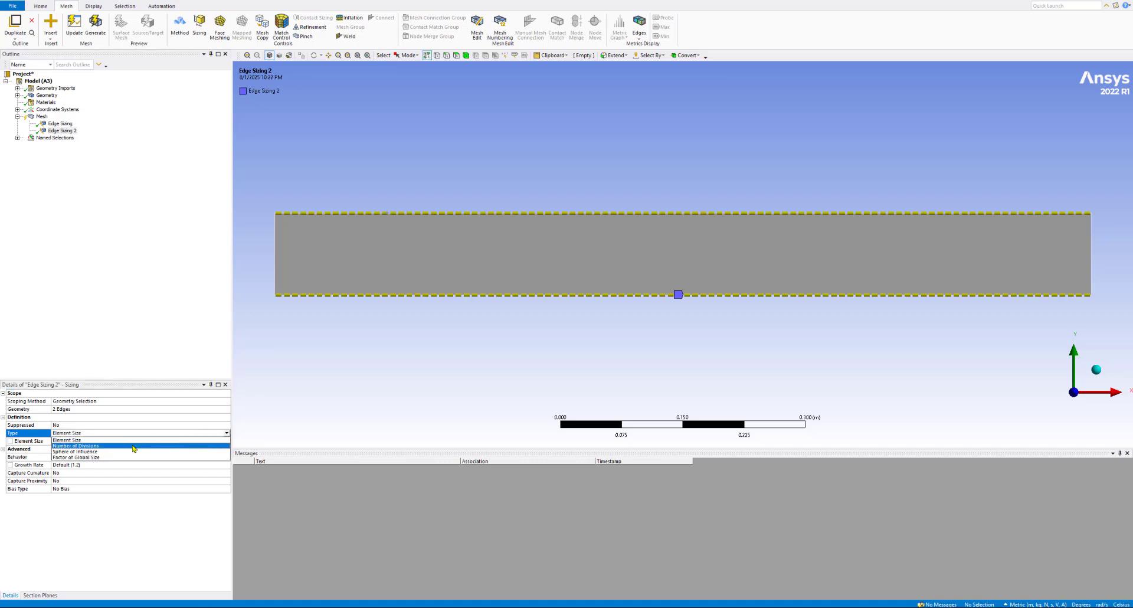
left_click(95, 447)
left_click(73, 440)
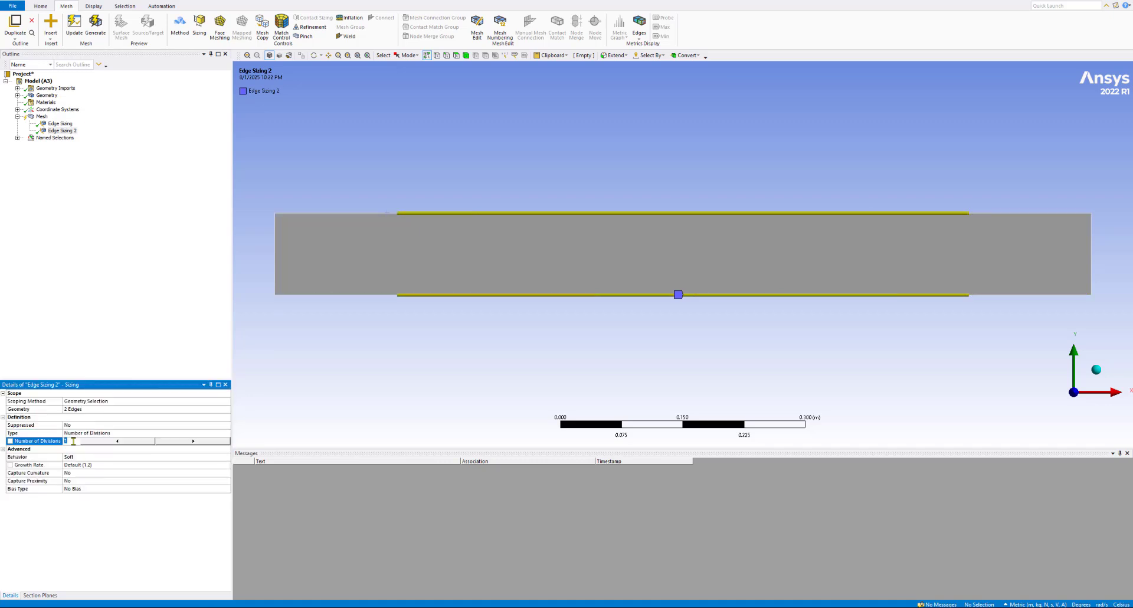
left_click(97, 347)
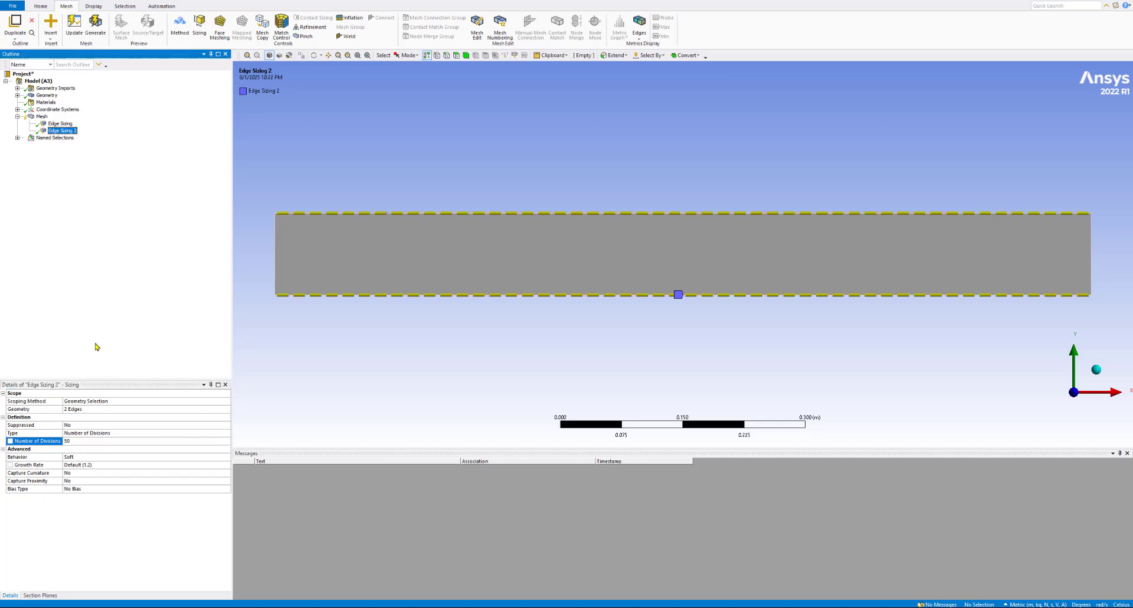
Step: Make the horizontal edges' Number of Divisions a project parameter and check it in the Workbench Parameter Set
left_click(10, 441)
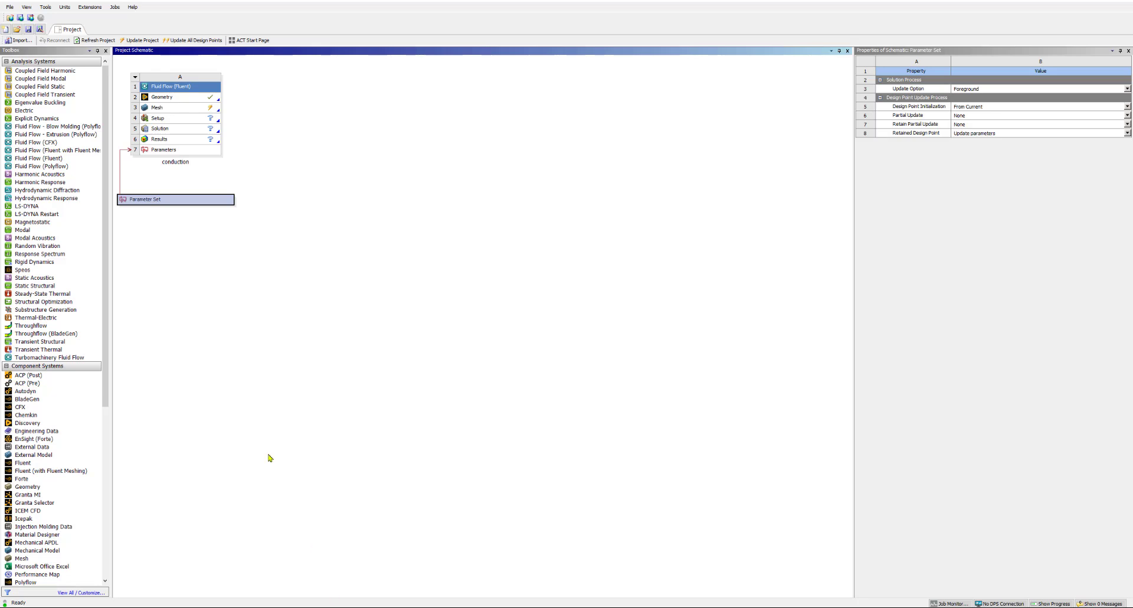
double_click(198, 203)
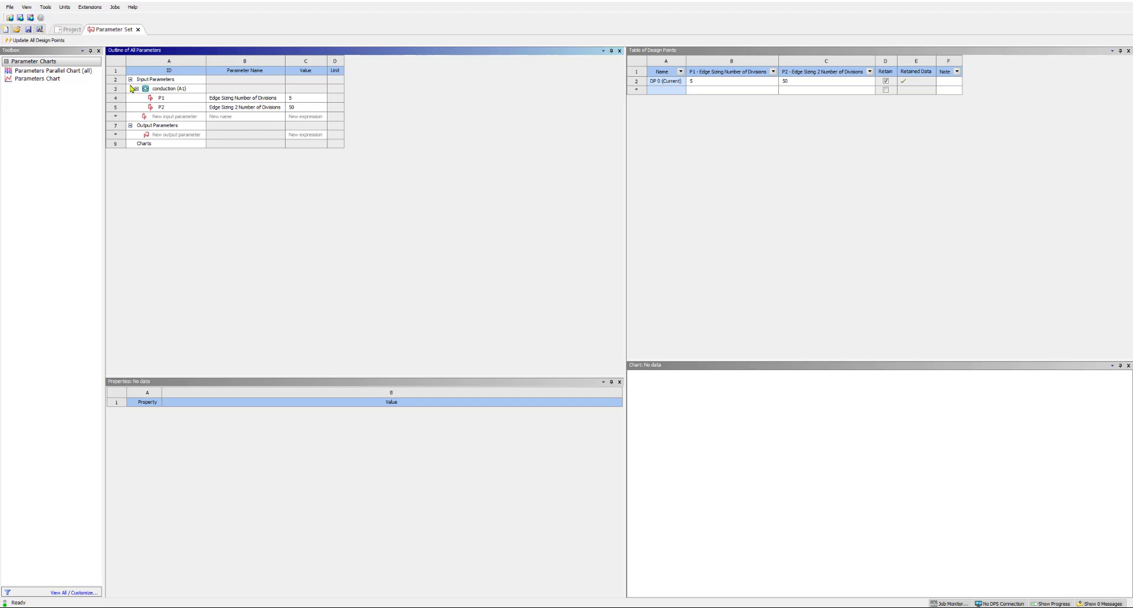
left_click(138, 29)
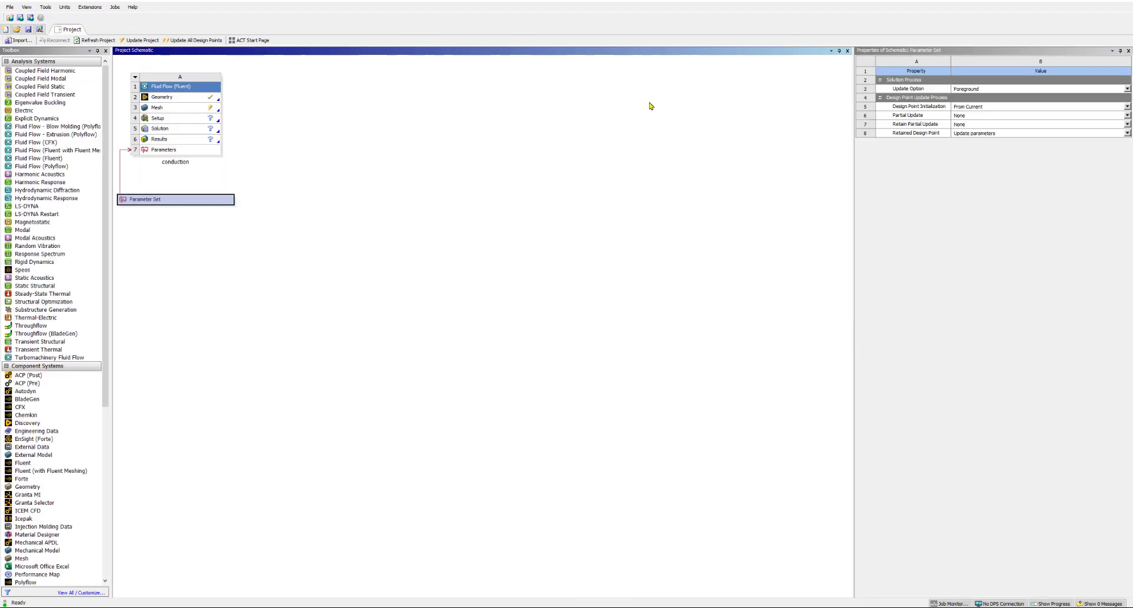
key("alt+Tab")
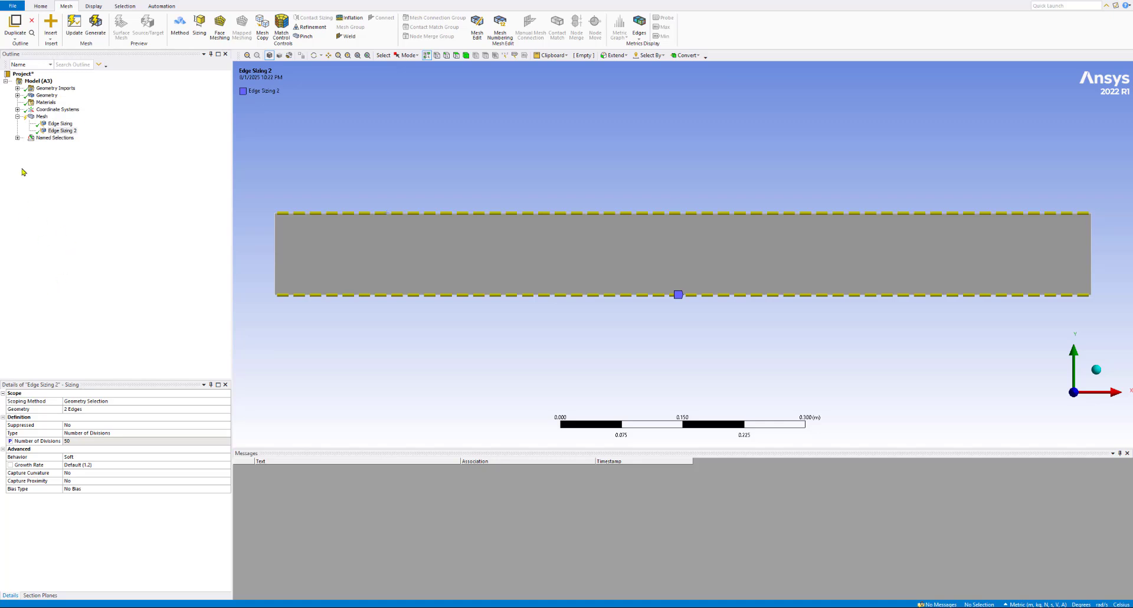
Step: Generate the mesh with both edge sizings, and clear the generated mesh data
left_click(42, 117)
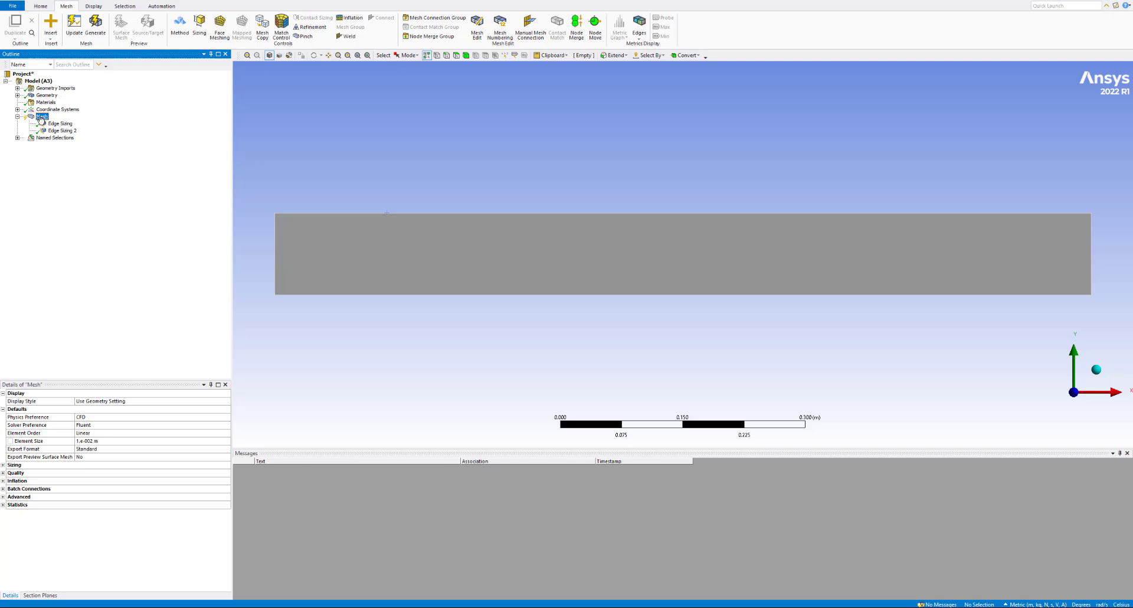
right_click(42, 118)
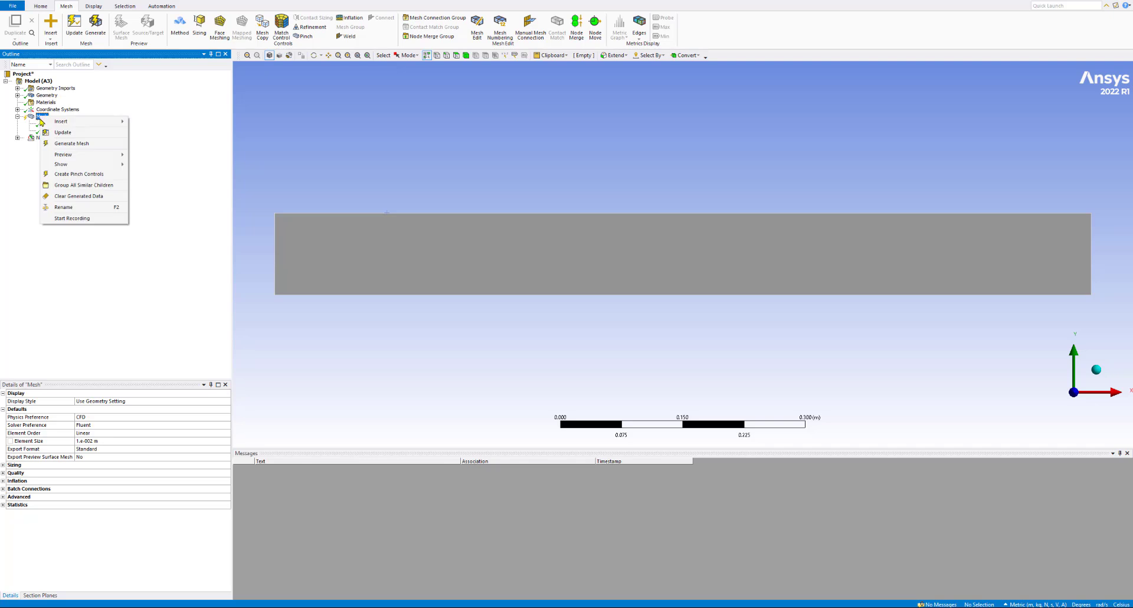
left_click(65, 146)
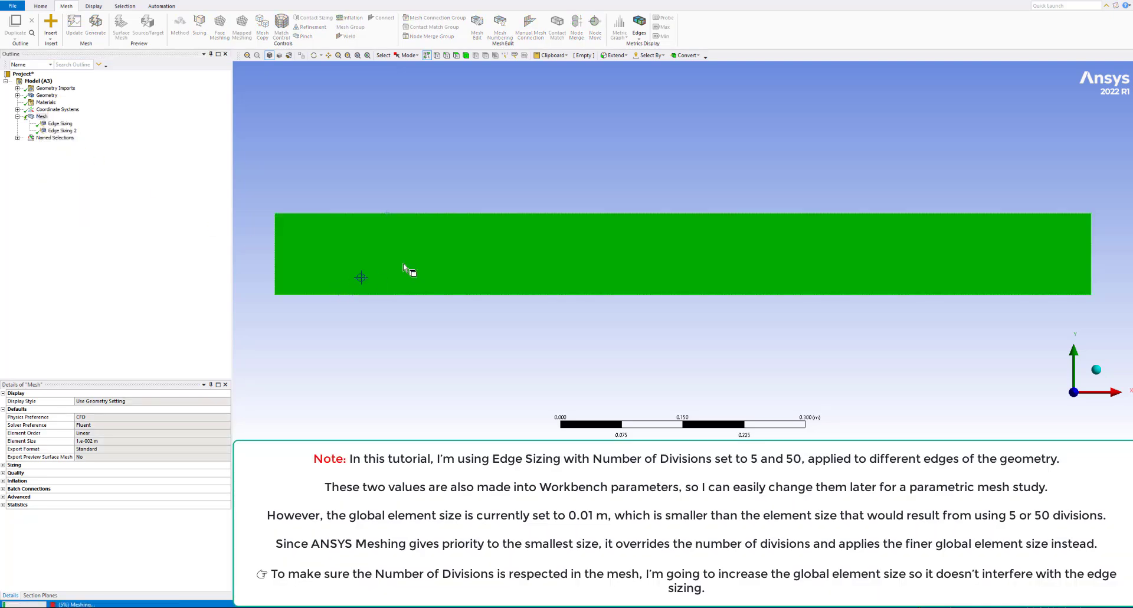
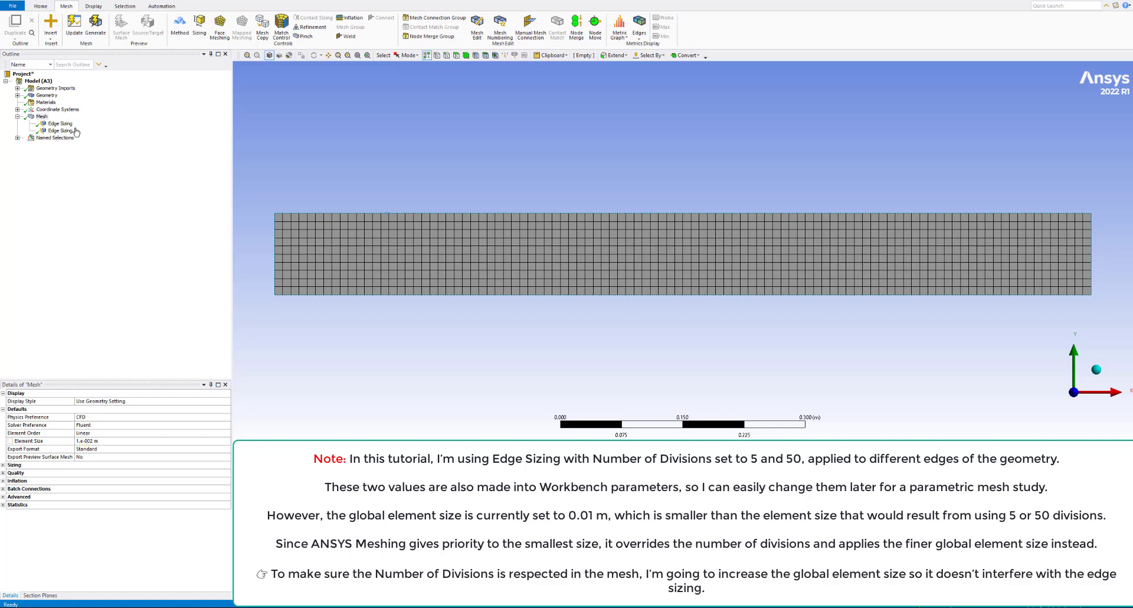
right_click(40, 117)
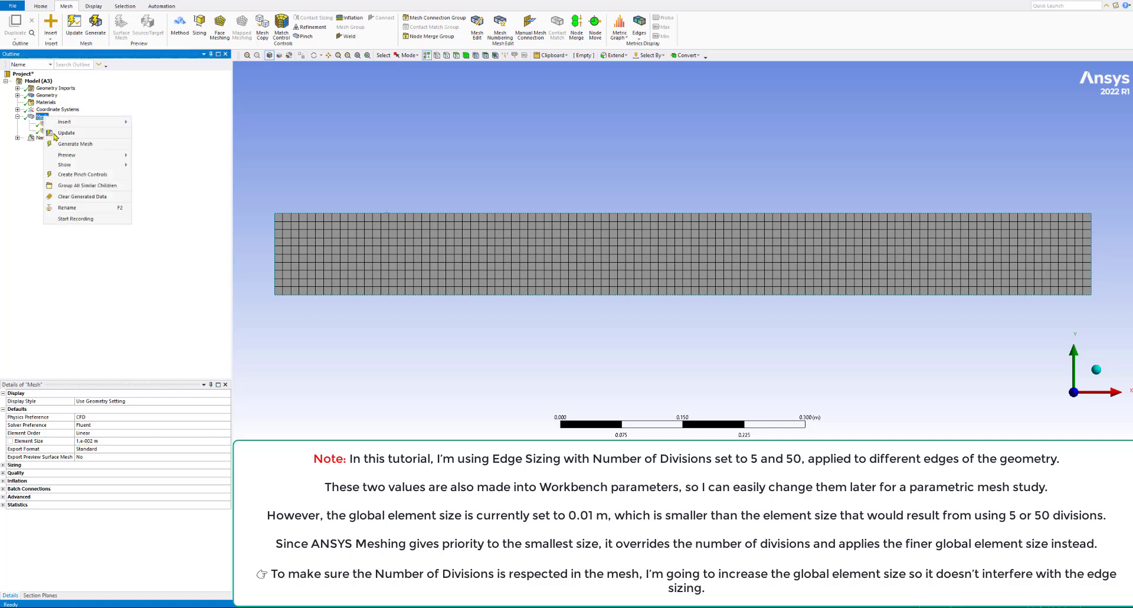
left_click(73, 196)
left_click(616, 335)
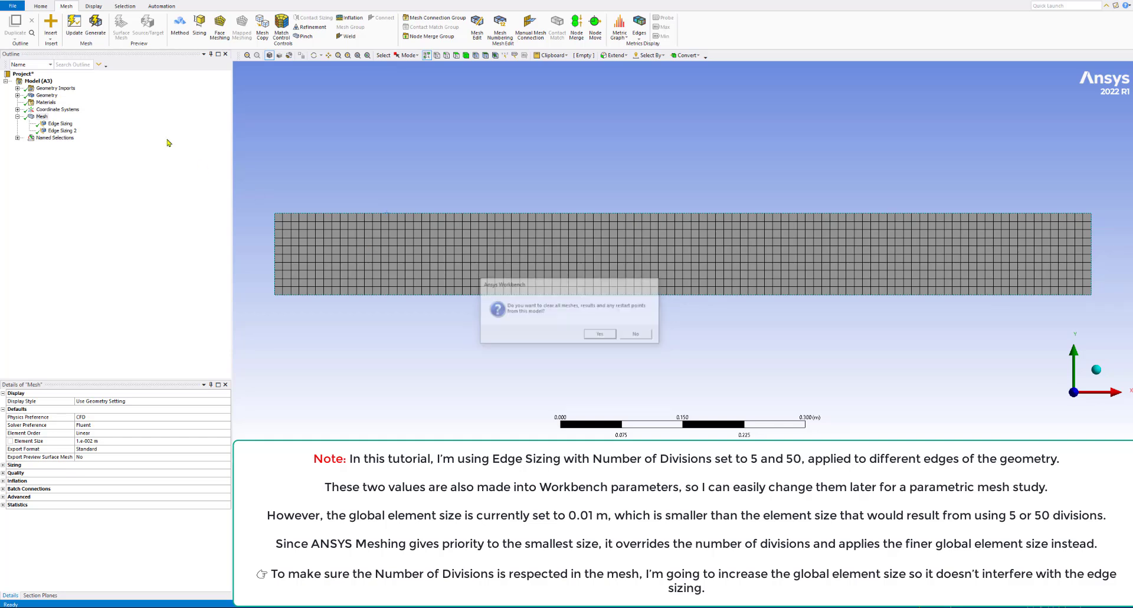
Step: Set the mesh's global Element Size to 0.06 m
left_click(103, 440)
left_click(94, 441)
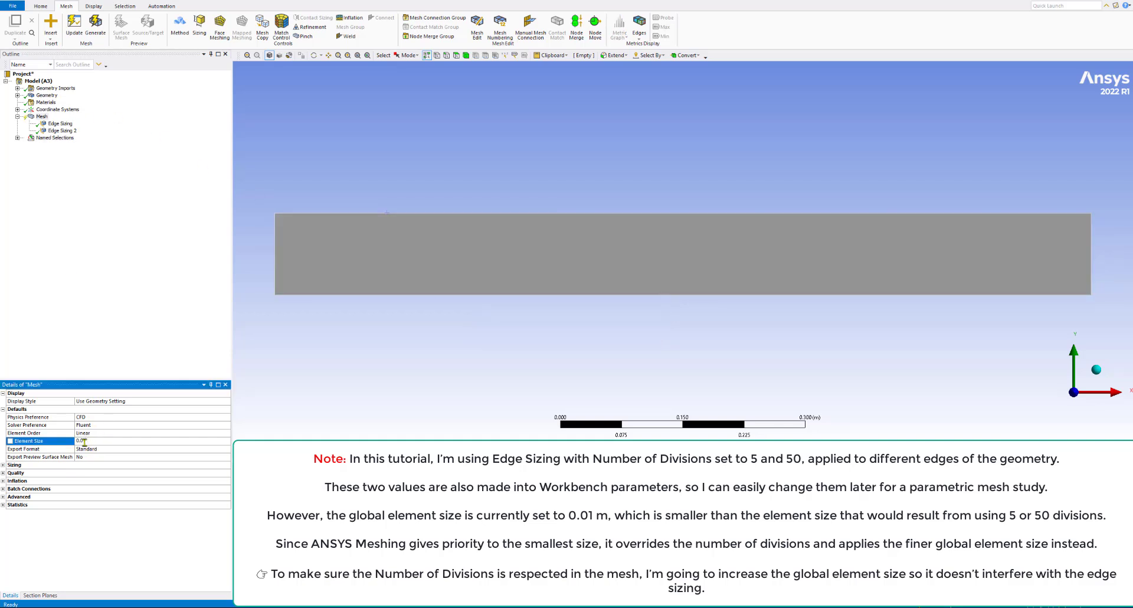
type("6")
Step: Generate the mesh with the 0.06 m global element size, and clear the generated data again
right_click(45, 118)
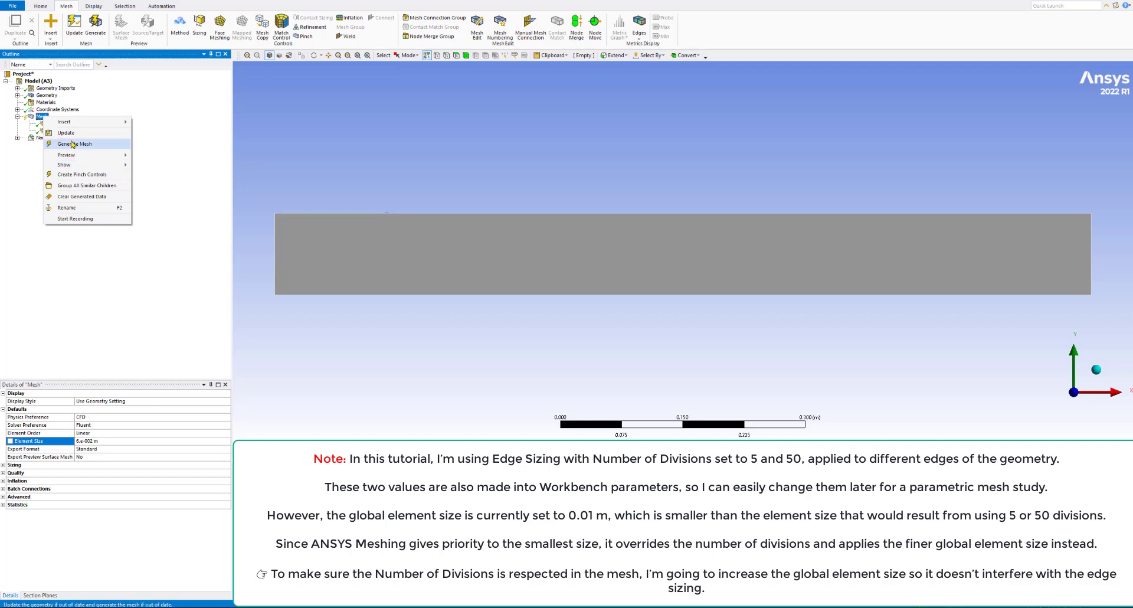
left_click(75, 143)
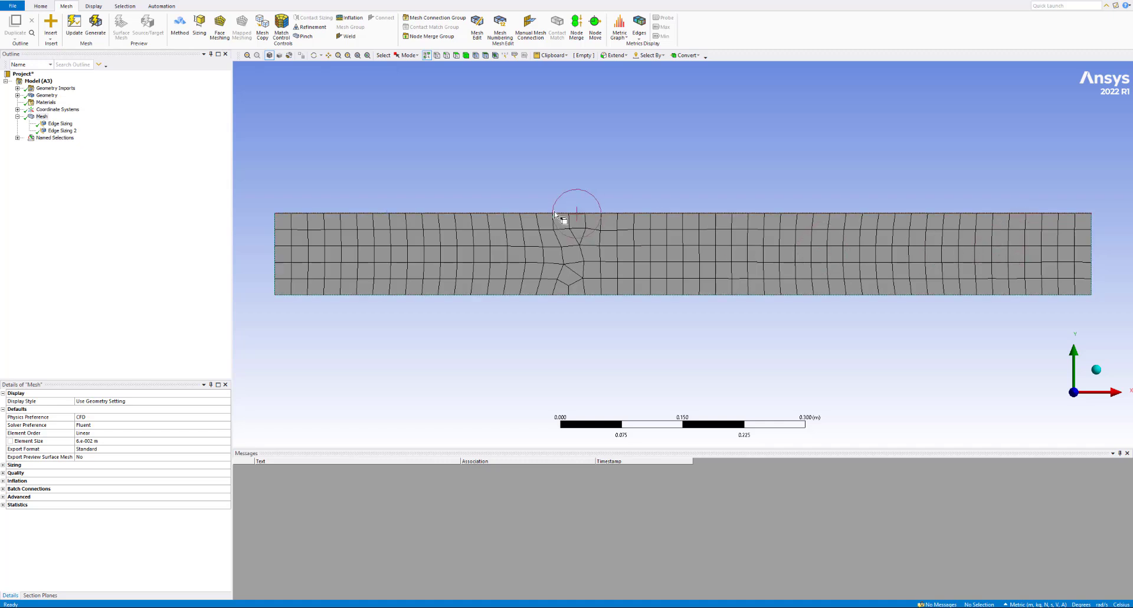
right_click(39, 118)
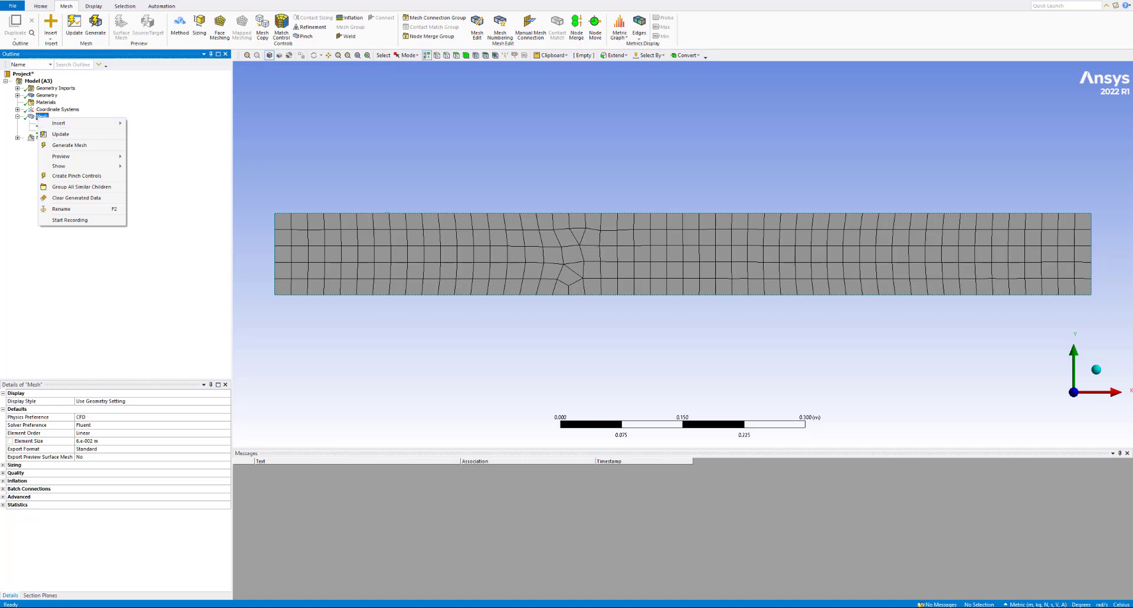
left_click(77, 198)
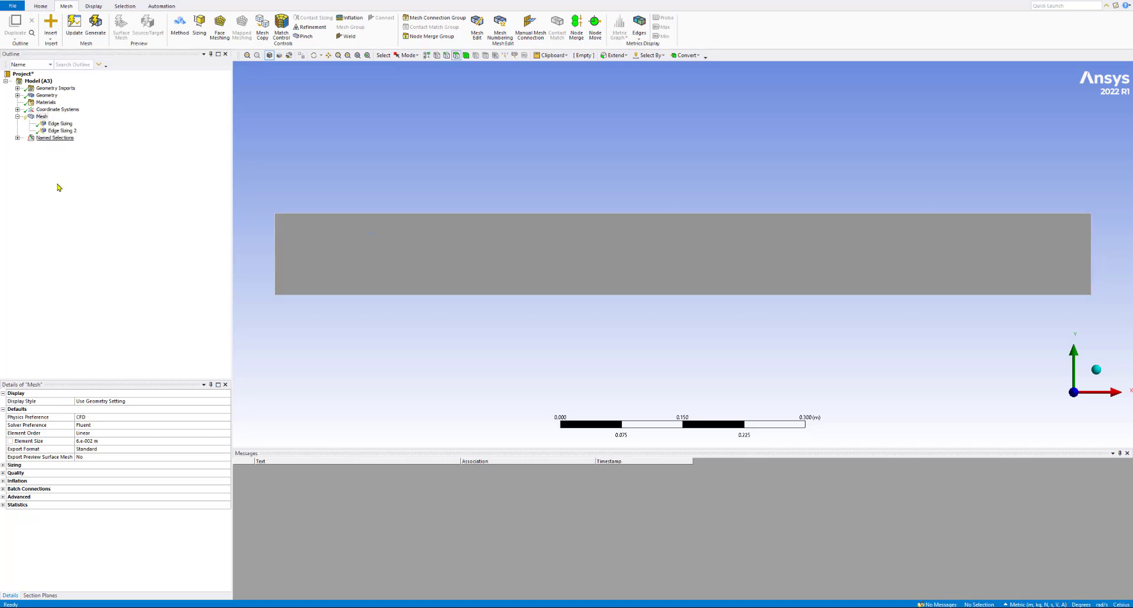
Step: Insert a Face Meshing control under the mesh and scope it to the plate's face
right_click(45, 117)
mouse_move(67, 123)
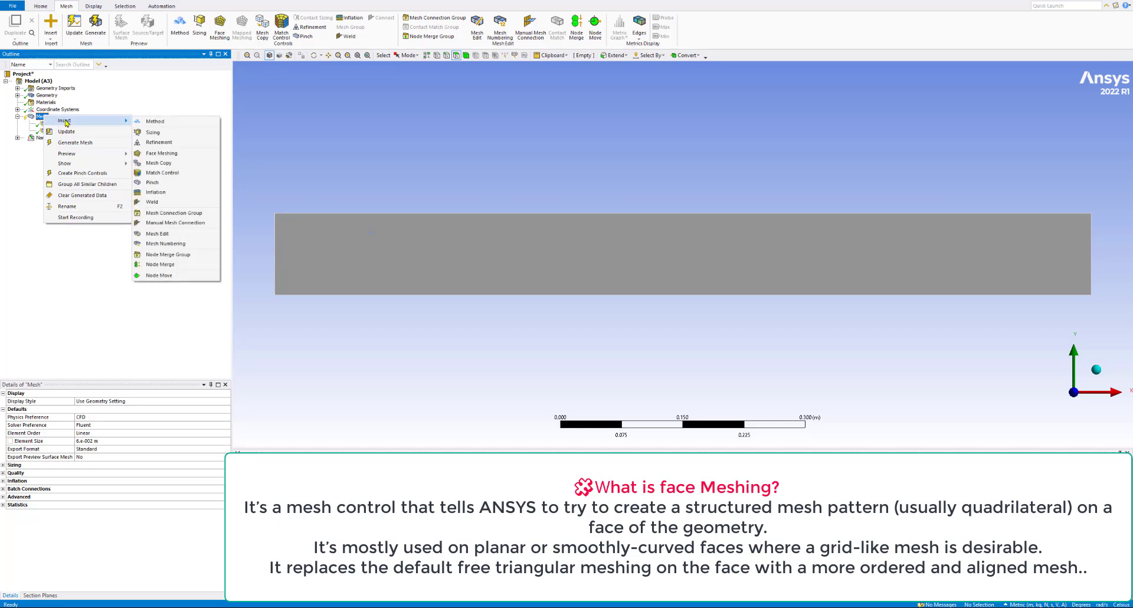
left_click(155, 156)
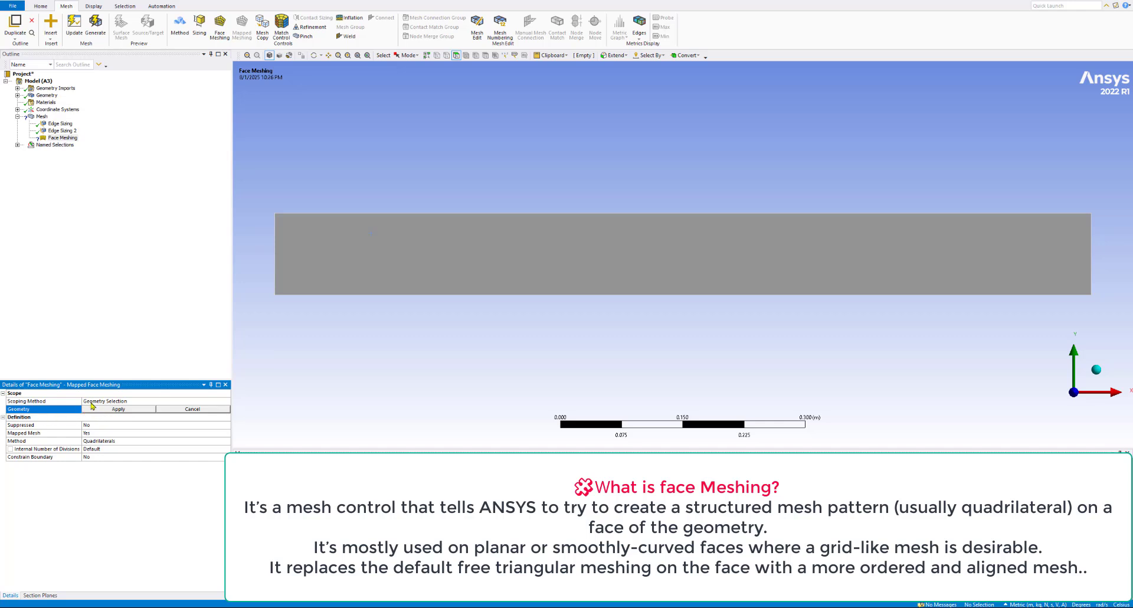
left_click(406, 267)
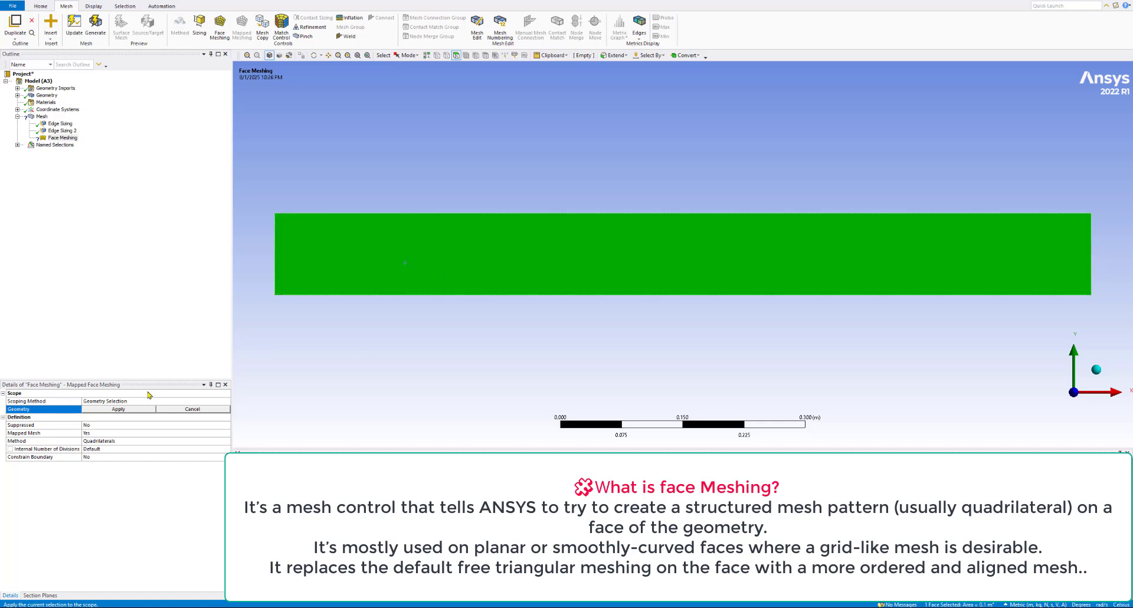
left_click(118, 409)
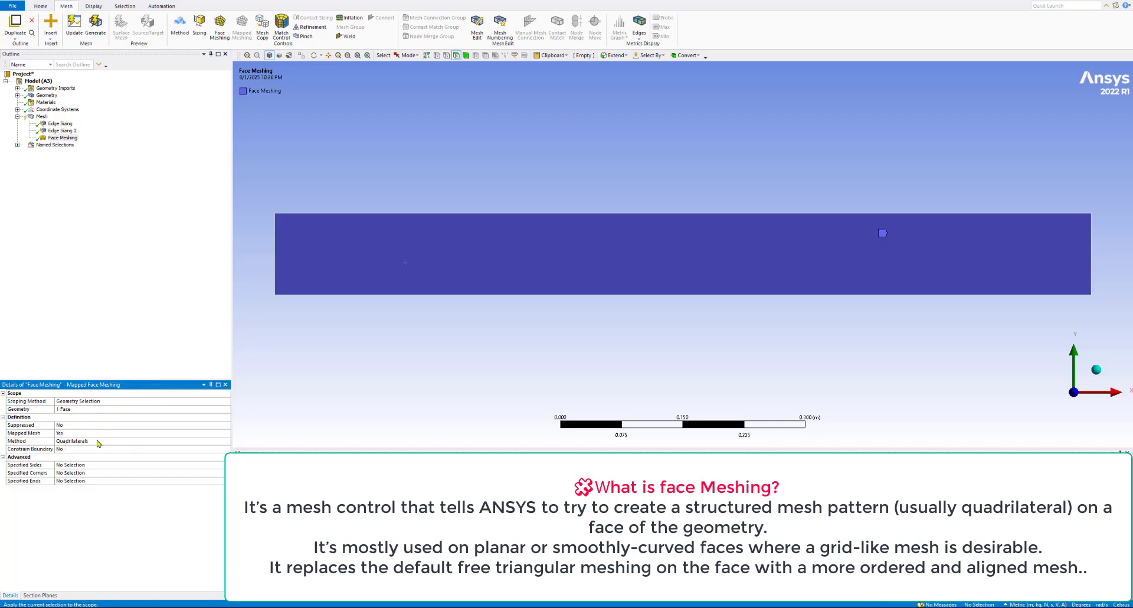
Step: Review the Face Meshing control's Method and Mapped Mesh options, keeping Quadrilaterals and Yes
left_click(96, 441)
left_click(227, 441)
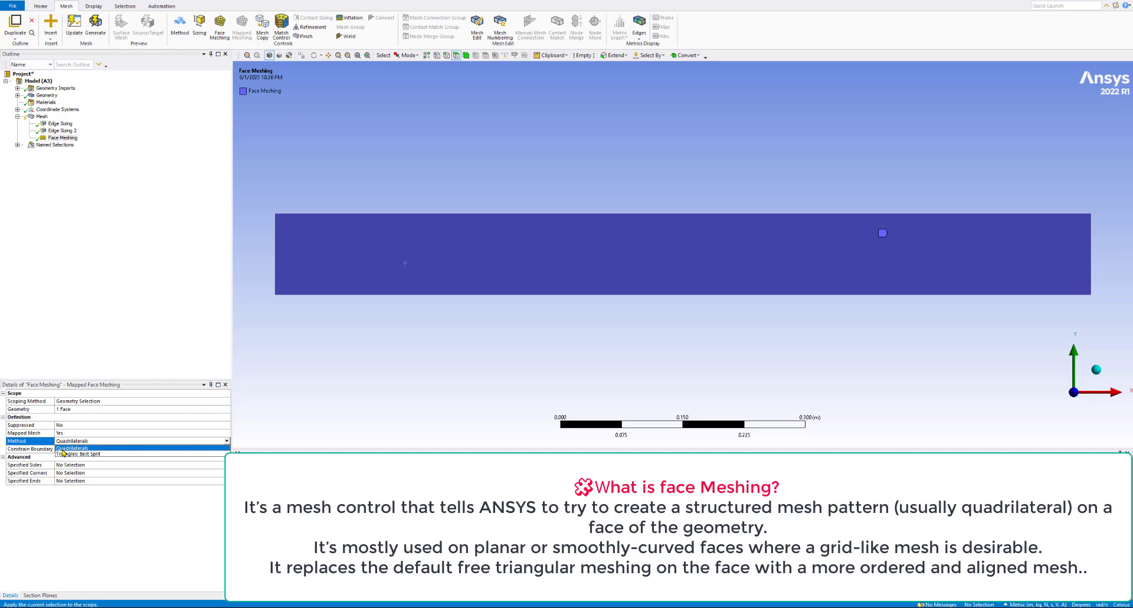
left_click(107, 337)
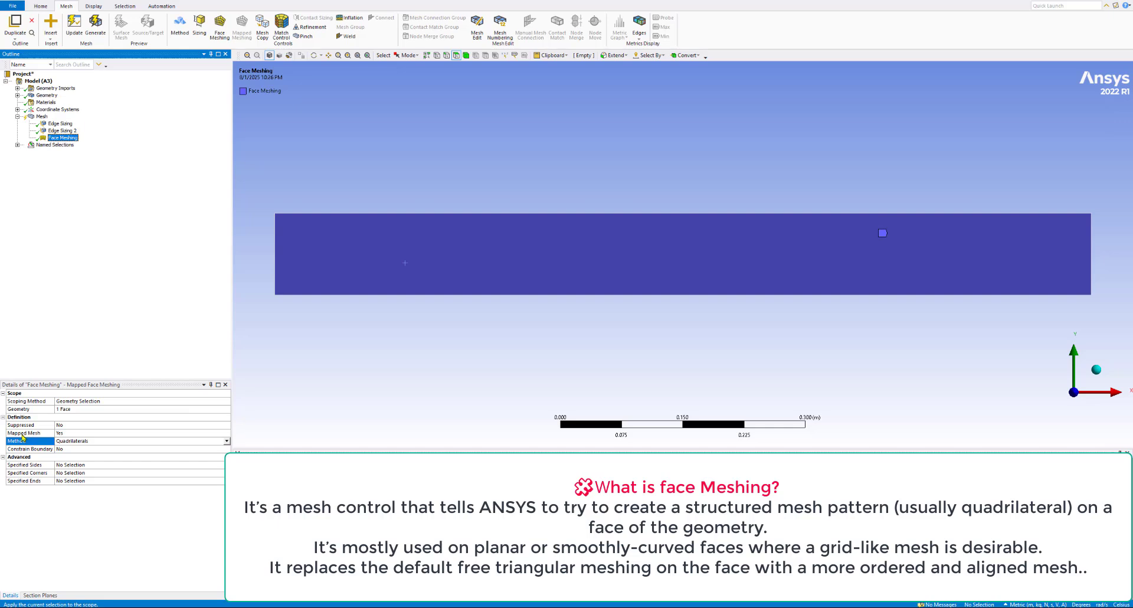
left_click(76, 434)
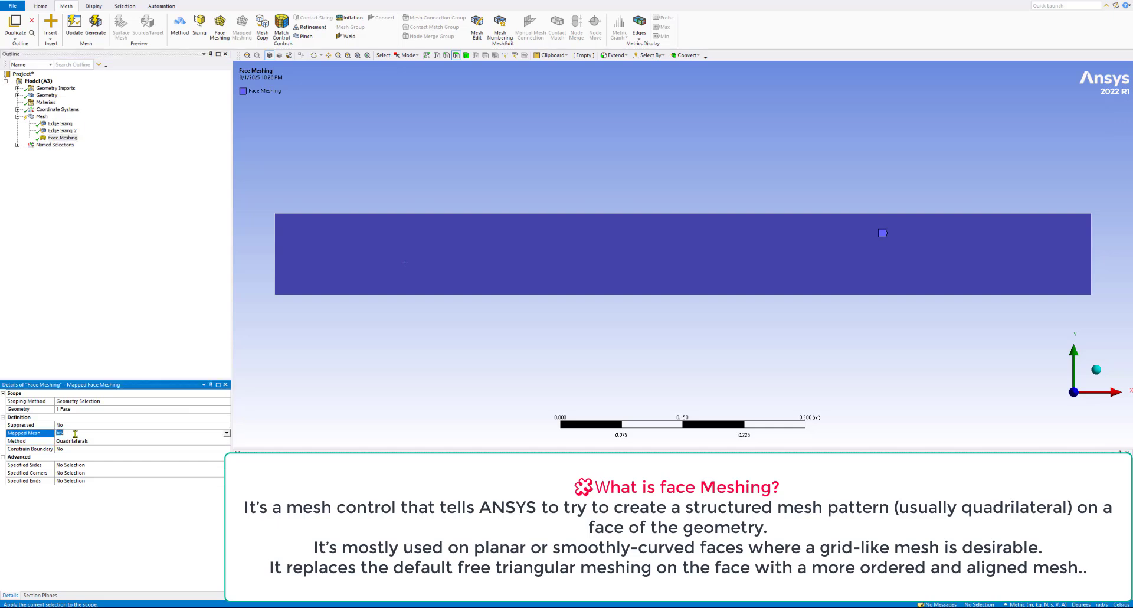
left_click(227, 434)
left_click(224, 440)
Step: Generate the mesh with the Face Meshing control and both edge sizings applied
left_click(40, 116)
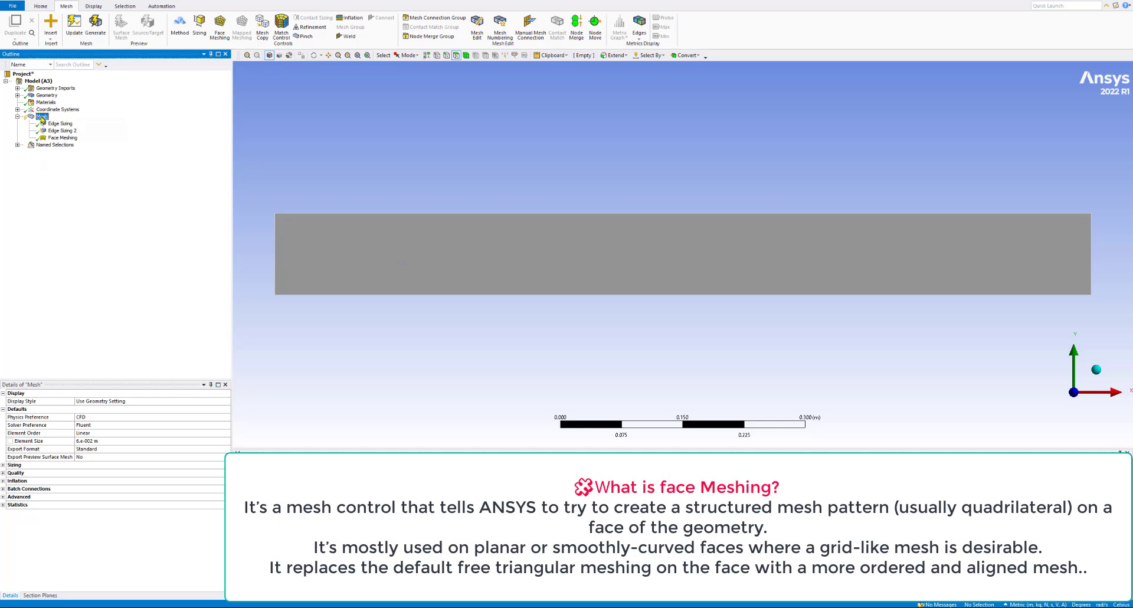
right_click(41, 118)
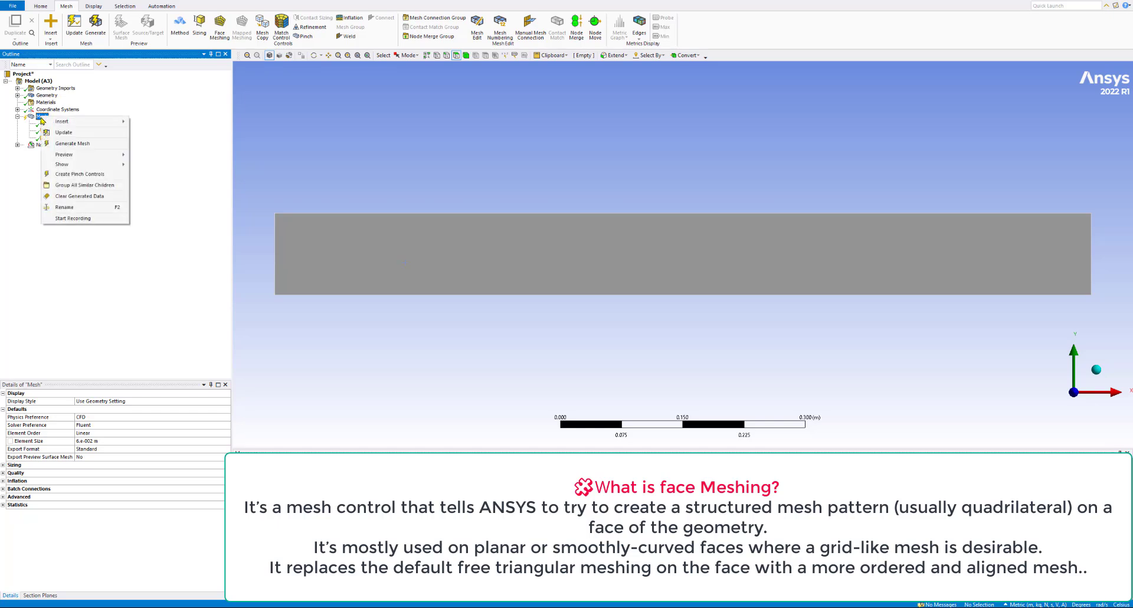
left_click(66, 144)
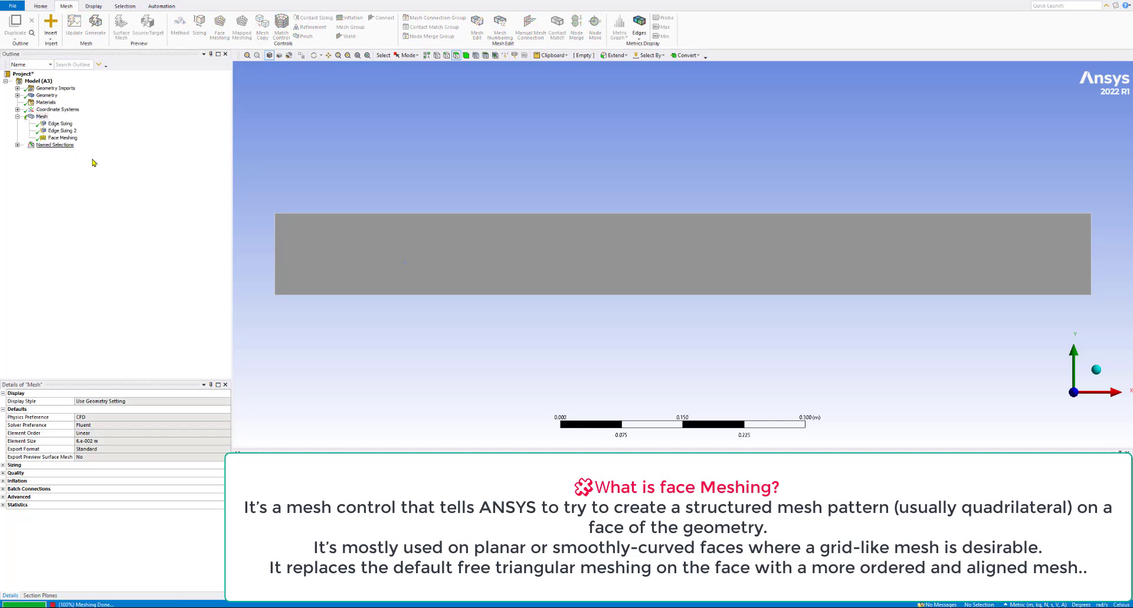
Step: Examine the generated plate mesh for uniform quadrilateral cells along its edges and across its face
left_click(355, 266)
left_click(1030, 211)
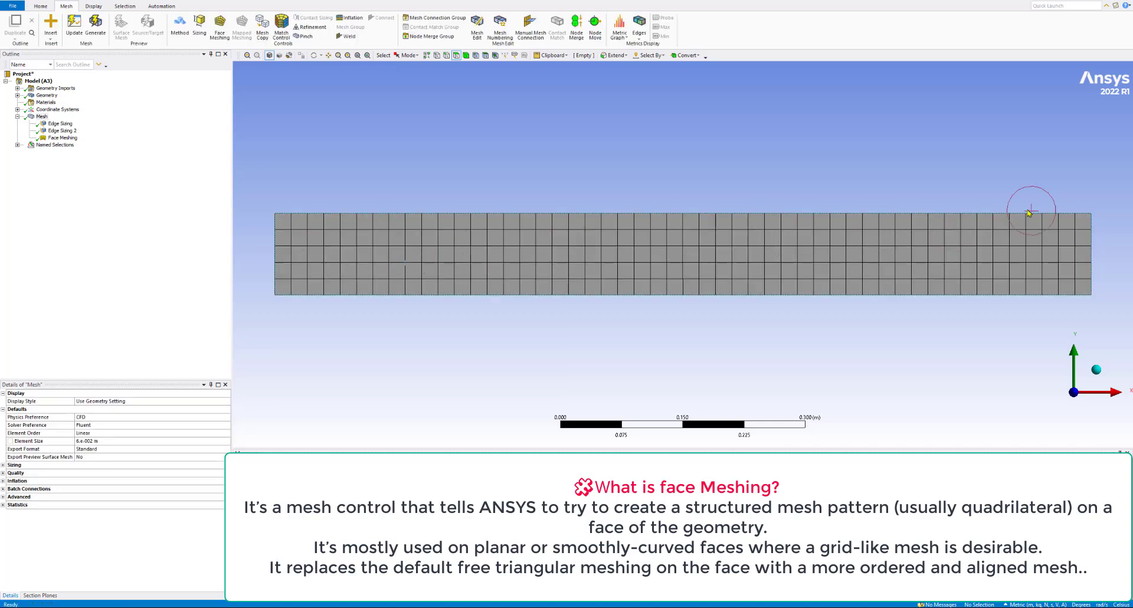
left_click(578, 237)
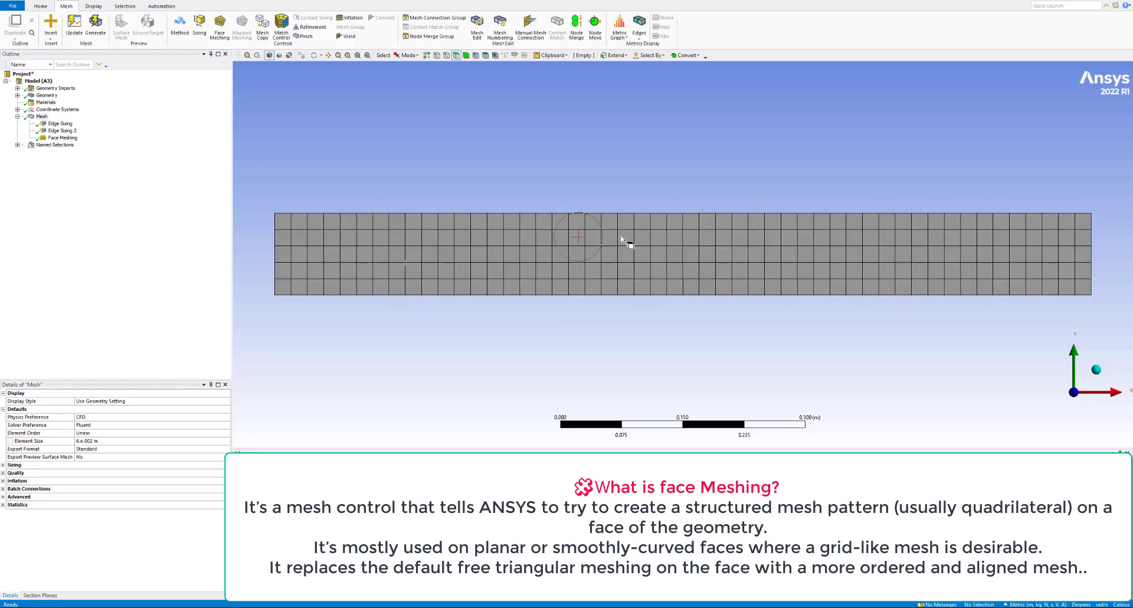
left_click(295, 234)
left_click(282, 234)
left_click(1039, 250)
left_click(734, 312)
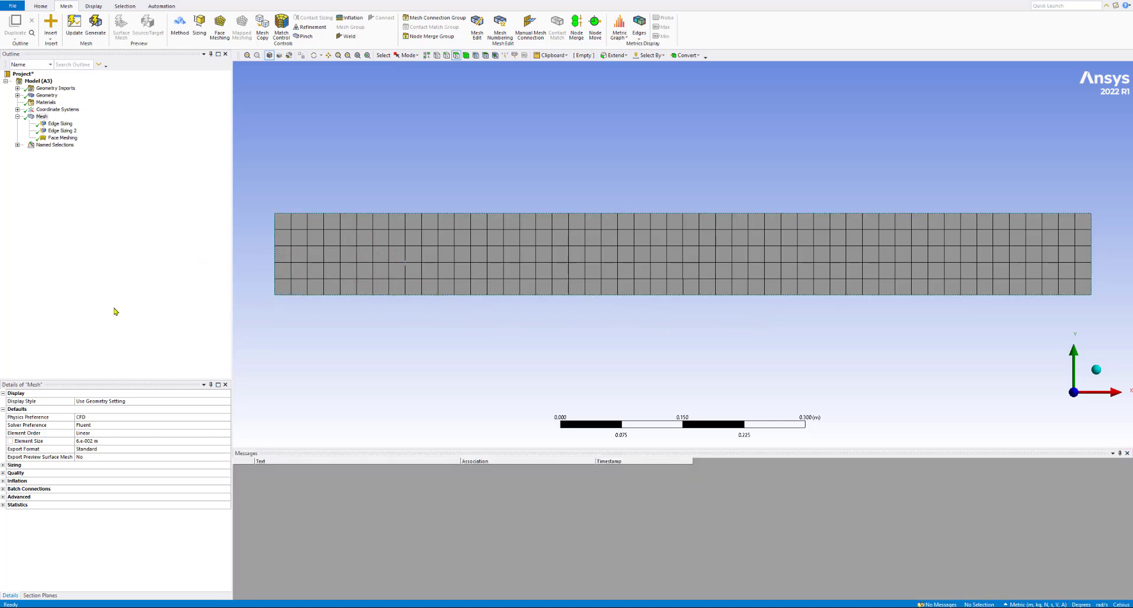
left_click(360, 233)
left_click(356, 205)
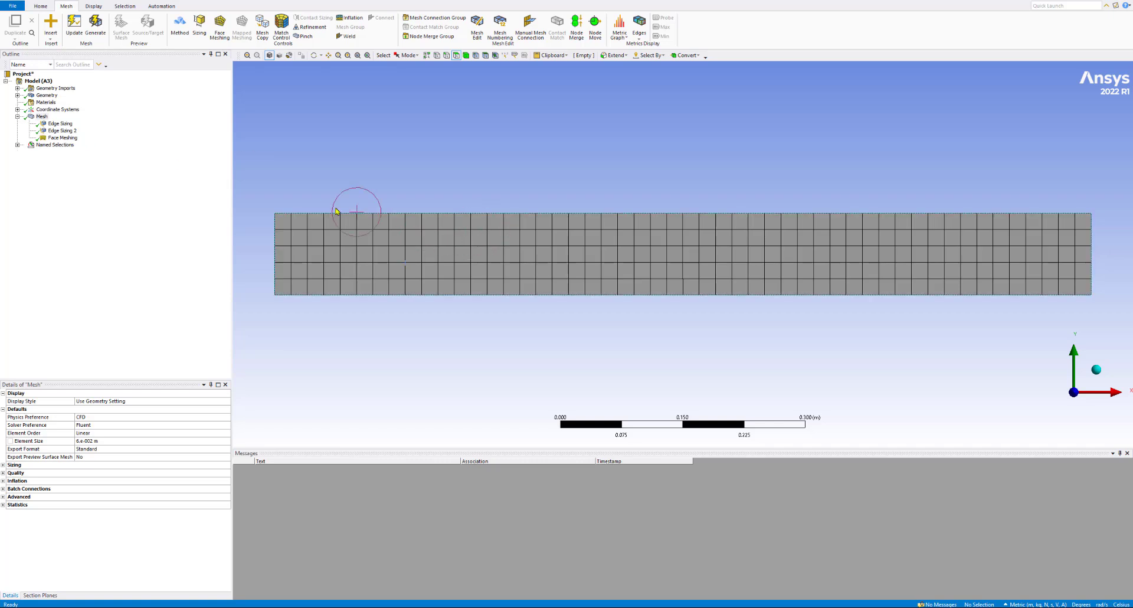
Step: Expand the named selections and review the command for inserting a new one
left_click(18, 145)
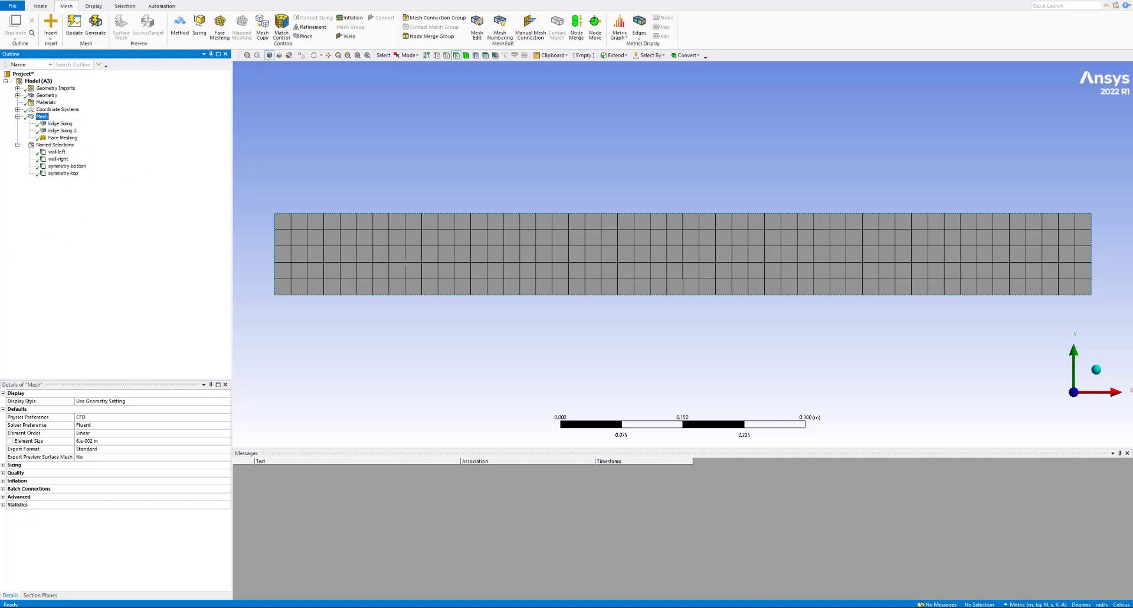
right_click(55, 146)
mouse_move(124, 150)
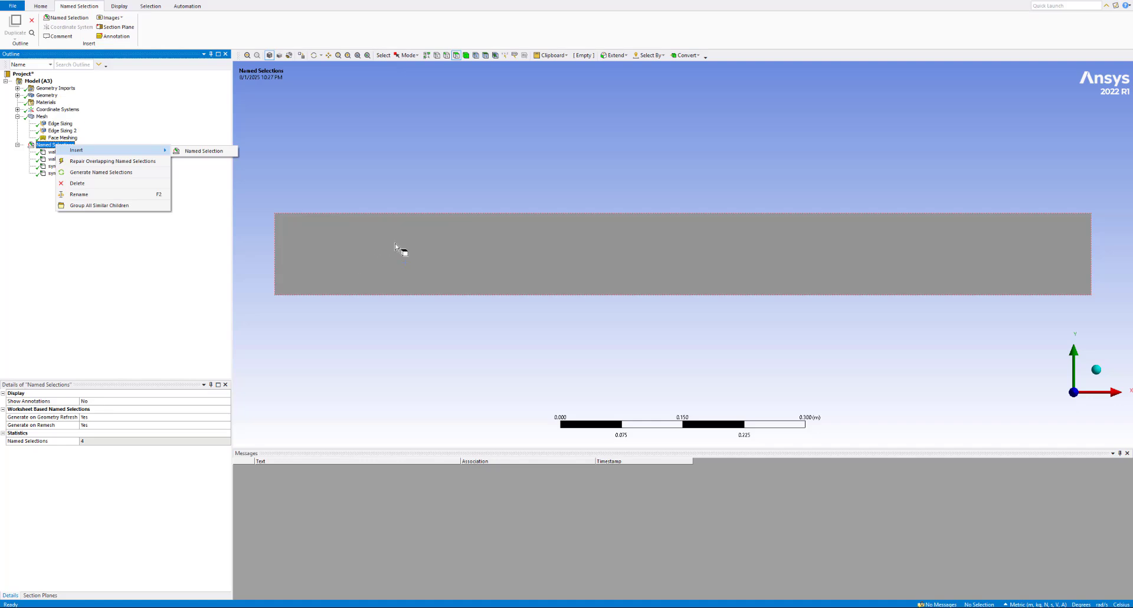
left_click(80, 280)
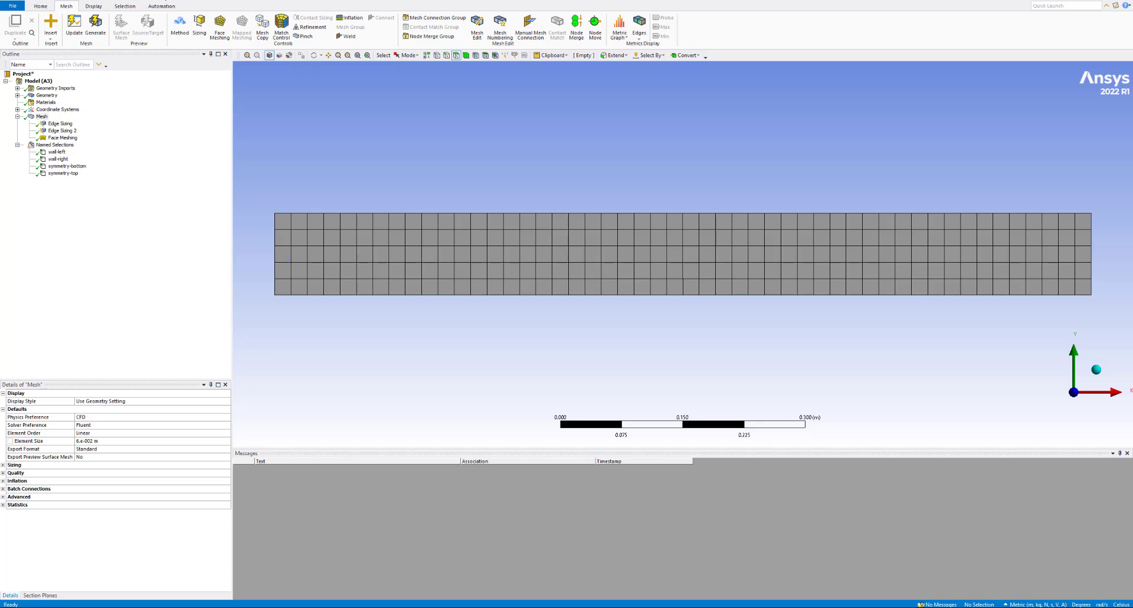
Step: Review the mesh's Update commands in Meshing and on the Mesh cell of the project schematic
right_click(41, 116)
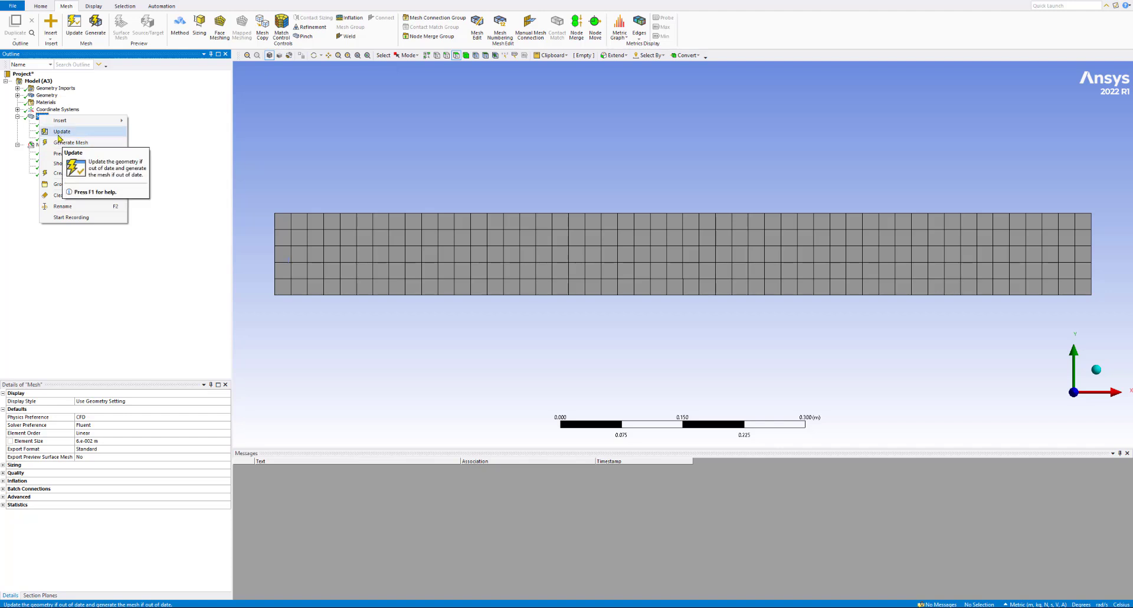
left_click(126, 275)
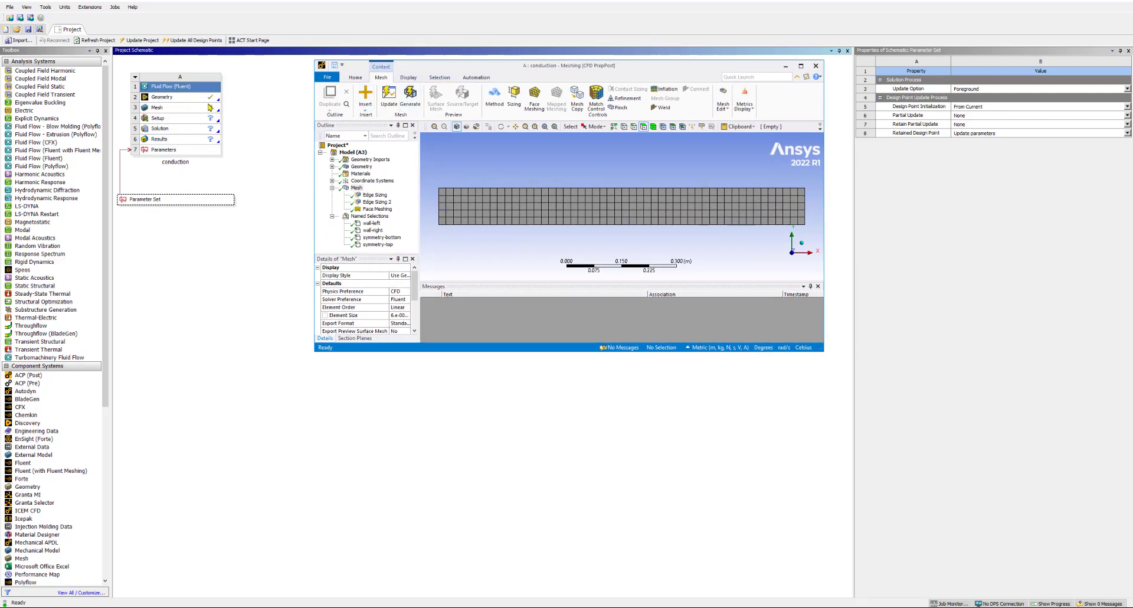
right_click(354, 189)
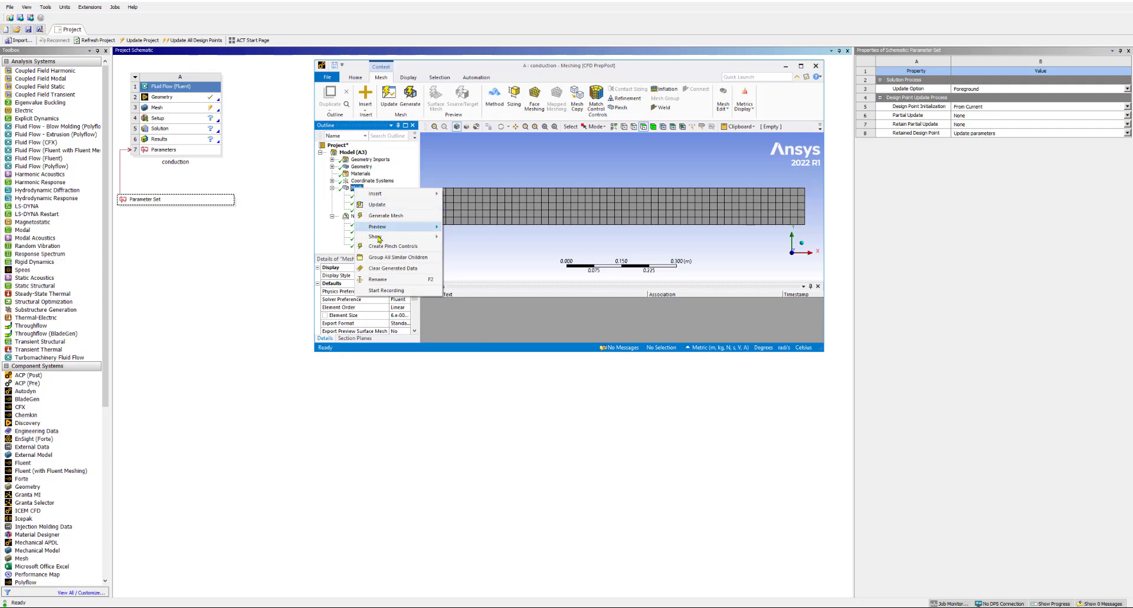
left_click(643, 71)
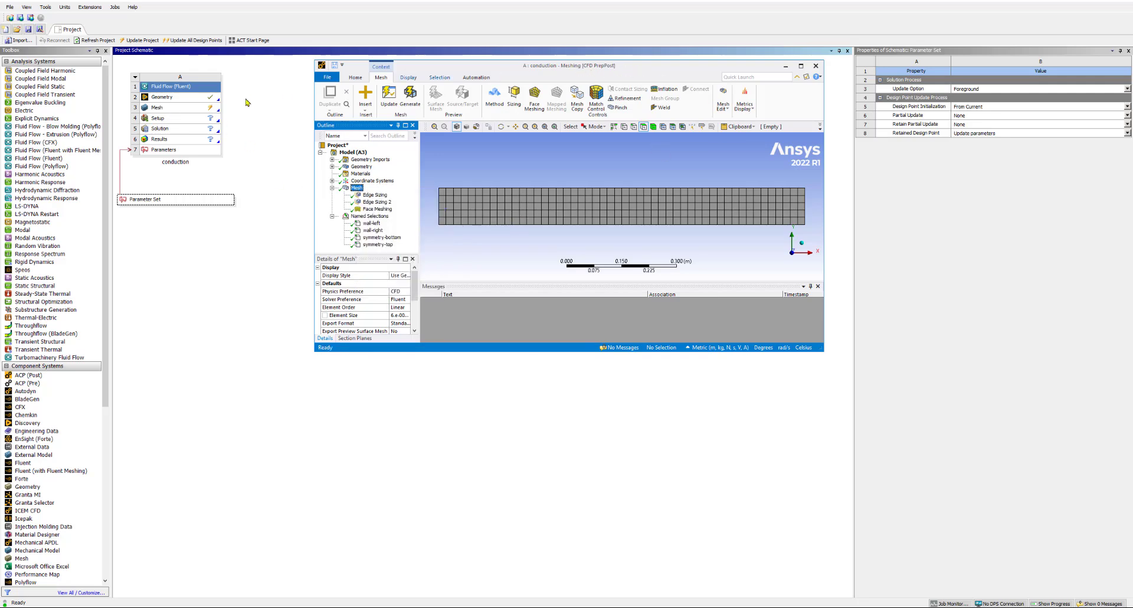
left_click(190, 111)
right_click(190, 112)
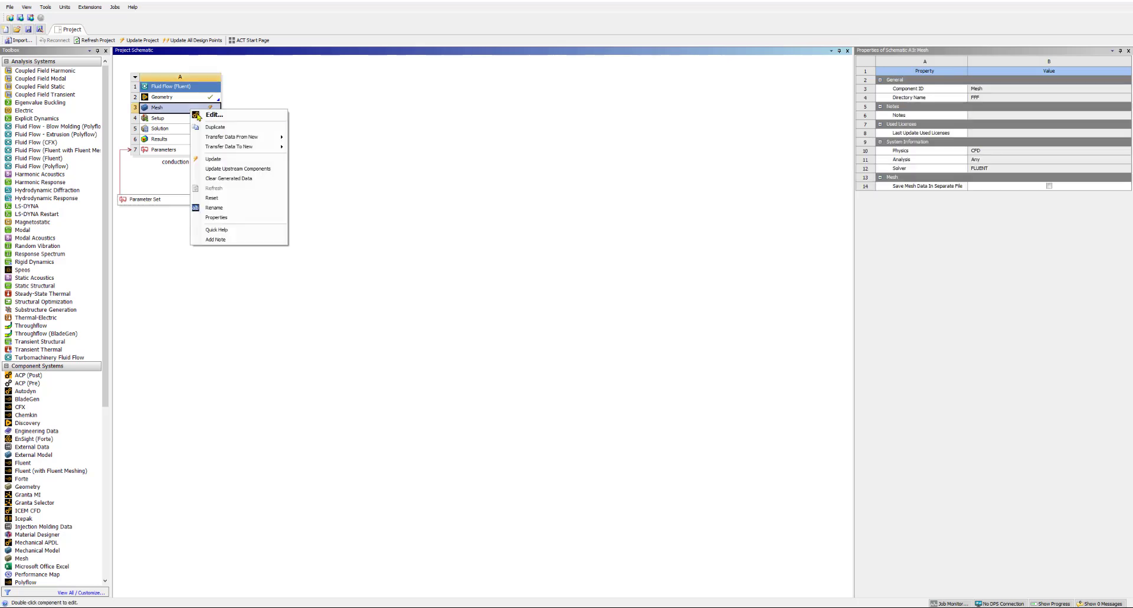
left_click(212, 160)
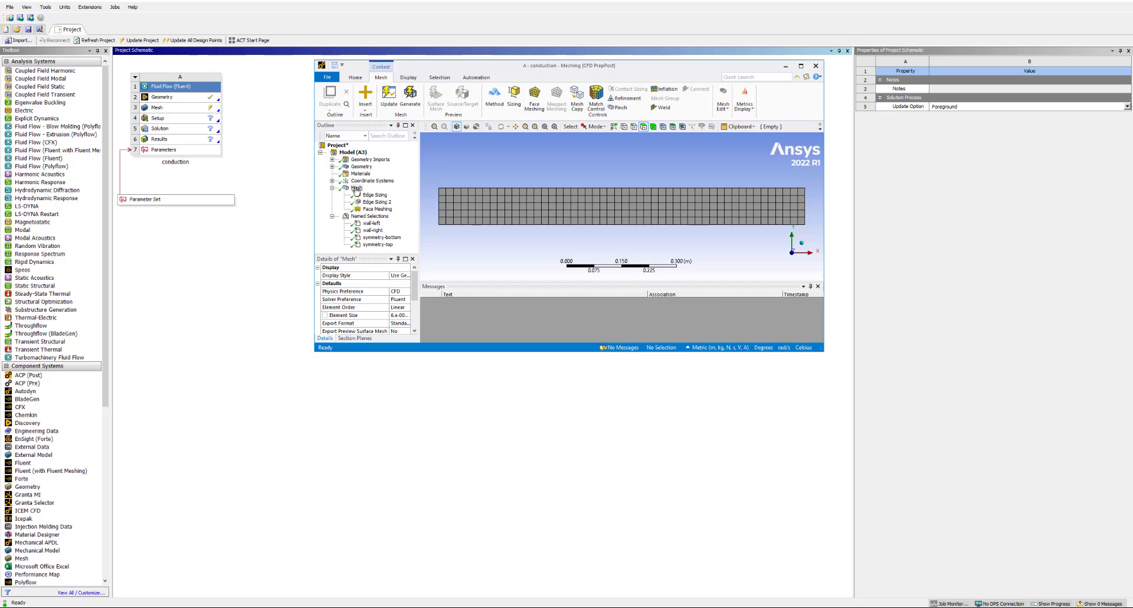
Step: Update the mesh from the Meshing outline to translate it for Fluent, and dismiss the notification
right_click(356, 189)
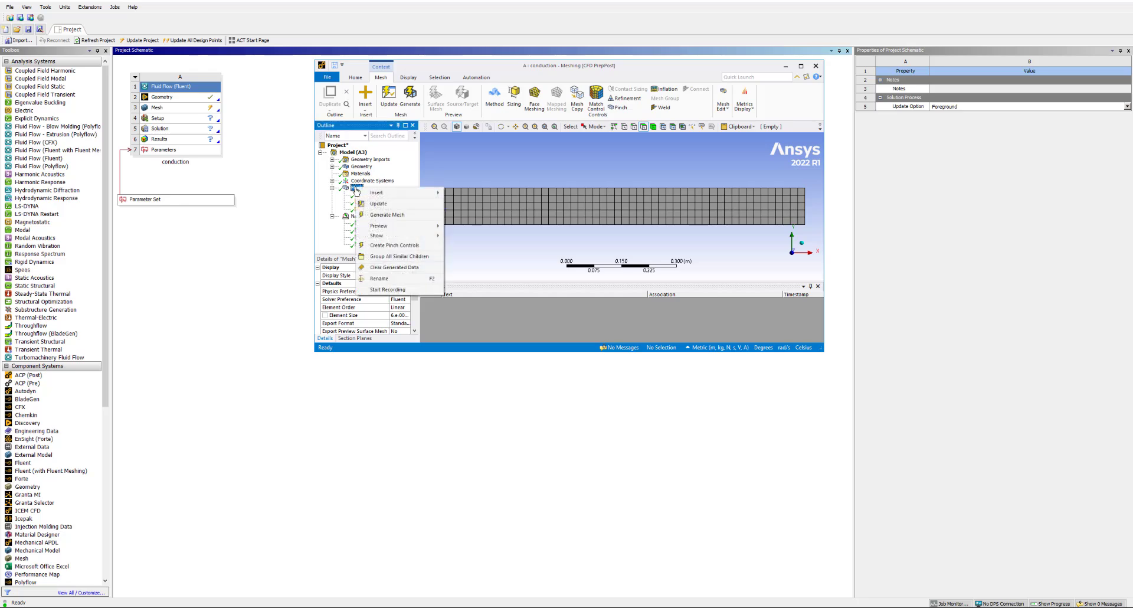
left_click(376, 214)
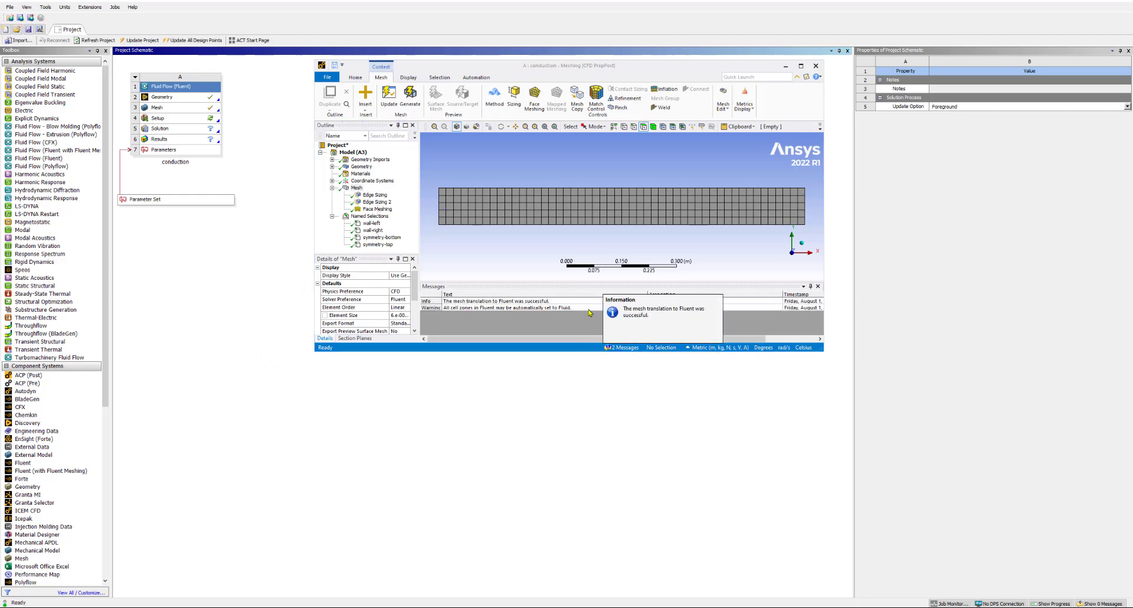
left_click(672, 317)
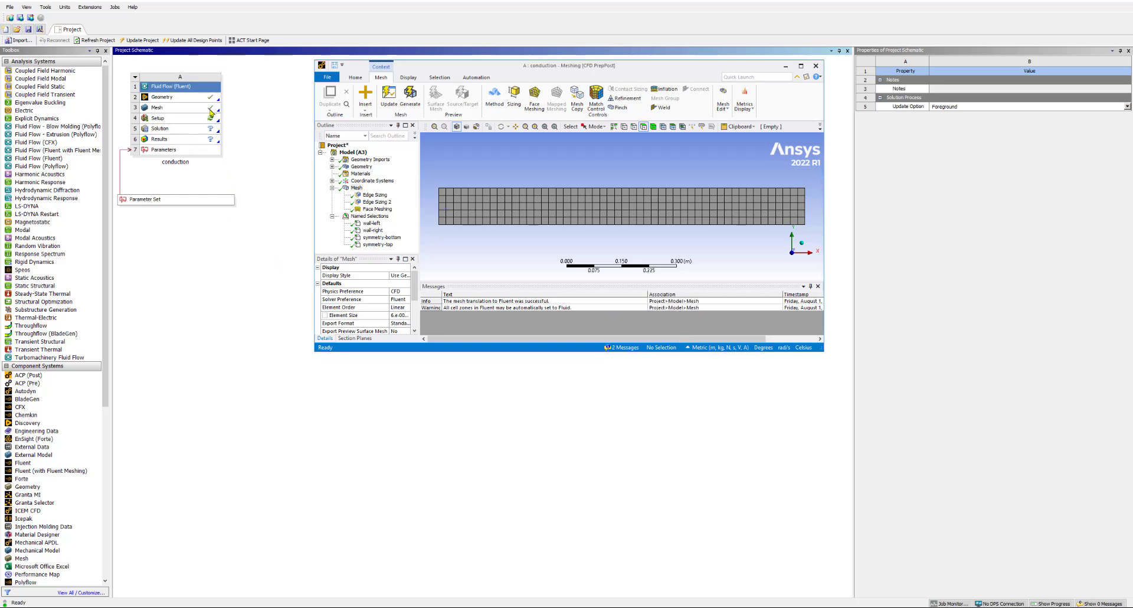
Step: Close the Meshing window and save the Workbench project
left_click(817, 67)
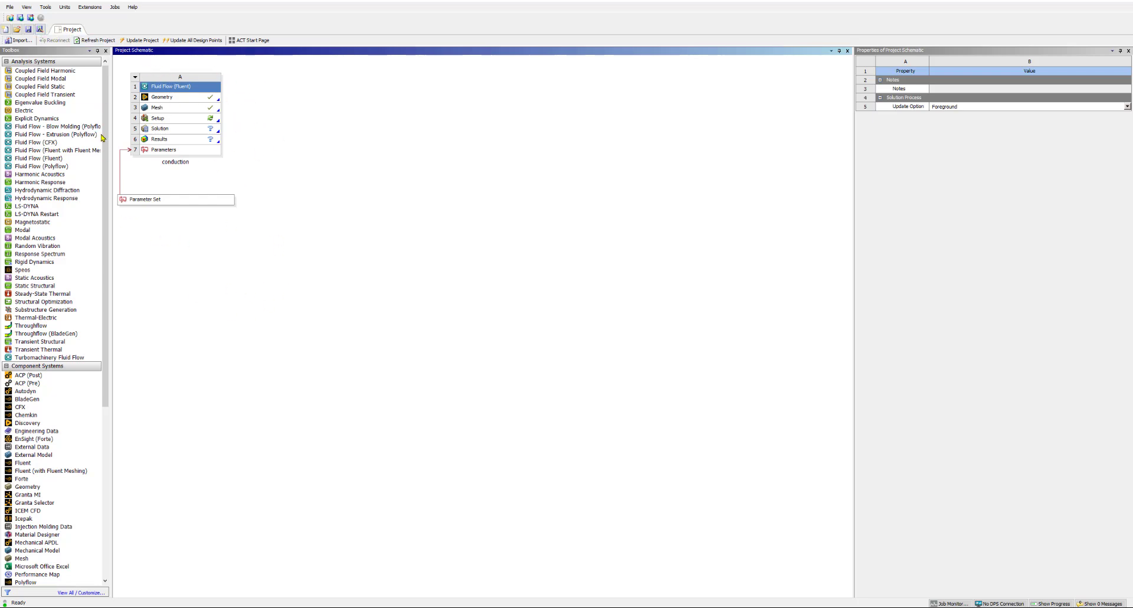
left_click(28, 30)
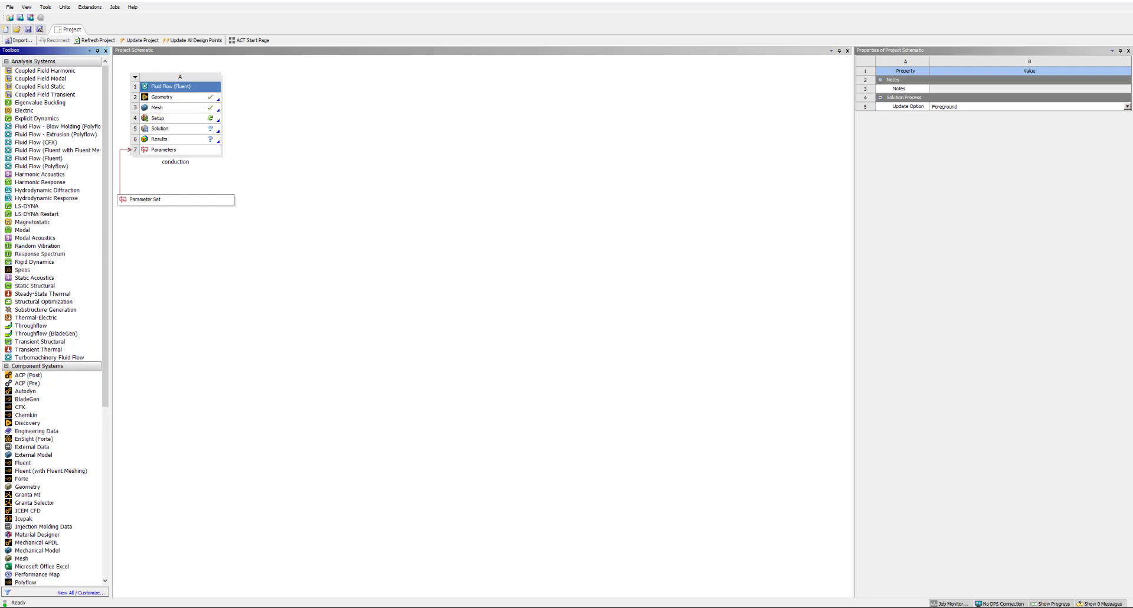
Step: Switch to File Explorer and browse conduction_files, dp0, FFF and MECH to locate the exported mesh file, then return to Workbench
left_click_drag(0, 208, 591, 193)
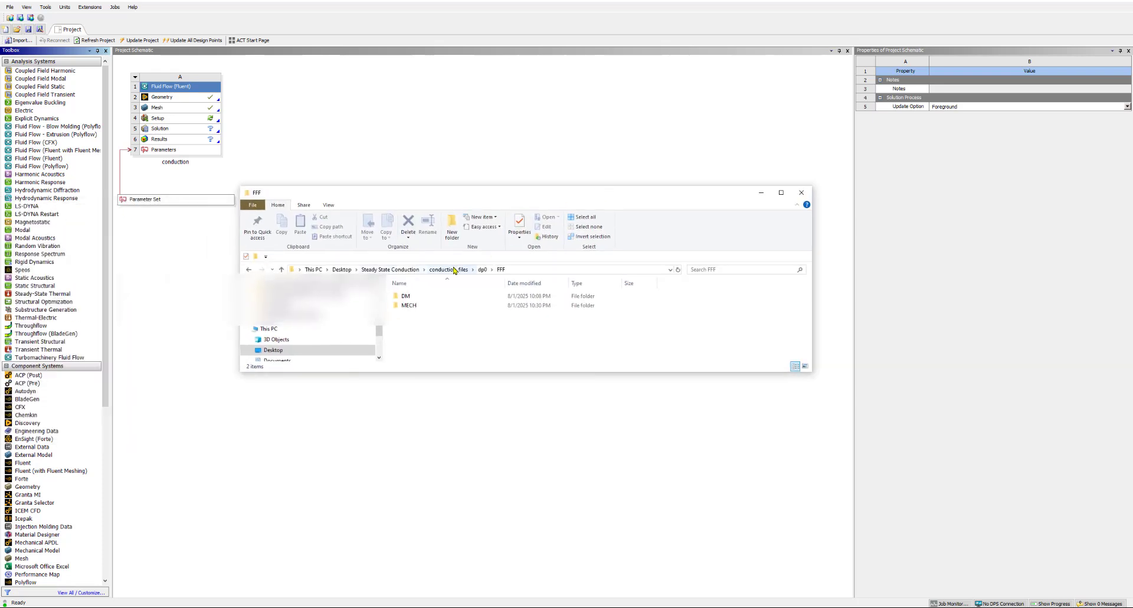
left_click(482, 269)
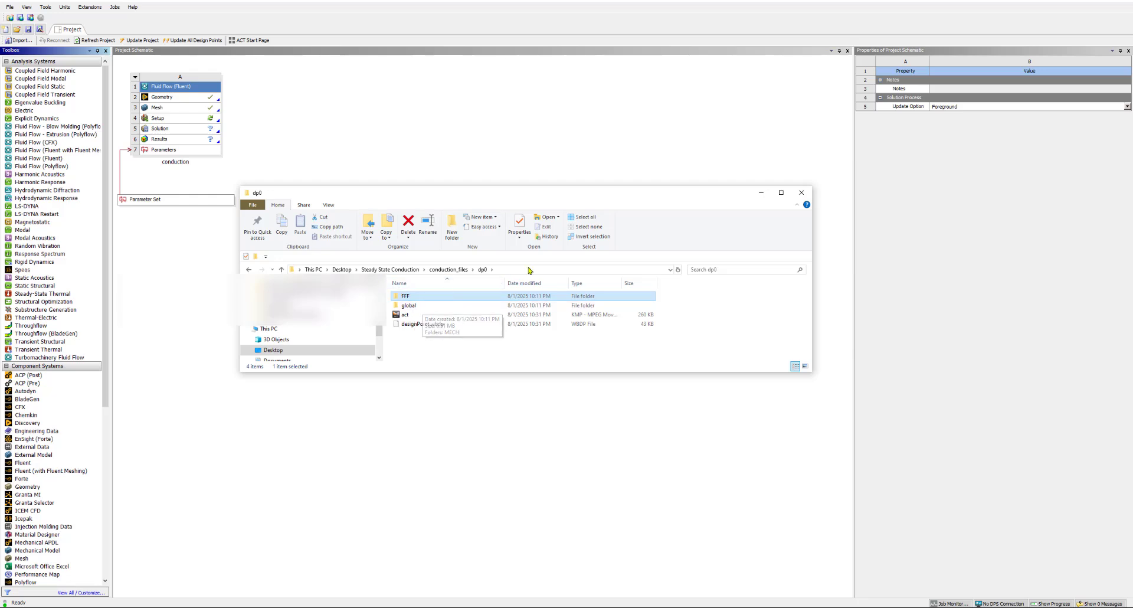
double_click(405, 298)
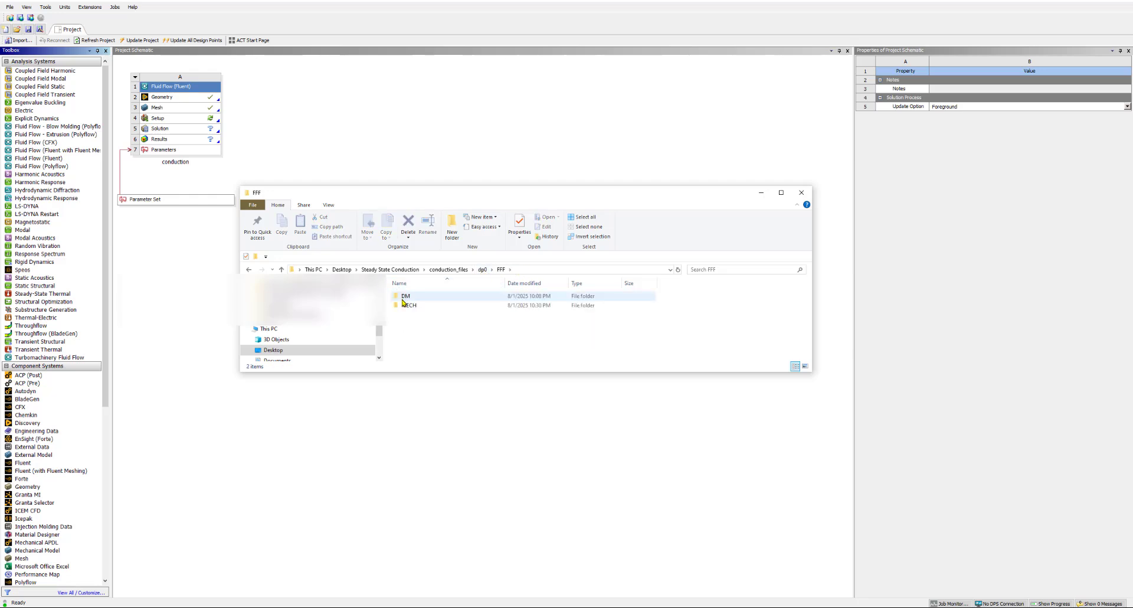
left_click(407, 307)
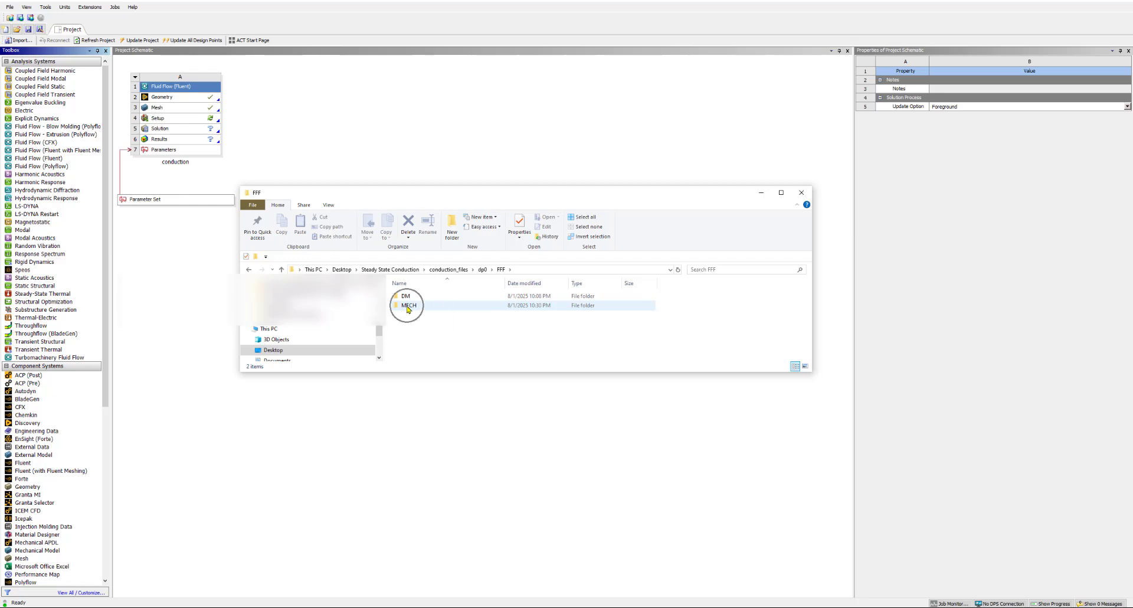
left_click(406, 307)
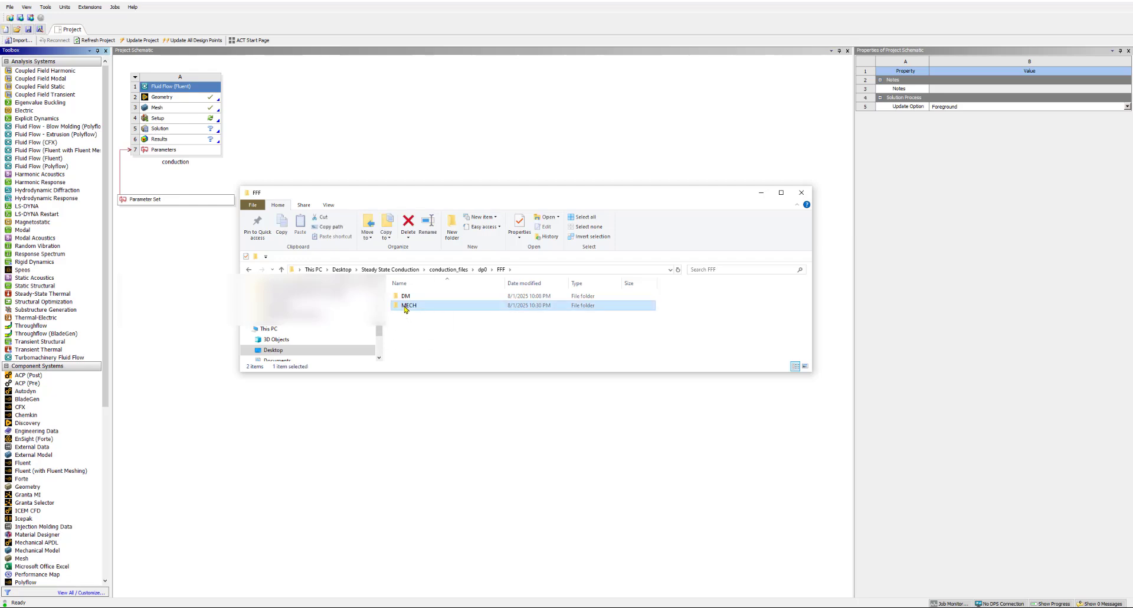
double_click(406, 307)
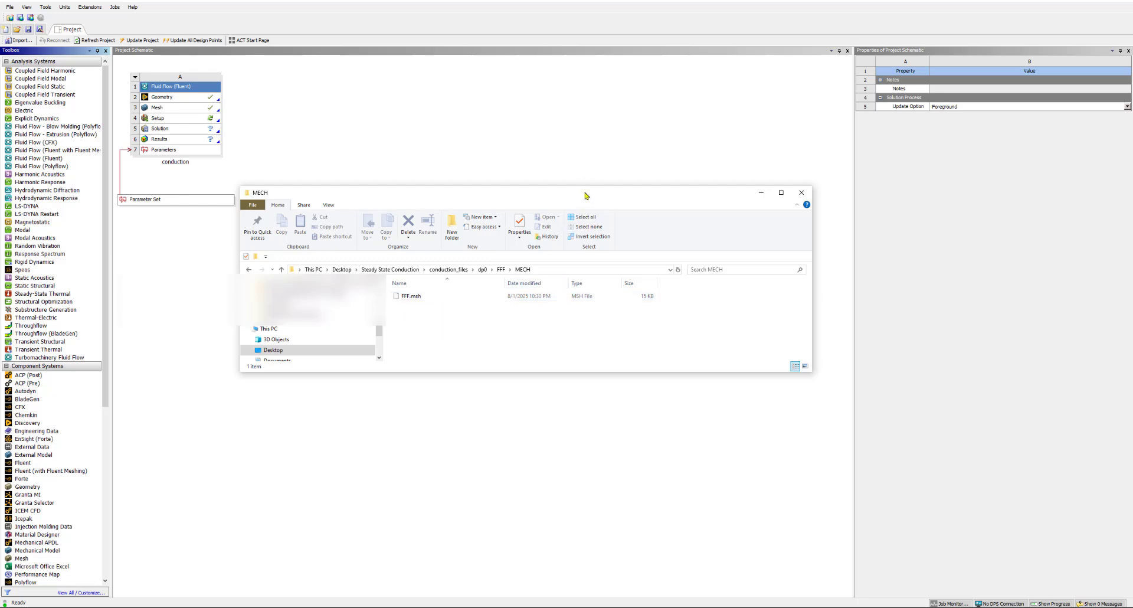
left_click_drag(586, 195, 0, 222)
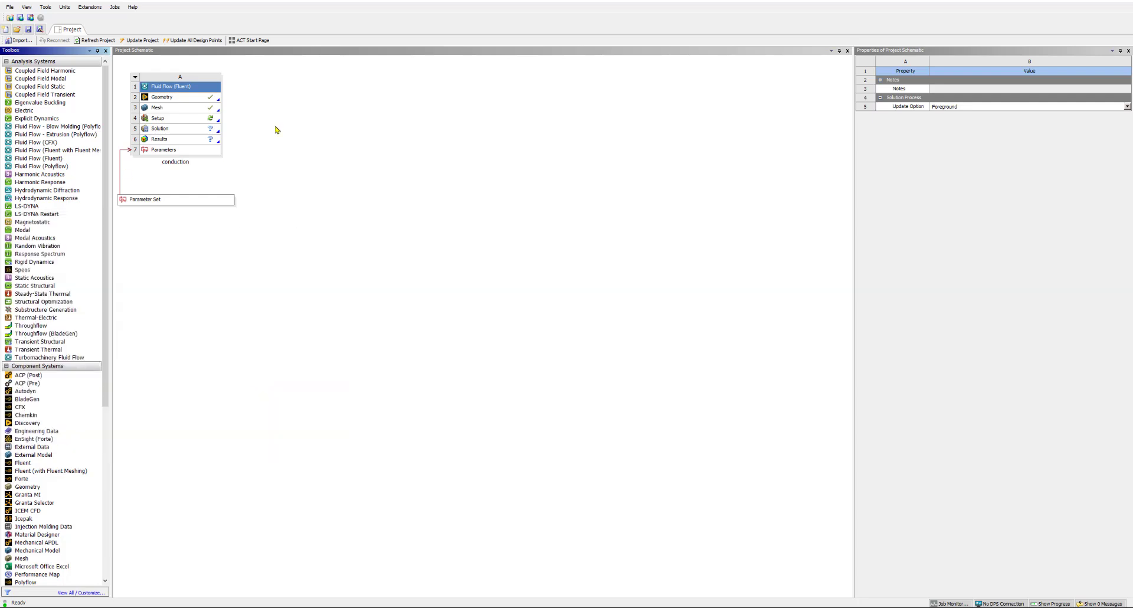
Step: Open the Fluent Flow system's Setup cell for editing to bring up the Fluent Launcher
left_click(157, 226)
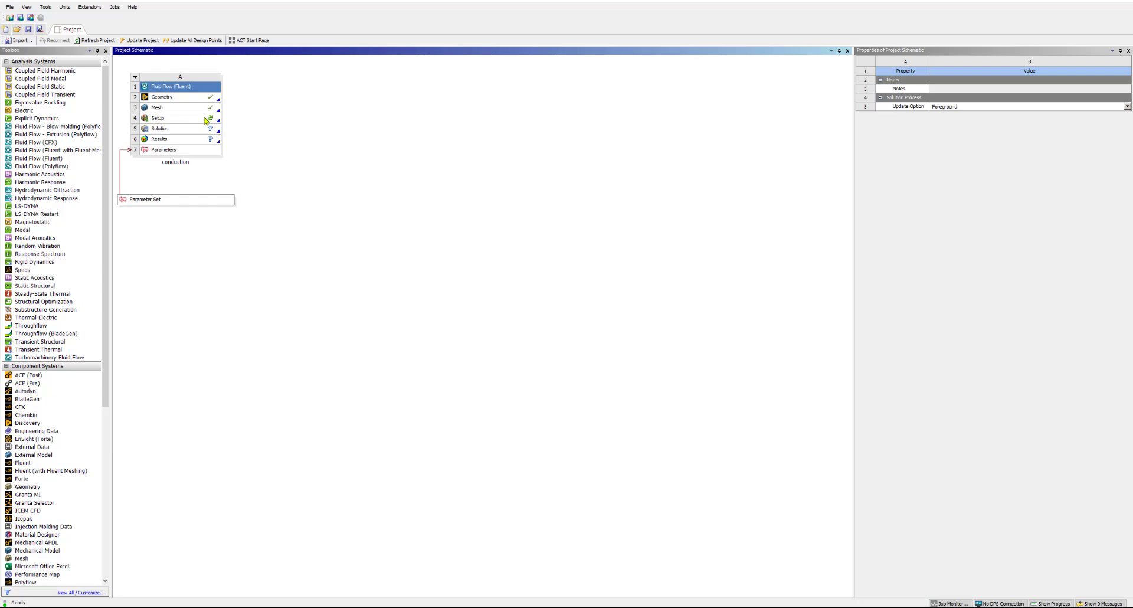
left_click(198, 121)
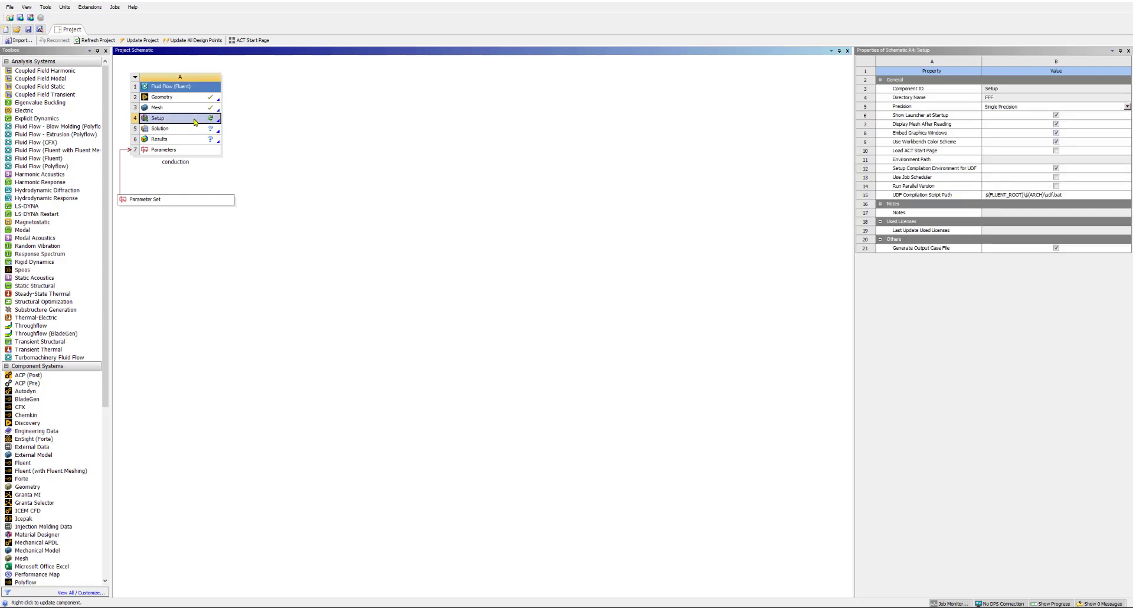
right_click(195, 122)
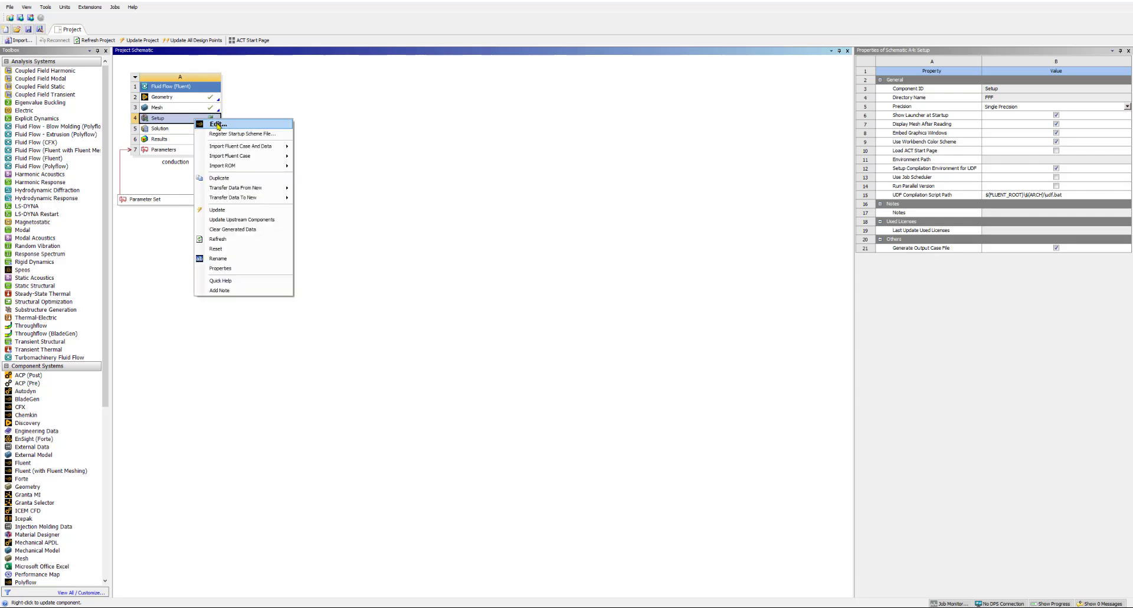
left_click(218, 124)
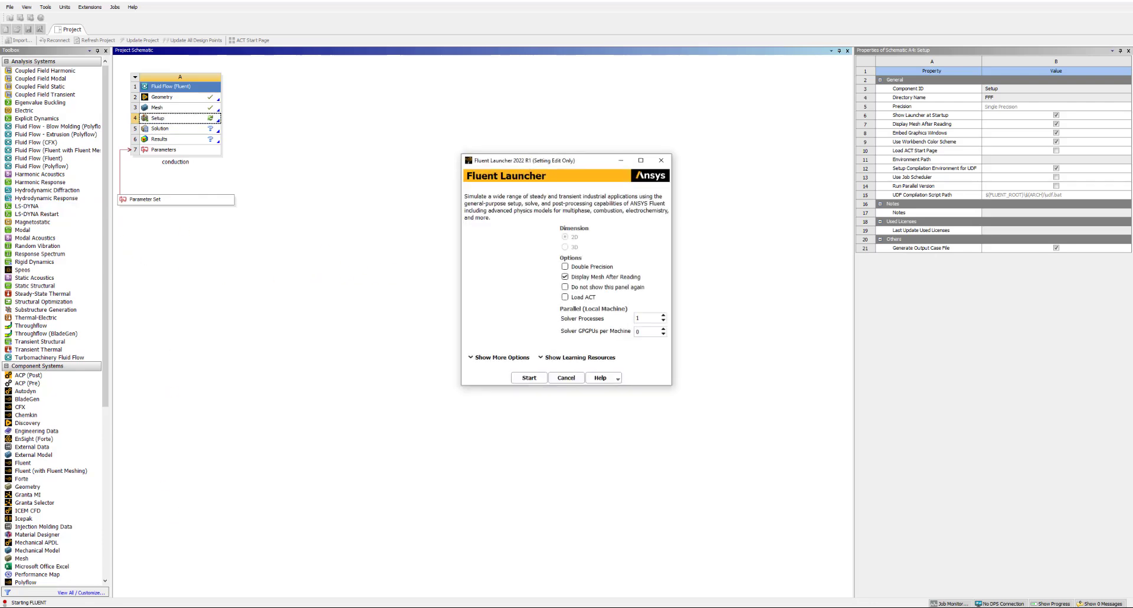
Step: Enable Double Precision in the Fluent Launcher and start Fluent
left_click_drag(565, 165, 420, 167)
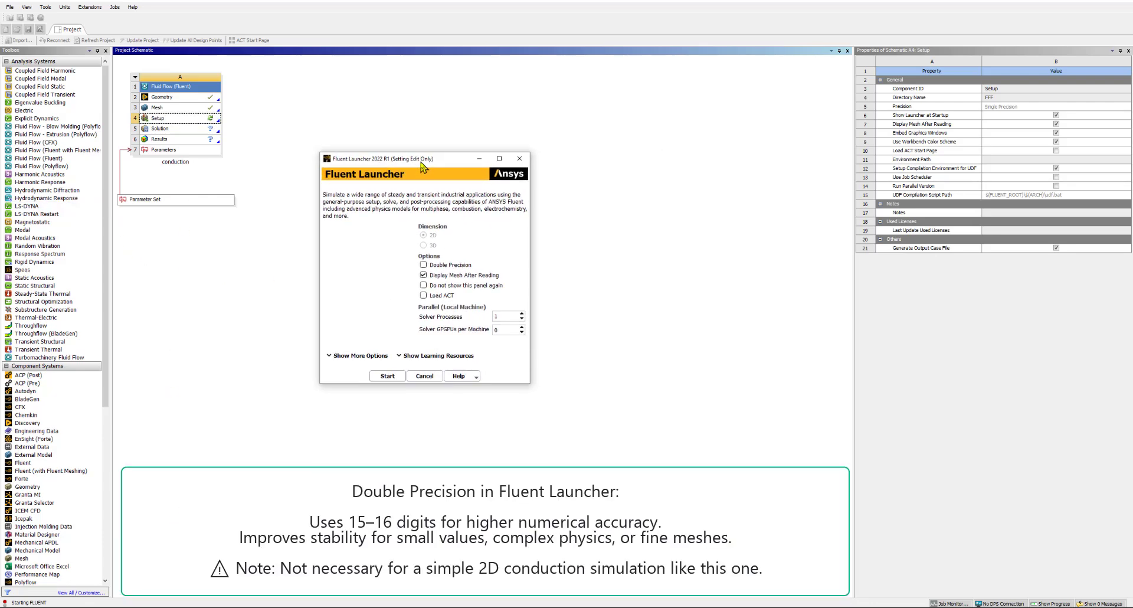
left_click(424, 265)
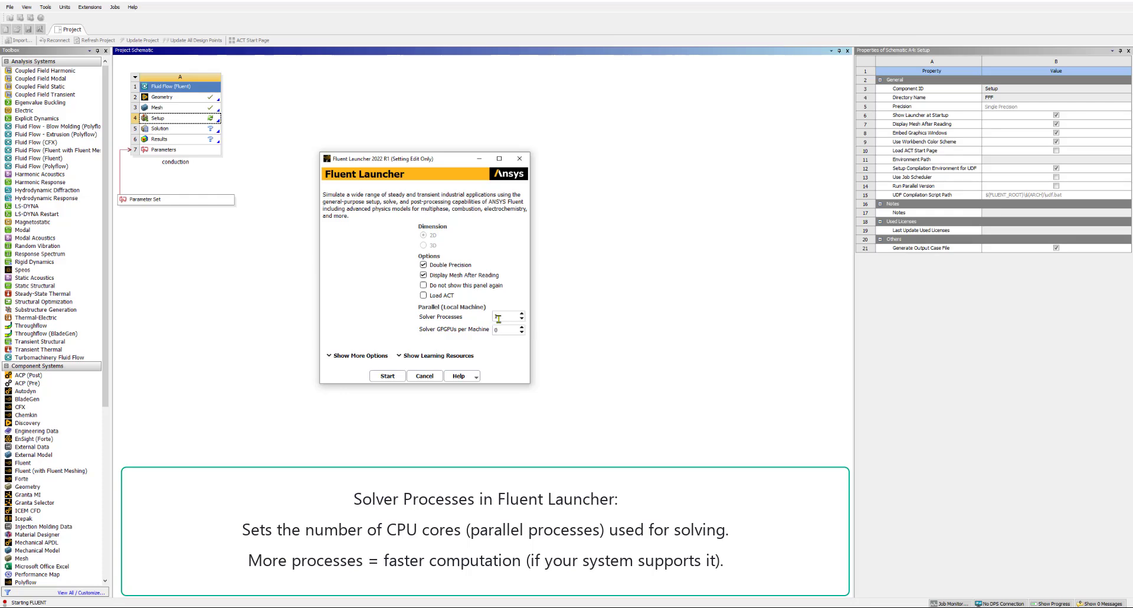
left_click(388, 377)
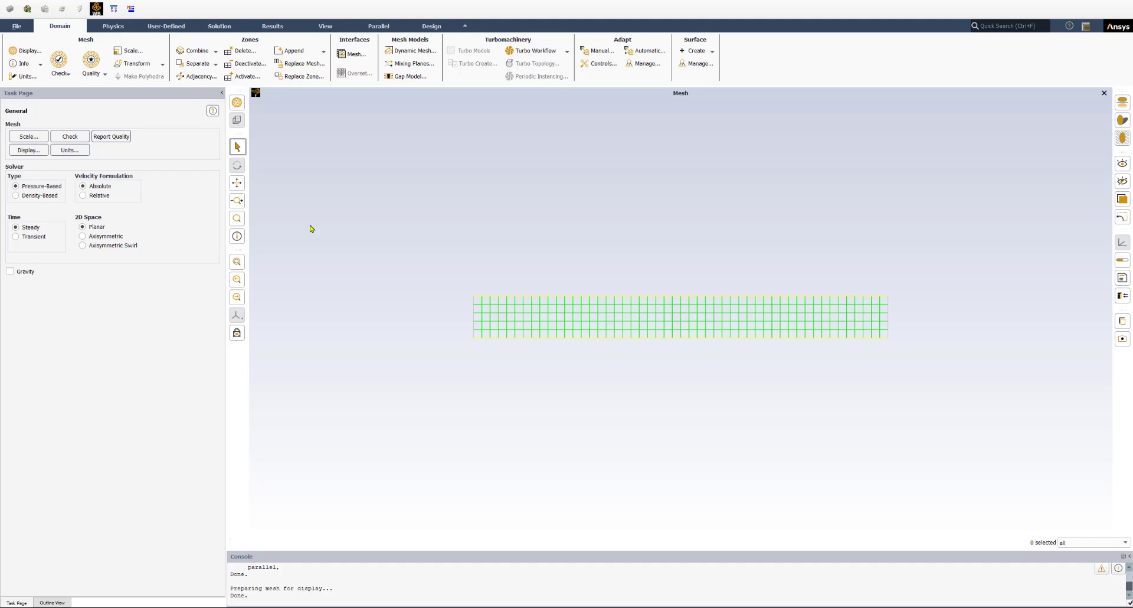
Step: Narrow the Task Page pane and open the Fluent Preferences
scroll(631, 327, "up", 2)
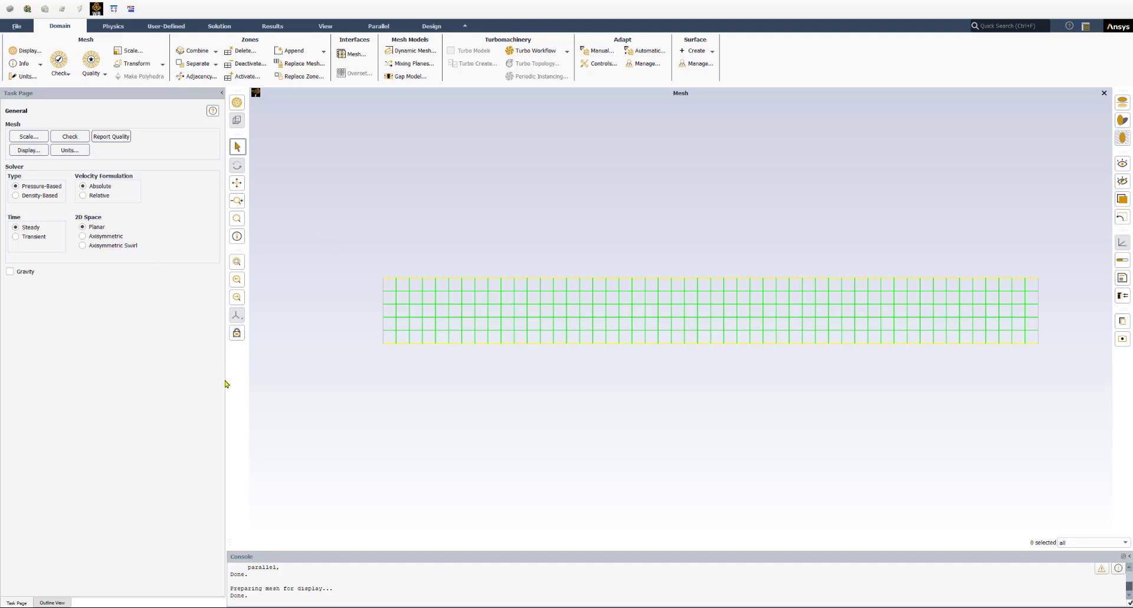
left_click_drag(225, 384, 116, 384)
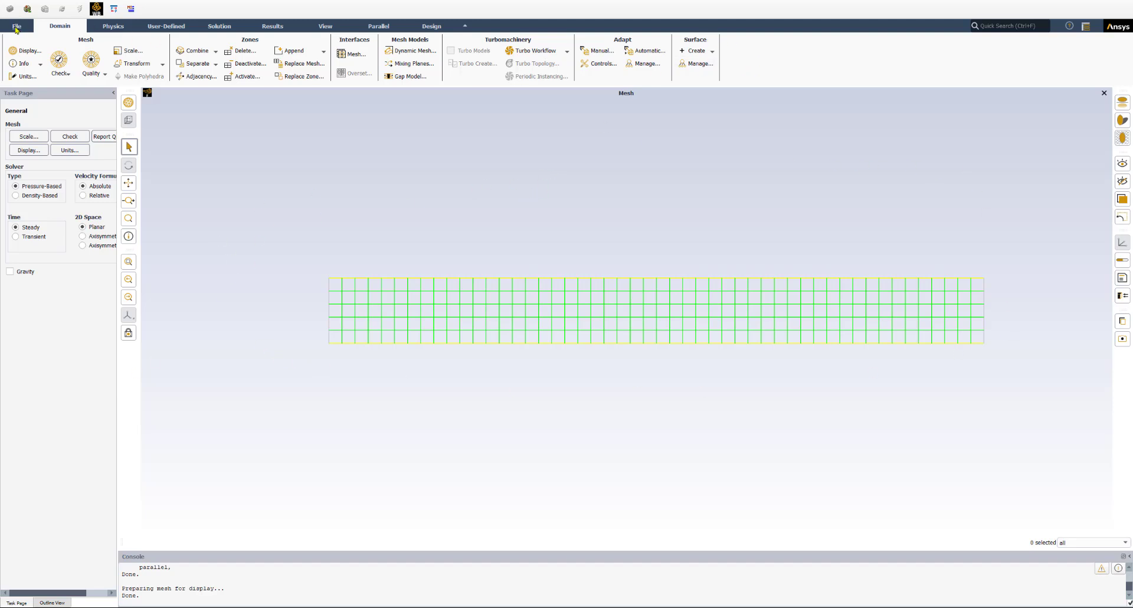
left_click(18, 27)
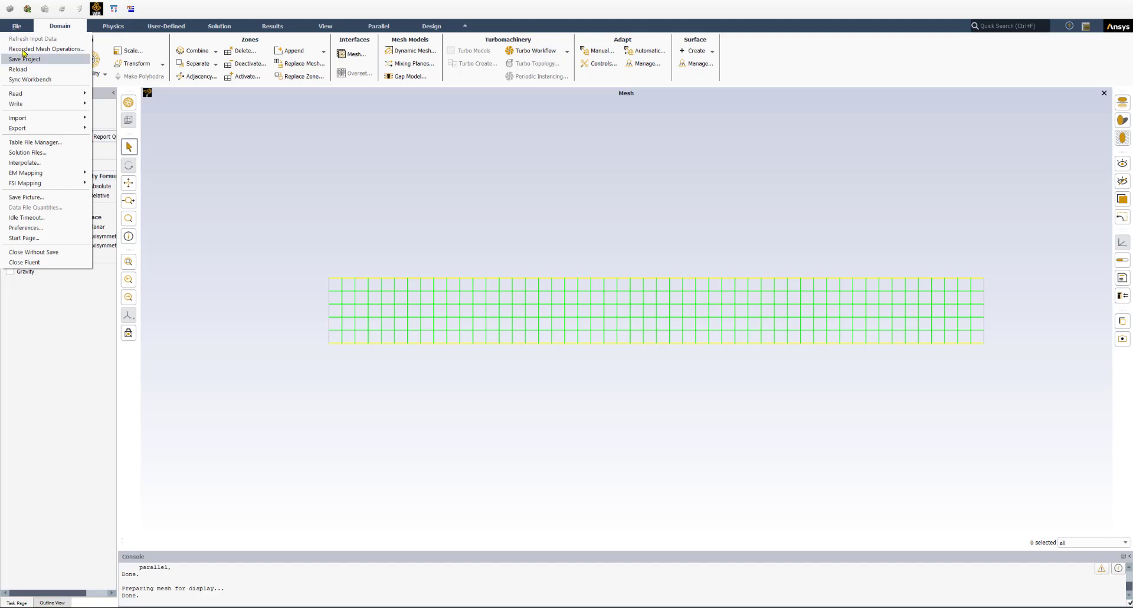
left_click(30, 229)
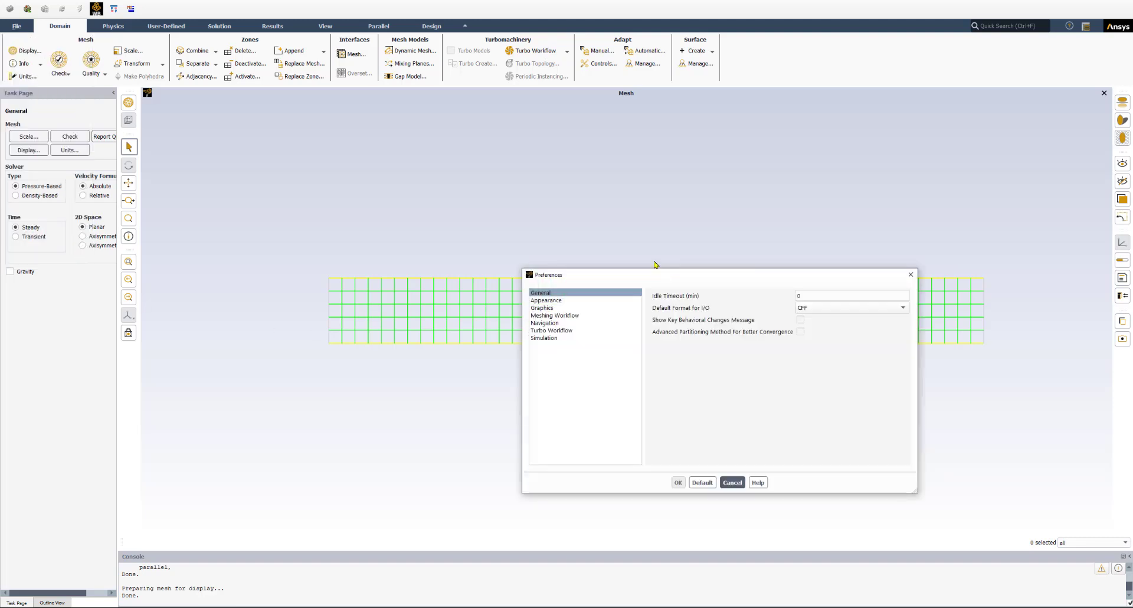
left_click_drag(641, 277, 279, 152)
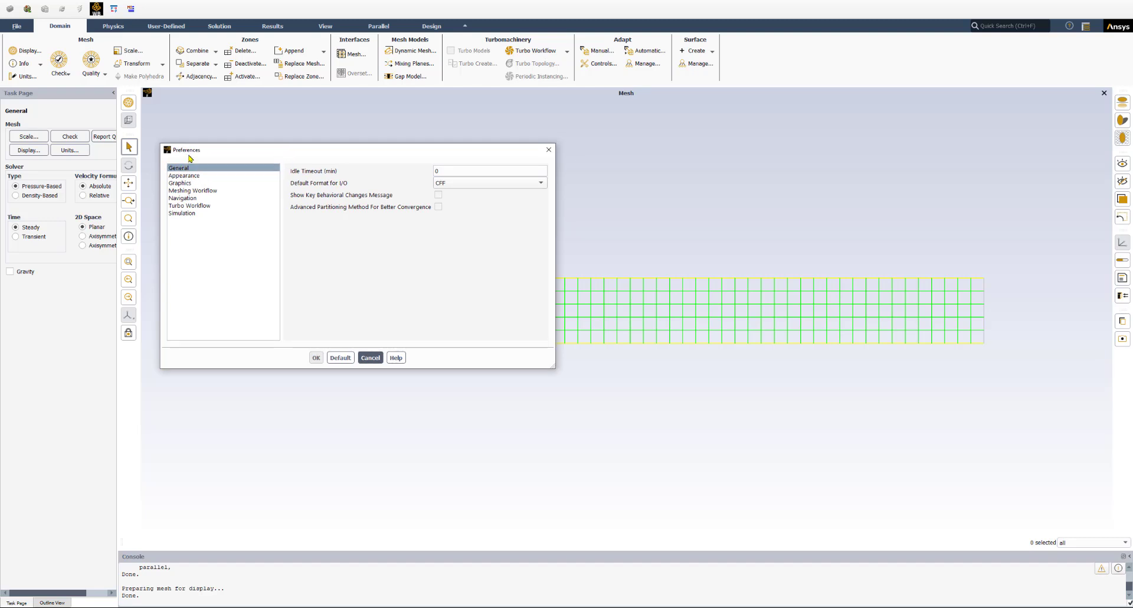
left_click(16, 28)
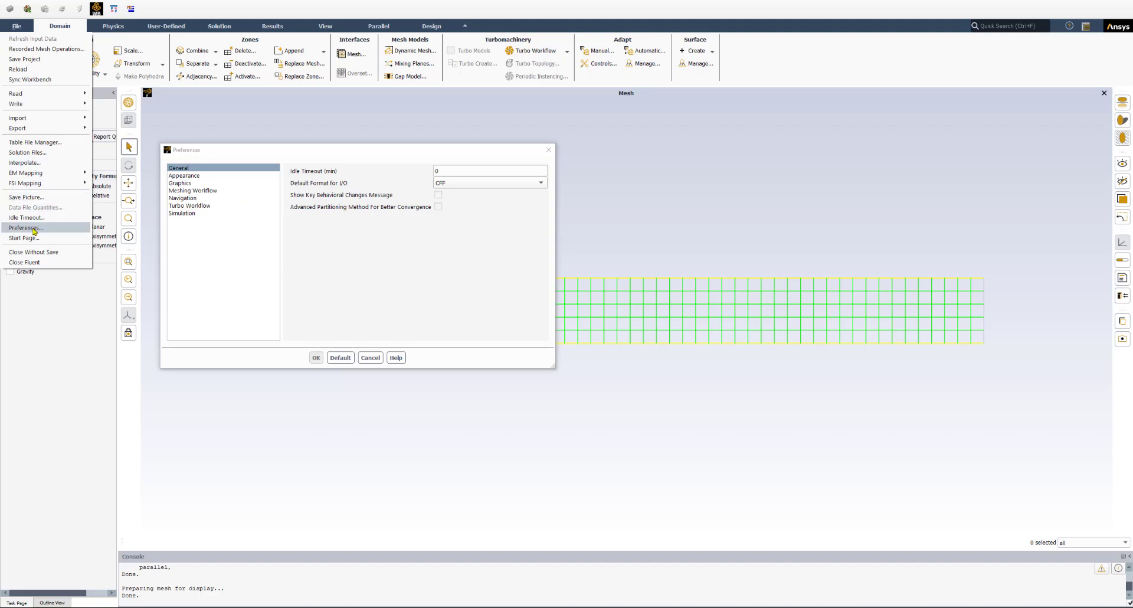
left_click(199, 153)
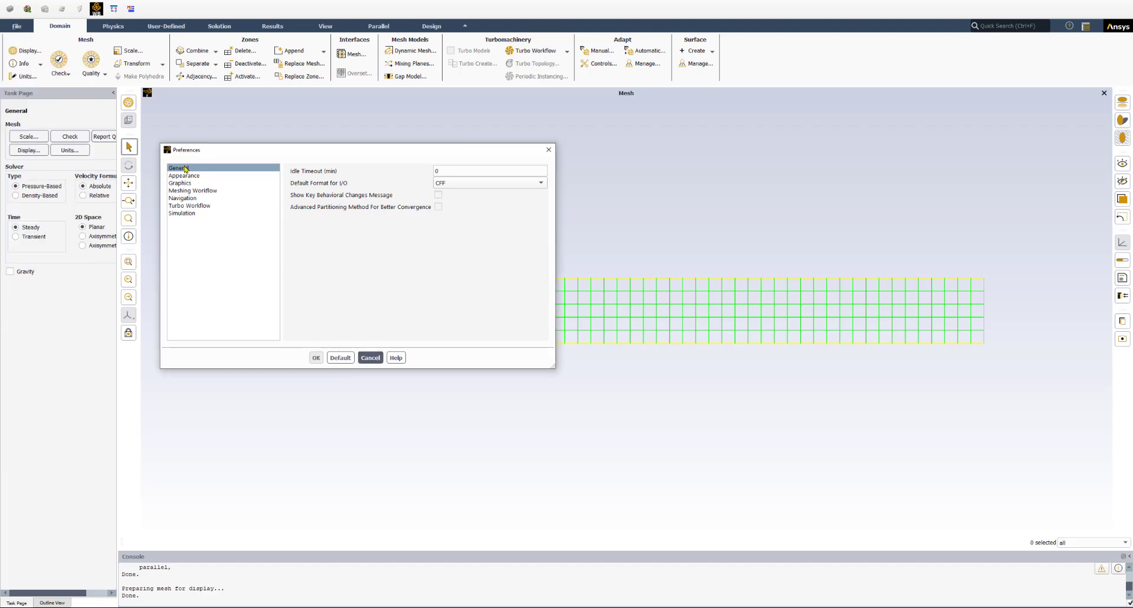
Step: Set the color theme to Dark in the Appearance preferences and apply the change
left_click(180, 176)
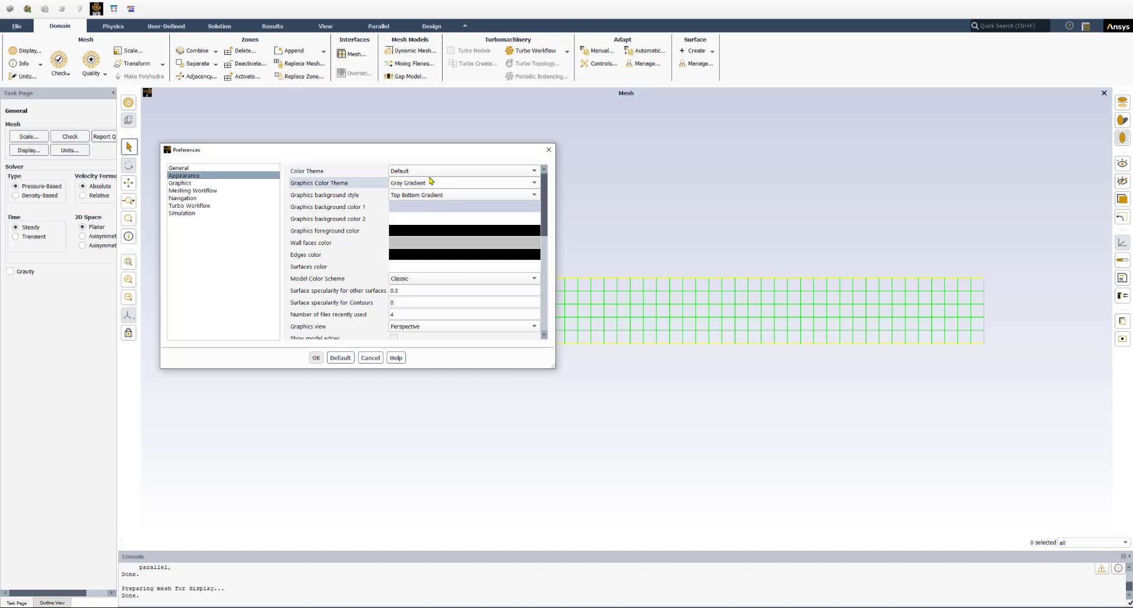
left_click(408, 171)
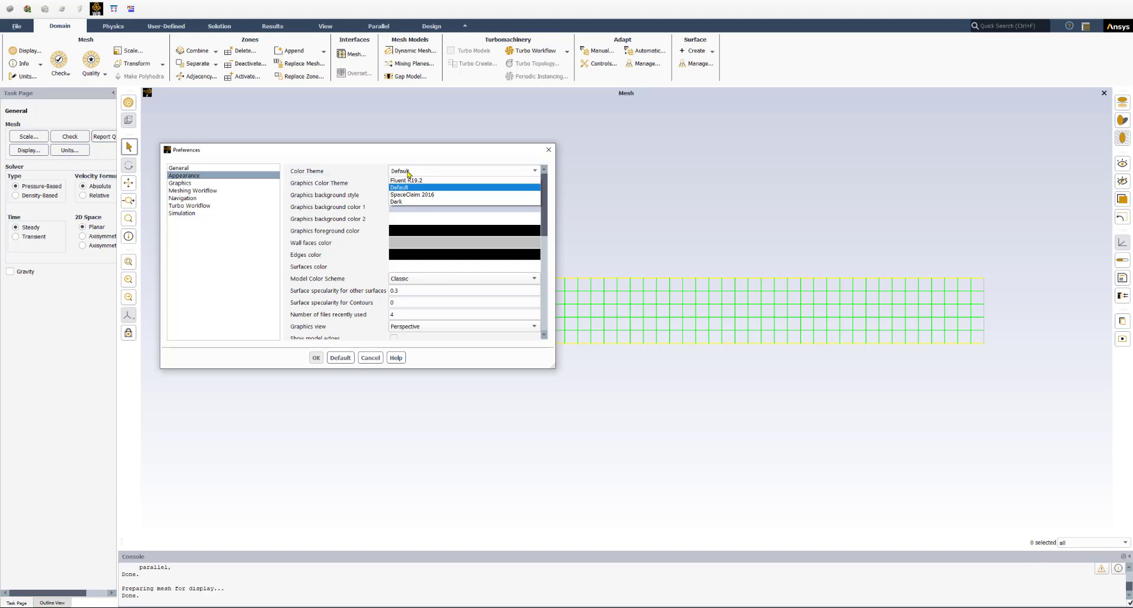
left_click(398, 202)
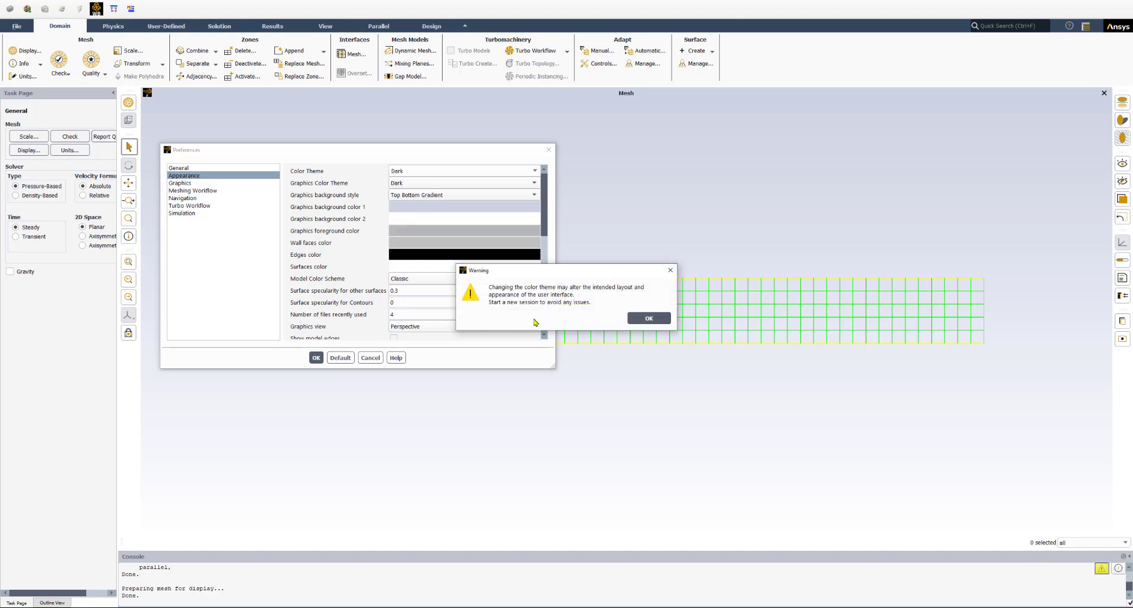
left_click(648, 319)
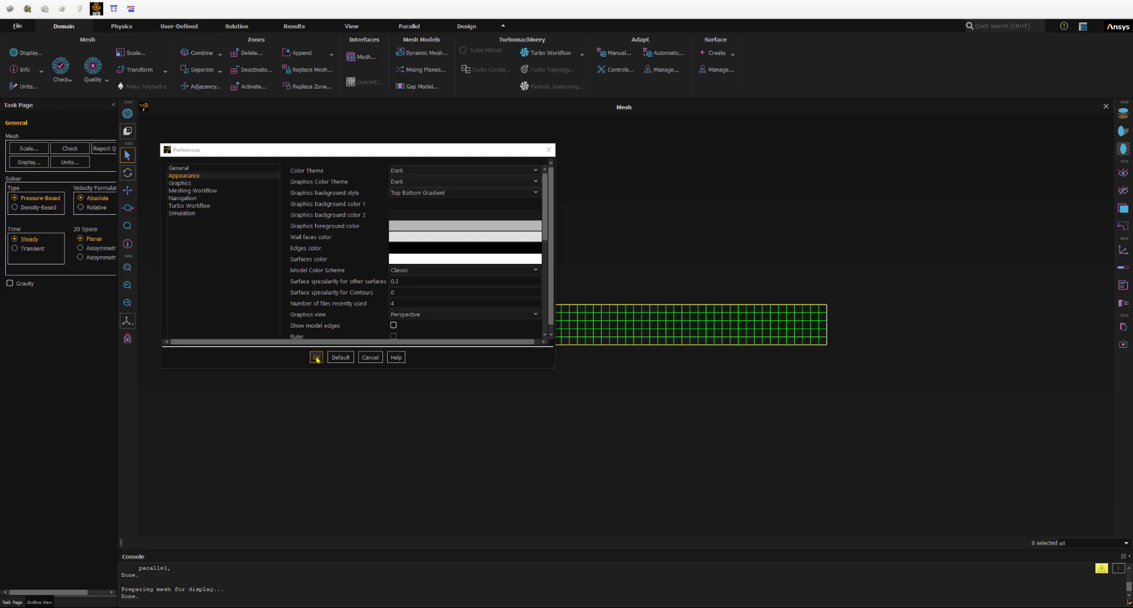
left_click(316, 358)
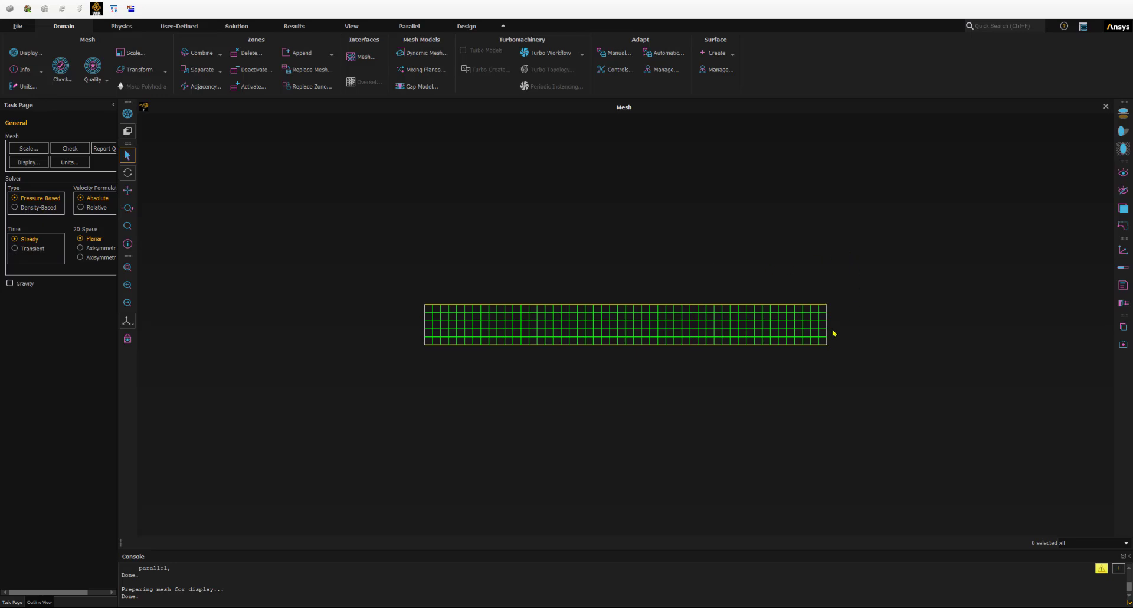
scroll(543, 304, "up", 2)
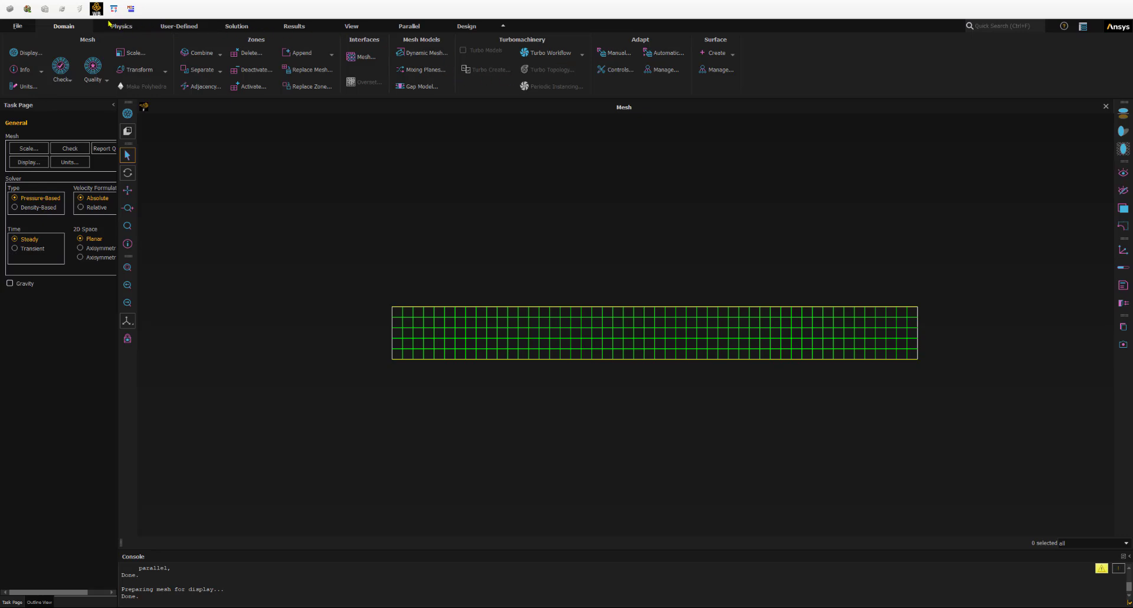
left_click(285, 26)
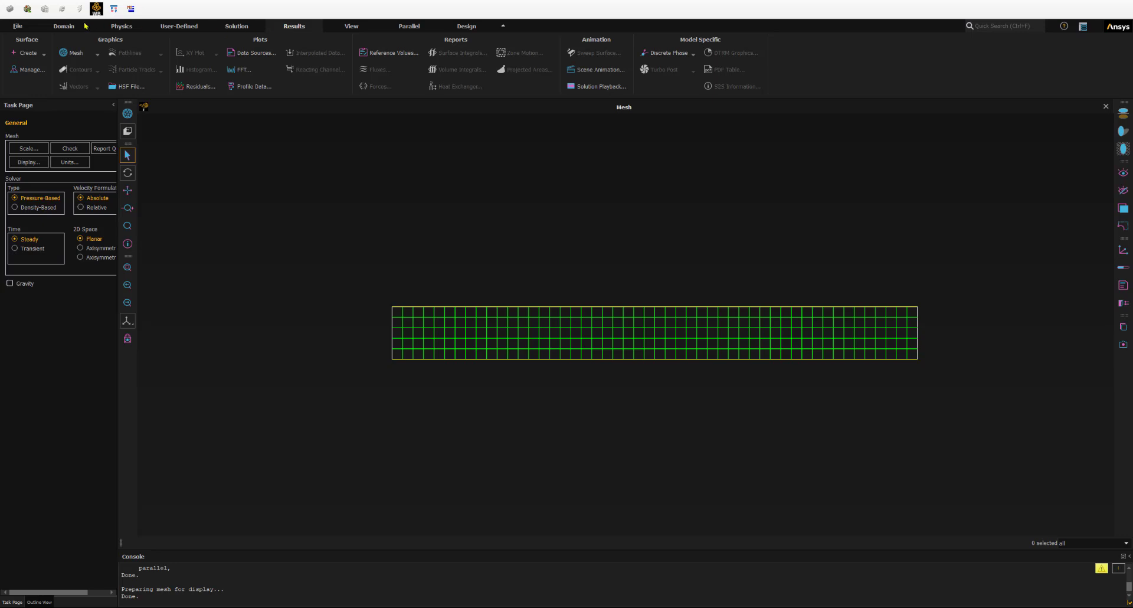
left_click(59, 26)
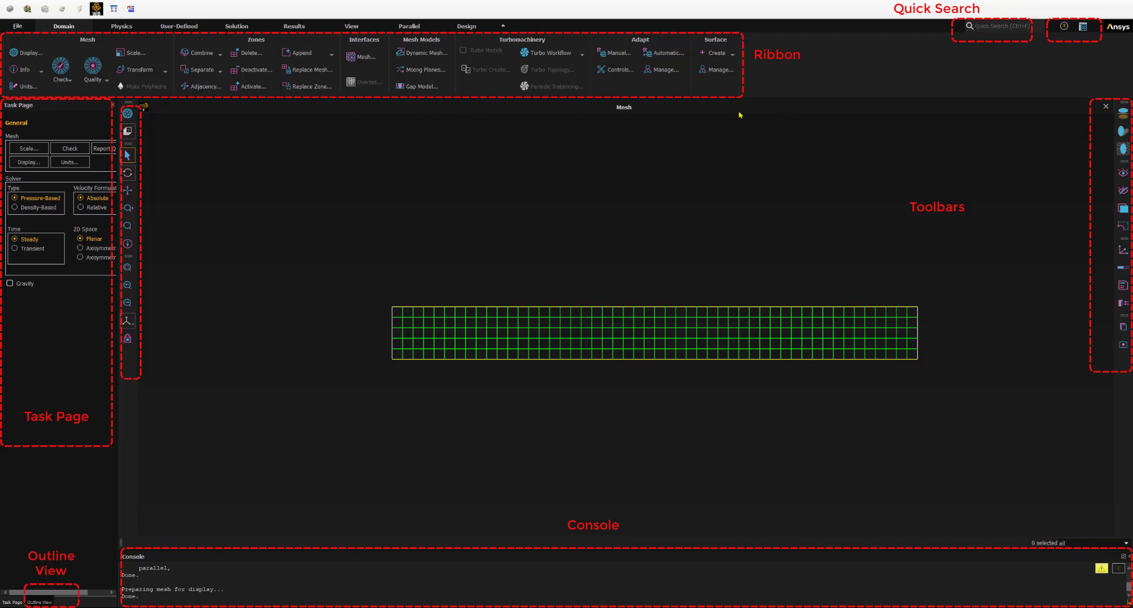
Step: Move the Pointer and View toolbars lower along the vertical toolbar strip beside the graphics area
right_click(126, 378)
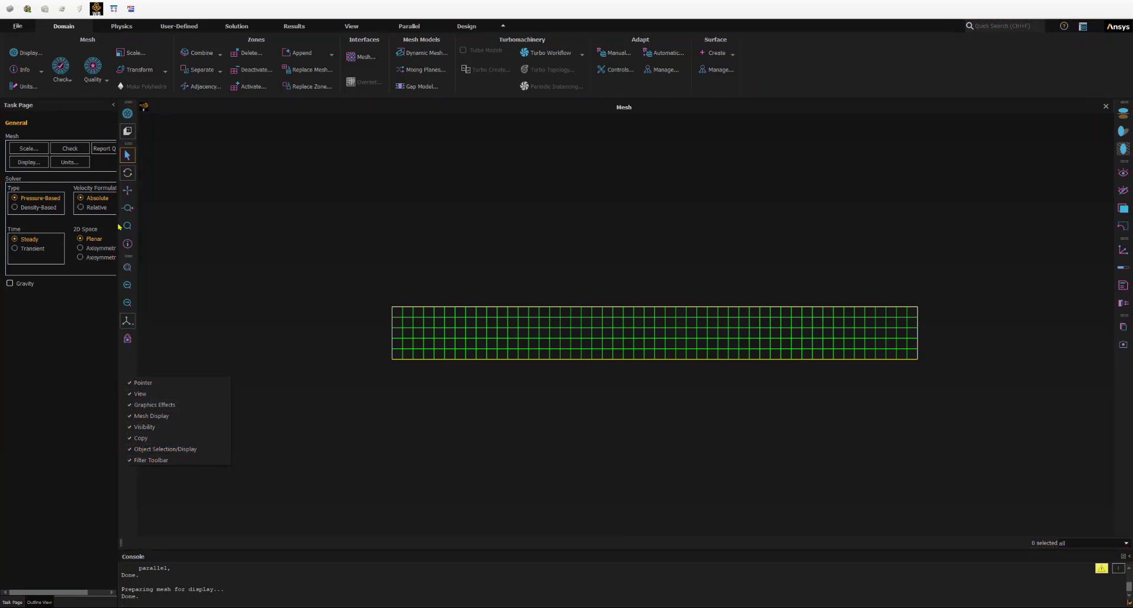
left_click(129, 105)
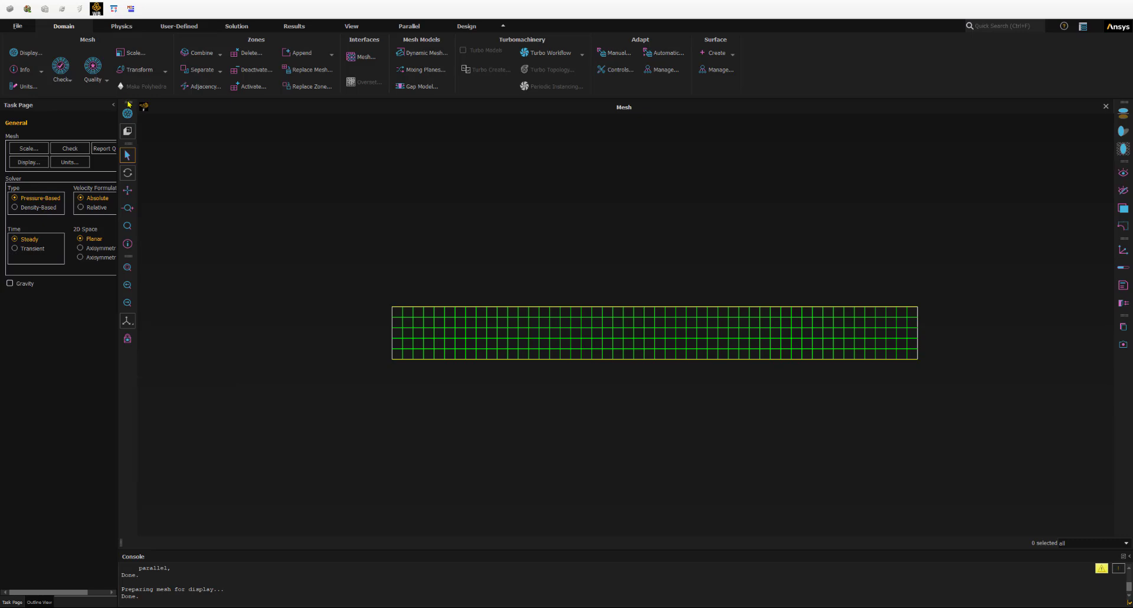
mouse_move(128, 102)
left_mouse_down()
mouse_move(216, 158)
mouse_move(154, 106)
mouse_move(128, 118)
left_mouse_up()
left_click_drag(127, 143, 128, 287)
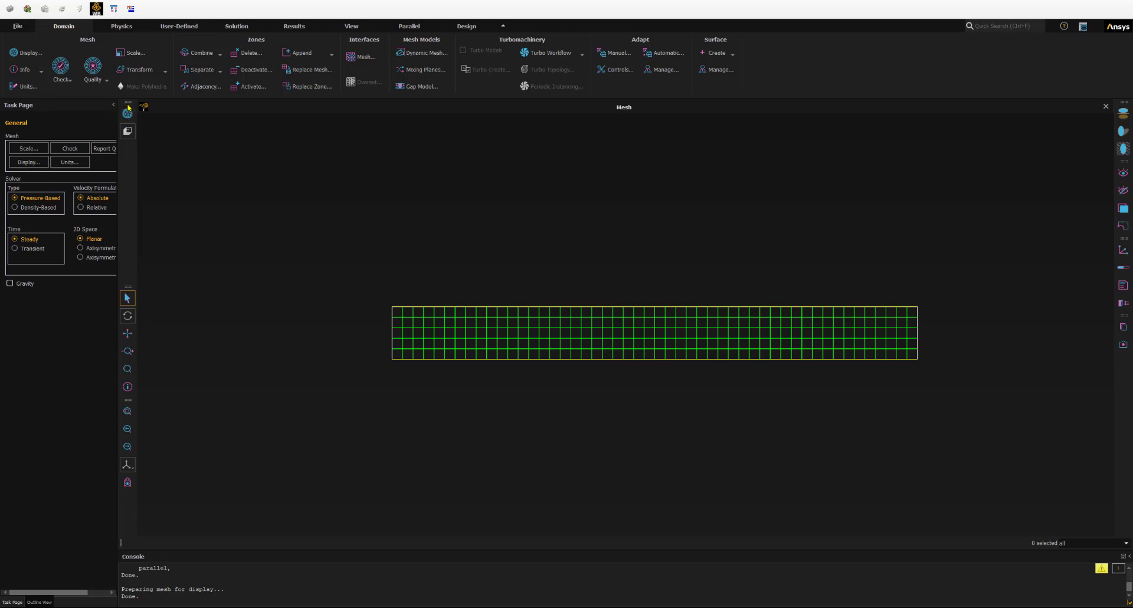
Step: Hide the Mesh Display toolbar and show it again
right_click(129, 202)
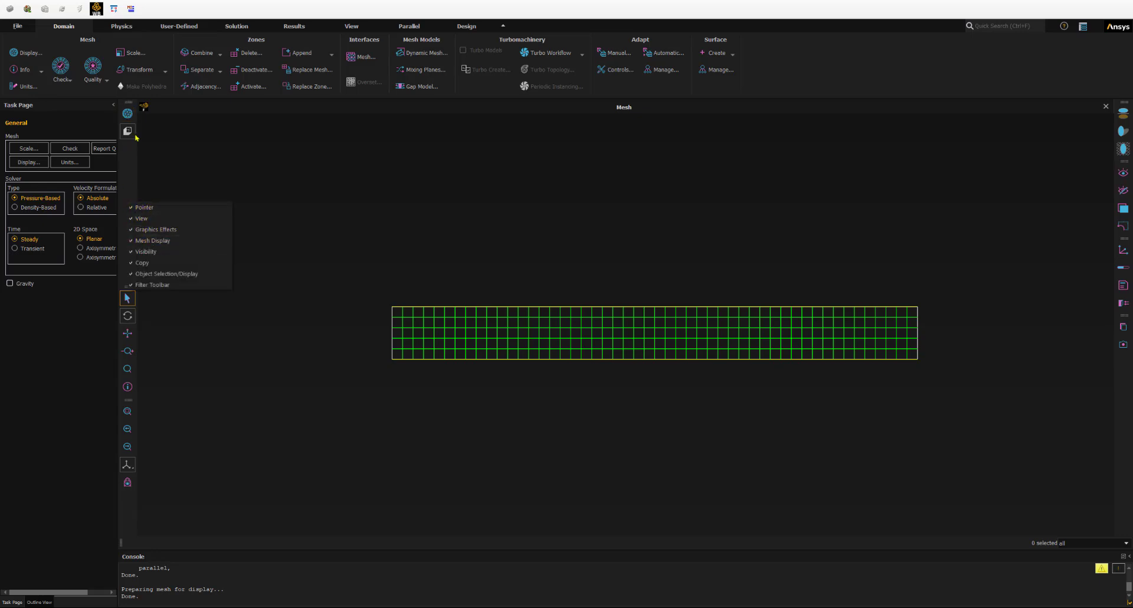
left_click(154, 240)
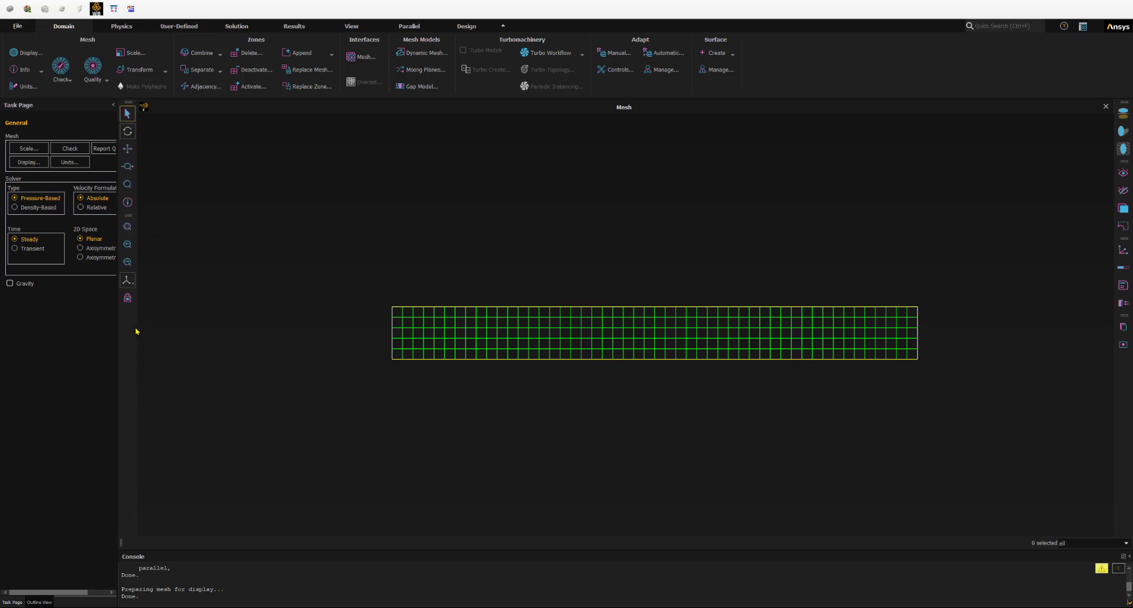
right_click(135, 331)
left_click(148, 364)
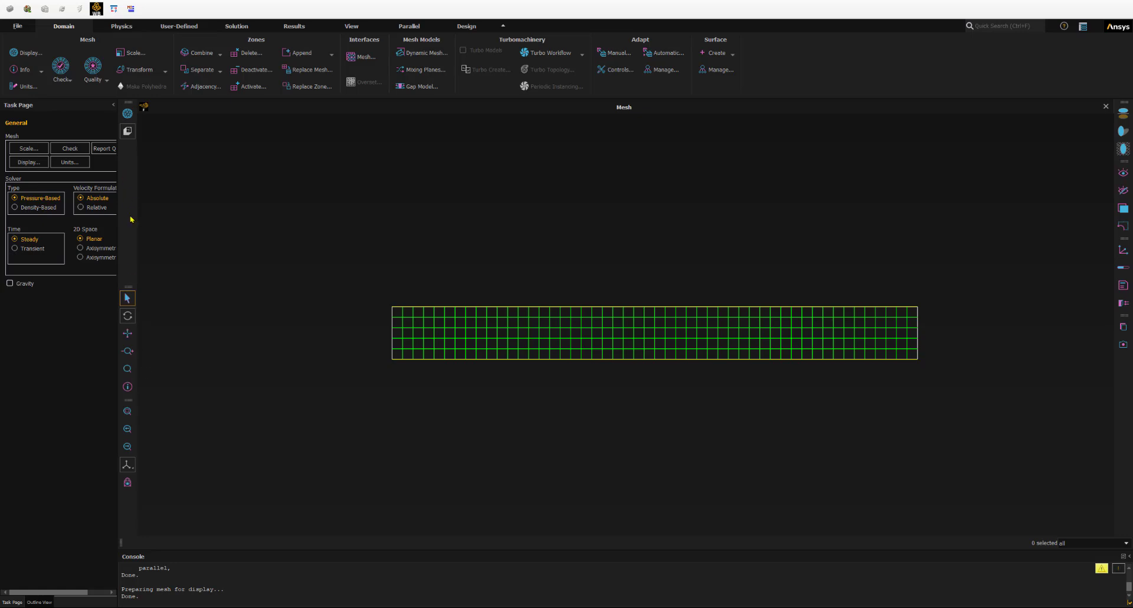
Step: Return the Pointer and View toolbars to their place beneath the mesh display tools and widen the Task Page pane
left_click_drag(125, 295, 125, 153)
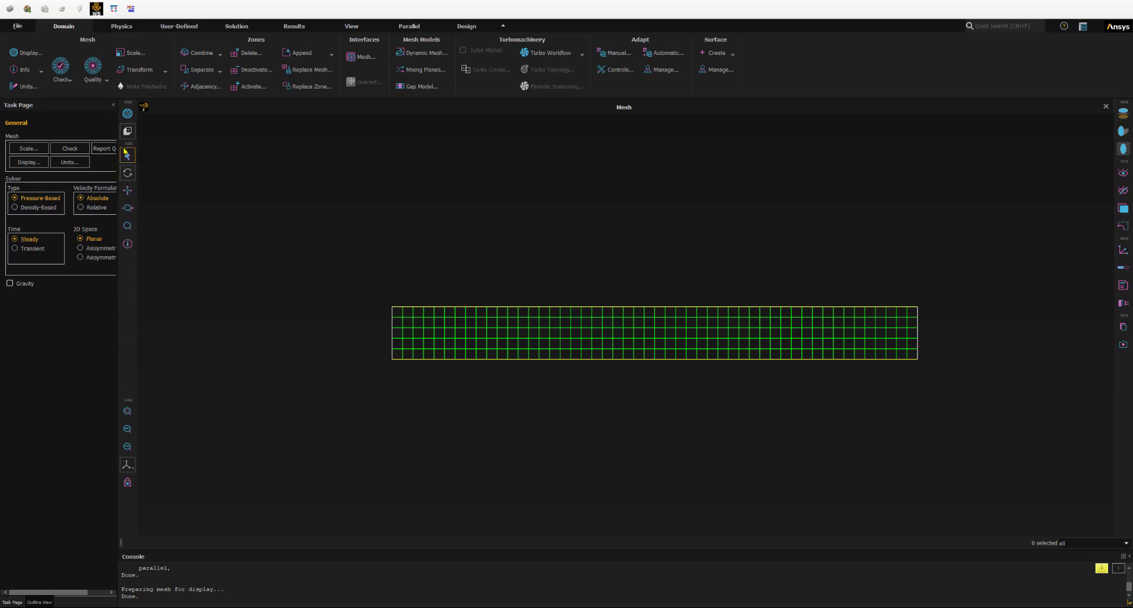
left_click_drag(127, 399, 128, 267)
left_click_drag(119, 418, 188, 414)
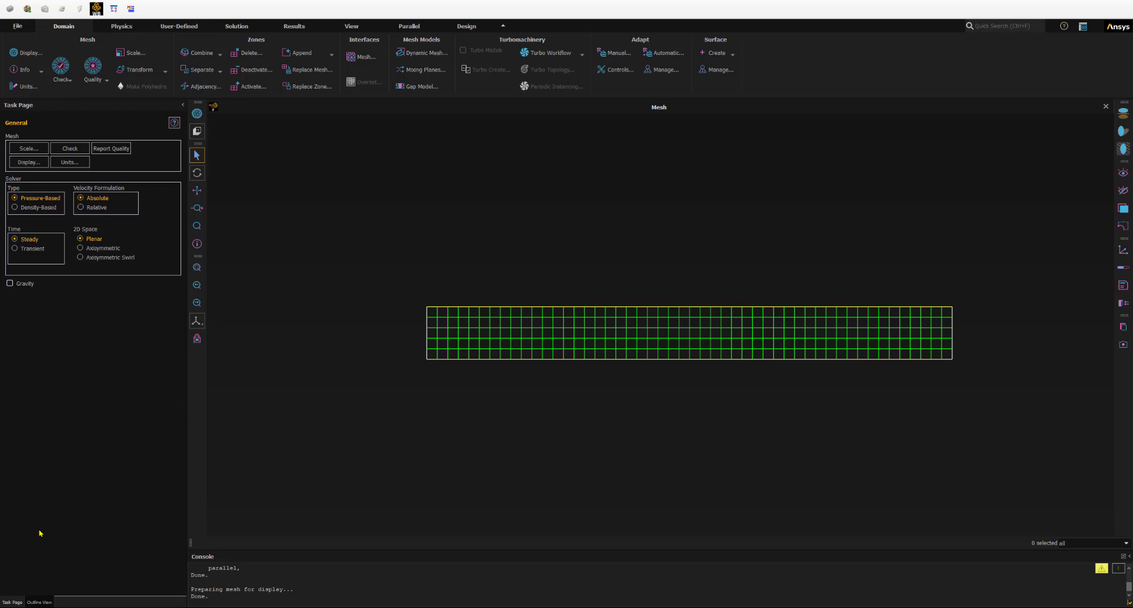
Step: Compare the Task Page with the Outline View, leaving the Outline View open
left_click(37, 602)
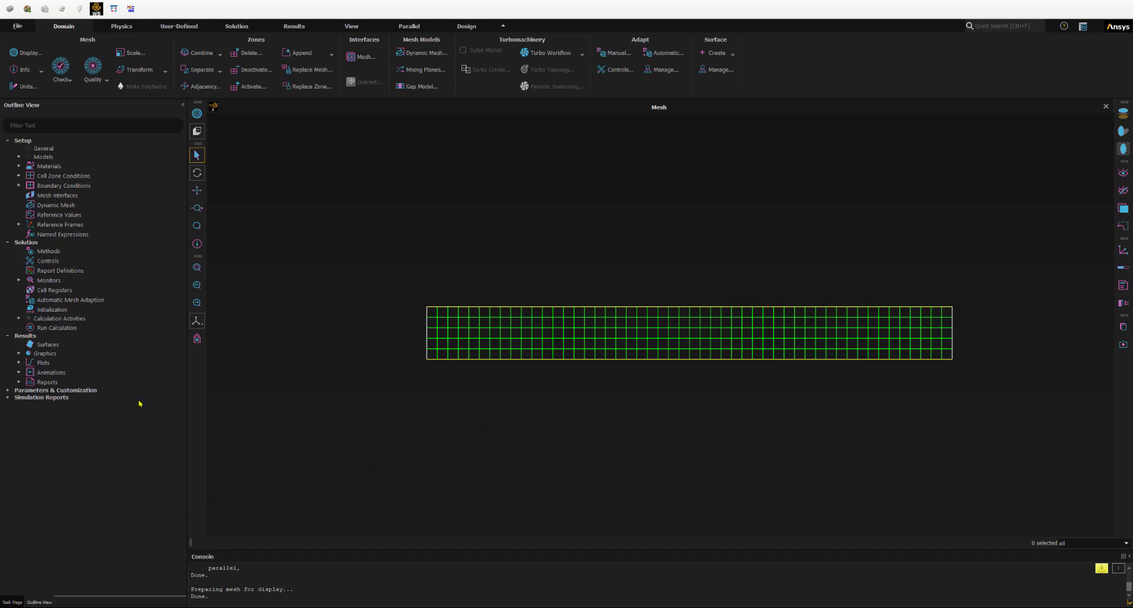
left_click(12, 602)
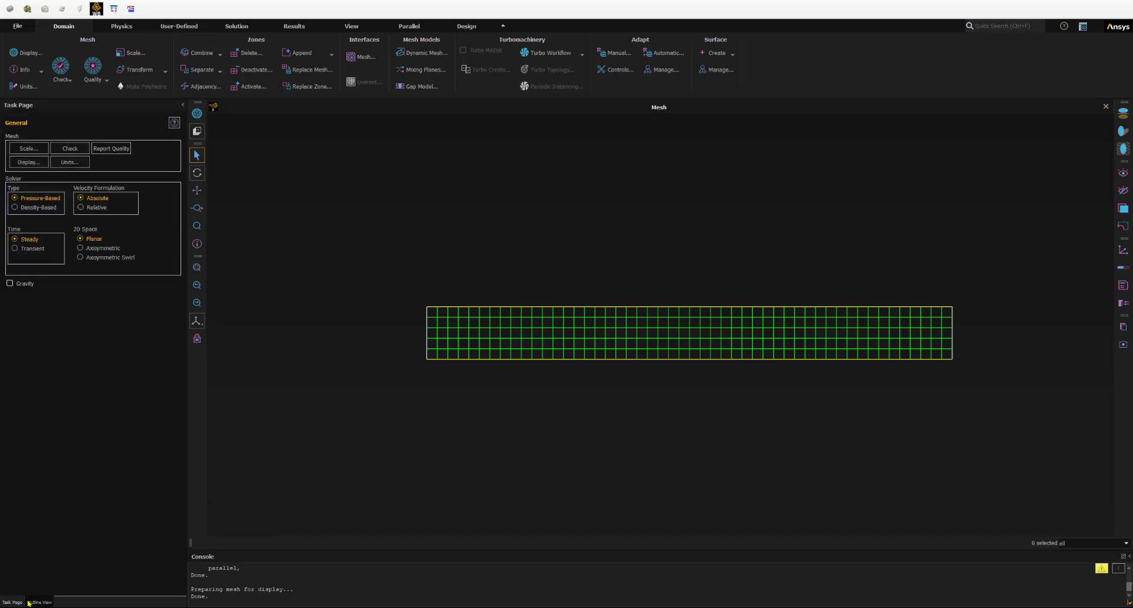
left_click(29, 602)
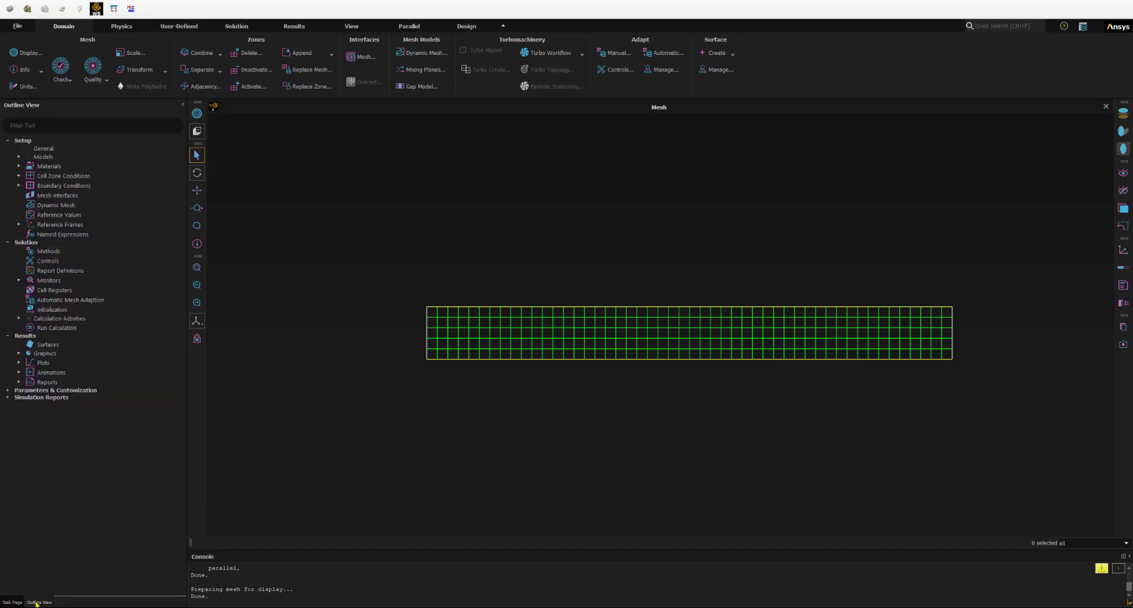
left_click(36, 602)
Step: Enlarge the Console and list the commands of the root menu and of the define menu
left_click_drag(339, 543, 346, 394)
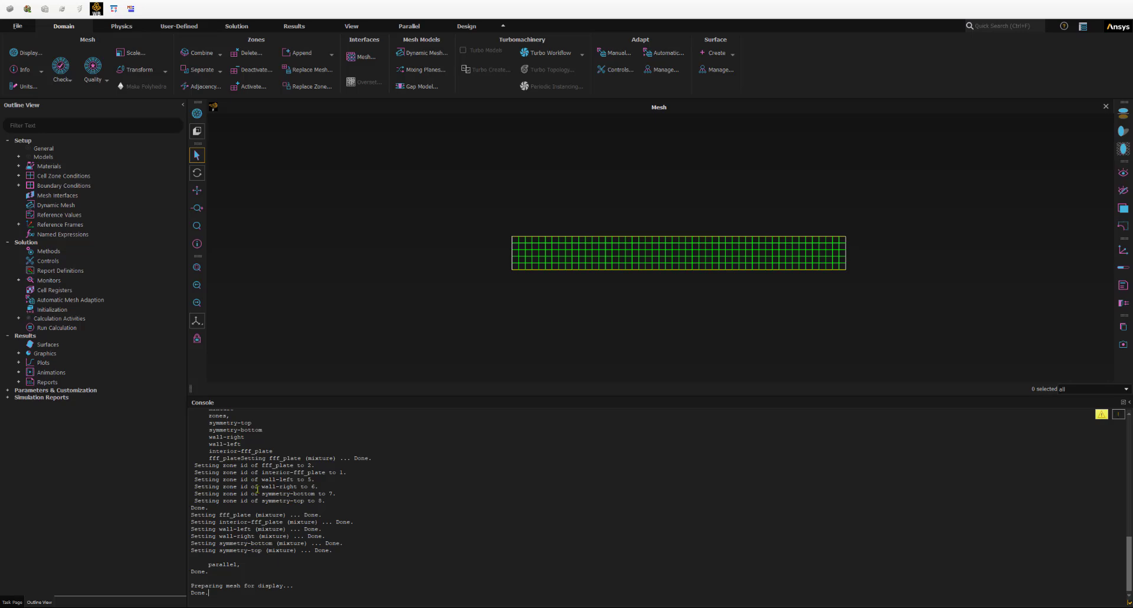
key("Return")
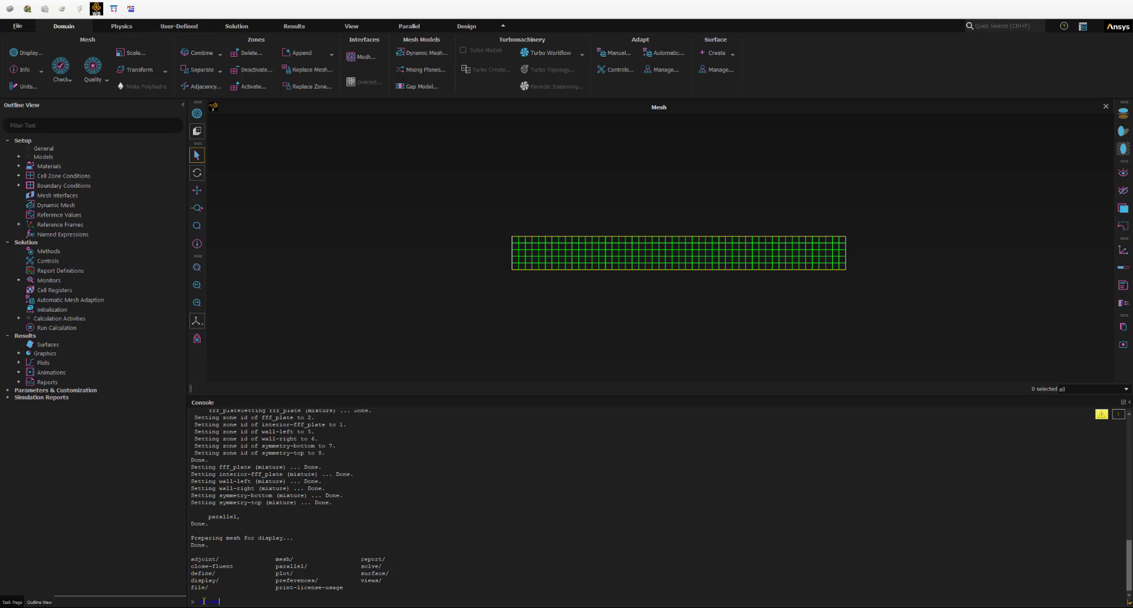
key("Return")
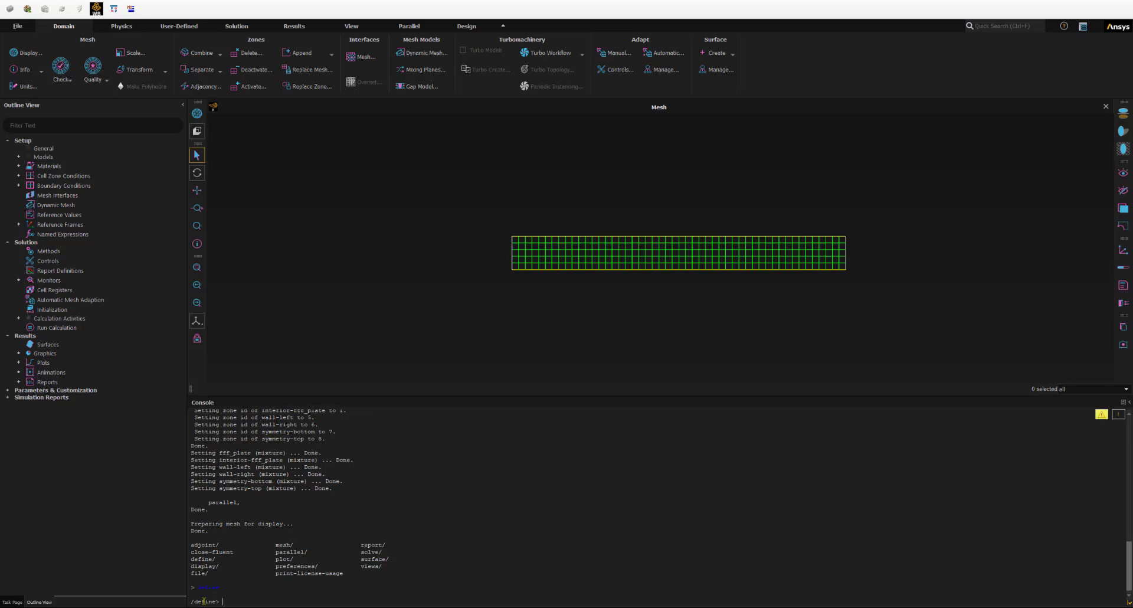
key("Return")
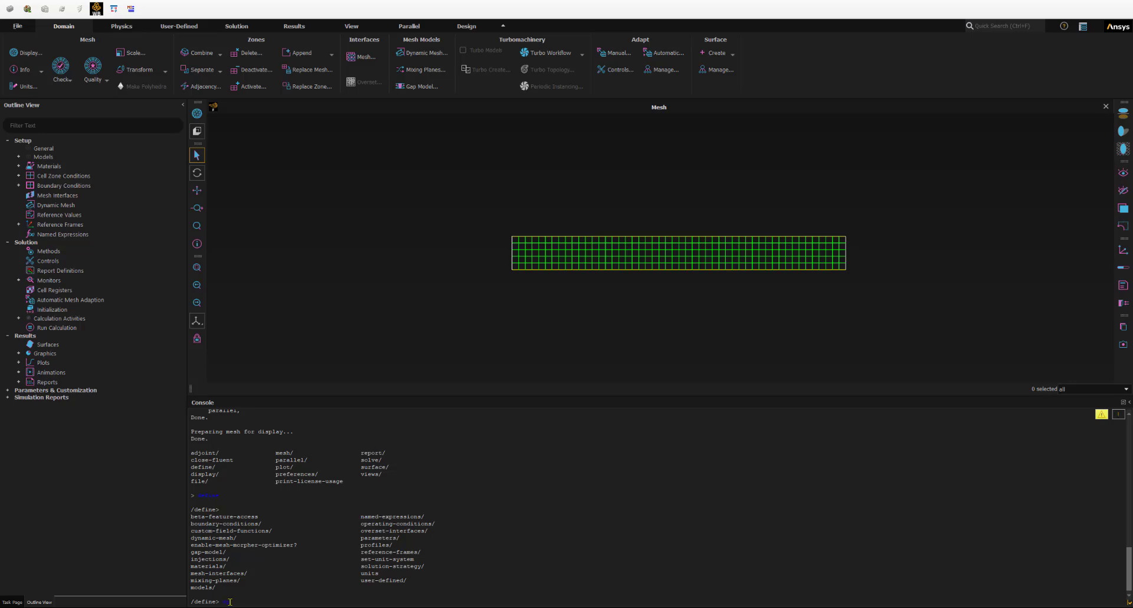
Step: Enter the dynamic-mesh submenu in the Console, go back to the root menu with q and list the root commands
key("Return")
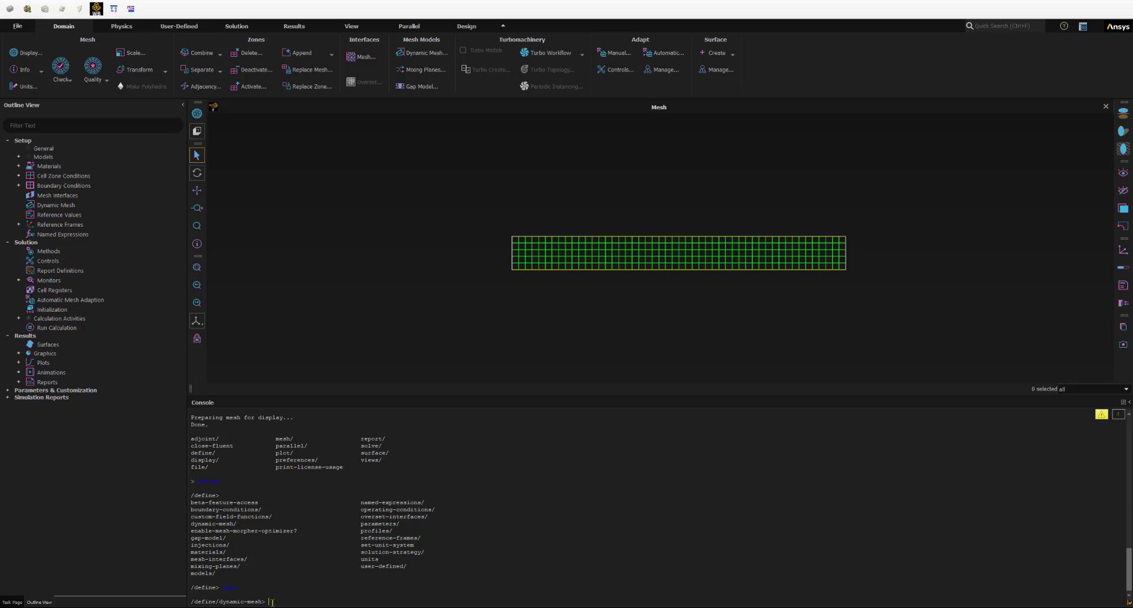
key("Return")
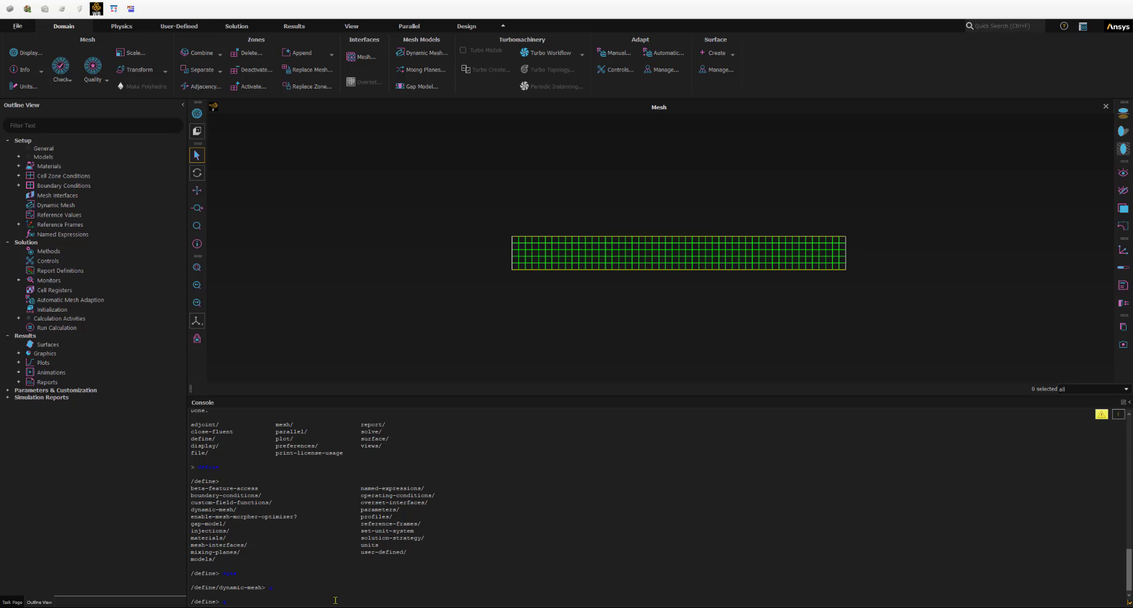
type("q")
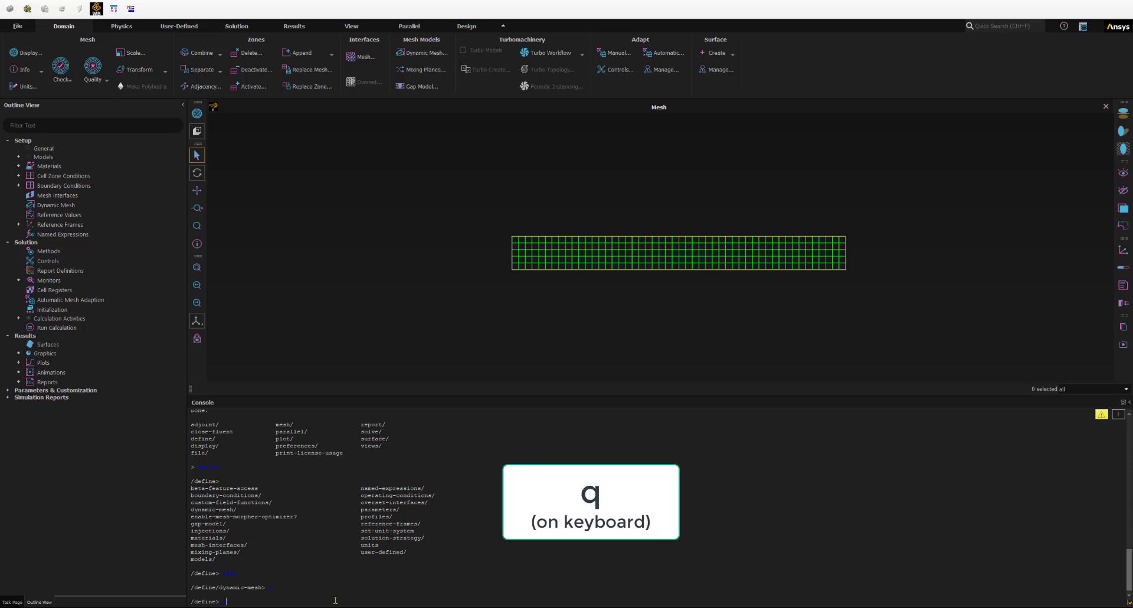
key("Return")
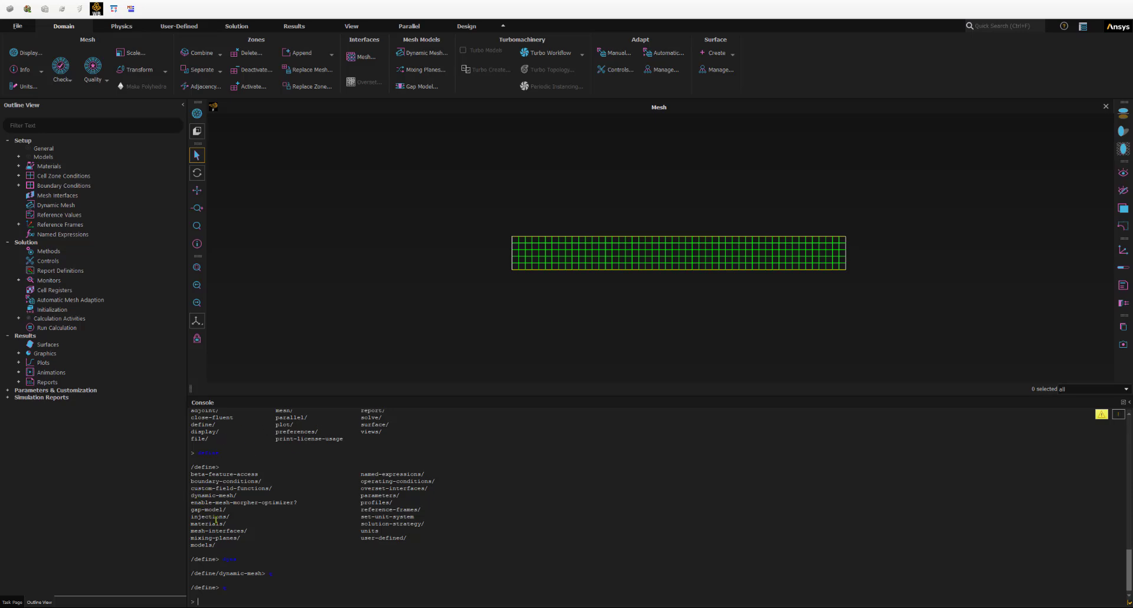
key("Return")
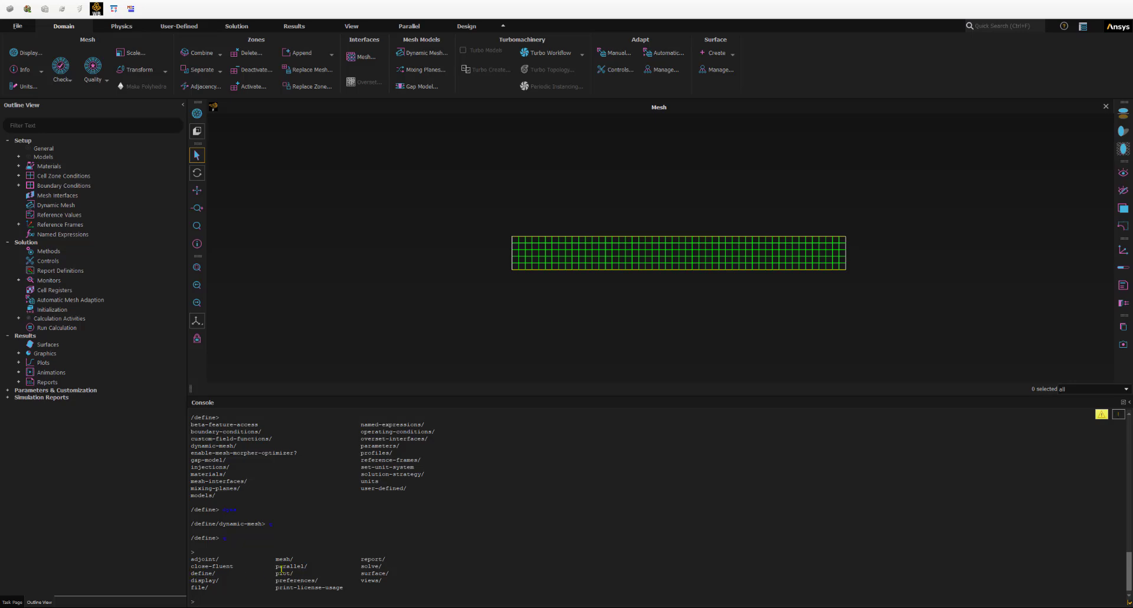
Step: Shrink the Console to a few lines so that the mesh display gets most of the window
left_click_drag(276, 589, 343, 588)
left_click(273, 602)
left_click_drag(281, 396, 281, 564)
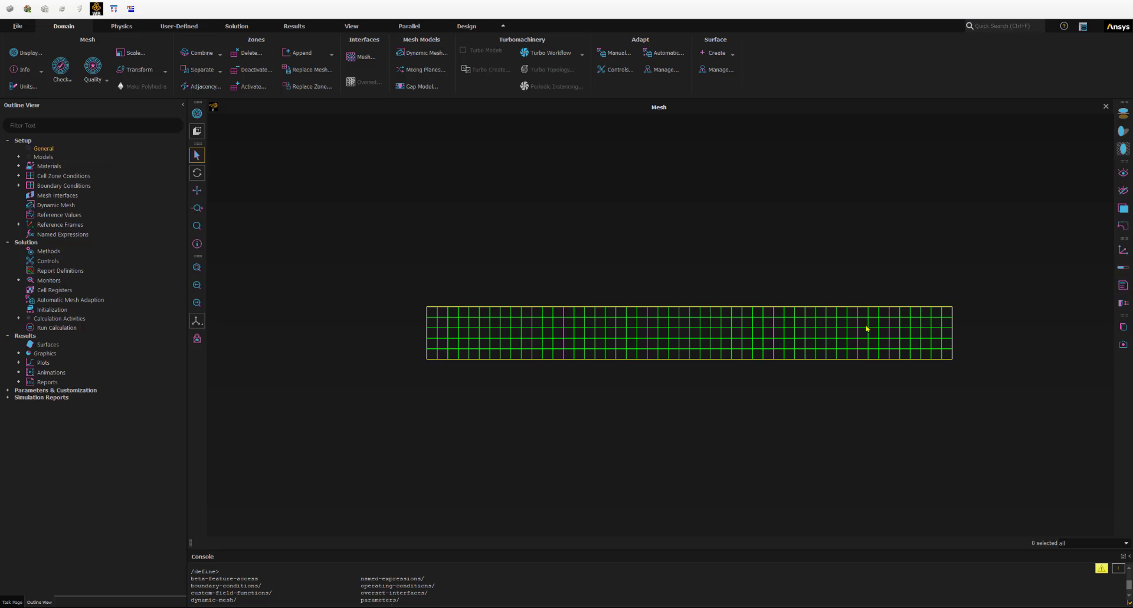
Step: Show the ruler beneath the plate mesh in the graphics window
left_click(1123, 270)
left_click(1123, 269)
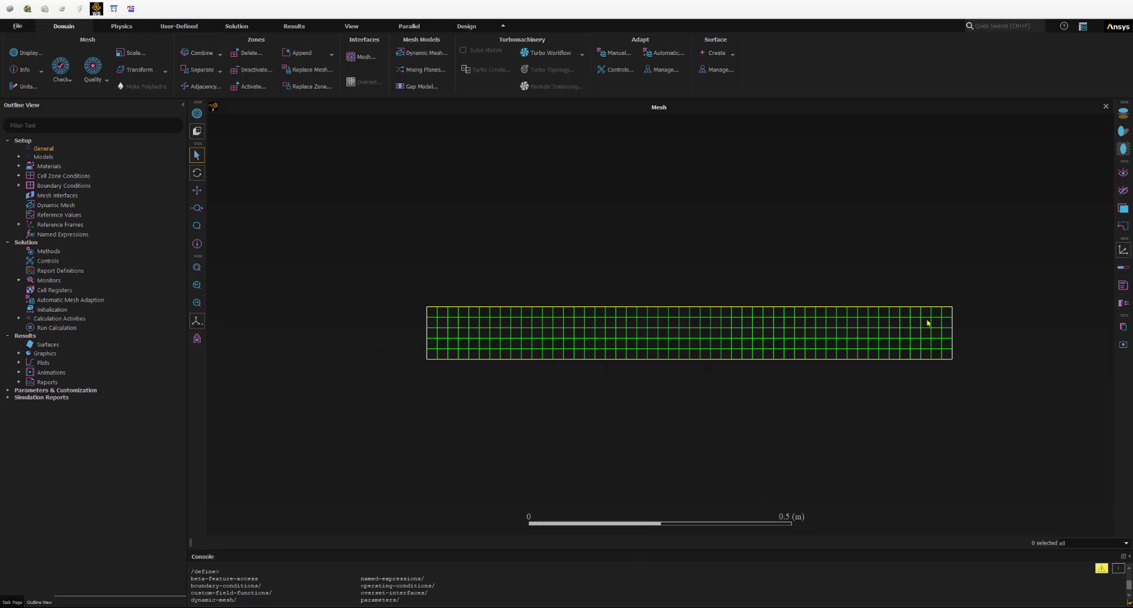
left_click(797, 522)
left_click(798, 522)
Step: Set the unit of the length quantity to mm
left_click(26, 87)
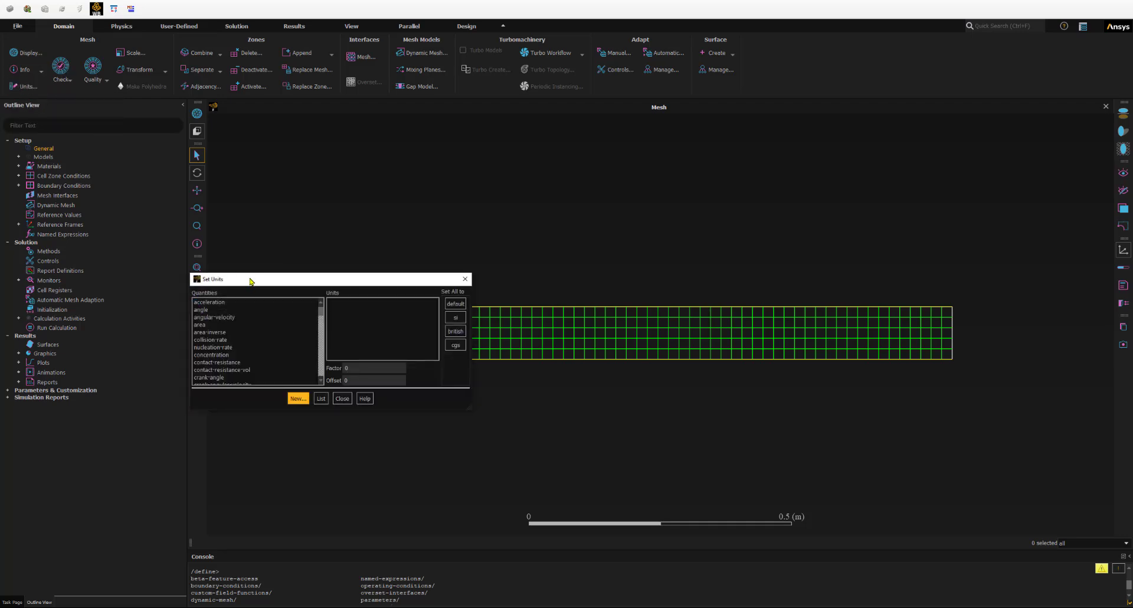
left_click_drag(250, 283, 260, 194)
left_click(219, 228)
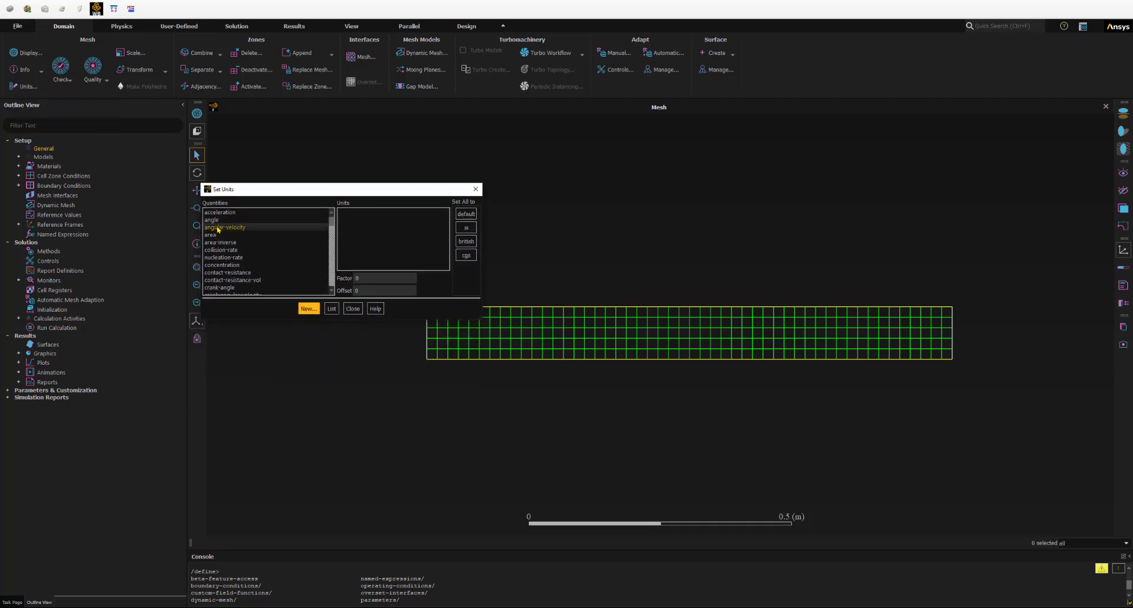
left_click(217, 228)
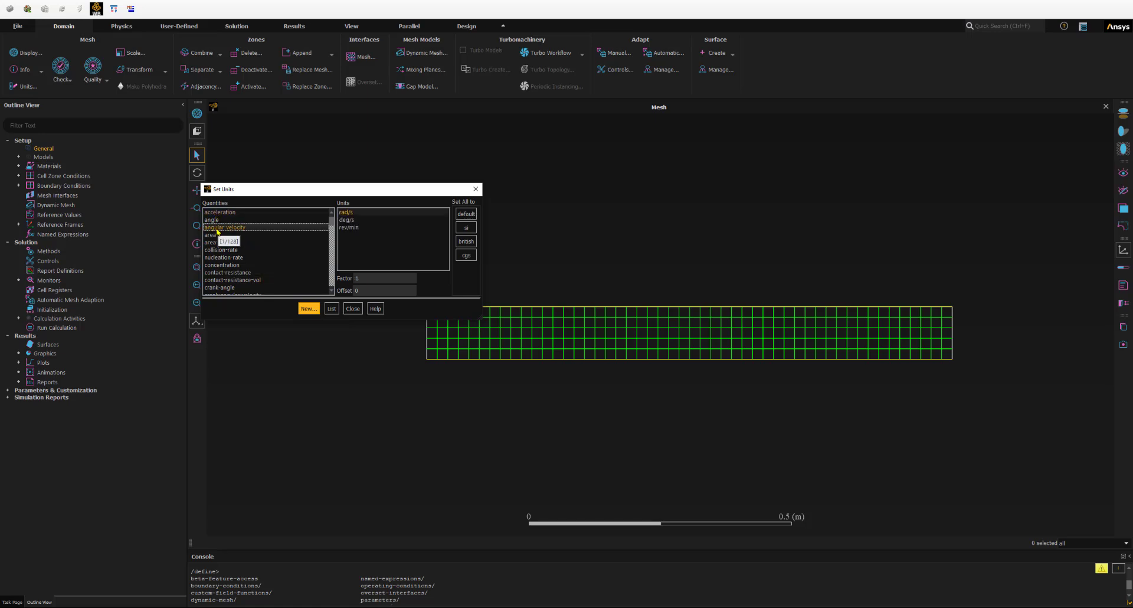
key("l")
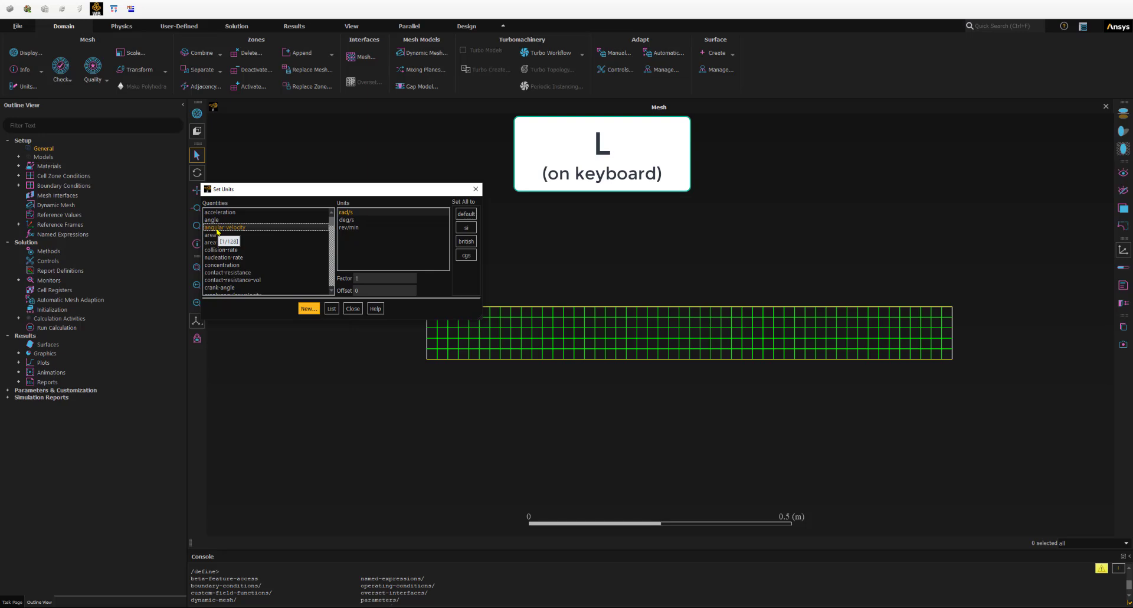
key("l")
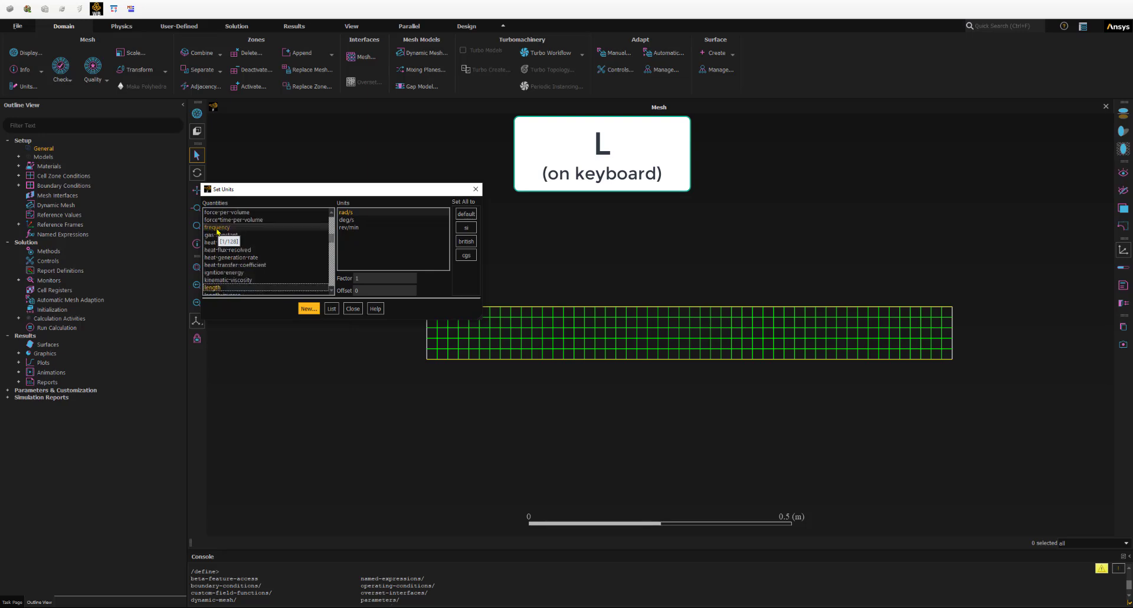
left_click(213, 289)
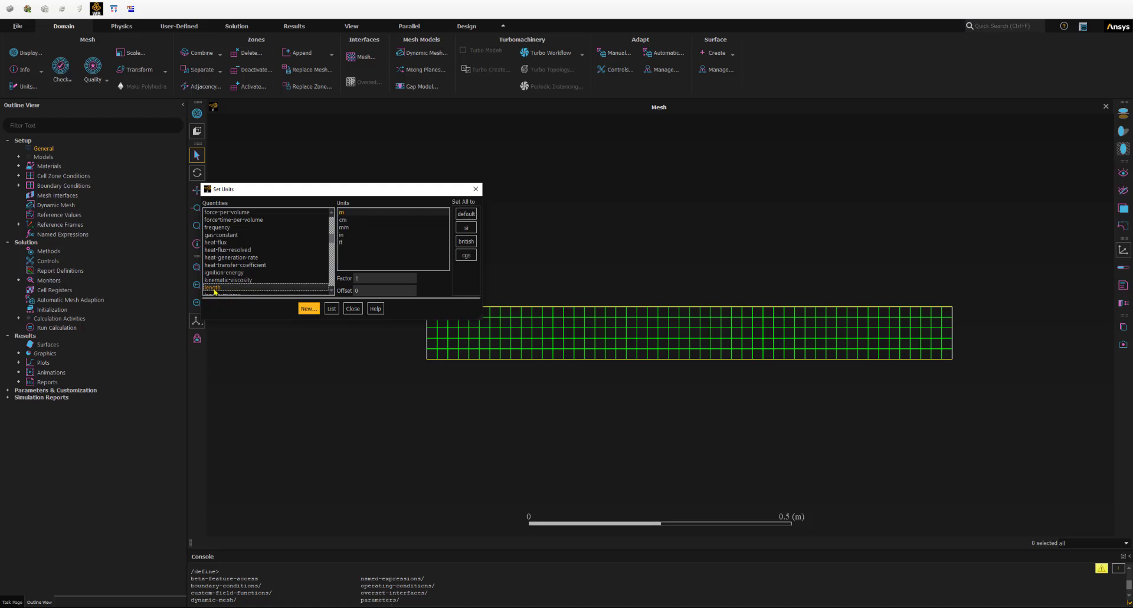
left_click(346, 229)
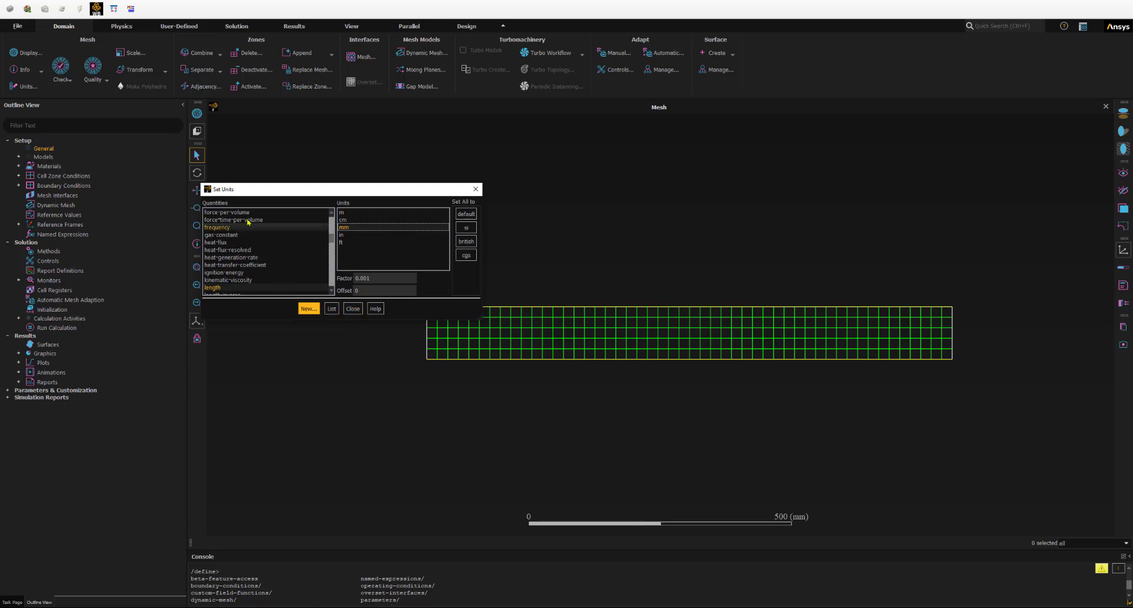
Step: Review the units available for the temperature quantity and close the unit settings
left_click_drag(332, 242, 253, 265)
left_click(236, 259)
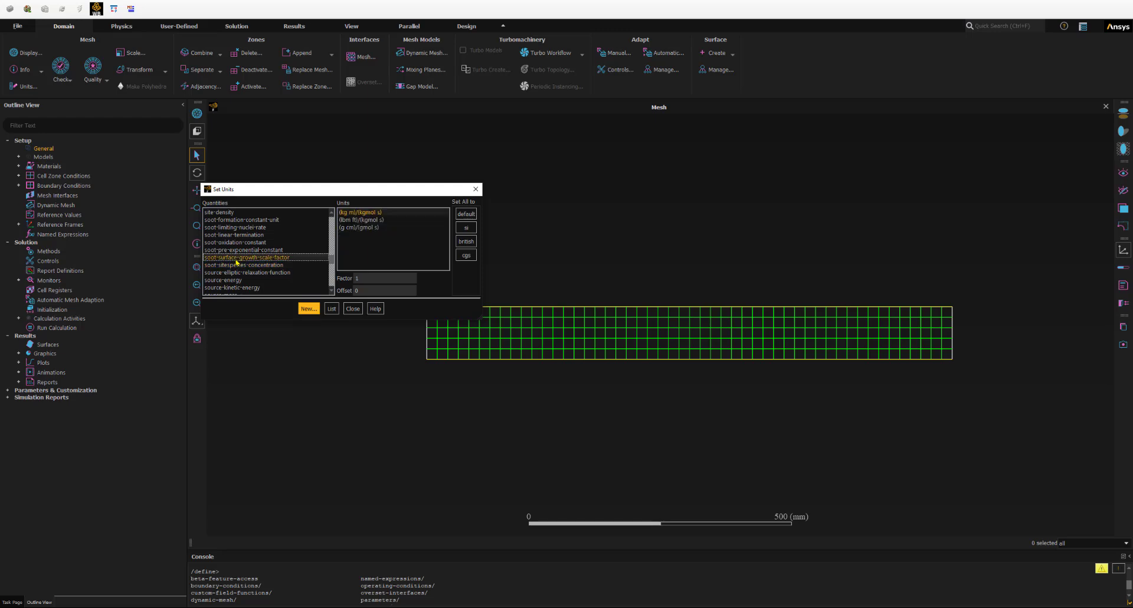
scroll(236, 266, "down", 5)
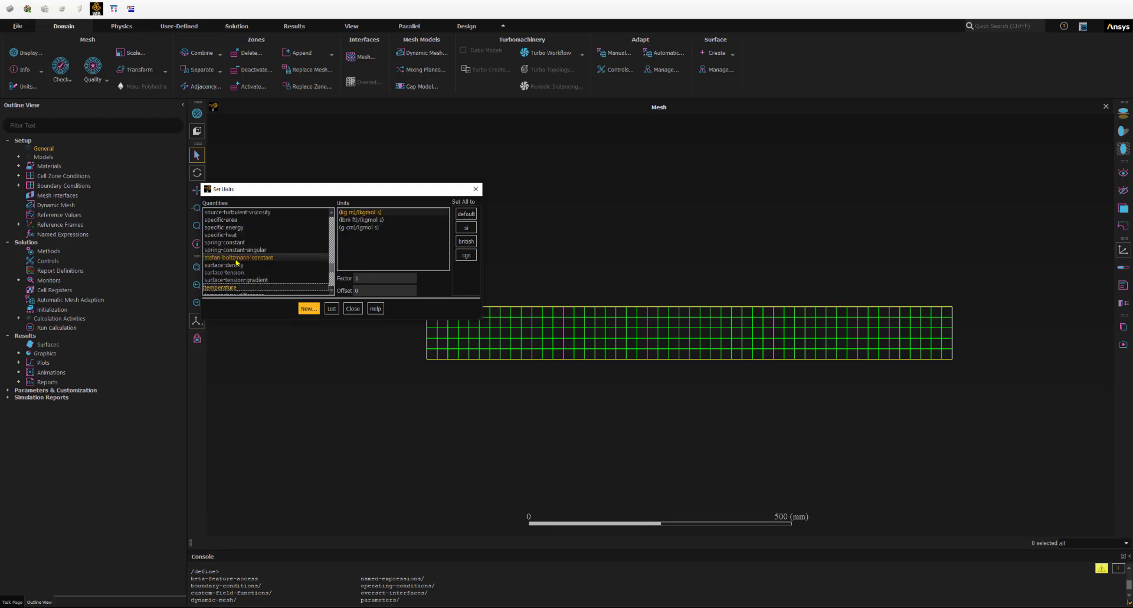
left_click(217, 288)
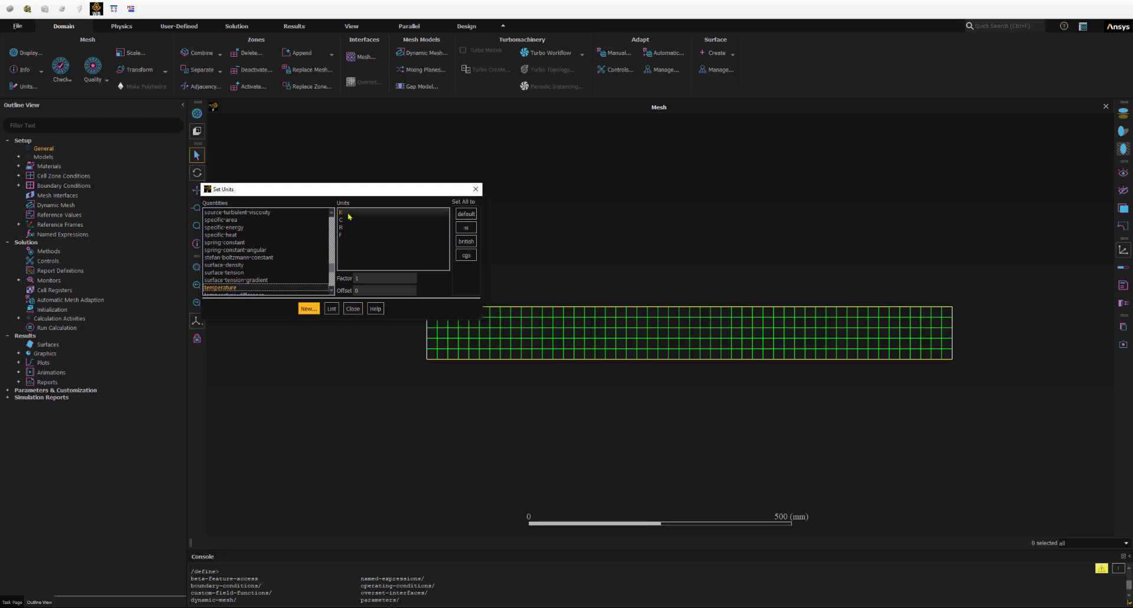
left_click(354, 309)
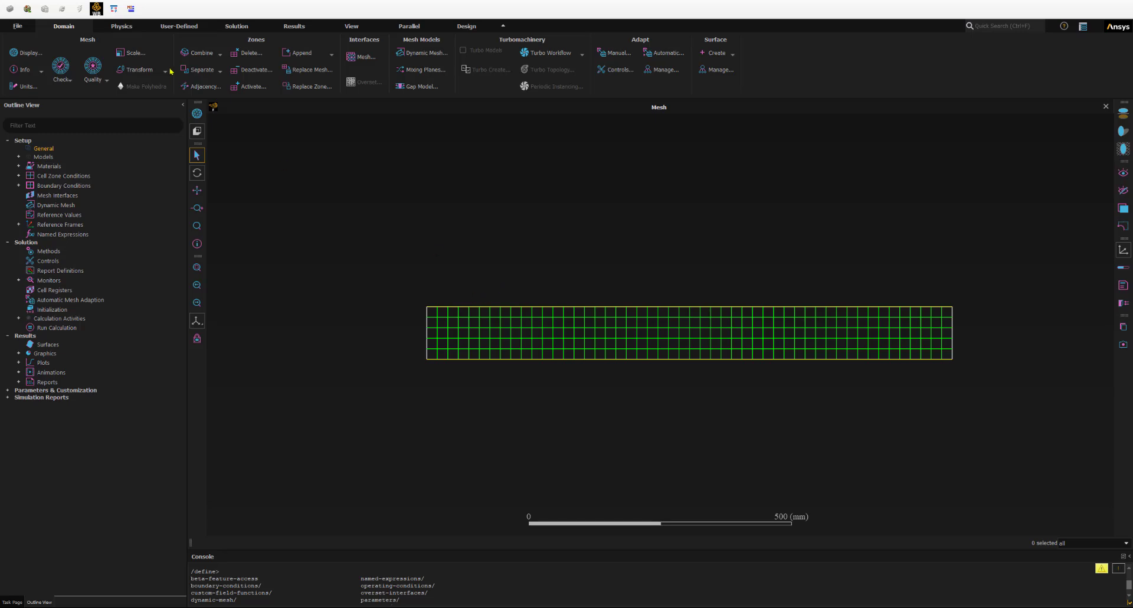
Step: Examine the X and Y domain extents in the Scale Mesh dialog and close it without scaling
left_click(133, 54)
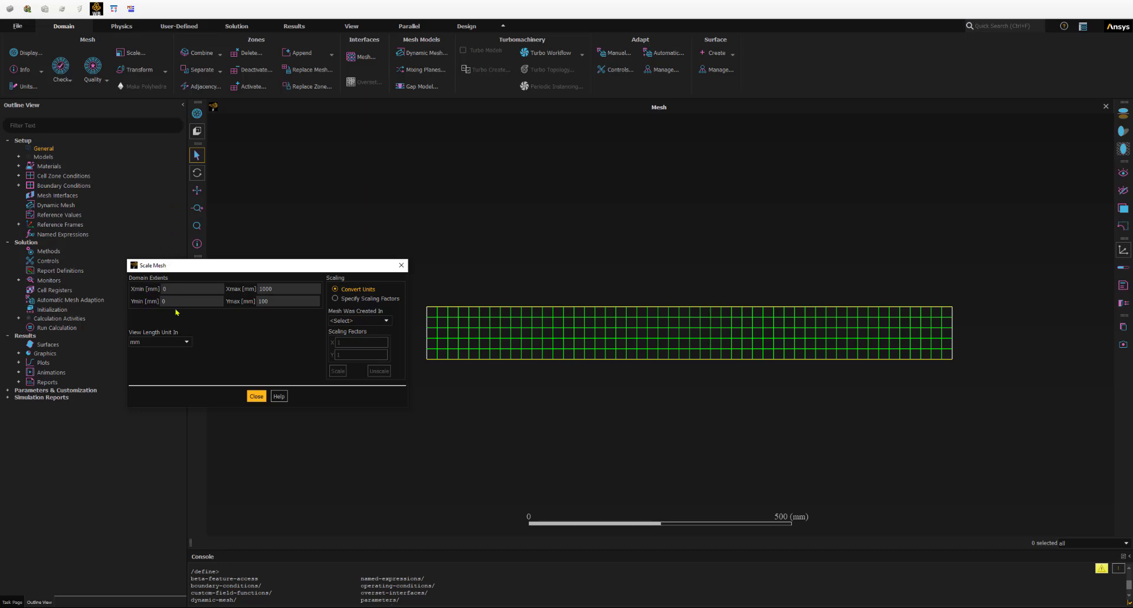
left_click(427, 361)
left_click(272, 292)
left_click(257, 397)
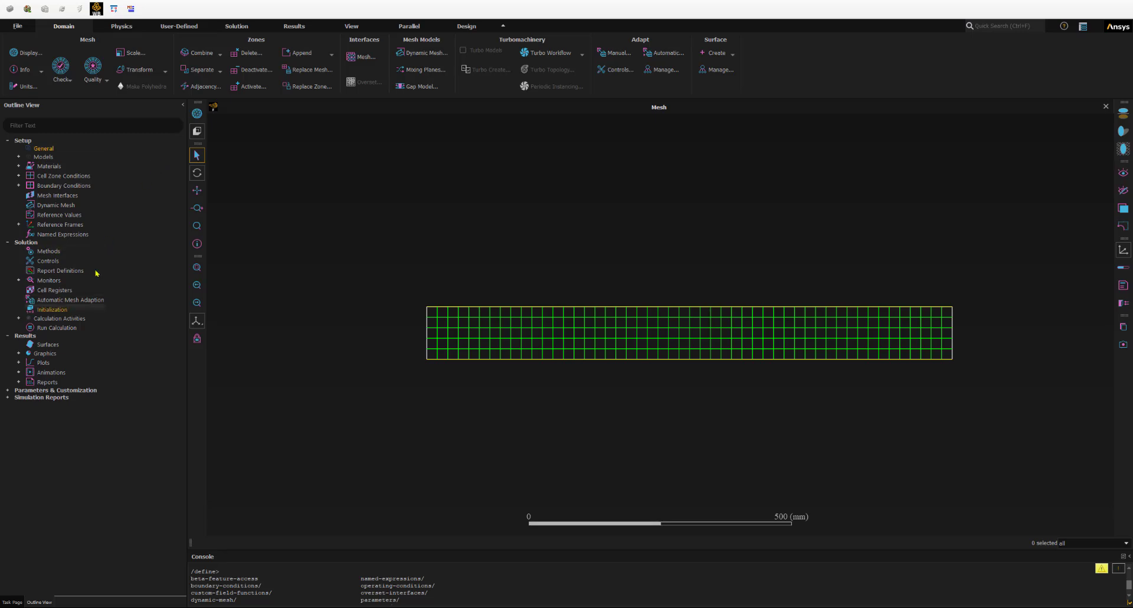
Step: Examine the General solver settings, return to the Outline View and select the solution Controls
double_click(43, 149)
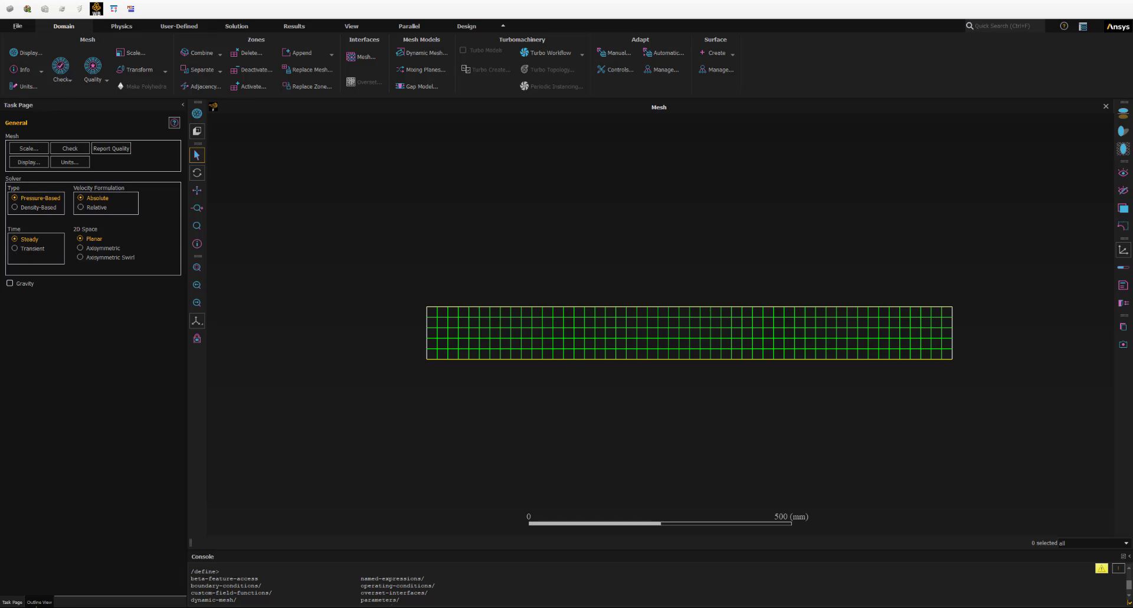
left_click(39, 603)
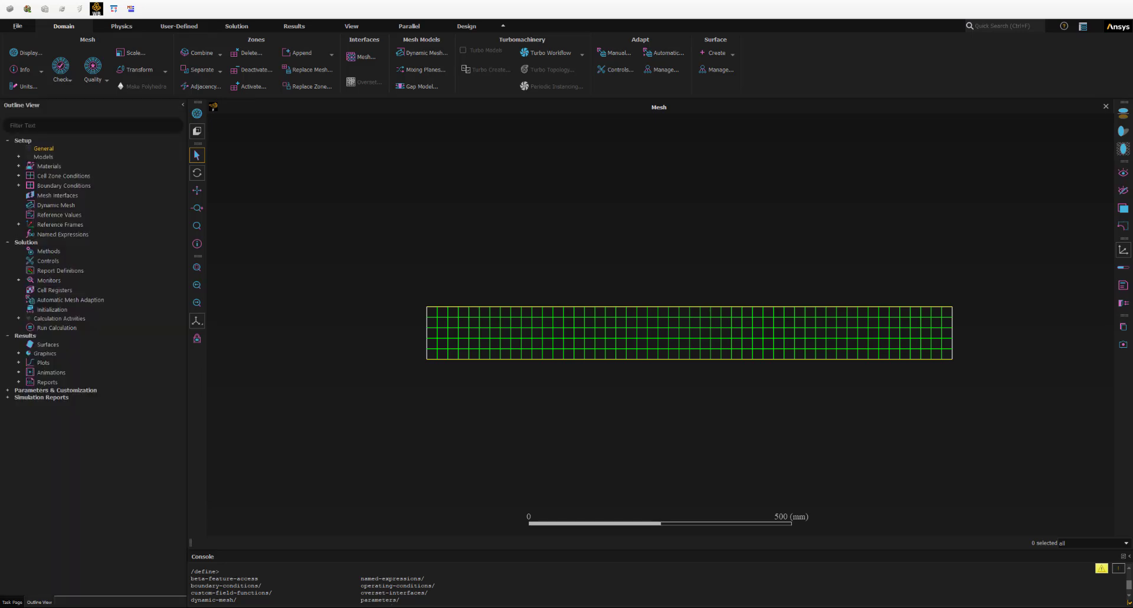
left_click(48, 261)
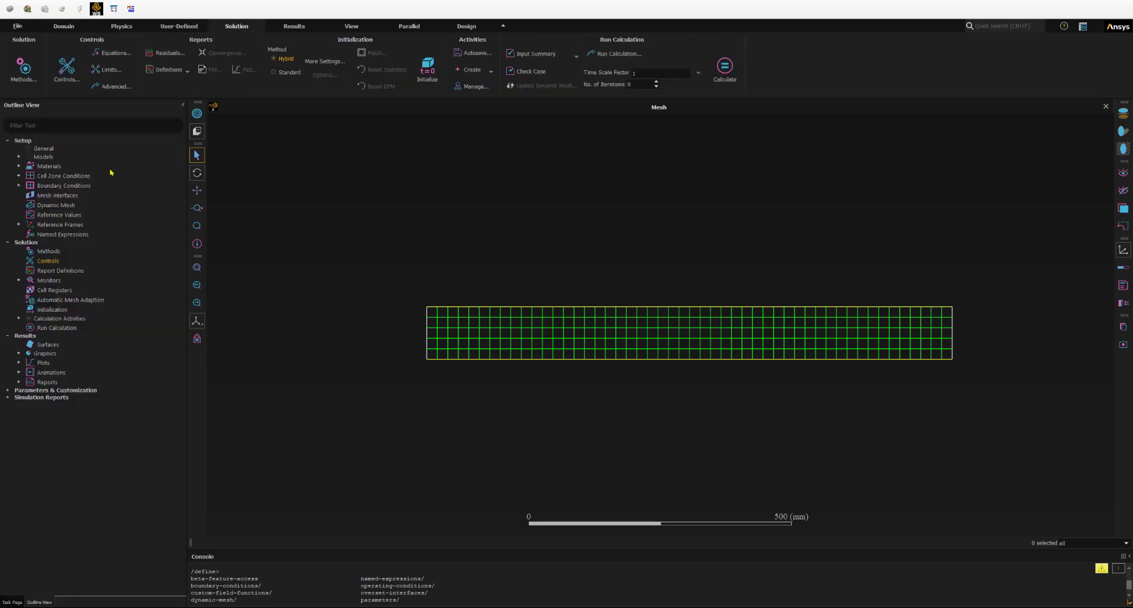
Step: Expand Models in the outline and look over the physical models available for the simulation
left_click(19, 157)
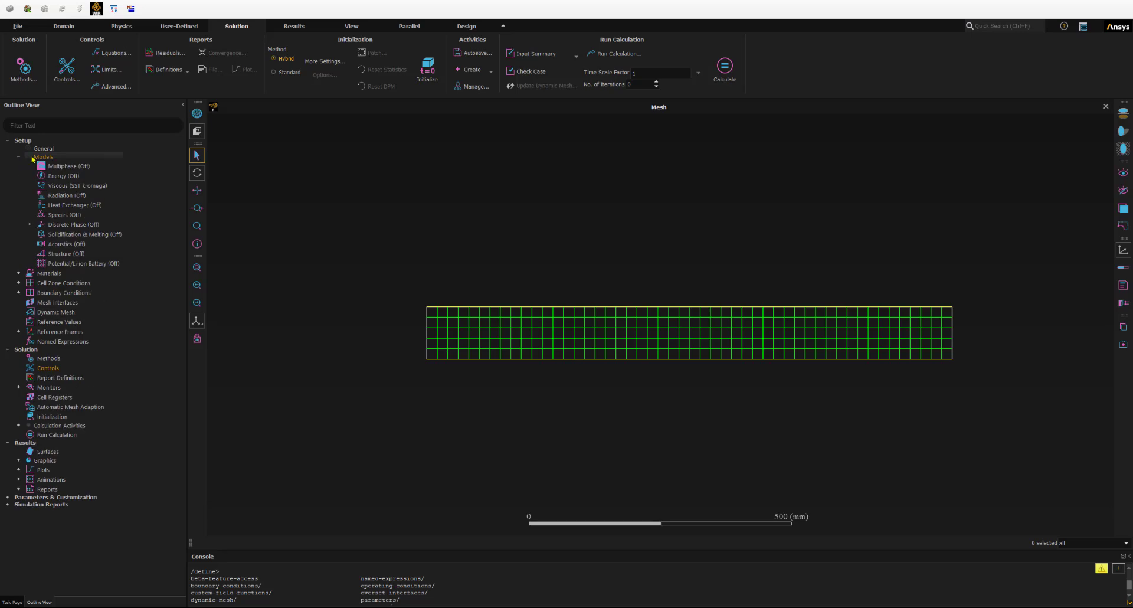
left_click(63, 179)
key("ctrl")
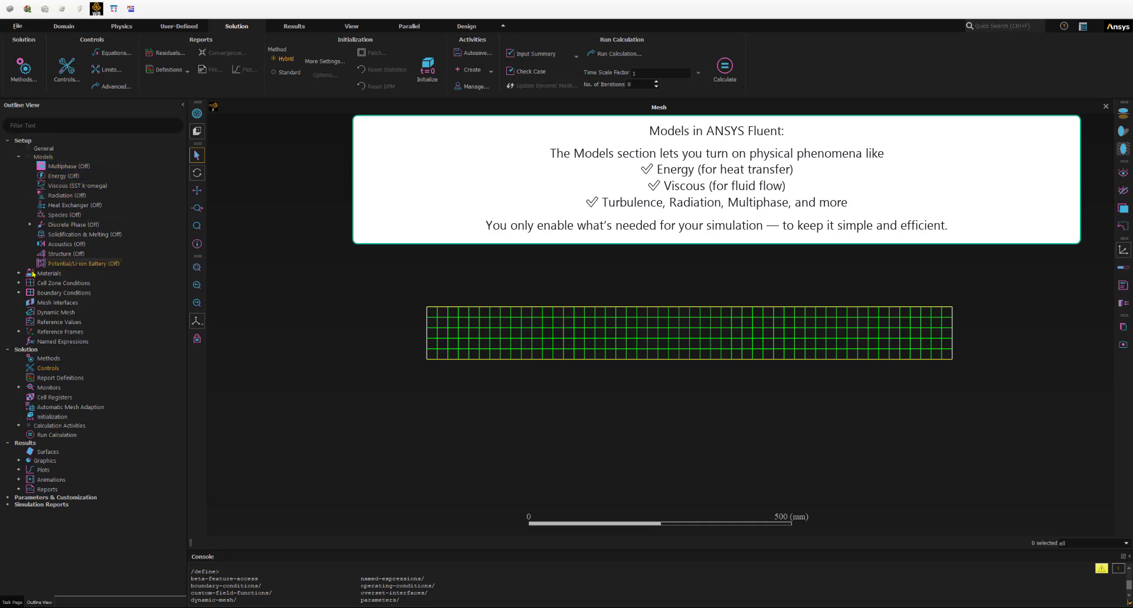
Step: Enable the energy equation in the physical models of the setup
left_click(57, 177)
left_click(64, 27)
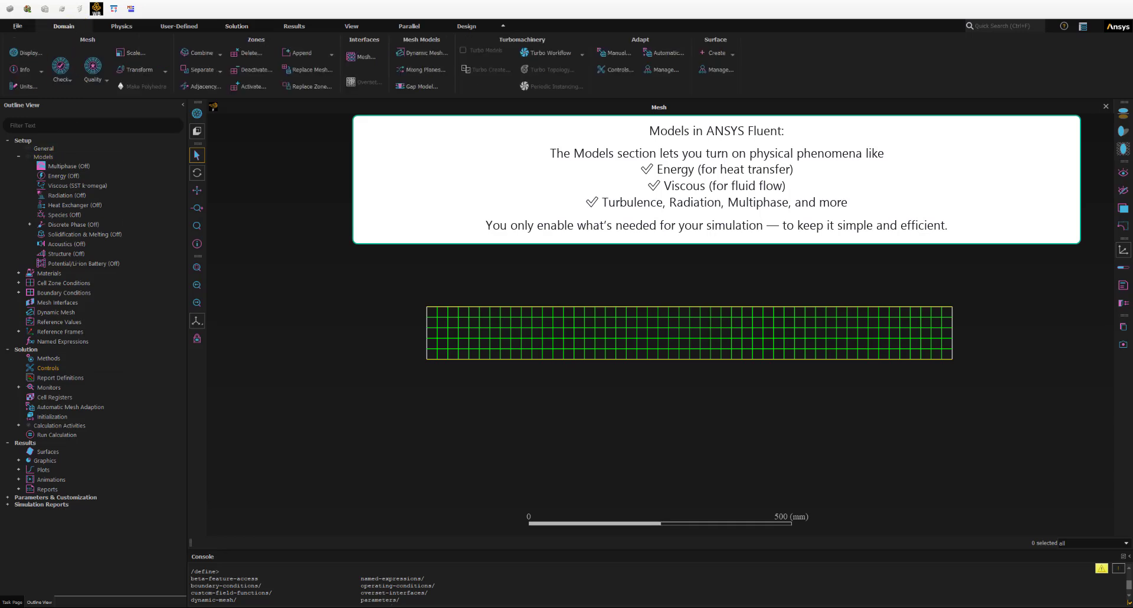
left_click(124, 27)
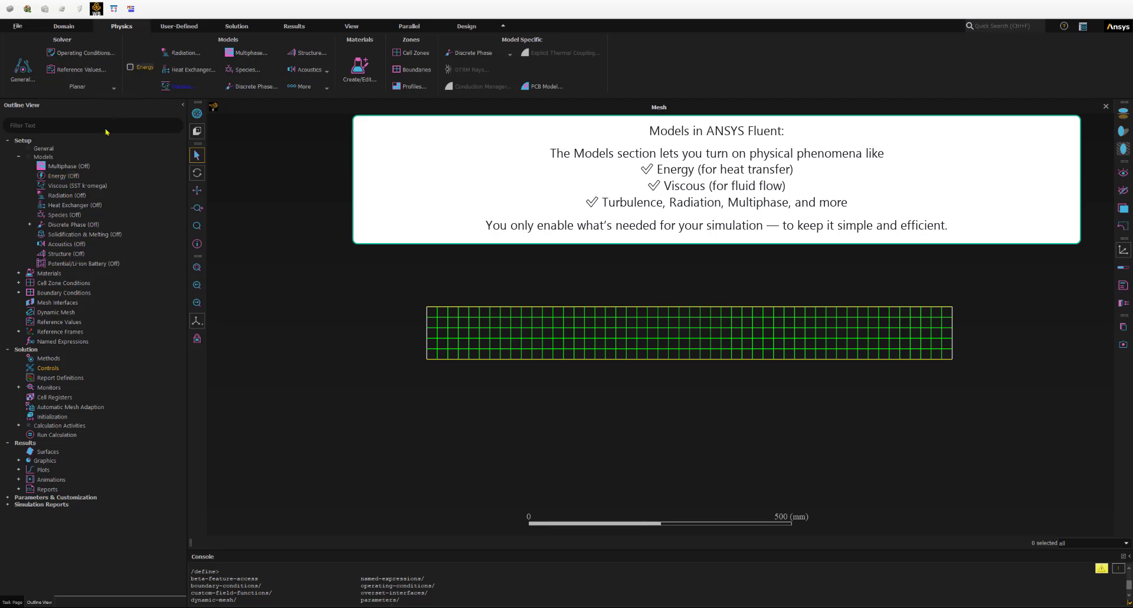
left_click(59, 176)
double_click(59, 177)
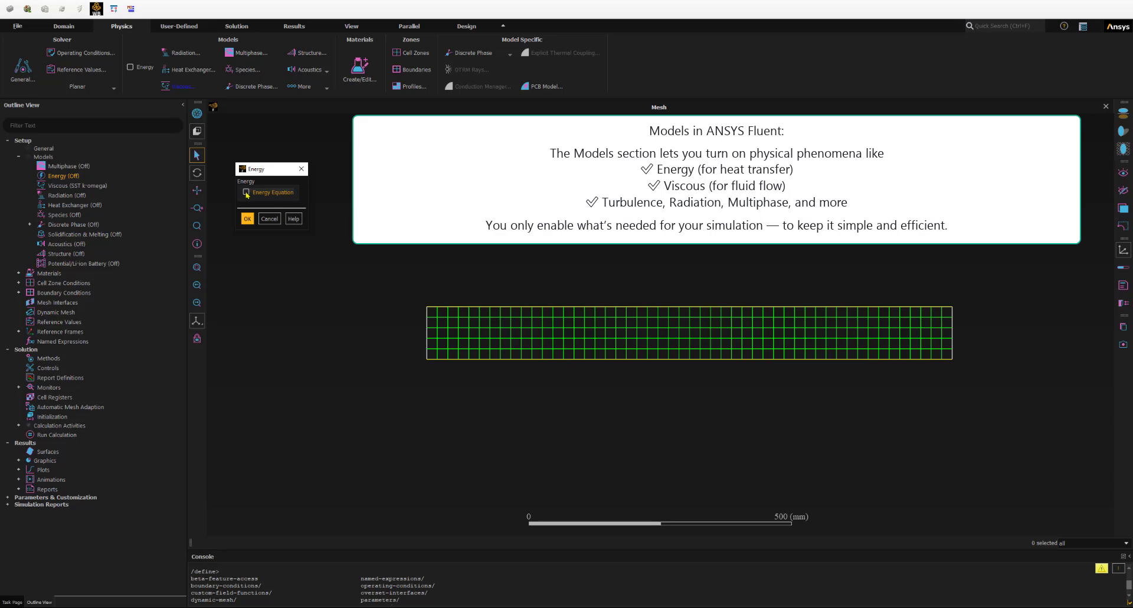
left_click(246, 193)
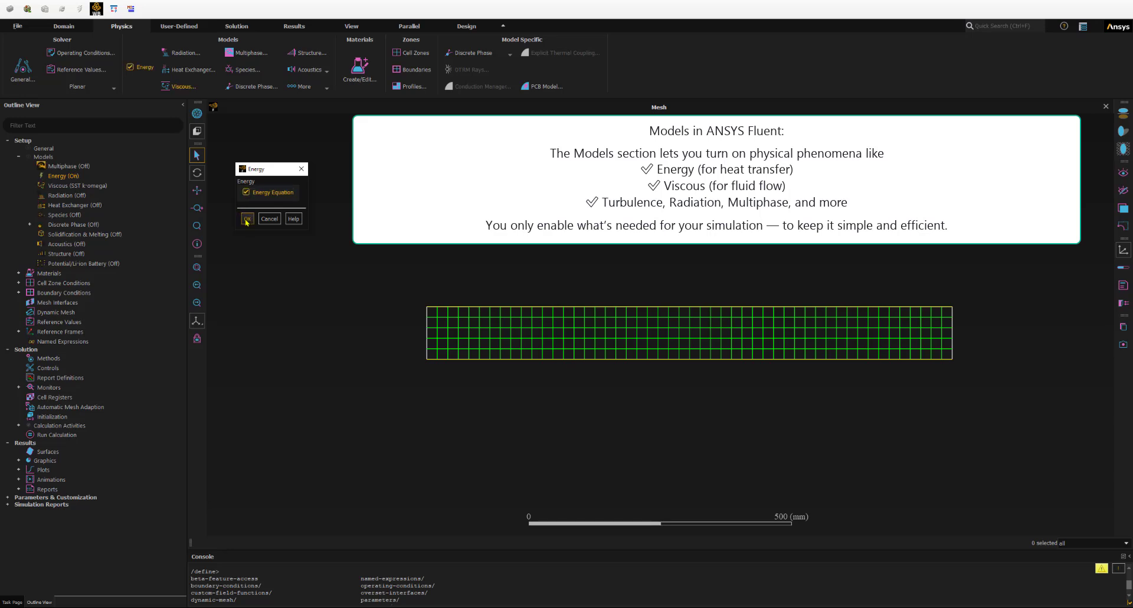
left_click(247, 219)
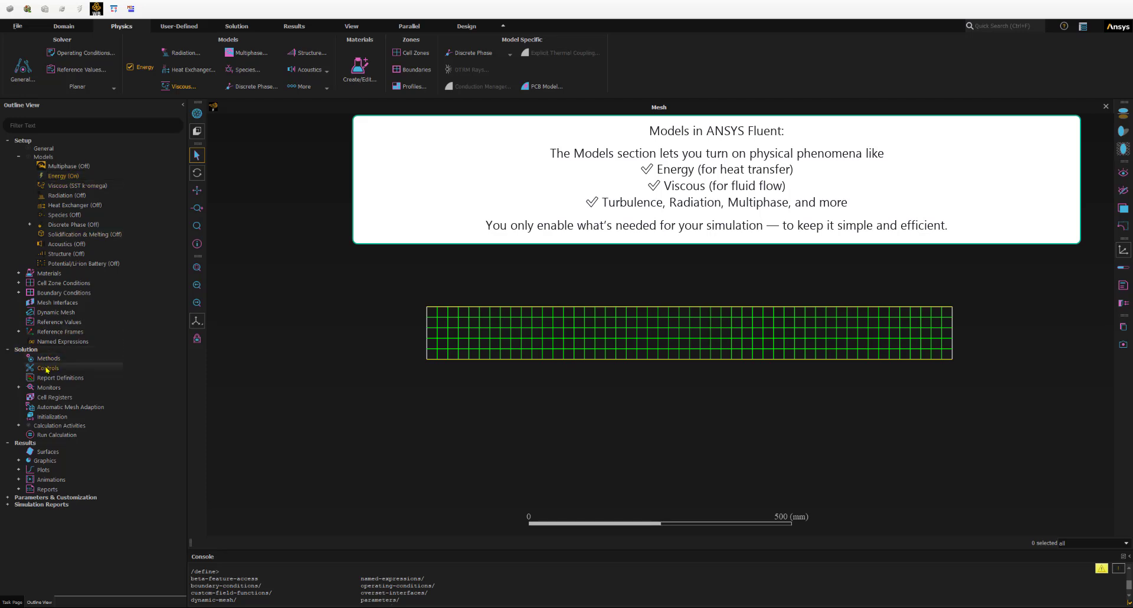
Step: In the solution controls, exclude the Flow and Turbulence equations so that only Energy is solved
left_click(237, 26)
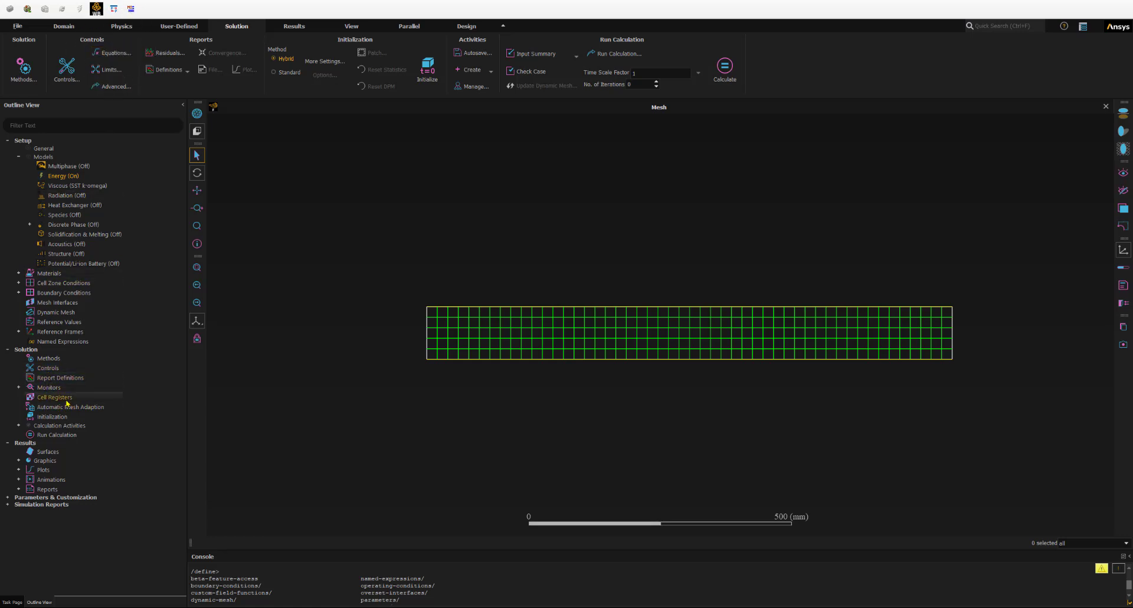
double_click(44, 369)
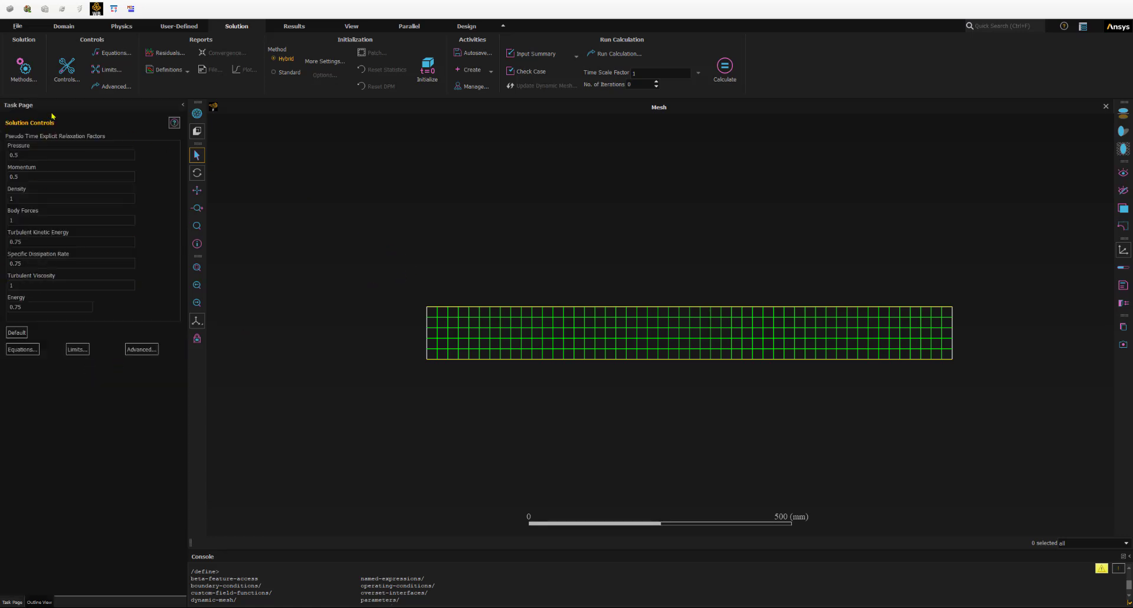
left_click(22, 350)
left_click_drag(548, 277, 230, 184)
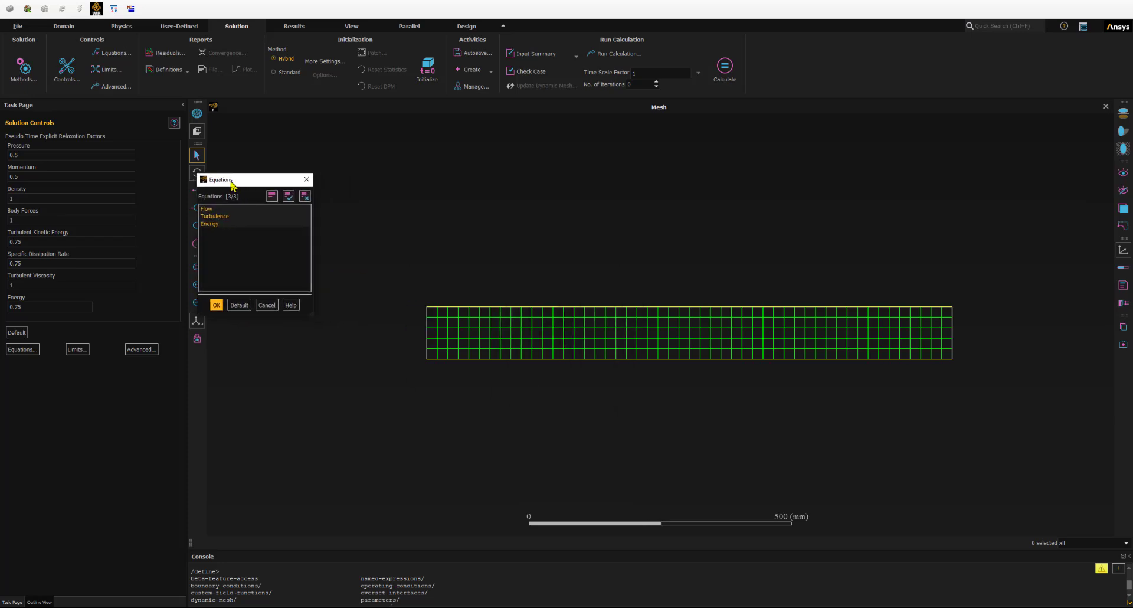
left_click(215, 218)
left_click(208, 210)
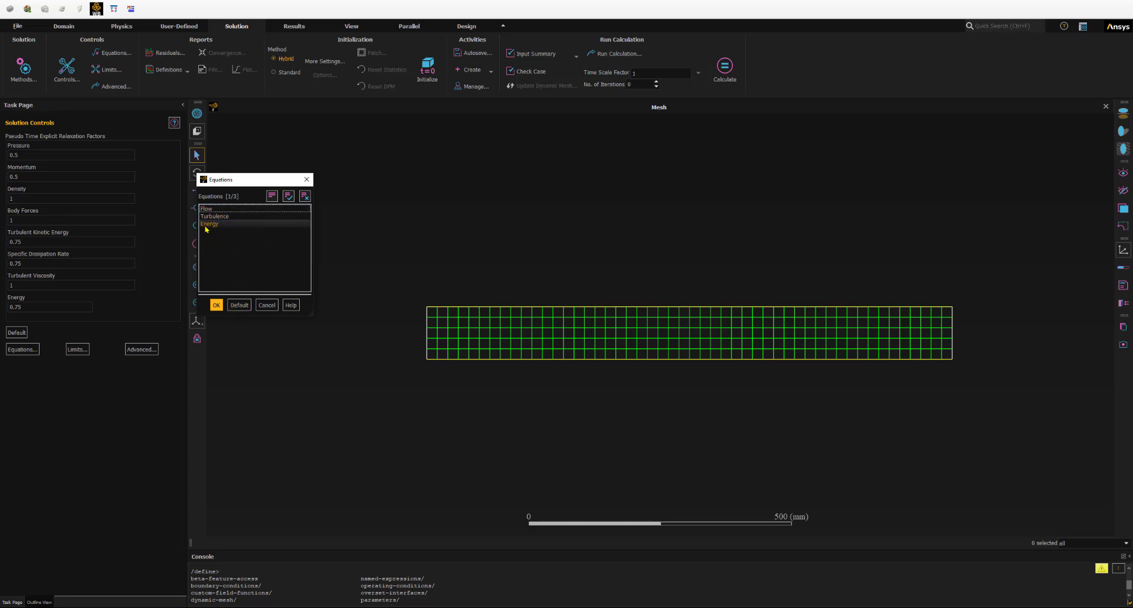
left_click(217, 305)
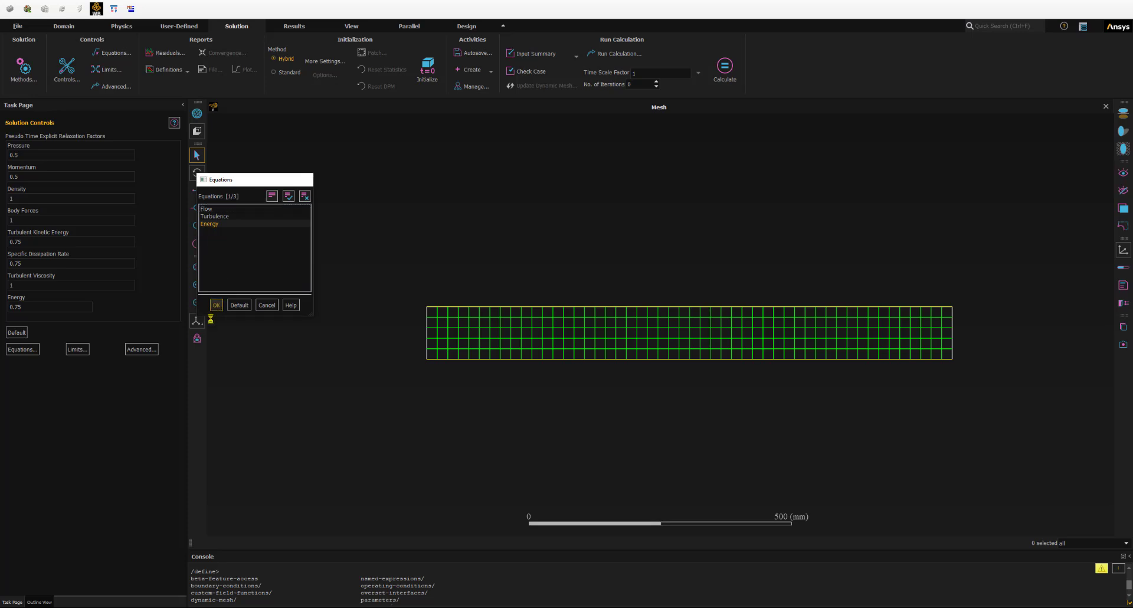
Step: Examine the available fluid and solid materials and the density, specific heat and thermal conductivity of aluminum
left_click(34, 603)
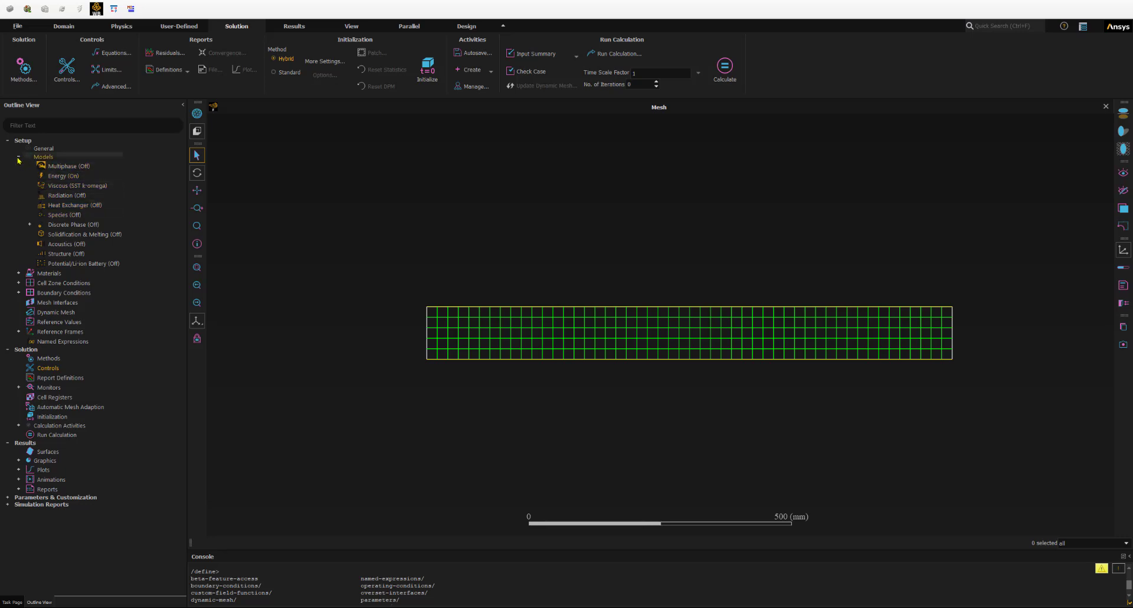
left_click(18, 274)
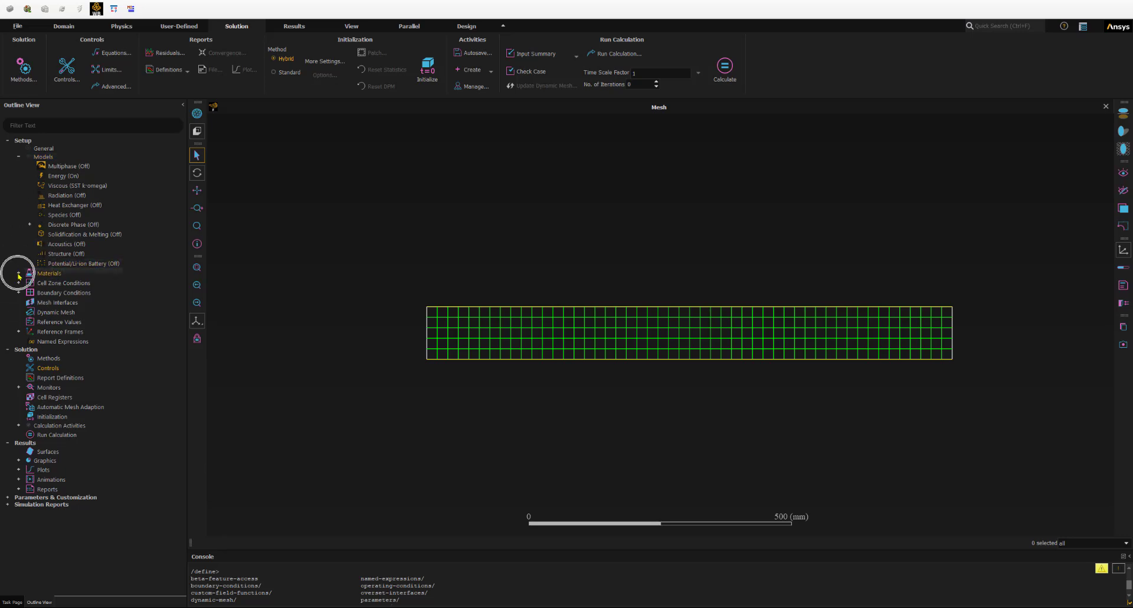
left_click(19, 157)
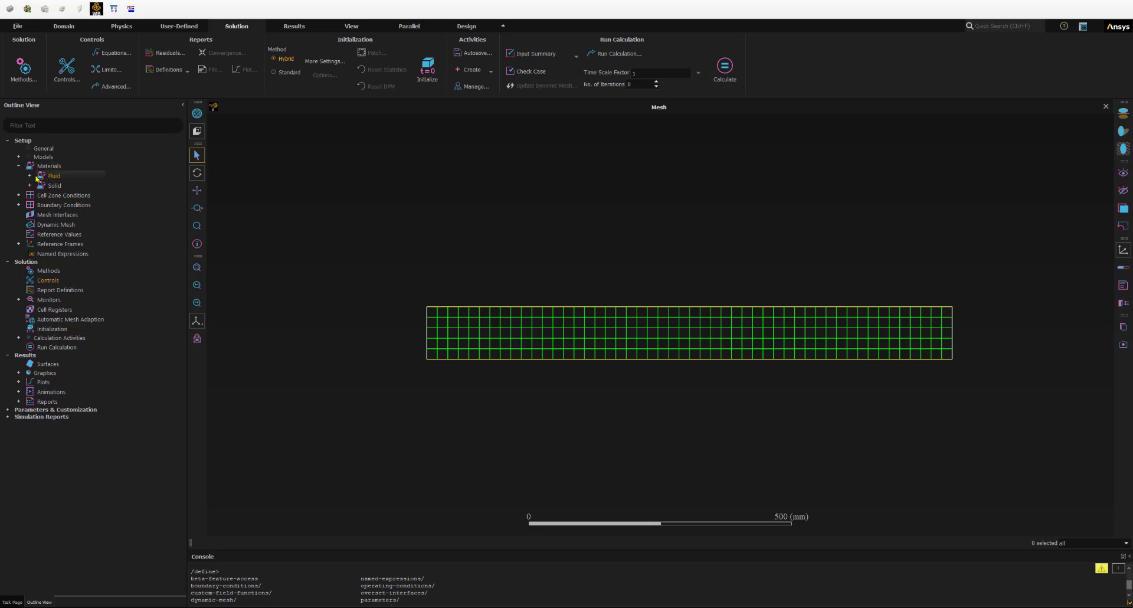
left_click(29, 175)
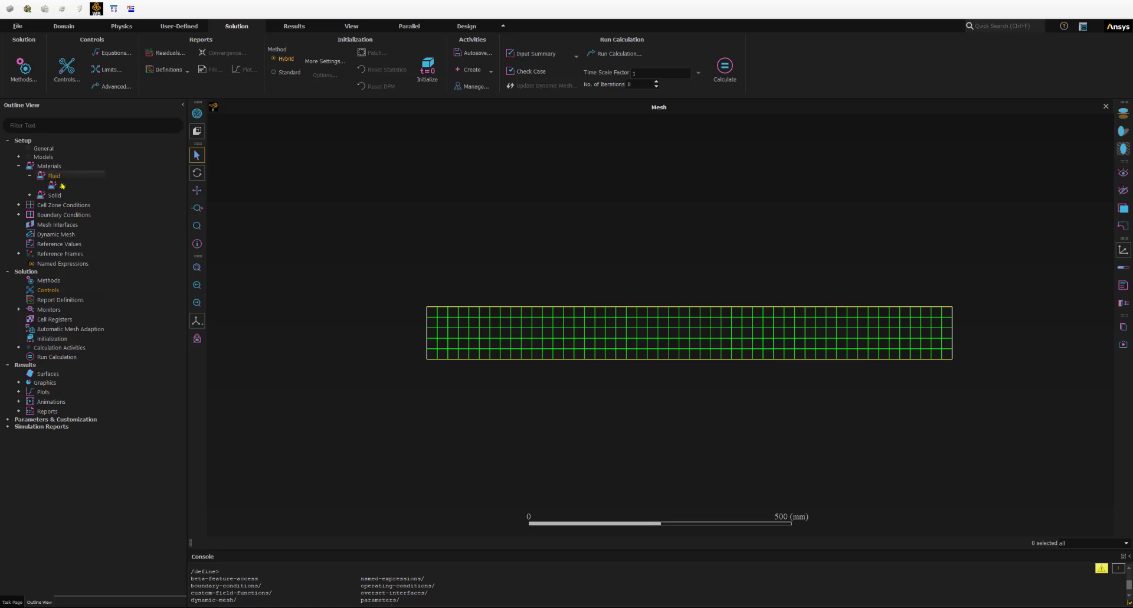
left_click(30, 195)
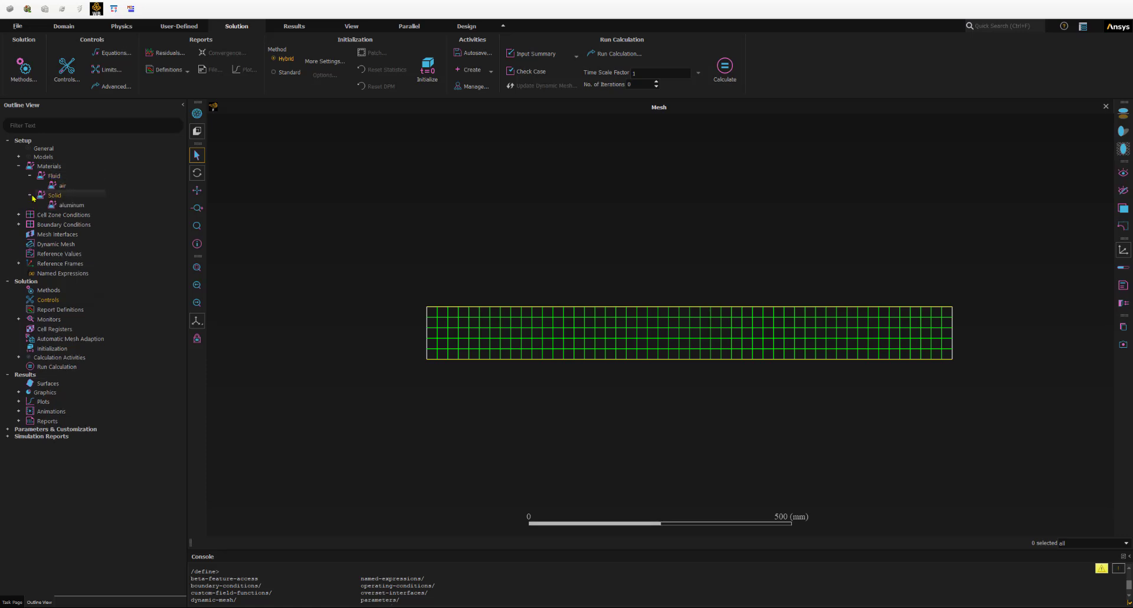
left_click(64, 205)
double_click(66, 205)
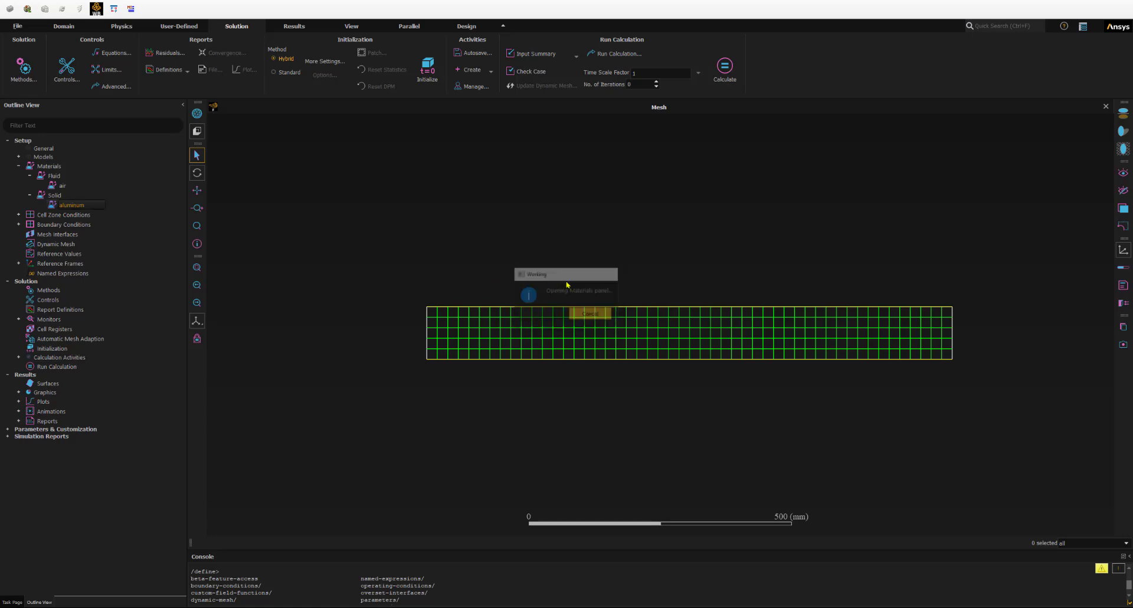
left_click_drag(334, 281, 289, 149)
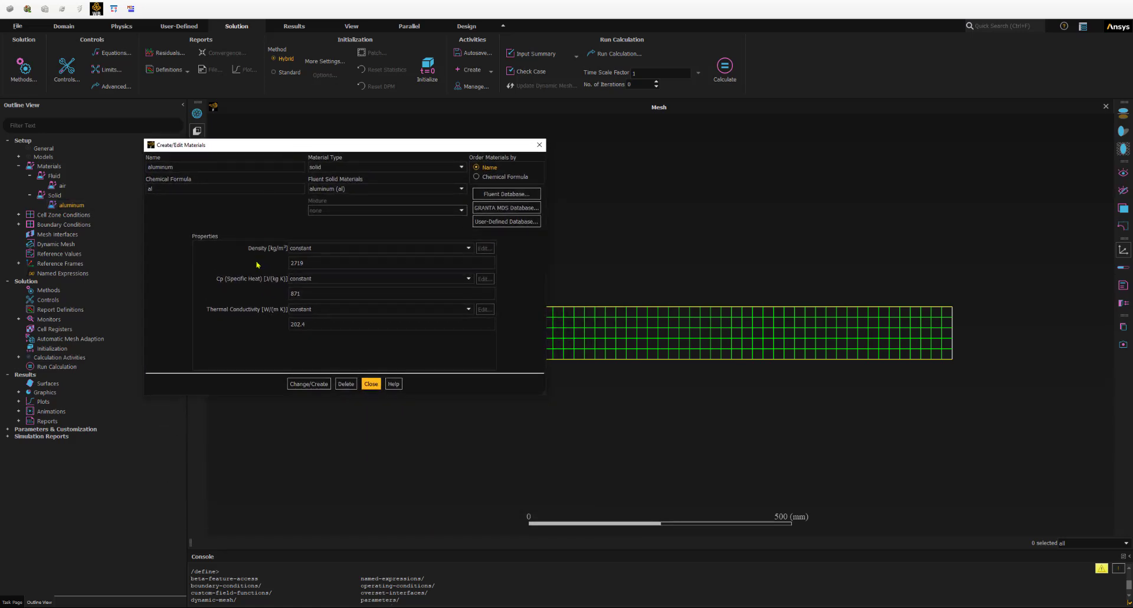
left_click(222, 317)
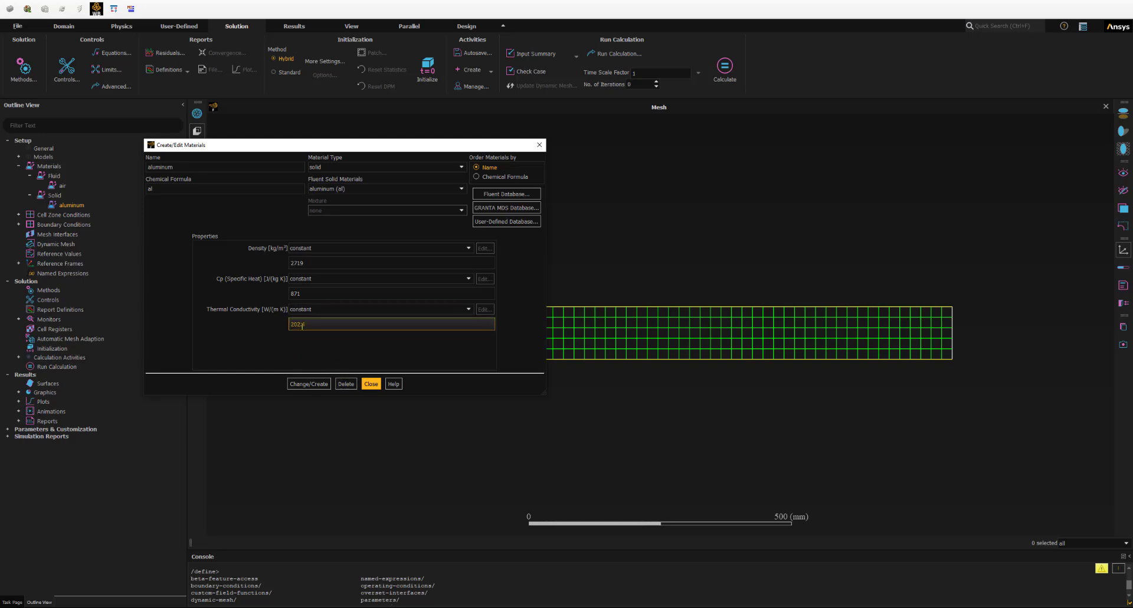
left_click(371, 384)
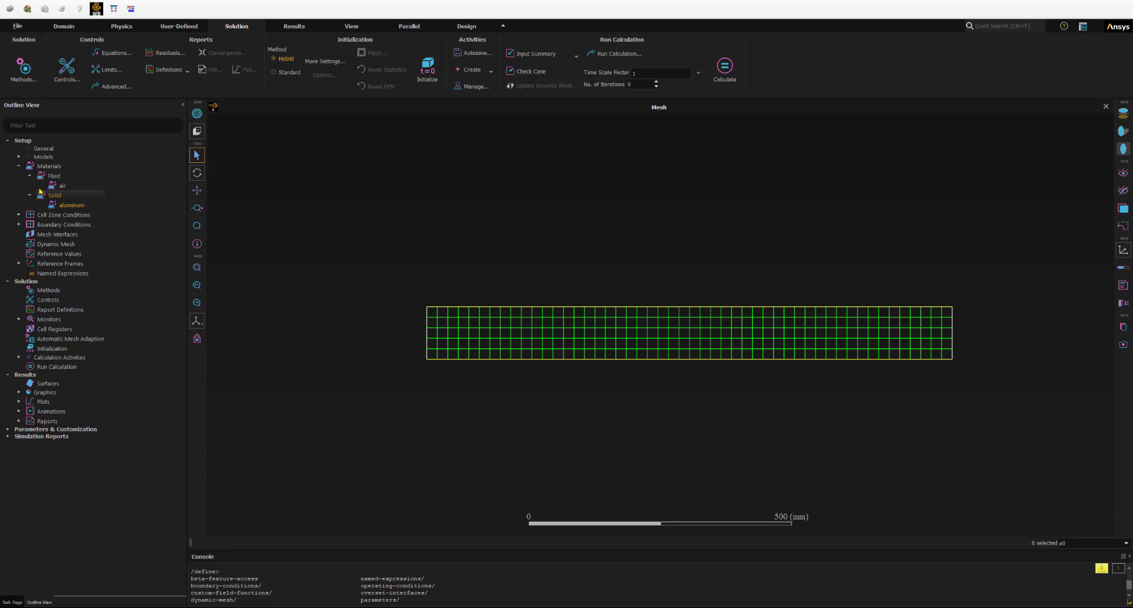
Step: Change the type of the plate's cell zone from fluid to solid
left_click(18, 166)
left_click(19, 176)
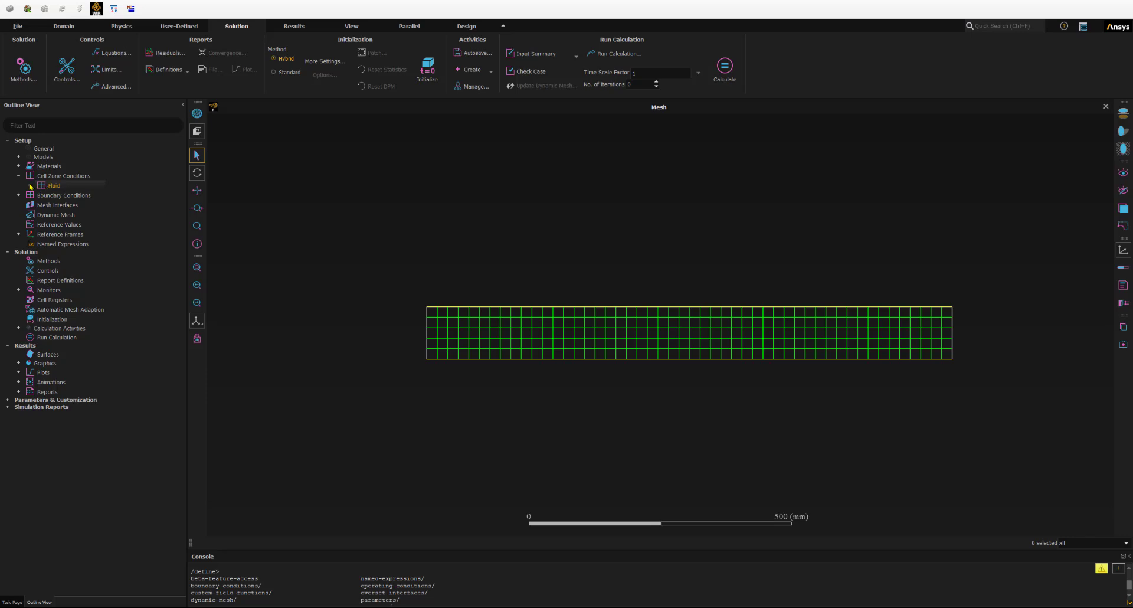
left_click(29, 185)
right_click(61, 189)
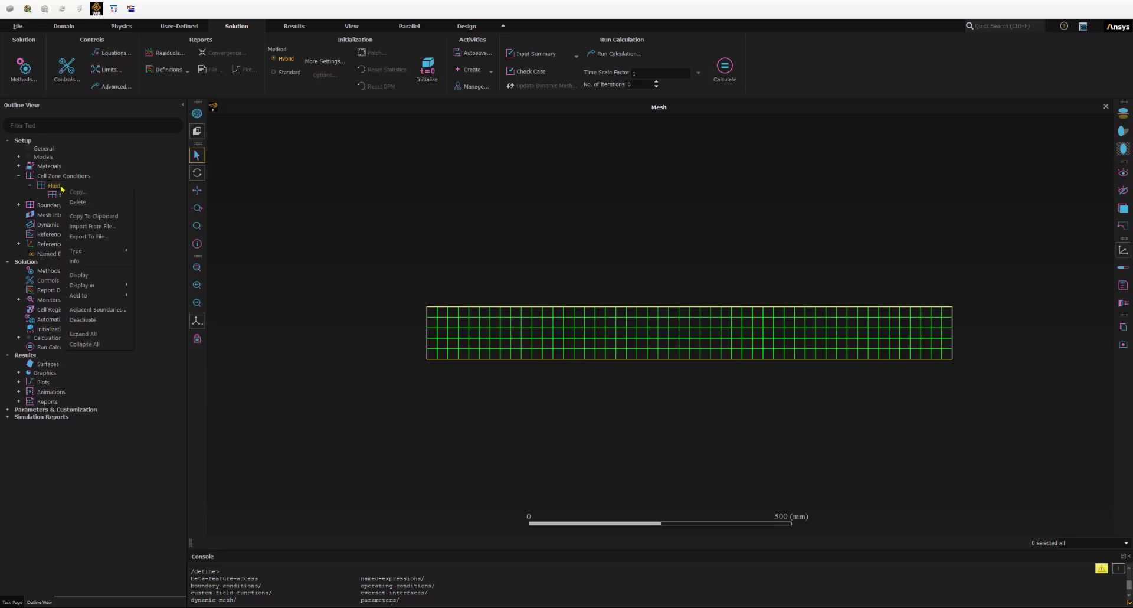
left_click(55, 187)
right_click(52, 187)
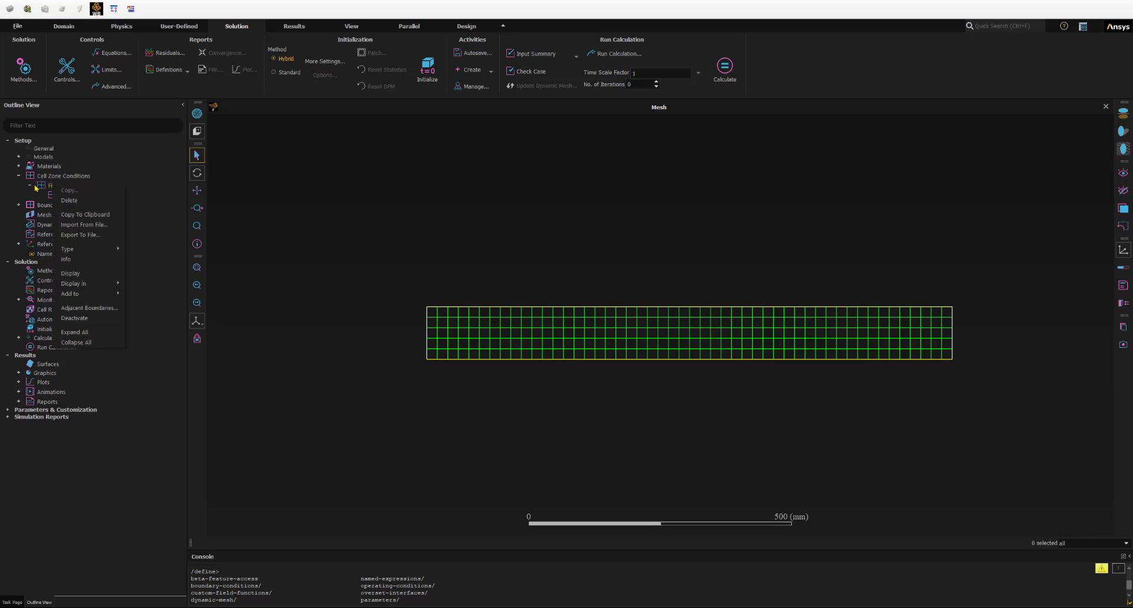
mouse_move(83, 254)
left_click(138, 261)
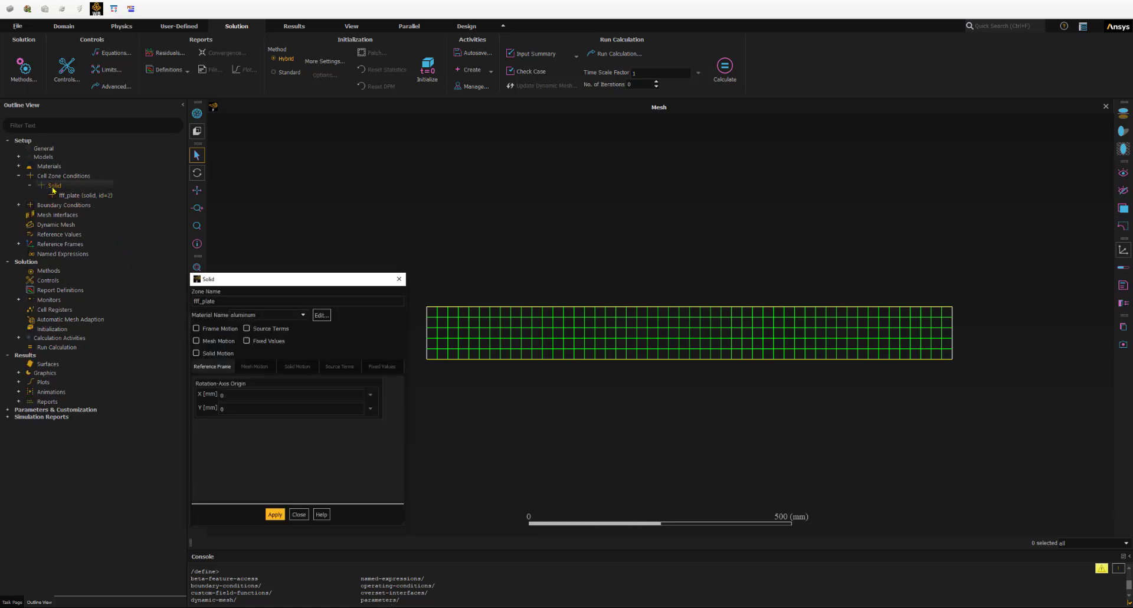
Step: Apply aluminum as the material of the solid plate zone and close its settings
left_click(52, 186)
left_click(250, 317)
left_click(273, 515)
left_click(297, 514)
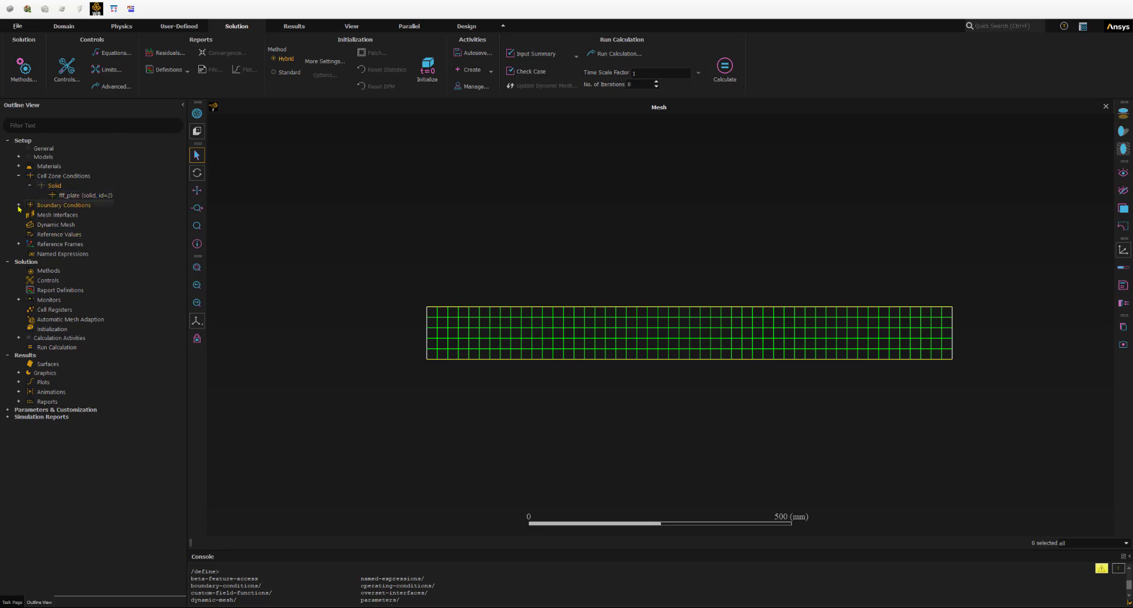
Step: Locate the plate's interior zone in the boundary conditions and display the mesh of the solid plate cell zone
left_click(19, 176)
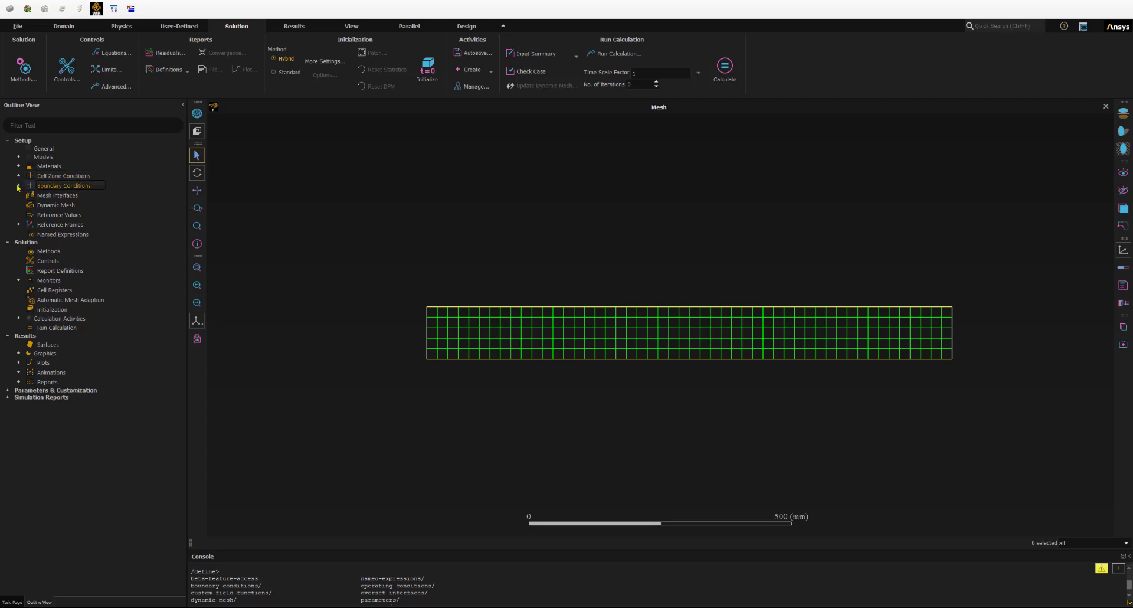
left_click(18, 186)
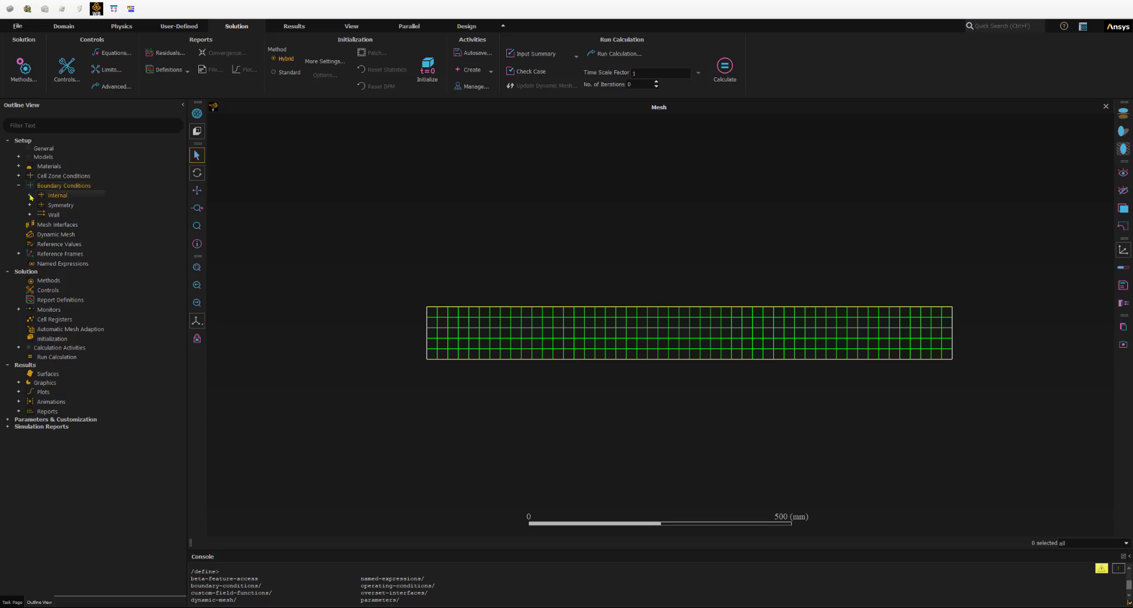
left_click(29, 195)
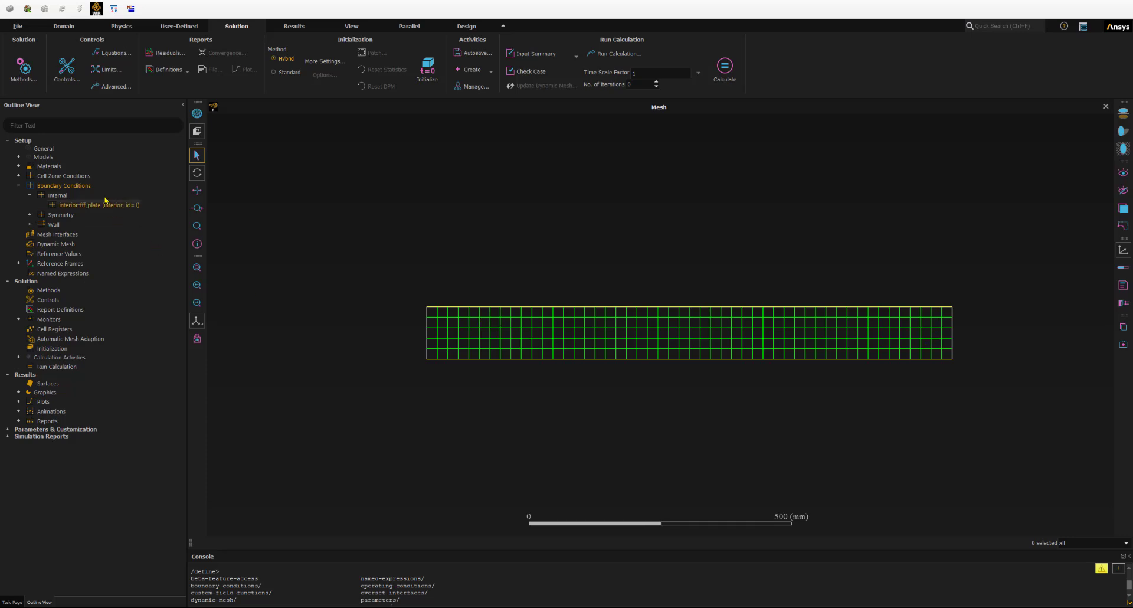
left_click(73, 206)
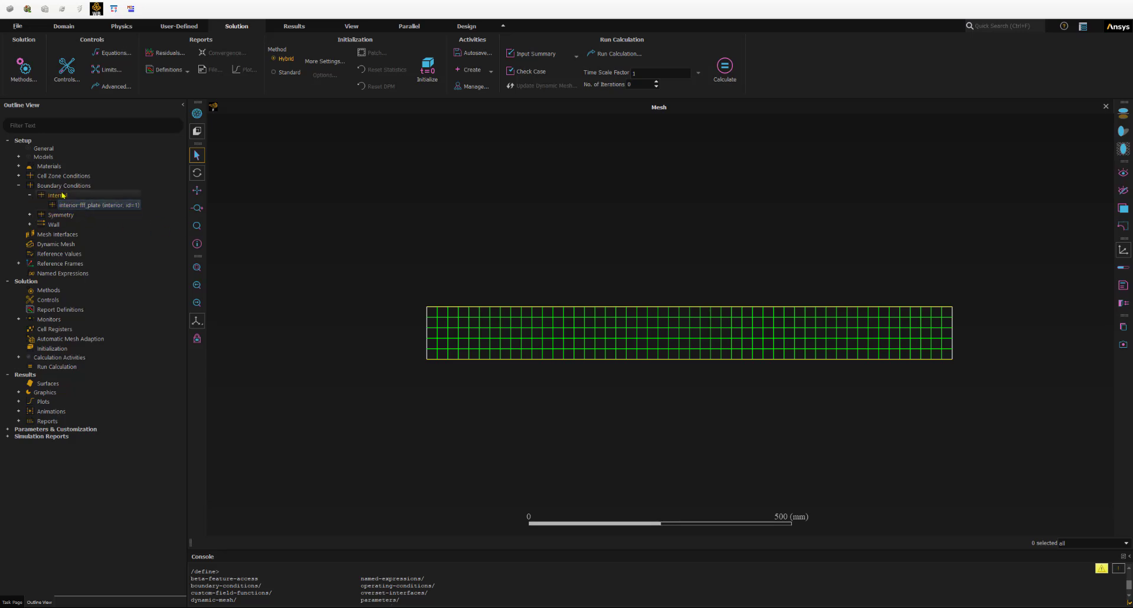
left_click(18, 176)
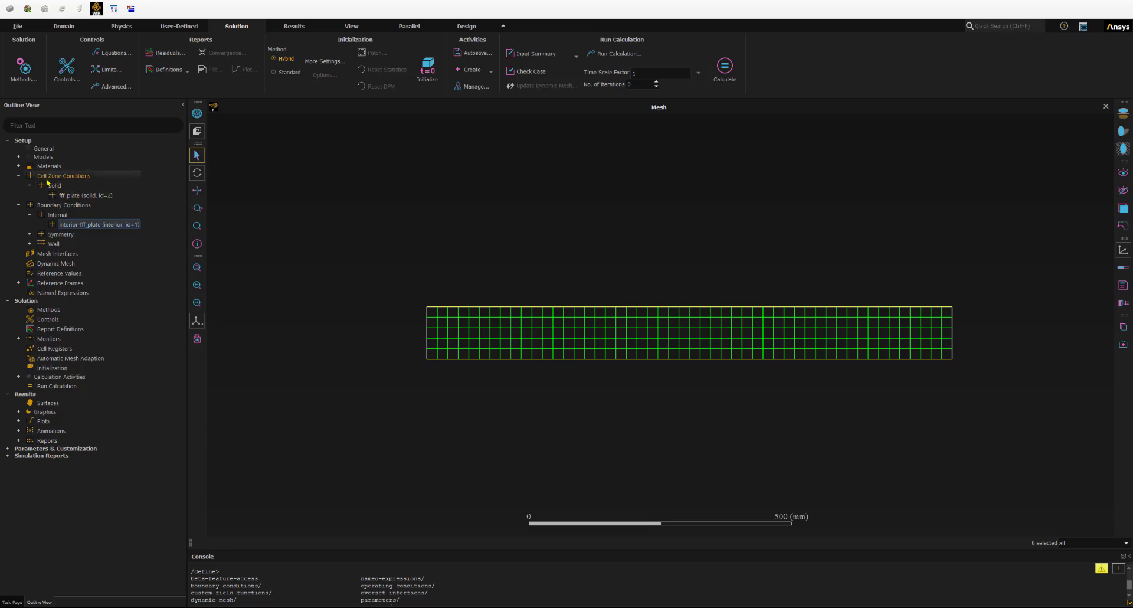
right_click(73, 194)
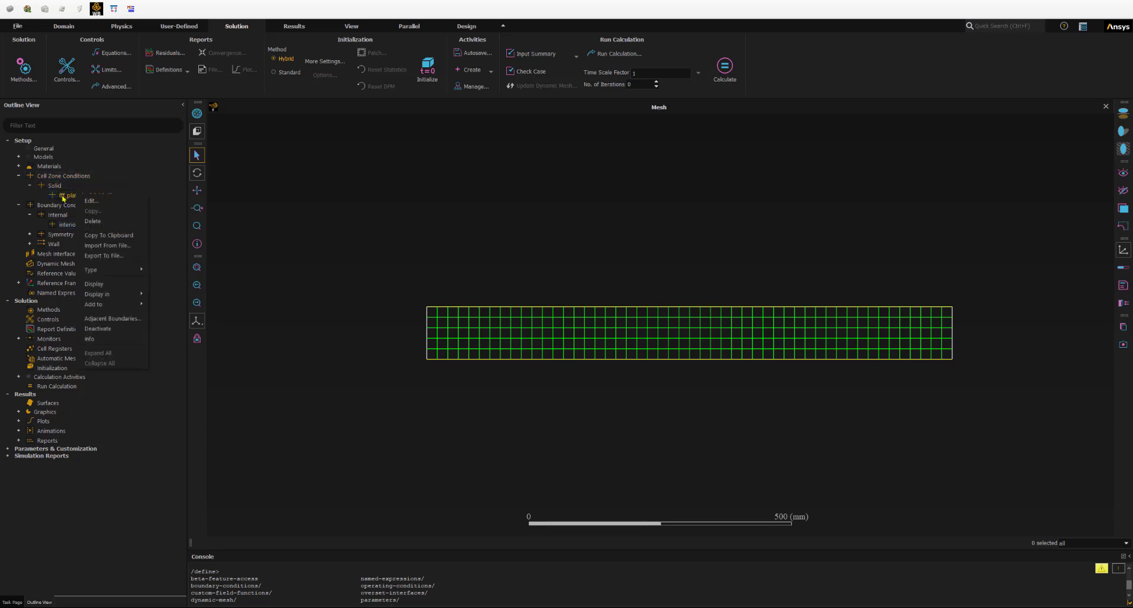
left_click(108, 285)
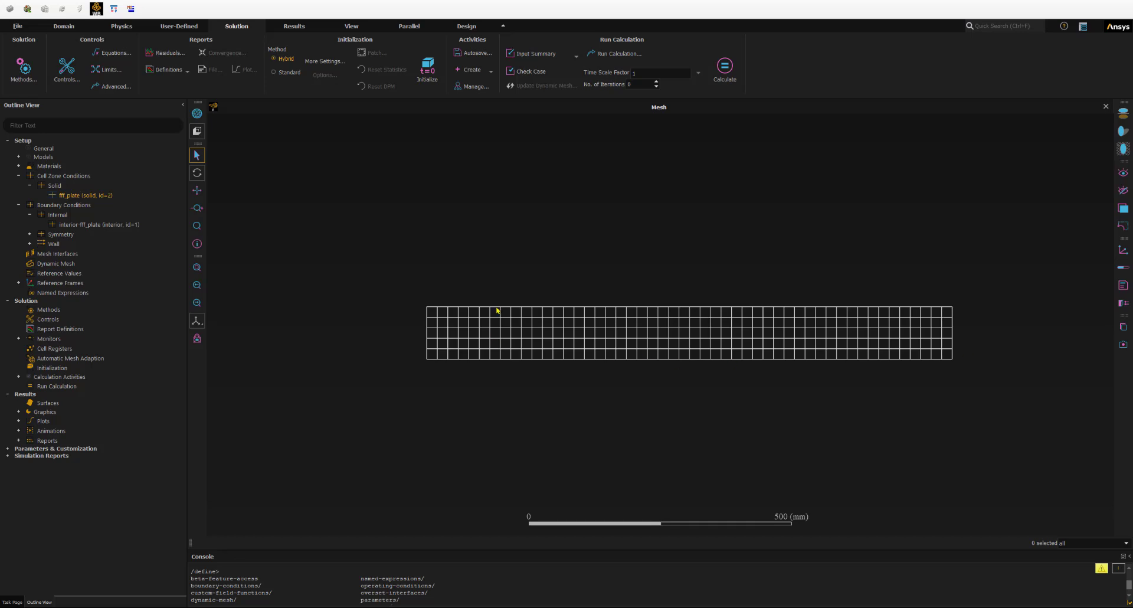
left_click(19, 176)
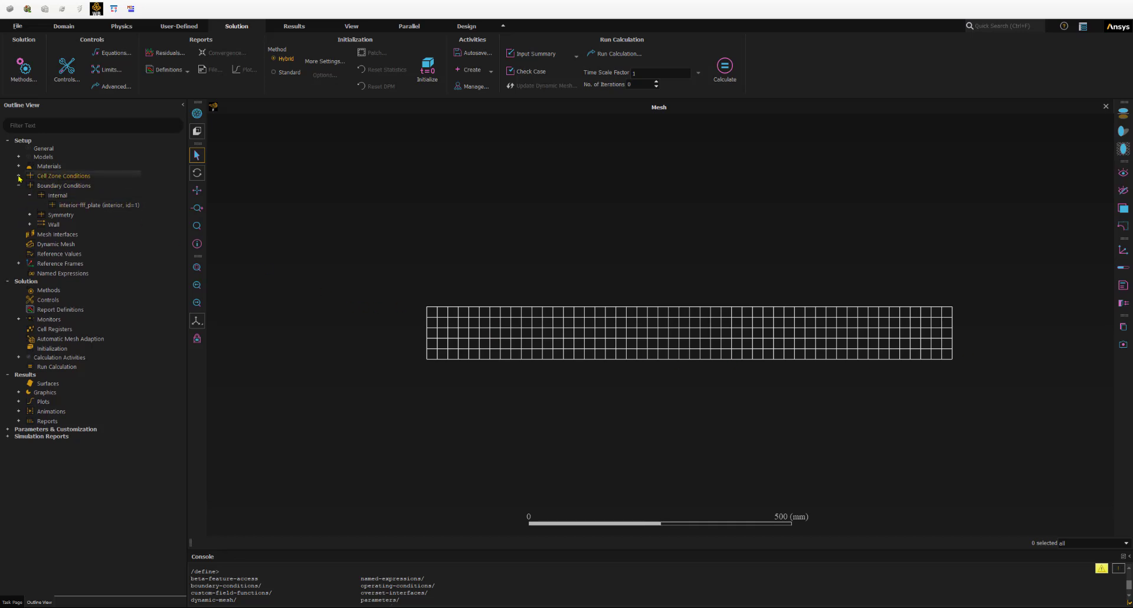
Step: Display only the plate's interior boundary zone and view its settings, closing them without changes
right_click(67, 206)
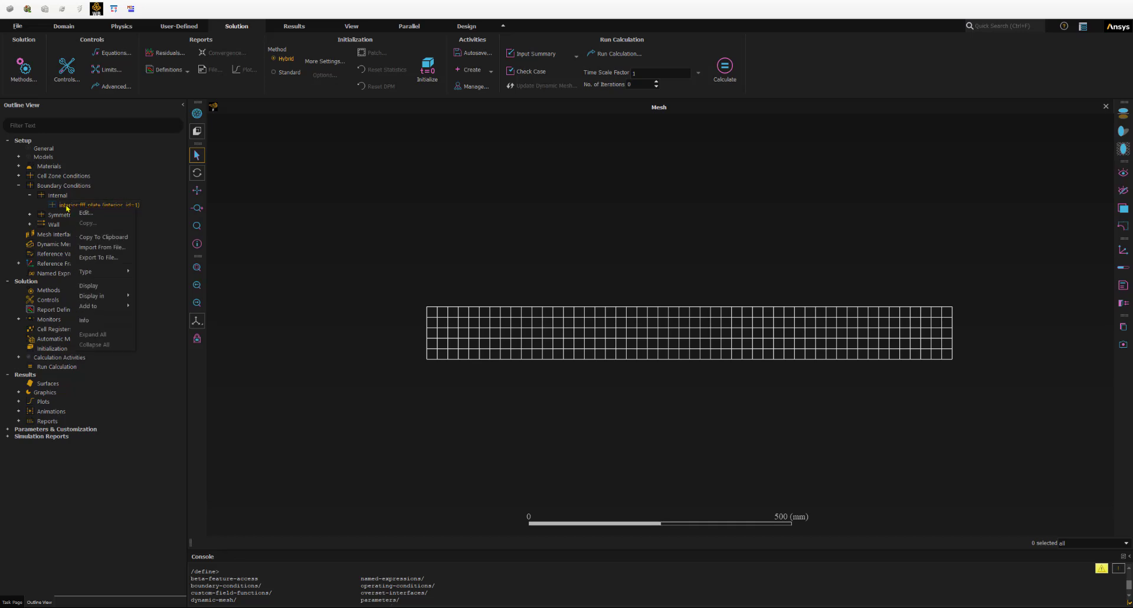
left_click(88, 286)
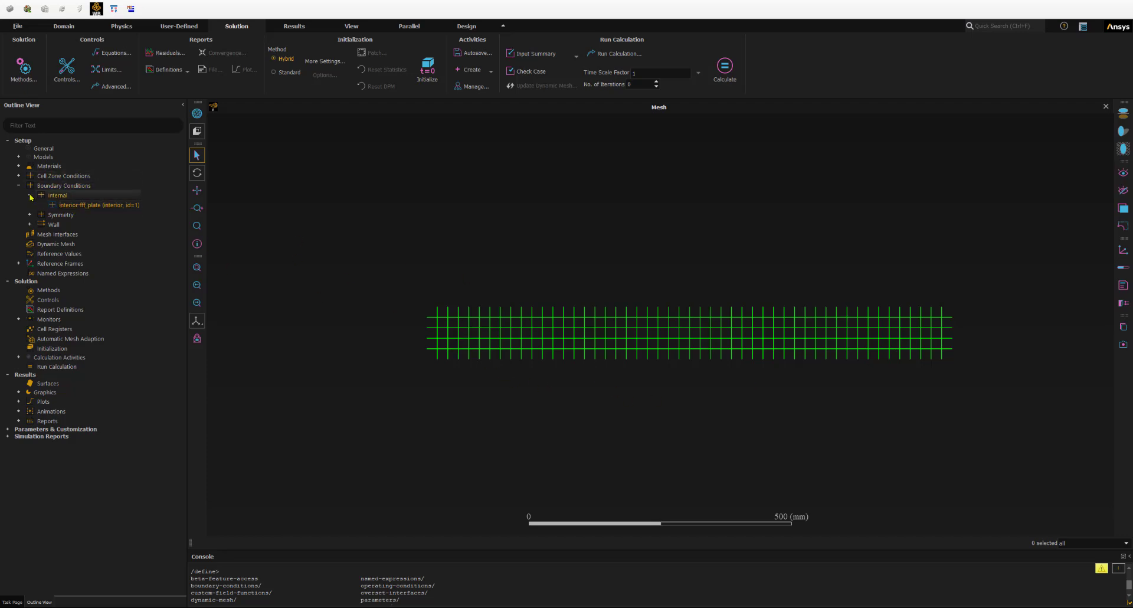
double_click(73, 207)
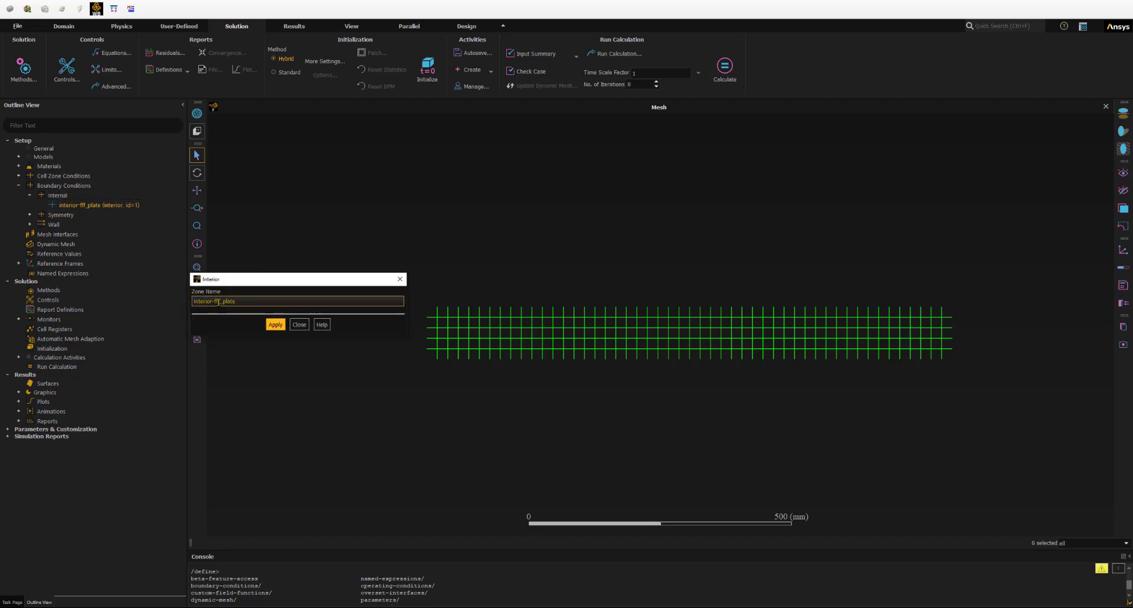
left_click(300, 325)
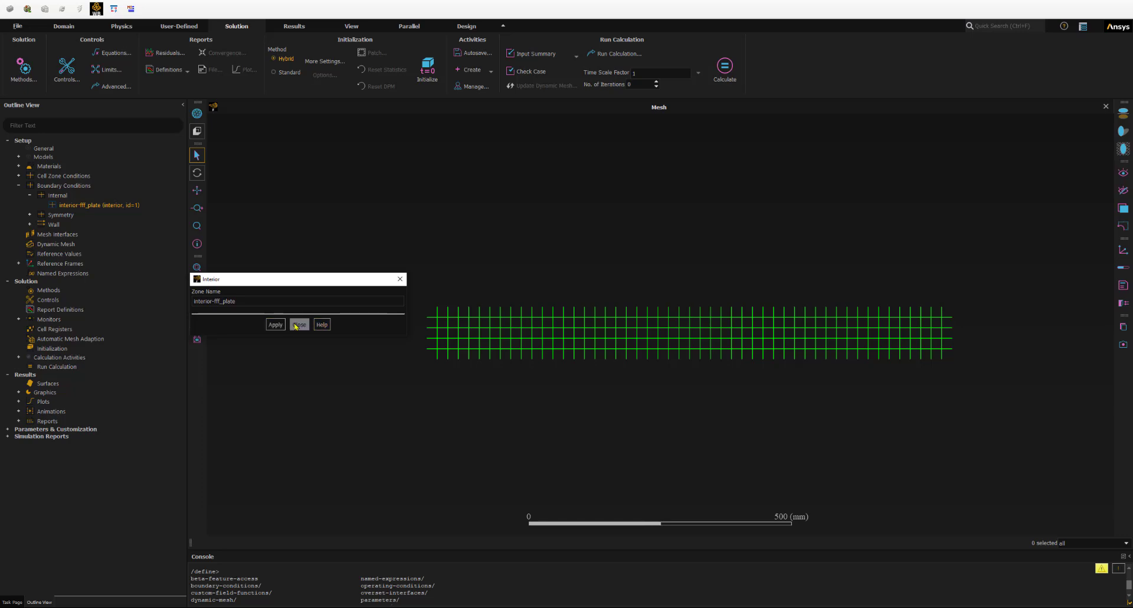
Step: Add the symmetry-bottom and symmetry-top boundaries to the active mesh display
left_click(28, 215)
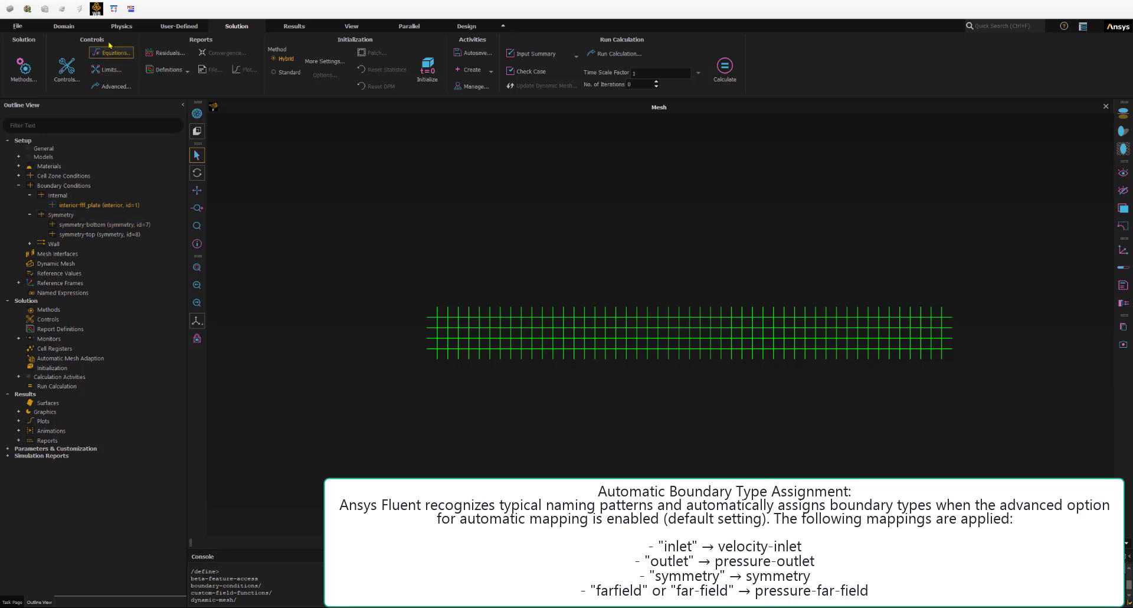
right_click(81, 228)
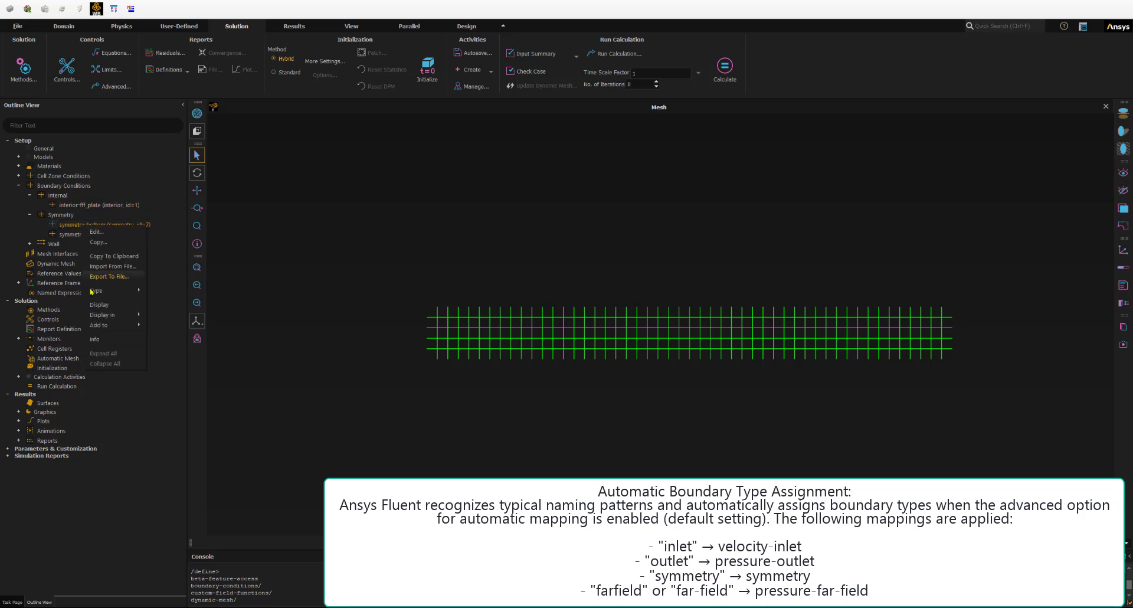
left_click(103, 317)
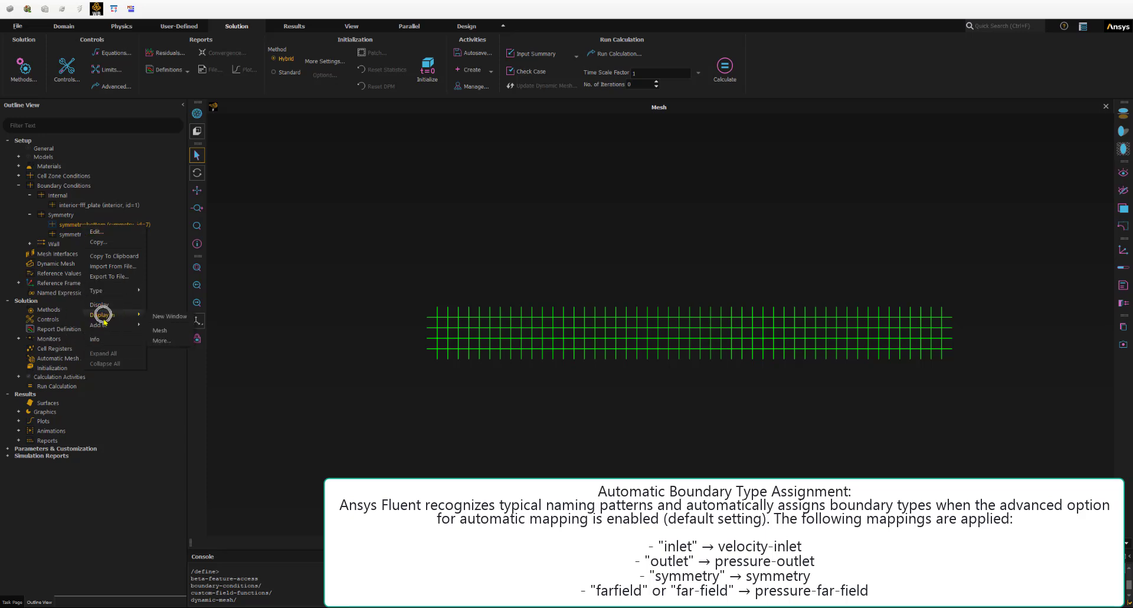
mouse_move(106, 329)
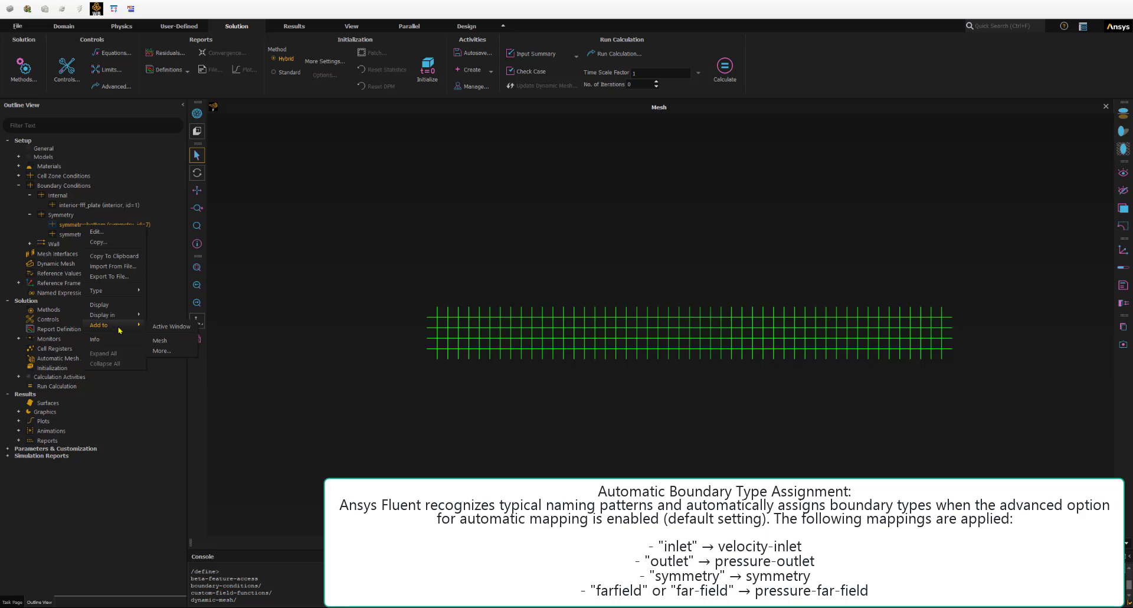
left_click(162, 328)
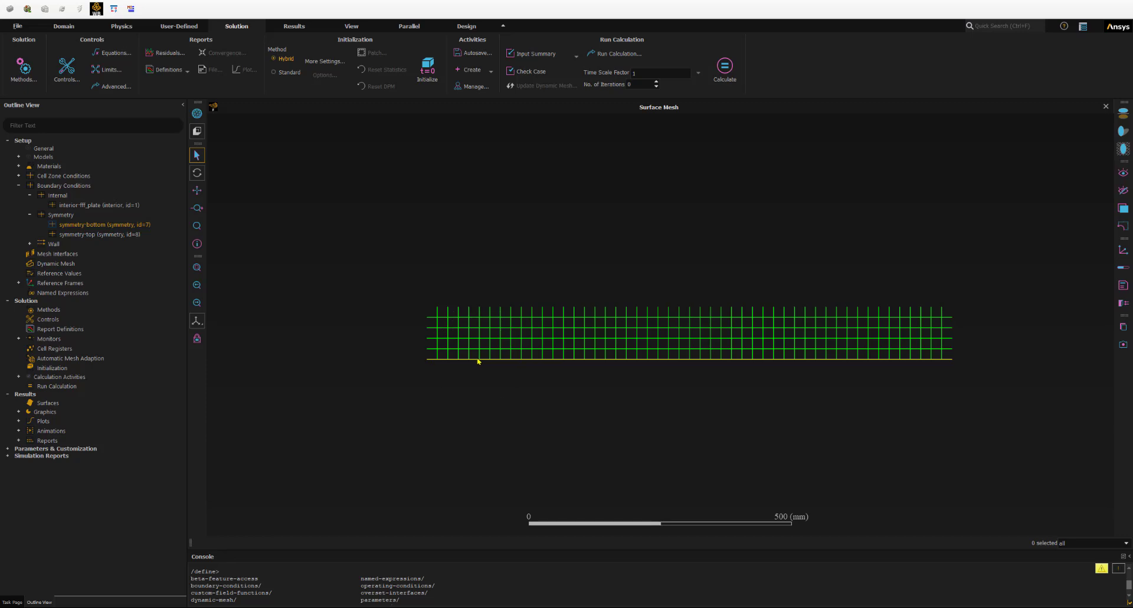
right_click(73, 234)
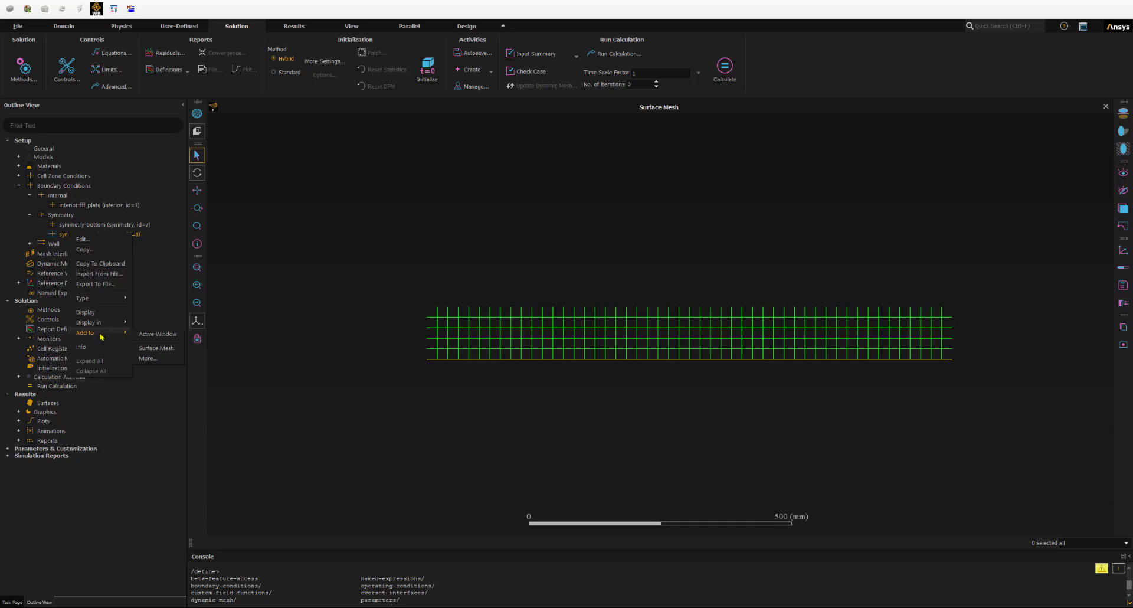
left_click(151, 334)
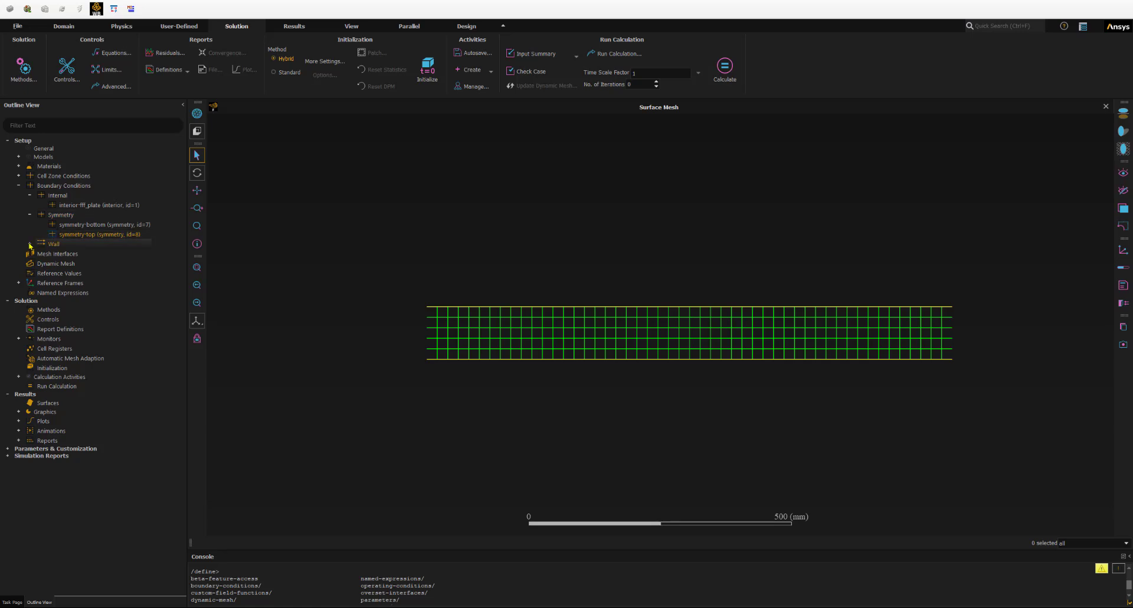
Step: Add the wall-left and wall-right boundaries to the active mesh display
double_click(48, 244)
left_click(61, 253)
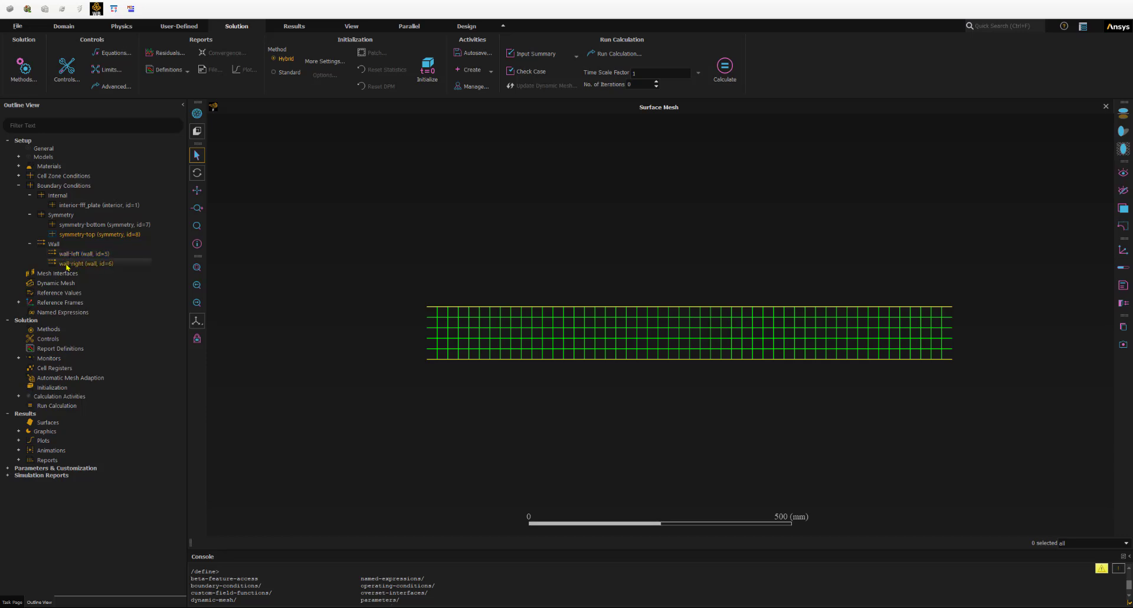
left_click(56, 246)
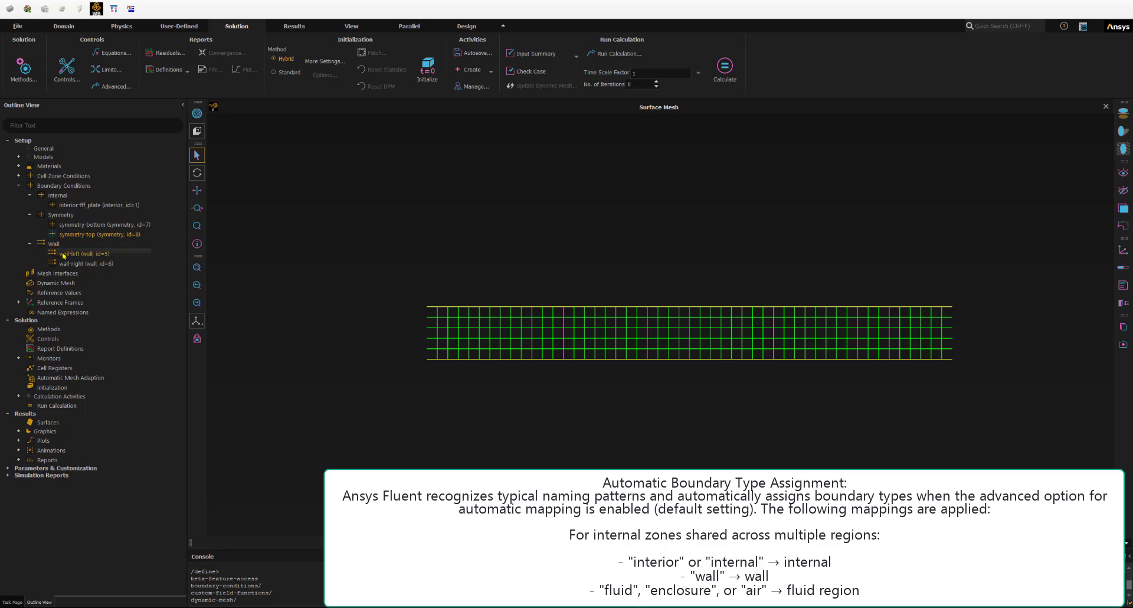
right_click(63, 256)
mouse_move(112, 352)
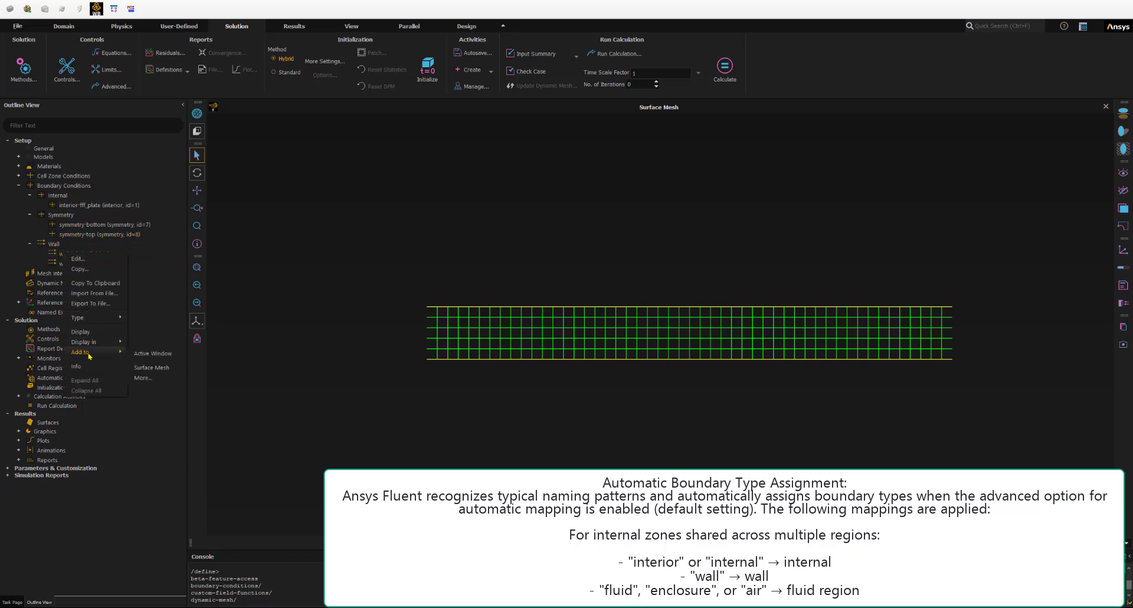
left_click(146, 354)
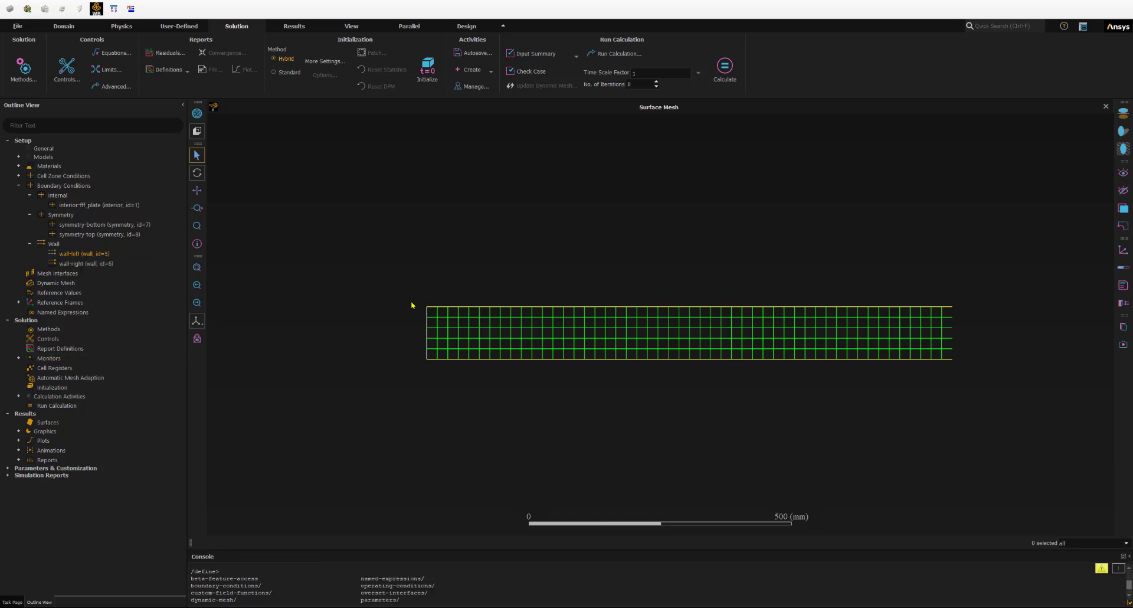
right_click(86, 264)
mouse_move(118, 361)
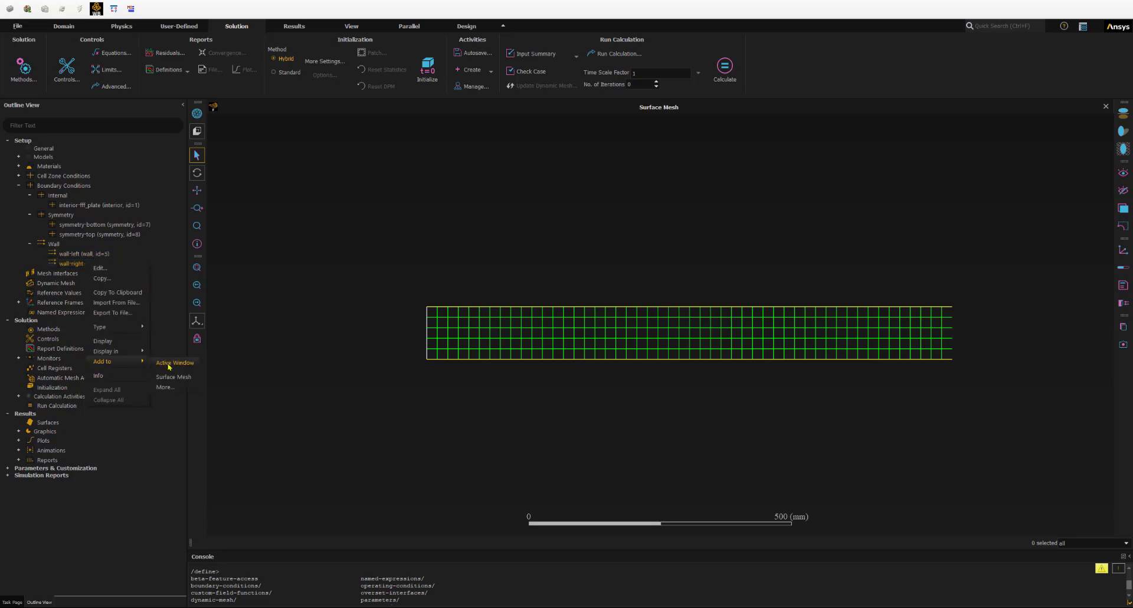
left_click(169, 365)
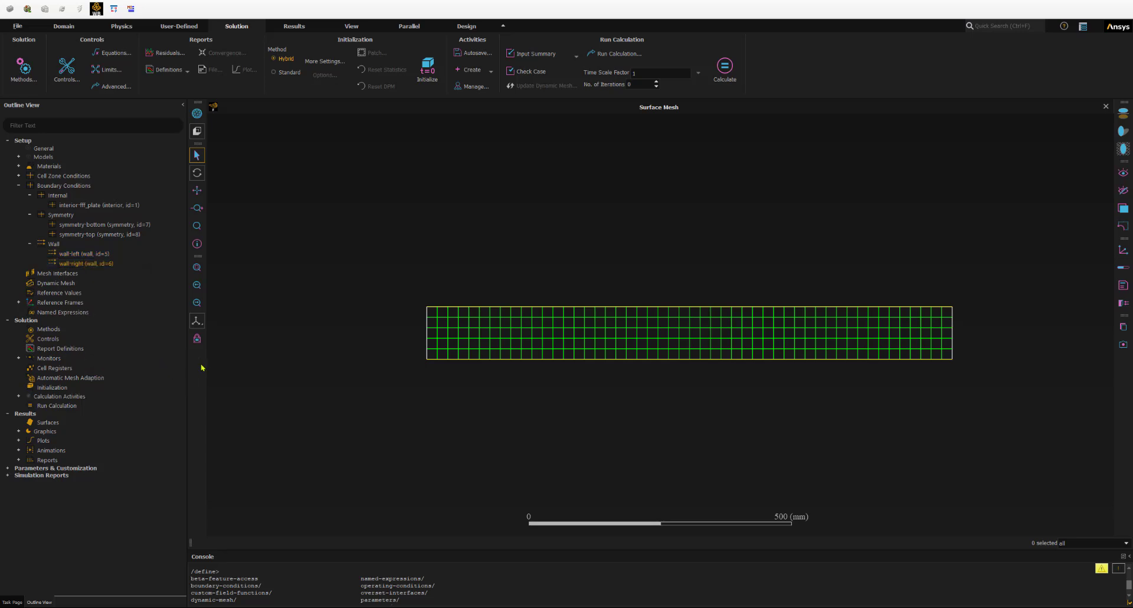
Step: Set the thermal condition of wall-left to a heat flux of 1000 W/m², then apply and close its settings
left_click(69, 253)
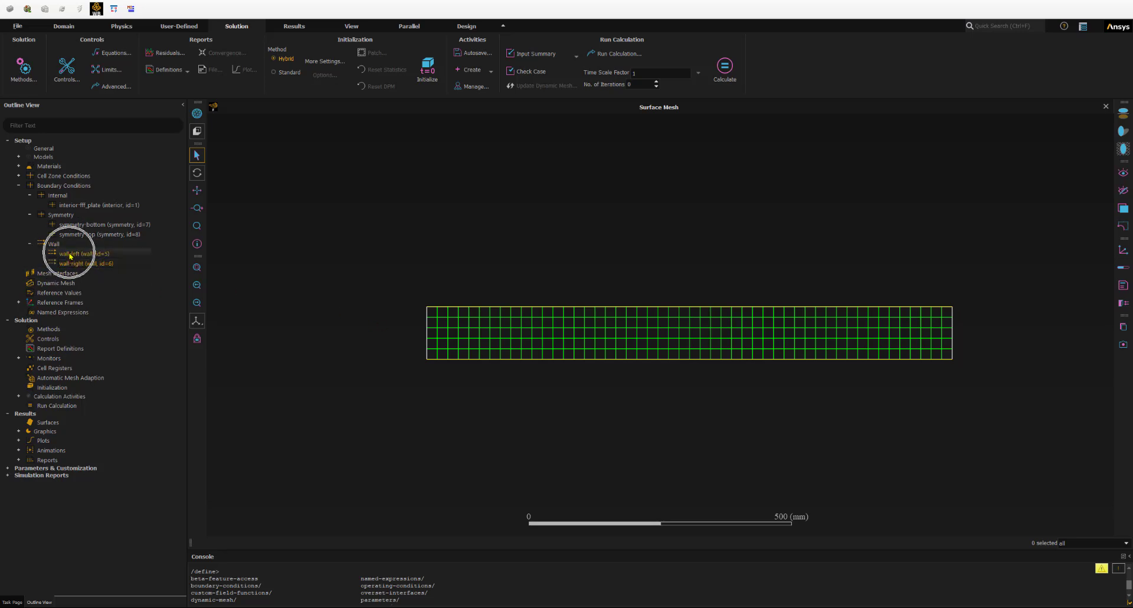
left_click(88, 263, "ctrl")
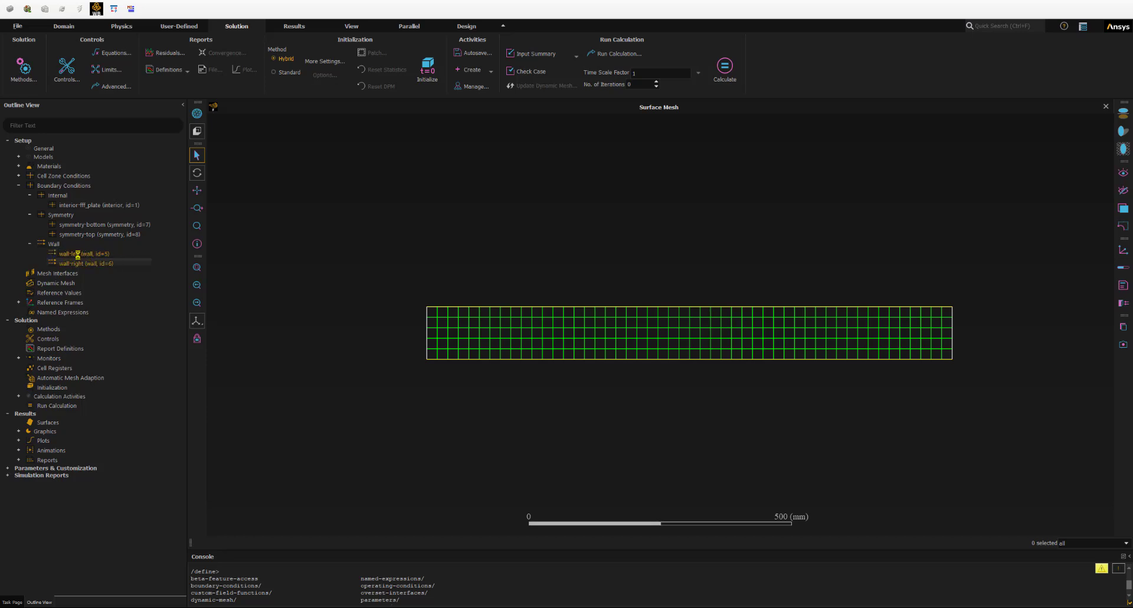
left_click_drag(246, 283, 245, 126)
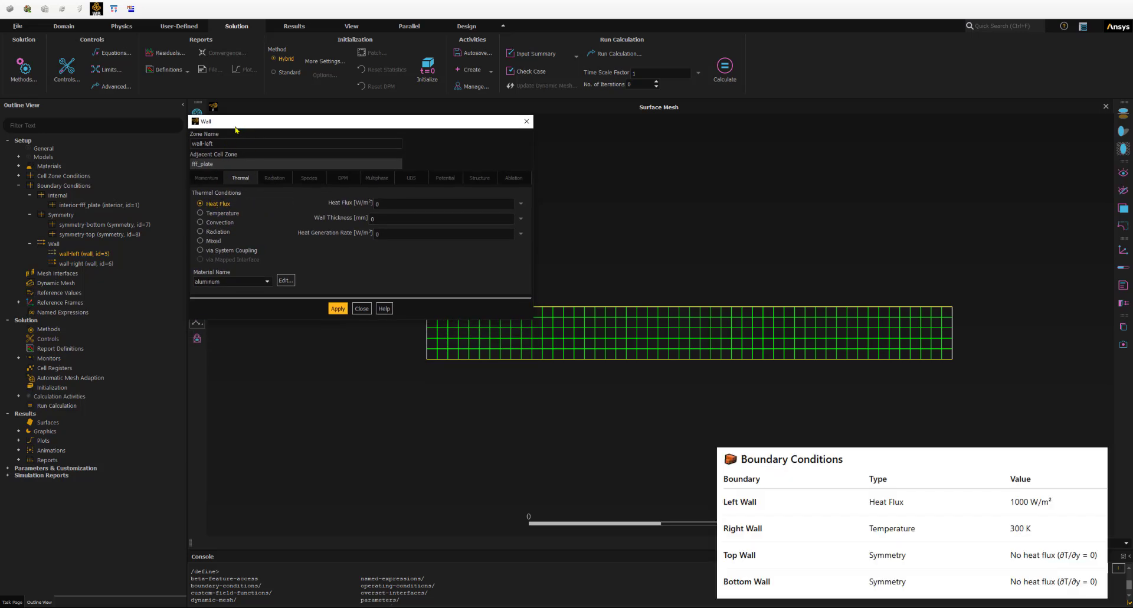
left_click_drag(237, 122, 207, 76)
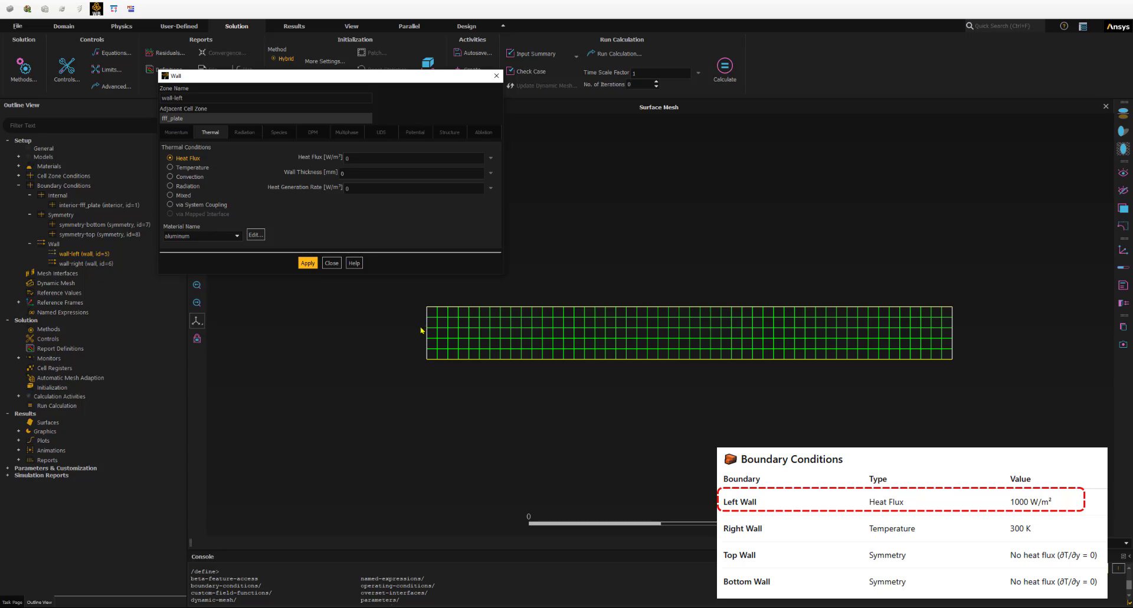
left_click(355, 156)
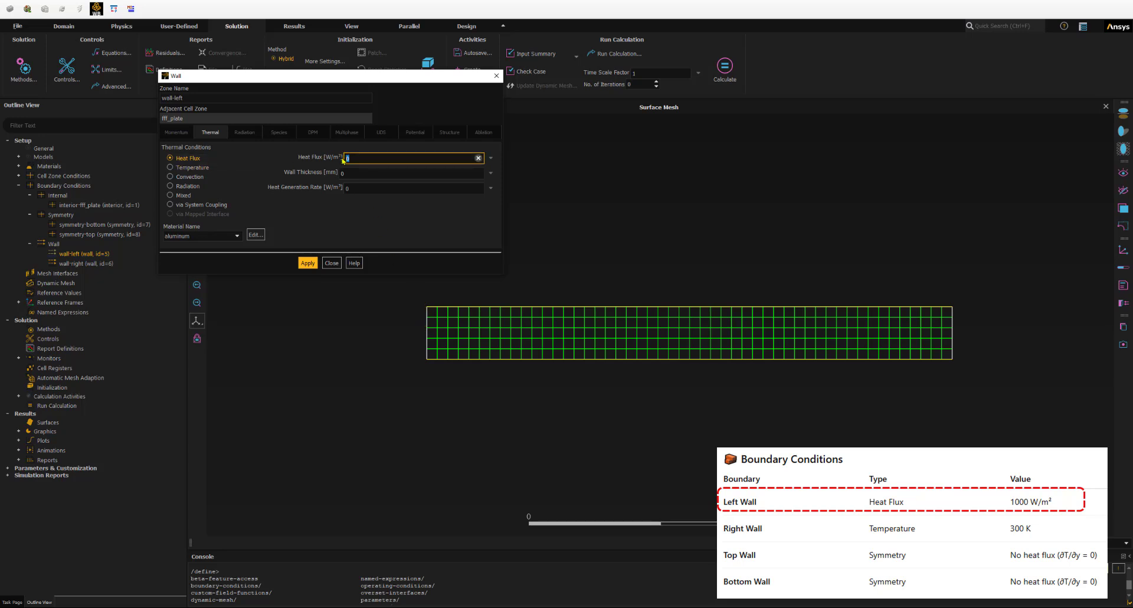
type("100")
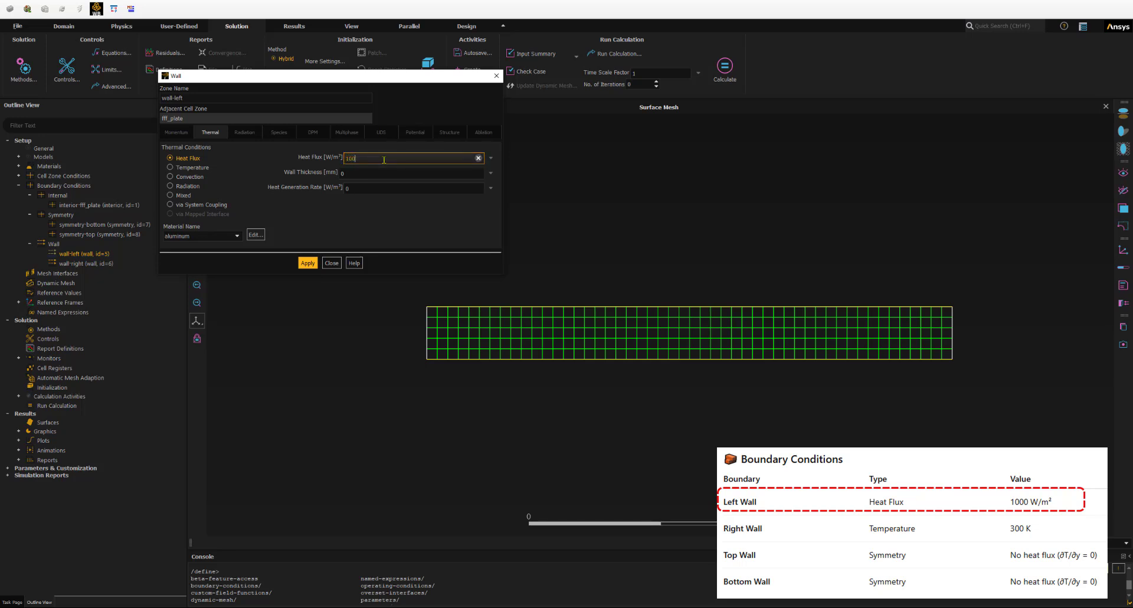
type("0")
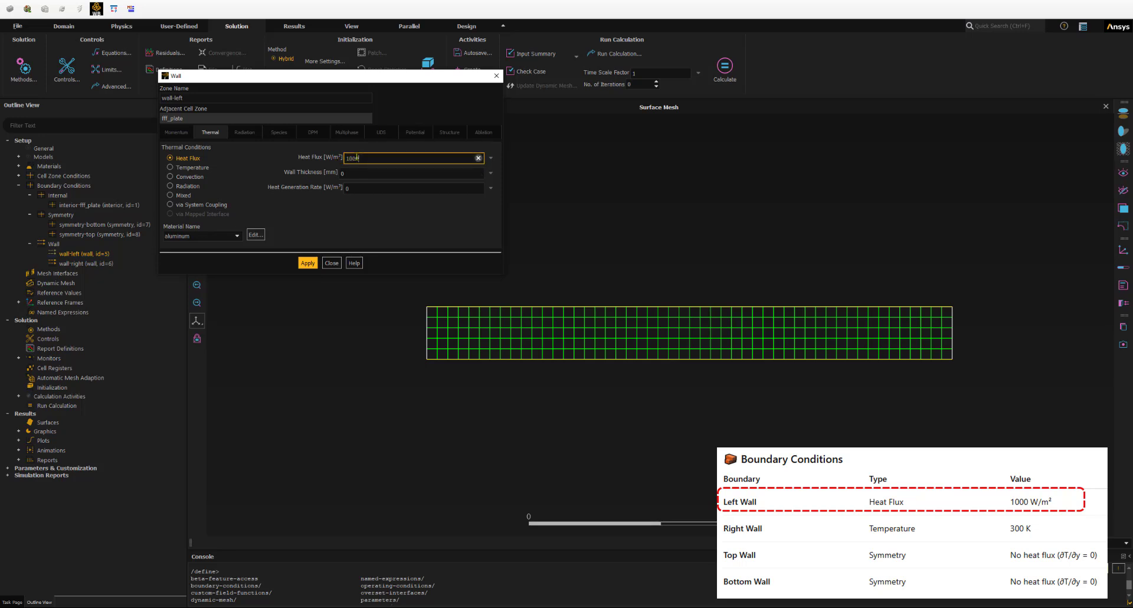
left_click(305, 264)
key("Return")
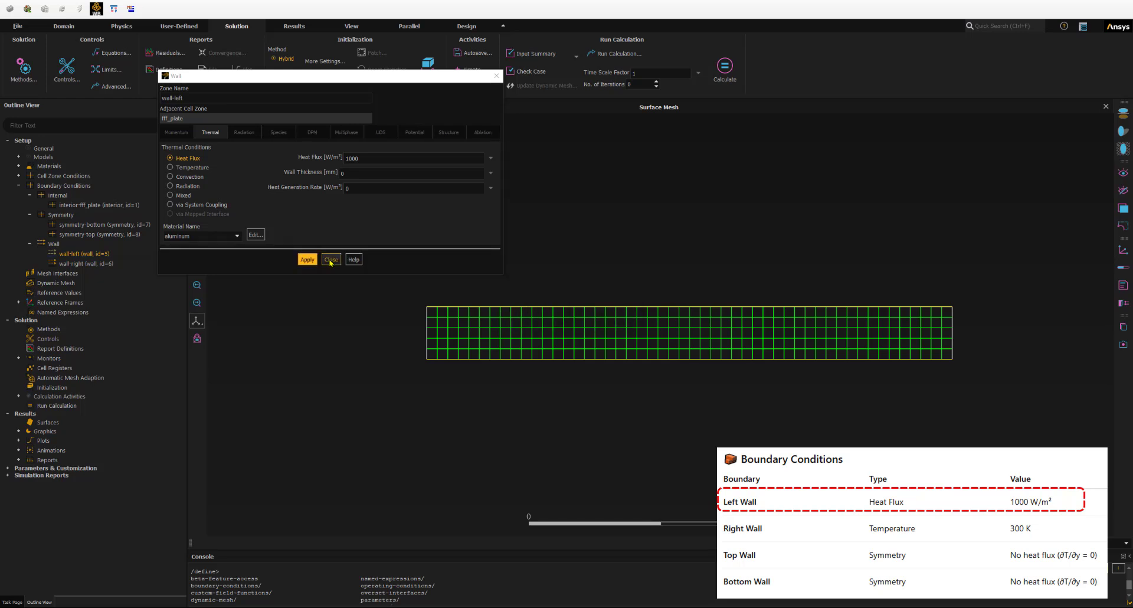
left_click(331, 260)
Step: Set the thermal condition of wall-right to a fixed temperature of 300 K, then apply and close its settings
left_click(82, 264)
right_click(97, 265)
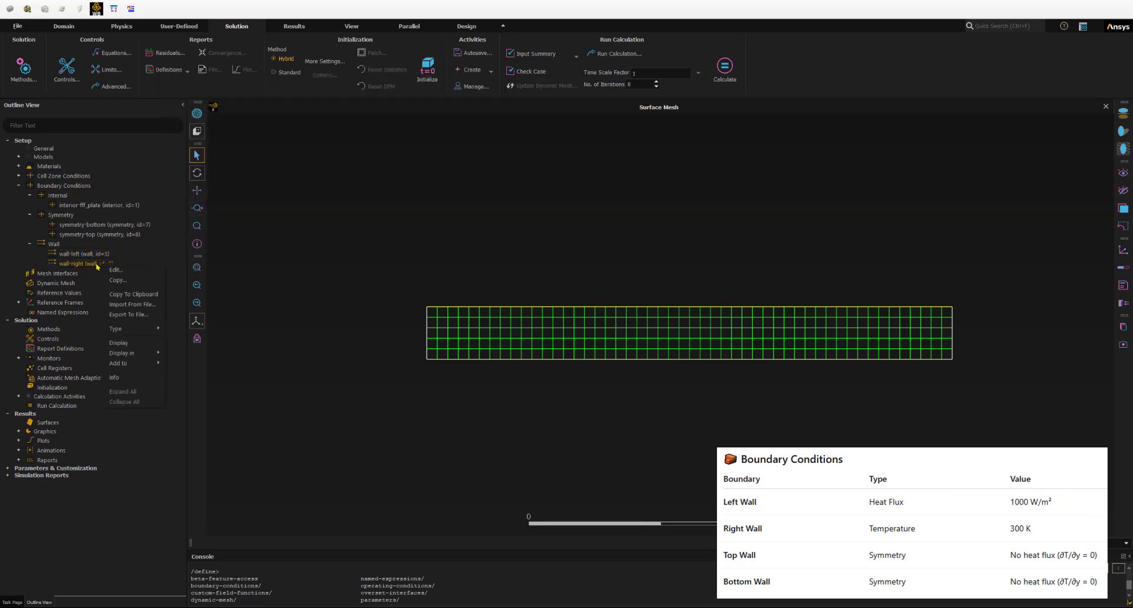
left_click(115, 271)
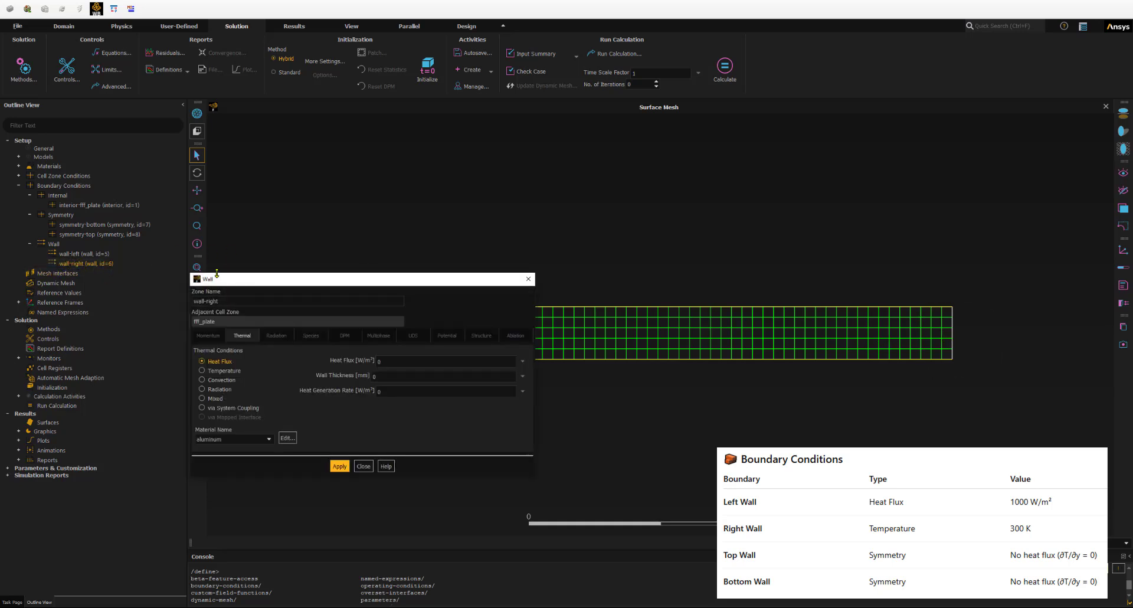
left_click_drag(226, 279, 153, 108)
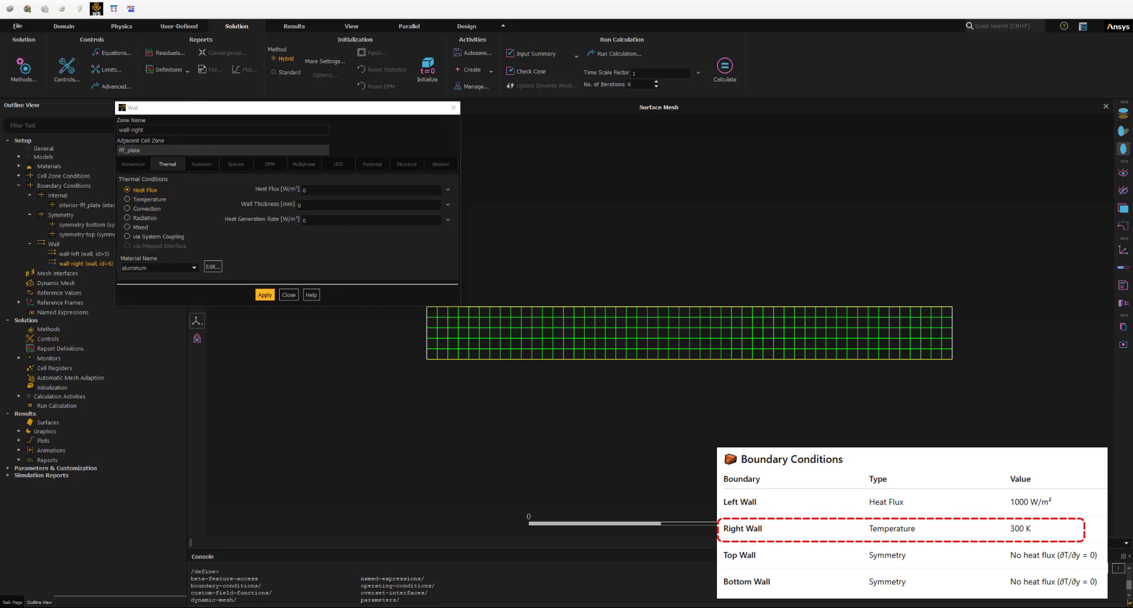
left_click(127, 200)
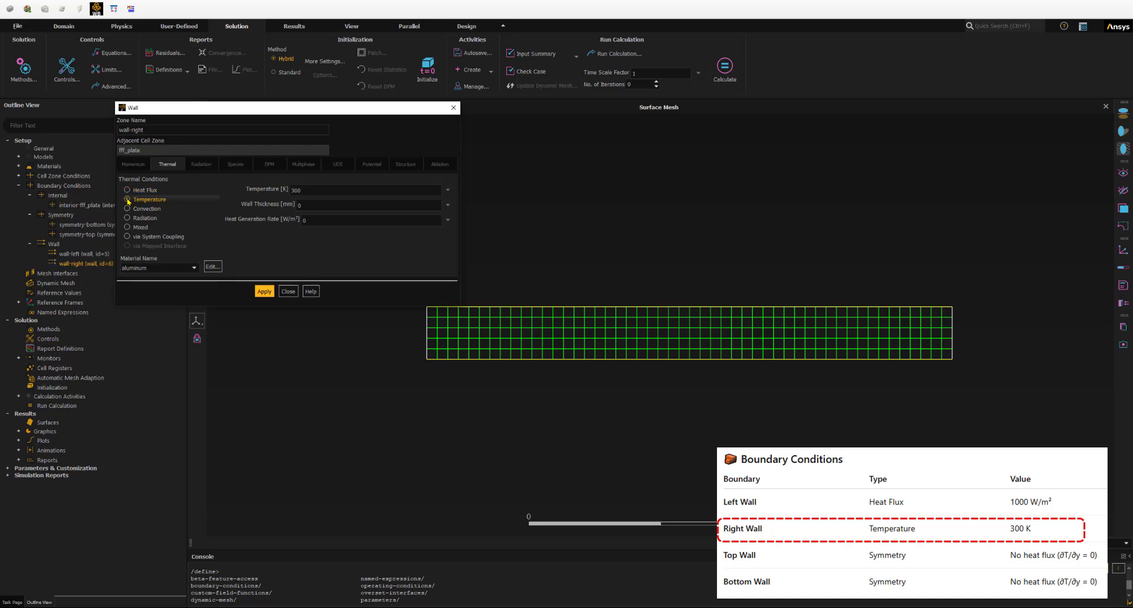
left_click(306, 190)
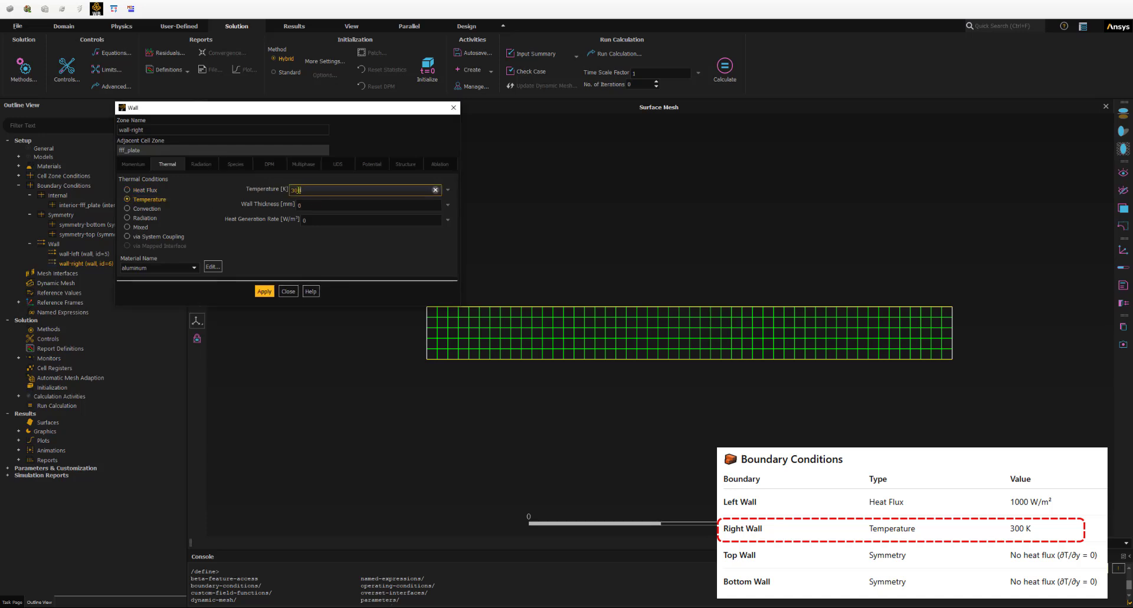
left_click_drag(299, 190, 289, 189)
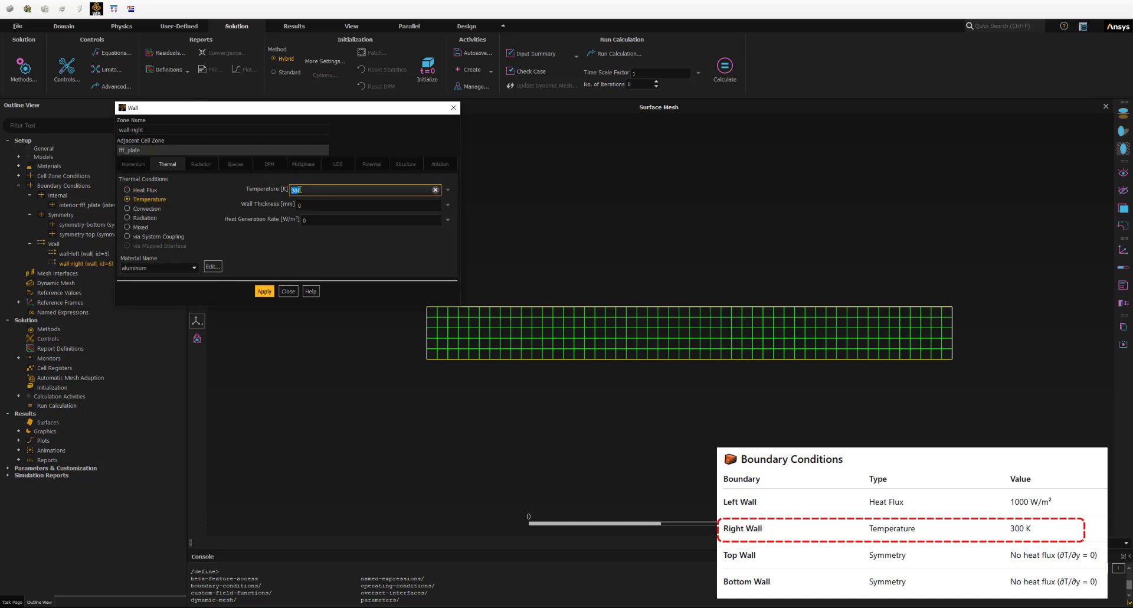
left_click(263, 292)
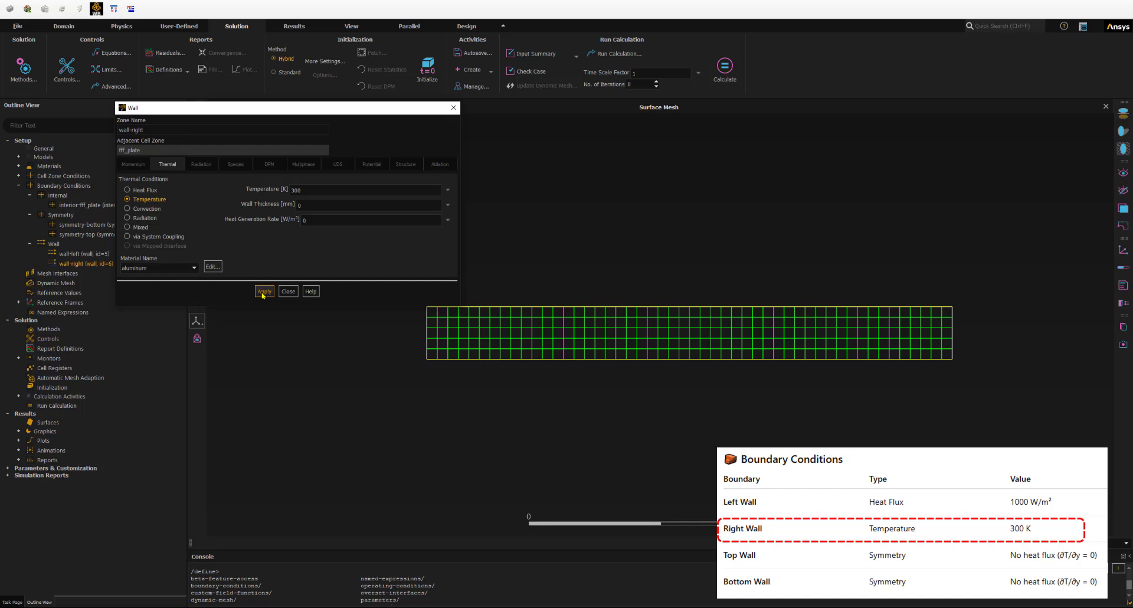
left_click(288, 292)
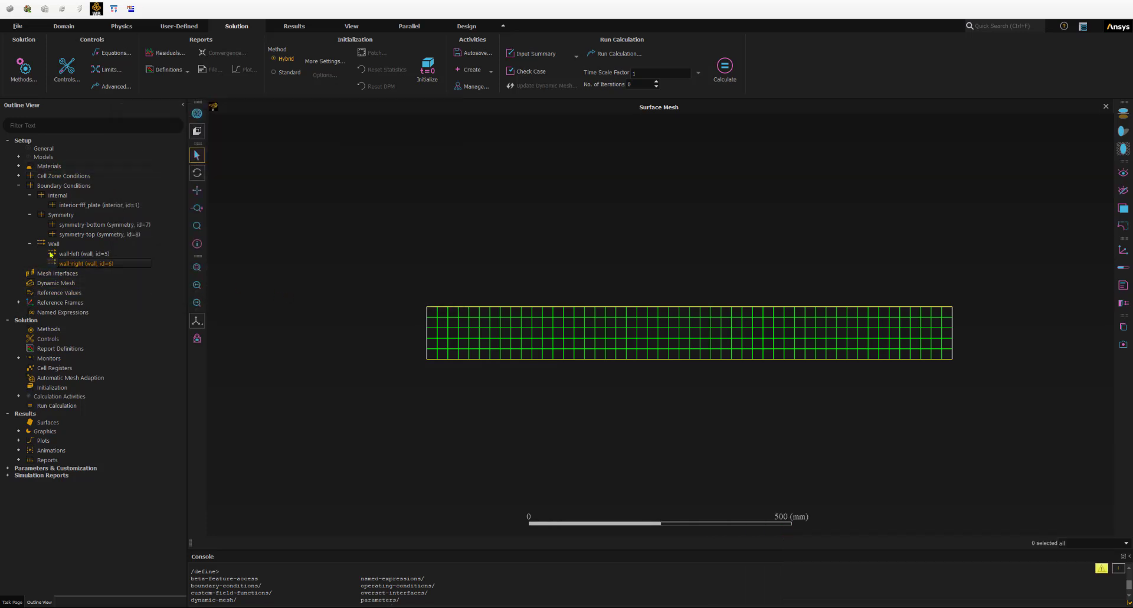
Step: Collapse the boundary conditions and open the solution methods settings
left_click(19, 186)
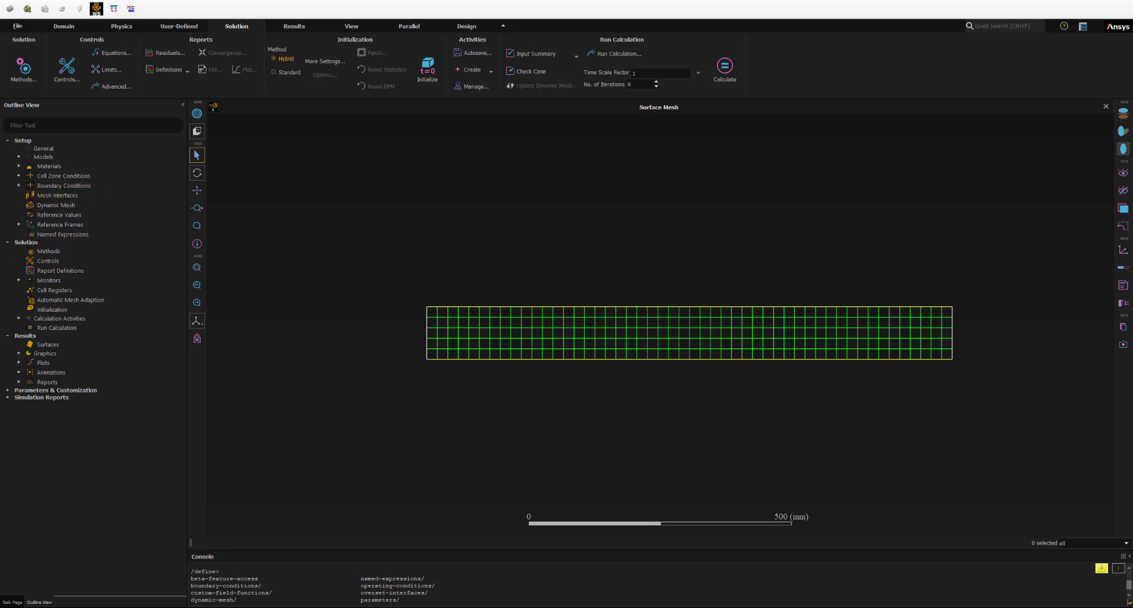
left_click(48, 253)
double_click(48, 252)
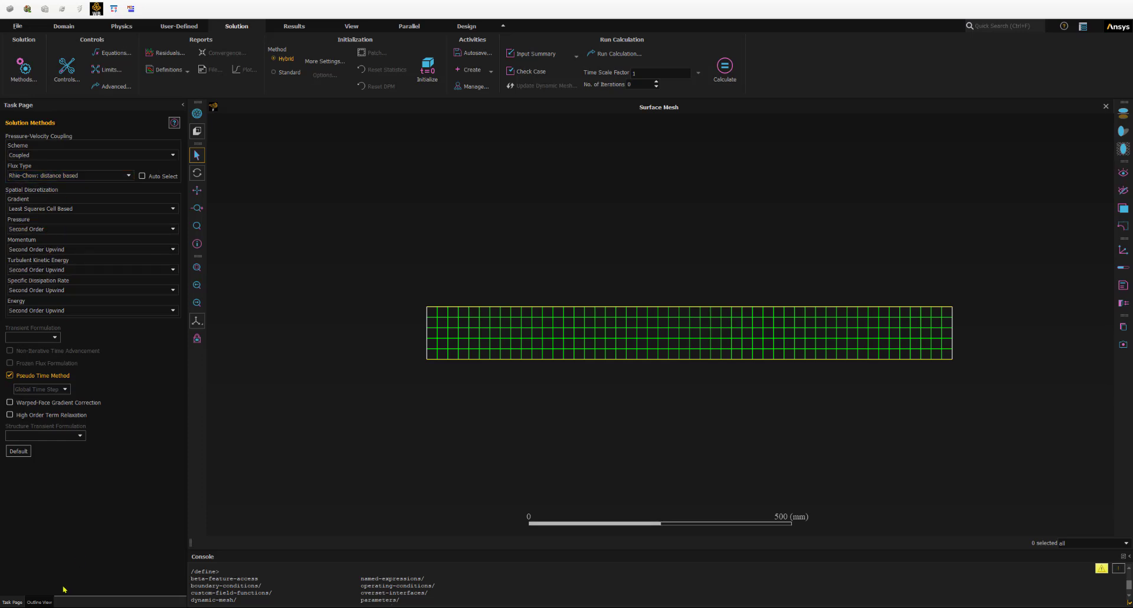
Step: Open the solution controls and review the pseudo time explicit relaxation factors
left_click(34, 602)
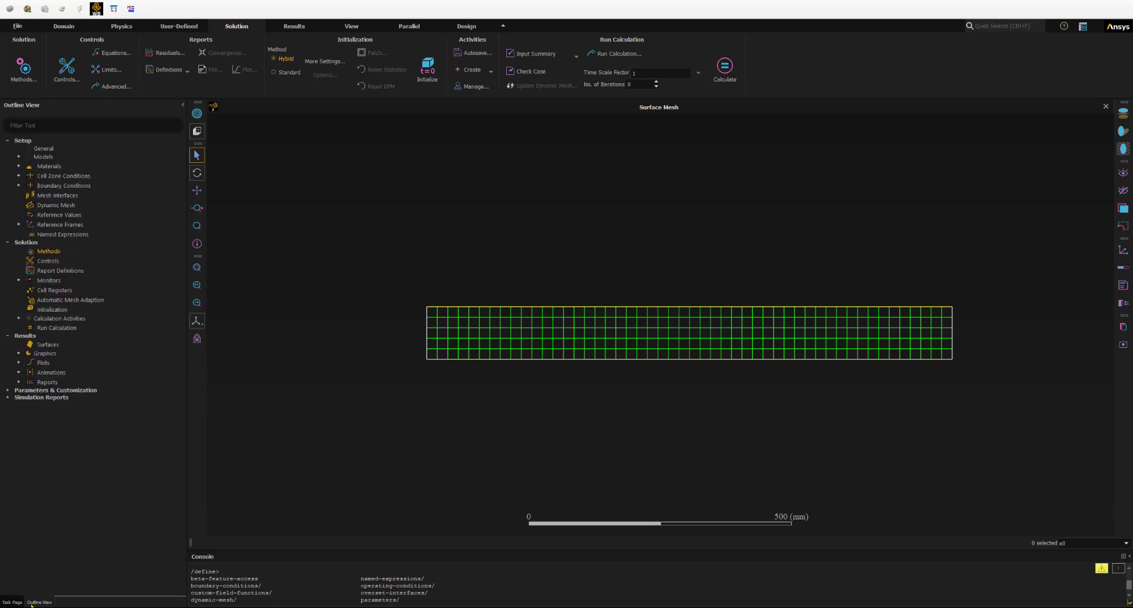
double_click(57, 261)
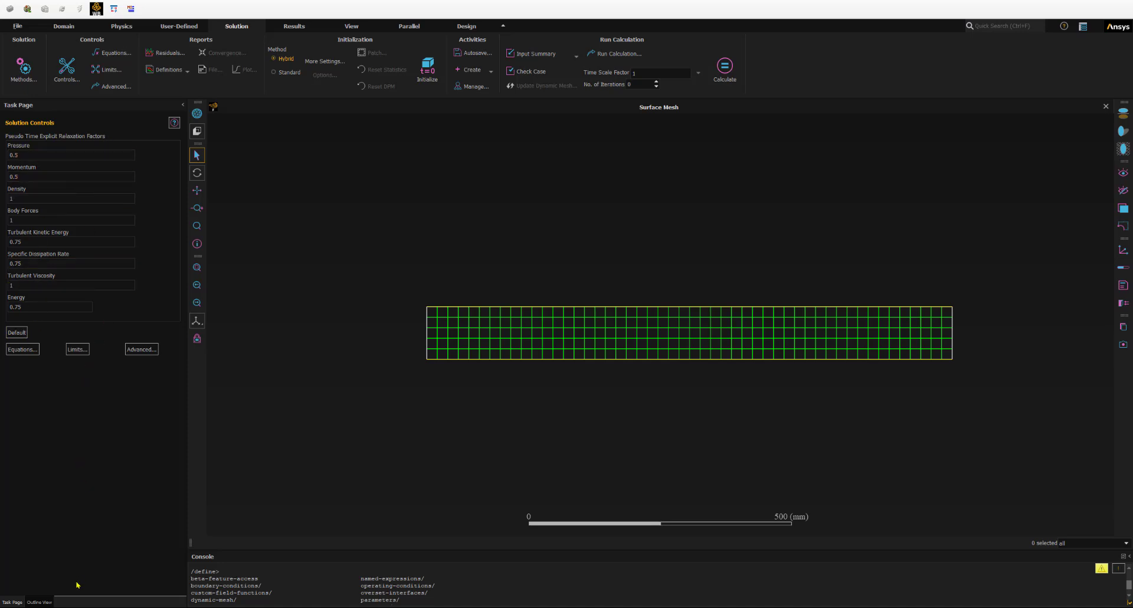
left_click(43, 601)
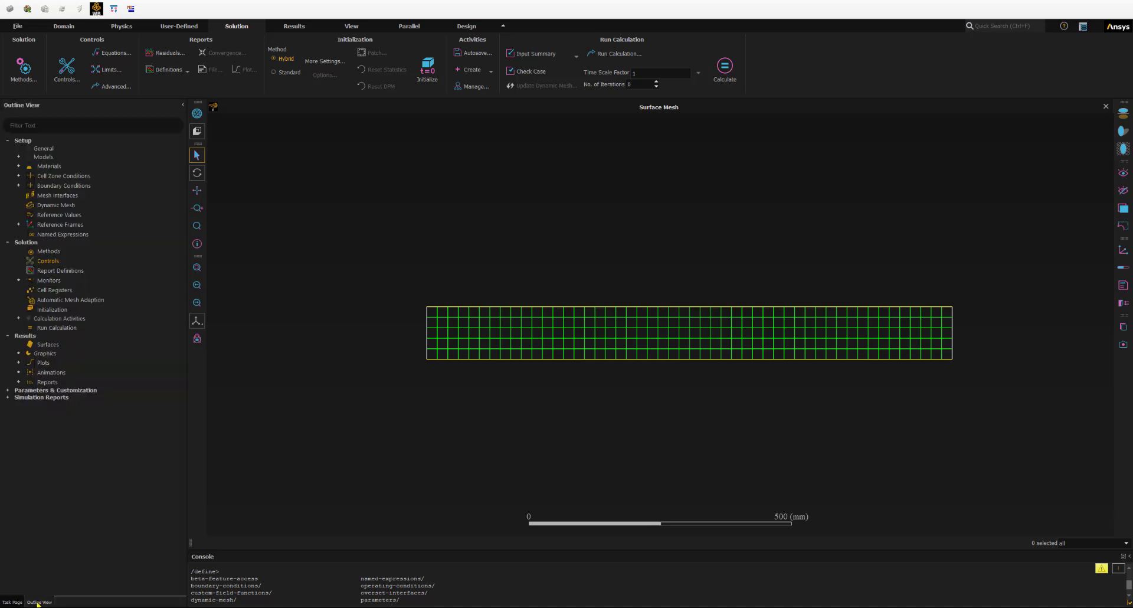
Step: Check and accept the energy residual's absolute convergence criterion in the residual monitors, and open the solution initialization settings
left_click(18, 281)
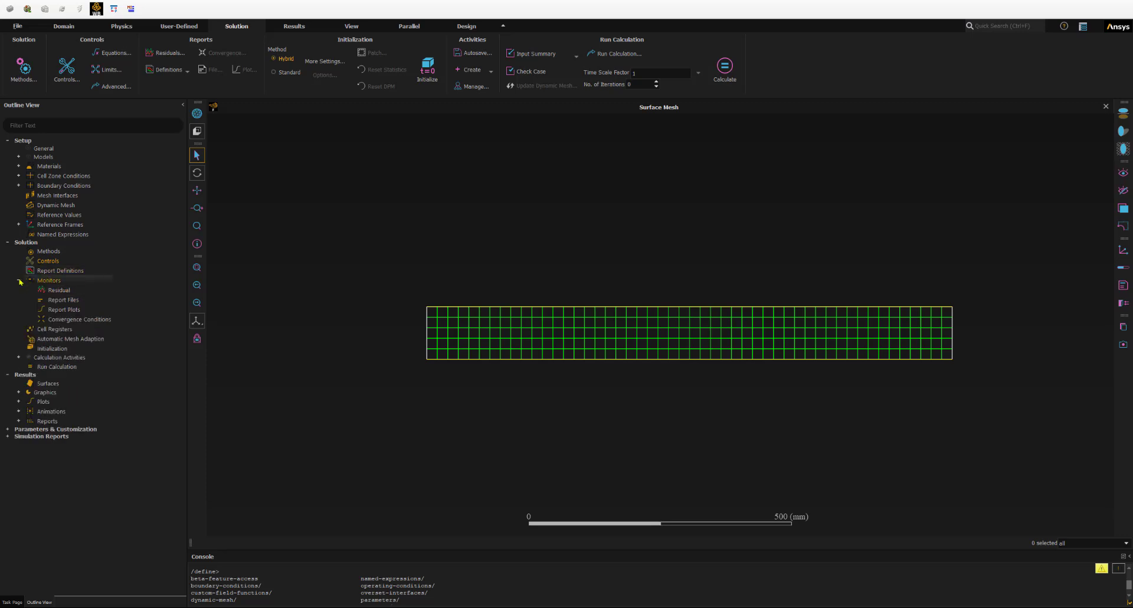
double_click(56, 291)
left_click_drag(275, 280, 216, 174)
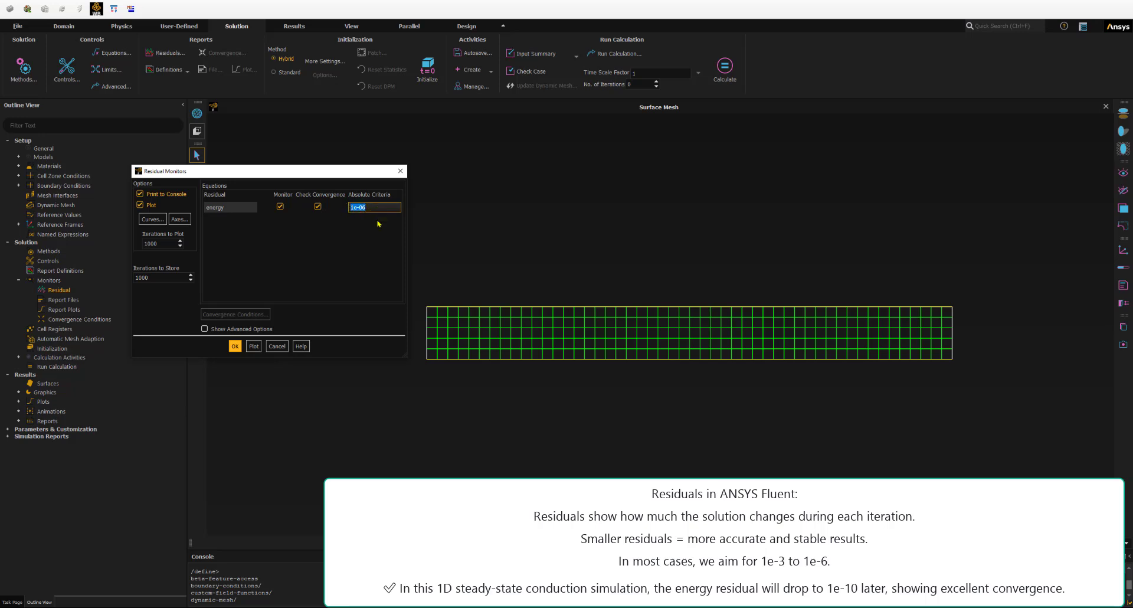
left_click(360, 207)
double_click(360, 208)
left_click(367, 208)
left_click(234, 348)
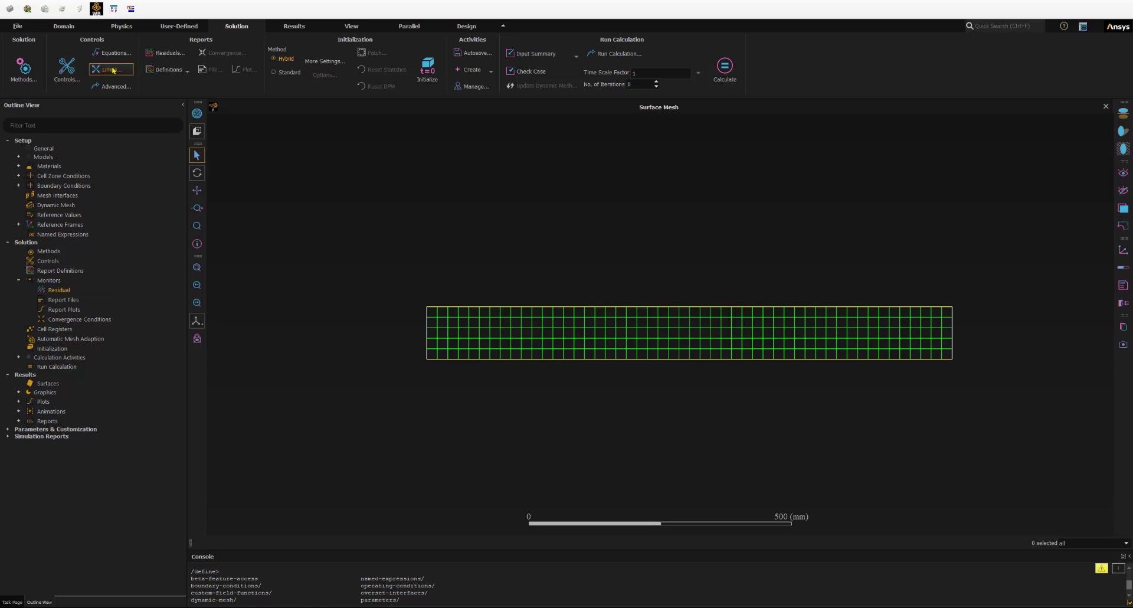
double_click(47, 348)
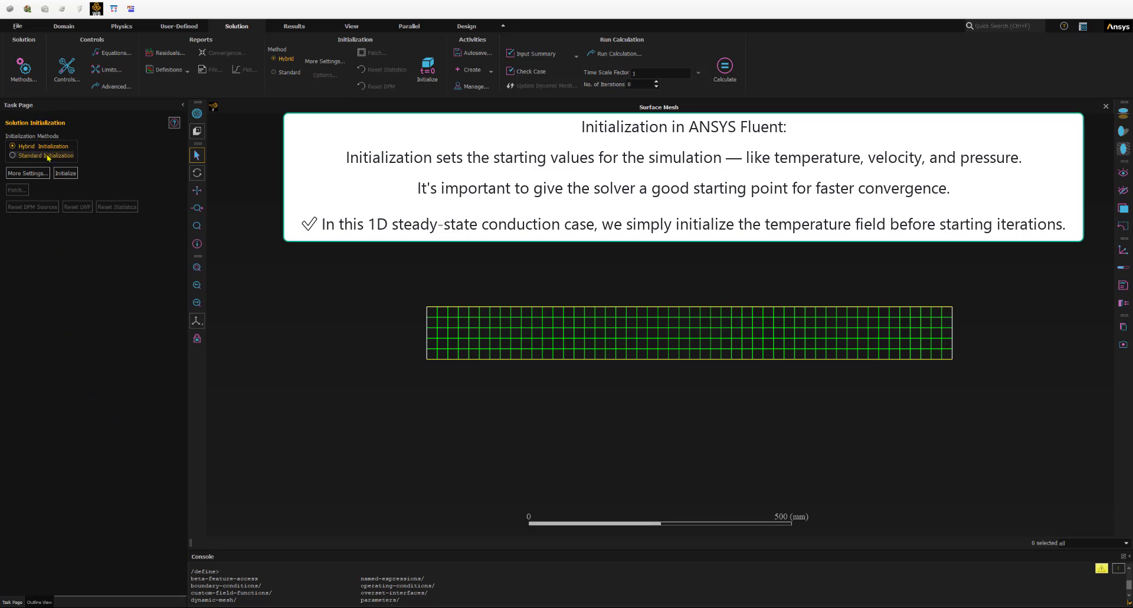
Step: Try standard initialization computed from wall-left, and switch back to hybrid initialization
left_click(17, 155)
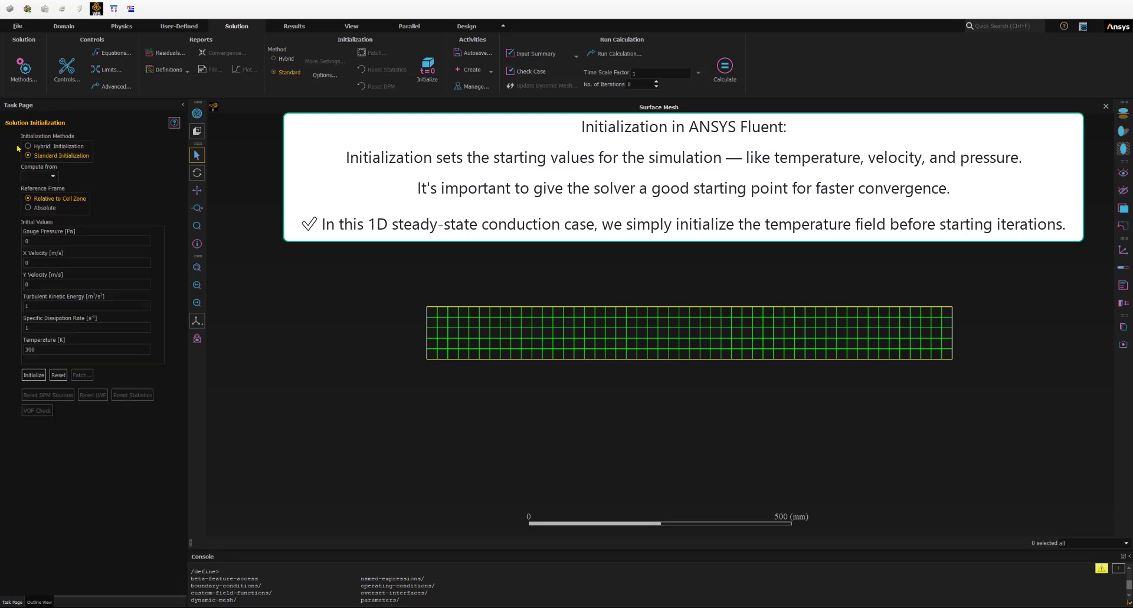
left_click(28, 146)
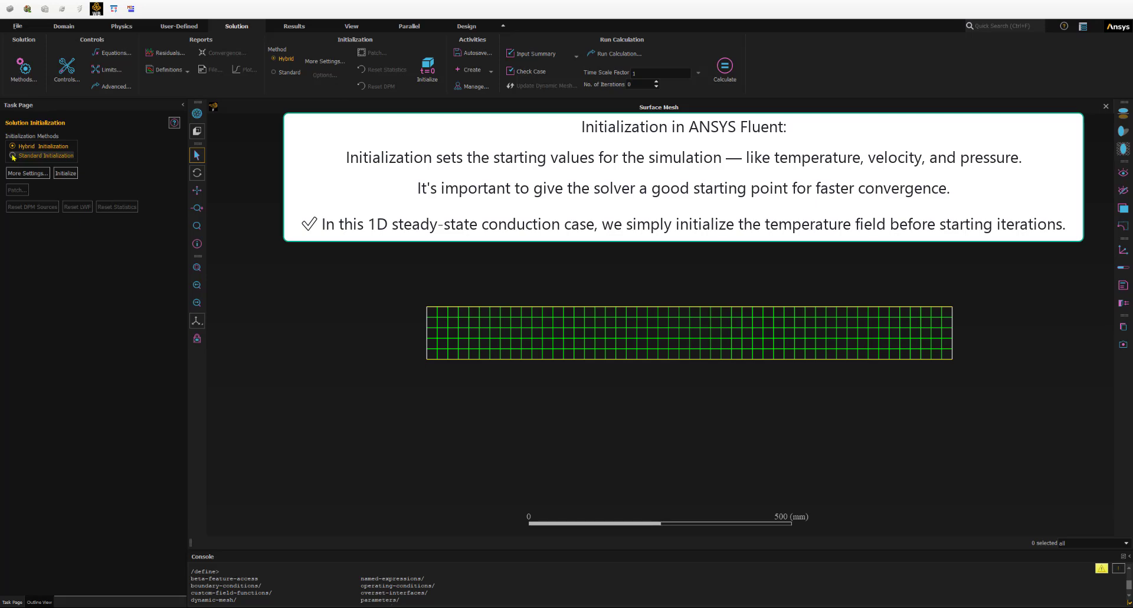
left_click(13, 156)
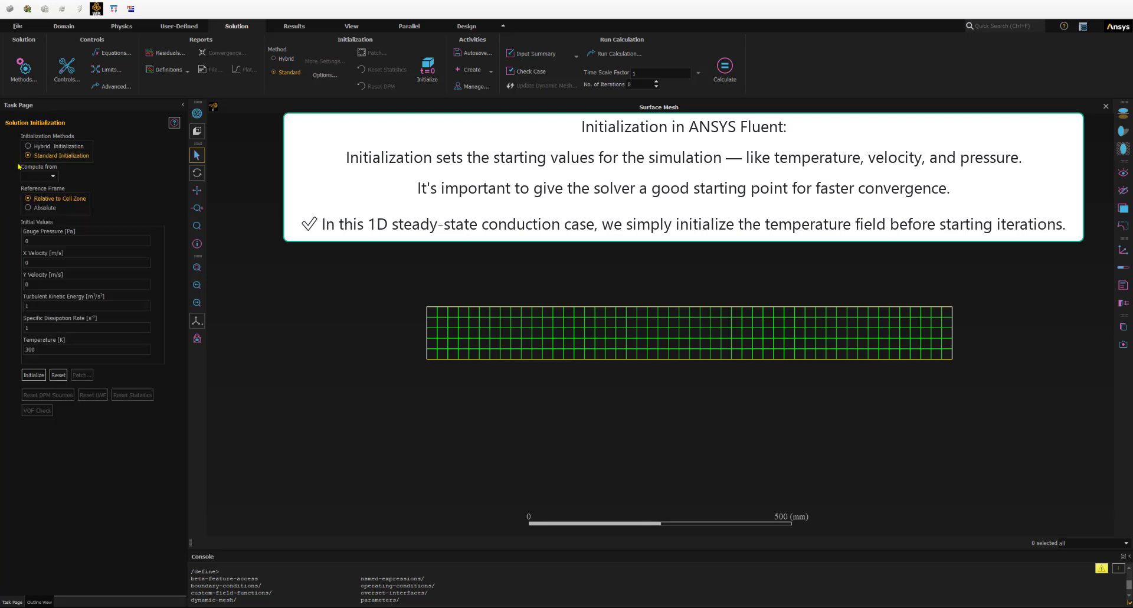
left_click(54, 177)
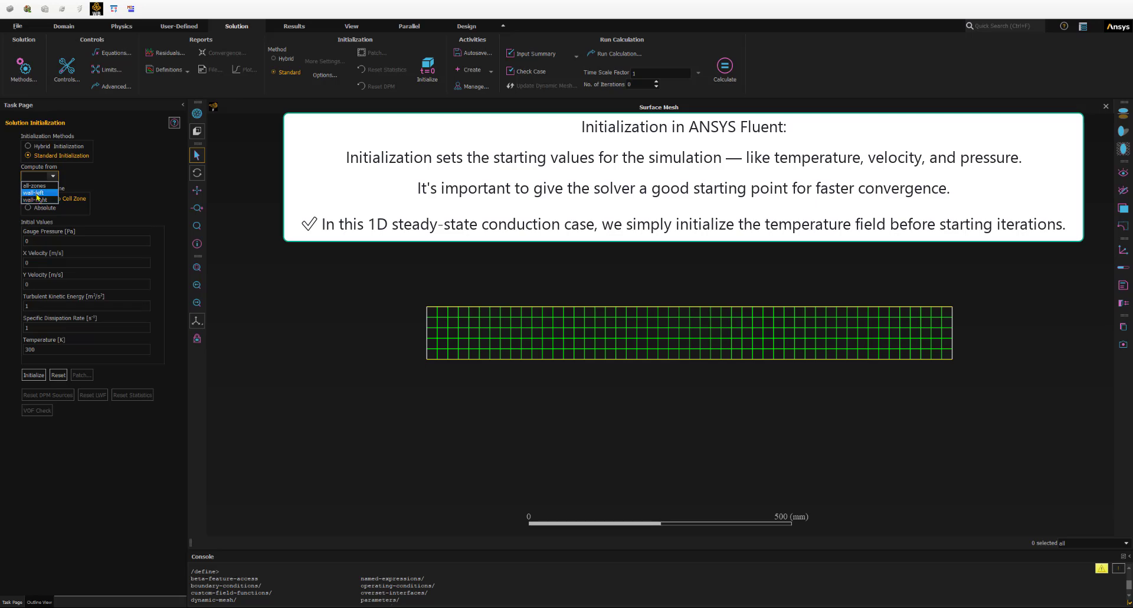
left_click(32, 193)
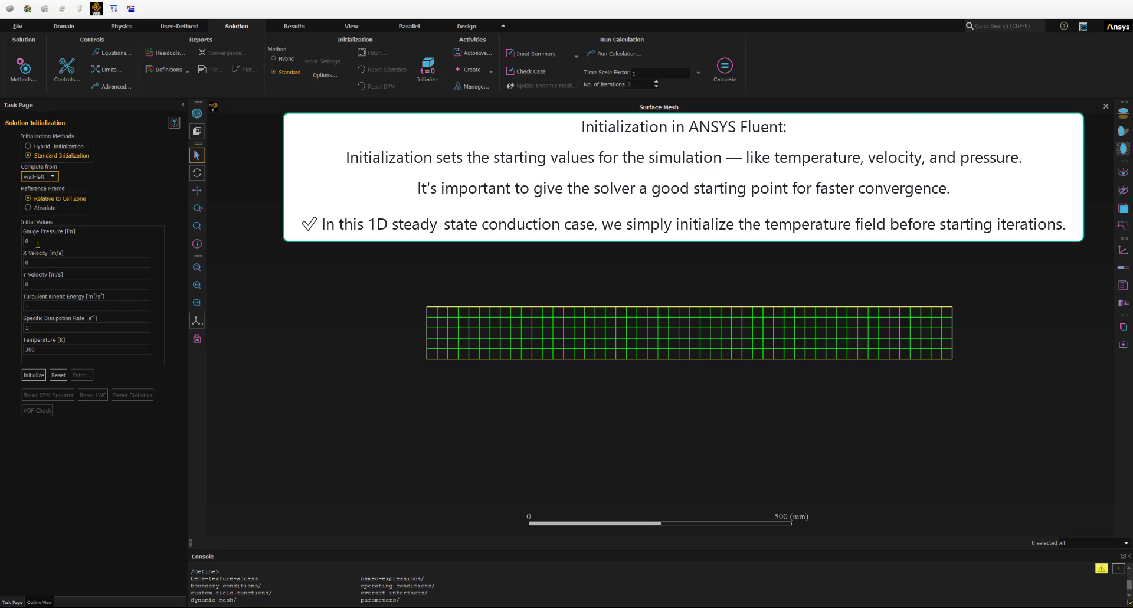
left_click(42, 350)
left_click(28, 147)
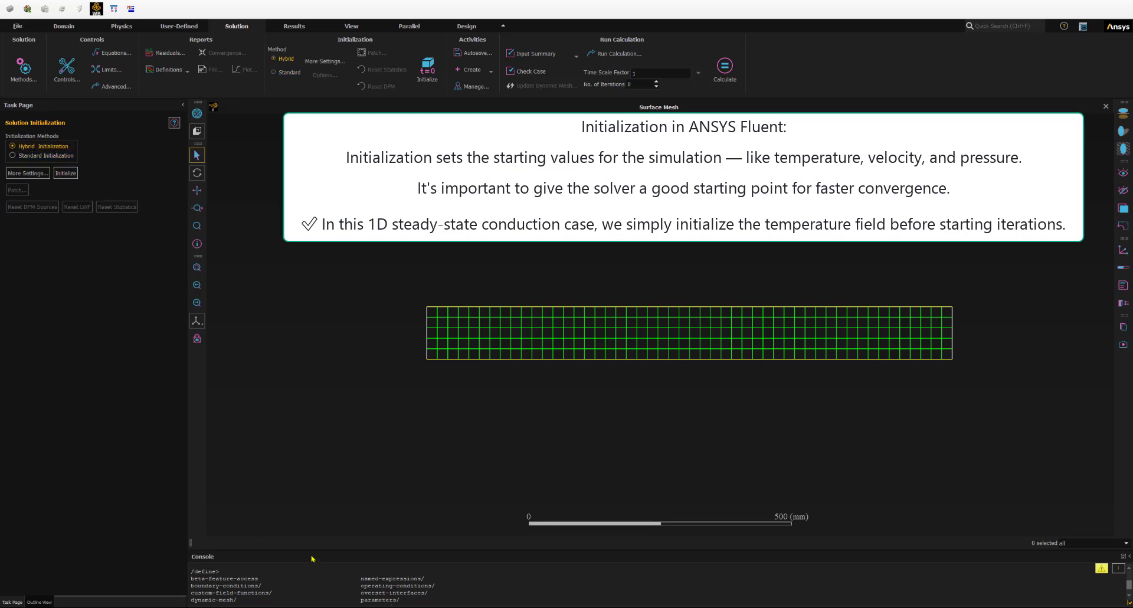
Step: Quit the console's define submenus to the root prompt and initialize the solution with the hybrid method
left_click_drag(314, 549, 311, 514)
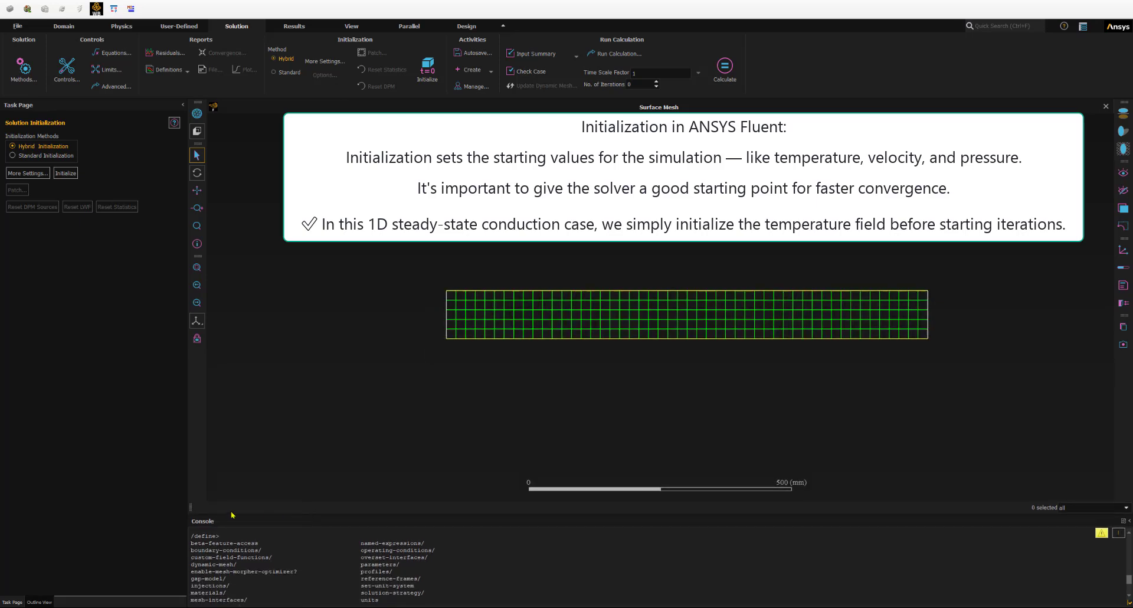
type("define/dynamic-mesh> q")
key("Return")
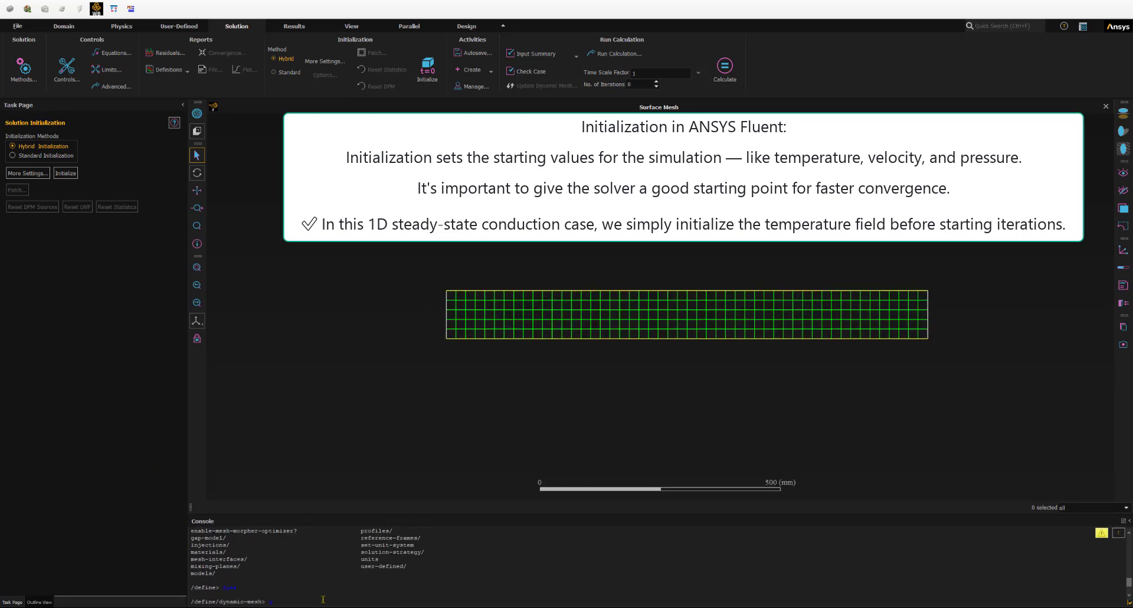
type("q")
key("Return")
key("Return")
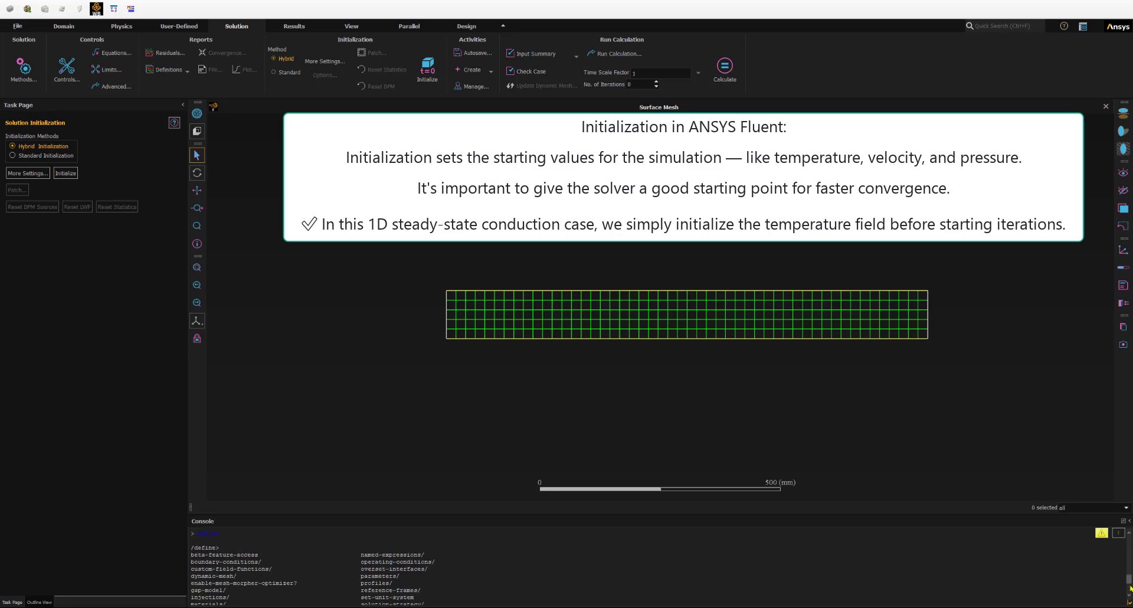
left_click(71, 174)
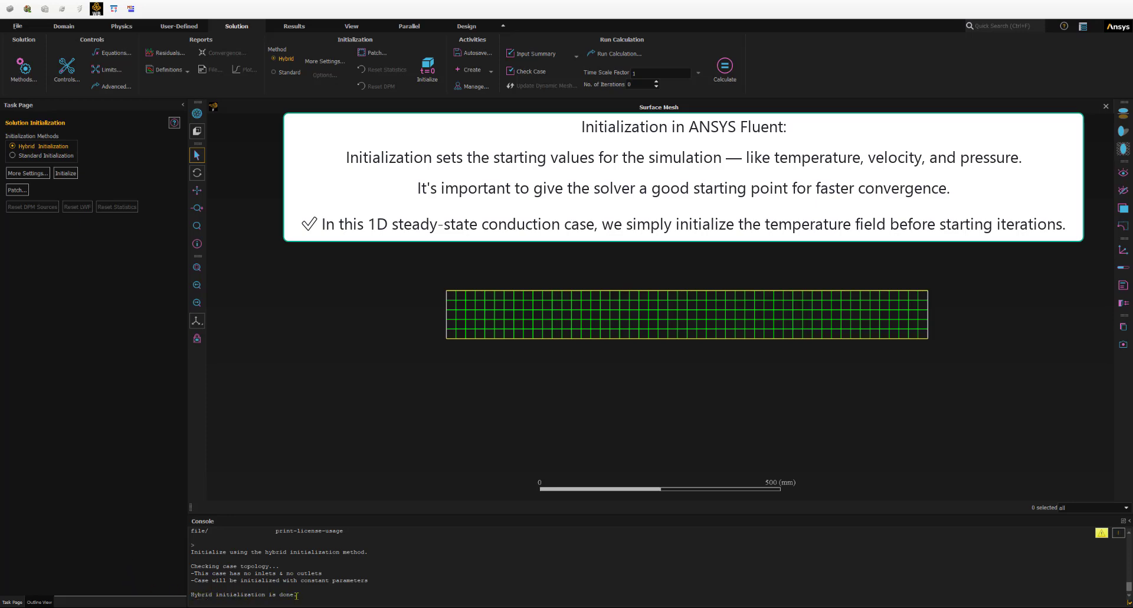
Step: Set the number of iterations to 1000 and run the calculation, closing its completion message
left_click(39, 601)
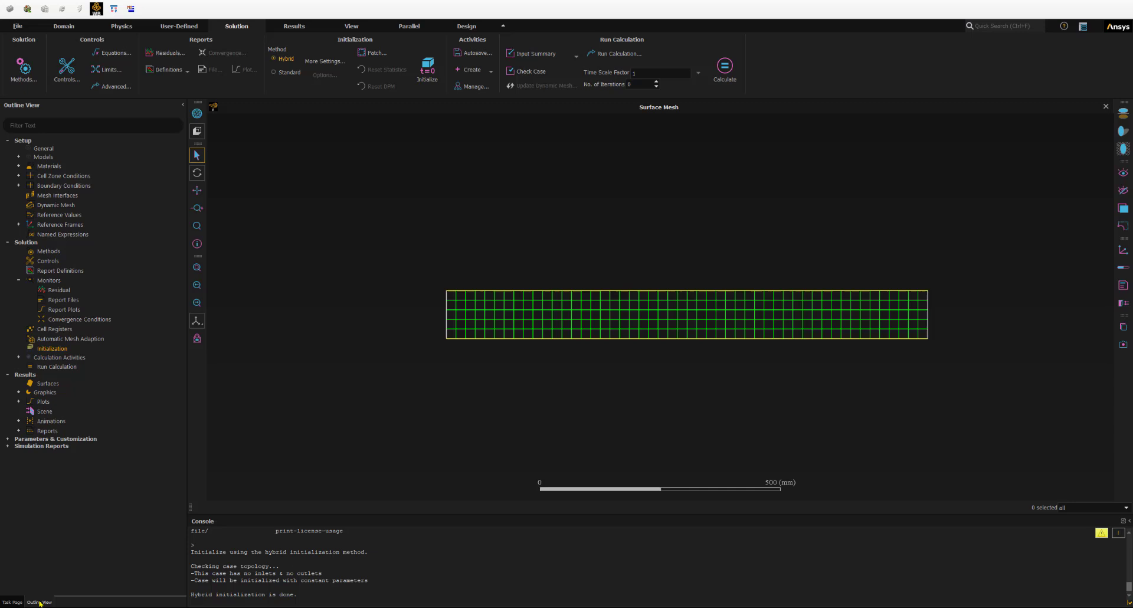
left_click(40, 369)
double_click(41, 368)
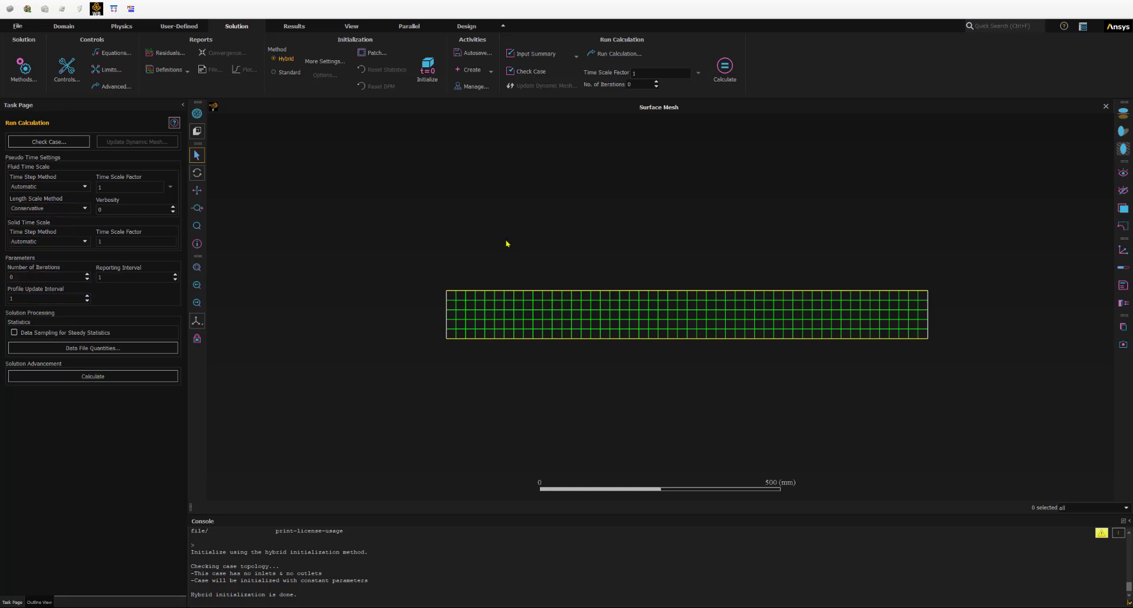
left_click(20, 276)
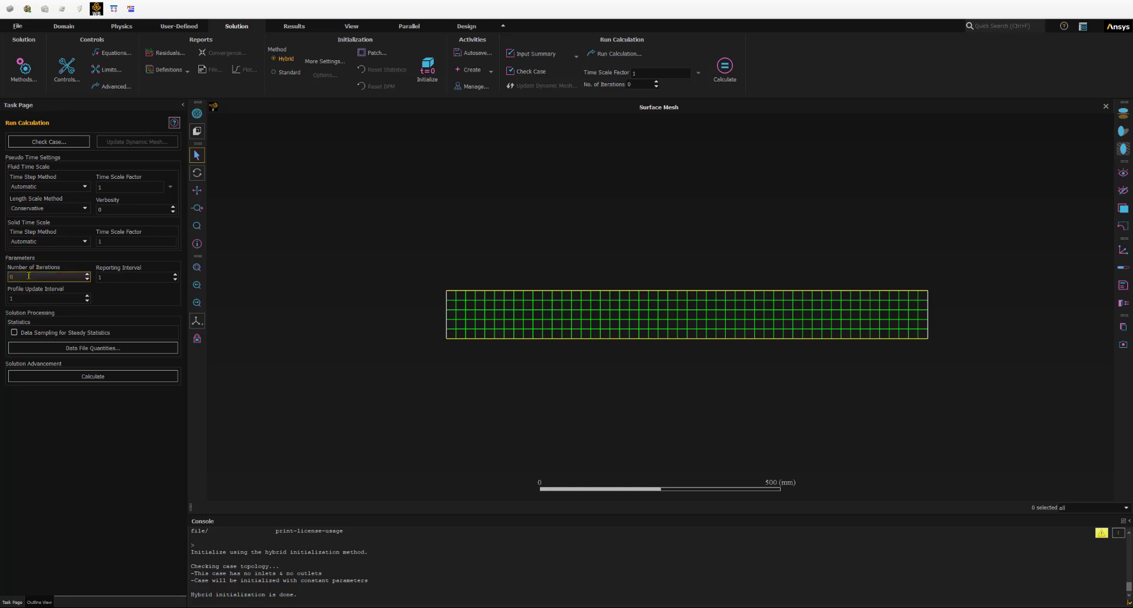
left_click(22, 276)
key("ctrl")
key("ctrl")
left_click_drag(9, 276, 1, 276)
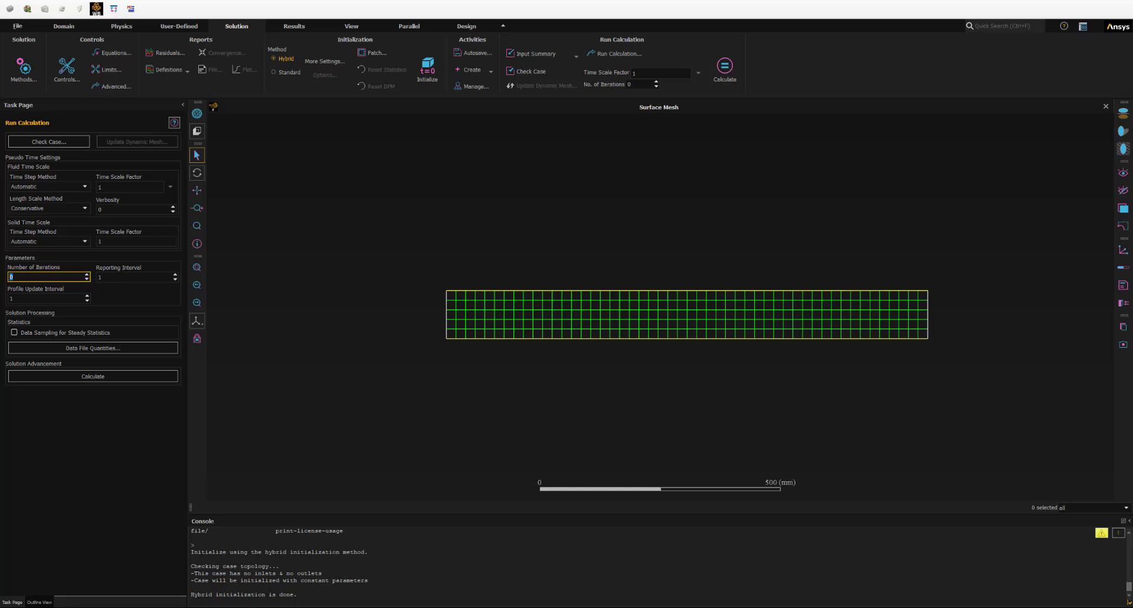
left_click(26, 277)
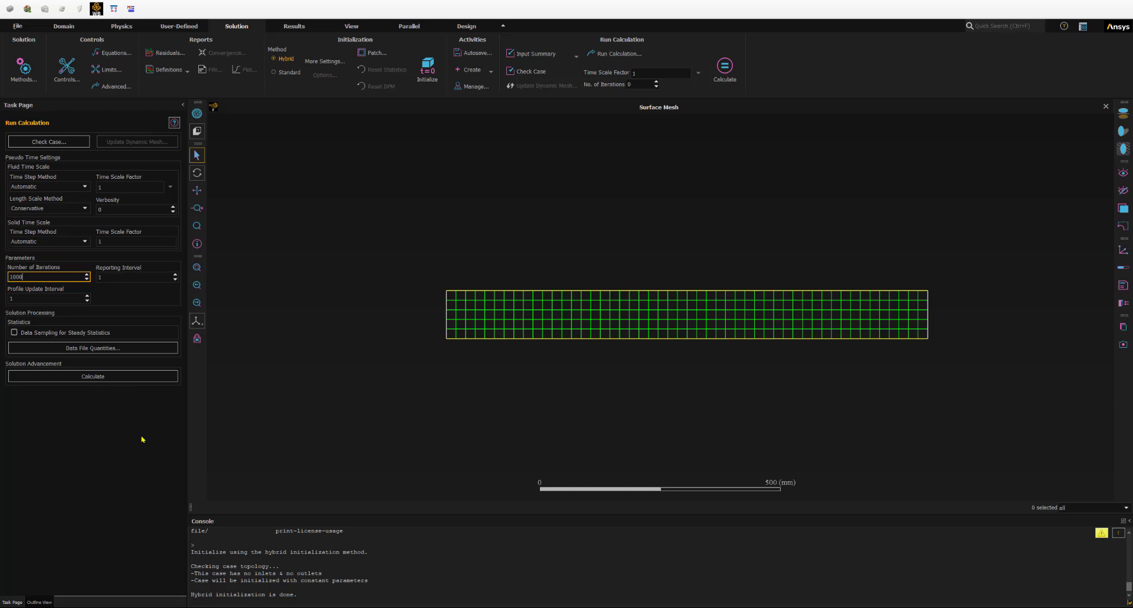
left_click(78, 380)
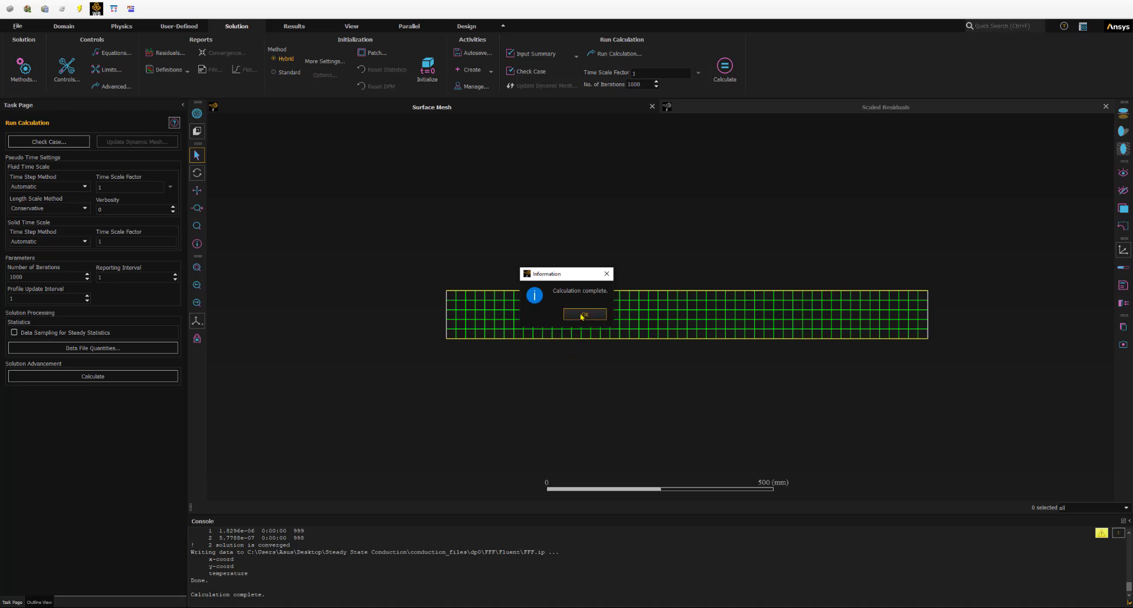
left_click(582, 316)
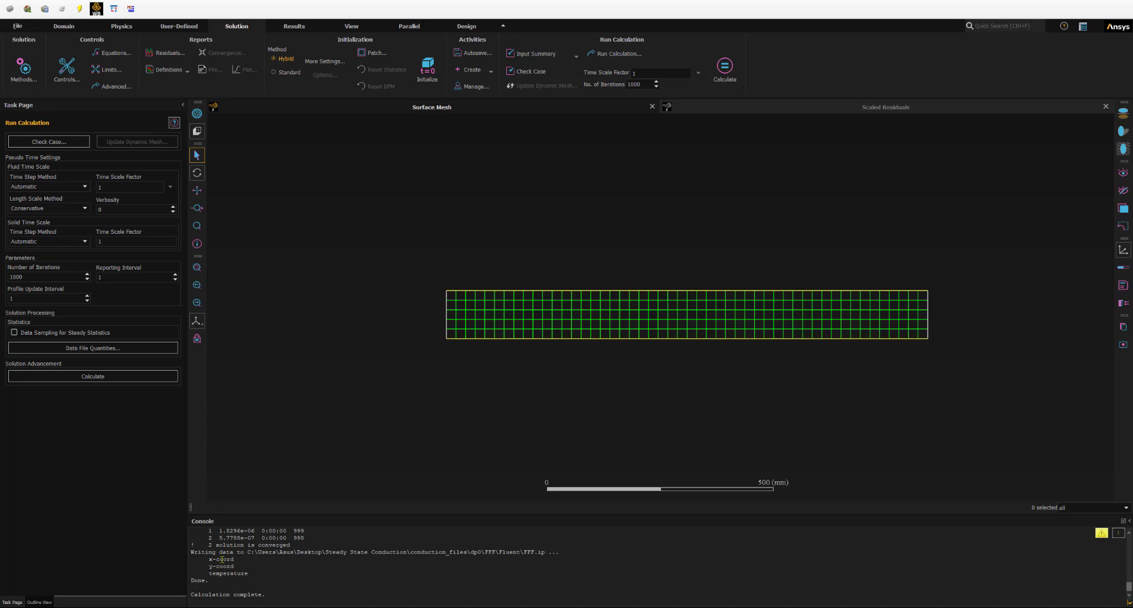
Step: Examine the energy residual of the last iteration in the console output and in the scaled residuals plot
left_click_drag(215, 545, 297, 551)
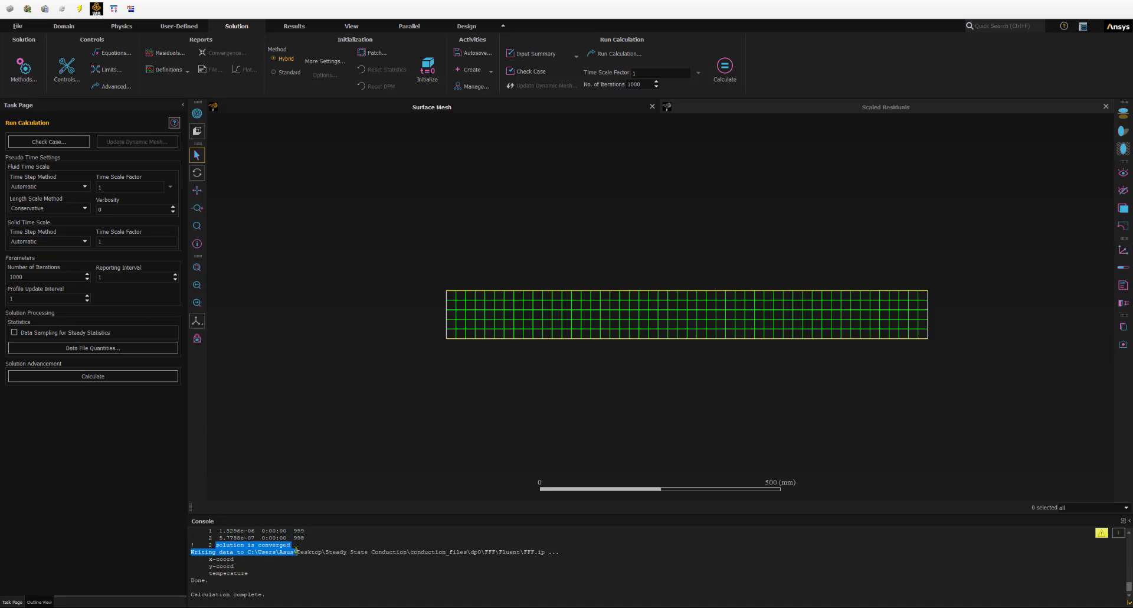
left_click(259, 535)
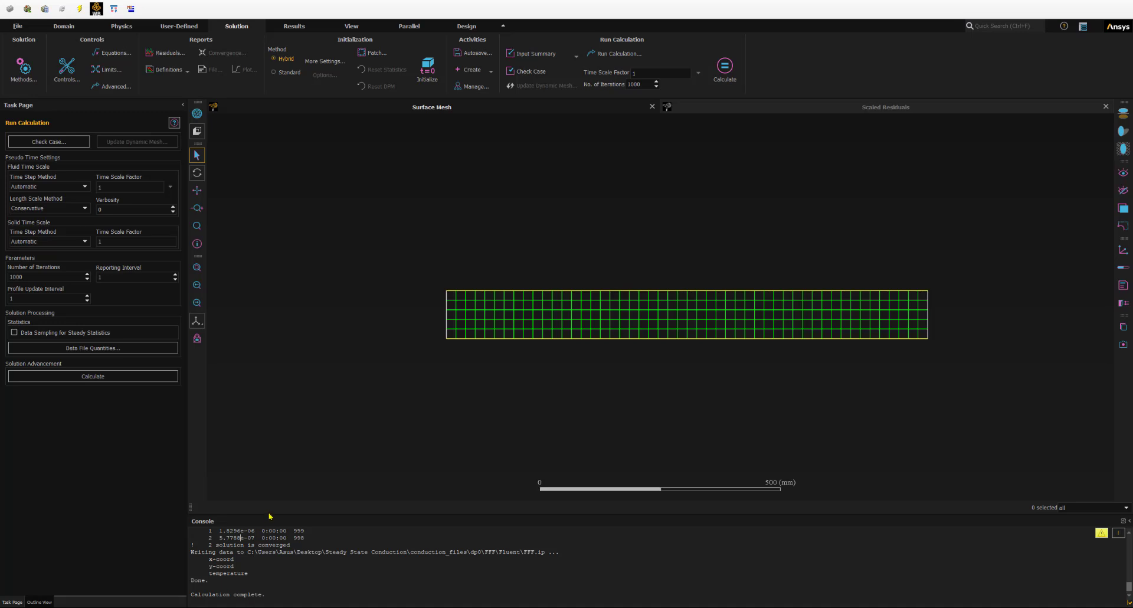
left_click_drag(270, 517, 269, 420)
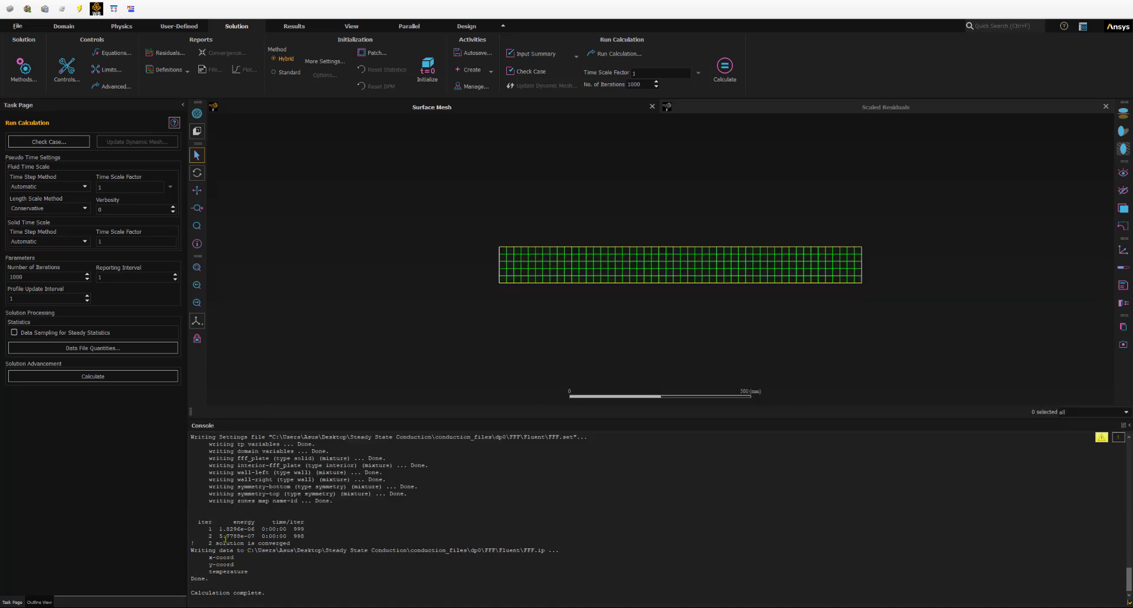
left_click_drag(219, 535, 256, 536)
left_click(871, 106)
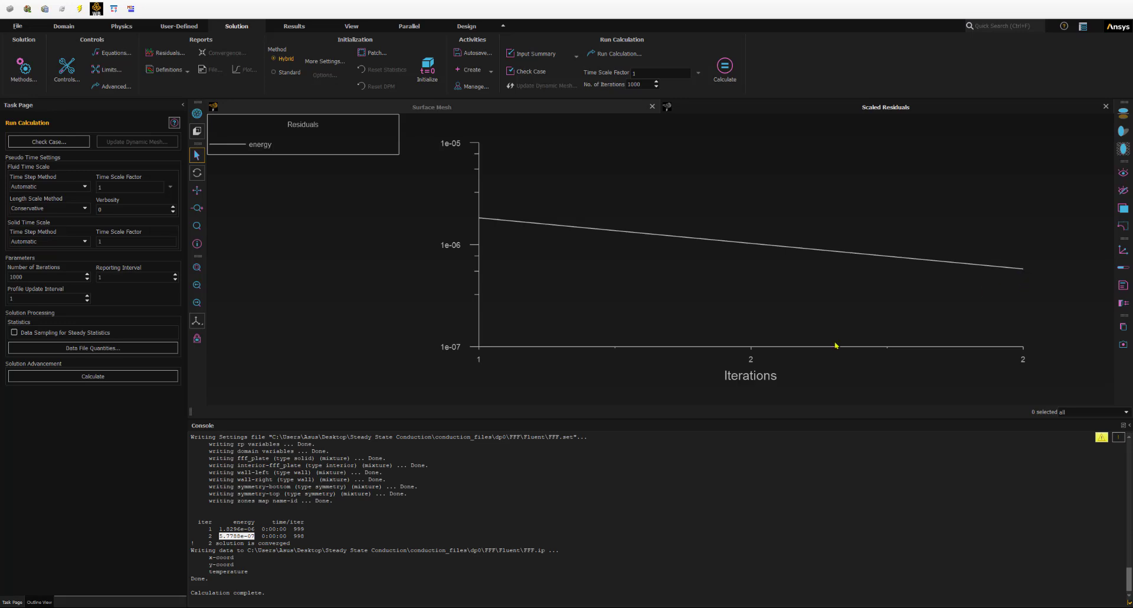
Step: Set the absolute convergence criterion of the energy residual to 1e-10 in the residual monitors
left_click(38, 602)
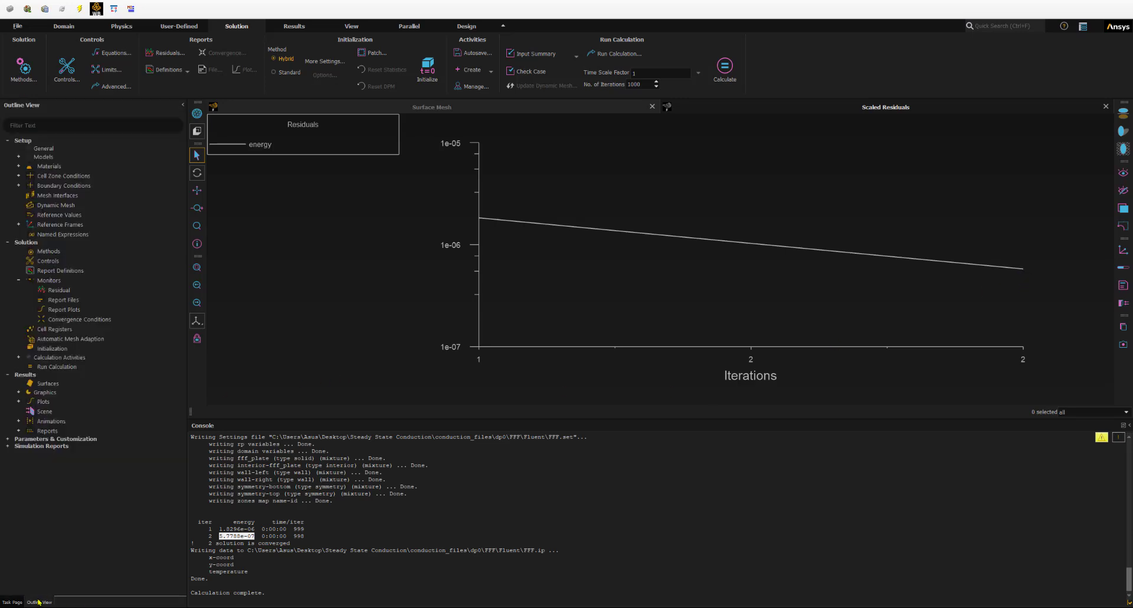
left_click(56, 291)
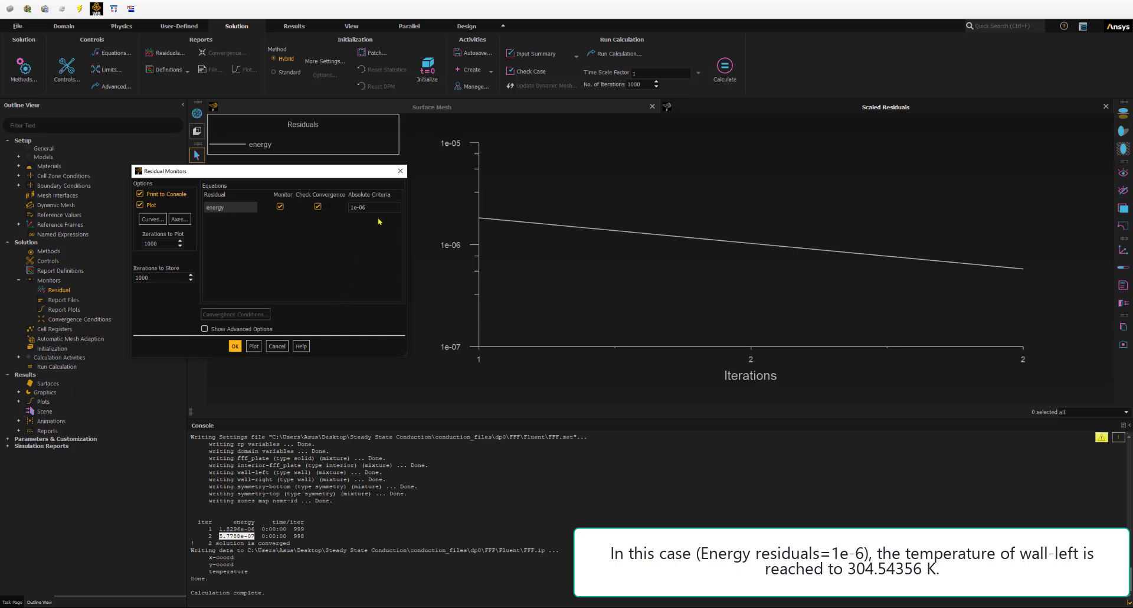
left_click_drag(357, 207, 372, 204)
type("10")
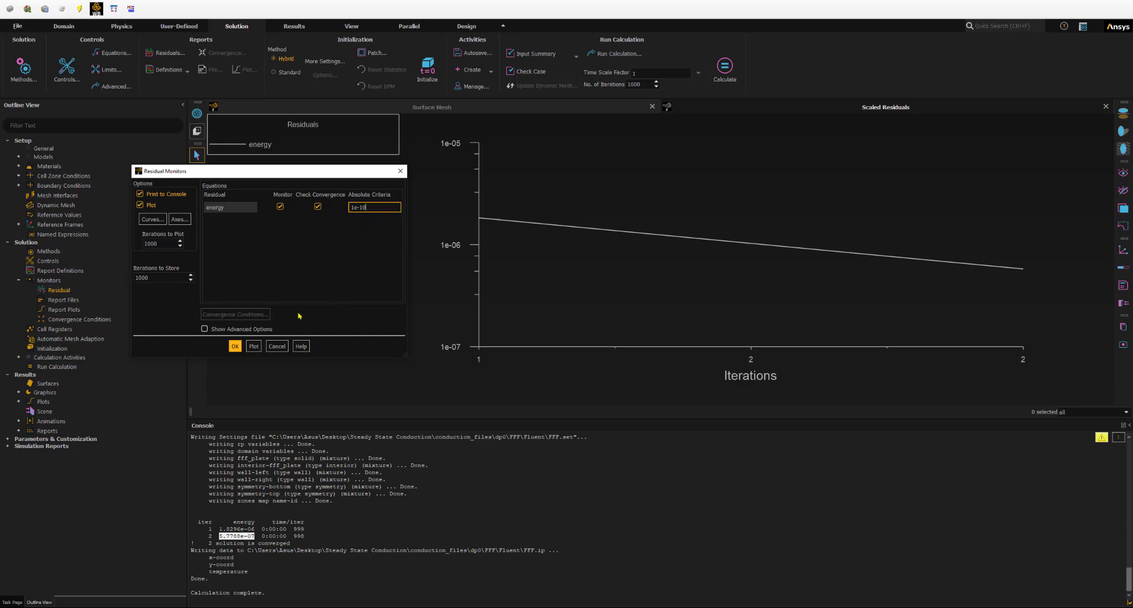
left_click(235, 347)
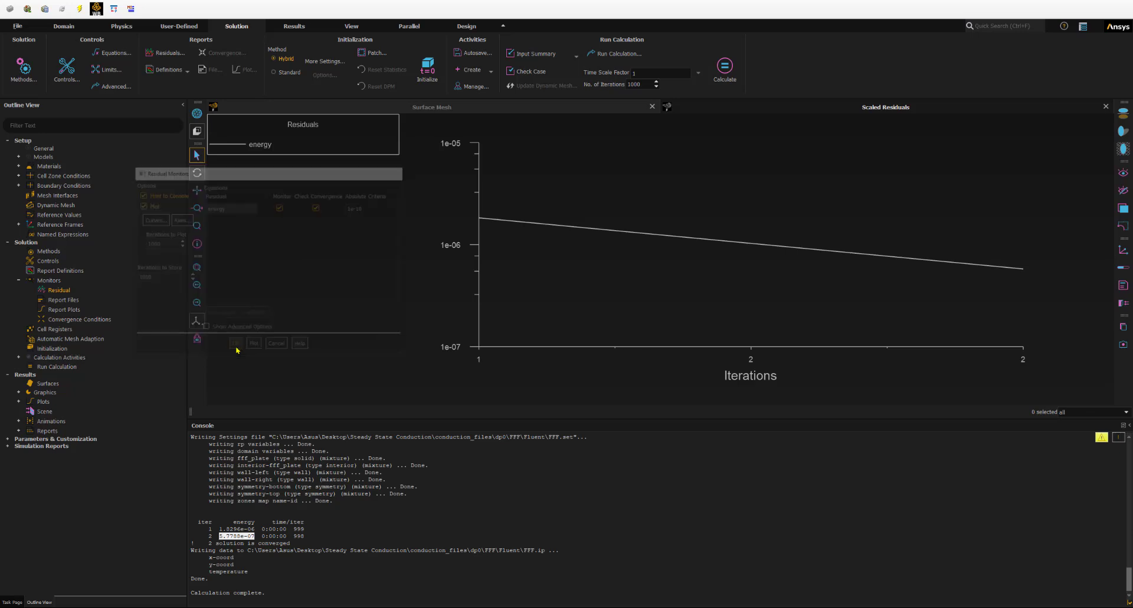
Step: Reinitialize the solution with the hybrid method, discarding the unsaved calculation data
double_click(51, 349)
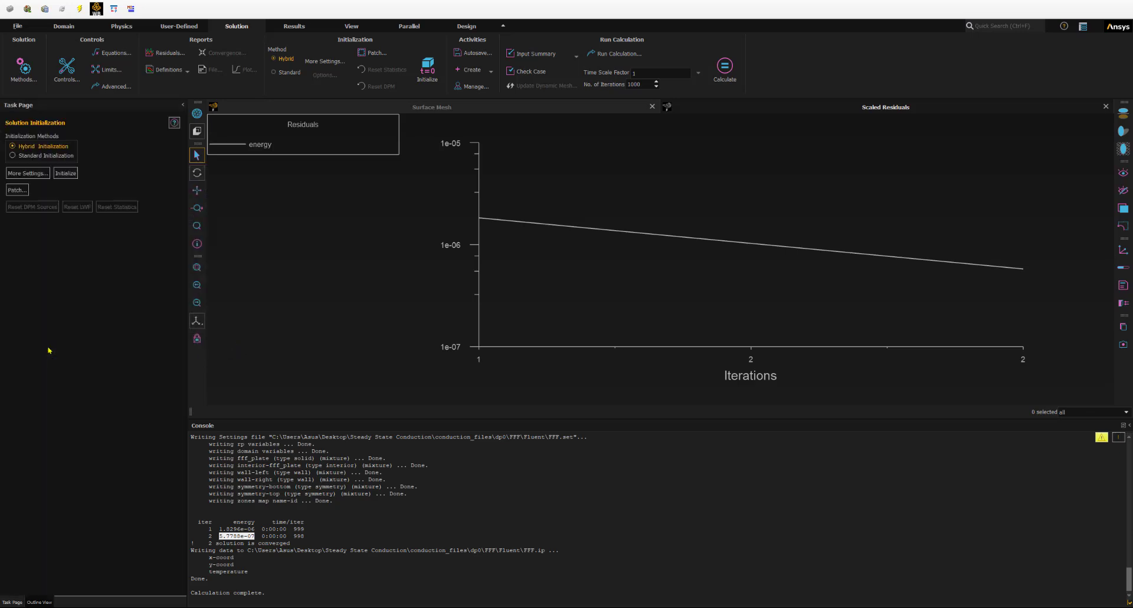
left_click(66, 173)
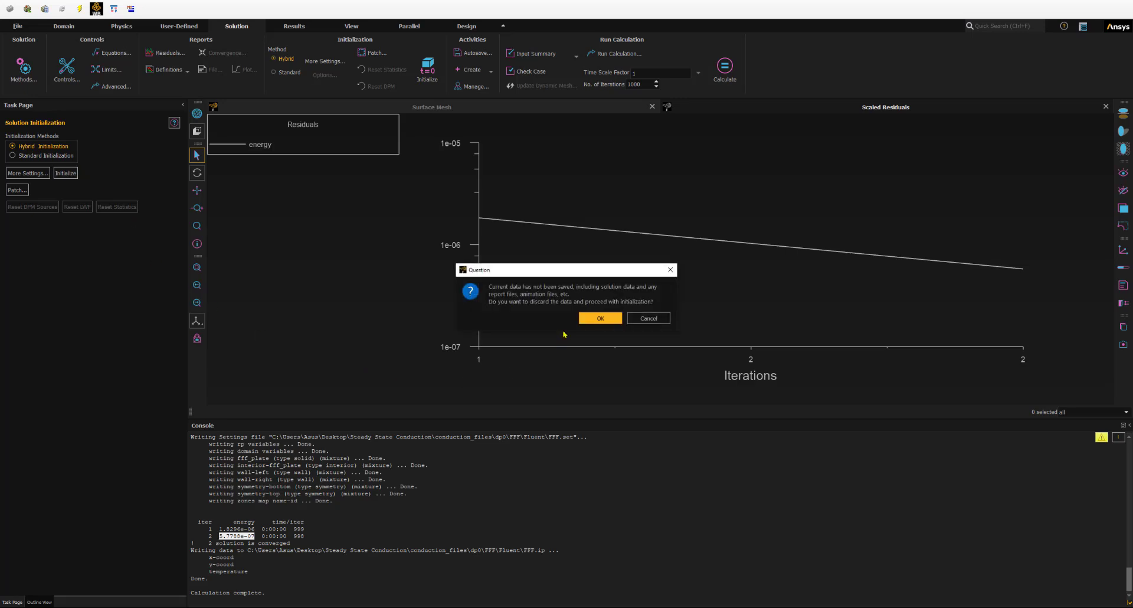
left_click(590, 319)
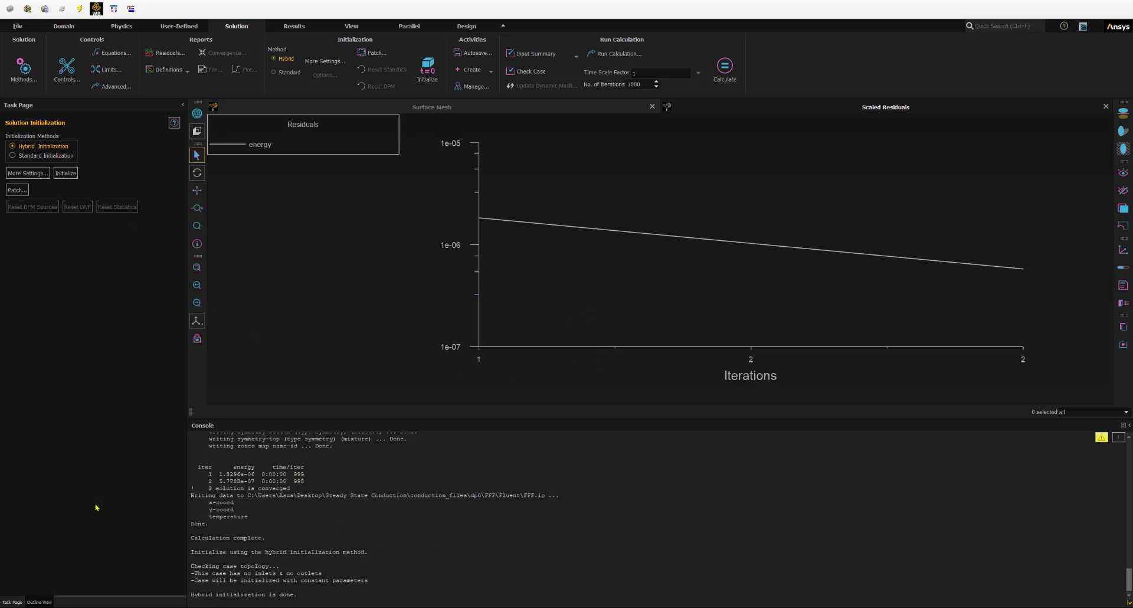
Step: Run the calculation with the number of iterations at 1000 and close its completion message
left_click(39, 602)
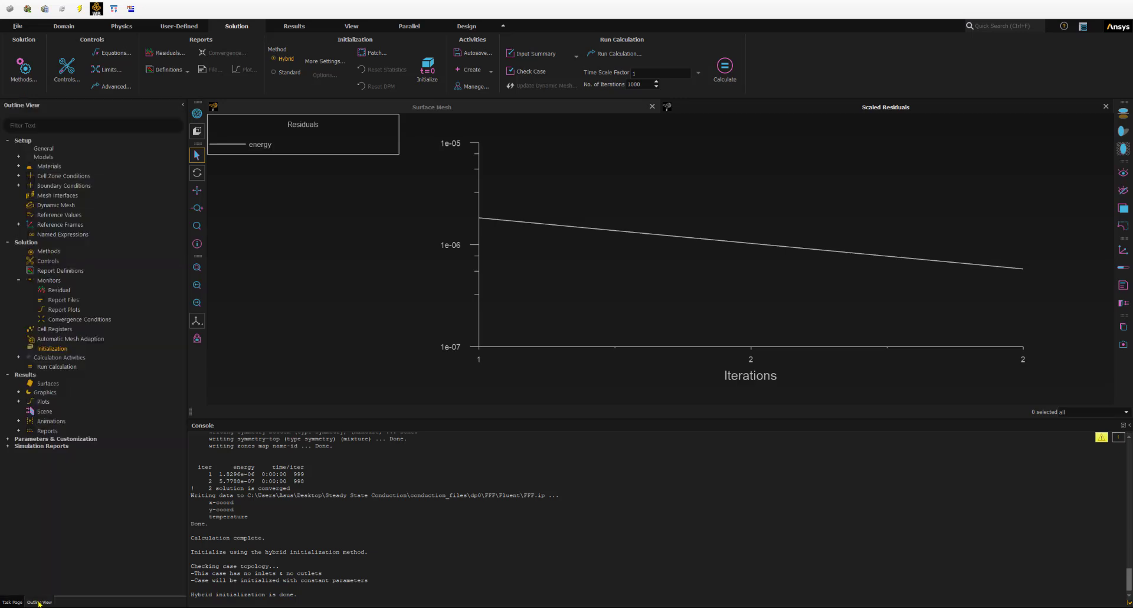
double_click(66, 367)
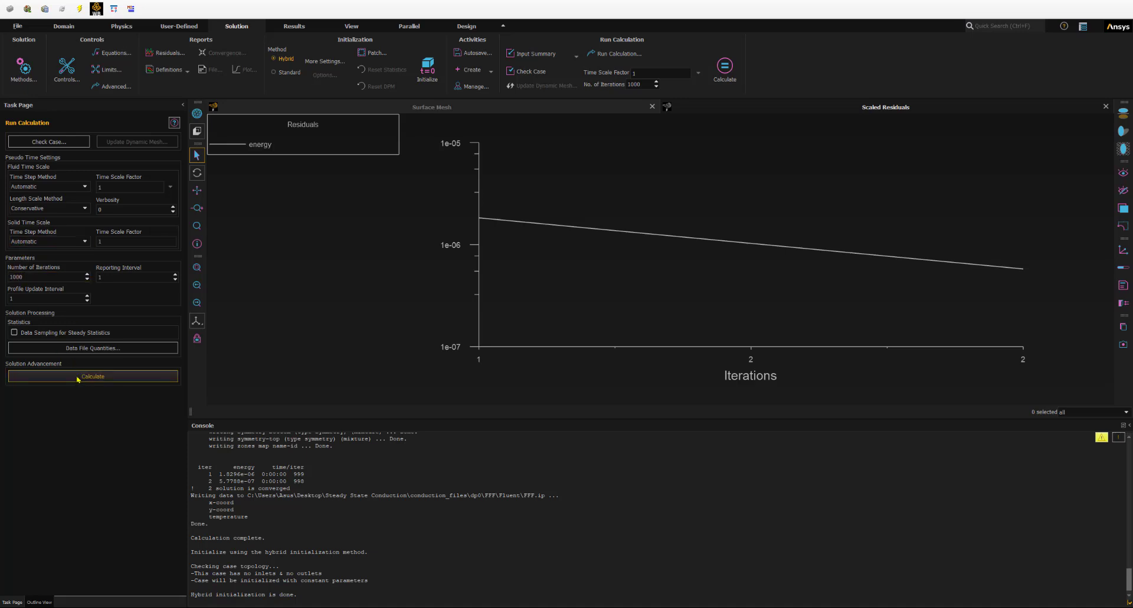
left_click(77, 378)
left_click(28, 277)
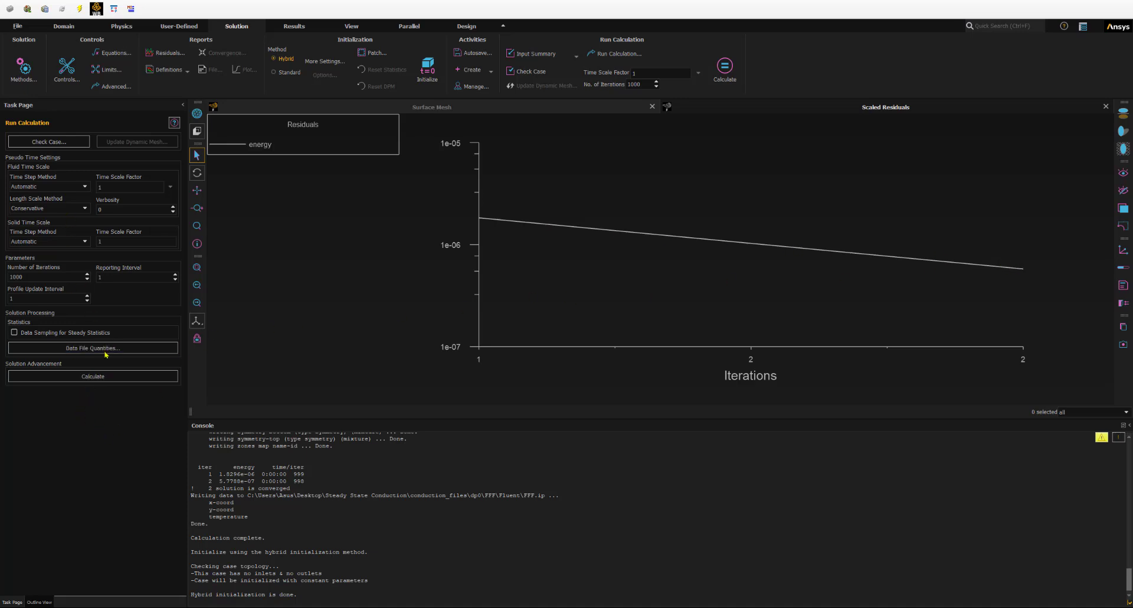
left_click(70, 378)
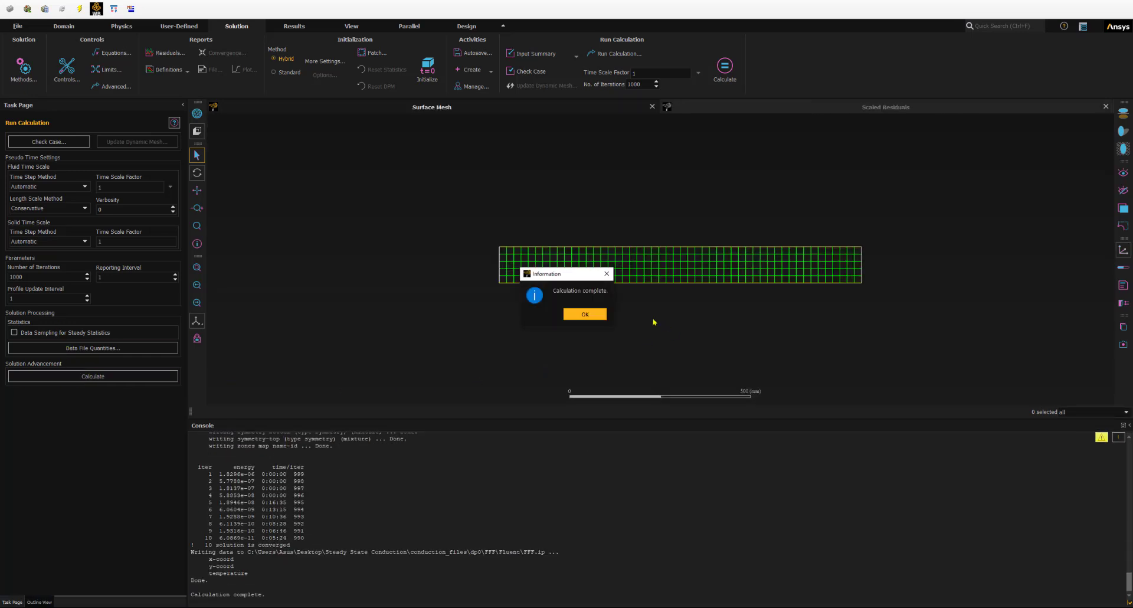
left_click(585, 314)
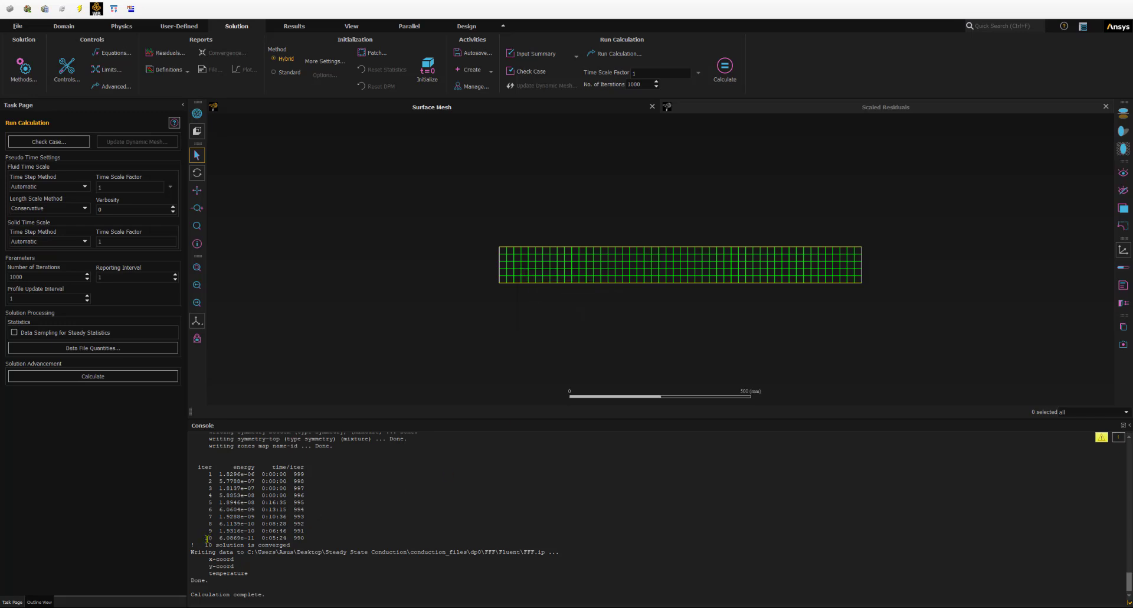
Step: Examine the energy residual of iteration 10 in the console output and review the scaled residuals plot
left_click_drag(205, 538, 304, 540)
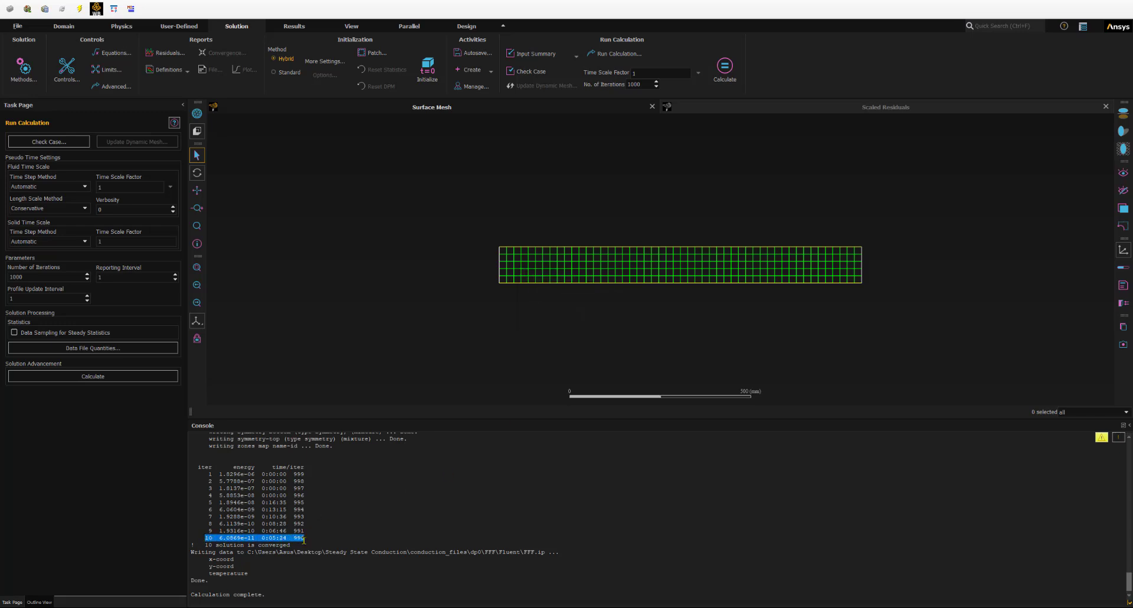
left_click(218, 544)
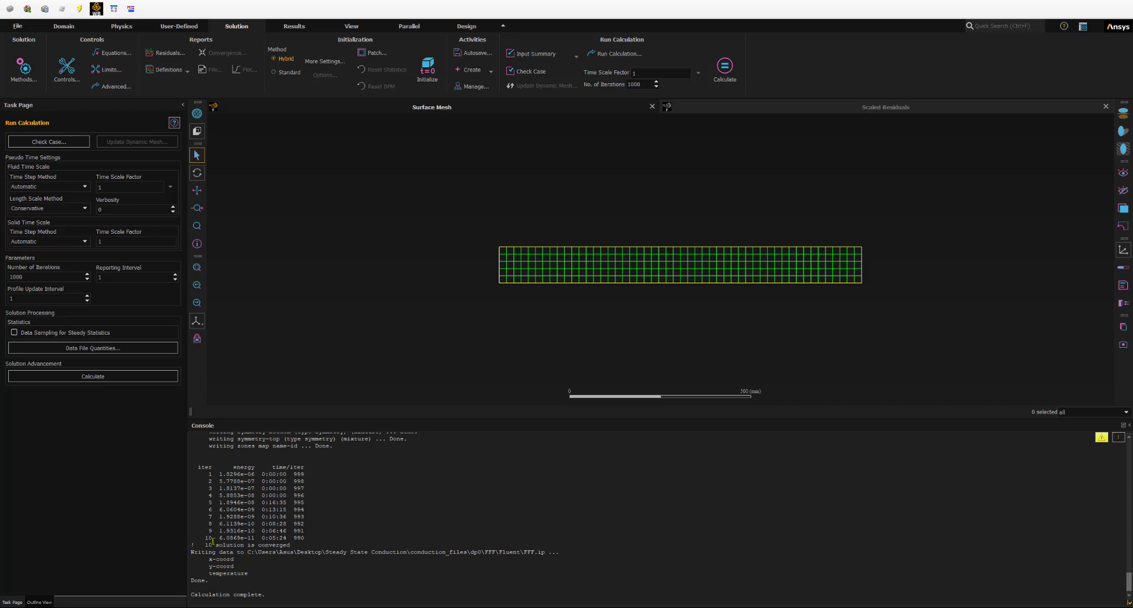
left_click_drag(219, 538, 252, 538)
left_click(248, 538)
left_click(786, 111)
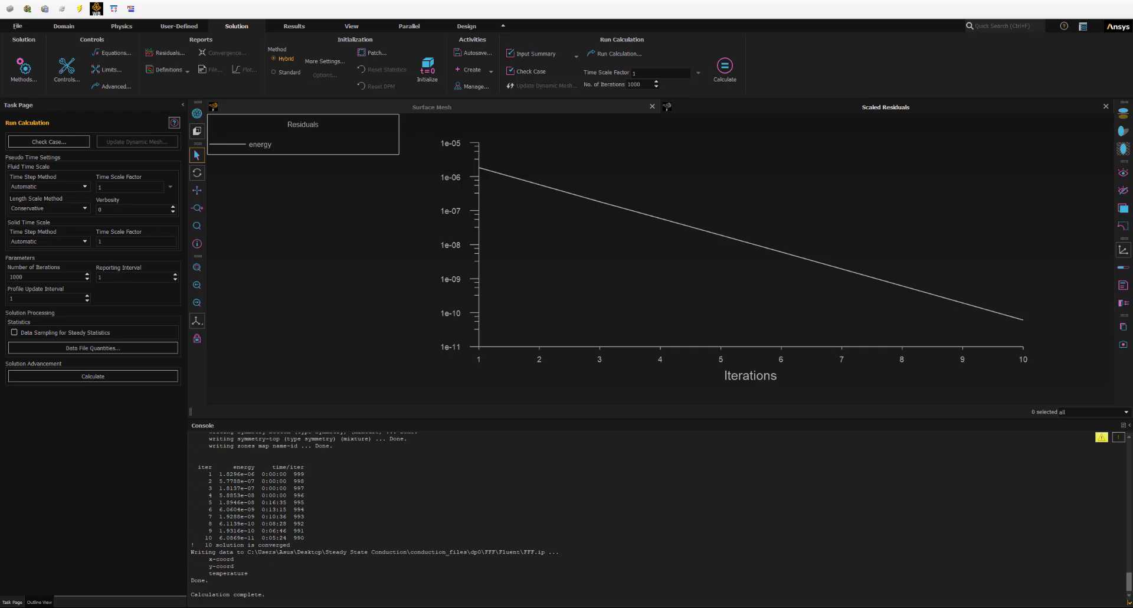
Step: Set up a surface integrals report of type Area-Weighted Average with static temperature as the field variable
left_click(39, 602)
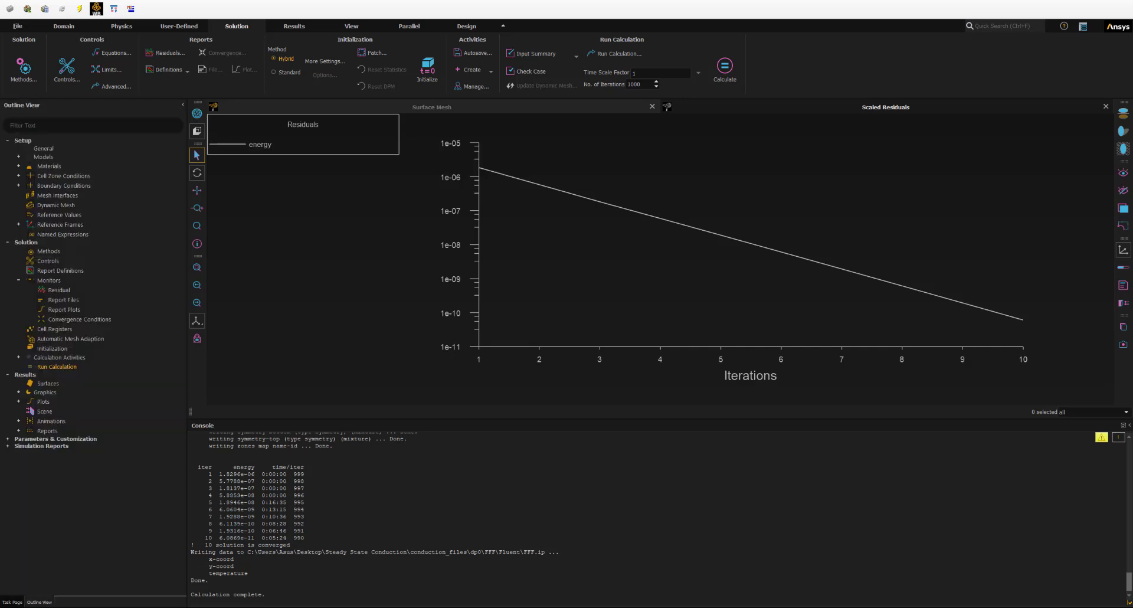
left_click(290, 27)
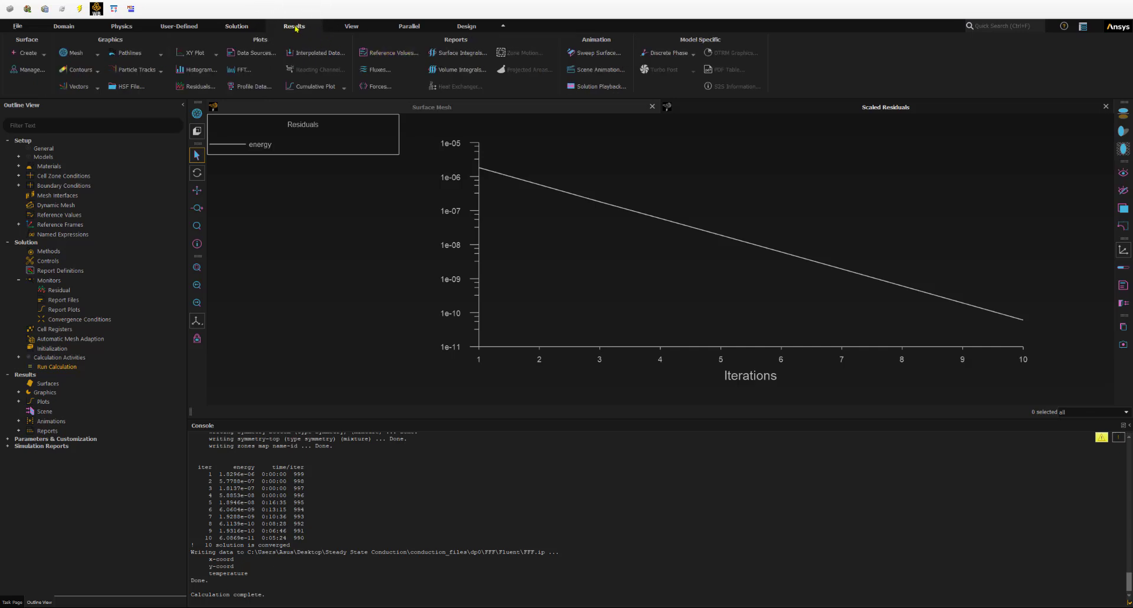
left_click(450, 55)
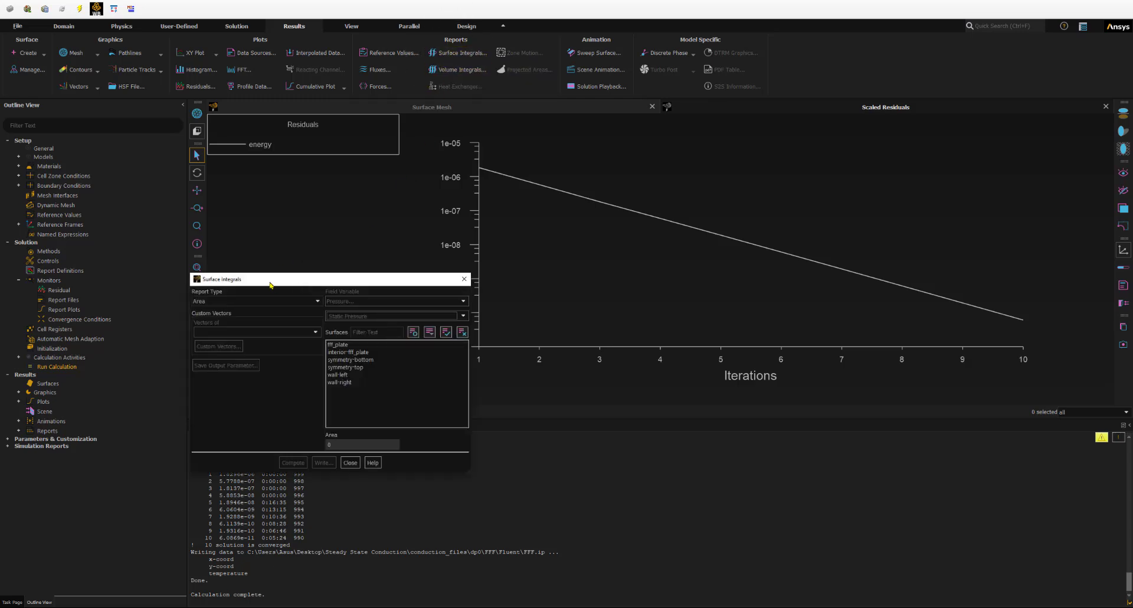
left_click_drag(270, 285, 211, 172)
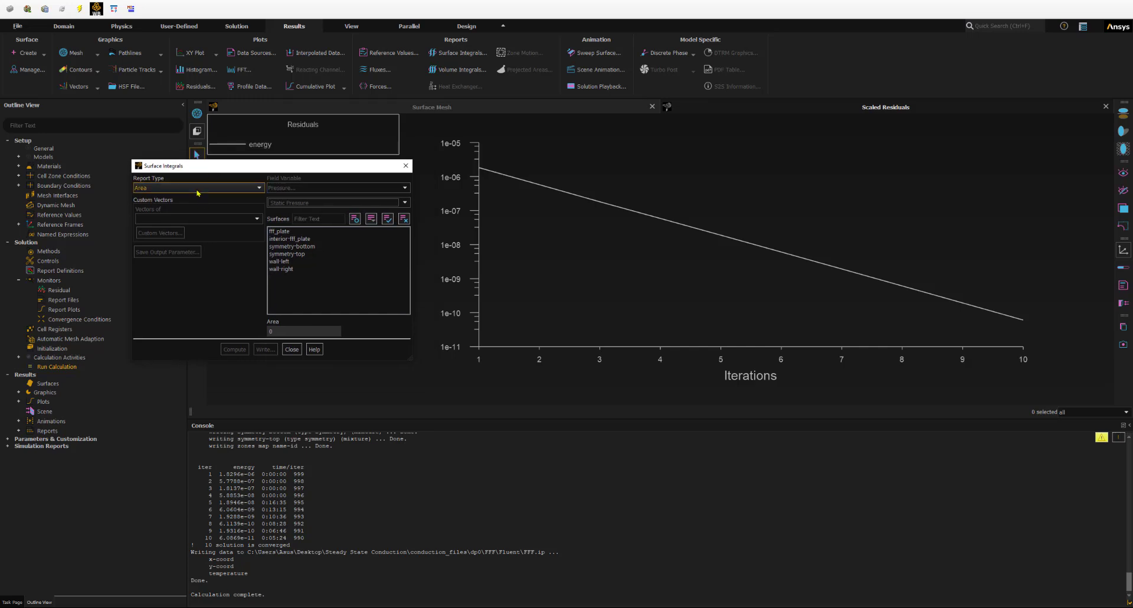
left_click(197, 188)
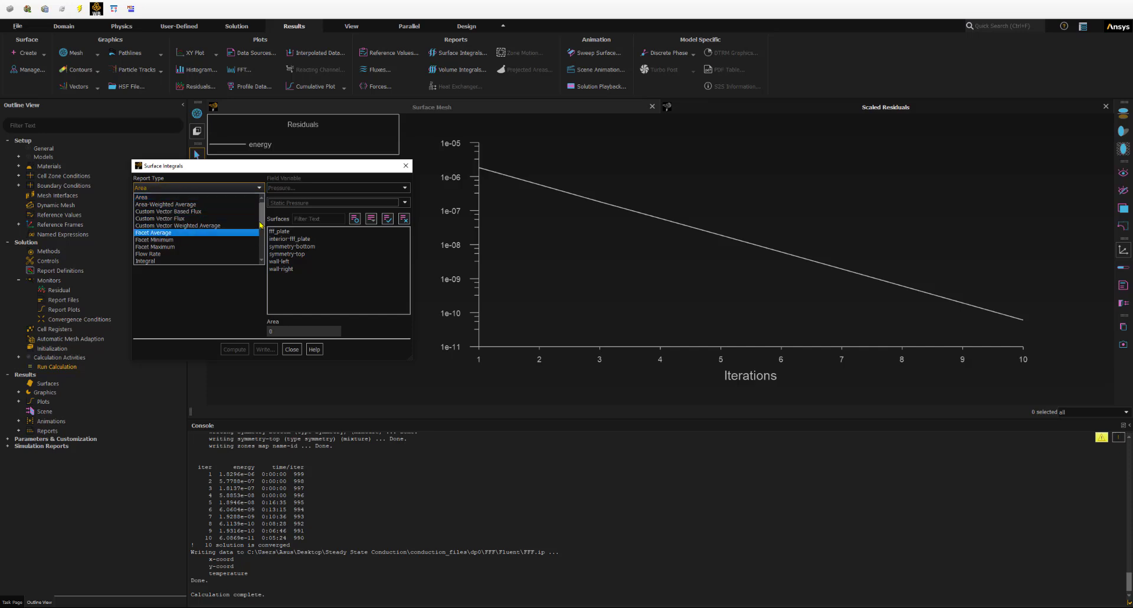
mouse_move(261, 225)
left_mouse_down()
mouse_move(262, 258)
mouse_move(260, 213)
left_mouse_up()
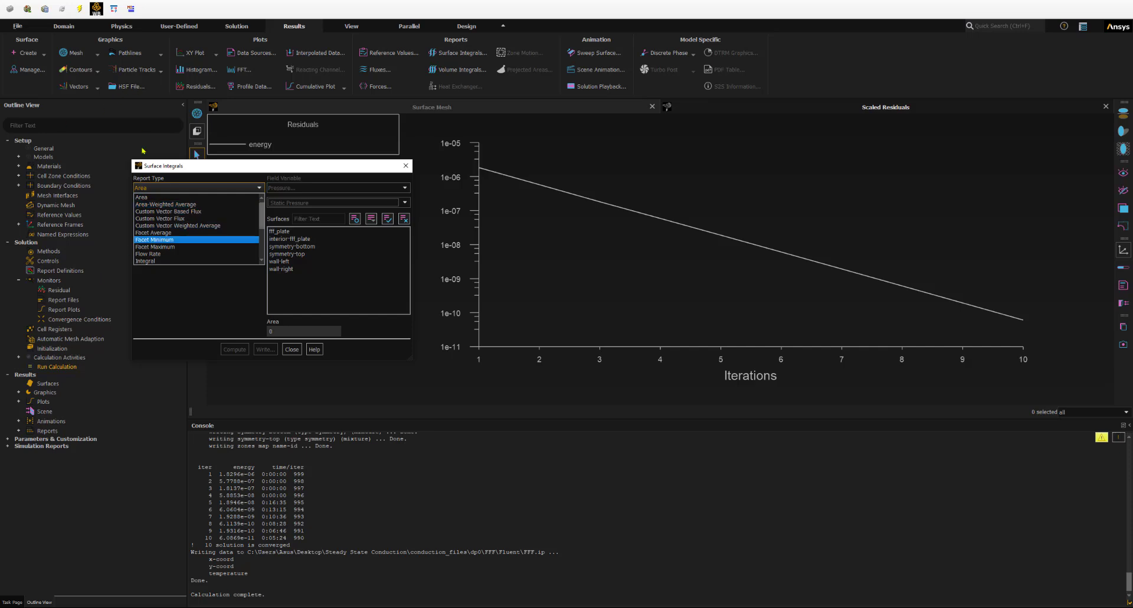
left_click(159, 205)
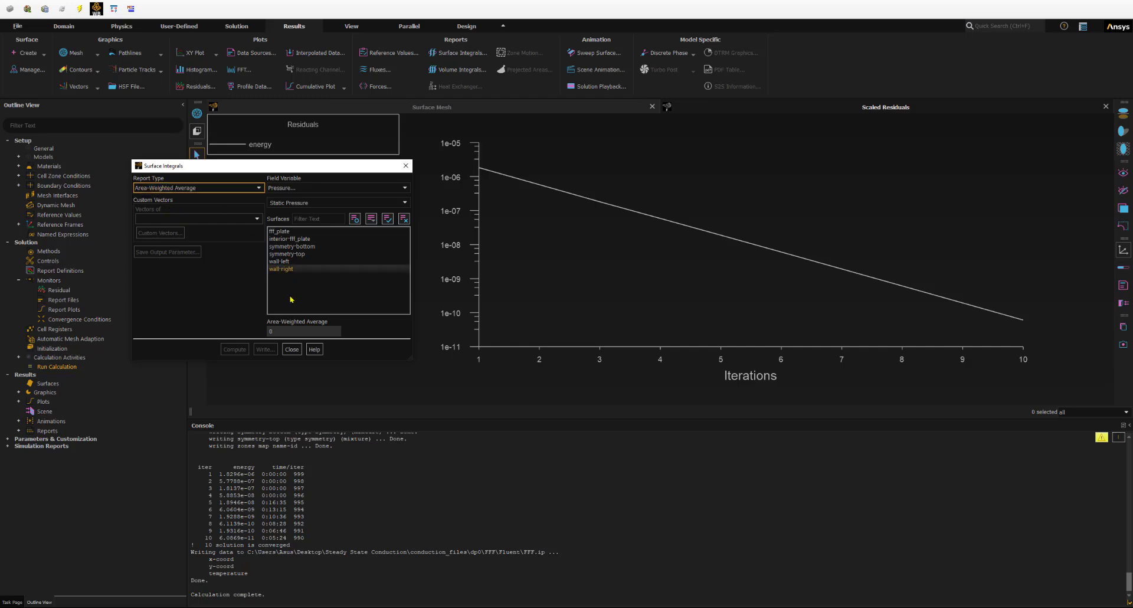
left_click(296, 187)
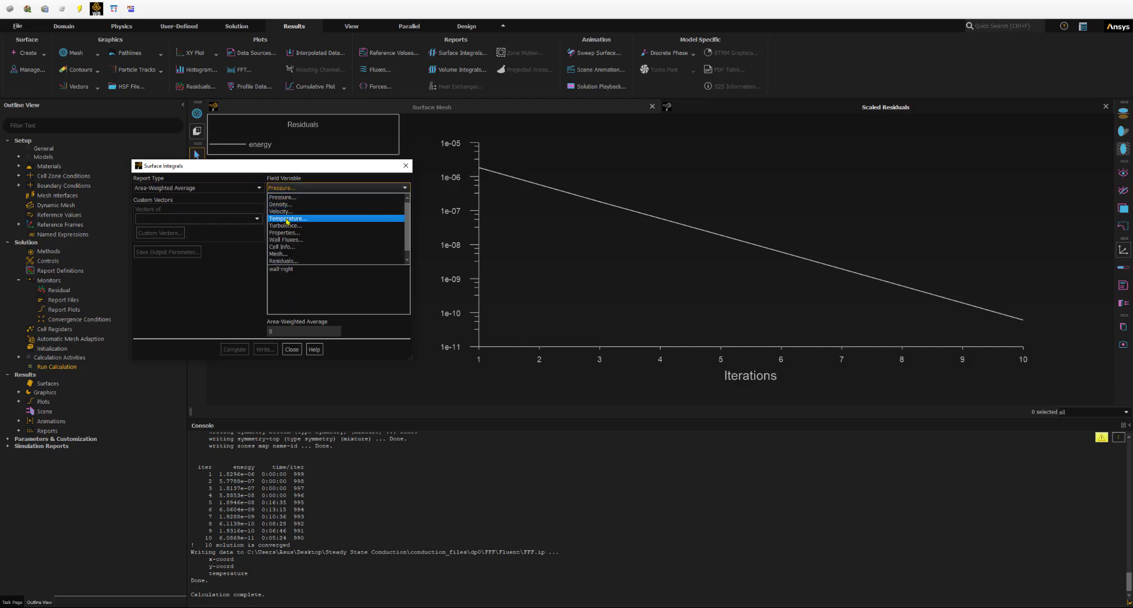
left_click(289, 218)
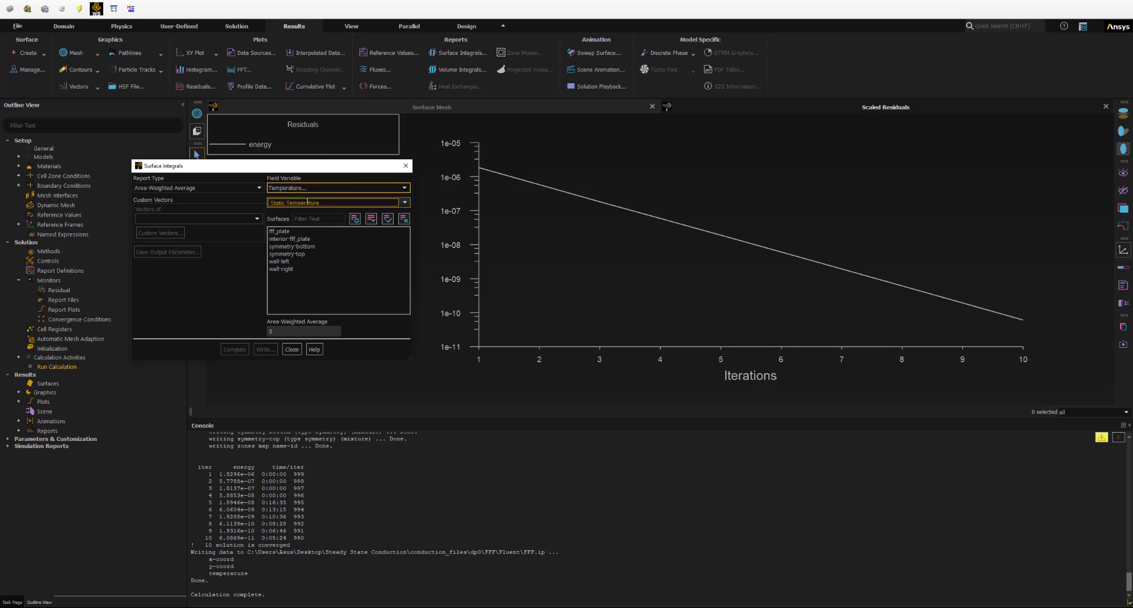
Step: Compute the area-weighted average static temperature on the wall-left surface and inspect the value in the console
left_click(275, 262)
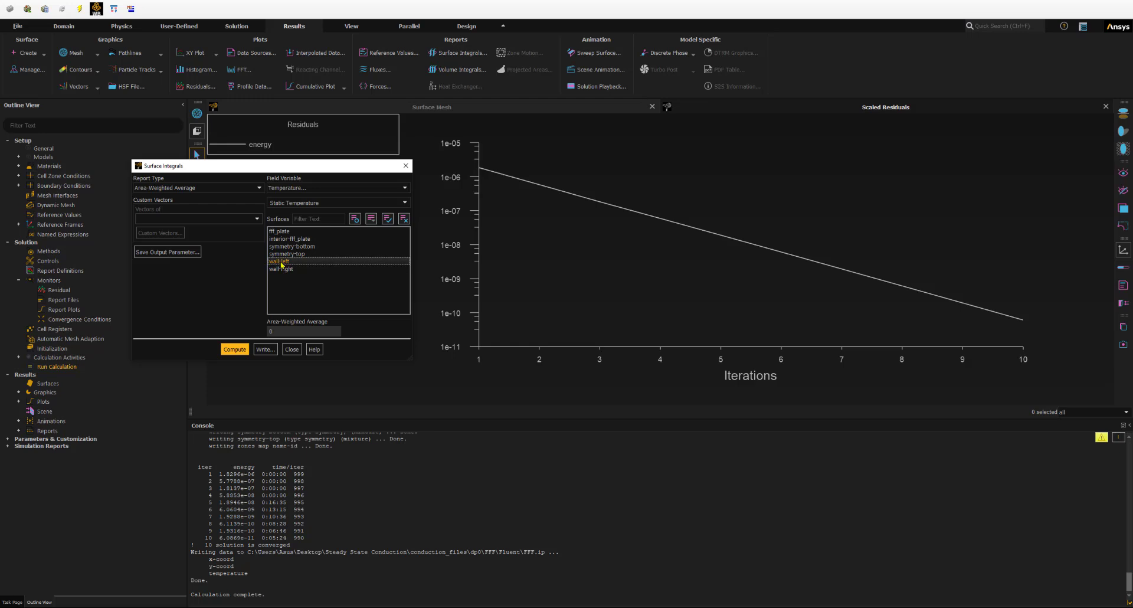
left_click(234, 350)
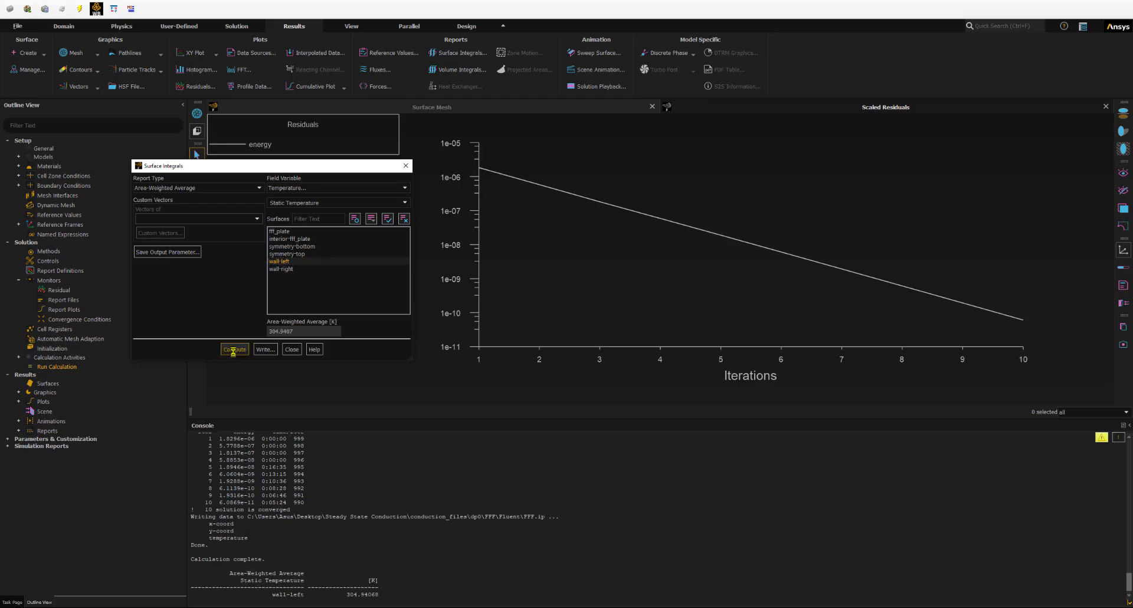
left_click_drag(344, 598, 379, 600)
left_click(350, 594)
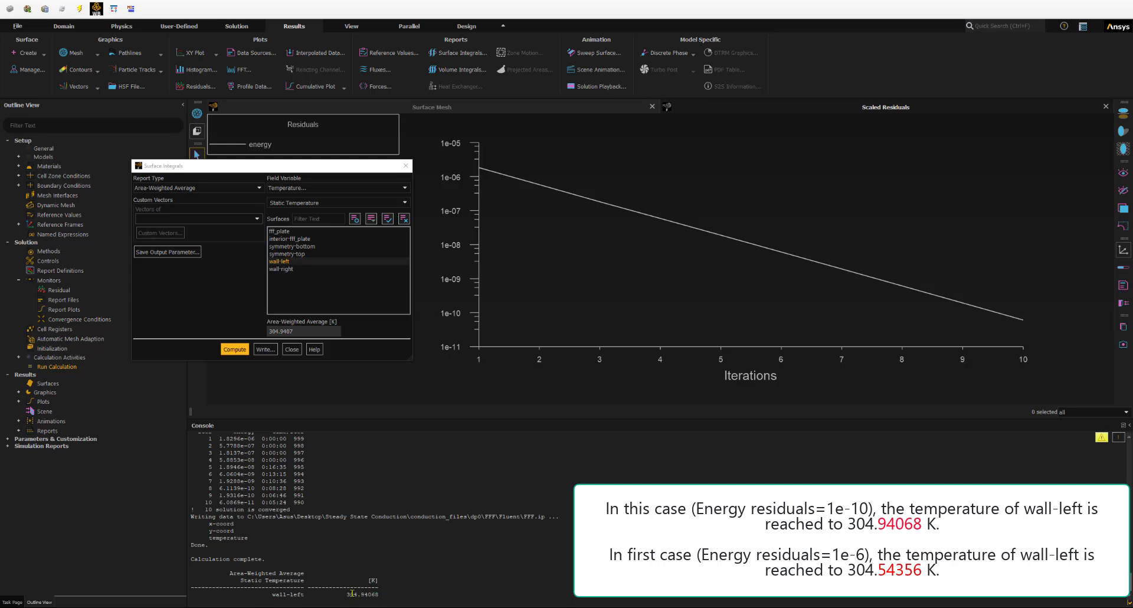
left_click_drag(347, 594, 381, 597)
Step: Set the absolute convergence criterion of the energy residual to 1e-6 in the residual monitors
double_click(58, 289)
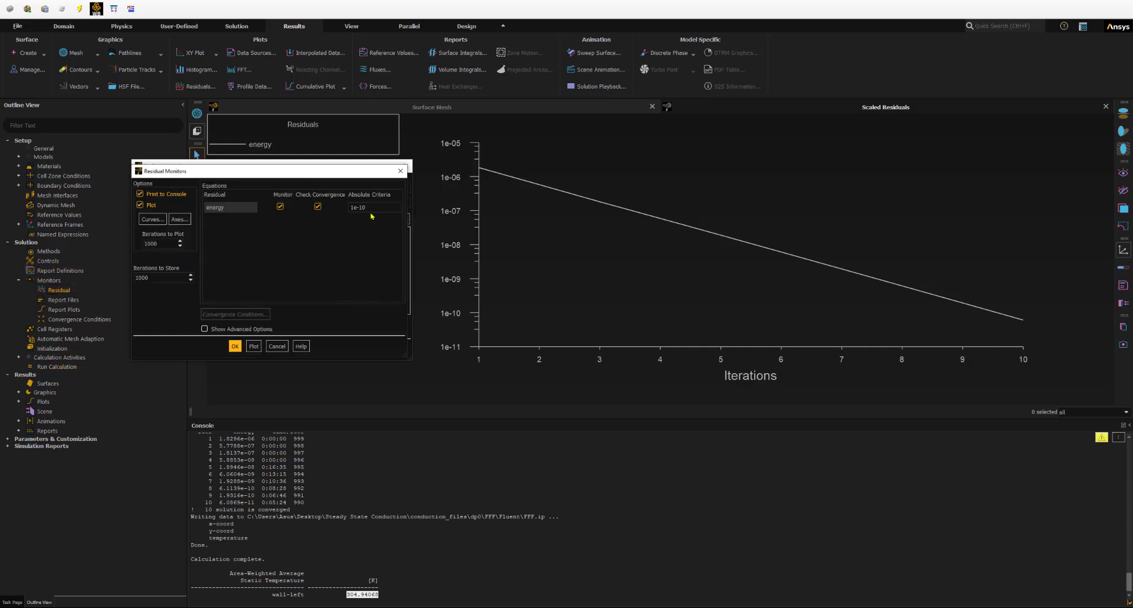
left_click(357, 207)
left_click_drag(358, 207, 372, 205)
type("6")
left_click(235, 347)
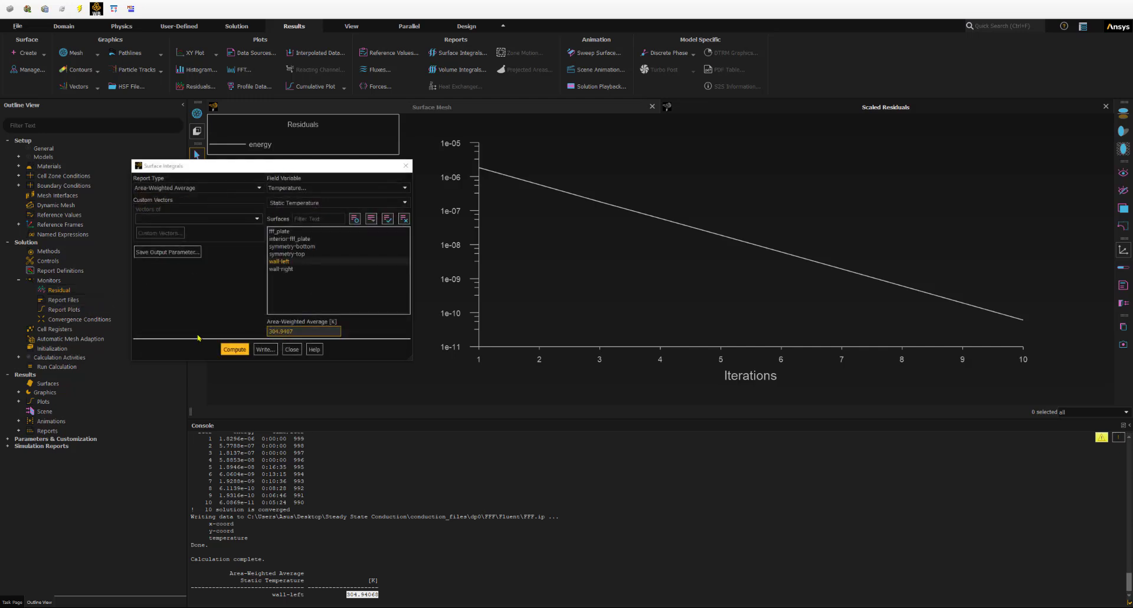
Step: Reinitialize the solution with the hybrid method, discarding the unsaved data of the previous run
double_click(52, 350)
left_click(65, 175)
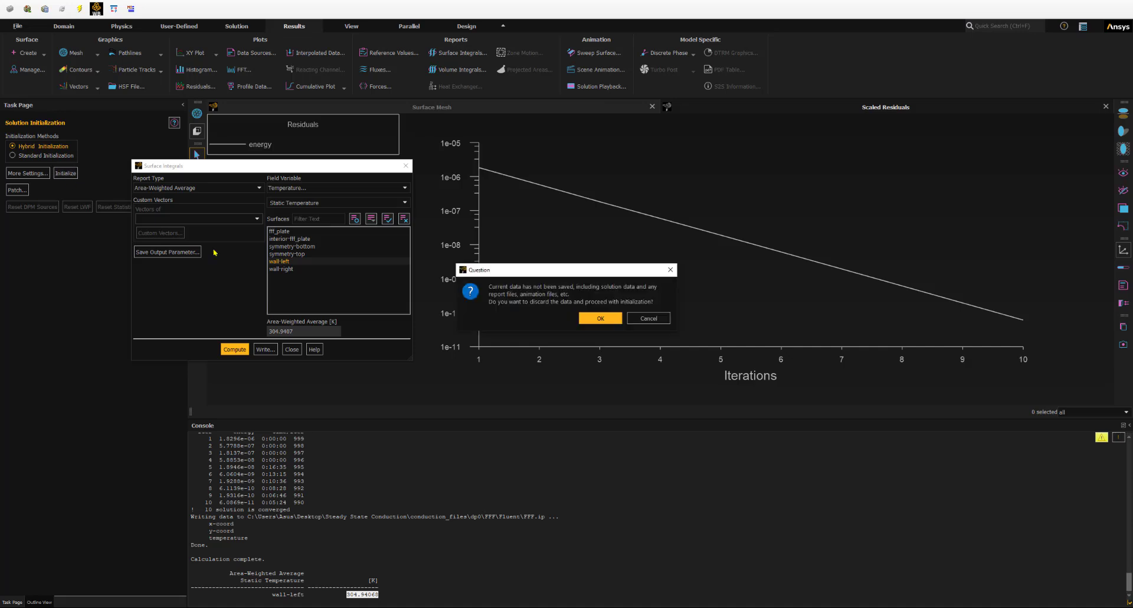
left_click(601, 318)
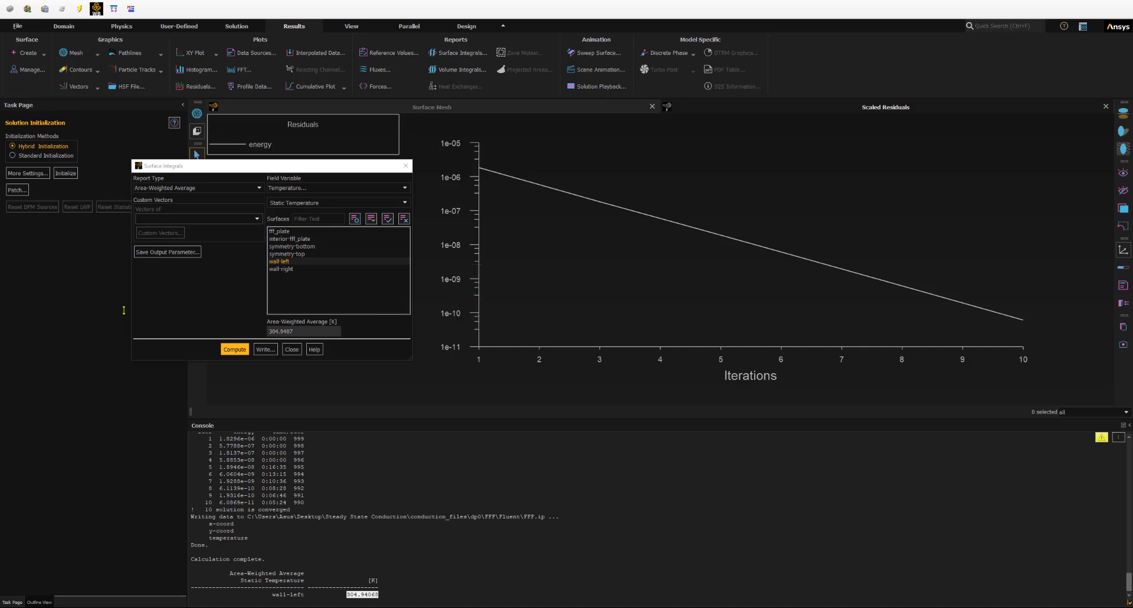
Step: Rerun the calculation from the new initialization and close the completion message
left_click(38, 601)
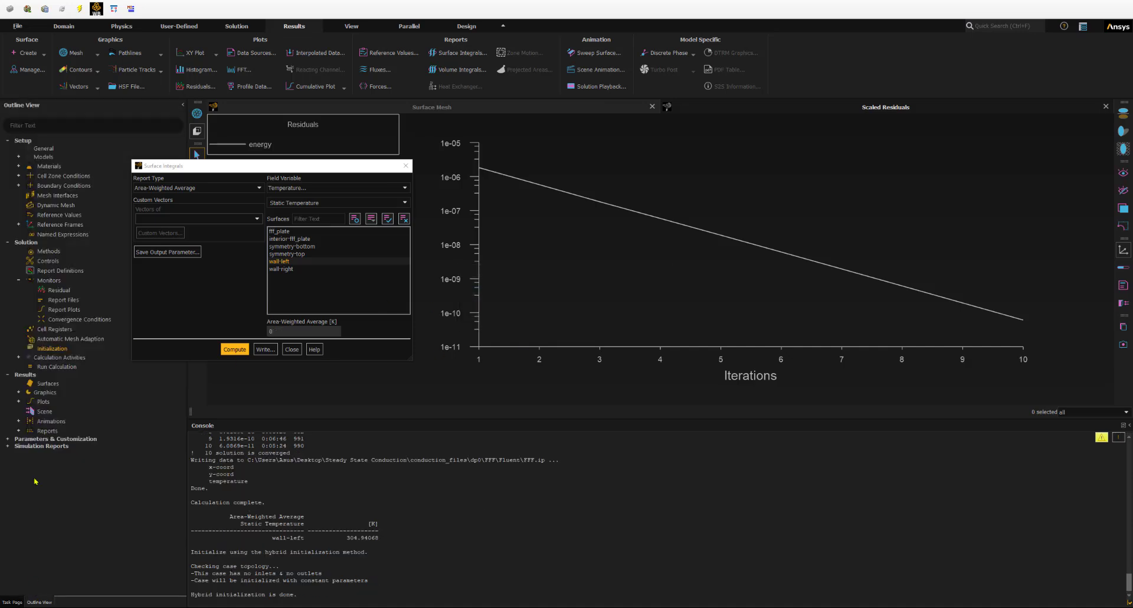
double_click(52, 367)
left_click(83, 377)
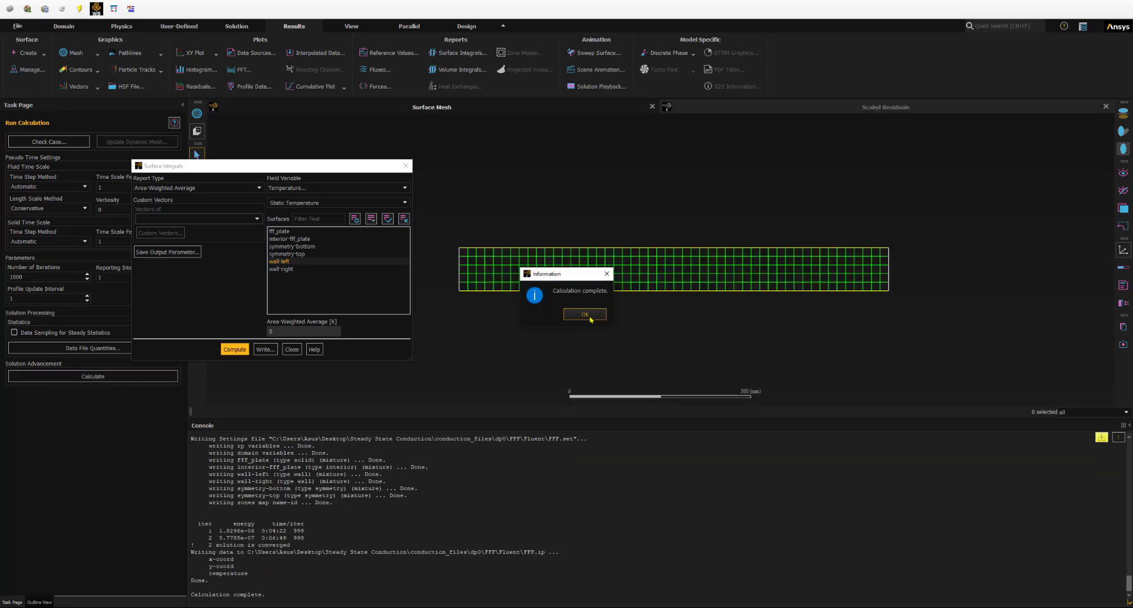
left_click(591, 319)
Step: Compute the area-weighted average static temperature on wall-left again, for the solution with the looser energy criterion
left_click(278, 247)
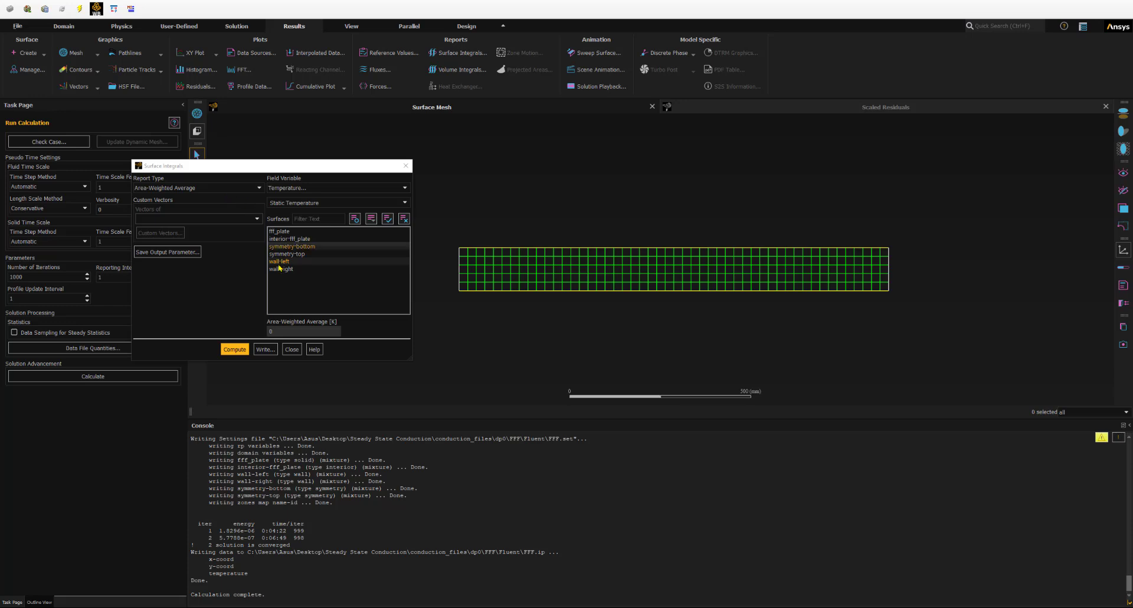
left_click(283, 246)
left_click(234, 348)
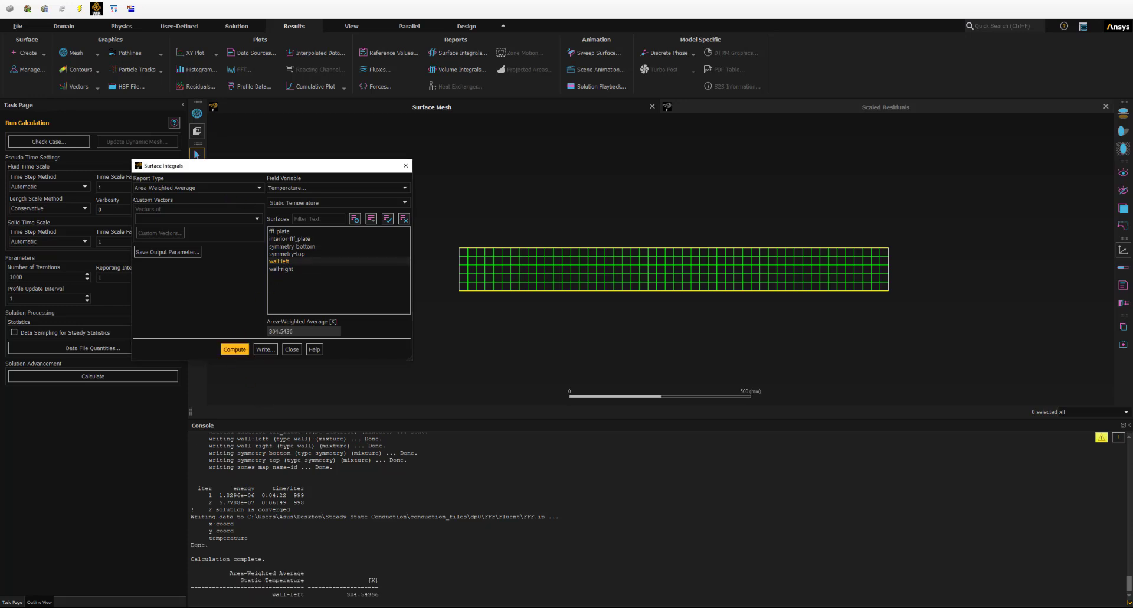
left_click_drag(345, 595, 385, 599)
Step: Compare the wall-left temperatures reported in the console for the 1e-10 and 1e-6 energy residual criteria
scroll(370, 513, "up", 5)
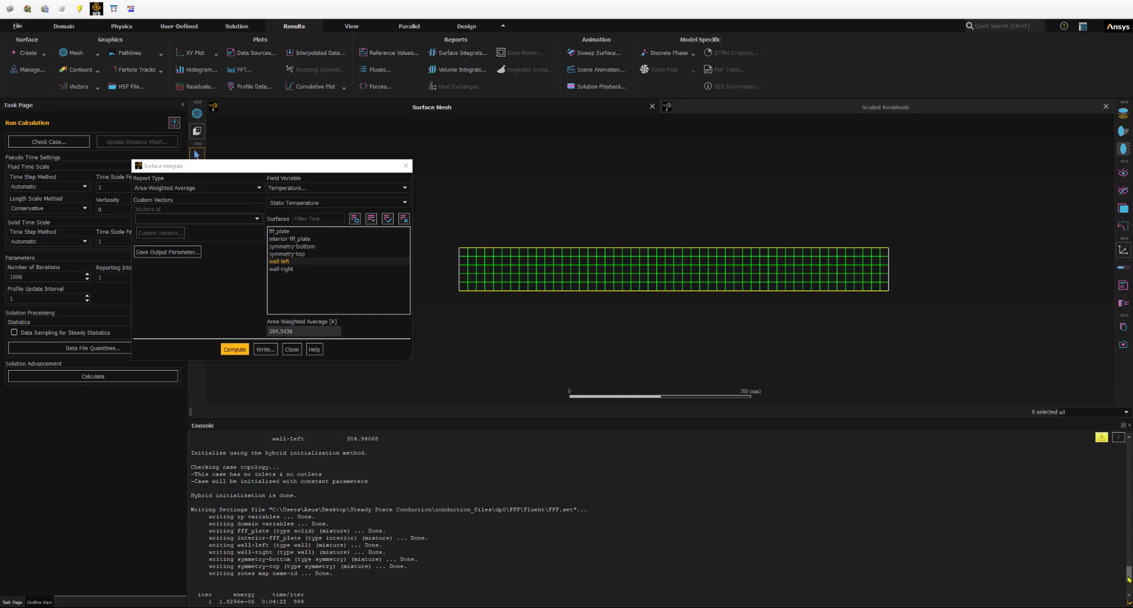
scroll(1129, 584, "down", 5)
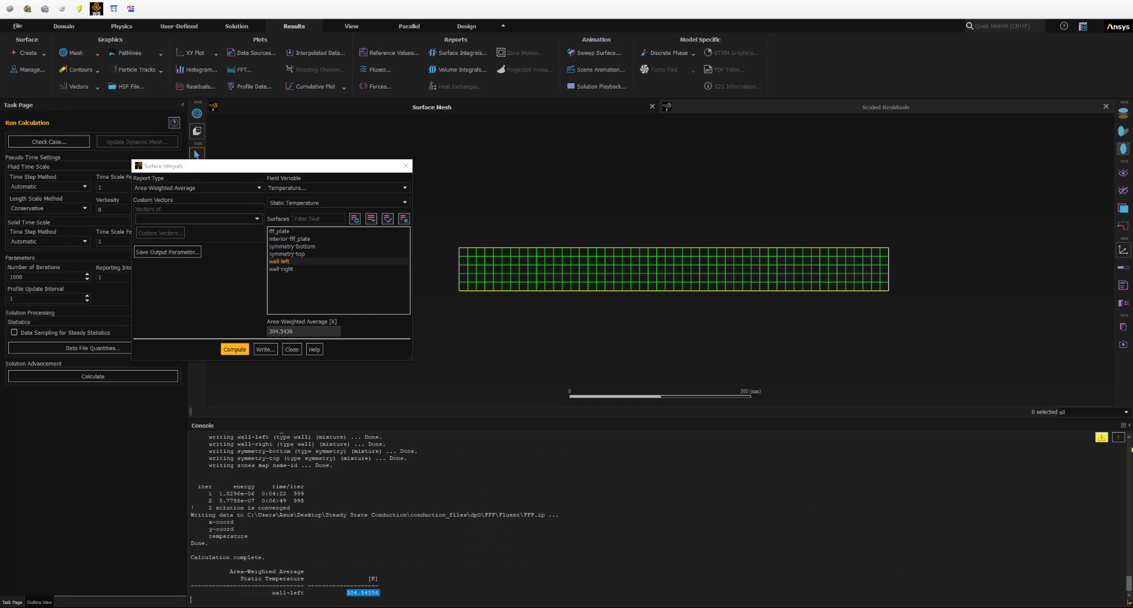
scroll(1127, 440, "up", 4)
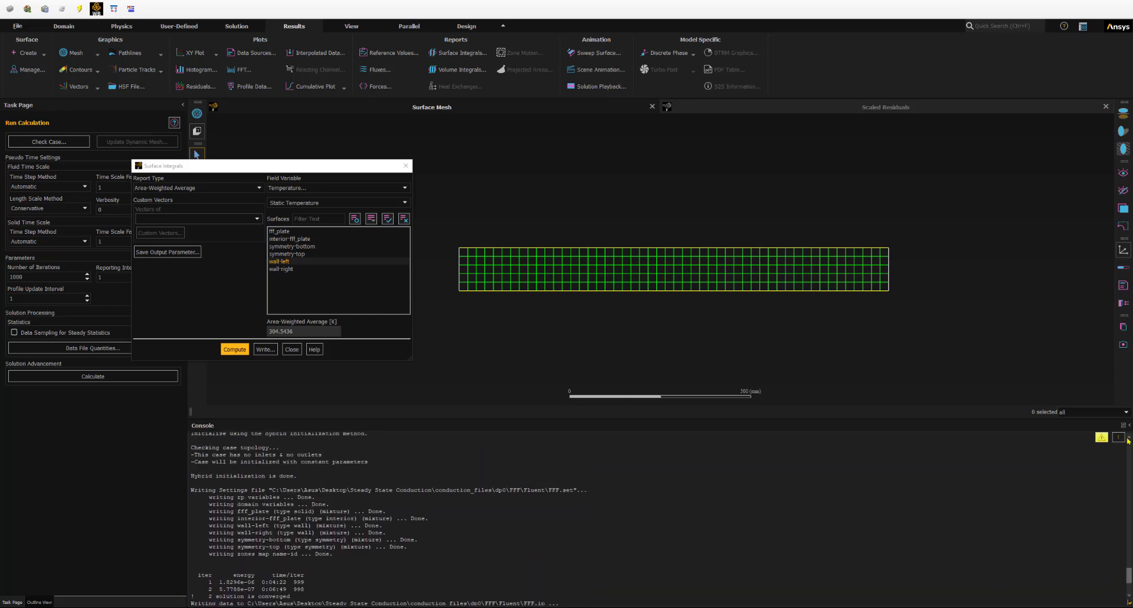
left_click(1128, 439)
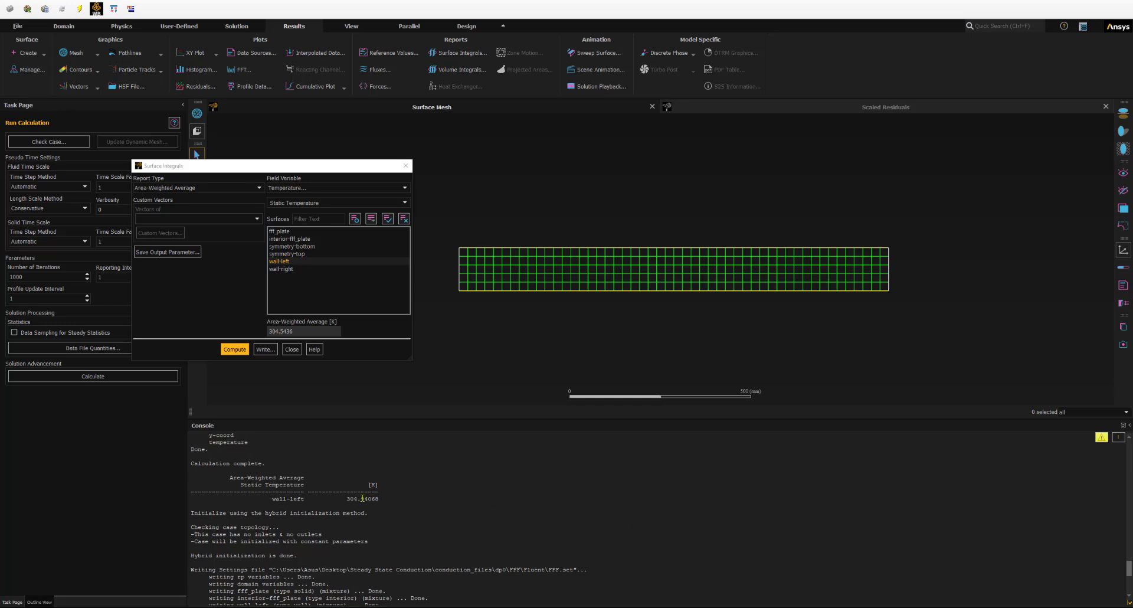
left_click_drag(347, 498, 380, 498)
left_click_drag(1129, 568, 1129, 583)
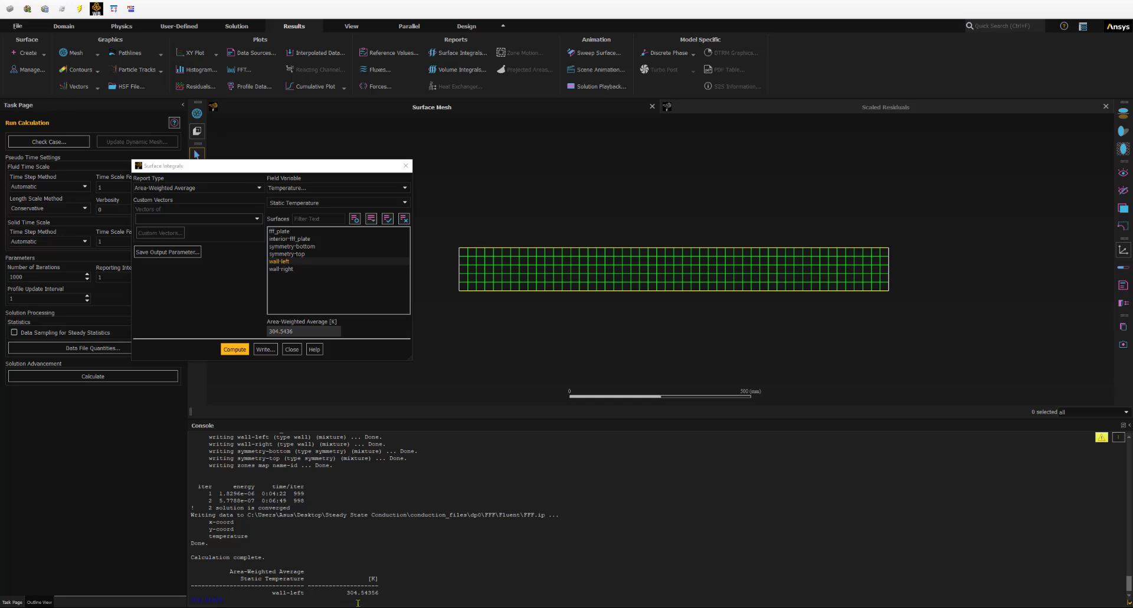
left_click_drag(343, 592, 358, 592)
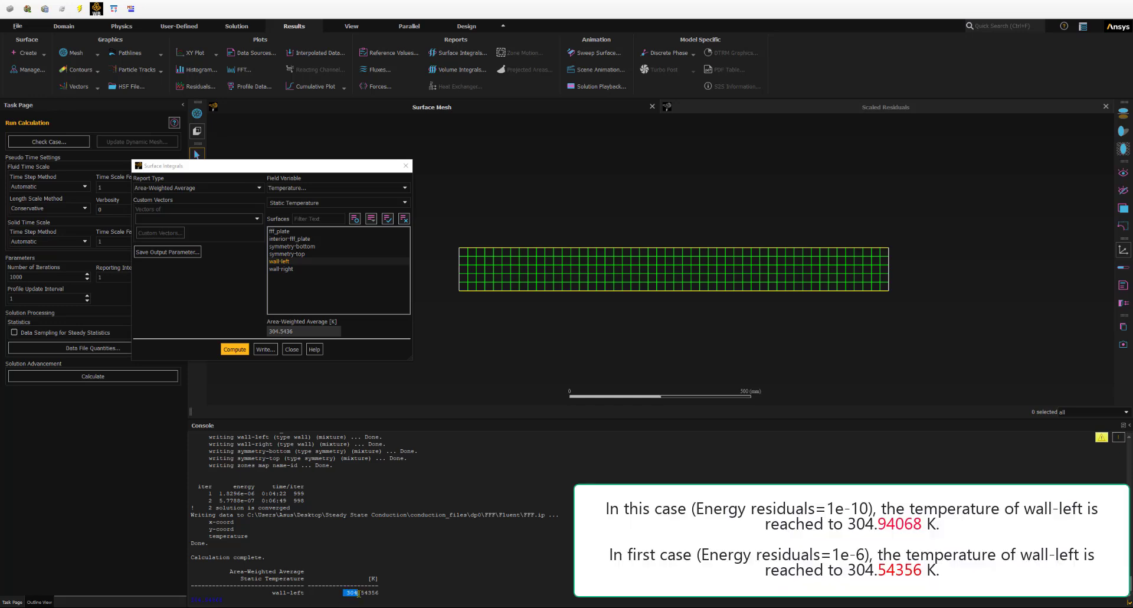
left_click(346, 592)
left_click_drag(223, 600, 181, 604)
left_click(245, 599)
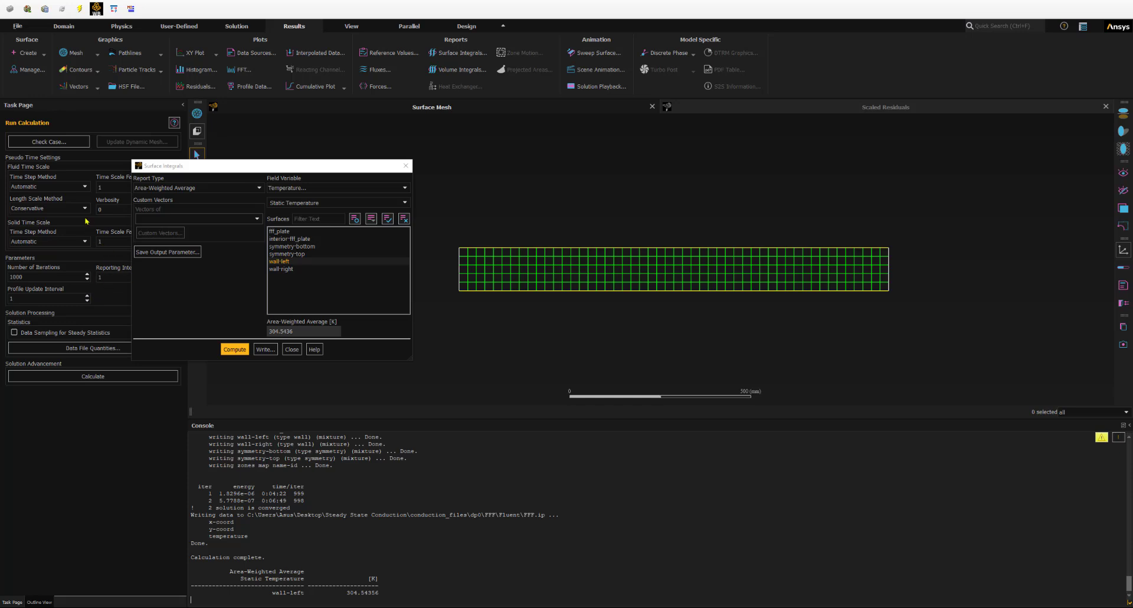
Step: Set the absolute convergence criterion of the energy residual back to 1e-10
left_click(39, 602)
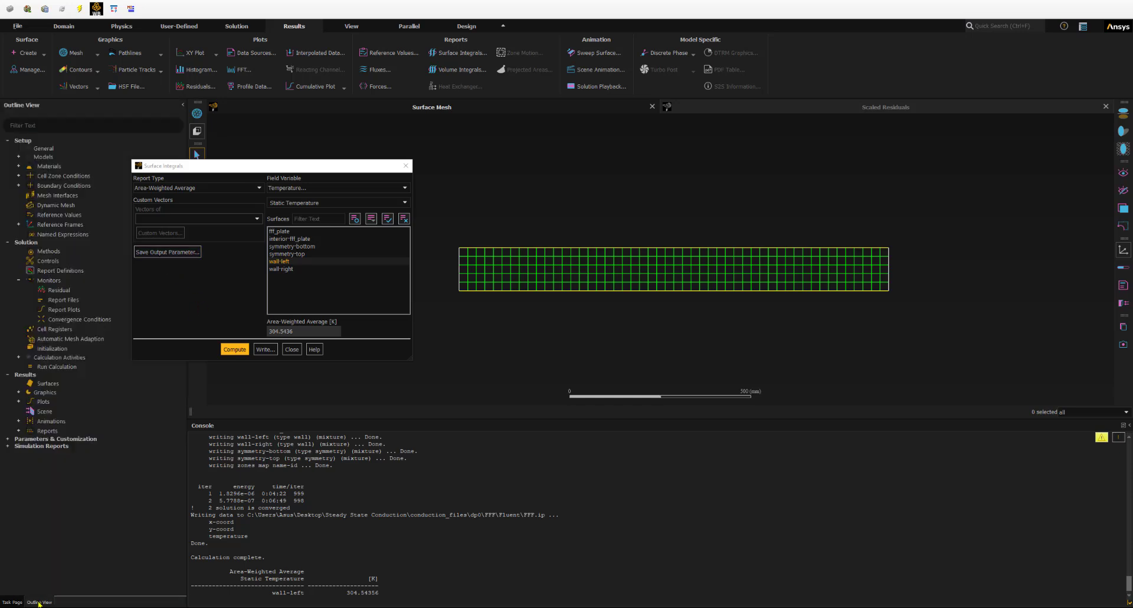
double_click(59, 291)
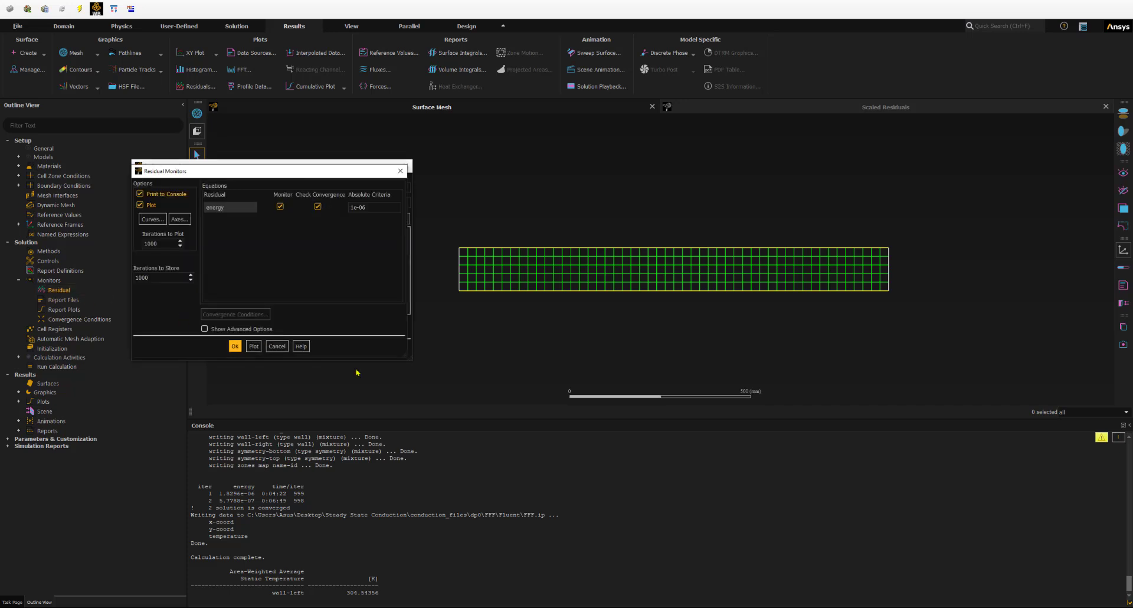
left_click(357, 208)
left_click_drag(359, 207, 382, 208)
type("10")
left_click(235, 345)
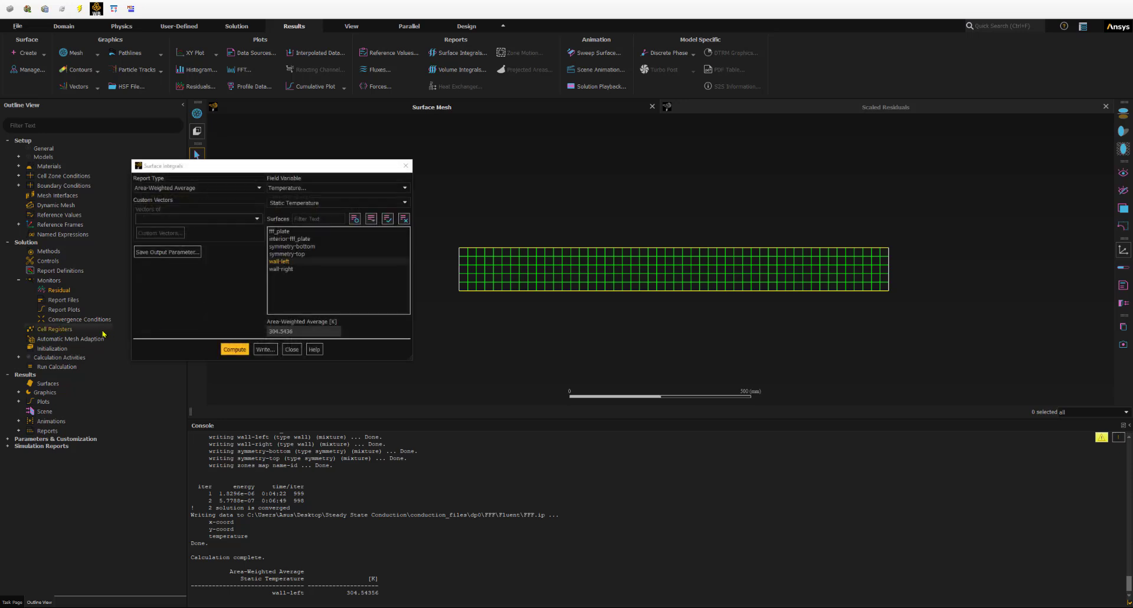
Step: Reinitialize the solution with hybrid initialization, discarding the unsaved data of the 1e-6 run
double_click(56, 350)
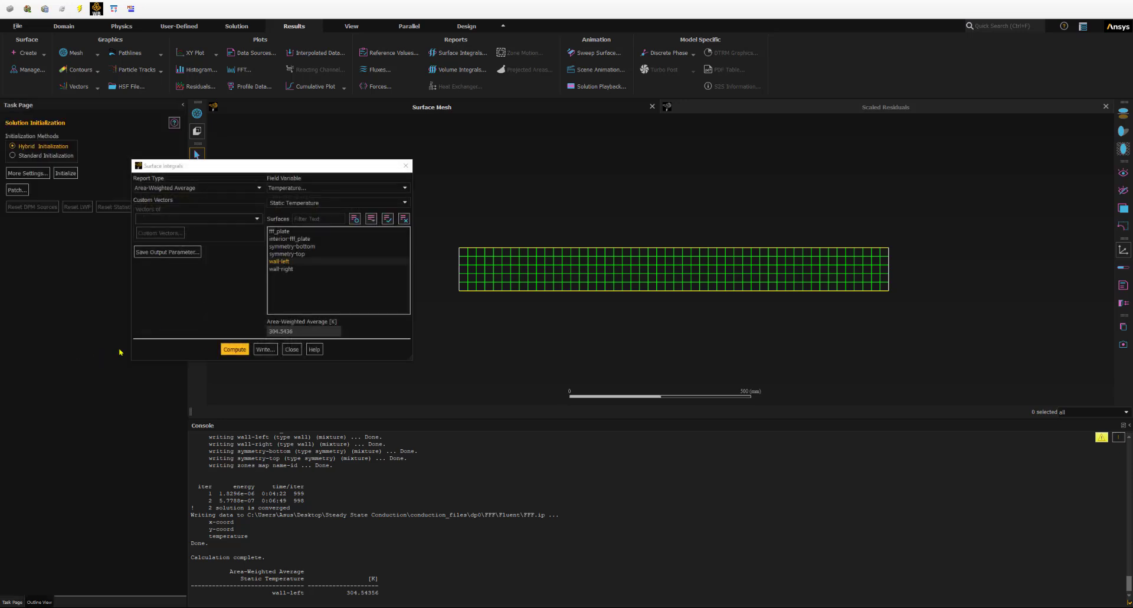
left_click(66, 173)
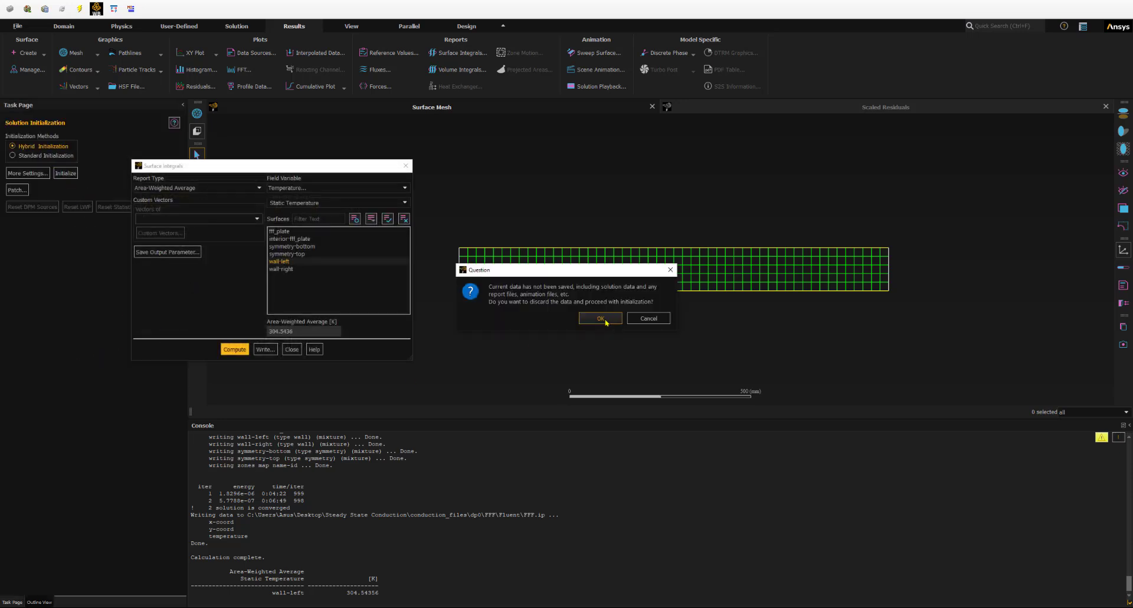
left_click(605, 323)
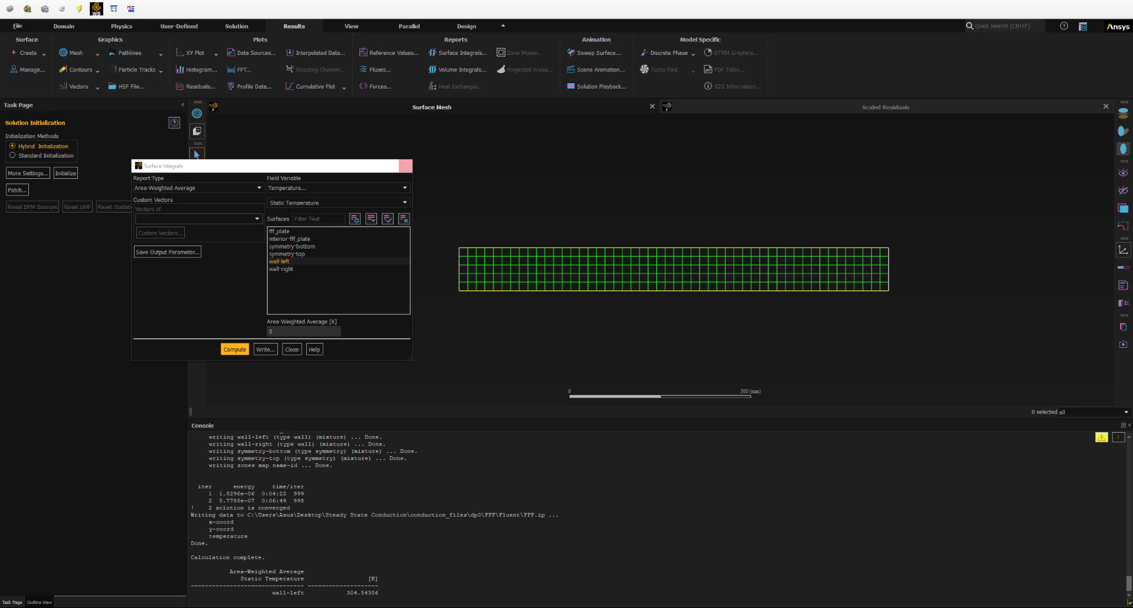
Step: Run the calculation with the tighter criterion, compute the area-weighted average static temperature on wall-left, and dismiss the completion message
left_click(39, 602)
double_click(59, 368)
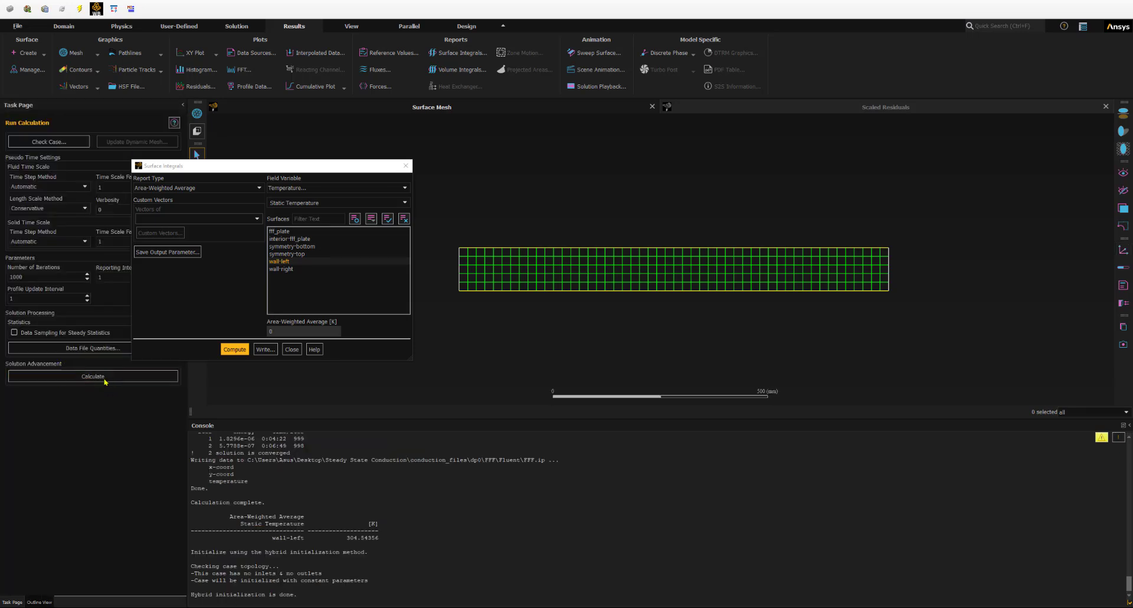
left_click(109, 377)
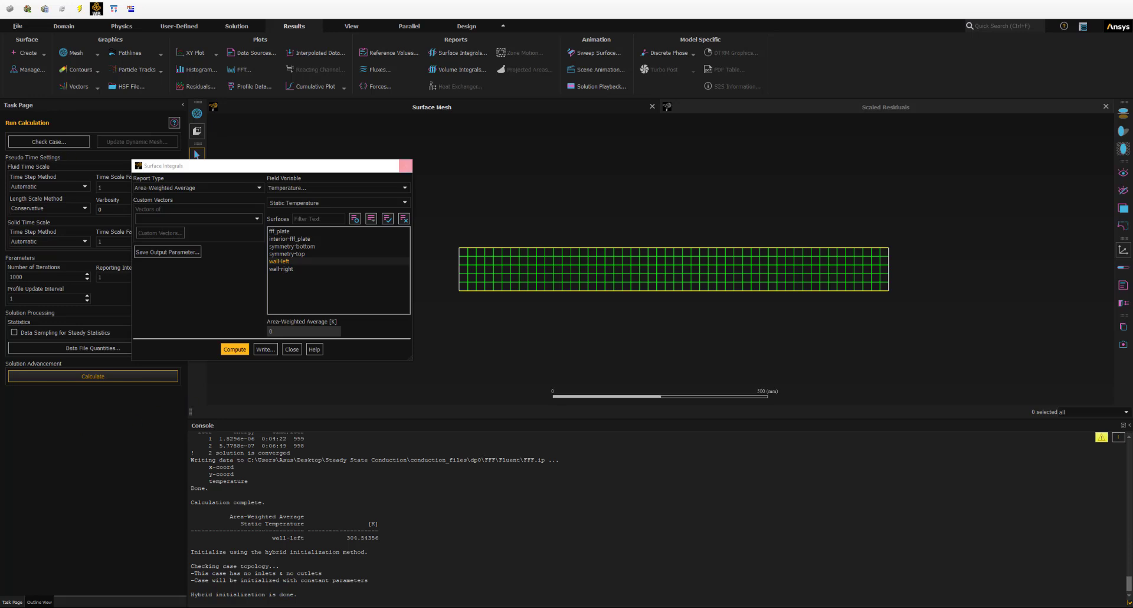
left_click(228, 351)
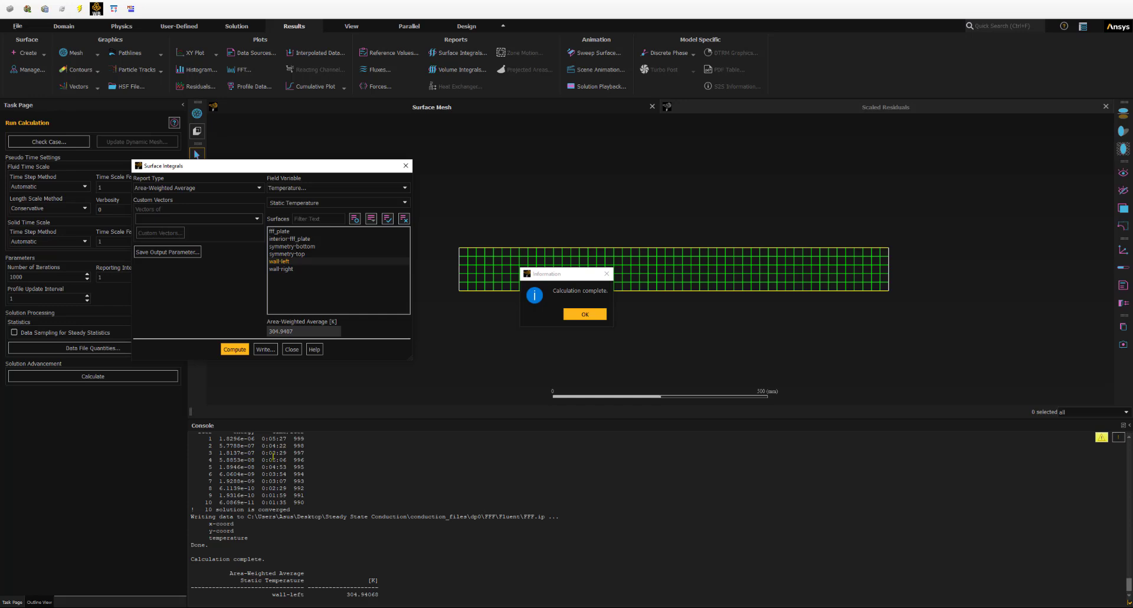
left_click(585, 314)
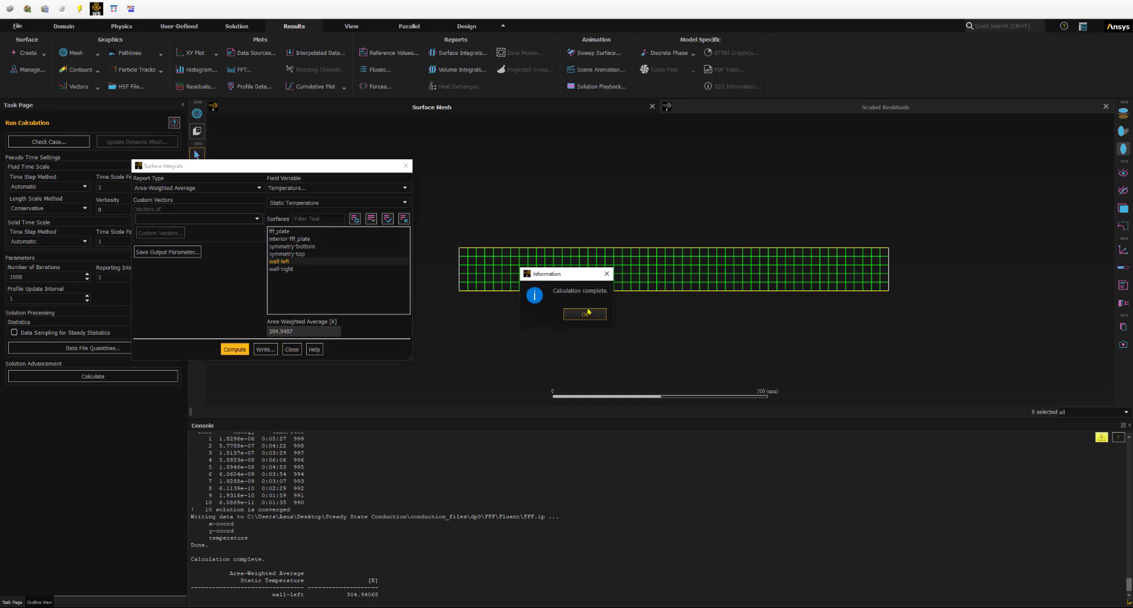
Step: Switch to Workbench and open the Parameter Set of the conduction system
left_click(291, 350)
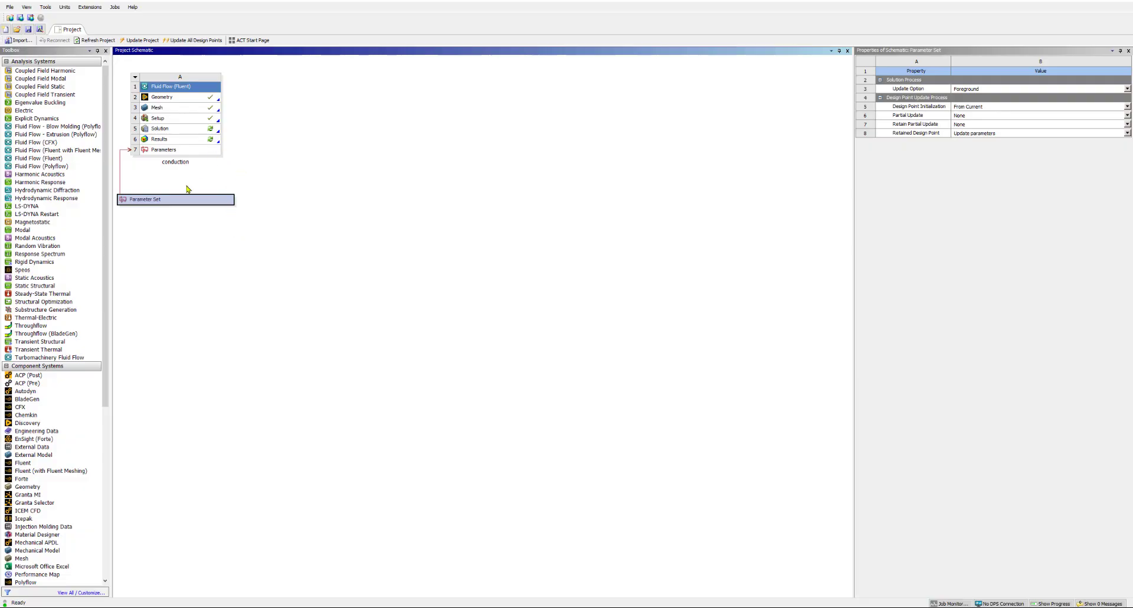
double_click(165, 203)
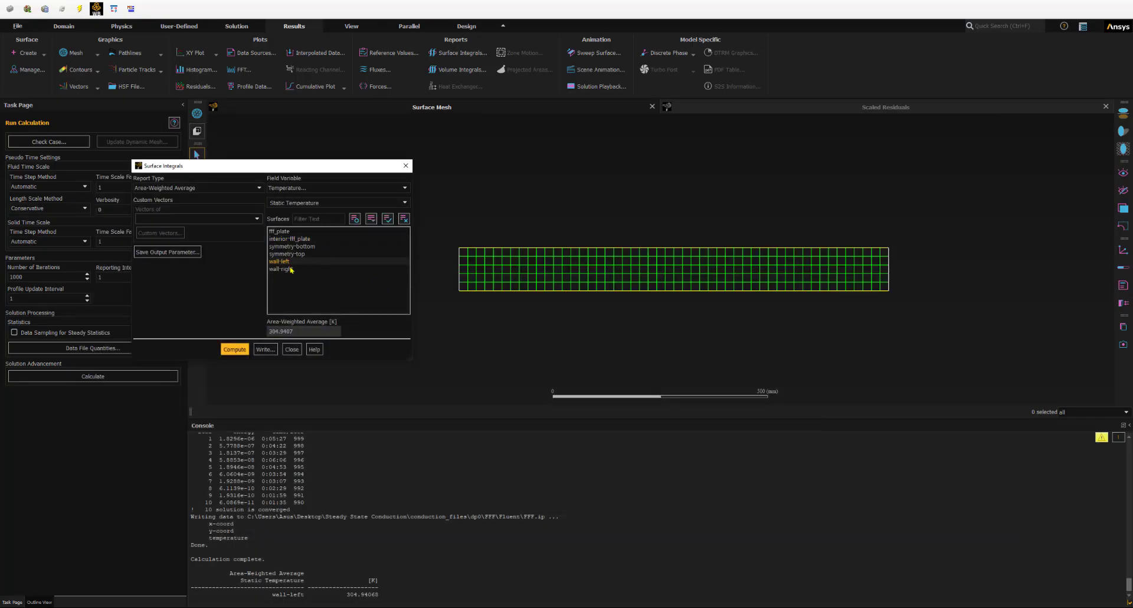
Step: In Fluent, save the wall-left average temperature as a new output parameter named wall-left-temp and close the surface integrals
left_click(160, 253)
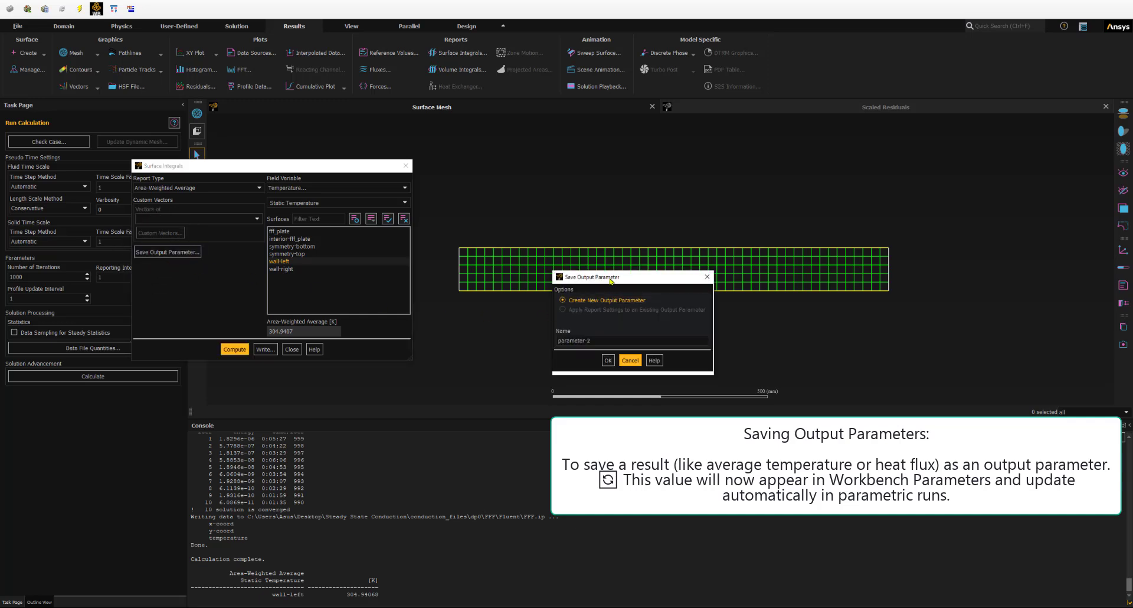
left_click_drag(601, 342, 535, 340)
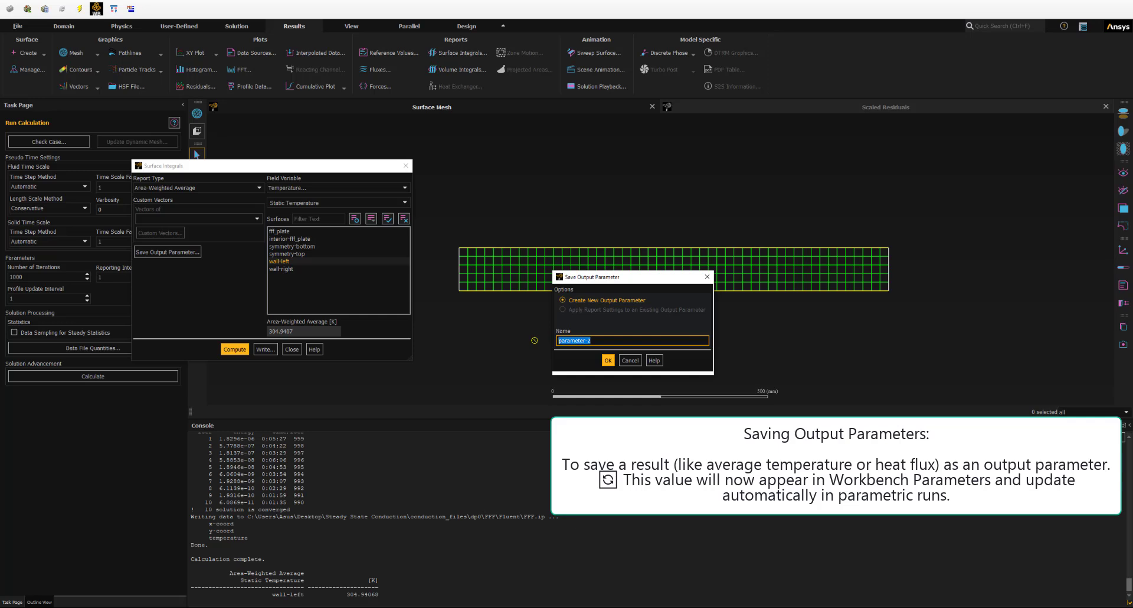
type("wall")
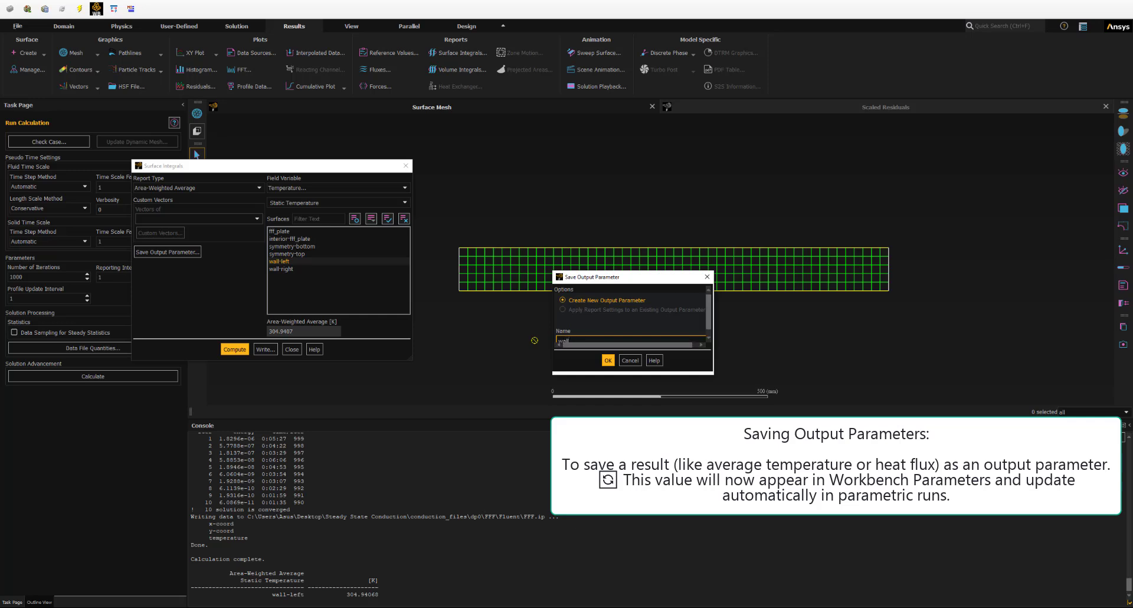
type("-left-temp")
left_click_drag(612, 272, 611, 191)
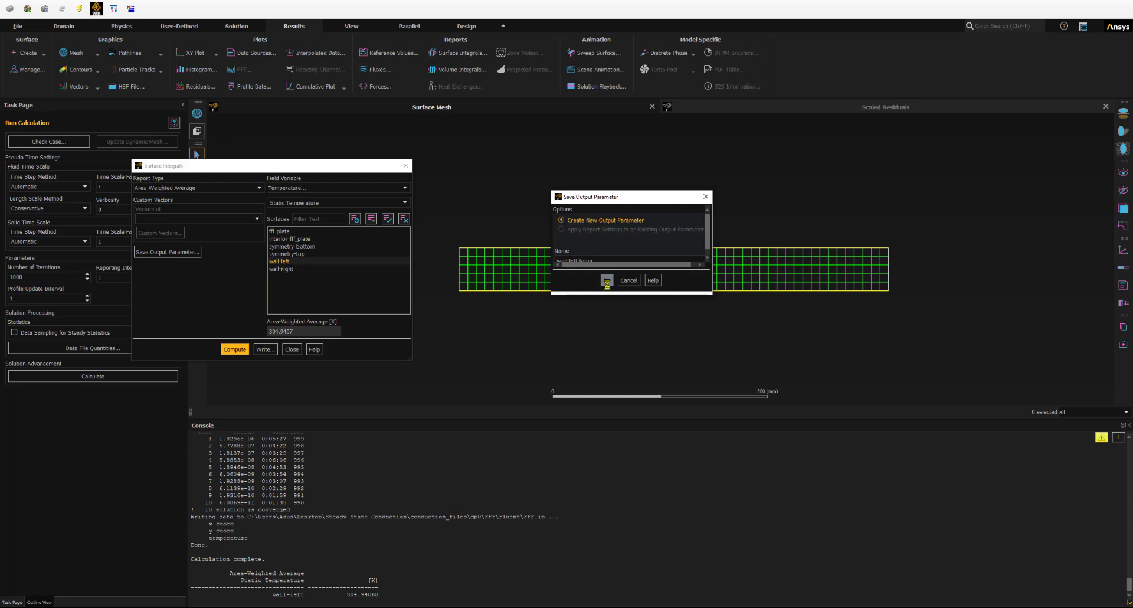
left_click(606, 281)
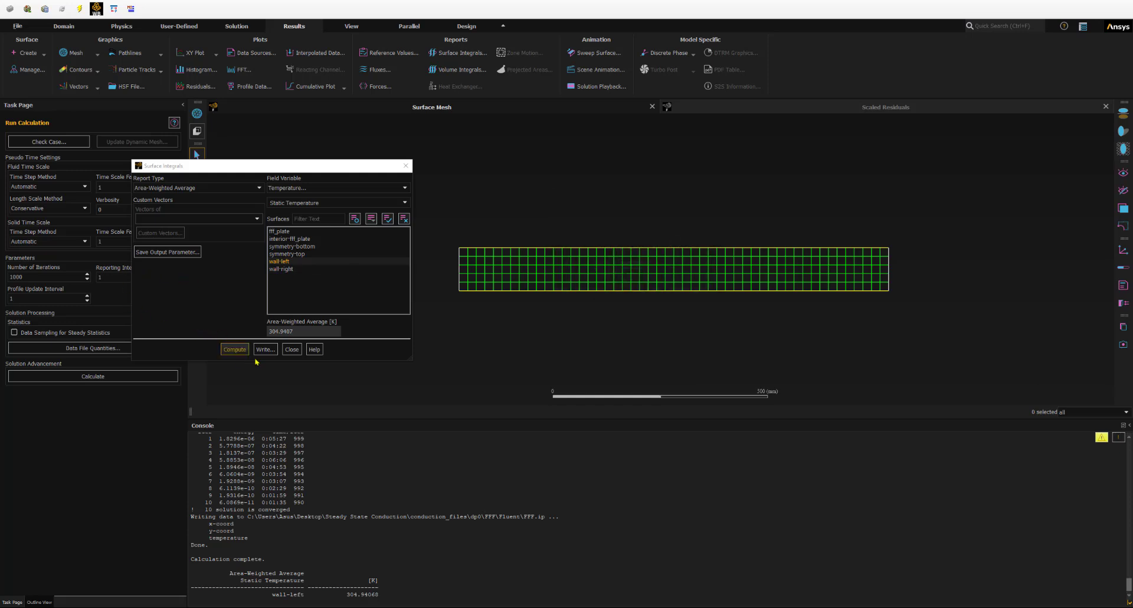
left_click(291, 349)
Step: Expand the Graphics results in the outline to list the available plot types, including Contours
left_click(39, 602)
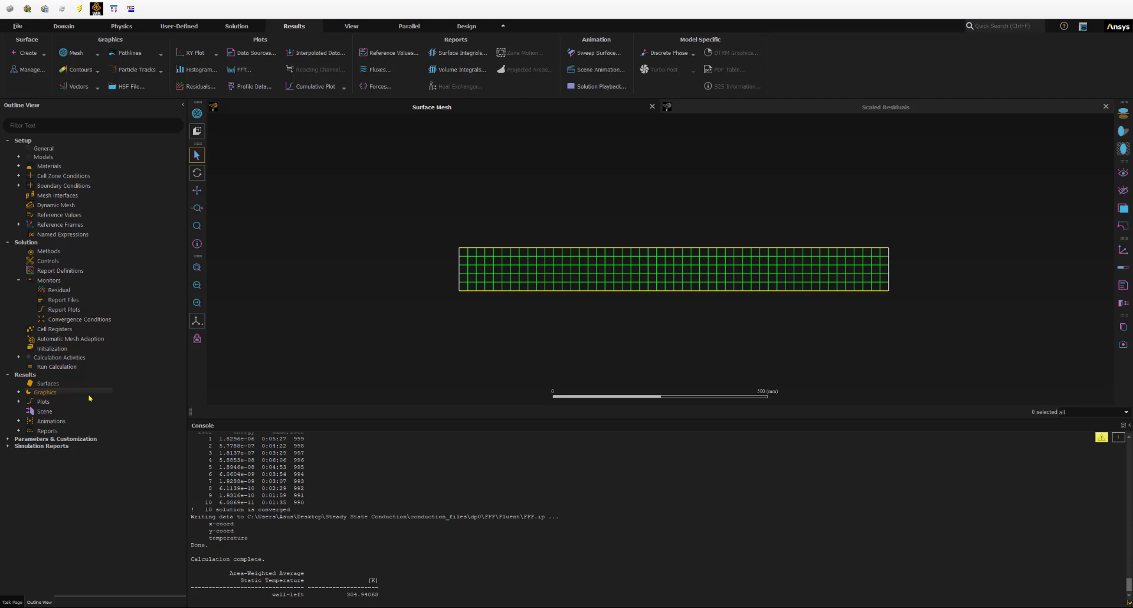
left_click(19, 392)
left_click(19, 392)
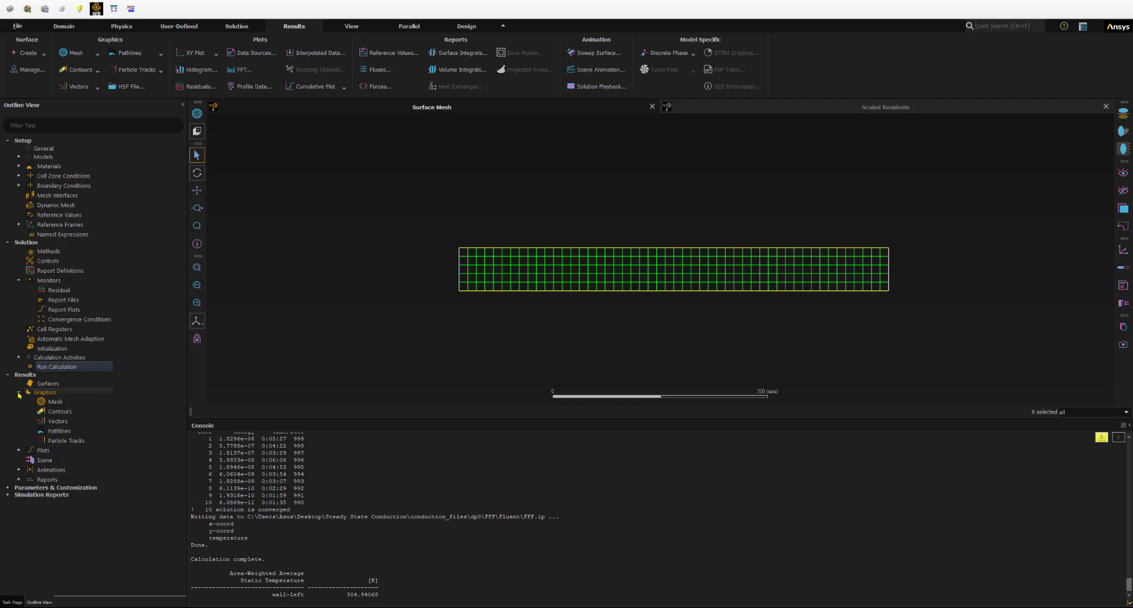
left_click(19, 392)
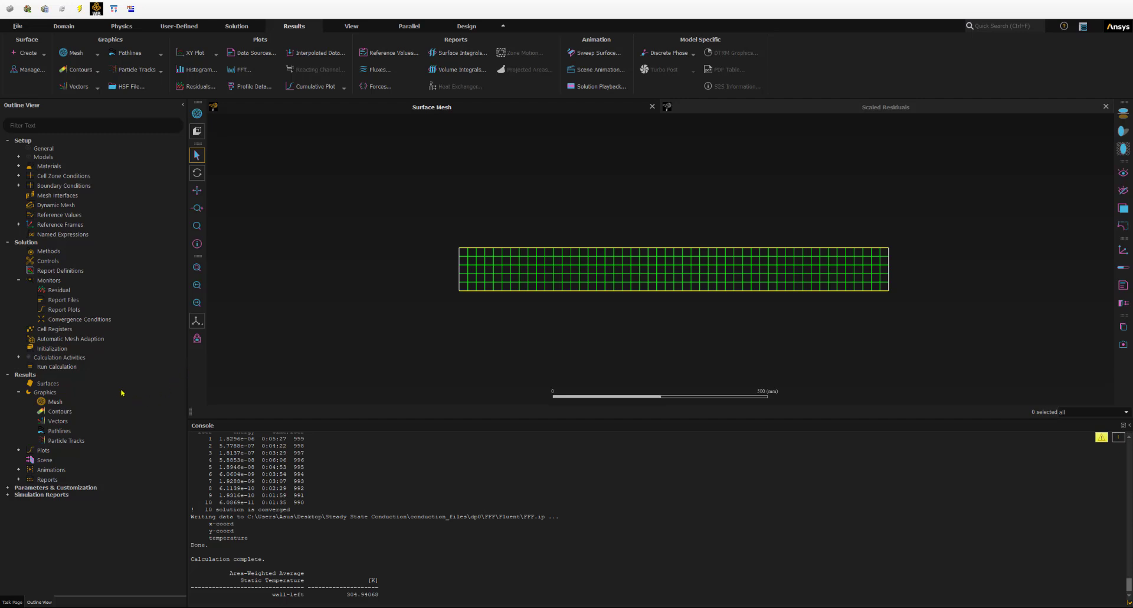
left_click(59, 415)
left_click(57, 412)
left_click(57, 413)
Step: Display the mesh with its currently selected surfaces, and display it again with fff_plate added
left_click(198, 115)
left_click(199, 115)
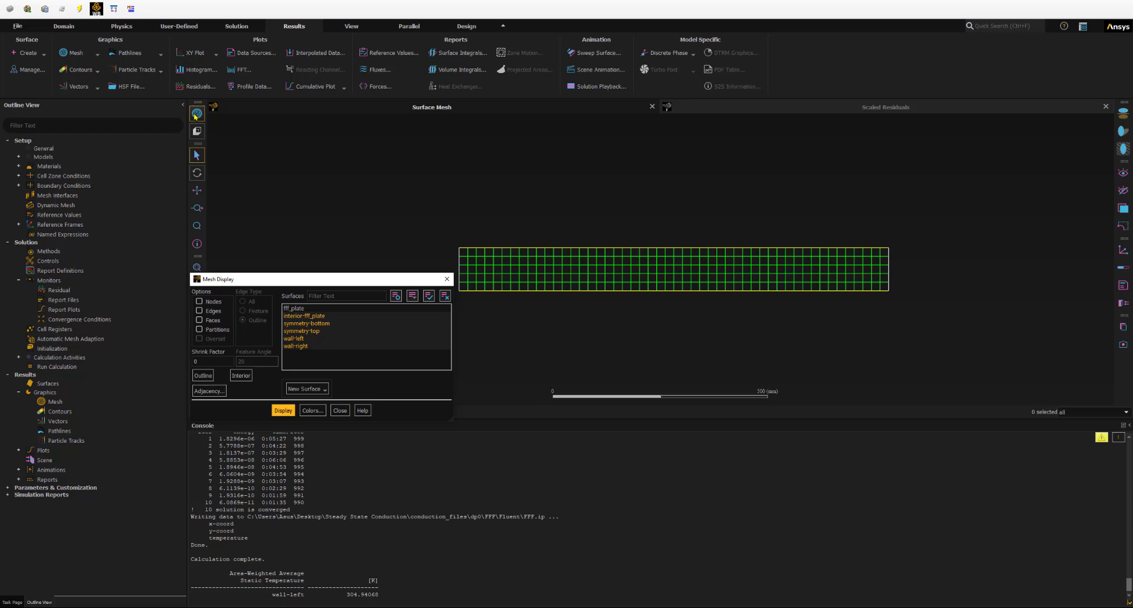
left_click_drag(310, 275, 193, 225)
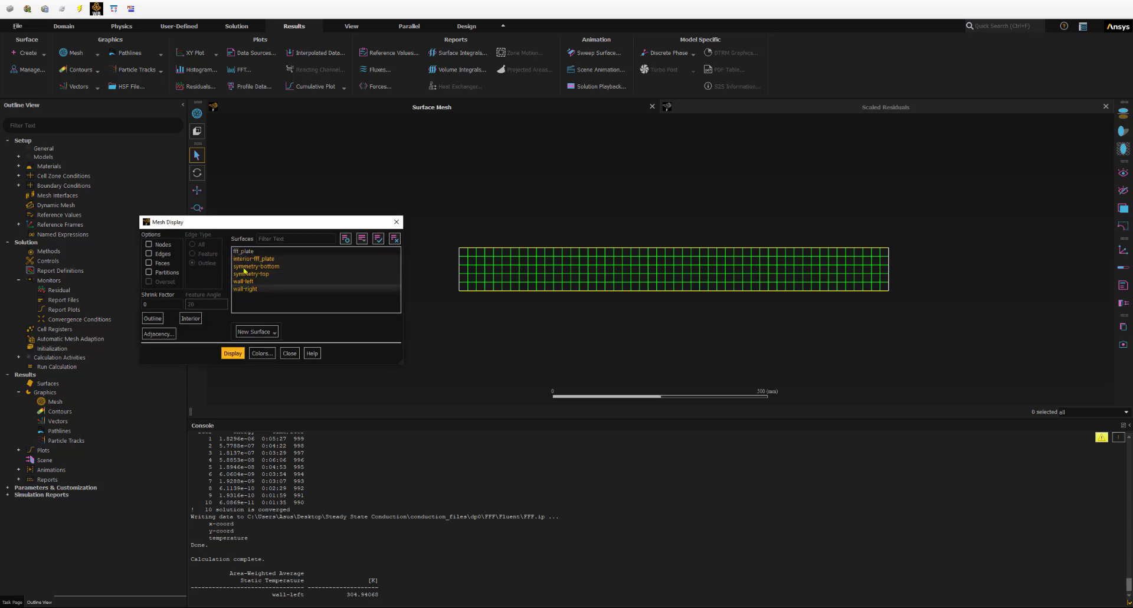
left_click(230, 353)
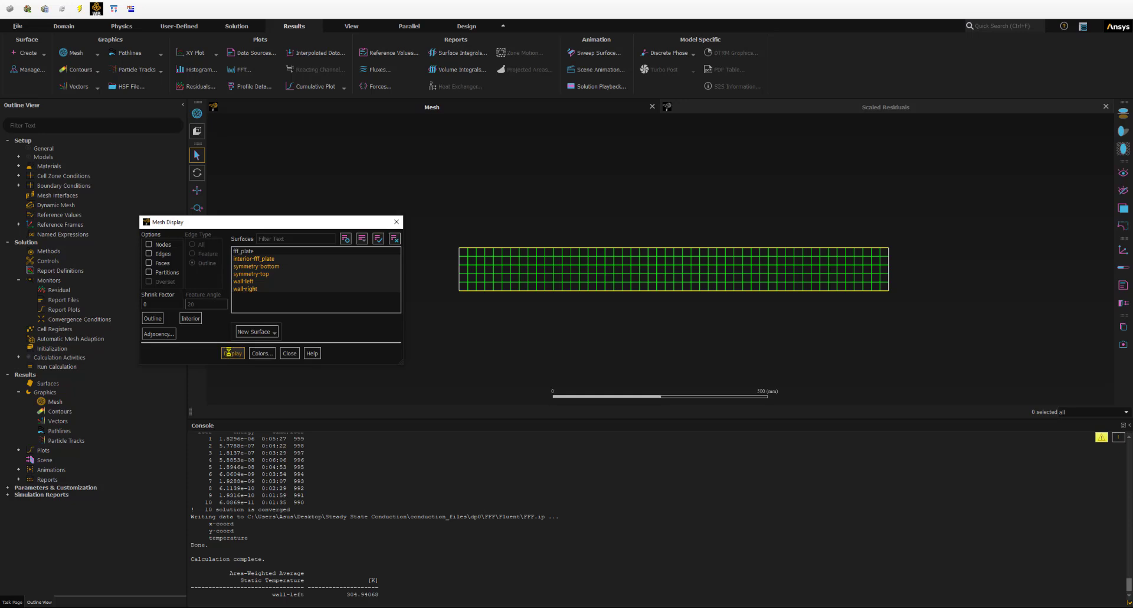
left_click(244, 253)
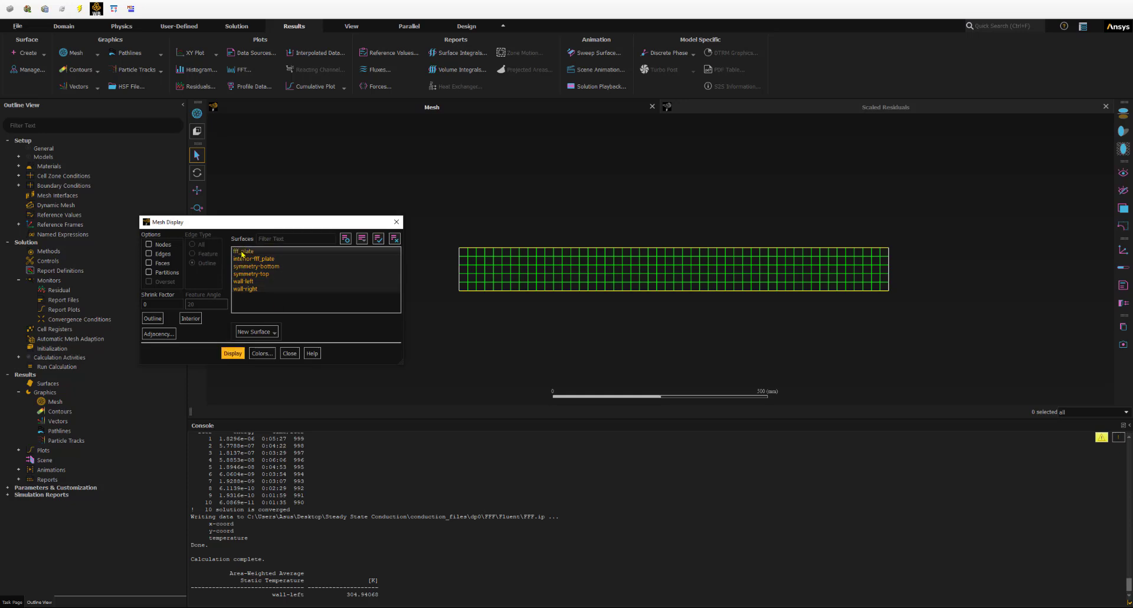
left_click(228, 354)
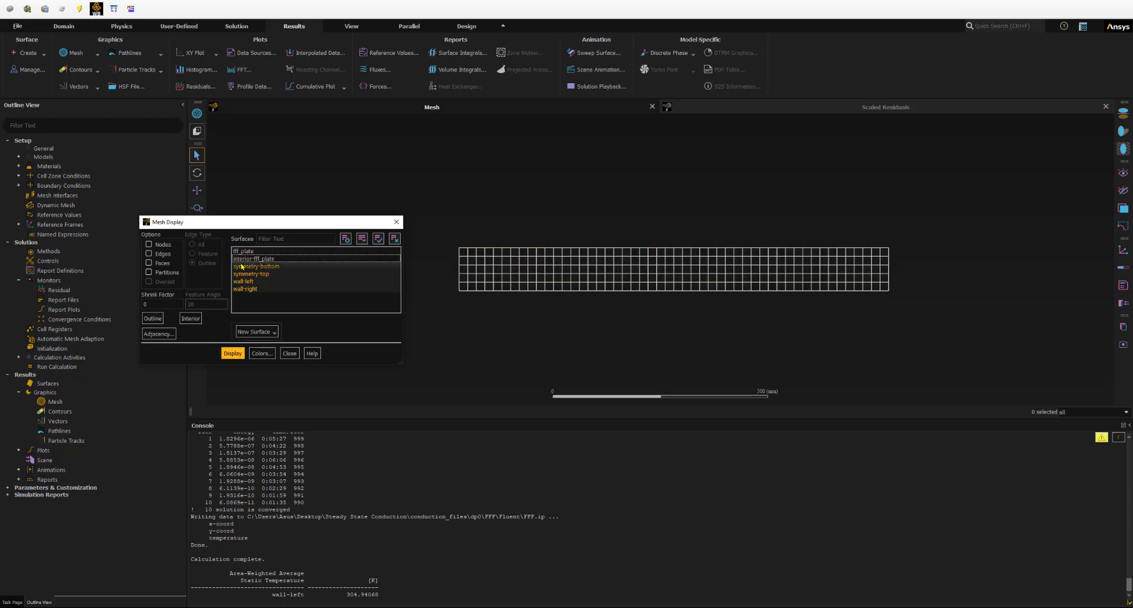
Step: Display only the wall-right surface by deselecting all other surfaces in the mesh display
left_click(243, 267)
left_click(243, 274)
left_click(243, 281)
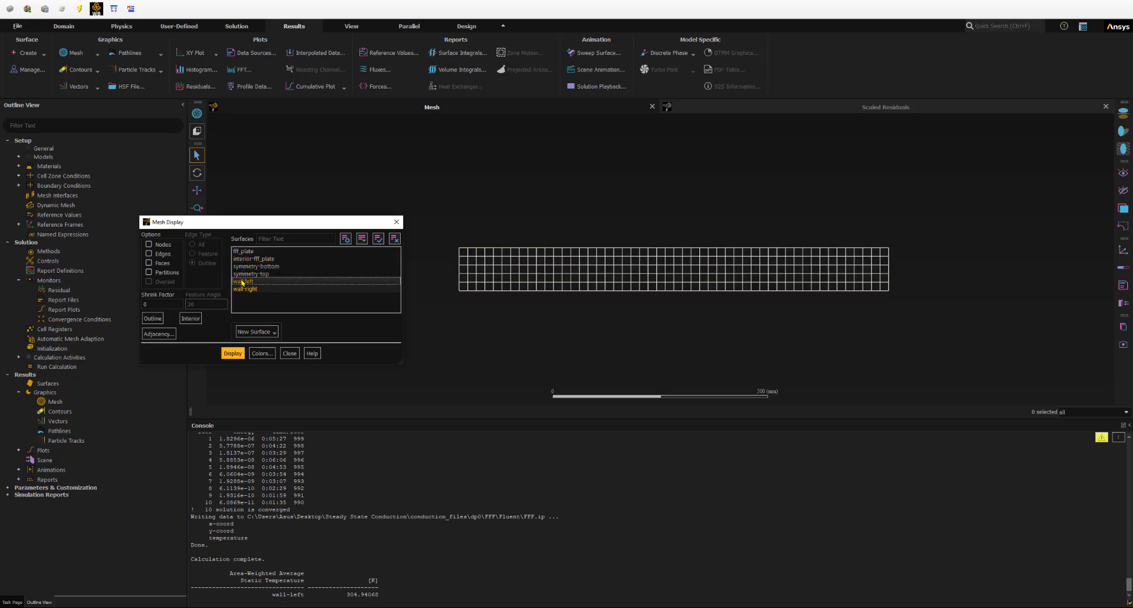
left_click(233, 354)
Step: Add wall-left, symmetry-top and symmetry-bottom to the mesh display one at a time, redisplaying after each
left_click(245, 282)
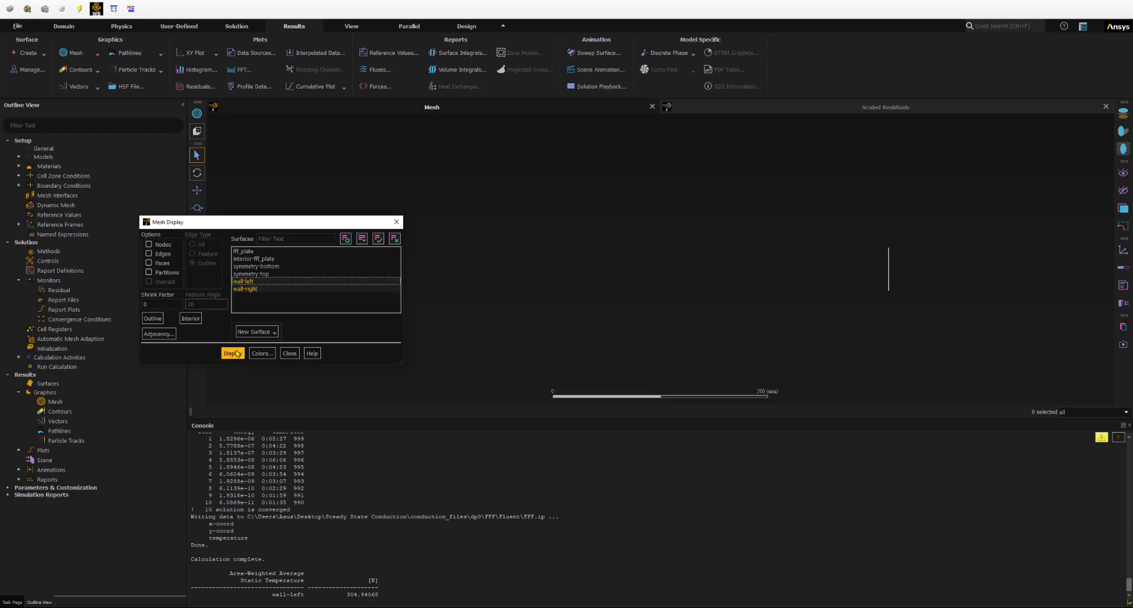
left_click(236, 353)
left_click(259, 275)
left_click(234, 353)
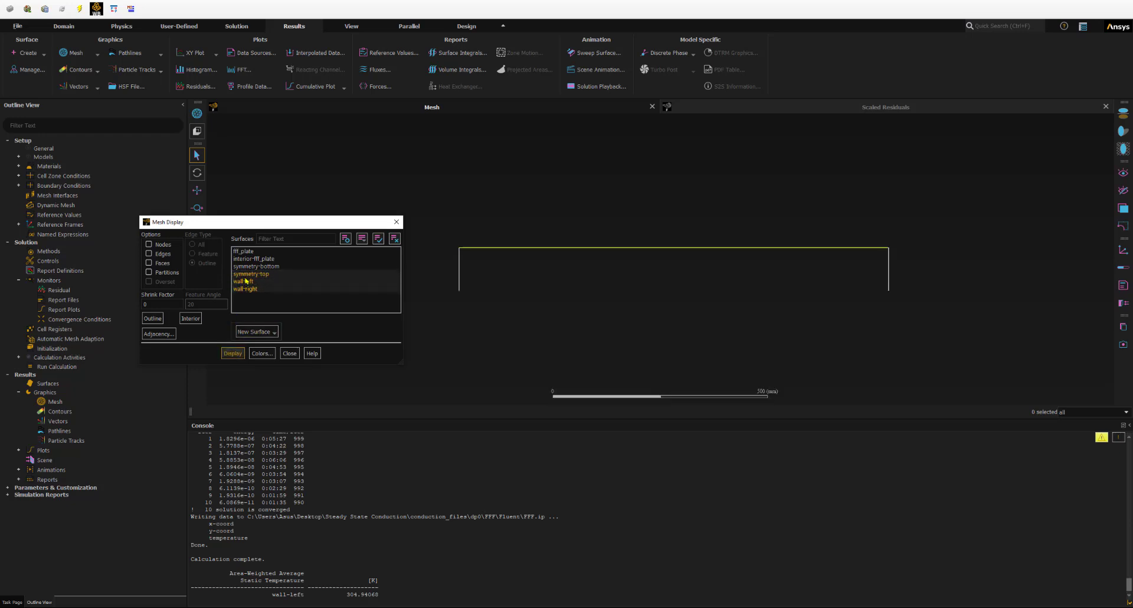
left_click(248, 266)
left_click(233, 353)
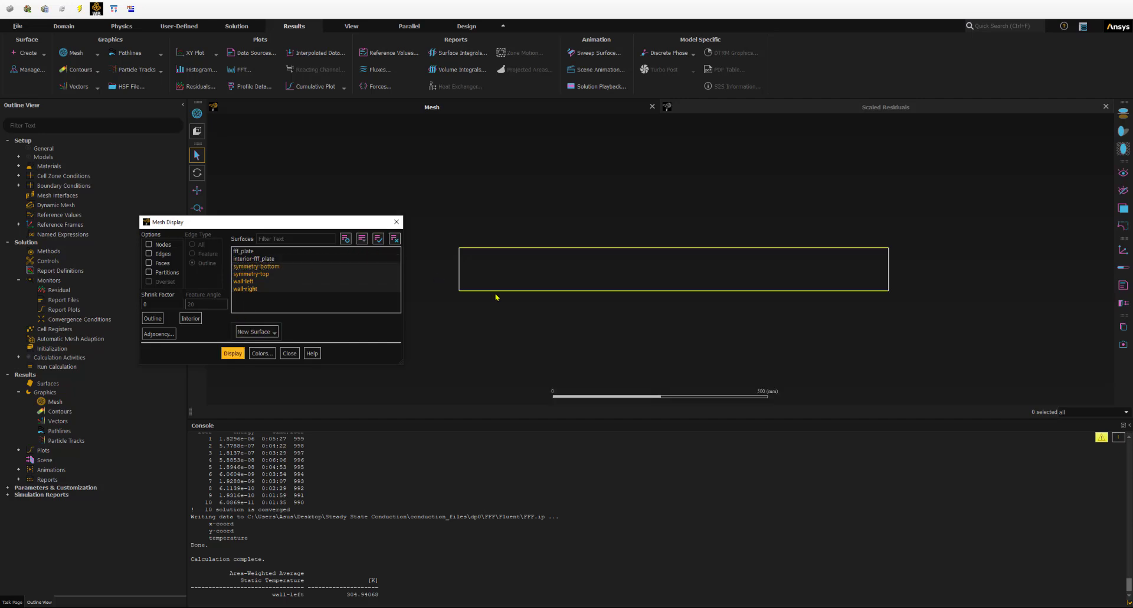
Step: Display fff_plate together with the four boundary surfaces, leaving interior-fff_plate out
left_click(254, 258)
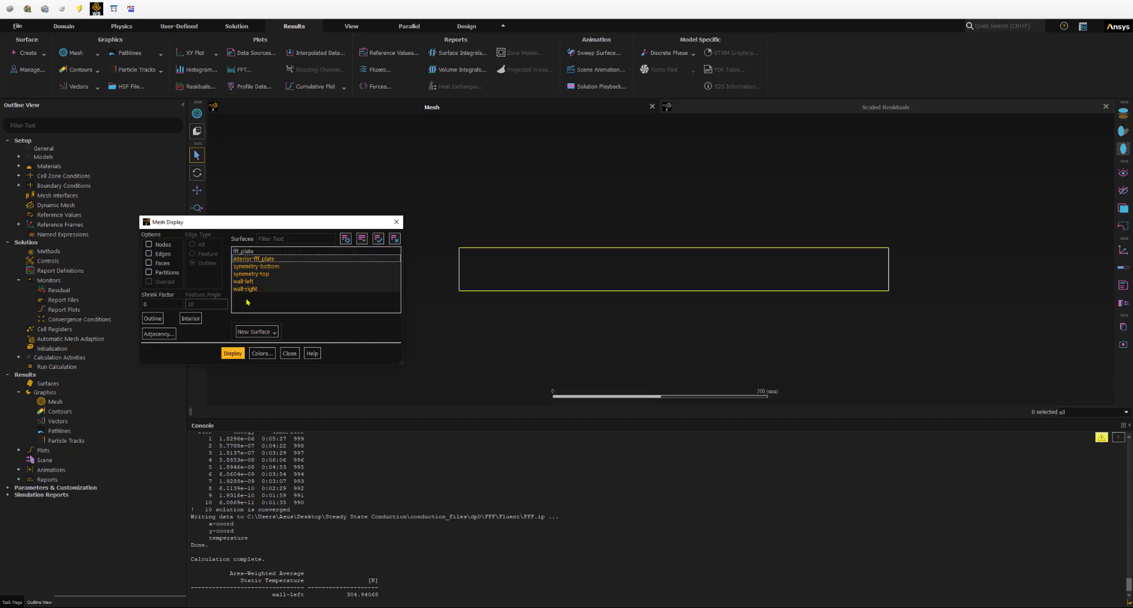
left_click(250, 259)
left_click(245, 252)
left_click(234, 353)
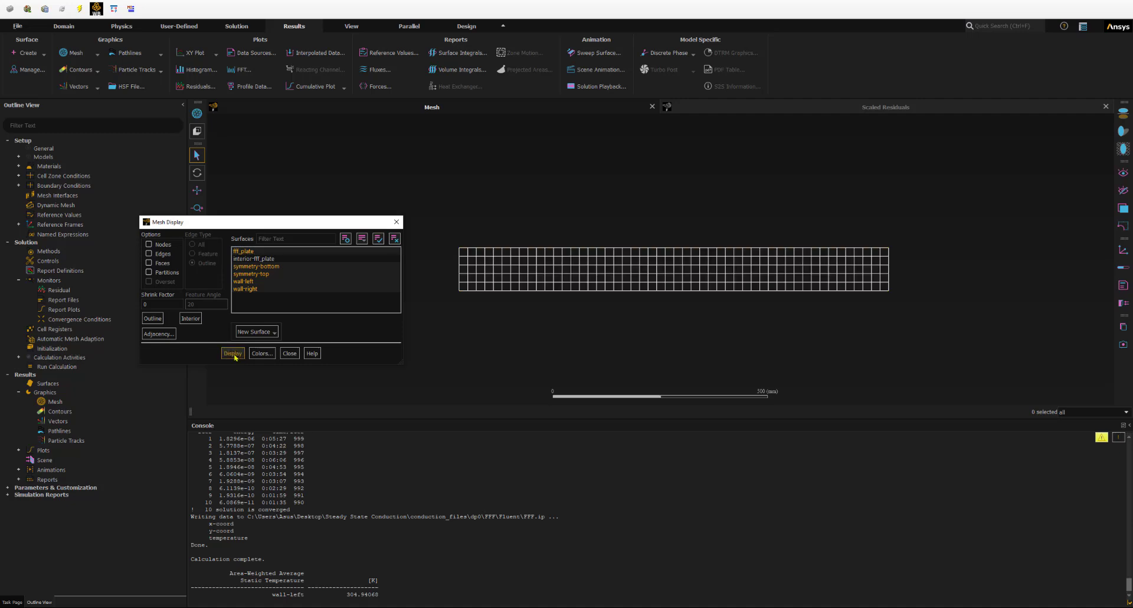
Step: Replace fff_plate with interior-fff_plate in the mesh display, redraw the mesh, and close the display settings
left_click(245, 251)
left_click(251, 259)
left_click(233, 354)
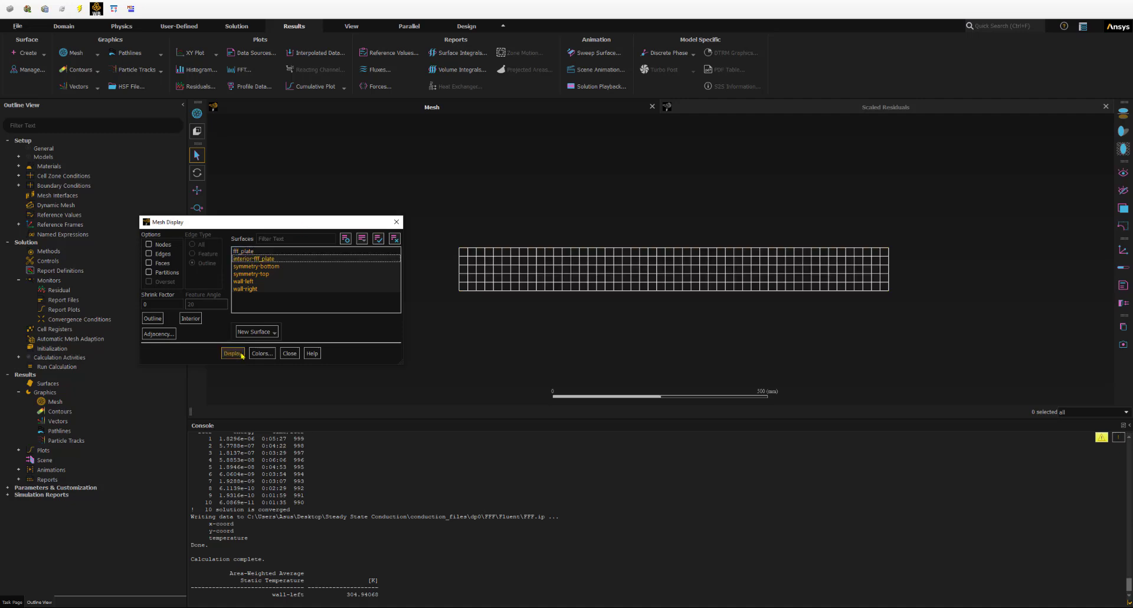
left_click(289, 354)
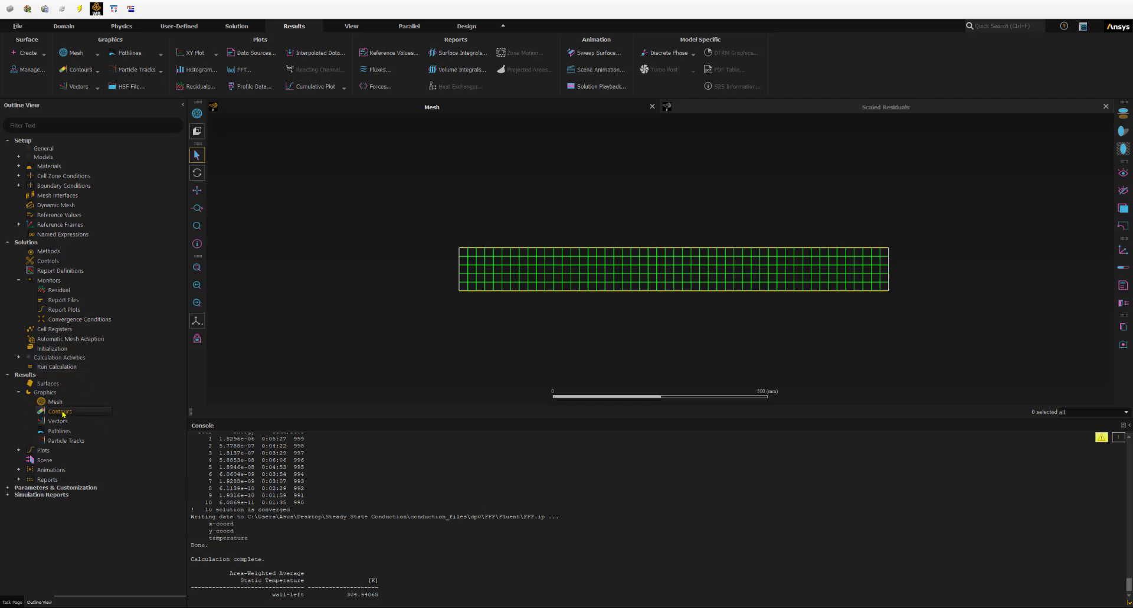
Step: Create a new contour plot and name it contour-temp
right_click(66, 413)
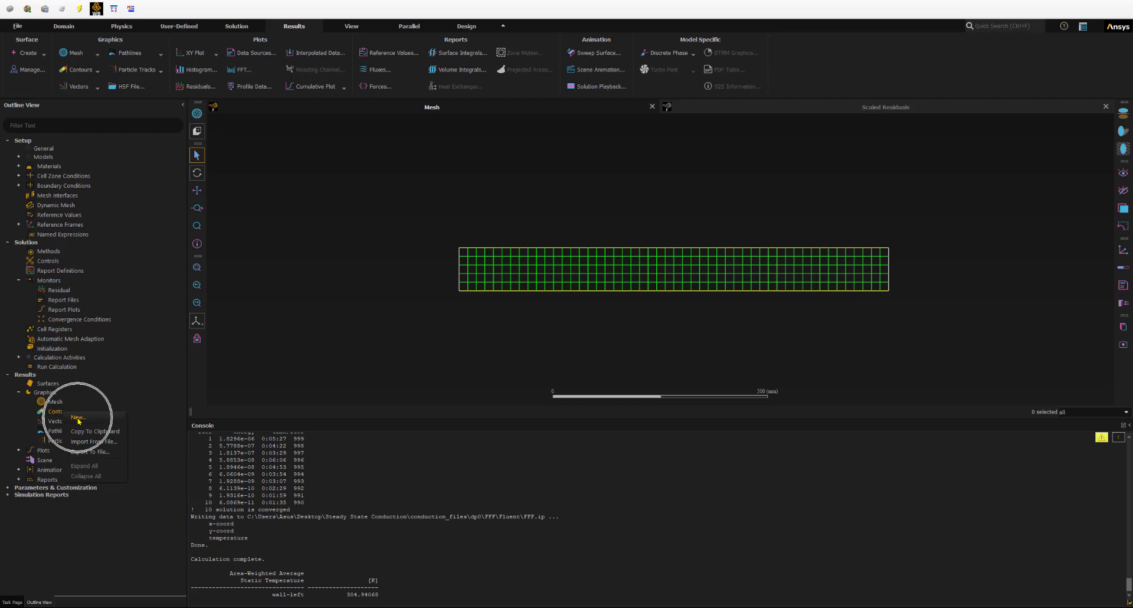
left_click(78, 419)
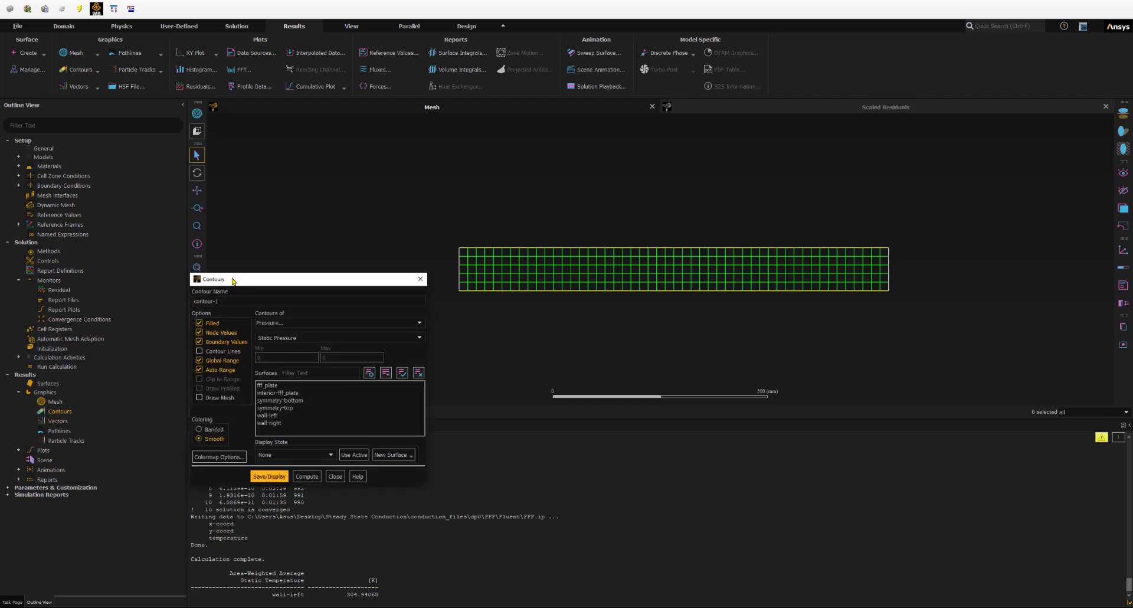
left_click(234, 231)
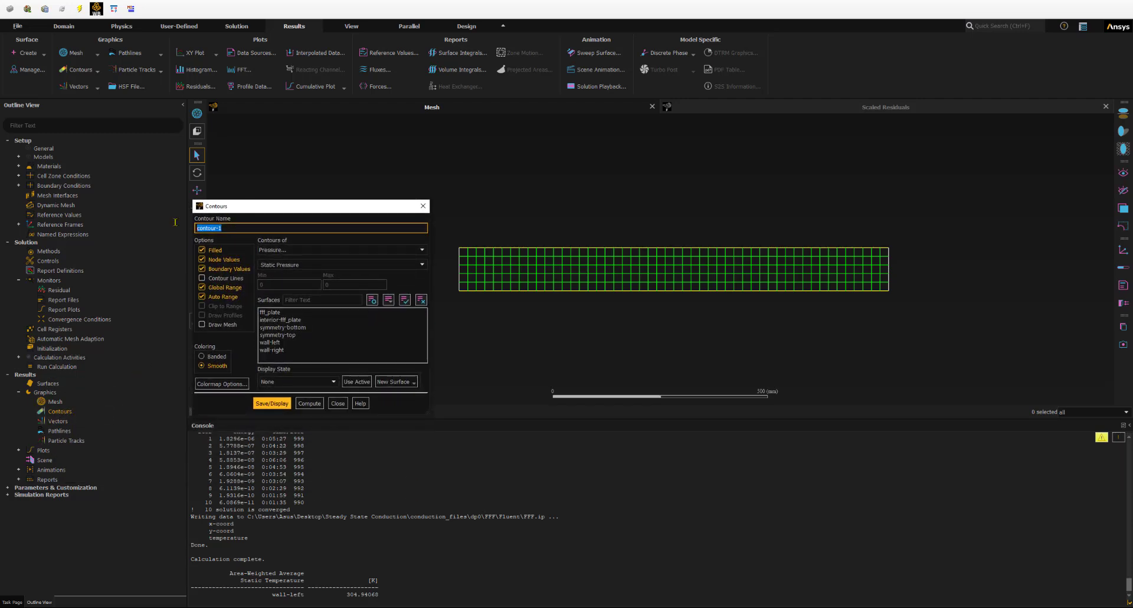
key("Right")
left_click(228, 228)
type("temp")
left_click_drag(272, 206, 234, 155)
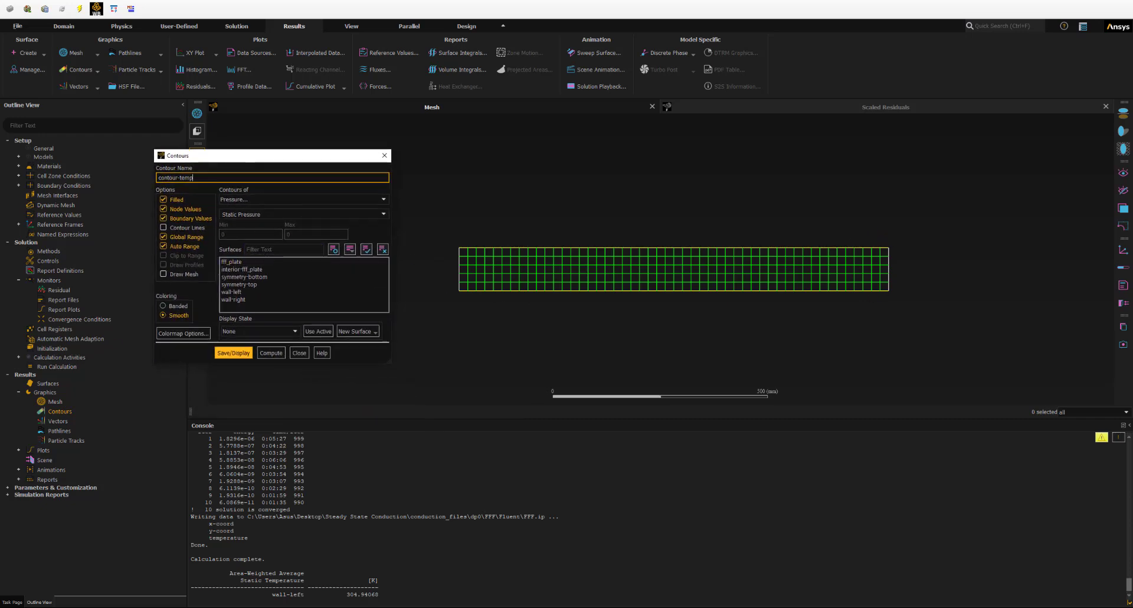
left_click(236, 129)
left_click(193, 177)
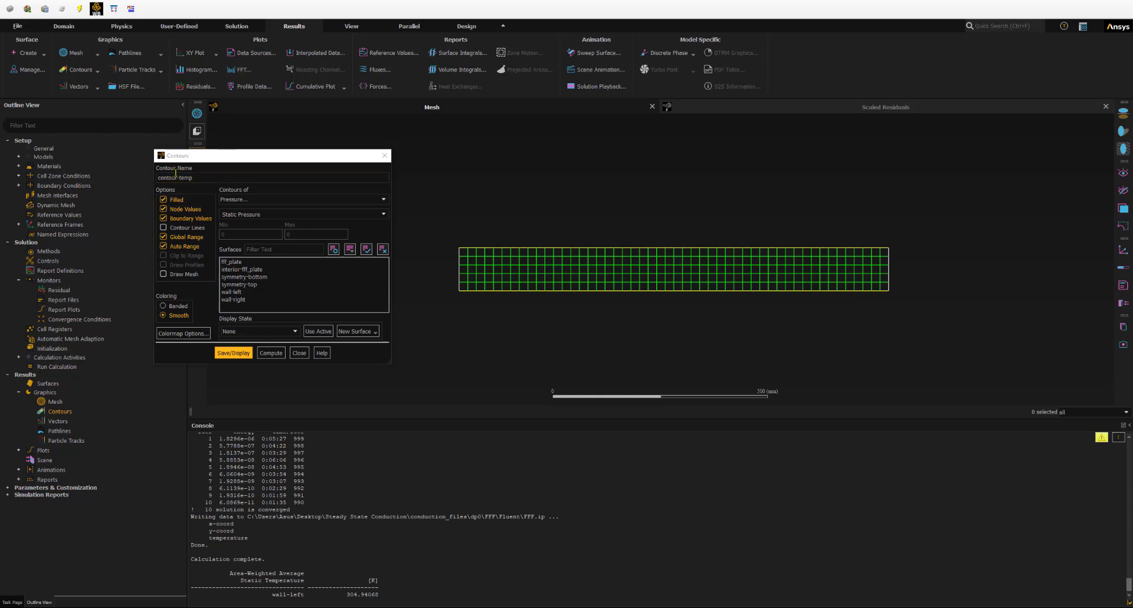
left_click_drag(193, 177, 162, 176)
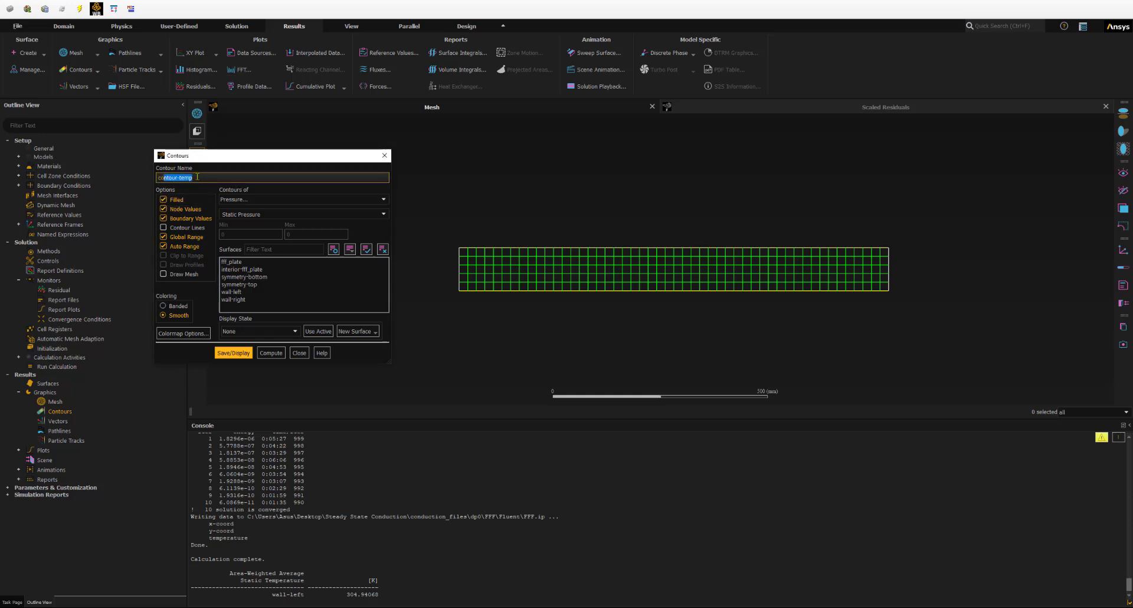
Step: Set the plotted variable of contour-temp to Temperature with the Static Temperature option
left_click(234, 200)
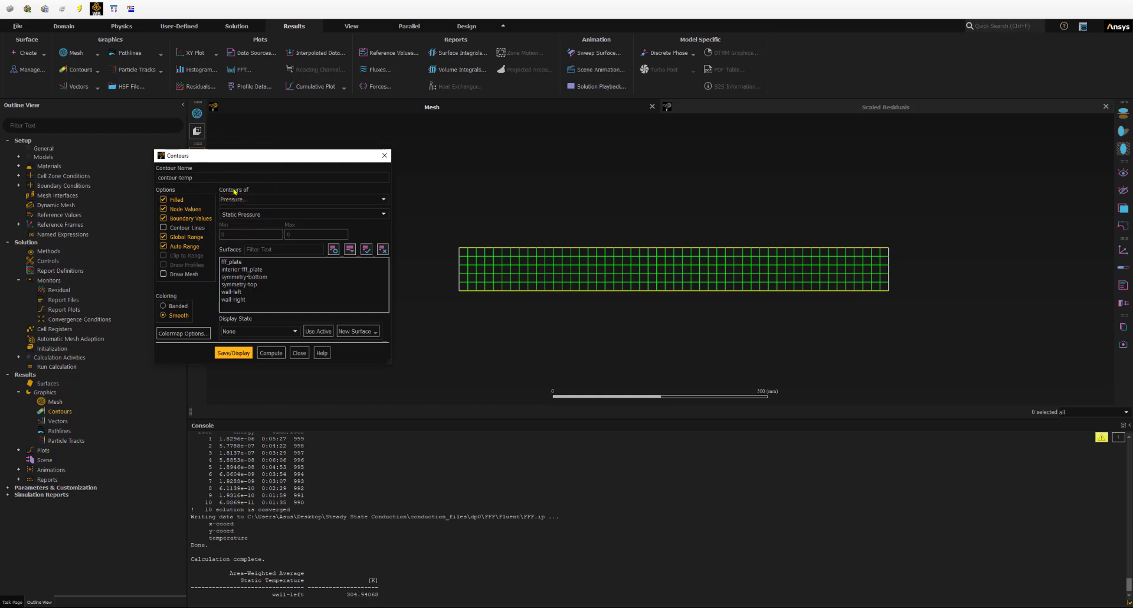
left_click(239, 199)
left_click(237, 230)
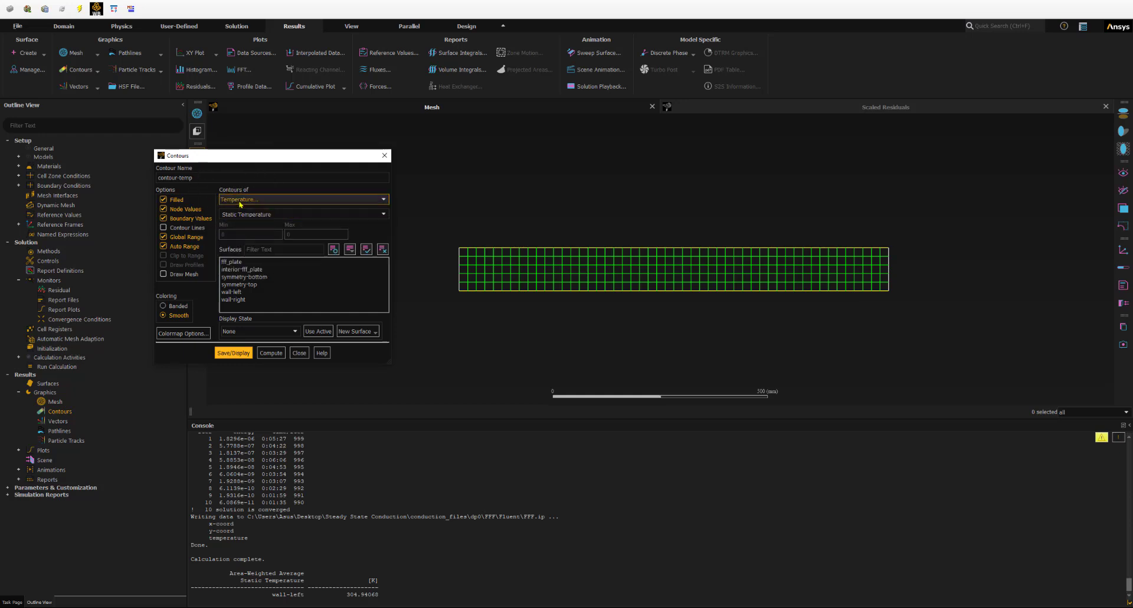
left_click(382, 215)
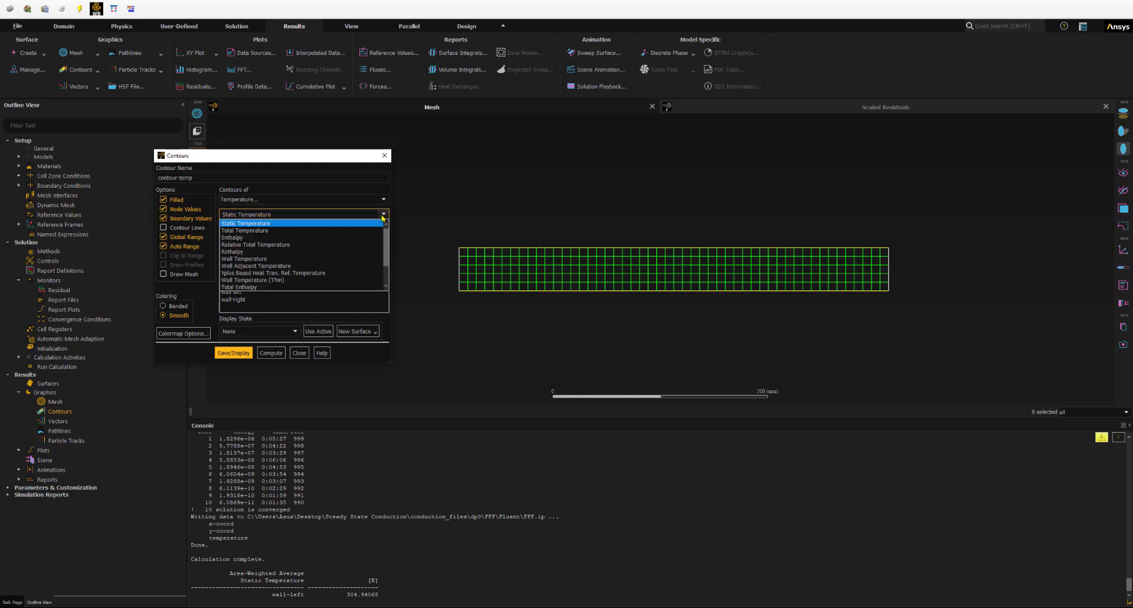
left_click(382, 215)
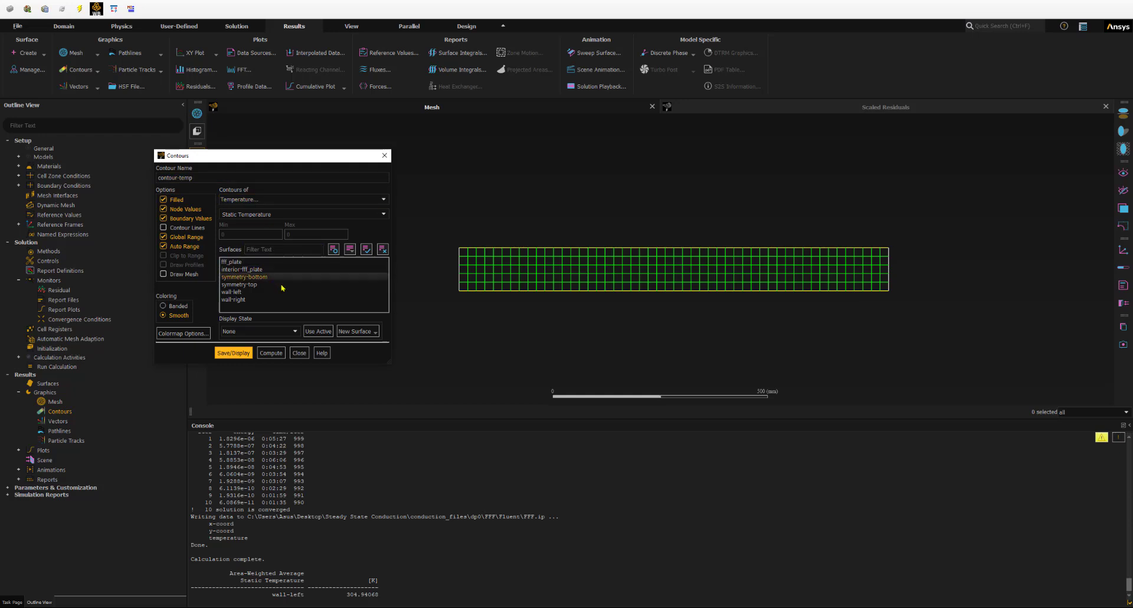
left_click(360, 278)
left_click(360, 278)
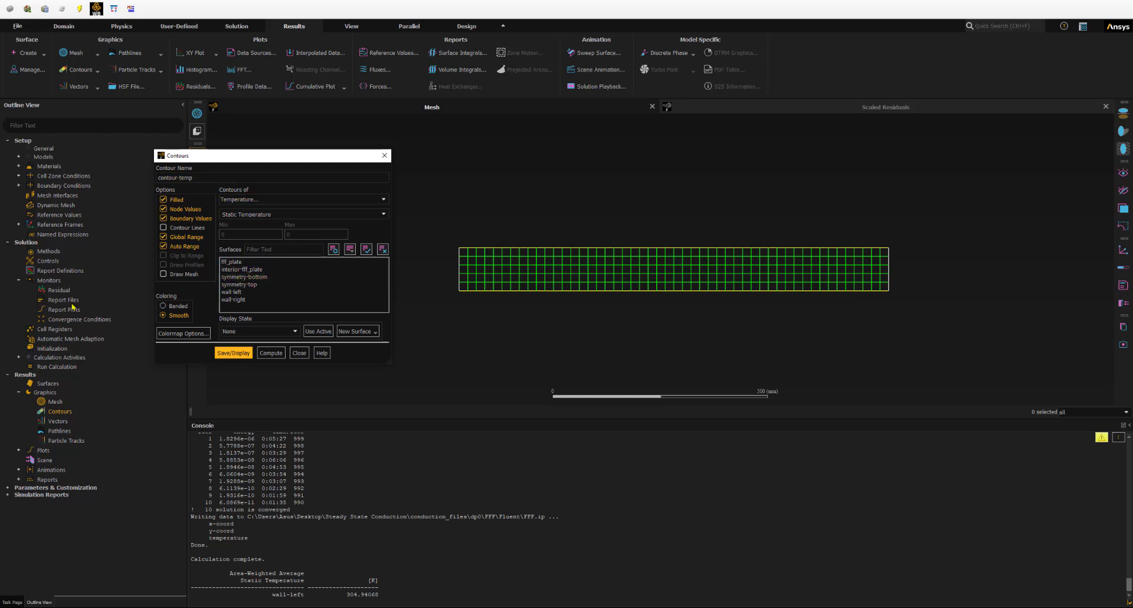
Step: Compute the temperature range, display contour-temp on the fff_plate surface, and expand the saved contours in the outline
left_click(271, 353)
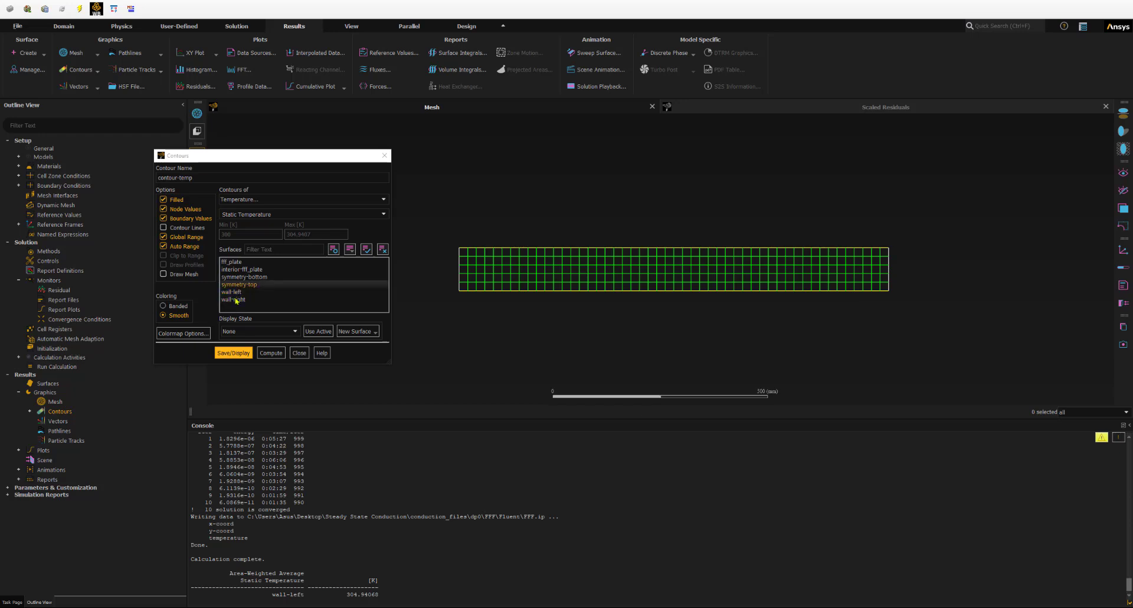
key("ctrl")
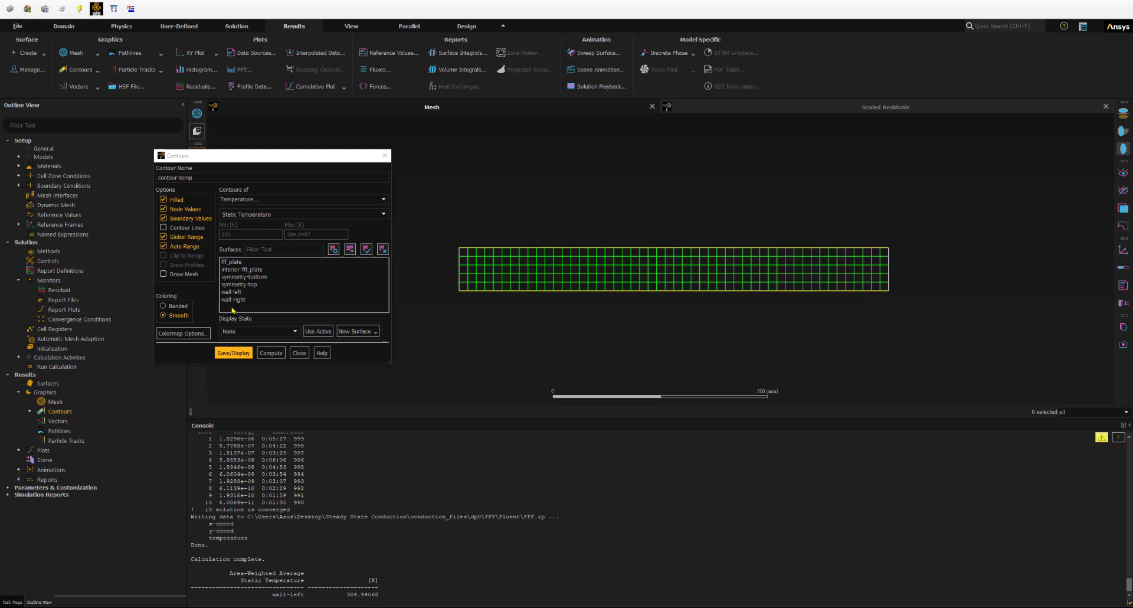
key("ctrl")
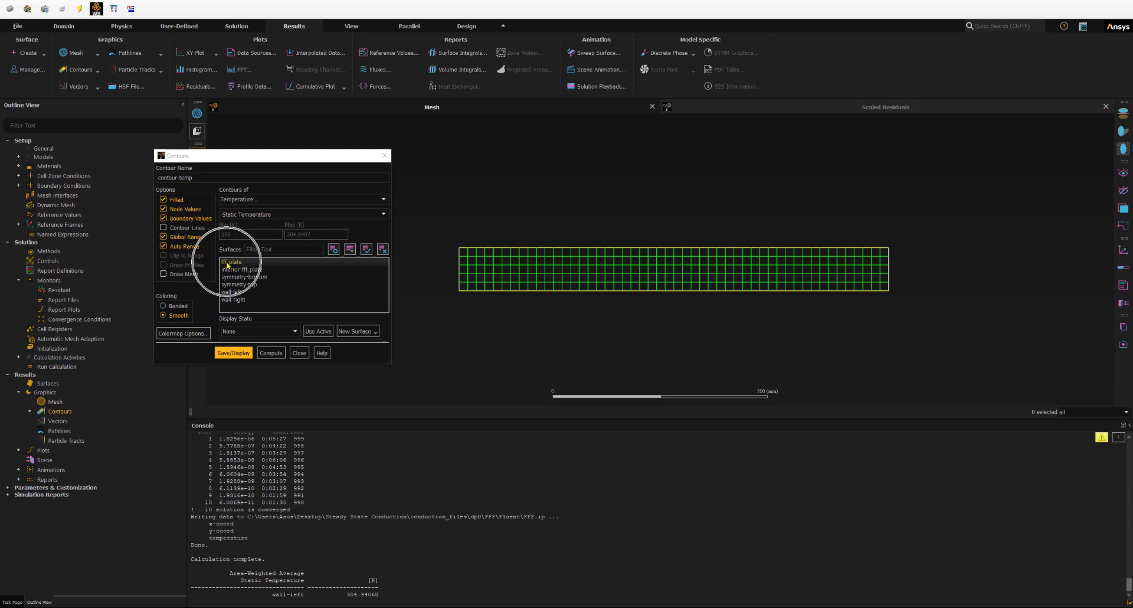
left_click(228, 265)
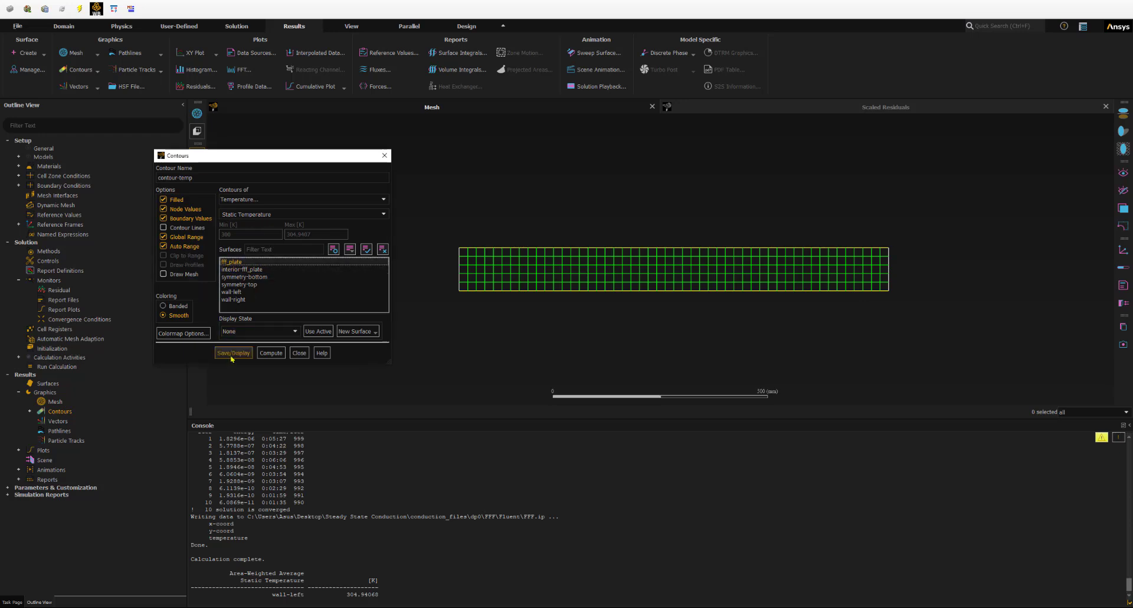
key("ctrl")
left_click(232, 354)
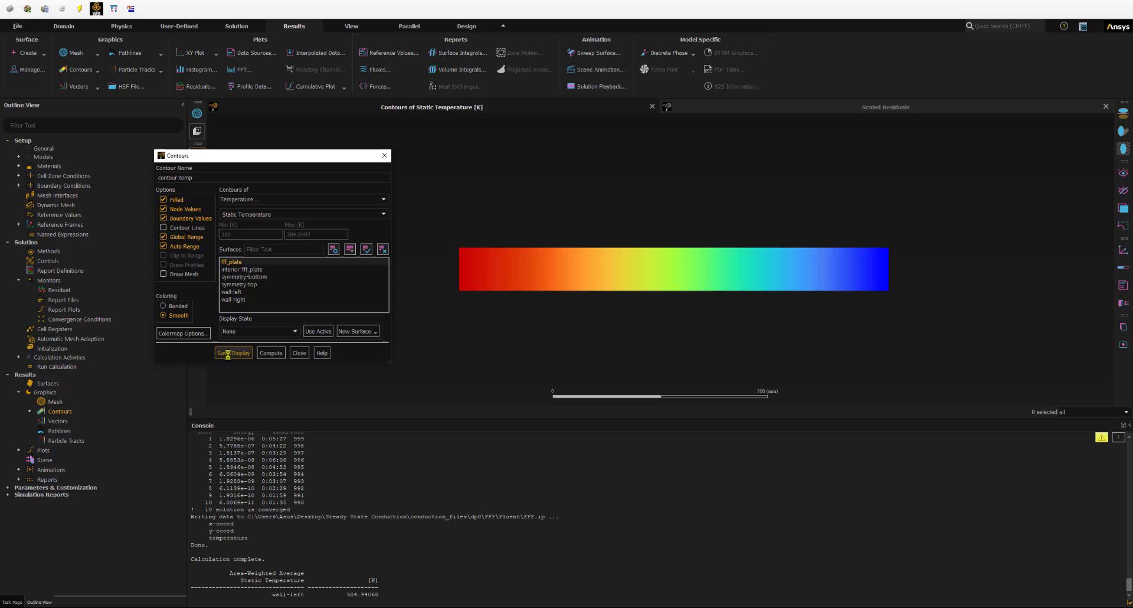
left_click(30, 412)
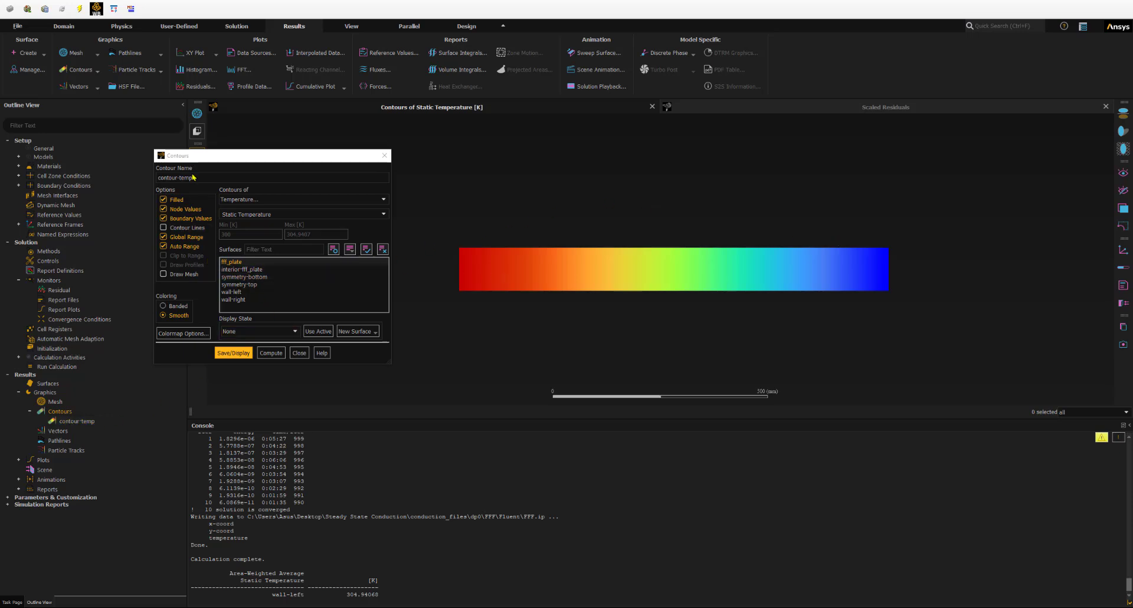
Step: Examine the static temperature contour across the plate together with its colour legend
left_click_drag(207, 156, 254, 190)
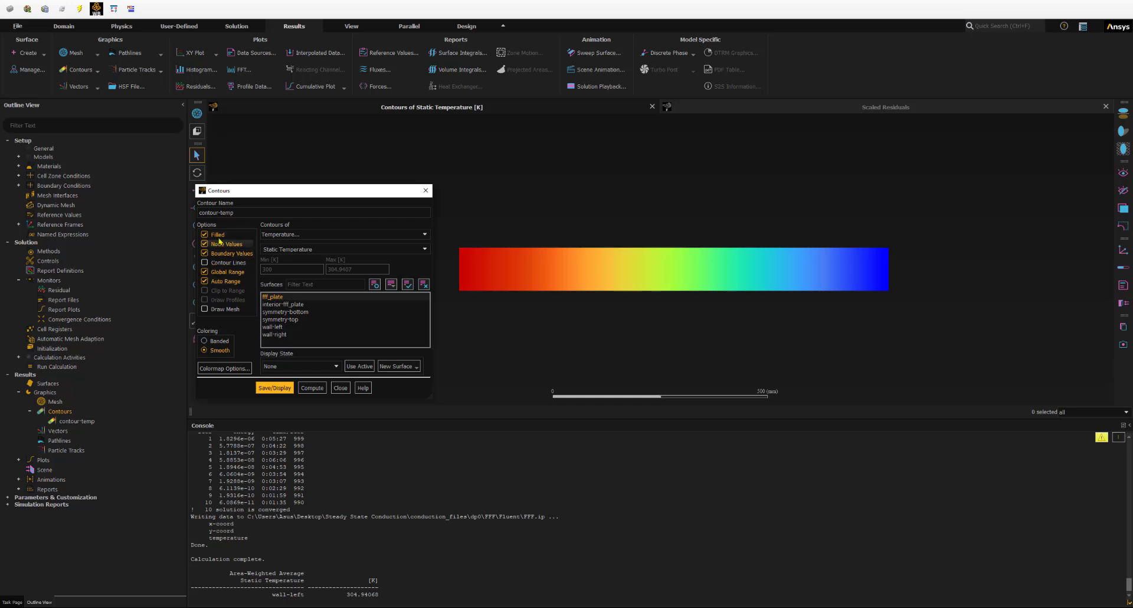
left_click_drag(219, 190, 188, 193)
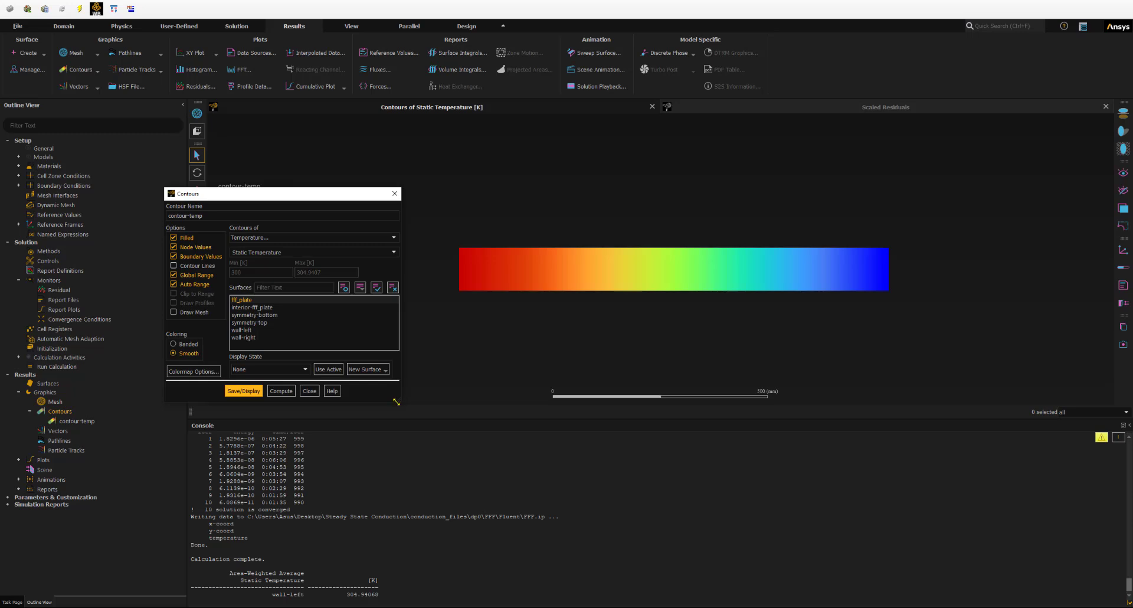
left_click_drag(396, 402, 432, 463)
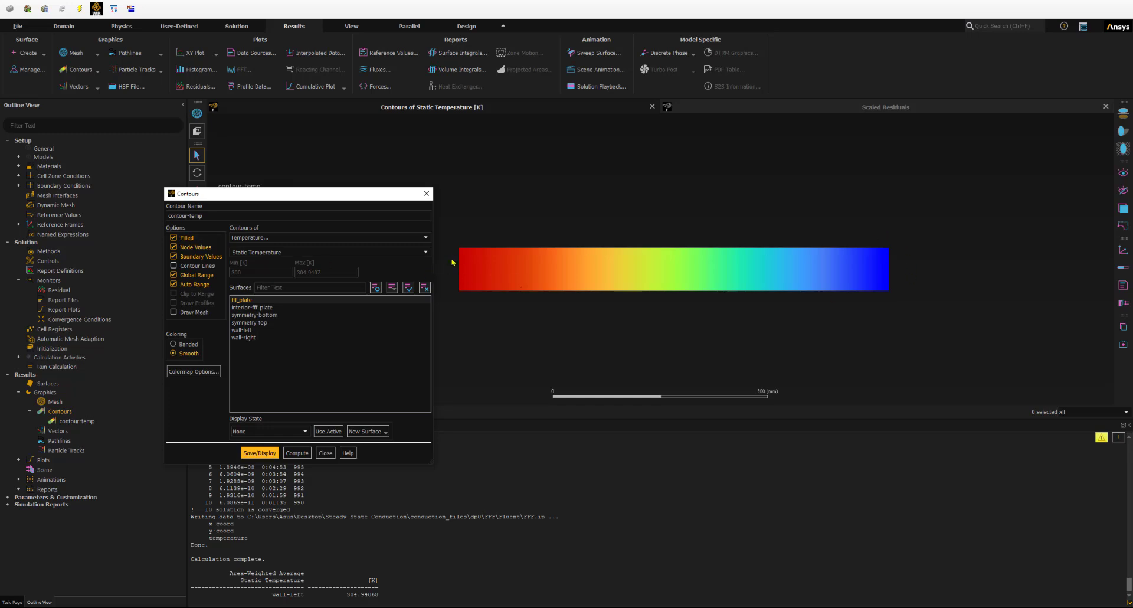
scroll(531, 286, "down", 1)
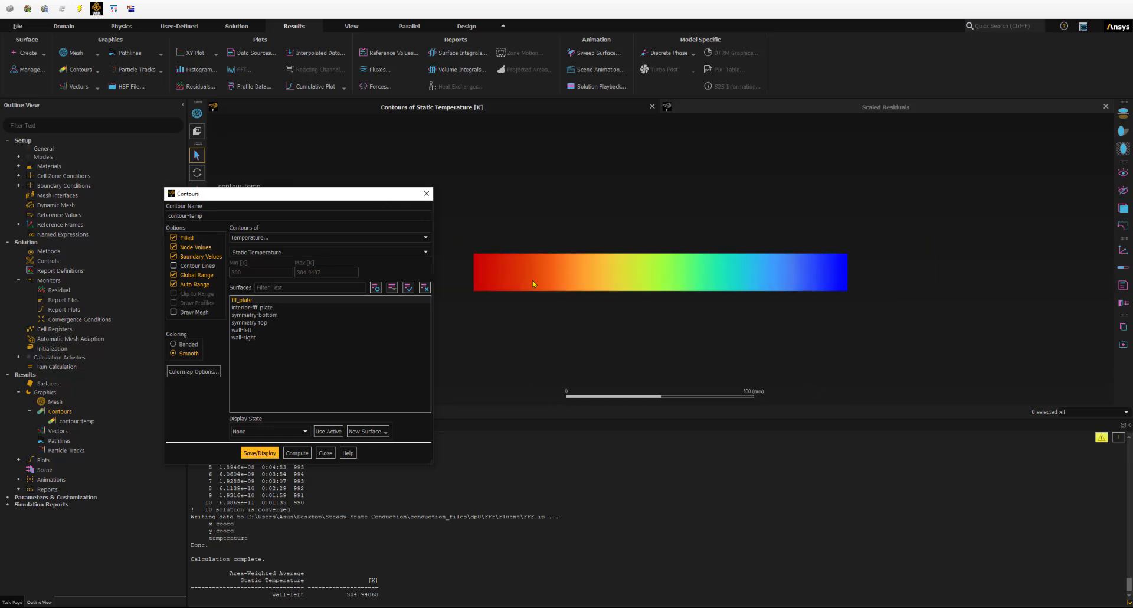
scroll(536, 286, "up", 3)
scroll(653, 294, "up", 1)
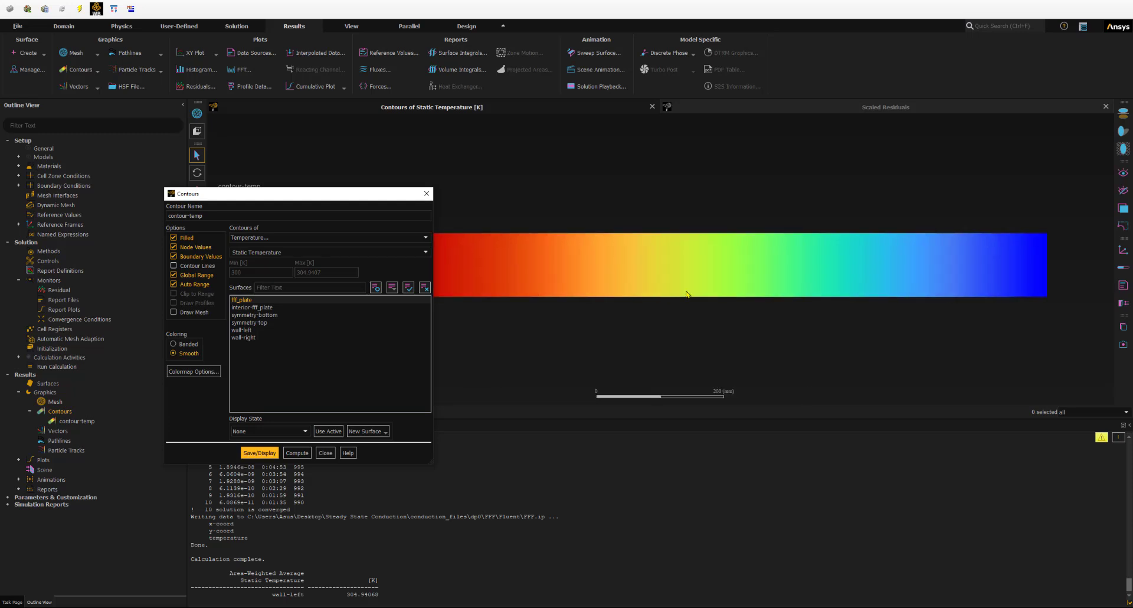
left_click_drag(370, 196, 595, 346)
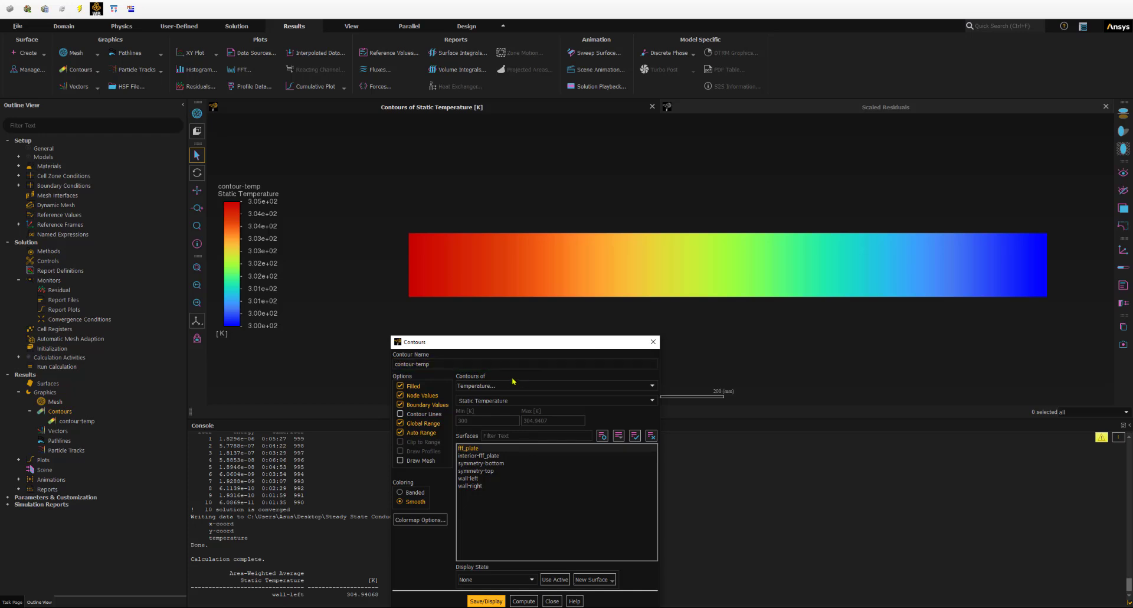
left_click_drag(477, 342, 498, 321)
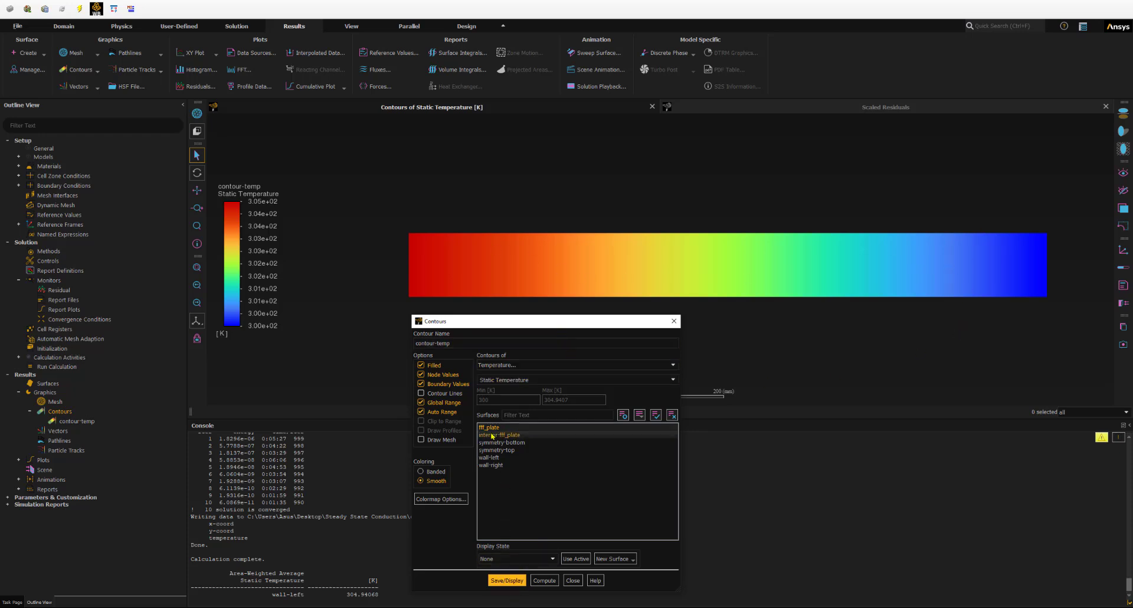
Step: Redisplay contour-temp with the Filled option turned off
left_click(421, 365)
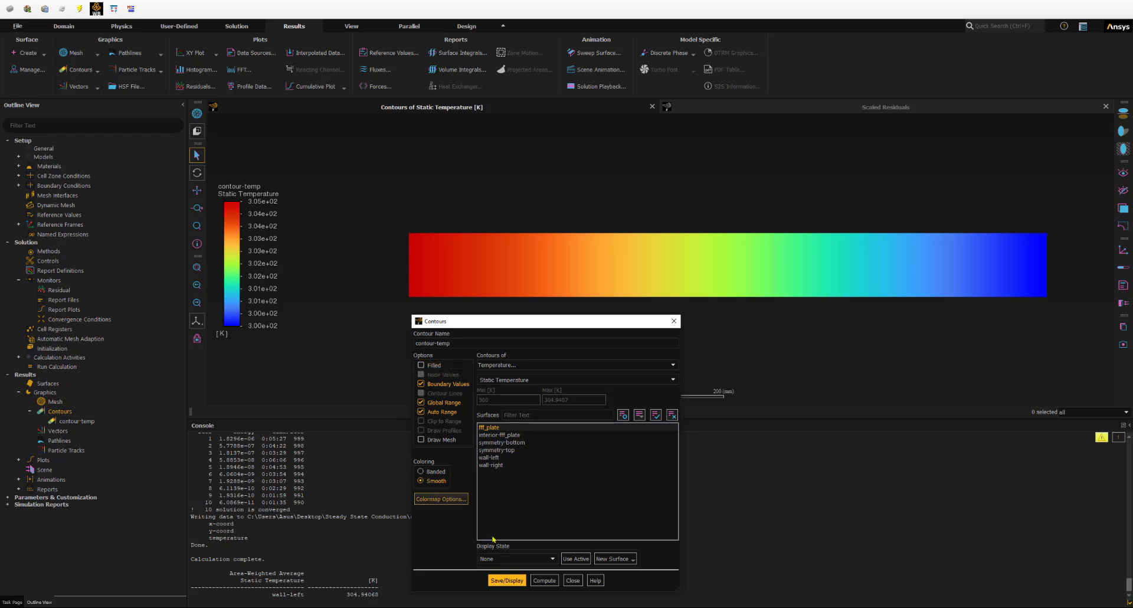
left_click(506, 580)
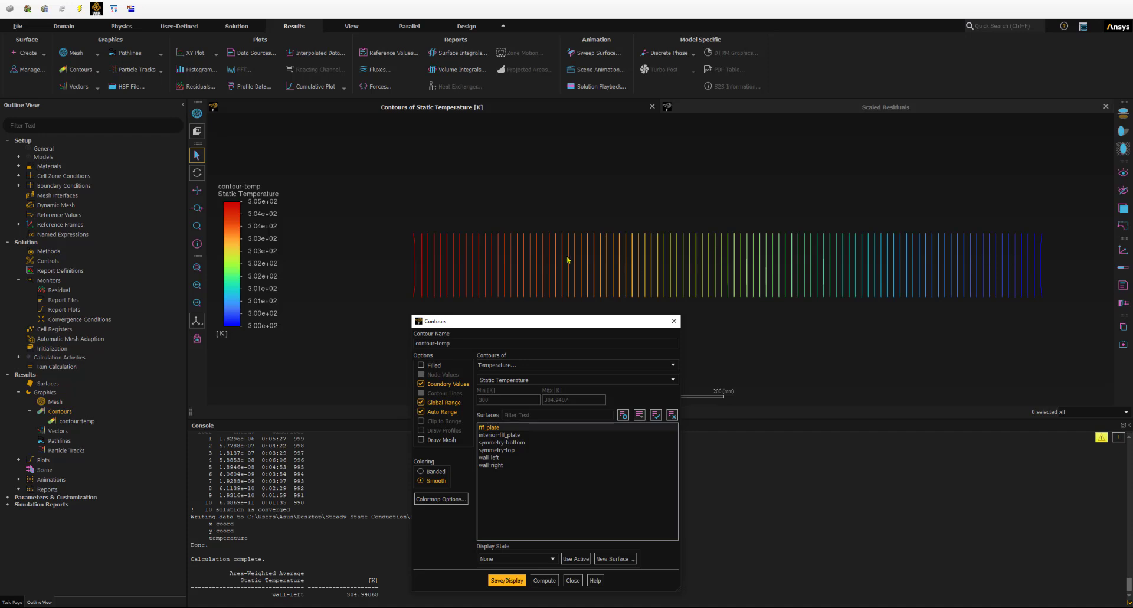
Step: Redisplay contour-temp with Filled and Contour Lines enabled, first with Global Range off and again with it on
left_click(422, 366)
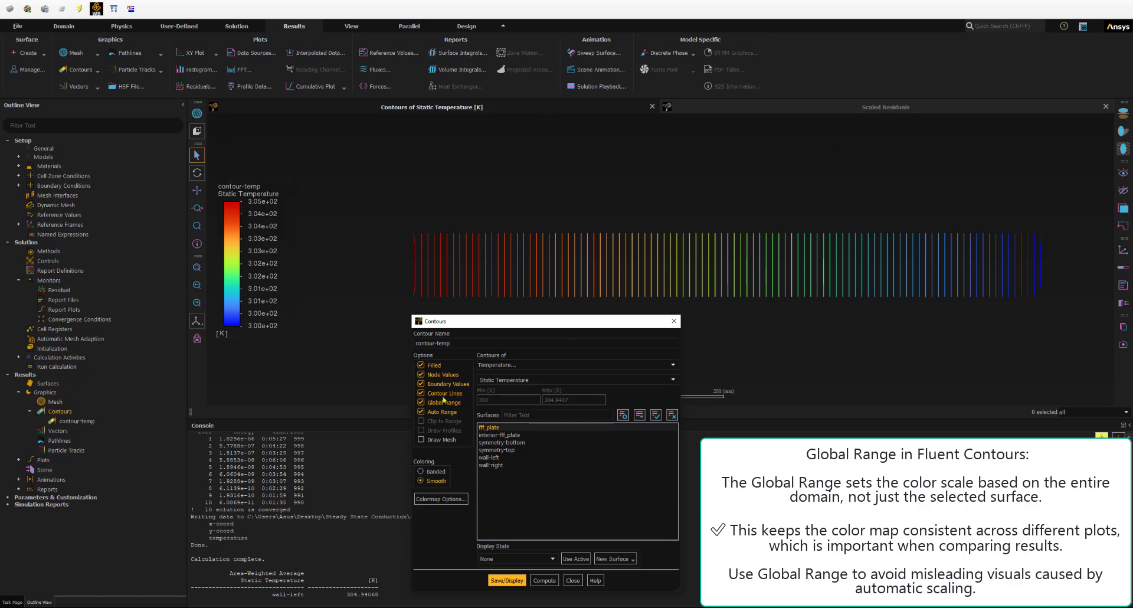
left_click(421, 403)
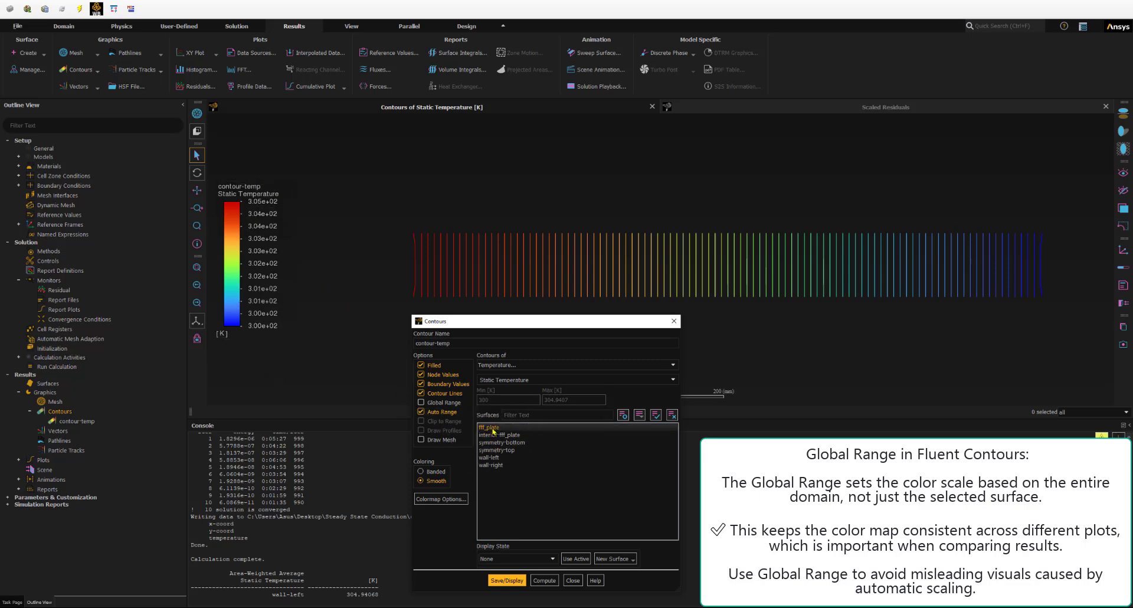
left_click(421, 402)
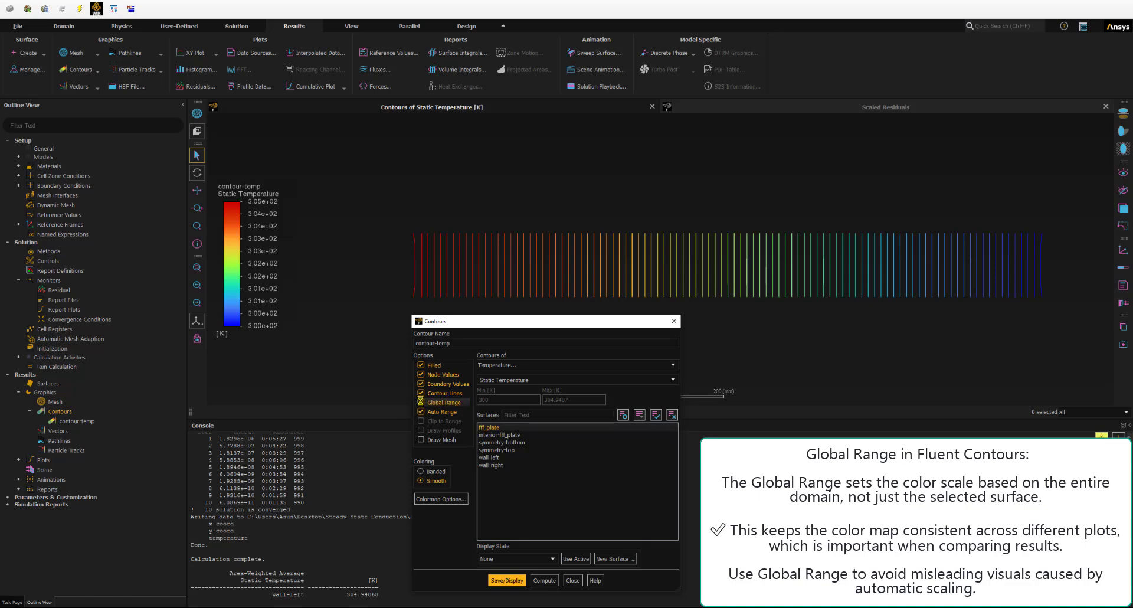
left_click(421, 402)
left_click(494, 580)
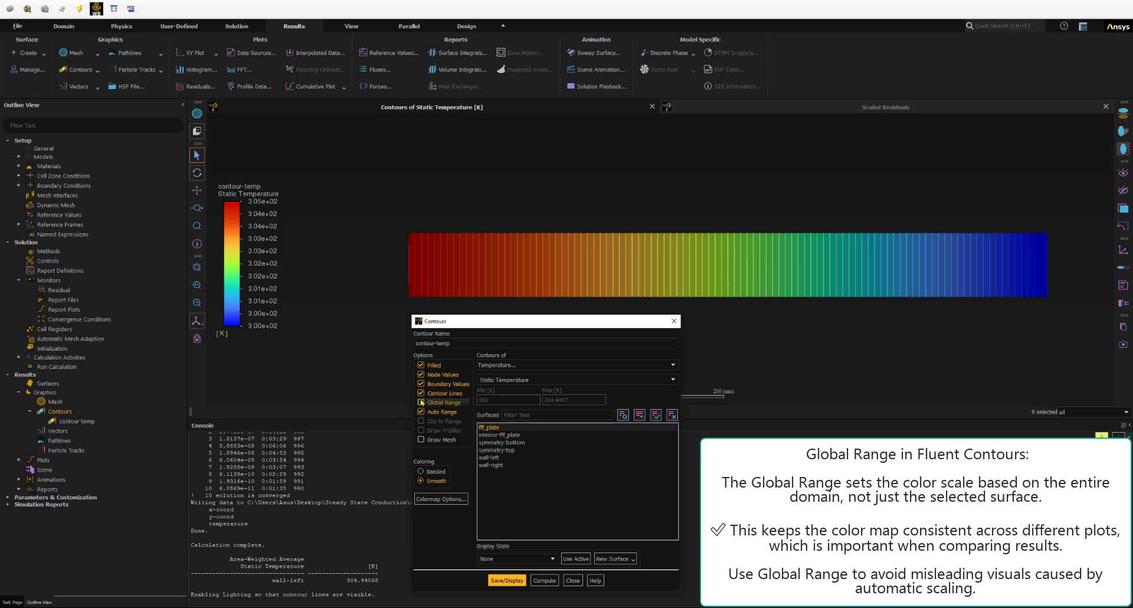
left_click(443, 402)
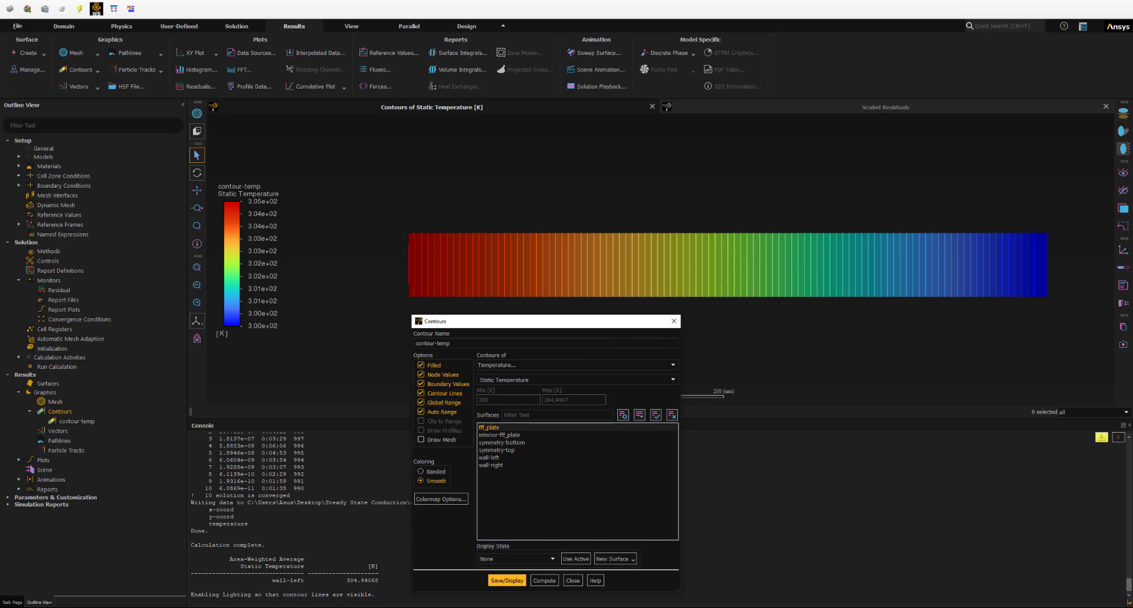
left_click(506, 580)
Step: Disable Auto Range for contour-temp, set the maximum temperature to 302 K, and redisplay the contour
left_click(422, 412)
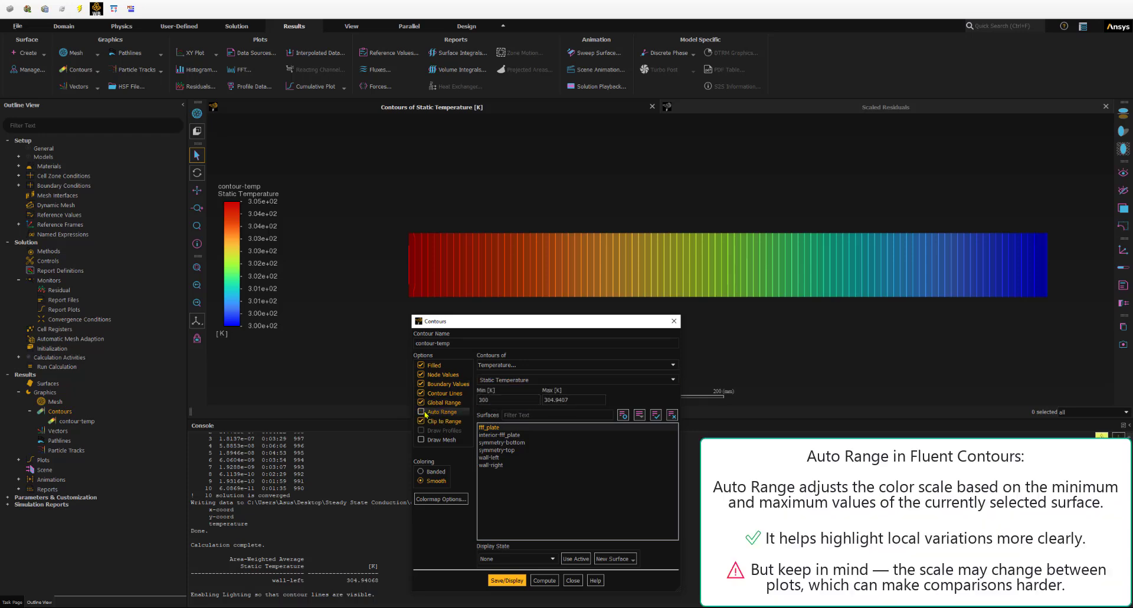
left_click_drag(568, 400, 543, 400)
key("ctrl+c")
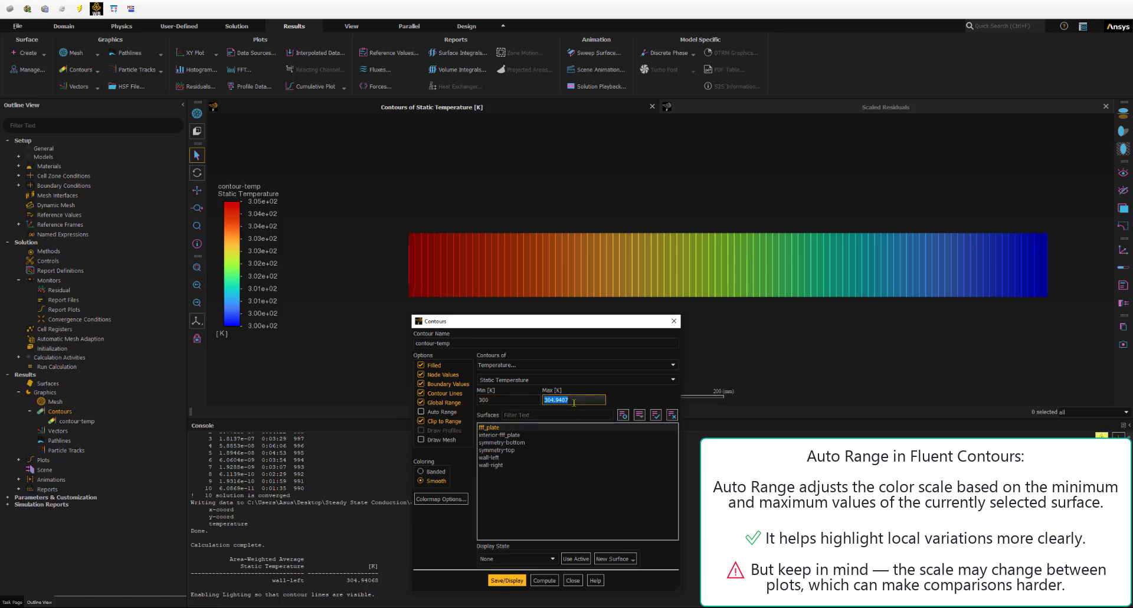
type("302")
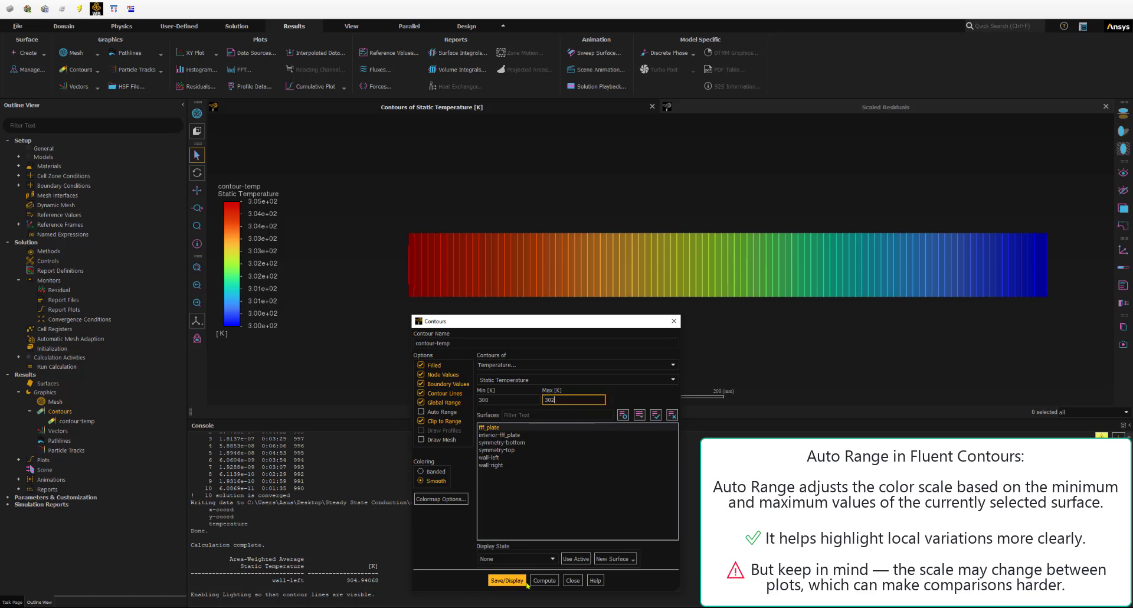
left_click(506, 581)
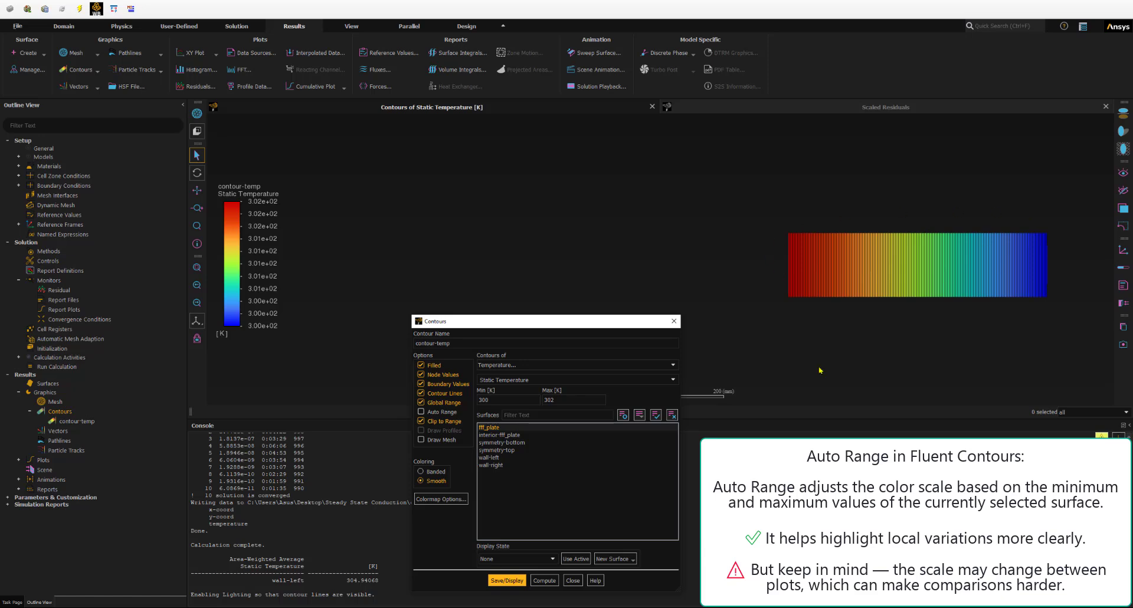
Step: Set the maximum temperature of contour-temp to 304.9407 K, re-enable Auto Range, and redisplay the contour
left_click_drag(562, 401, 533, 405)
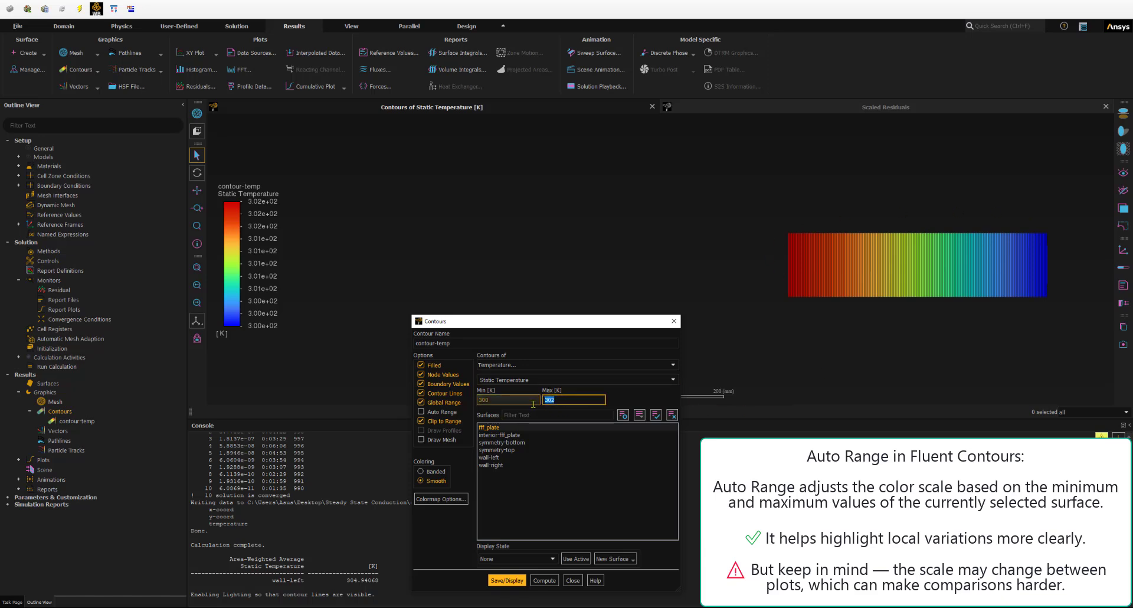
key("ctrl+v")
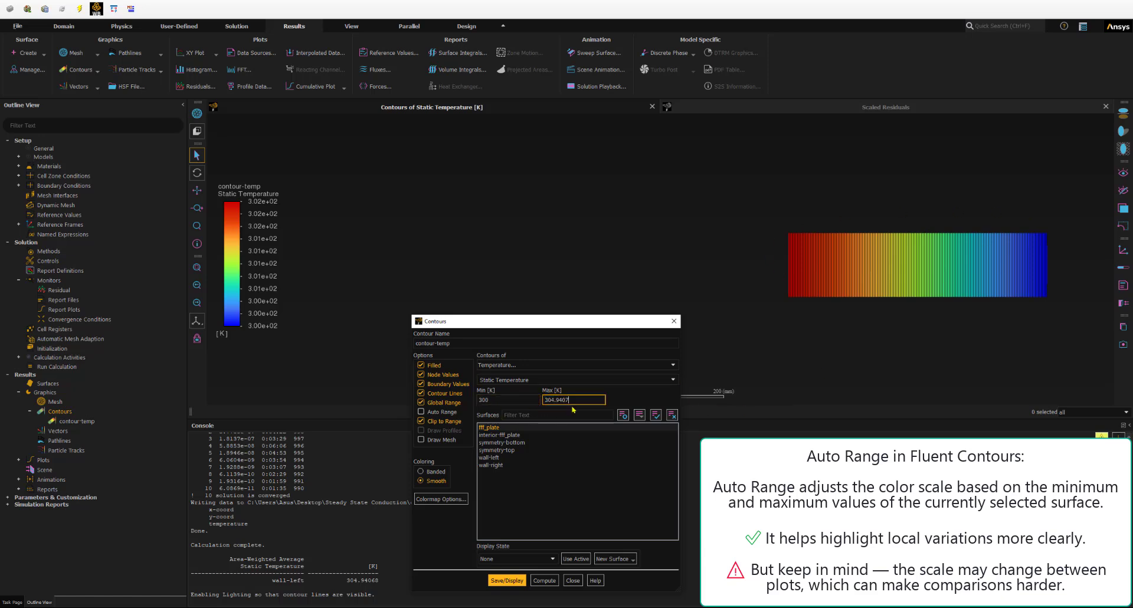
left_click(421, 412)
left_click(498, 578)
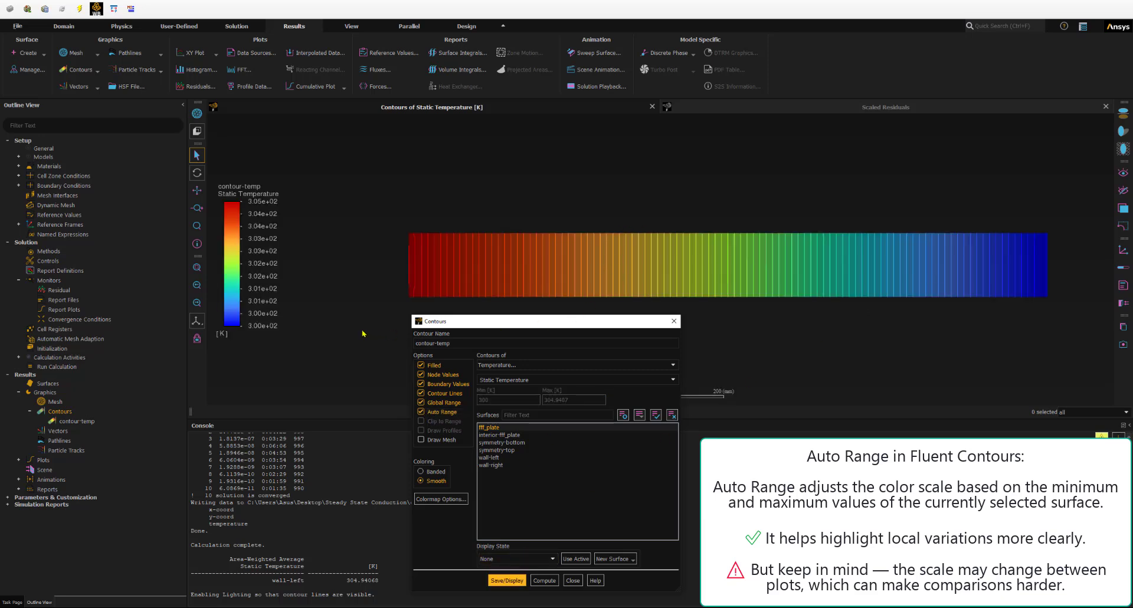
Step: Display the mesh from the mesh display settings, redisplay contour-temp, and close the contour settings
left_click(480, 248)
left_click(196, 114)
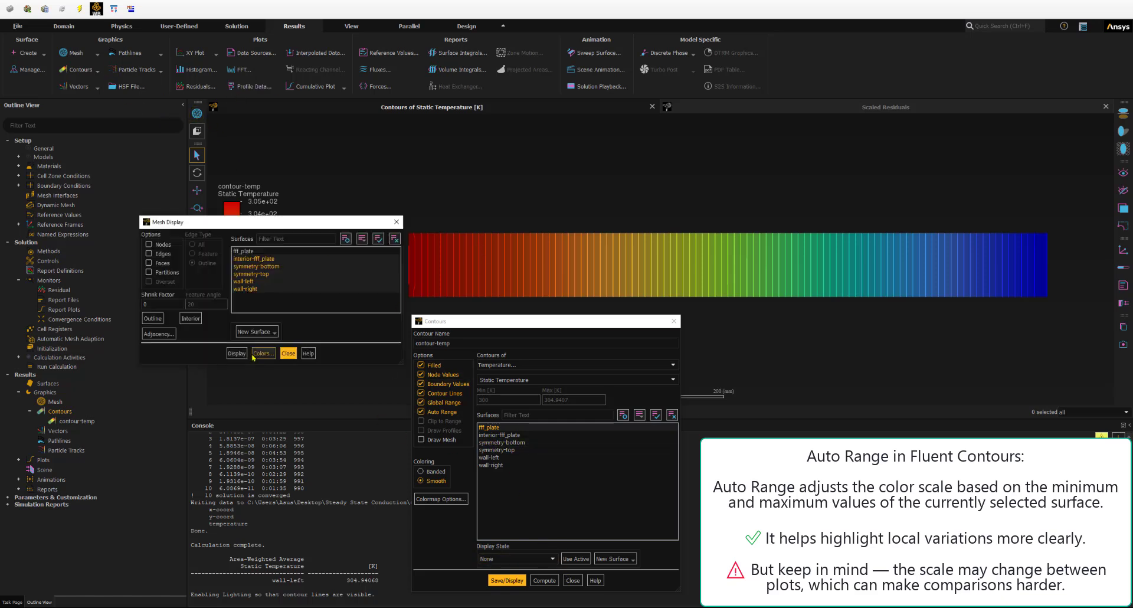
left_click(236, 353)
left_click(288, 353)
left_click(507, 580)
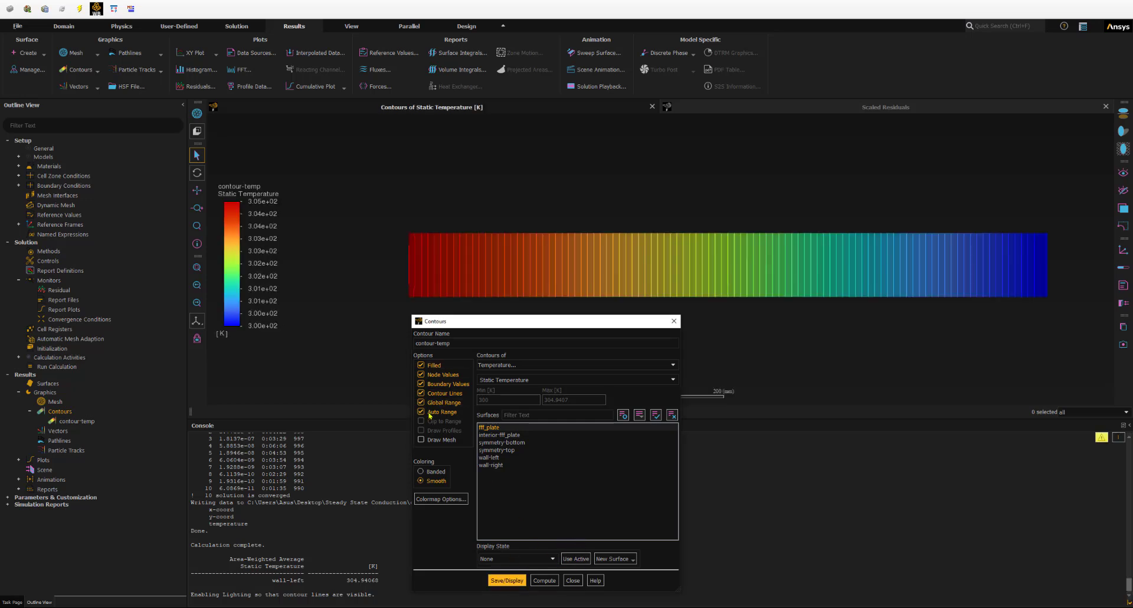
left_click_drag(456, 330, 411, 269)
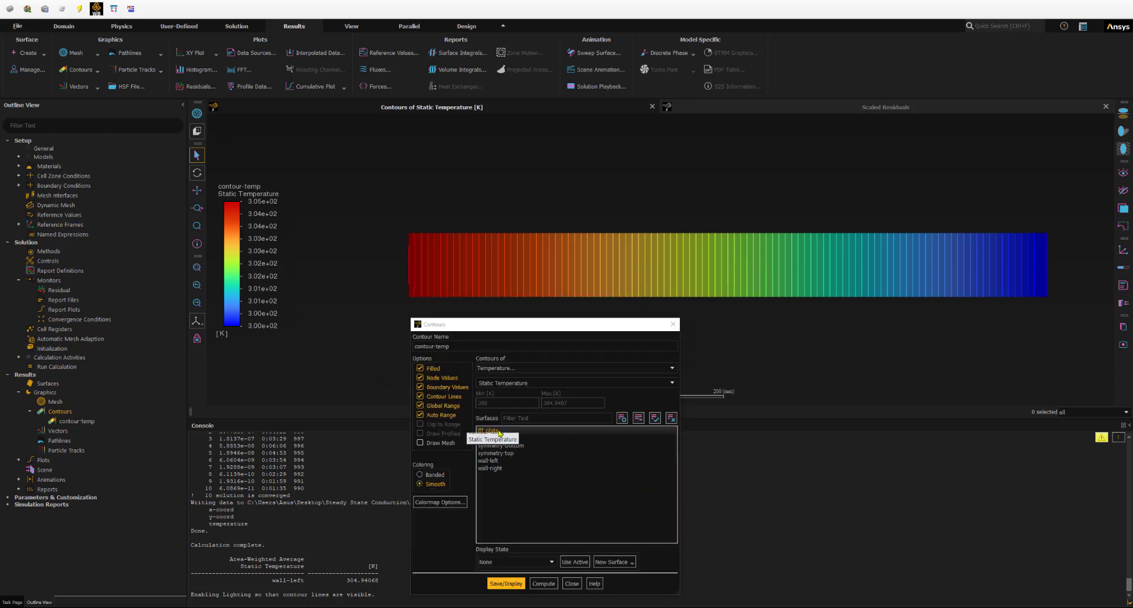
left_click(572, 583)
Step: Display the plate's mesh in place of the temperature contour and close the mesh display settings
left_click(60, 424)
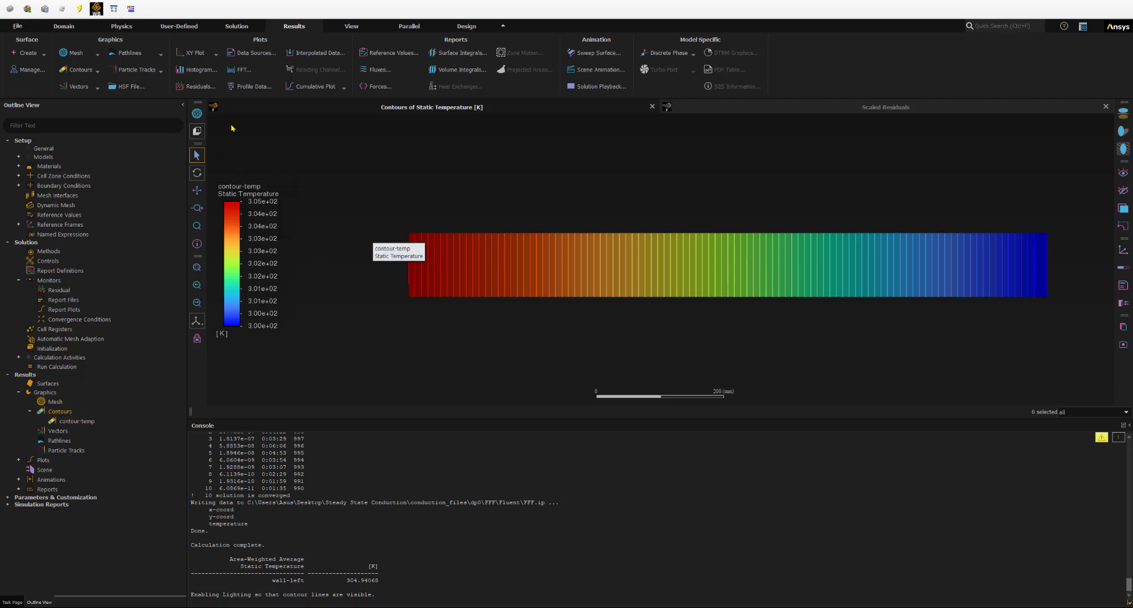
left_click(198, 113)
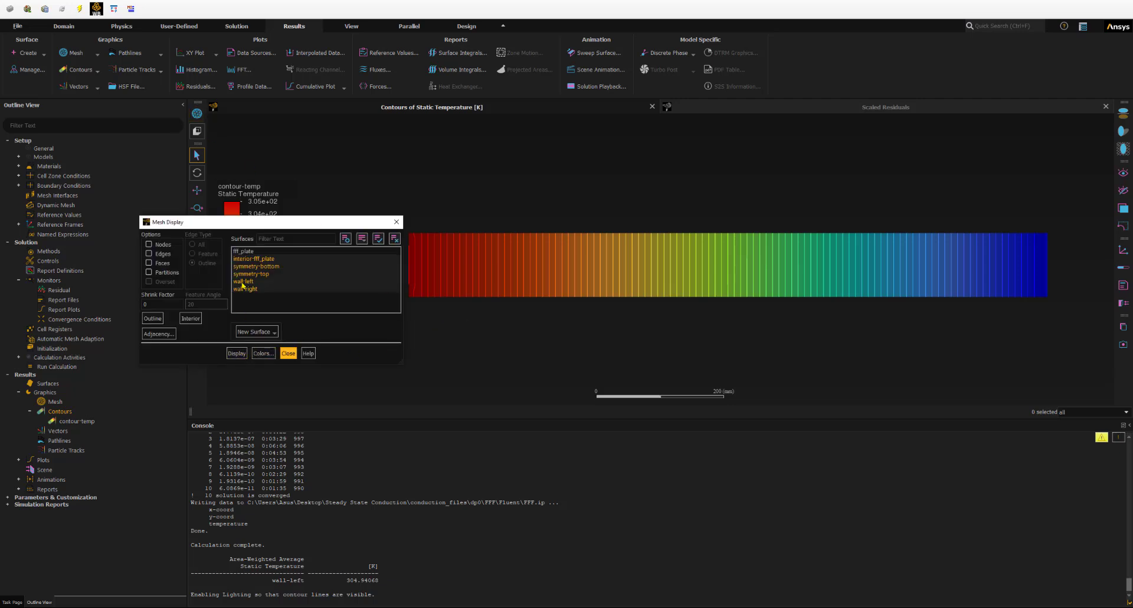
left_click(237, 353)
left_click(288, 353)
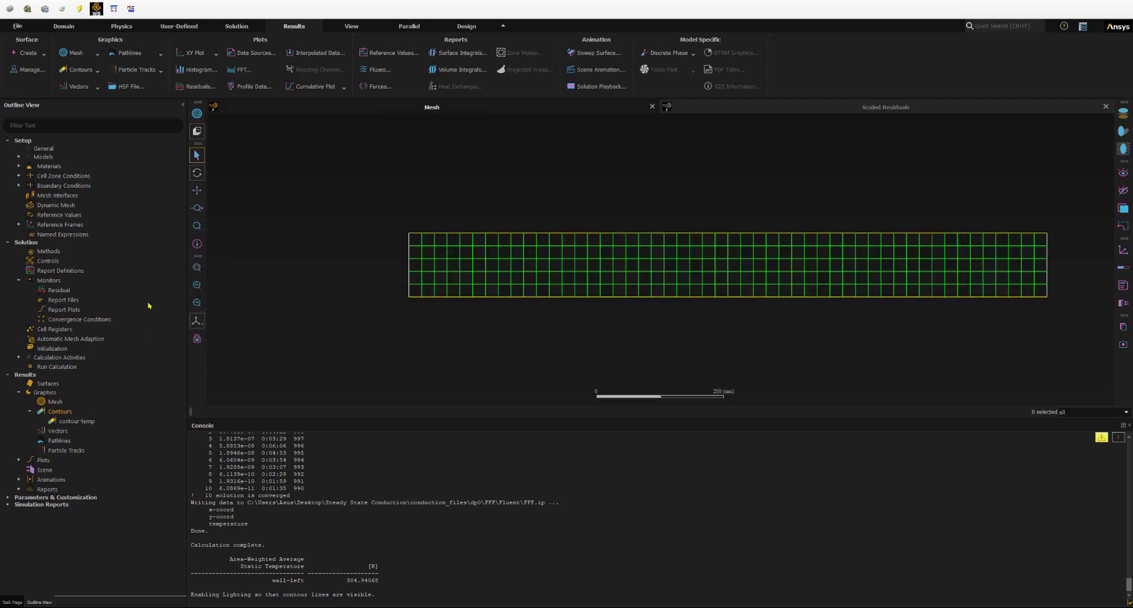
Step: Reopen the contour-temp settings and redisplay the static temperature contour on fff_plate
double_click(76, 421)
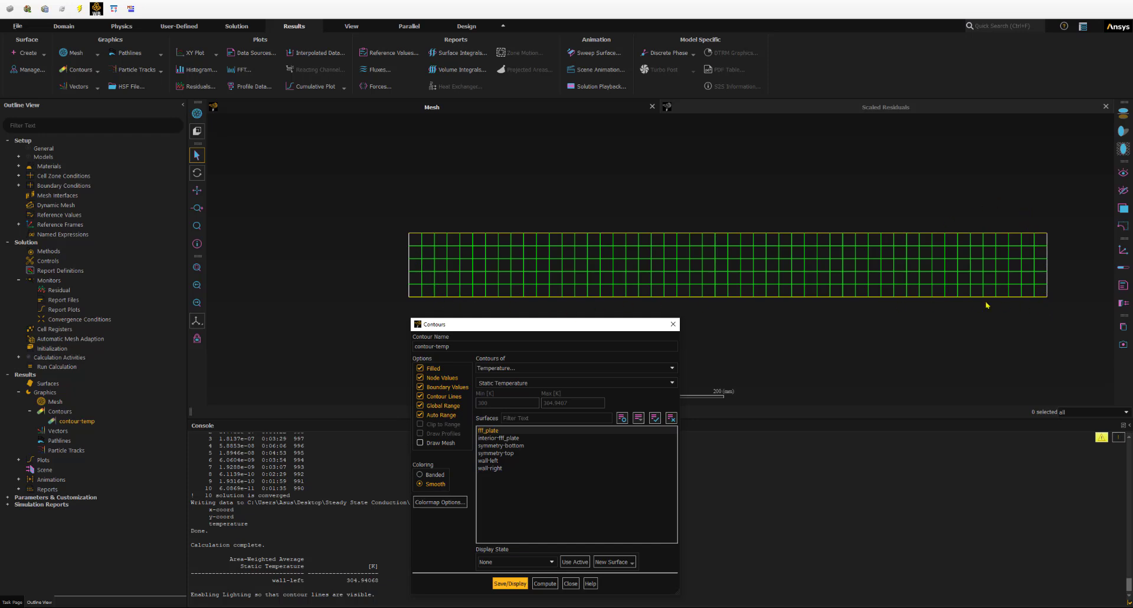
left_click_drag(494, 328, 152, 154)
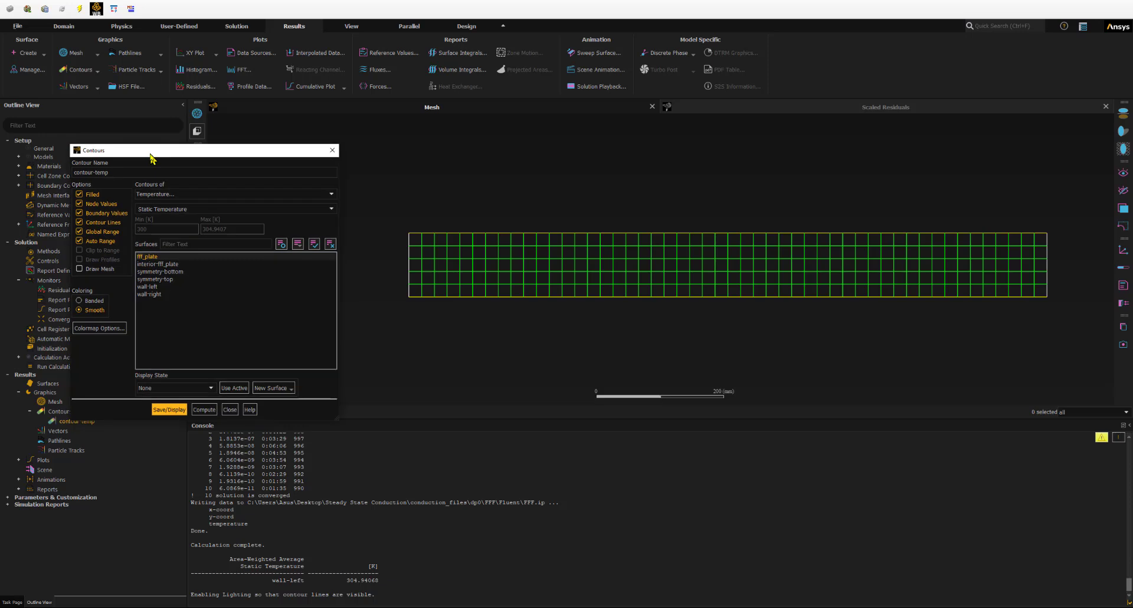
left_click(168, 410)
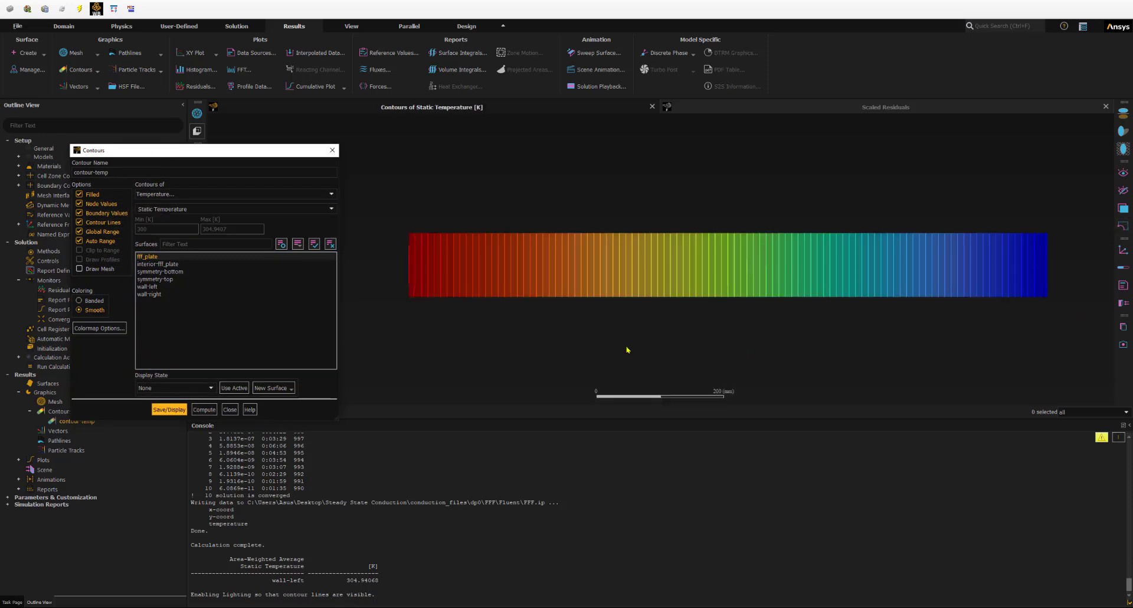
Step: Display contour-temp with Banded coloring, return it to Smooth, redisplay it, and close the contour settings
left_click(77, 301)
left_click(181, 409)
left_click(79, 310)
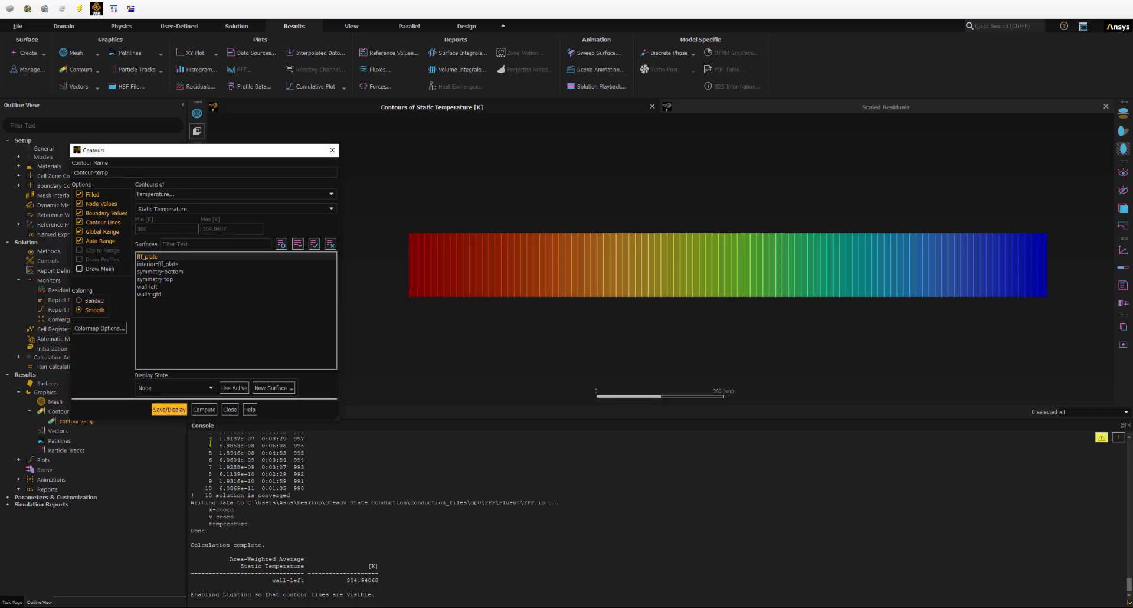
left_click(169, 409)
left_click(230, 410)
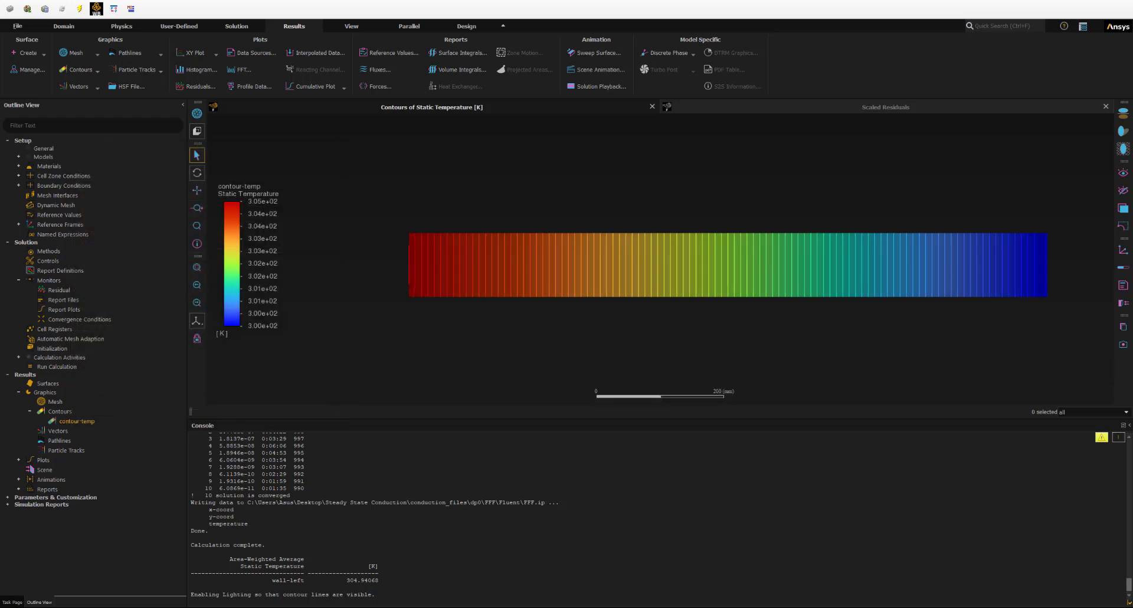
Step: Redisplay contour-temp with the Contour Lines option turned off
double_click(77, 422)
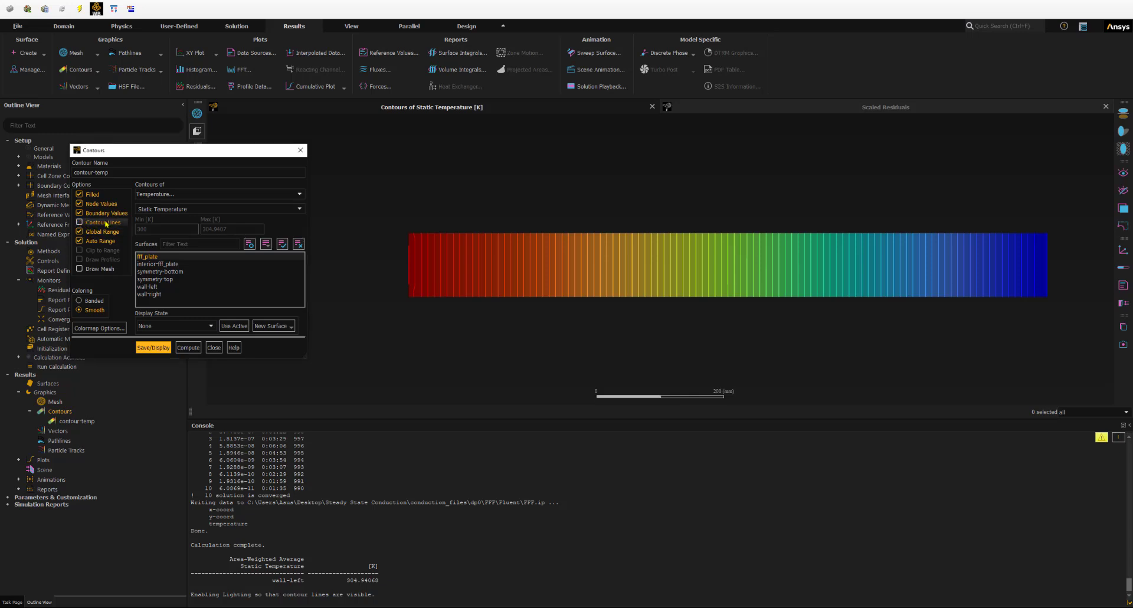
left_click(153, 347)
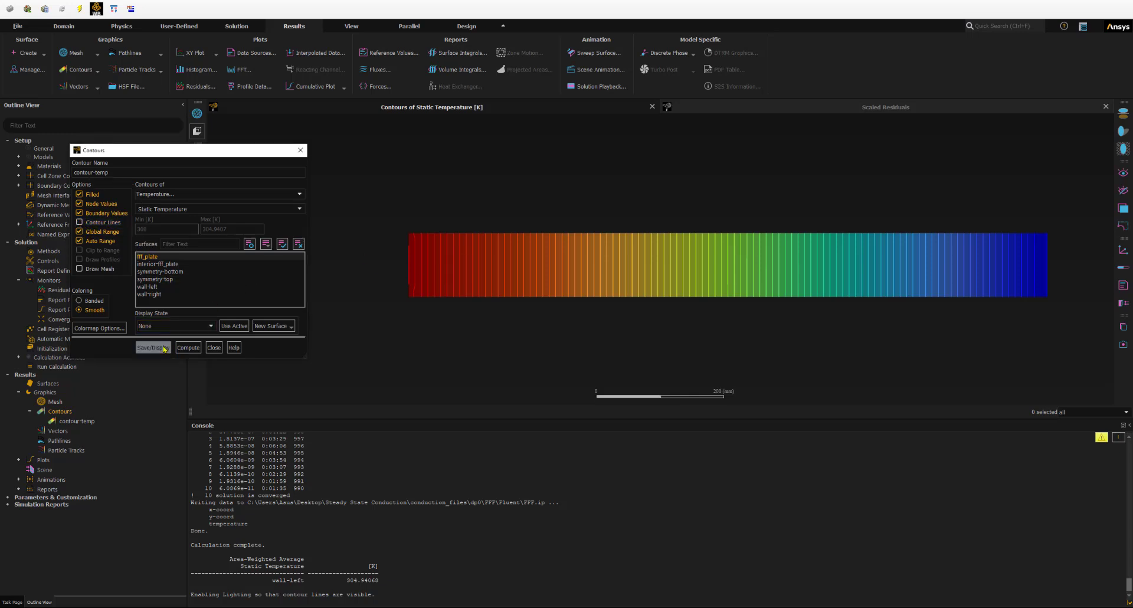
mouse_move(211, 151)
left_mouse_down()
mouse_move(306, 194)
mouse_move(303, 319)
left_mouse_up()
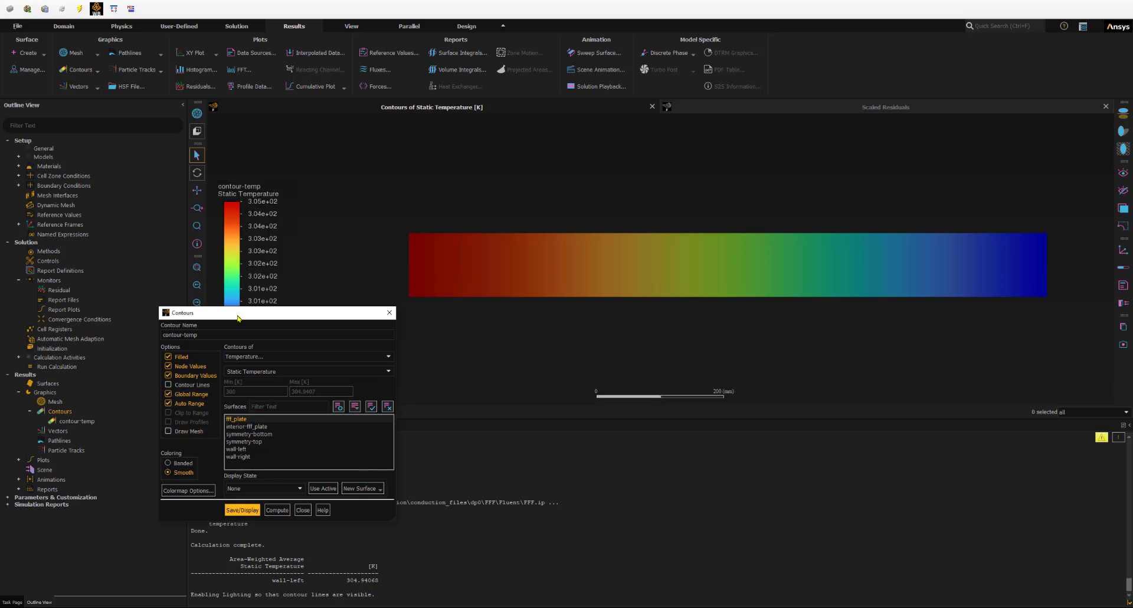
left_click_drag(238, 317, 204, 254)
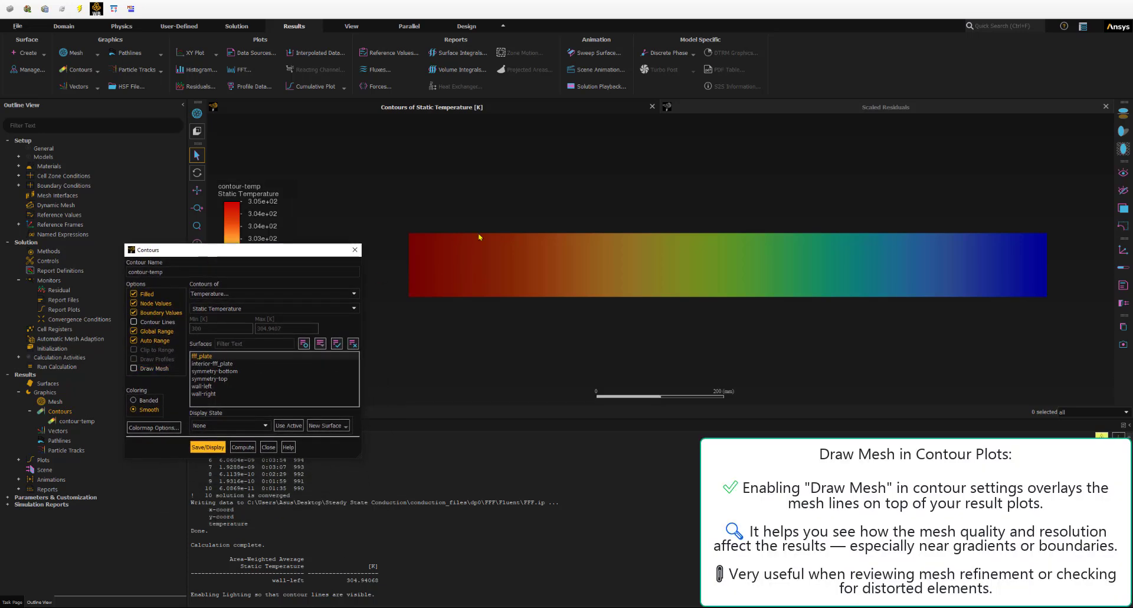
Step: Enable Draw Mesh for contour-temp, display the mesh, and redisplay the contour with the mesh overlaid
left_click(134, 369)
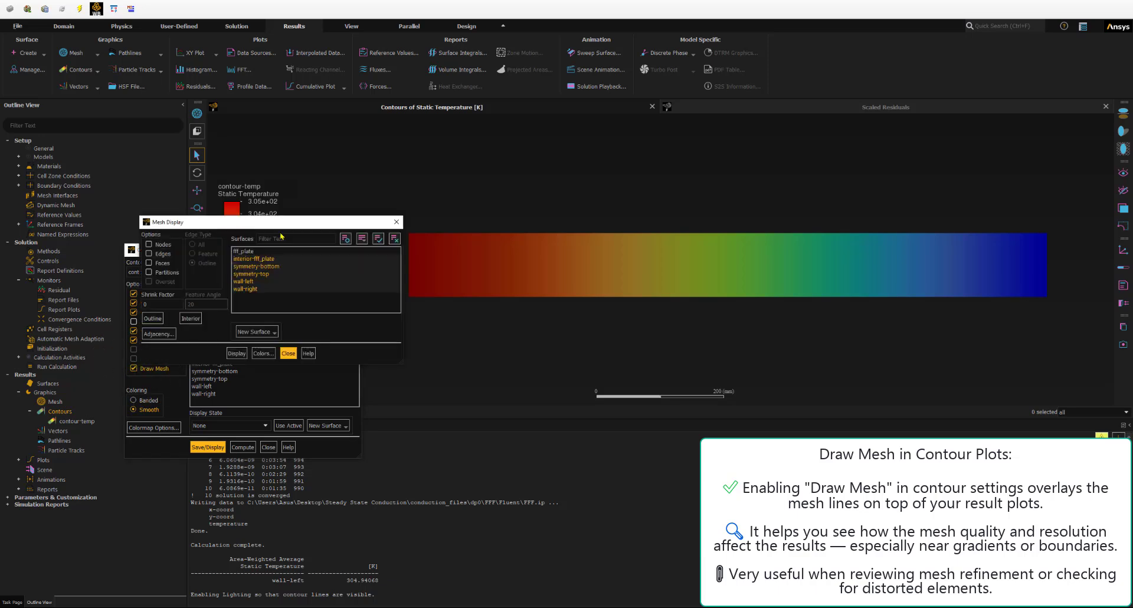
left_click(237, 353)
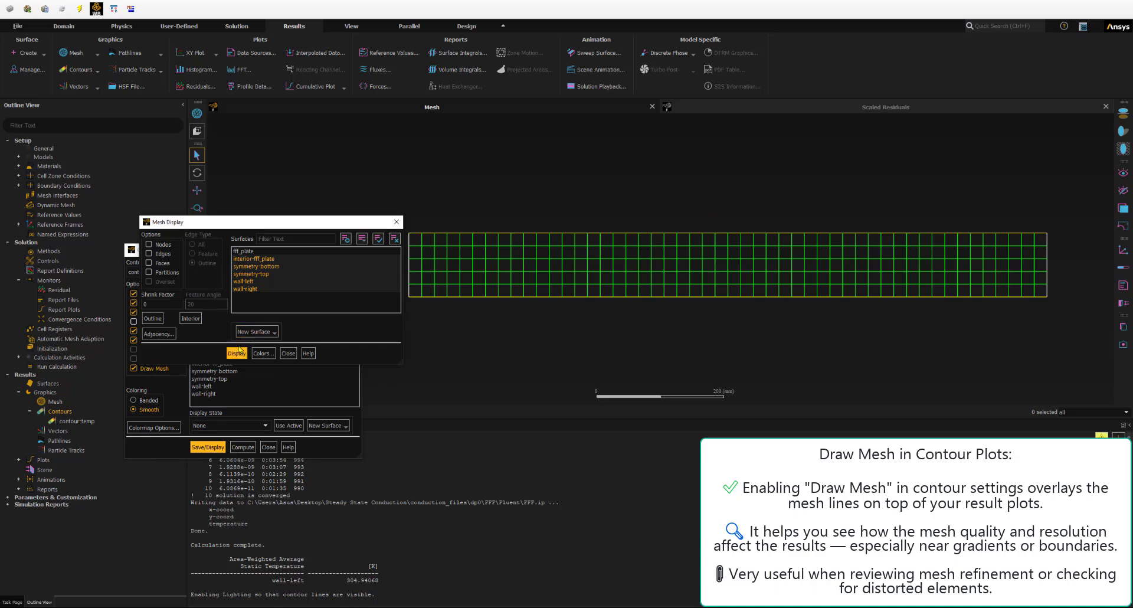
left_click(207, 447)
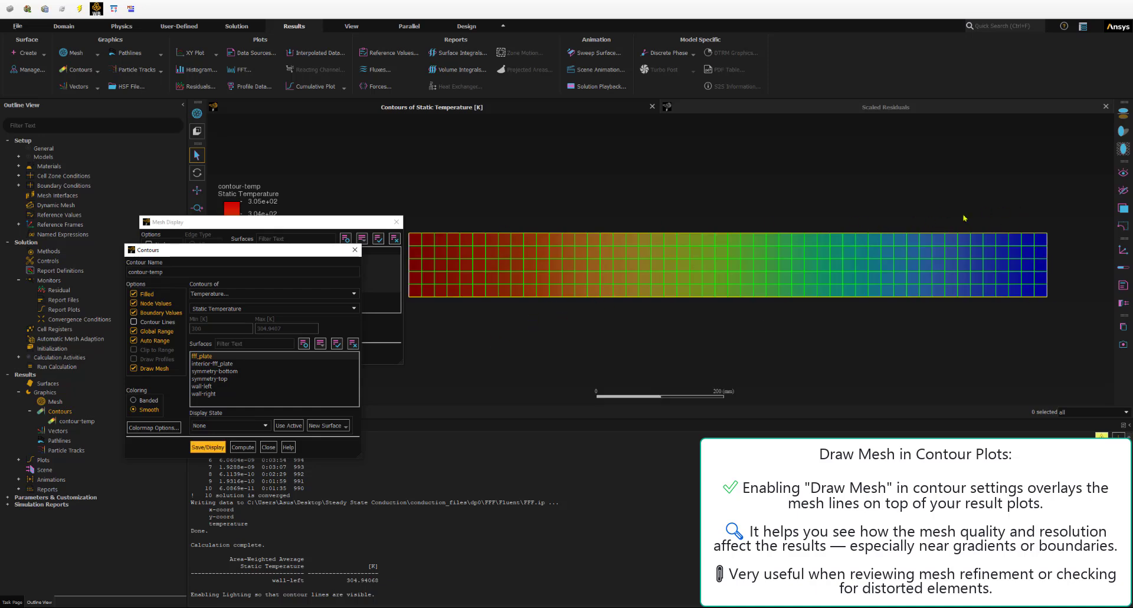
left_click(273, 447)
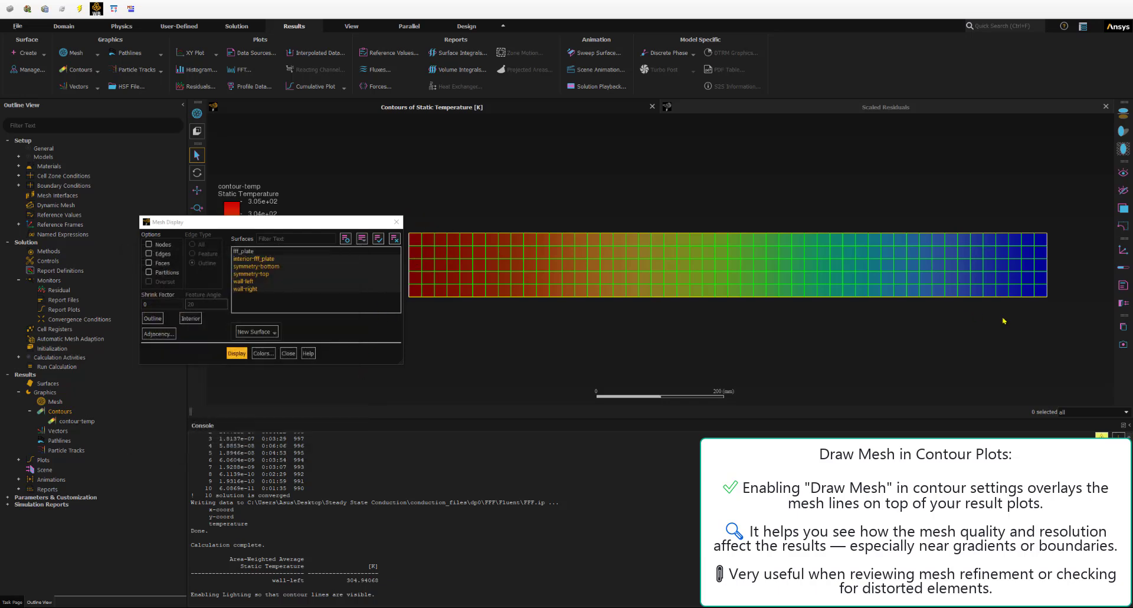
left_click(288, 353)
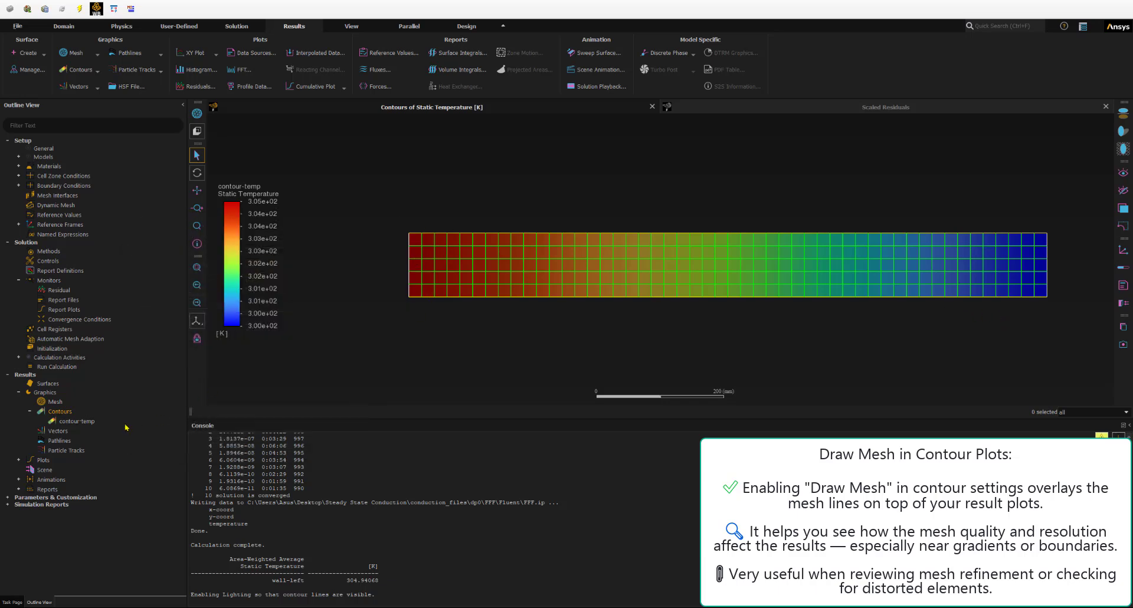
Step: Reopen contour-temp, disable Draw Mesh, and redisplay the contour without the mesh overlay
left_click(81, 422)
double_click(81, 422)
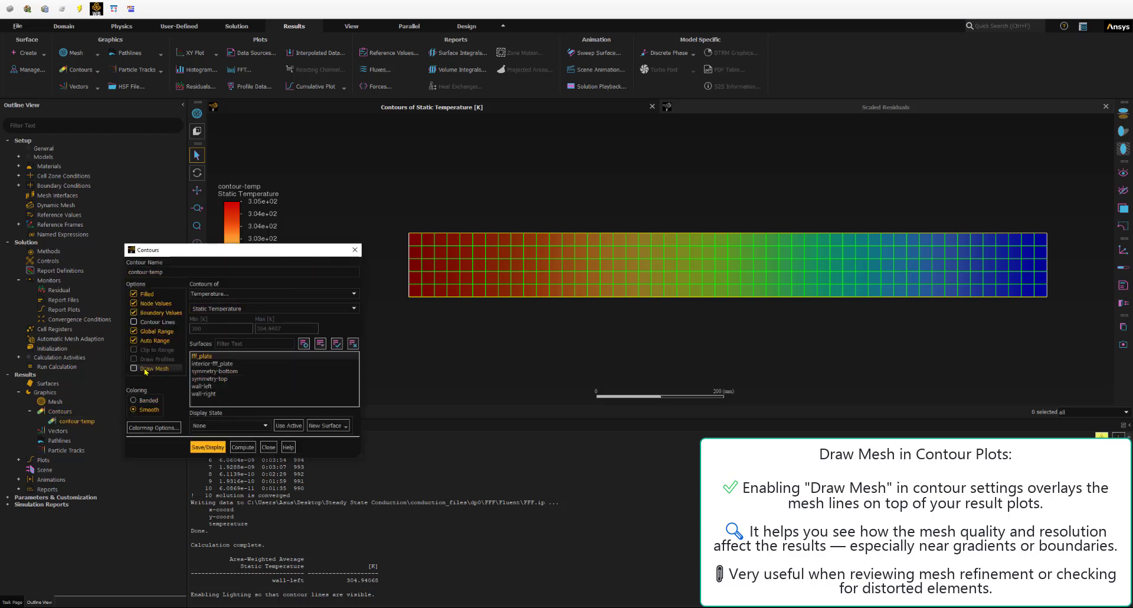
left_click(213, 447)
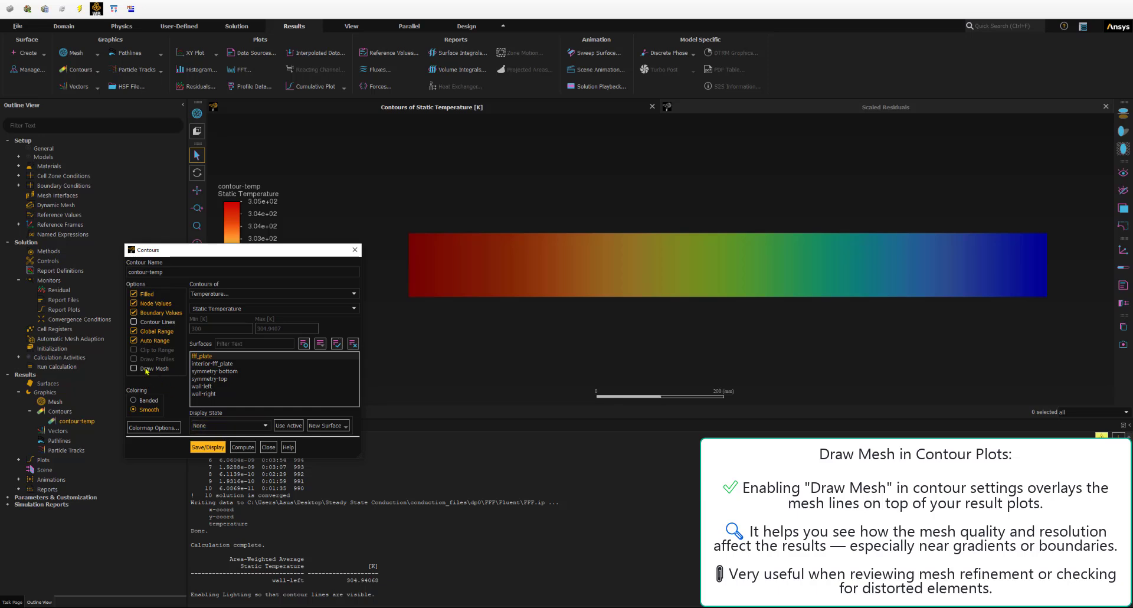
left_click(202, 448)
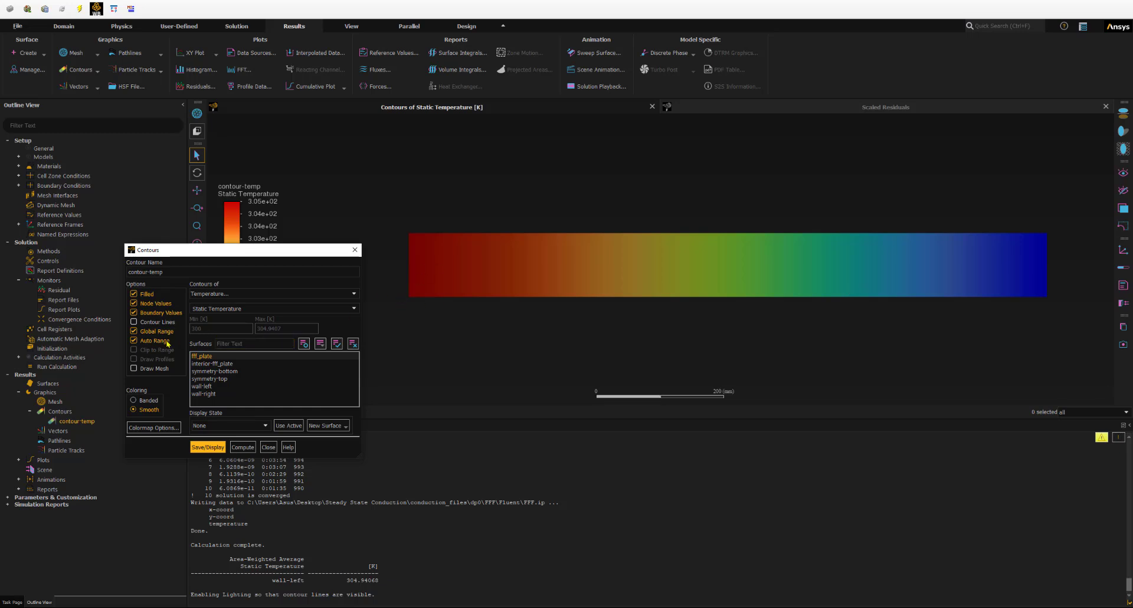
Step: Compare Banded coloring with Smooth coloring on the line-free contour-temp plot, finishing with Smooth
left_click(147, 401)
left_click(135, 410)
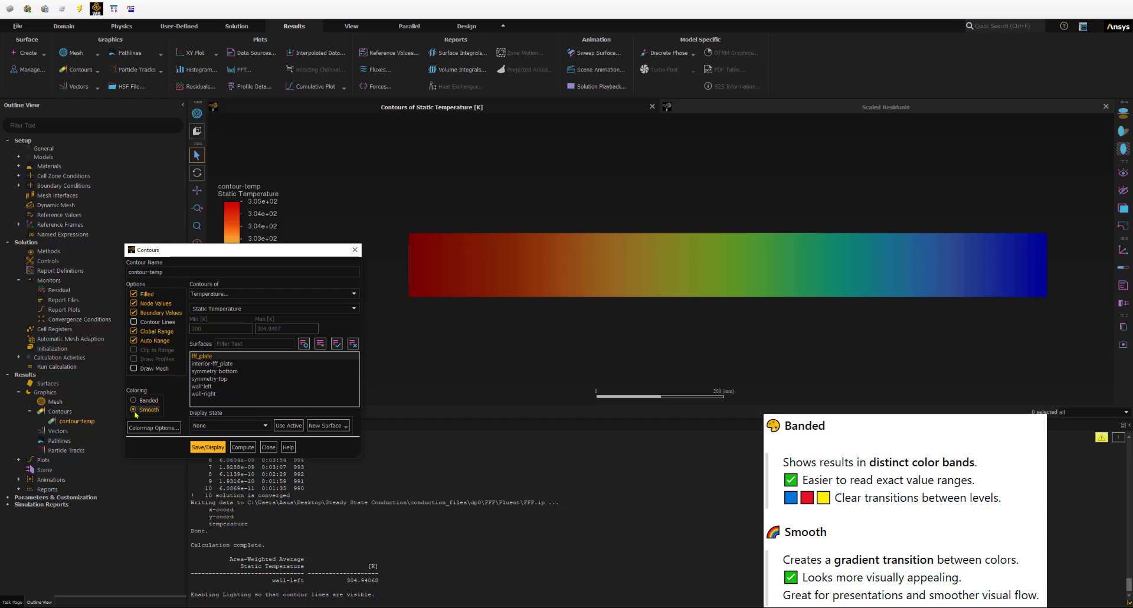
left_click(211, 449)
Step: Set the contour-temp colormap labels to float number format with a precision of 4 and apply the change
left_click_drag(277, 252, 610, 319)
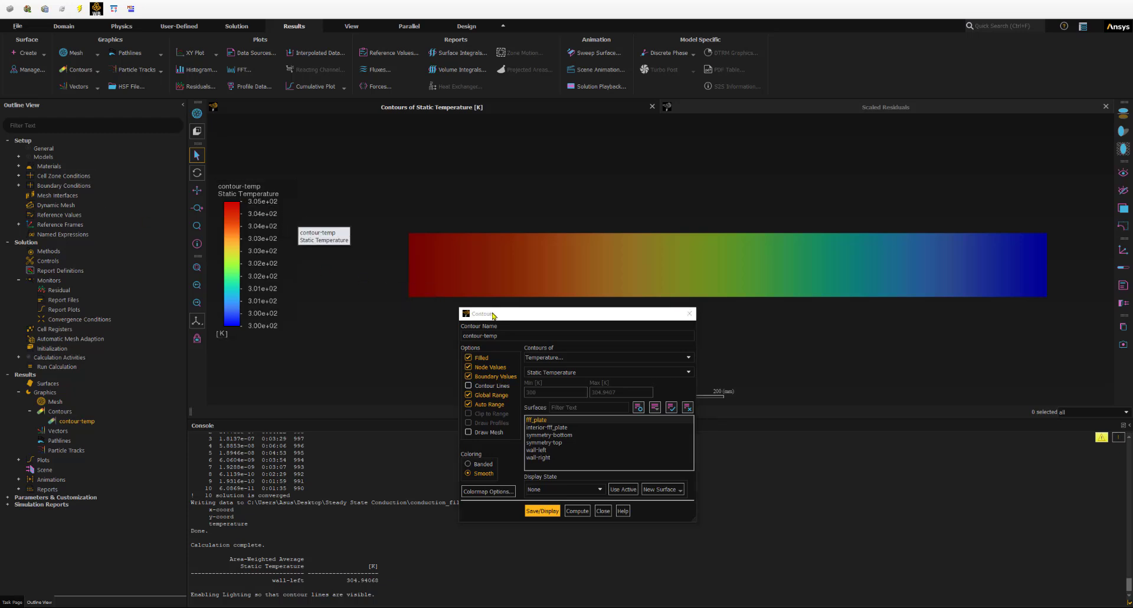
left_click_drag(493, 315, 348, 320)
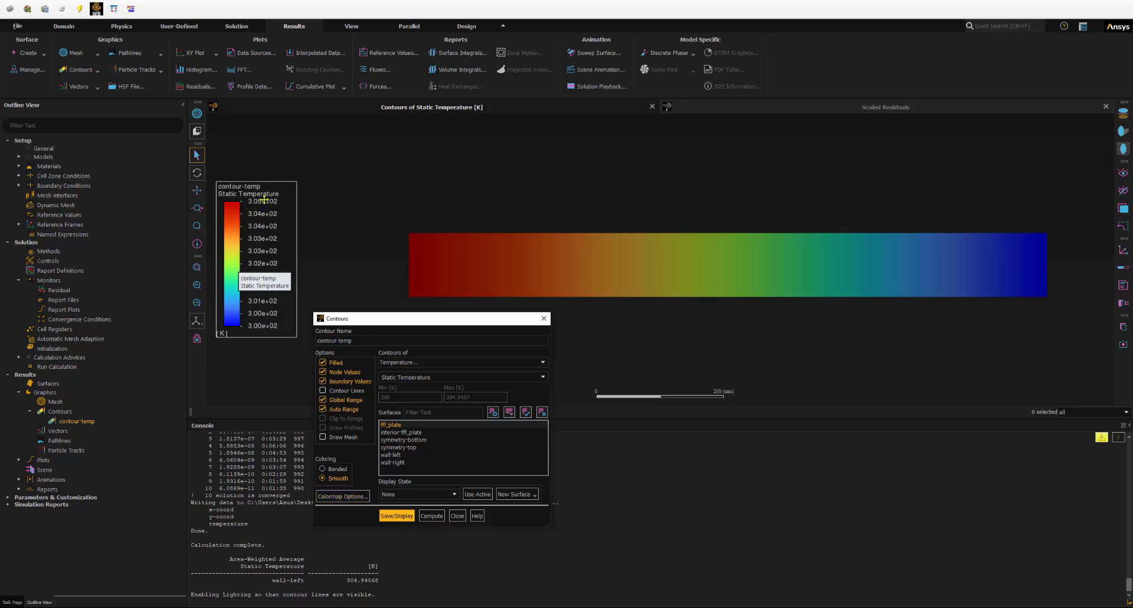
left_click(341, 497)
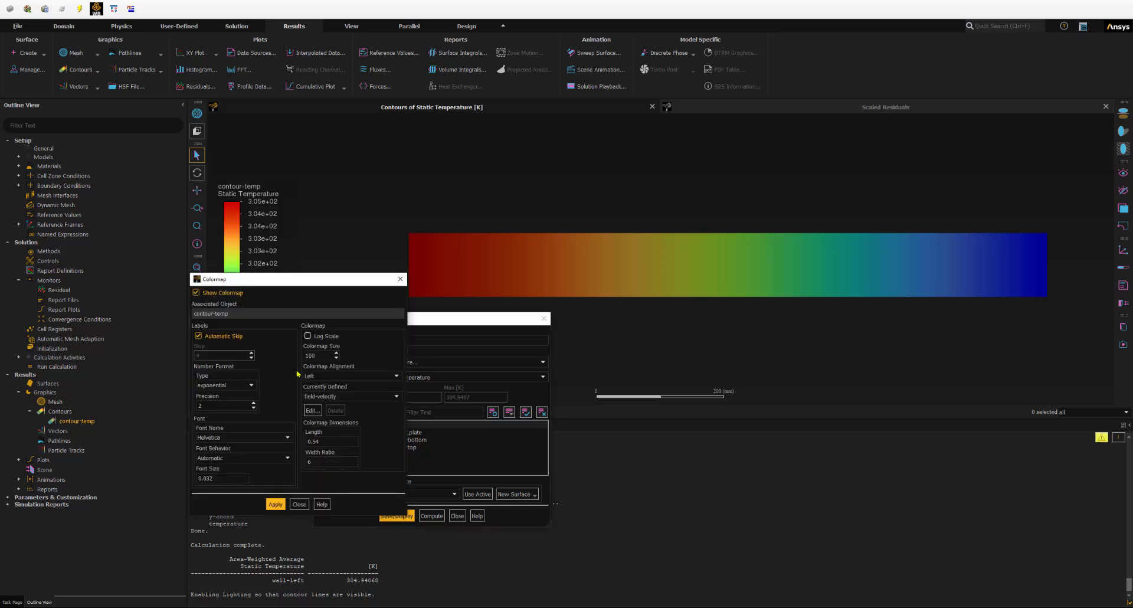
left_click_drag(265, 276, 553, 289)
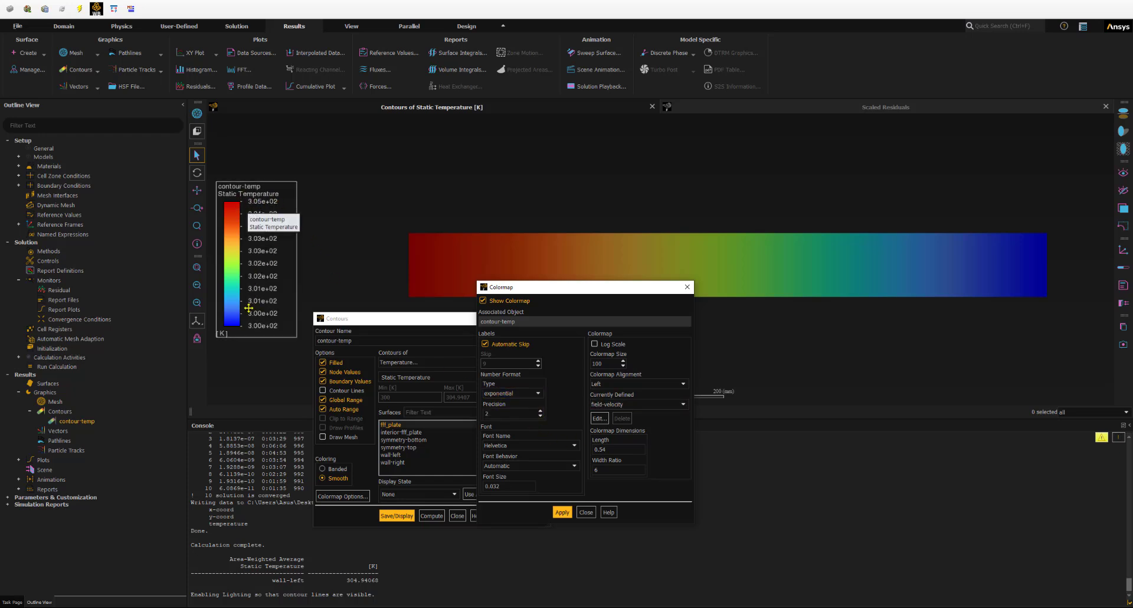
left_click(532, 394)
left_click(494, 410)
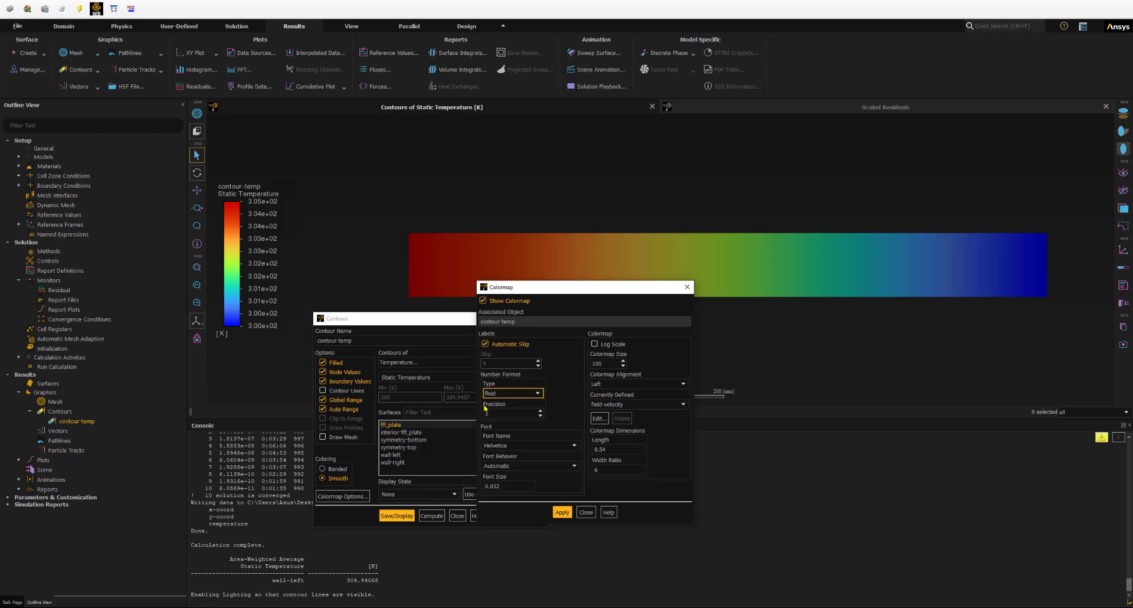
left_click(488, 415)
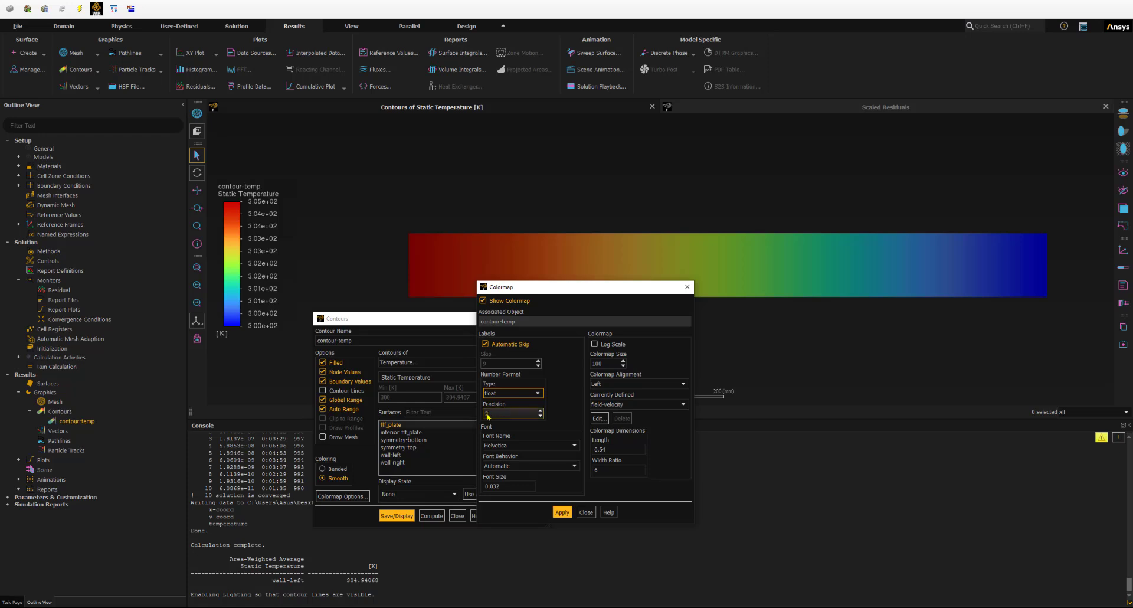
left_click(540, 414)
left_click(562, 512)
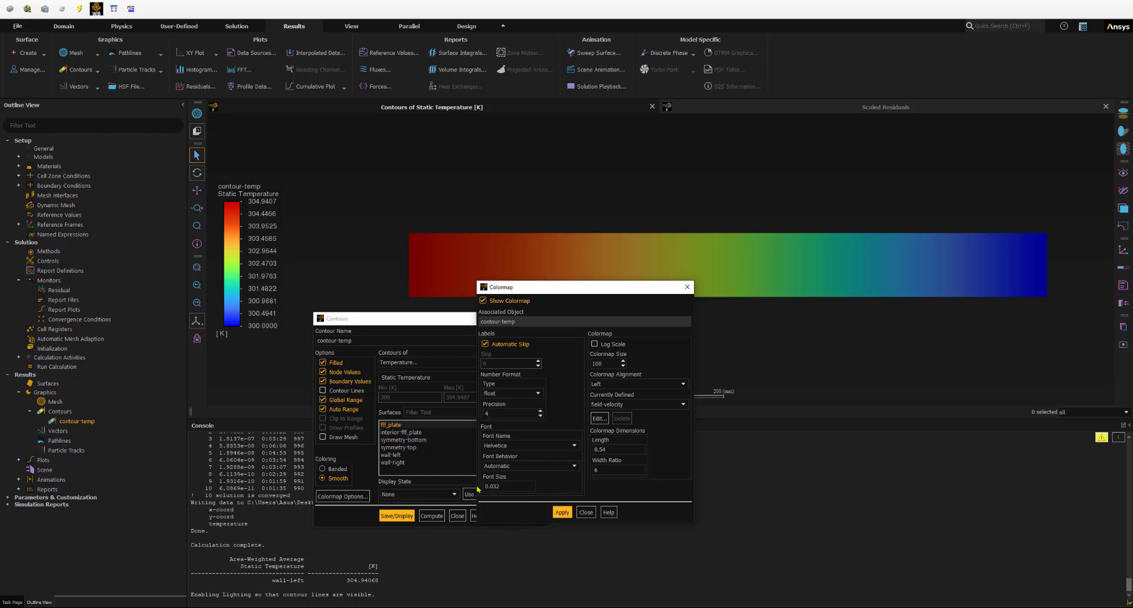
left_click(267, 204)
left_click(589, 515)
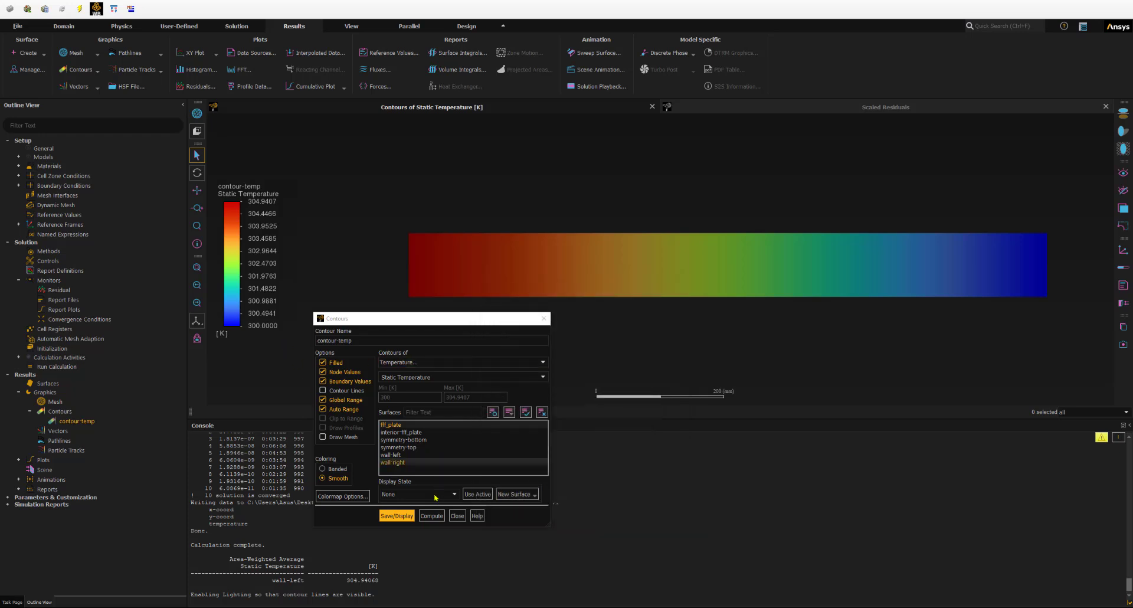
Step: Close the contour-temp settings and start a new solution XY plot
left_click(458, 517)
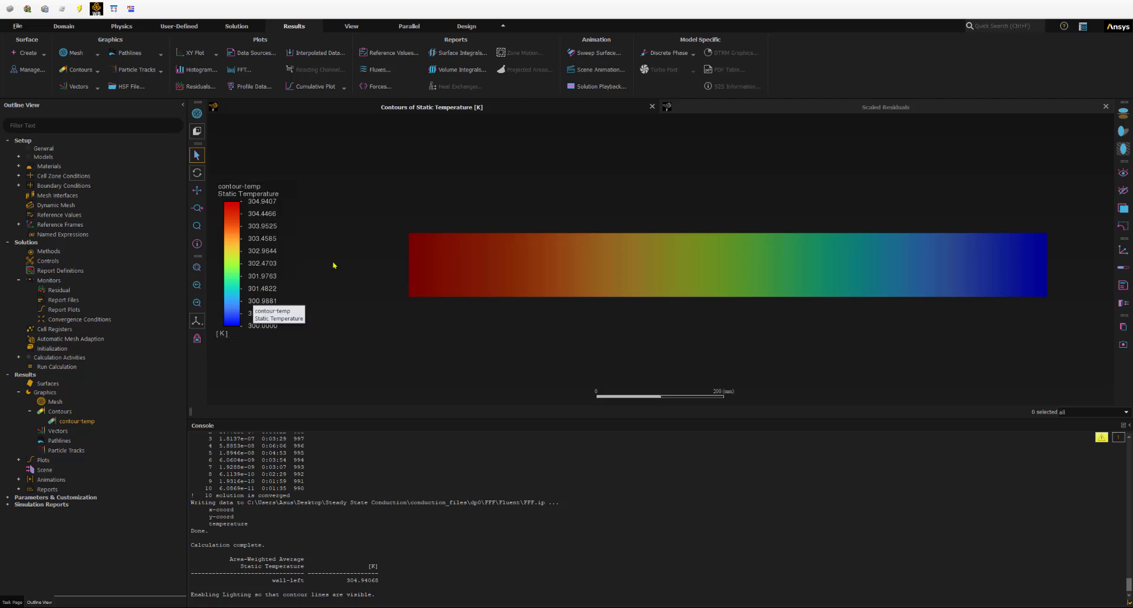
left_click(18, 461)
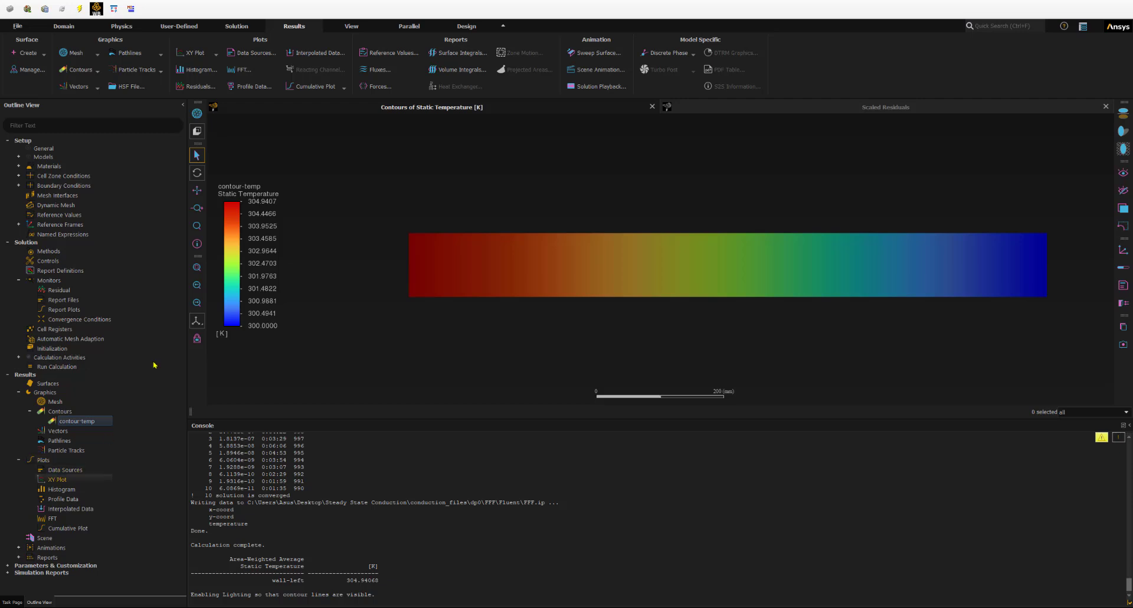
left_click(195, 53)
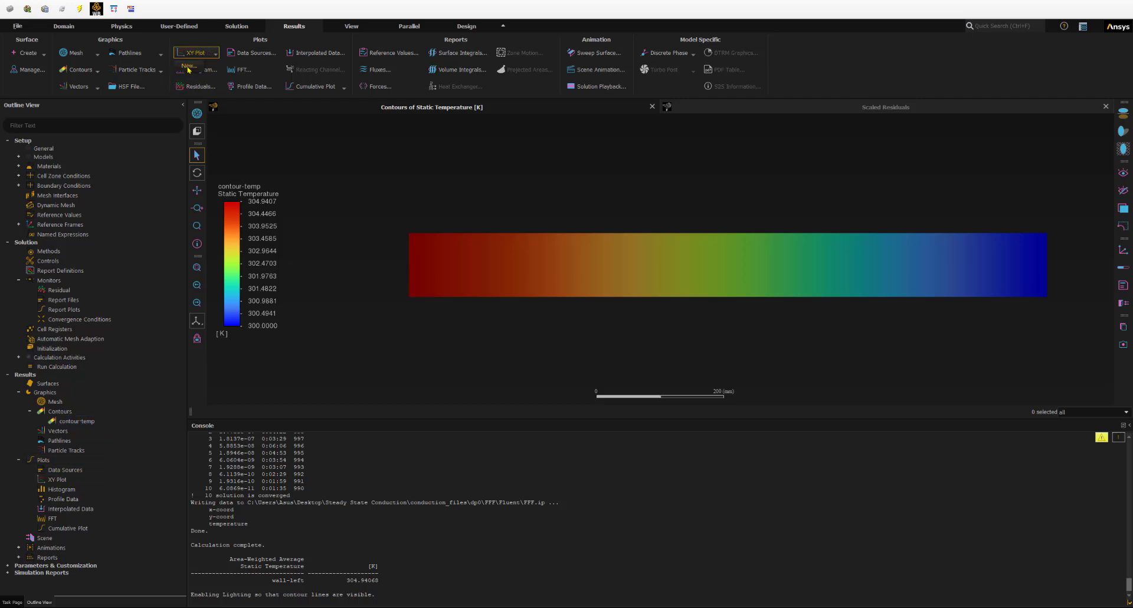
left_click(189, 67)
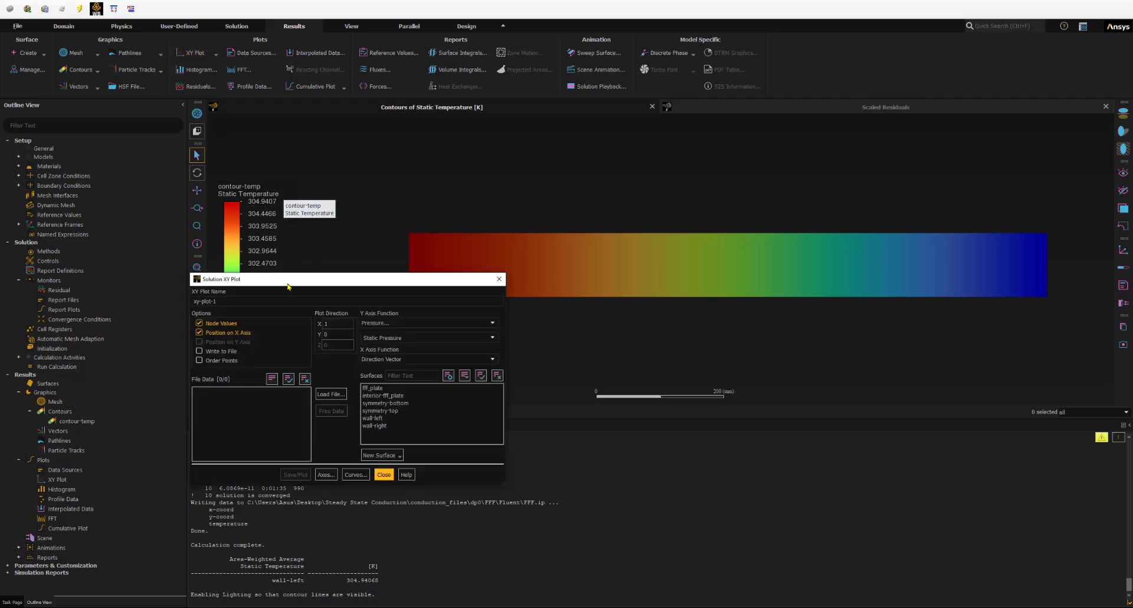
left_click_drag(288, 285, 249, 144)
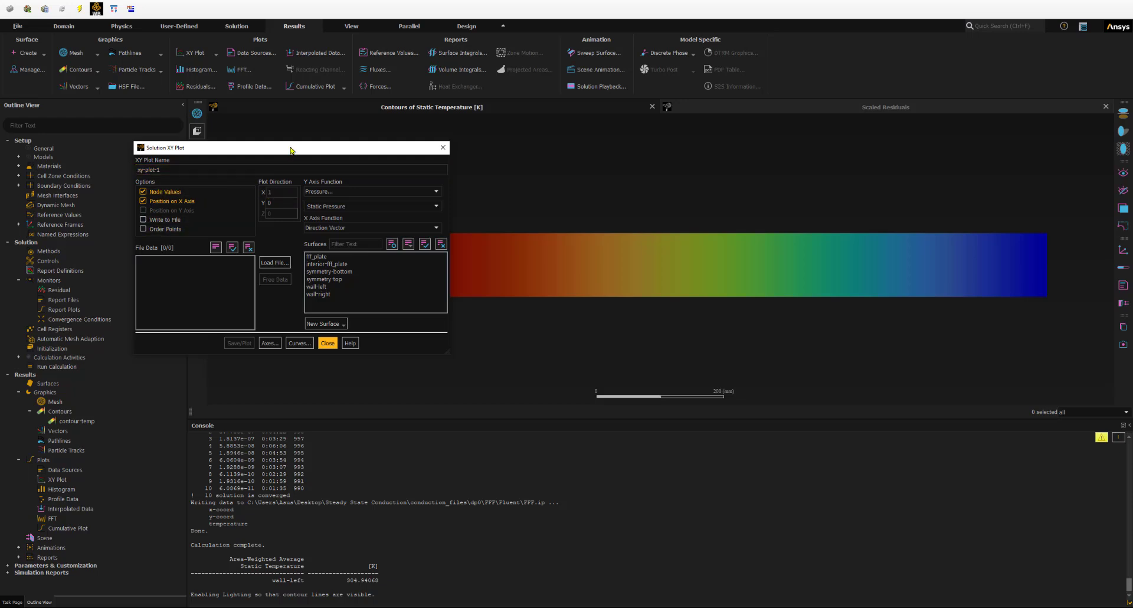
left_click_drag(293, 148, 220, 140)
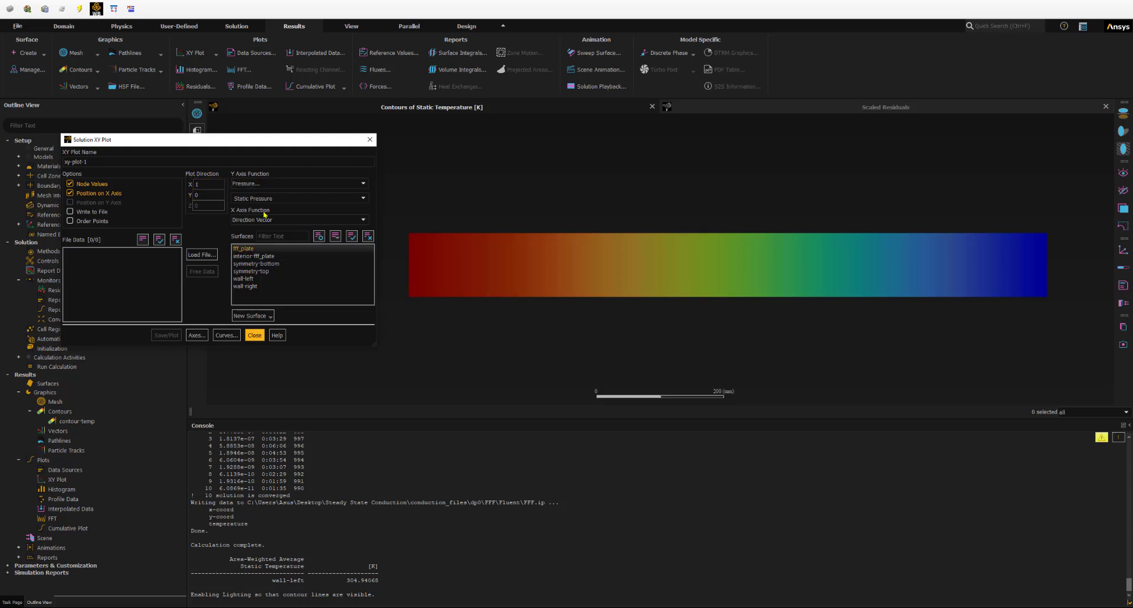
Step: Plot Static Temperature against position along the X direction for the symmetry-bottom surface, saving it as xy-plot-1
left_click(202, 185)
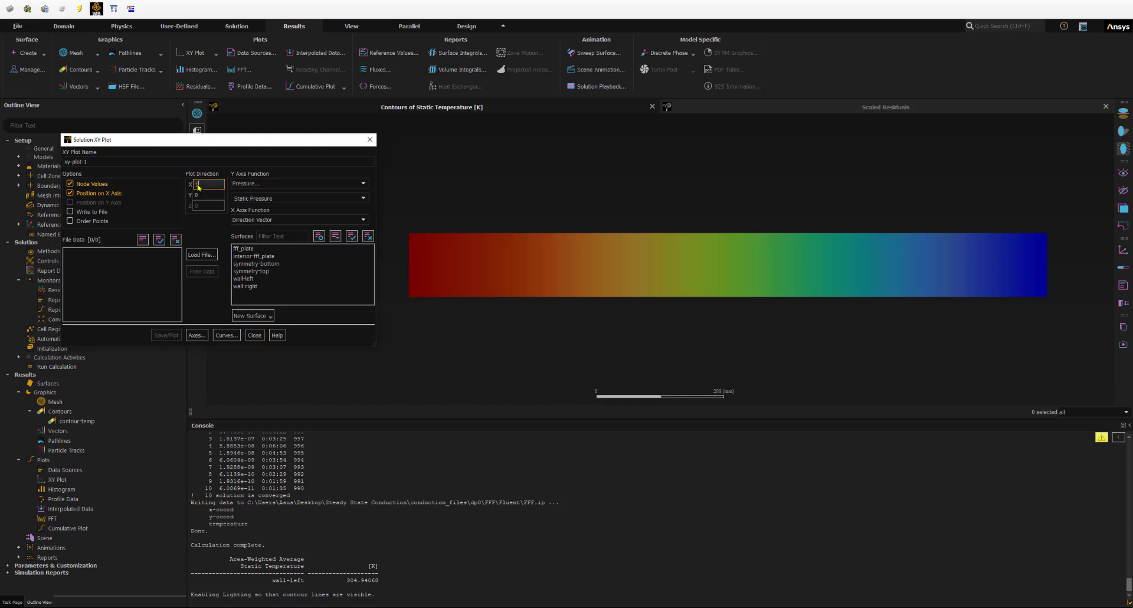
left_click(251, 185)
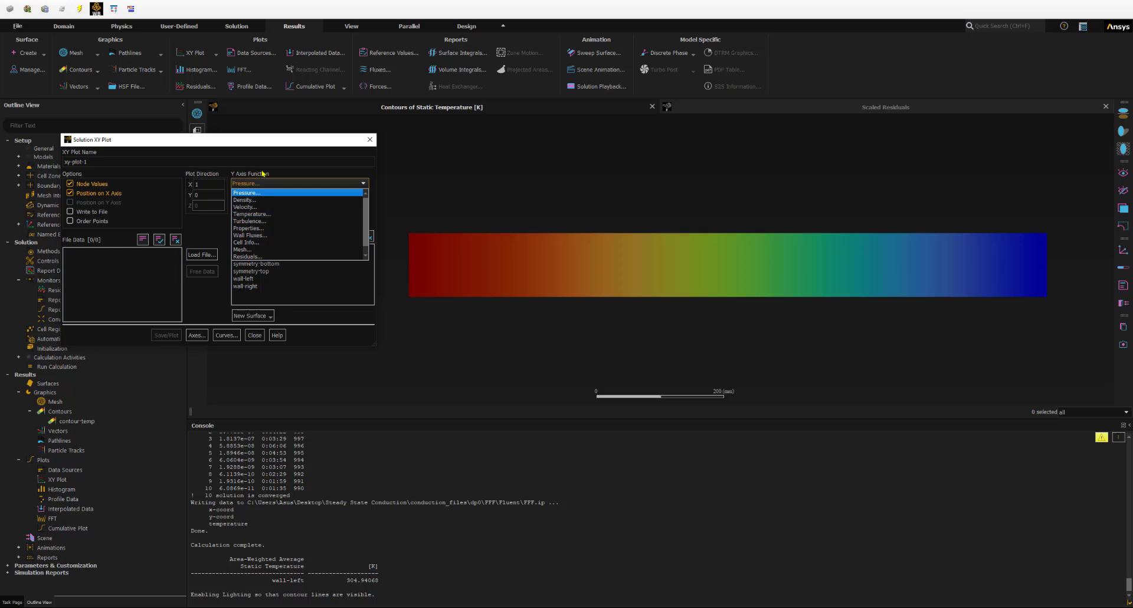
left_click(257, 219)
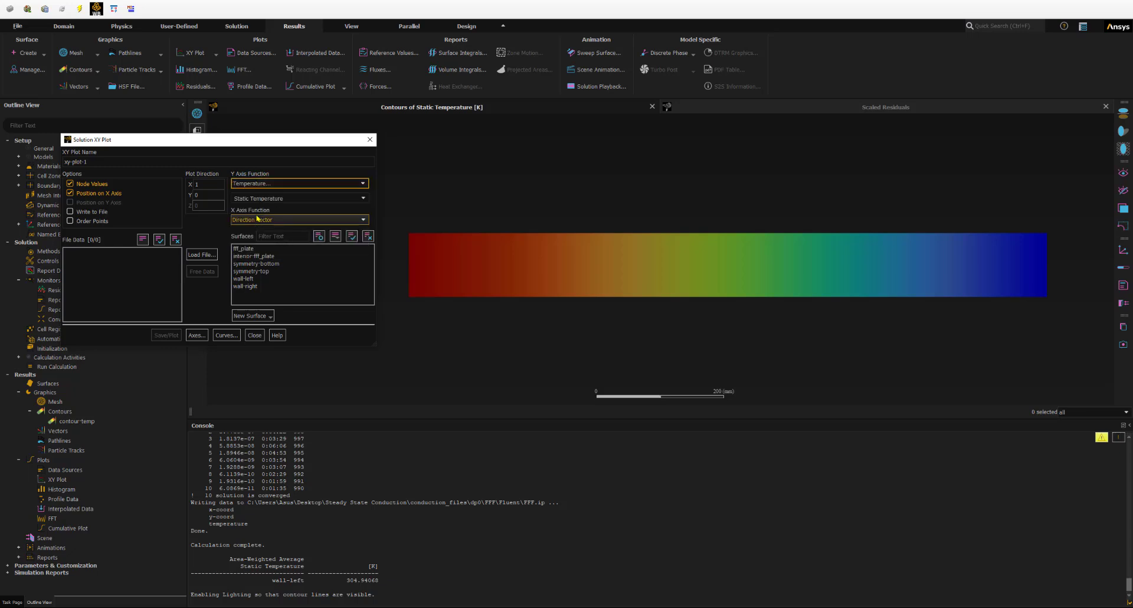
left_click(244, 201)
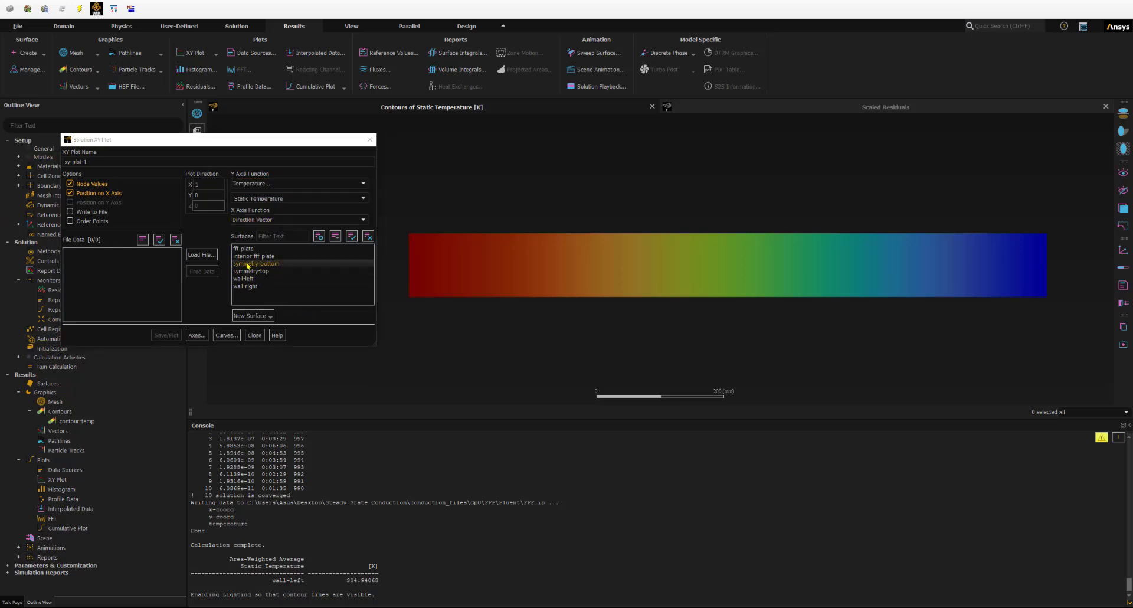
left_click(245, 264)
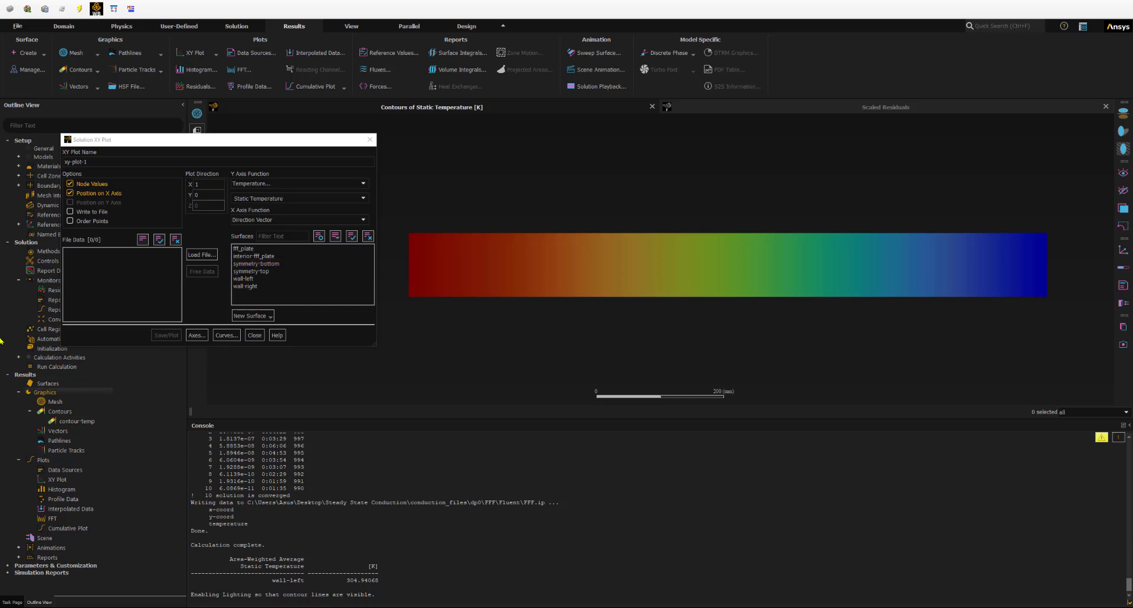
left_click(254, 264)
left_click(165, 336)
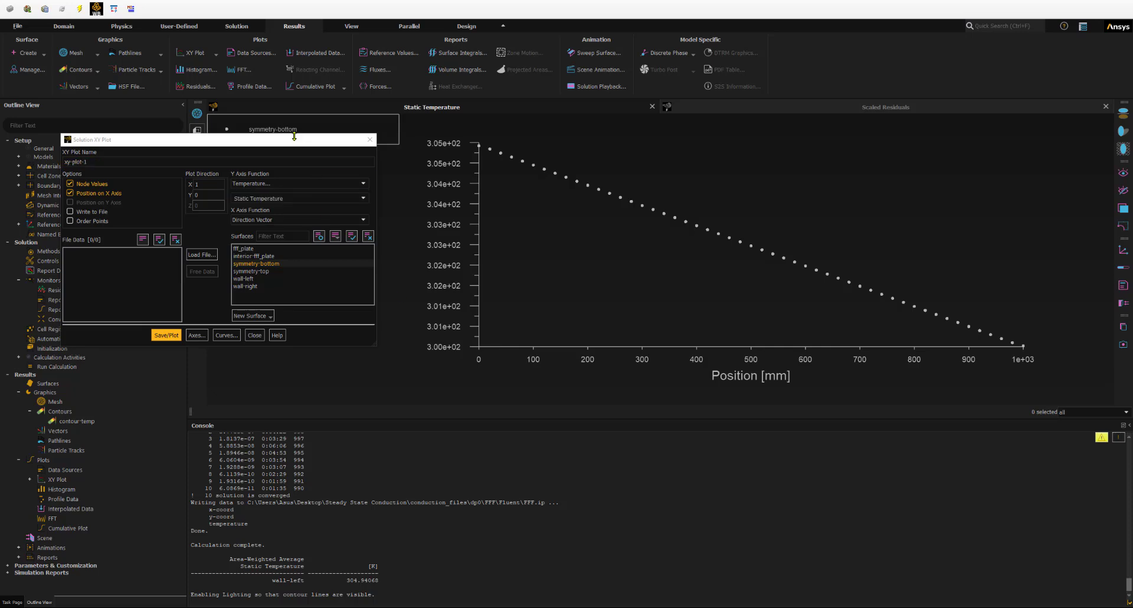
Step: Set the XY plot's Y-axis number format to float with a precision of 4, apply it, and replot
left_click_drag(295, 143, 312, 191)
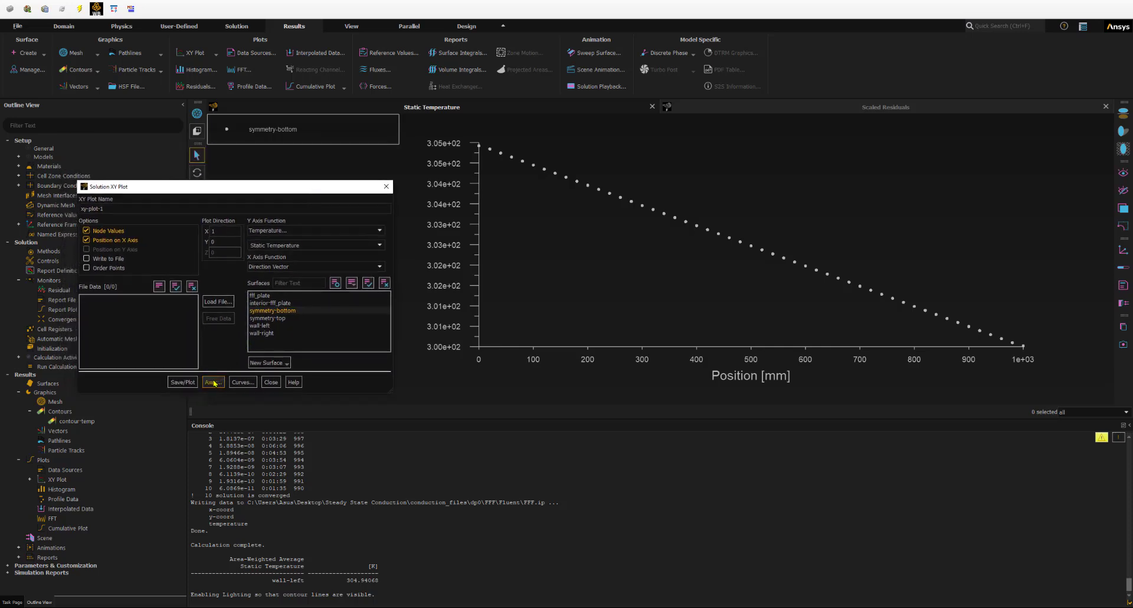
left_click(211, 383)
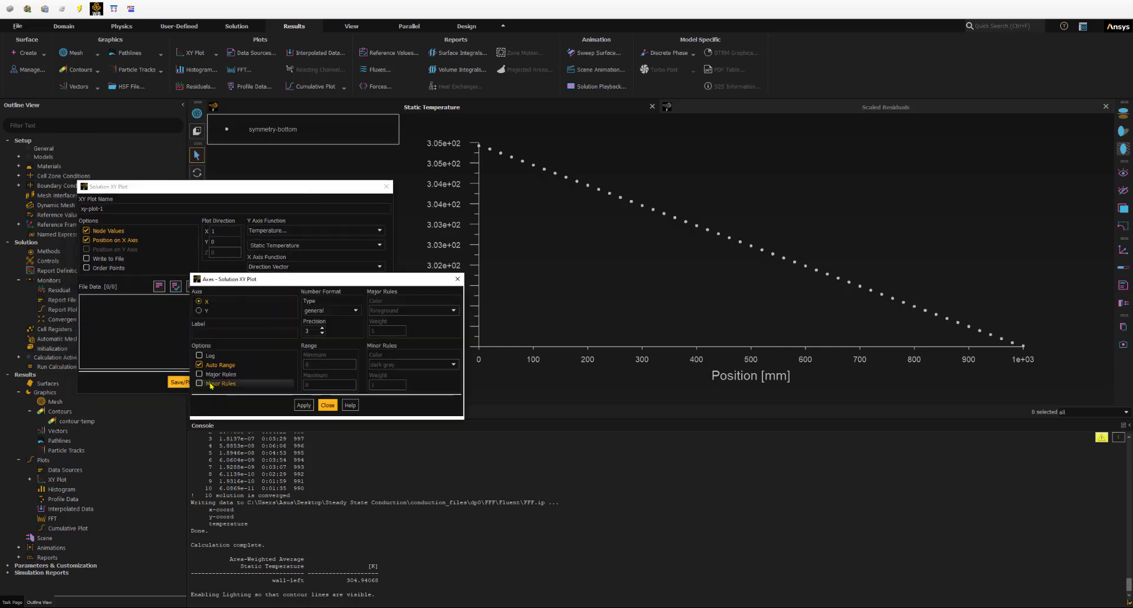
left_click_drag(303, 276, 324, 409)
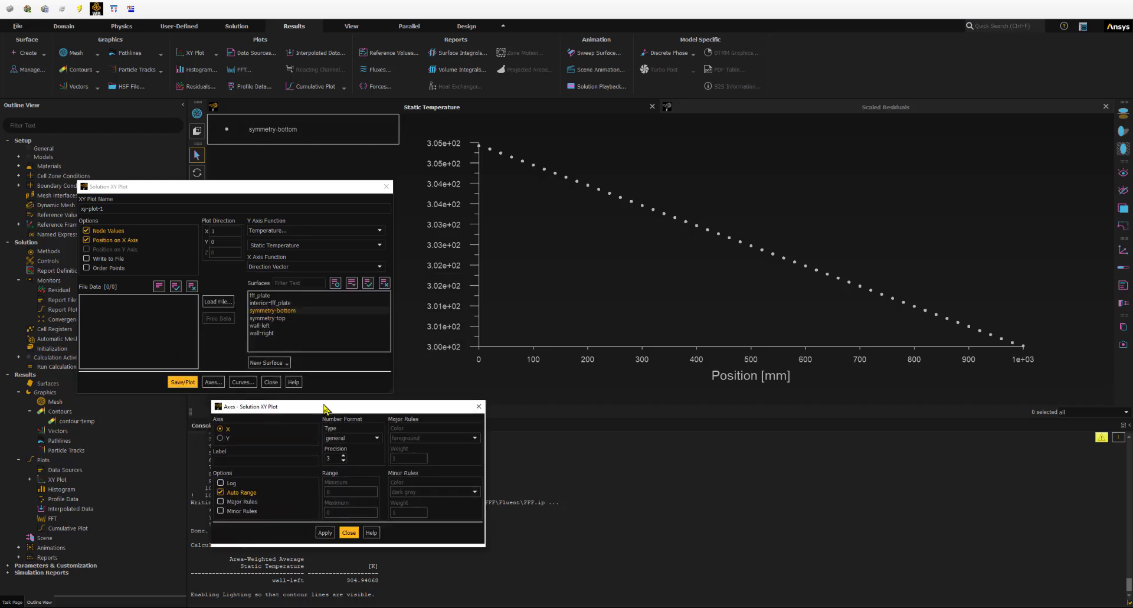
left_click(221, 430)
left_click(220, 438)
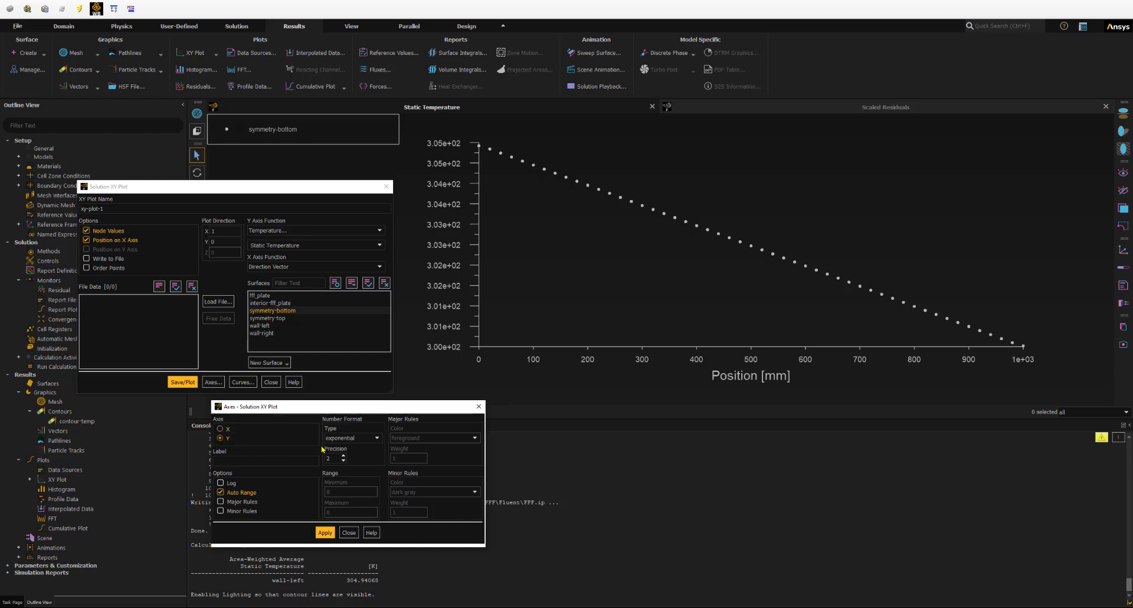
left_click(351, 440)
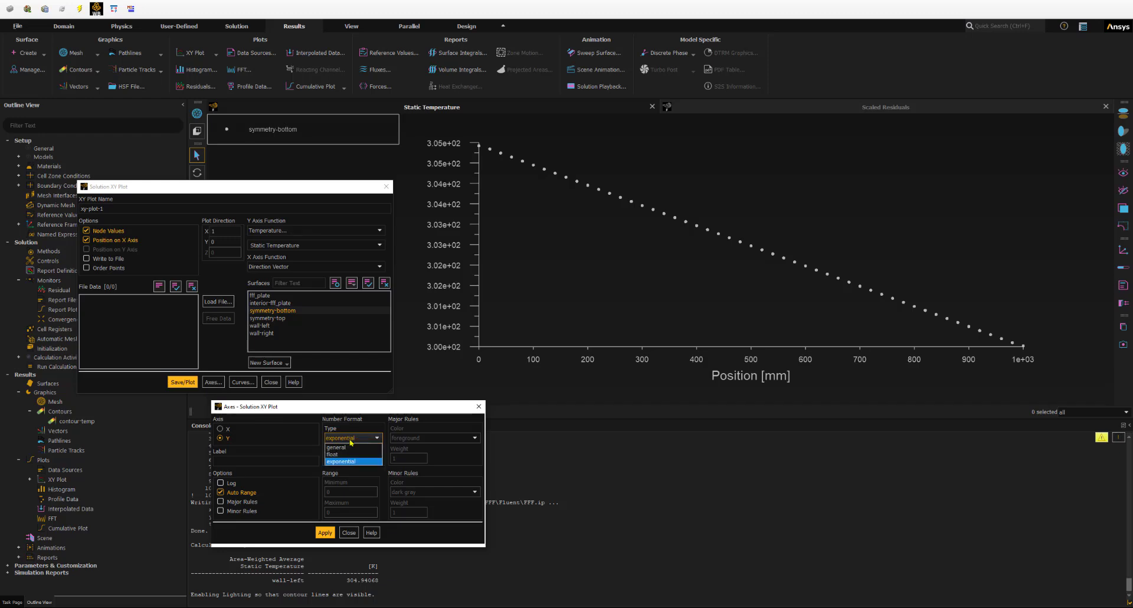
left_click(348, 459)
left_click_drag(335, 459, 322, 459)
type("4")
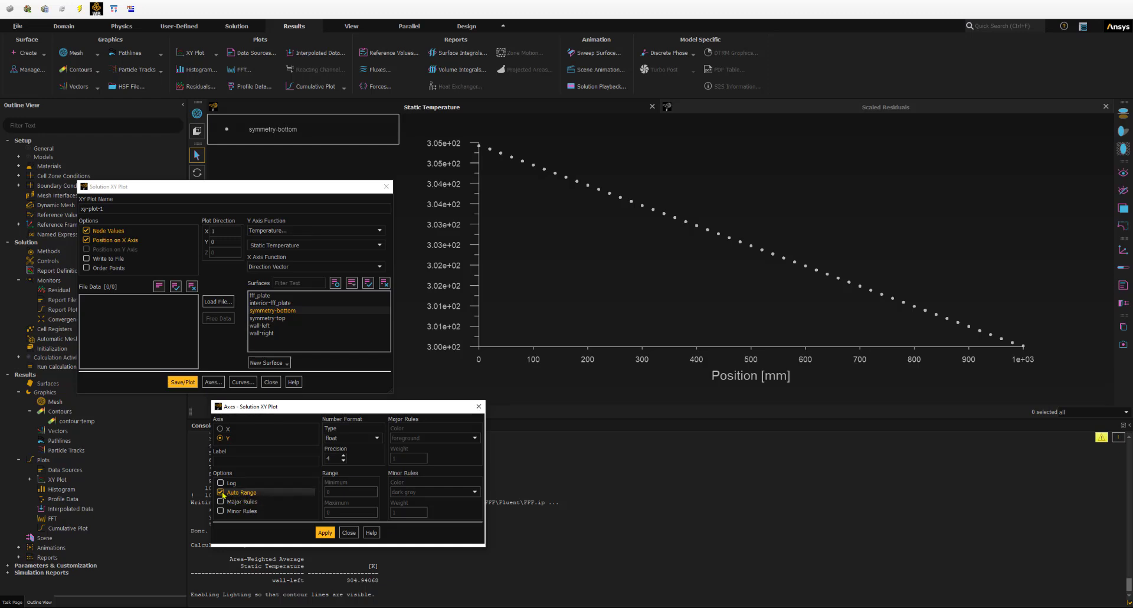
left_click(324, 533)
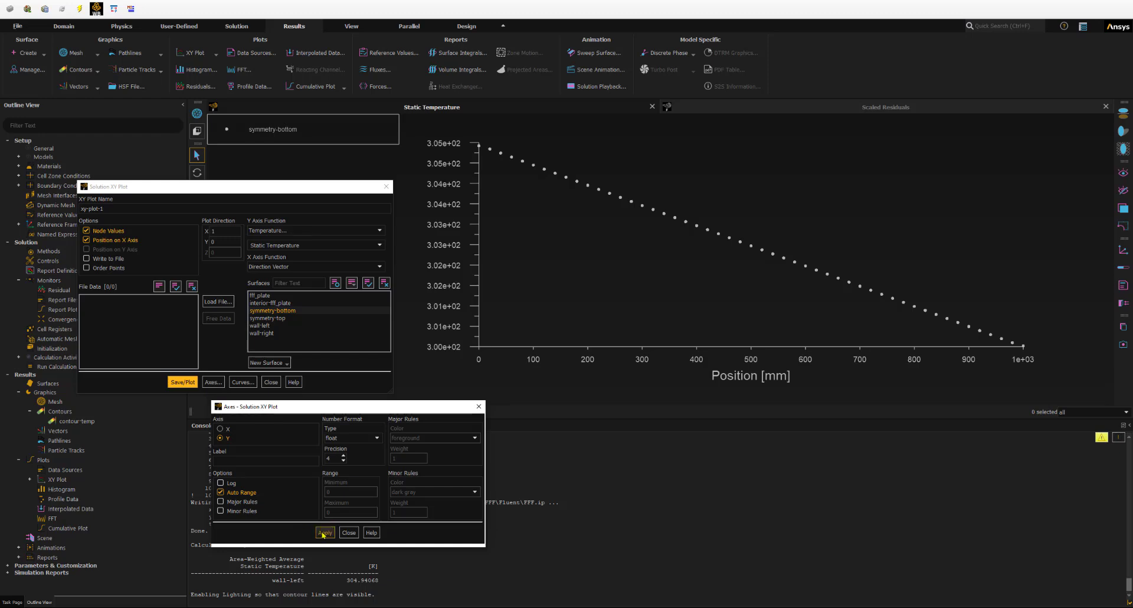
left_click(323, 532)
left_click(352, 536)
left_click(183, 382)
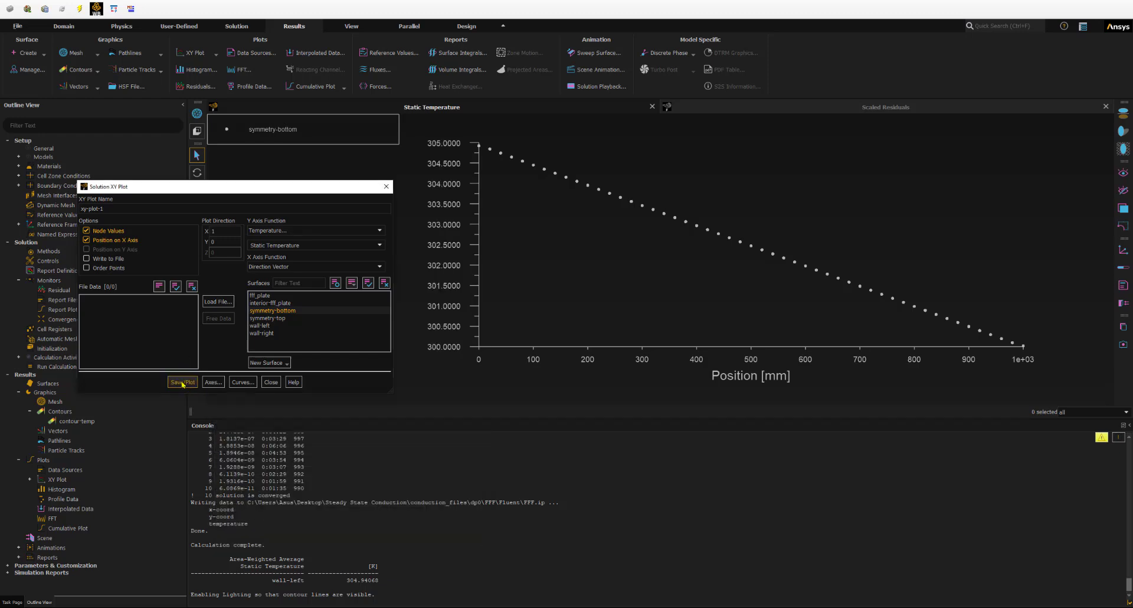
key("ctrl")
left_click(220, 239)
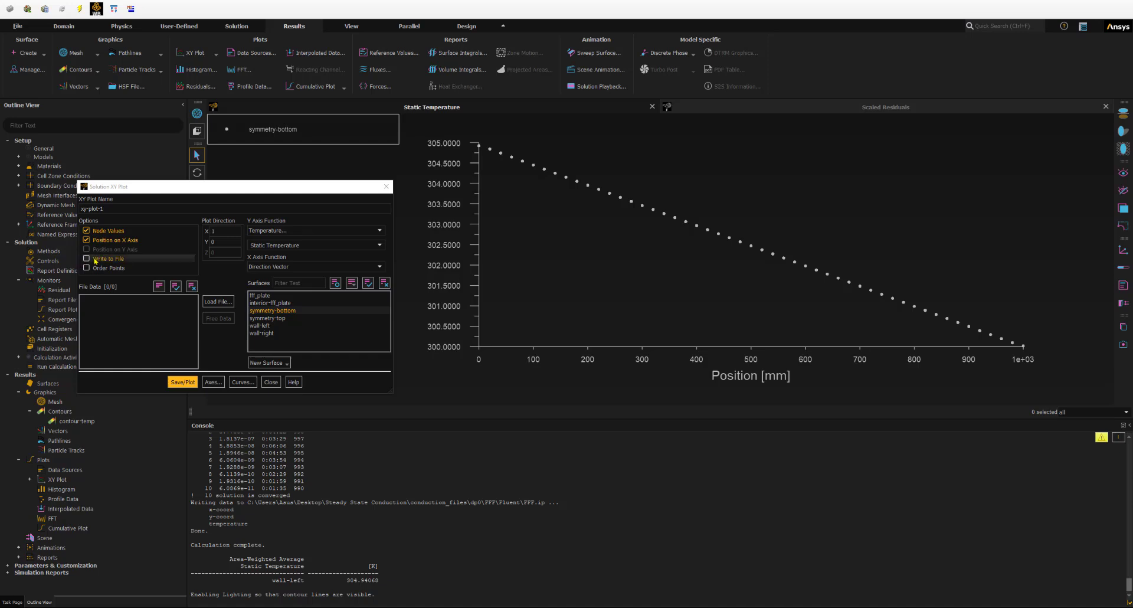
key("ctrl")
Step: Enable Write to File for xy-plot-1 and write the symmetry-bottom temperature data to a file named "temp-xy plot"
left_click(86, 259)
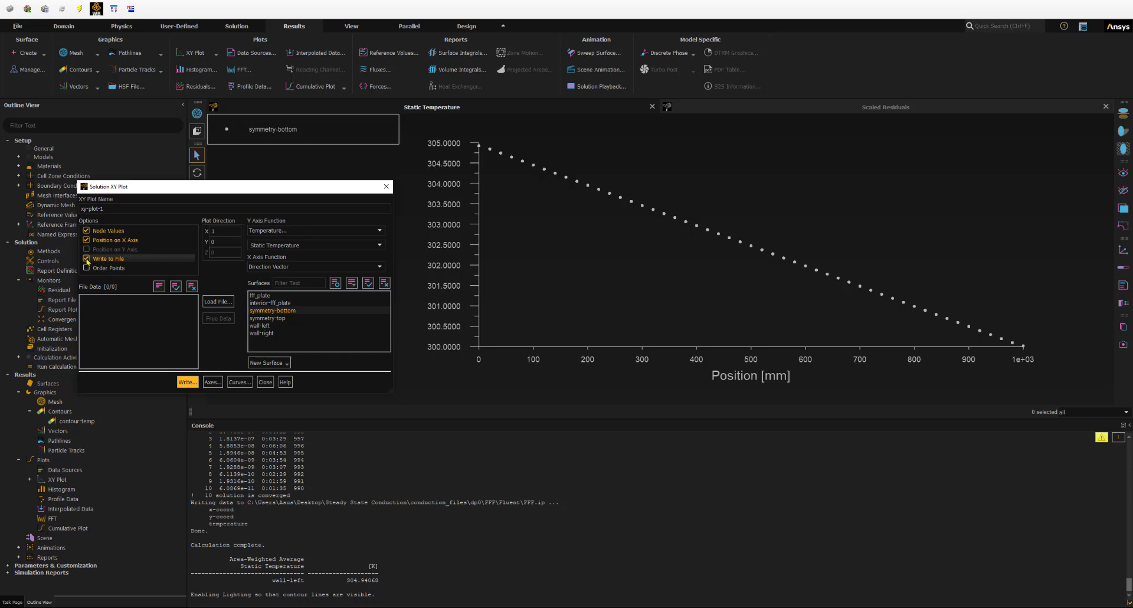
left_click(86, 259)
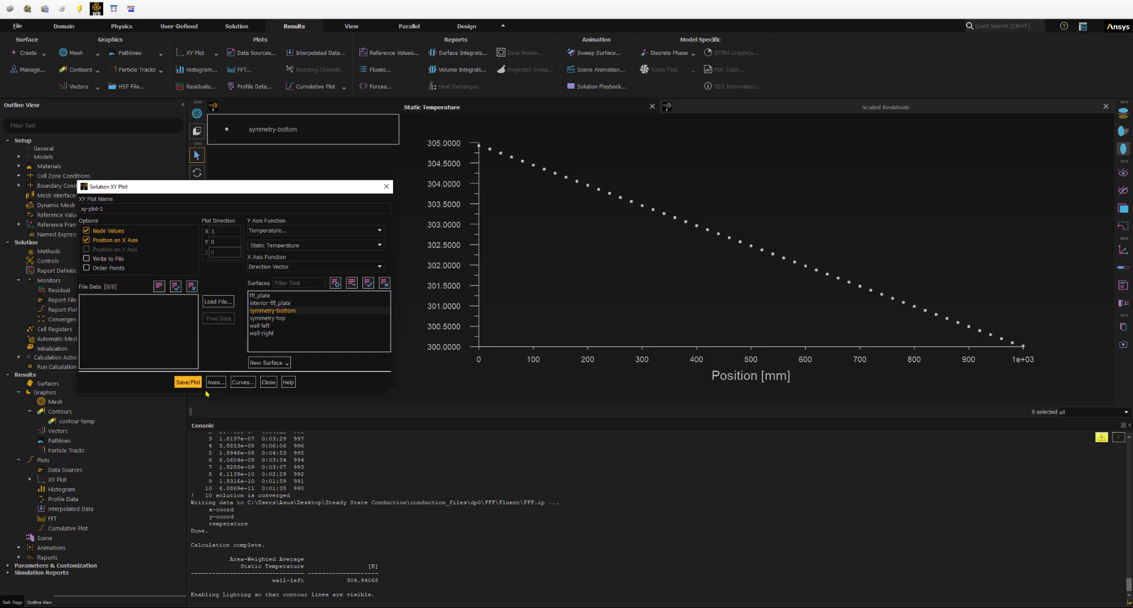
left_click(87, 260)
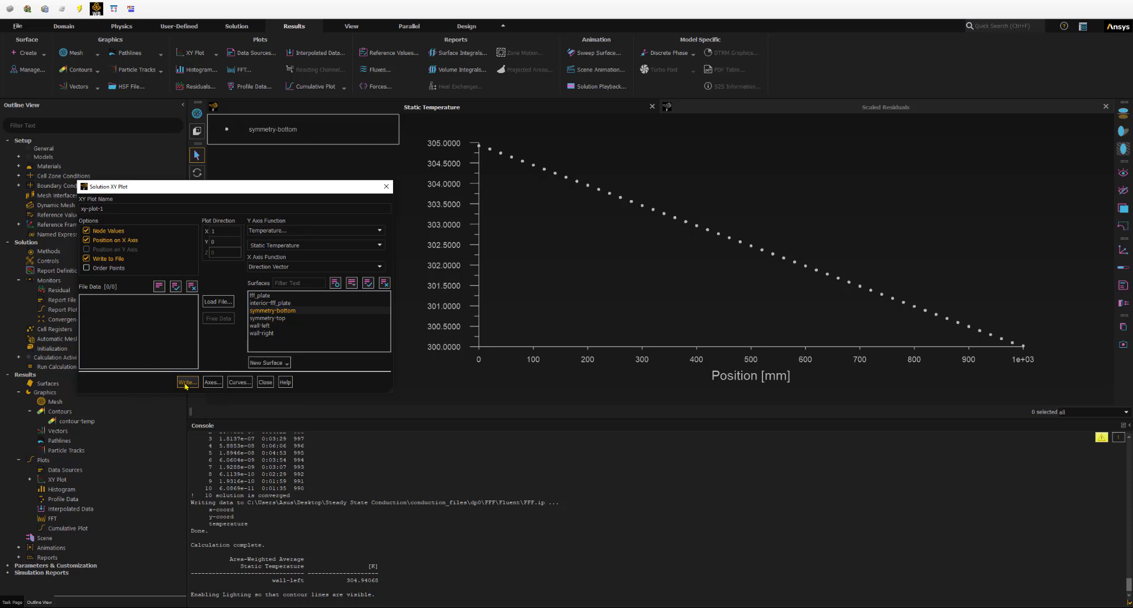
left_click(186, 384)
left_click(184, 384)
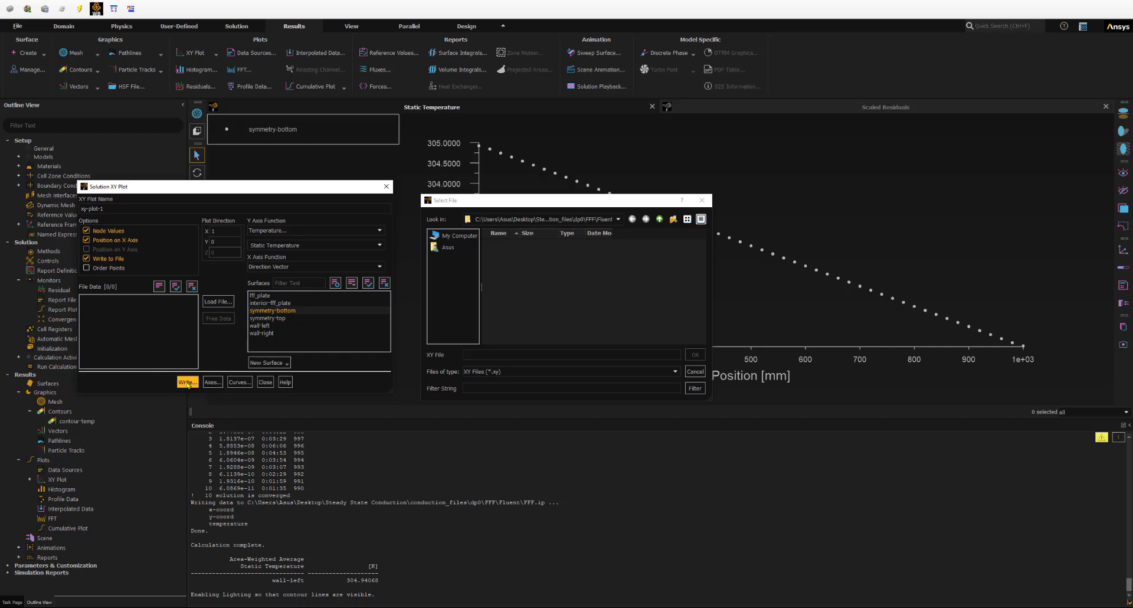
left_click(501, 354)
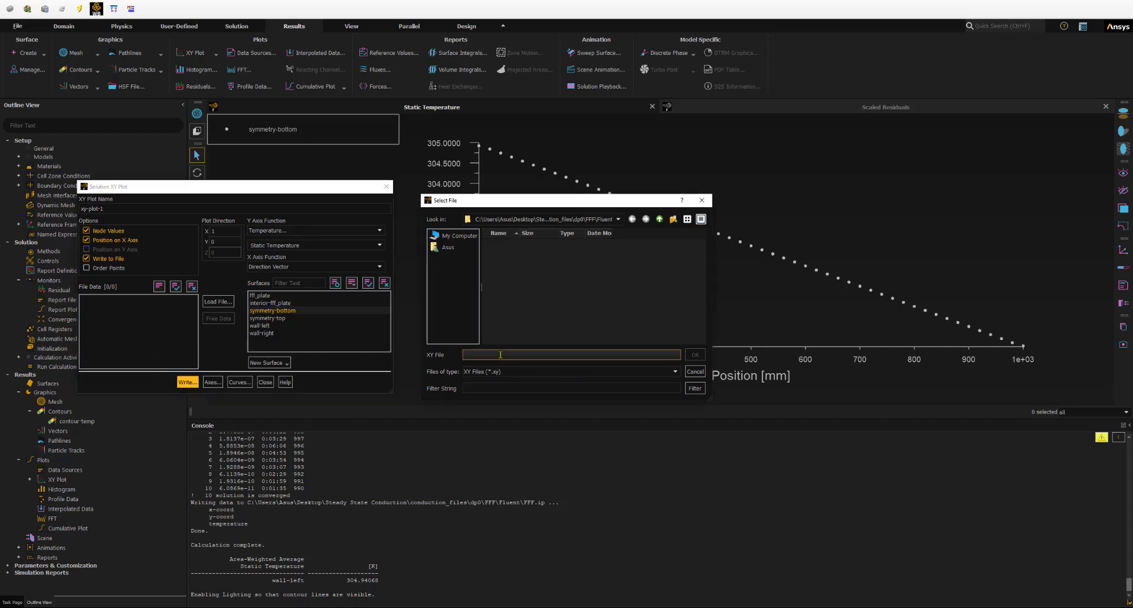
type("temp-xy plot")
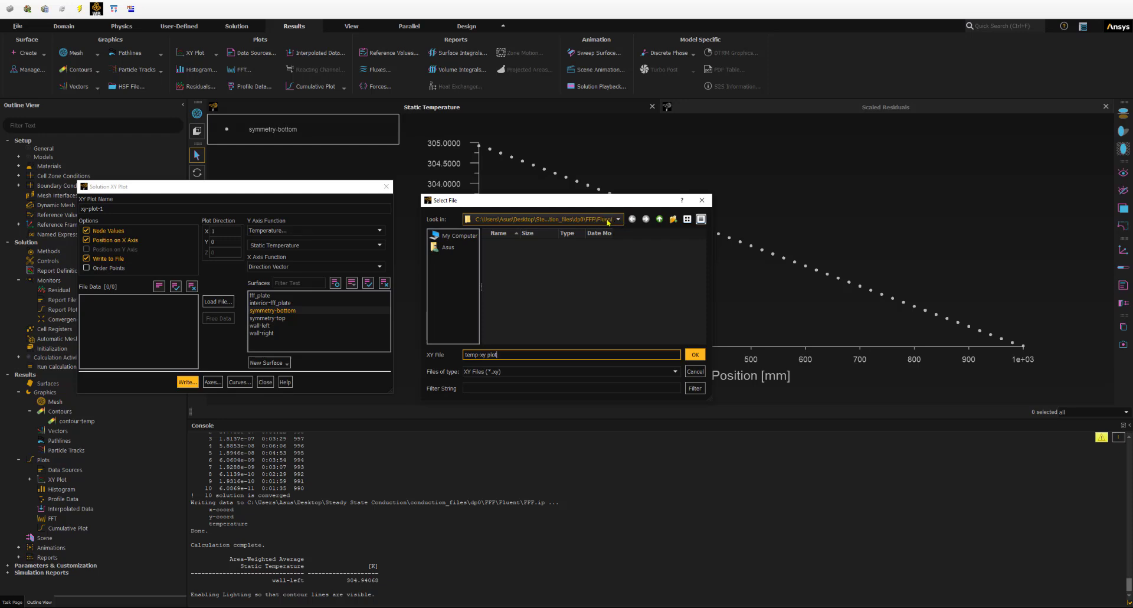
left_click(695, 355)
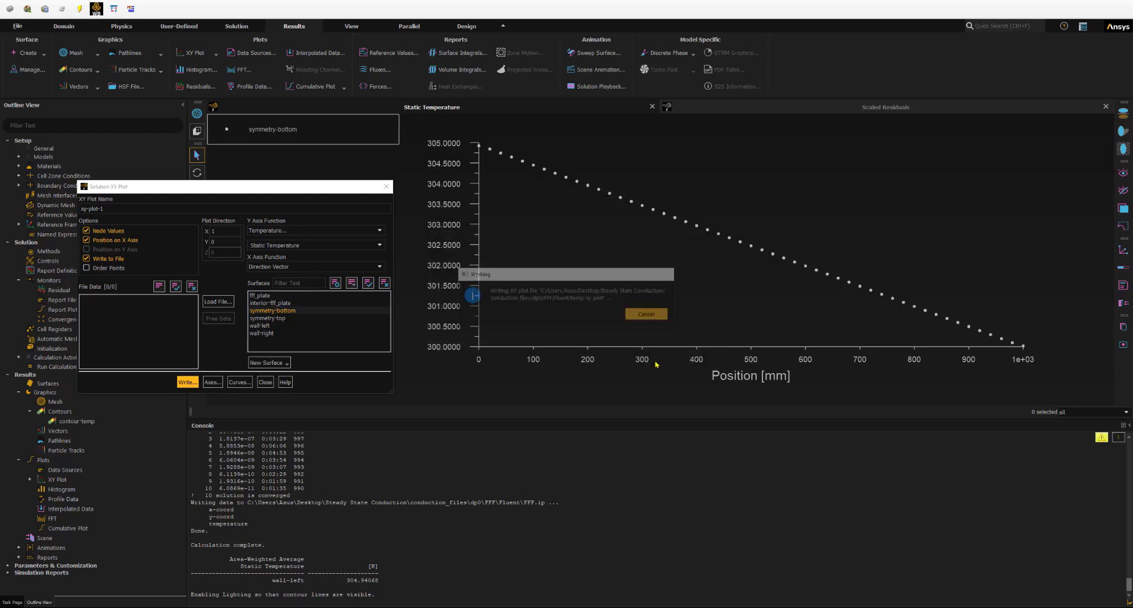
Step: Disable Write to File for xy-plot-1 and replot the symmetry-bottom temperature curve
left_click(87, 259)
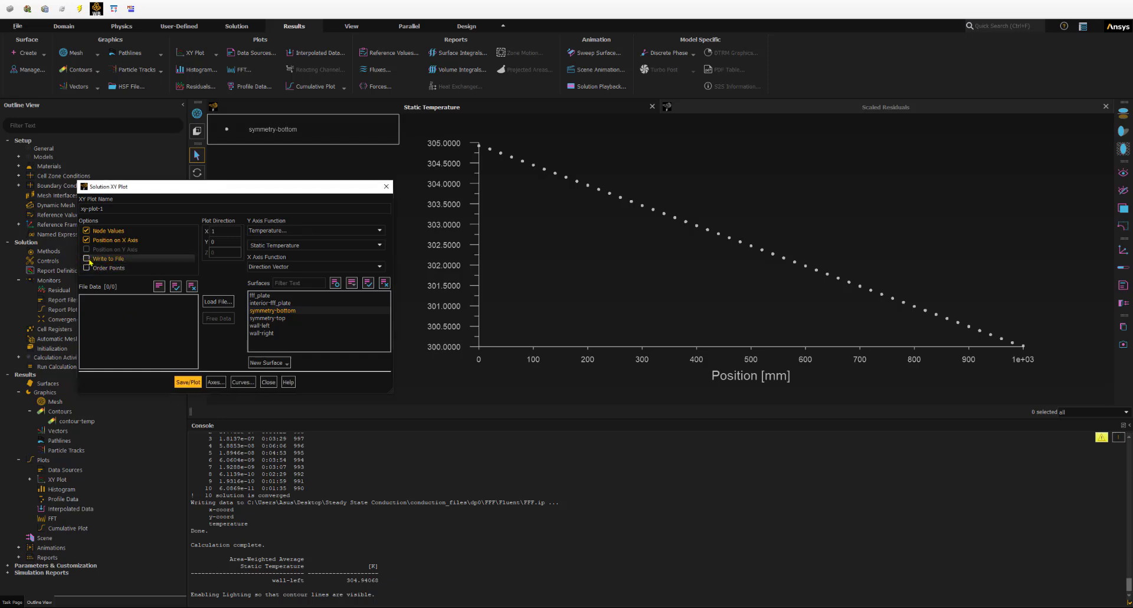
left_click(187, 382)
left_click(243, 382)
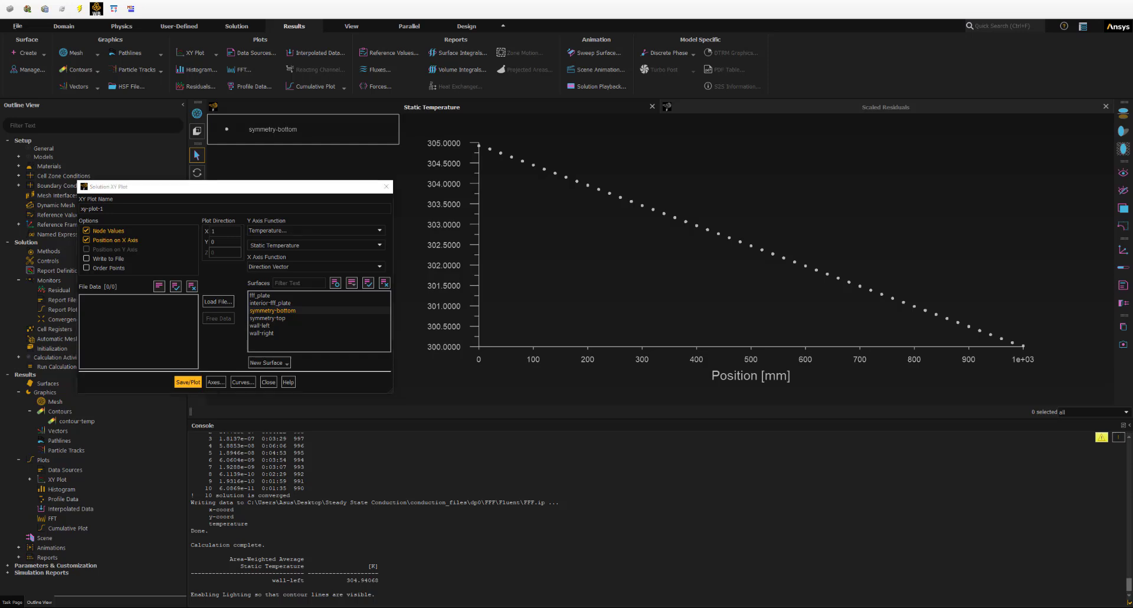
Step: Switch to File Explorer, go to the project's dp0\FFF\Fluent folder, and view the exported "temp-xy plot" file in Notepad++
key("alt+Tab")
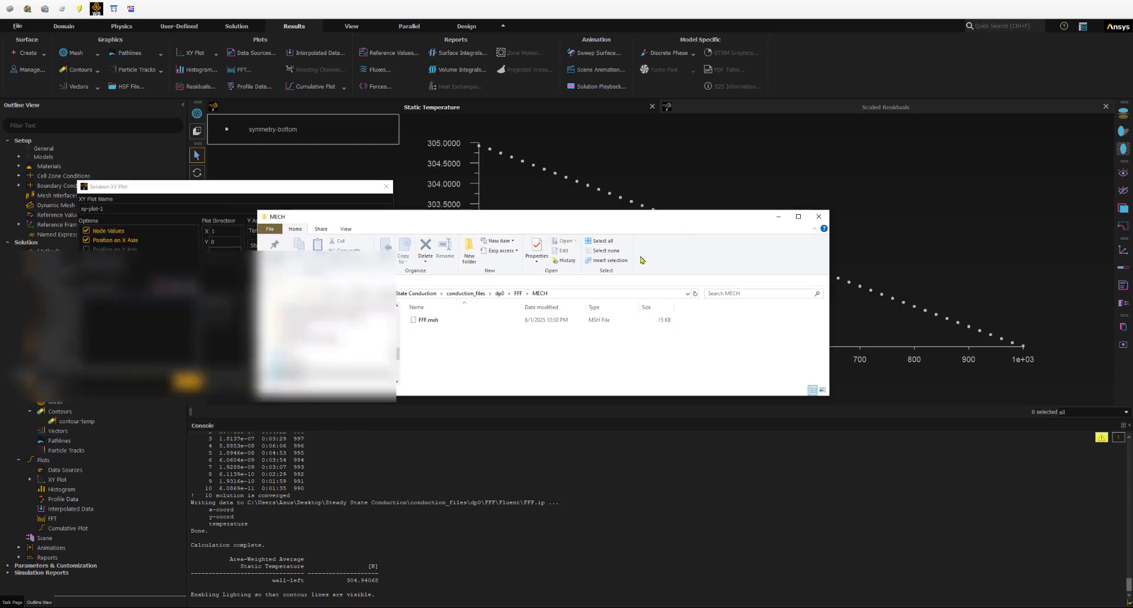
left_click(519, 294)
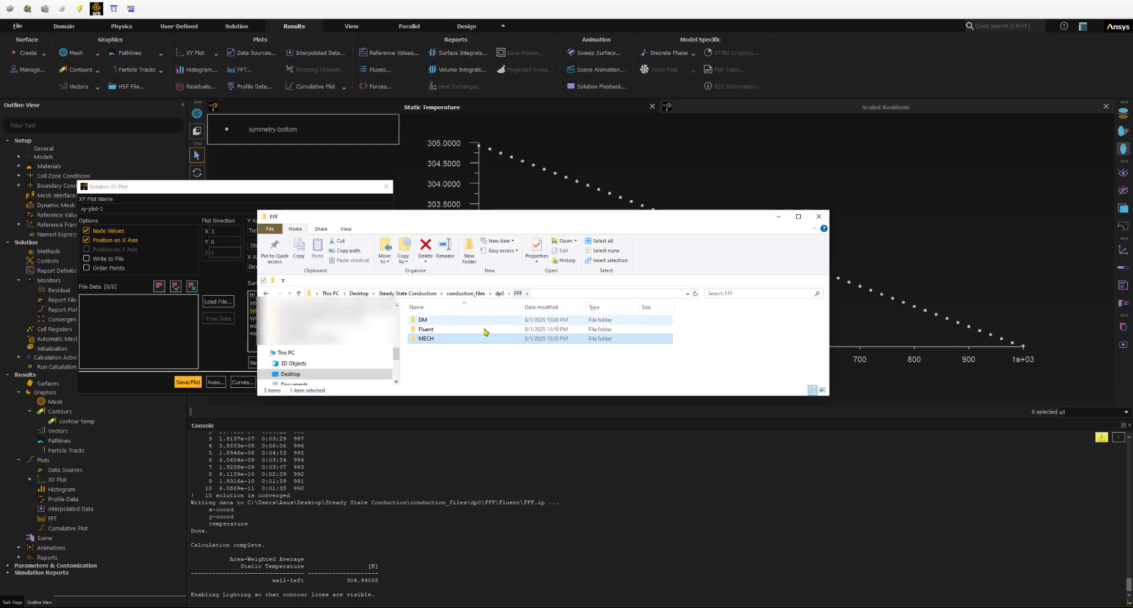
left_click(427, 329)
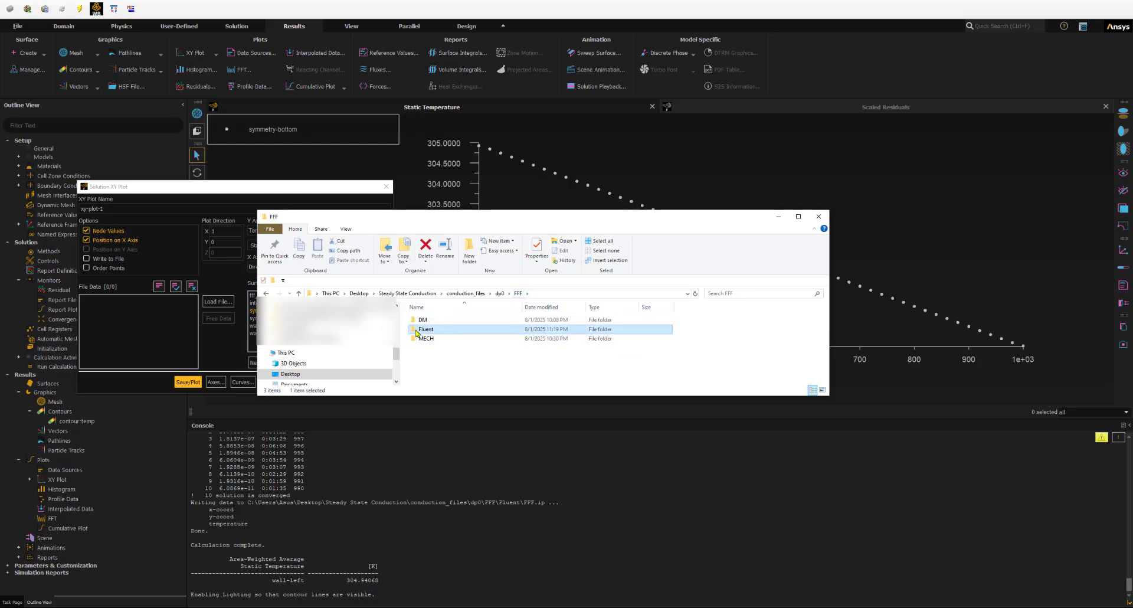
double_click(421, 330)
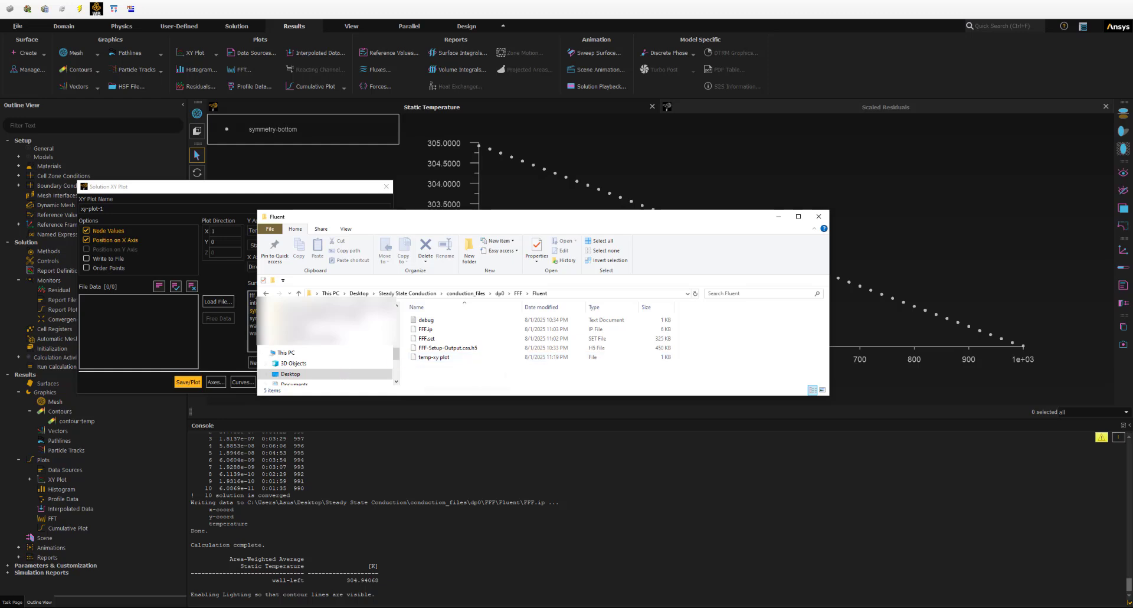
right_click(422, 357)
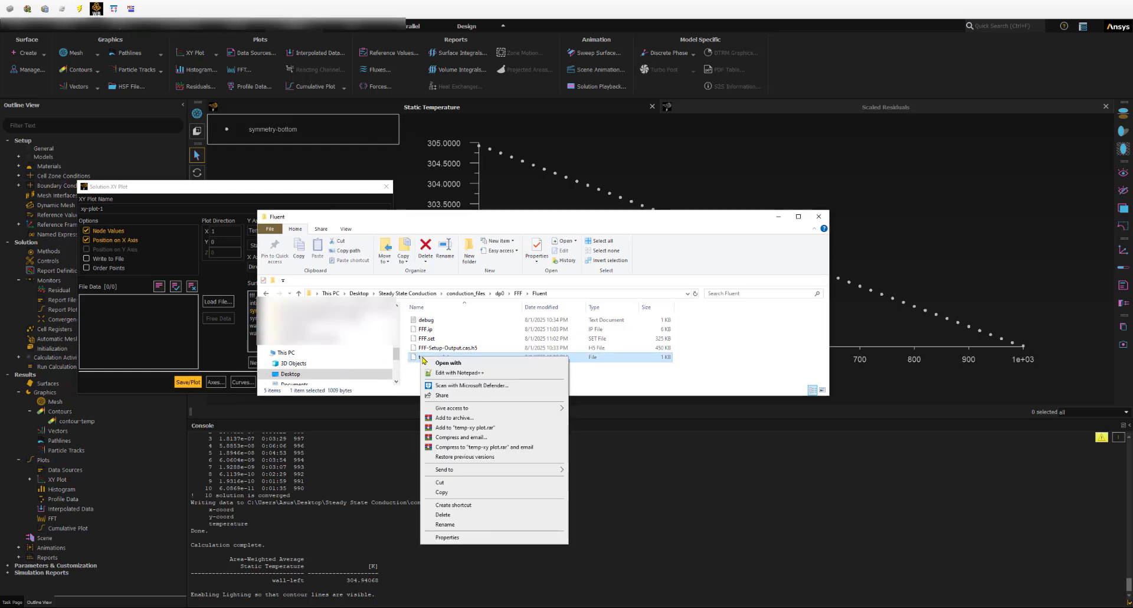
left_click(440, 373)
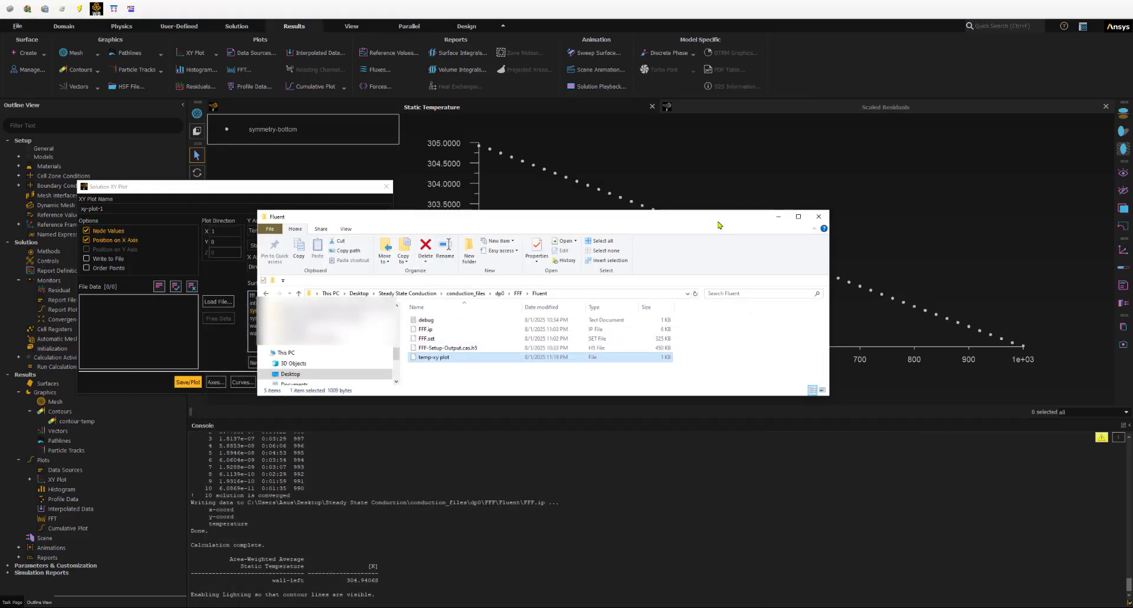
left_click_drag(718, 225, 38, 296)
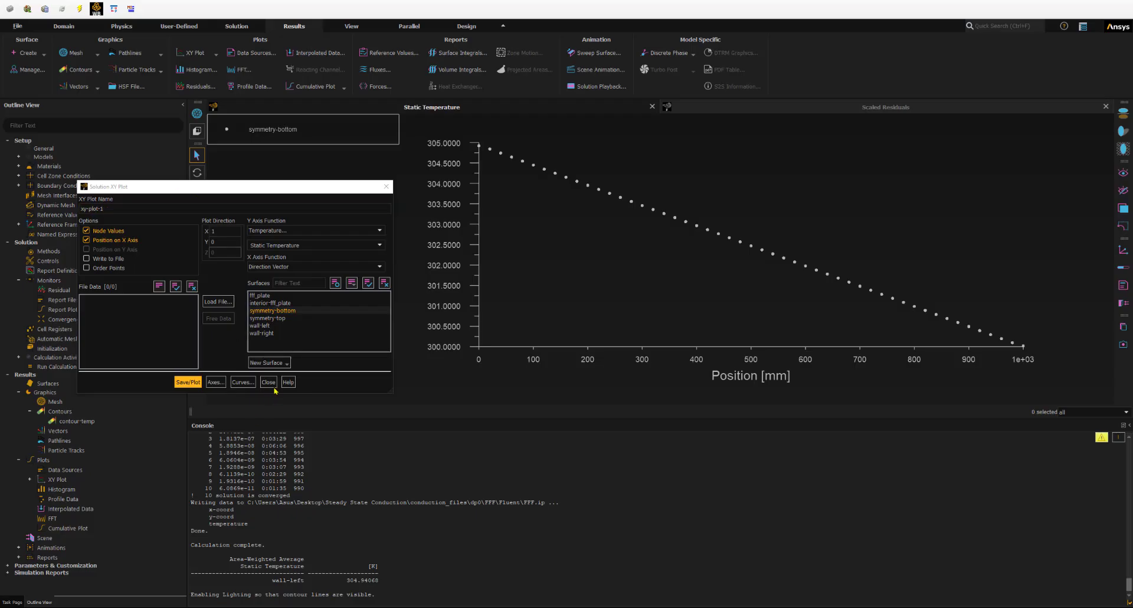
Step: Close the XY plot settings and exit Fluent, using the settings changes for current and future calculations
left_click(269, 382)
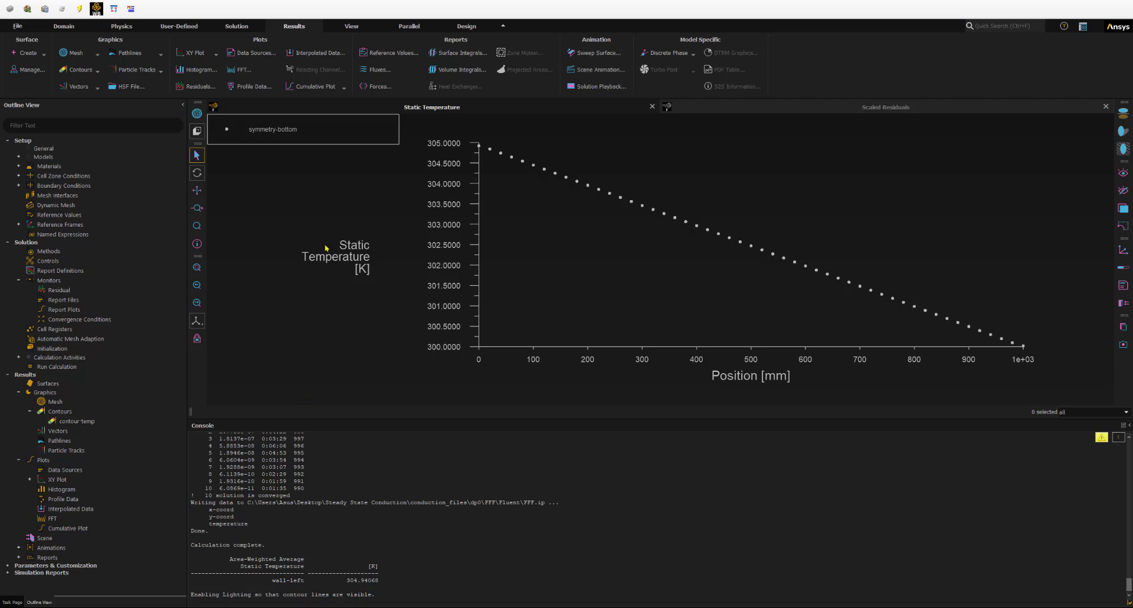
left_click(18, 26)
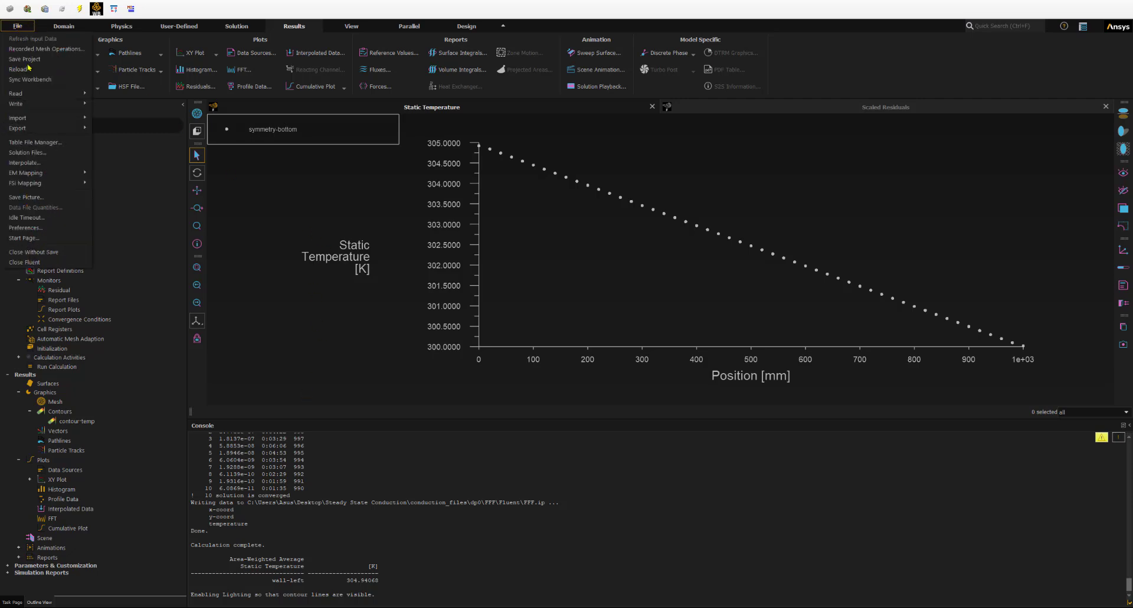
left_click(24, 262)
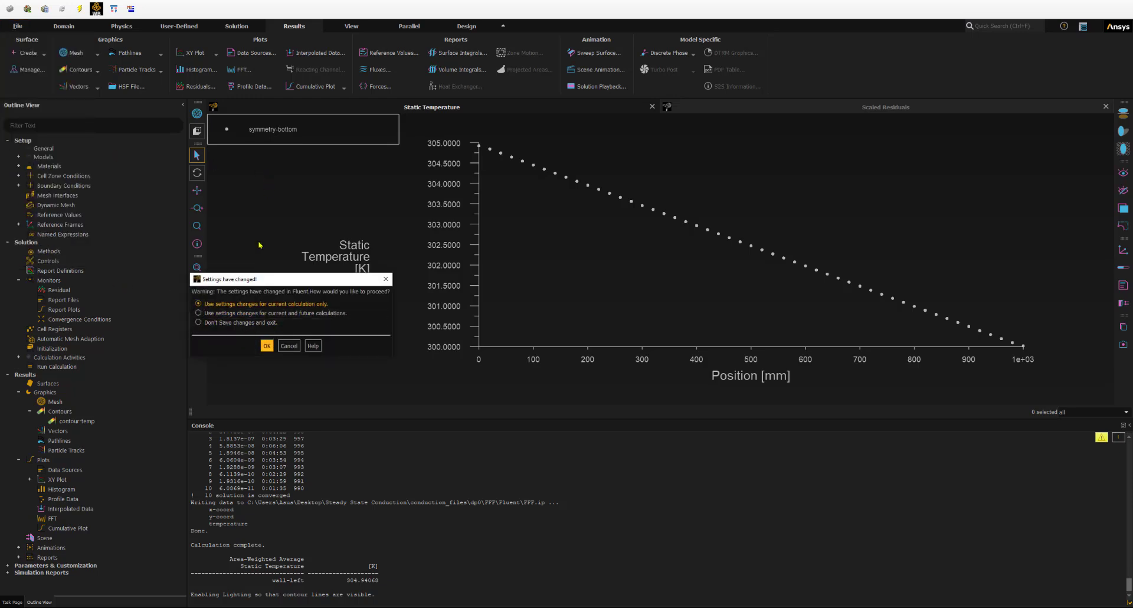
left_click(199, 312)
left_click(266, 346)
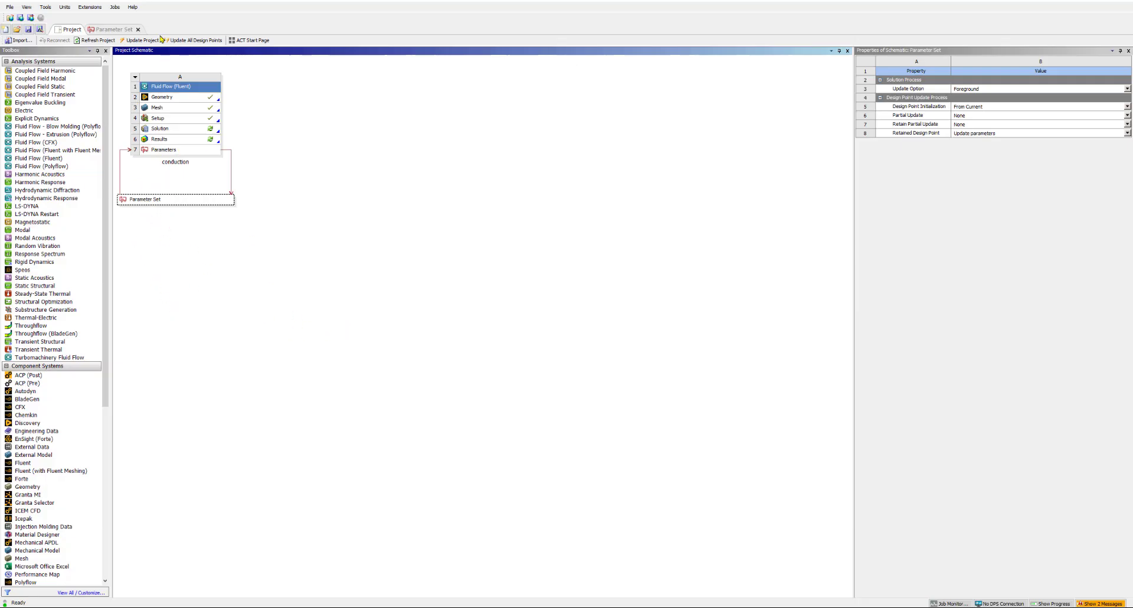
Step: Update the Solution cell of the conduction system in the Workbench project schematic
left_click(111, 29)
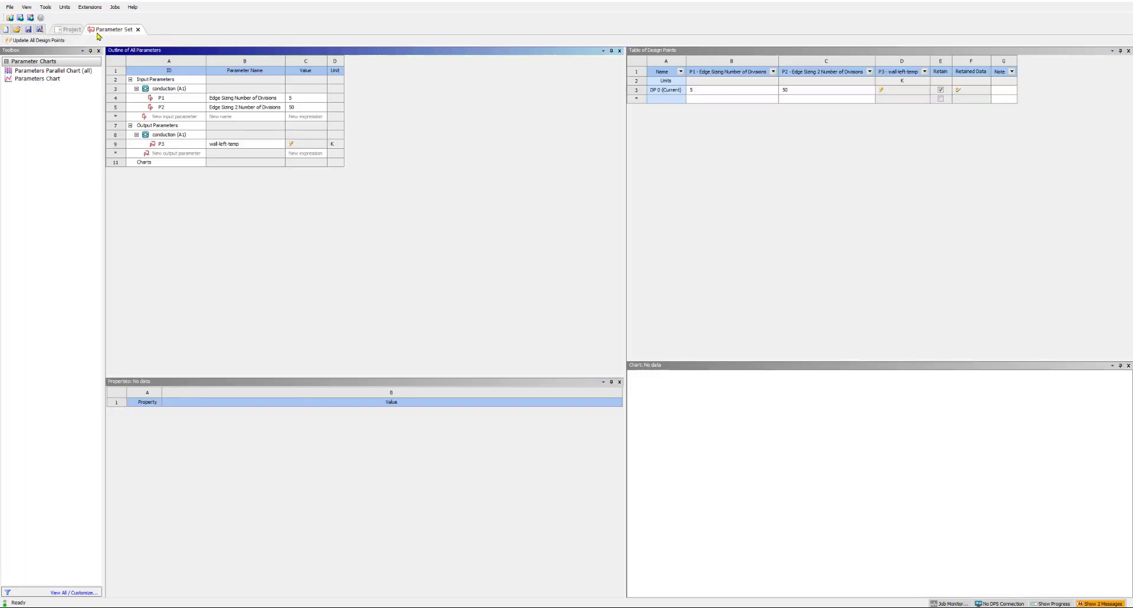
left_click(71, 29)
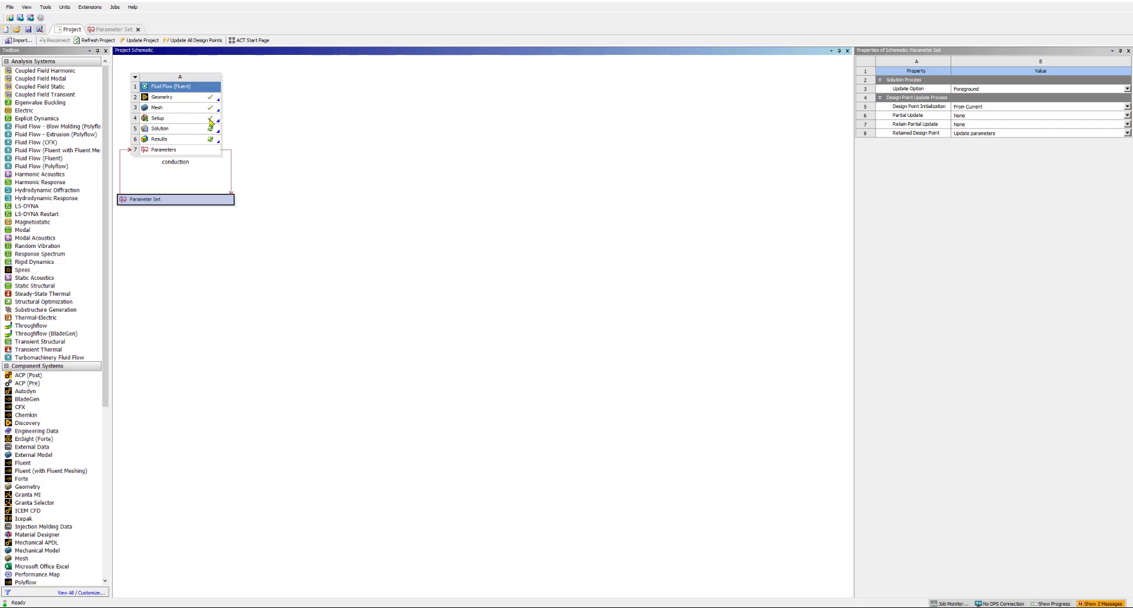
left_click(118, 124)
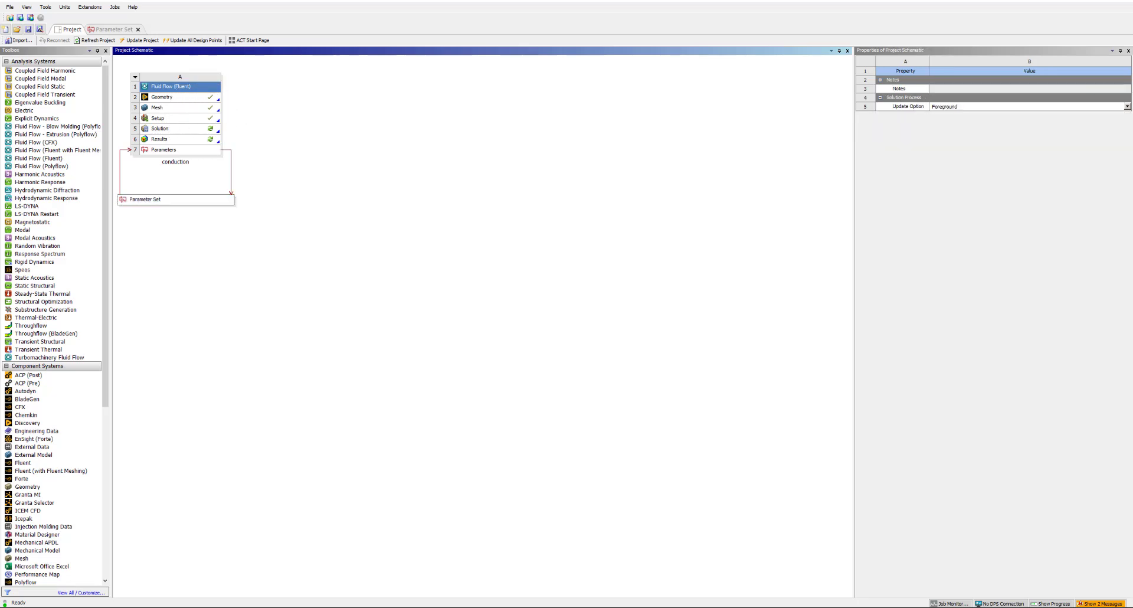
right_click(198, 130)
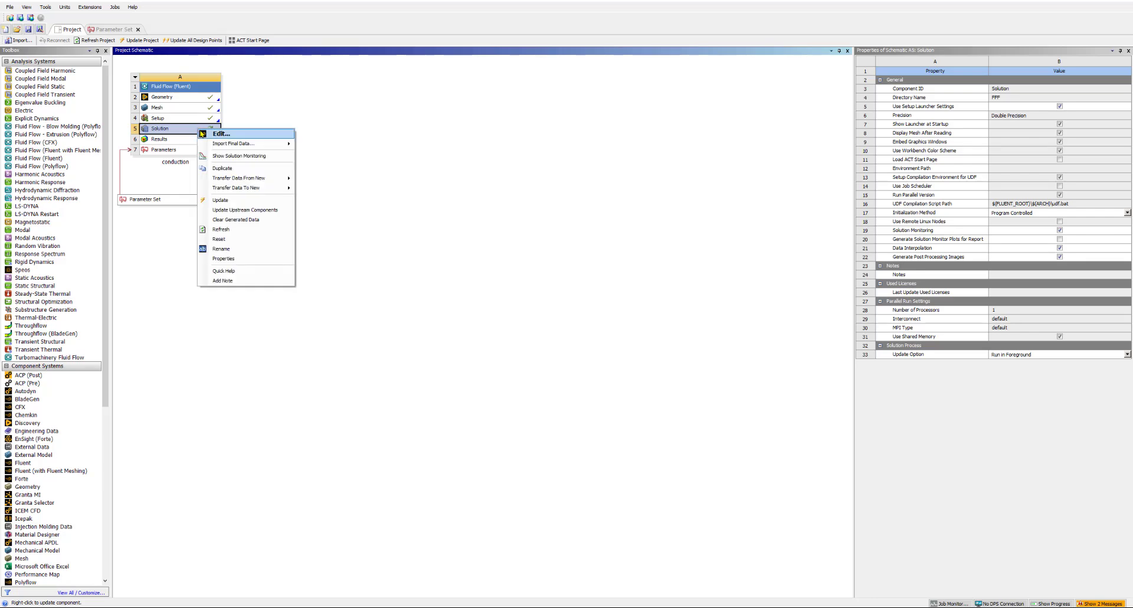
left_click(219, 201)
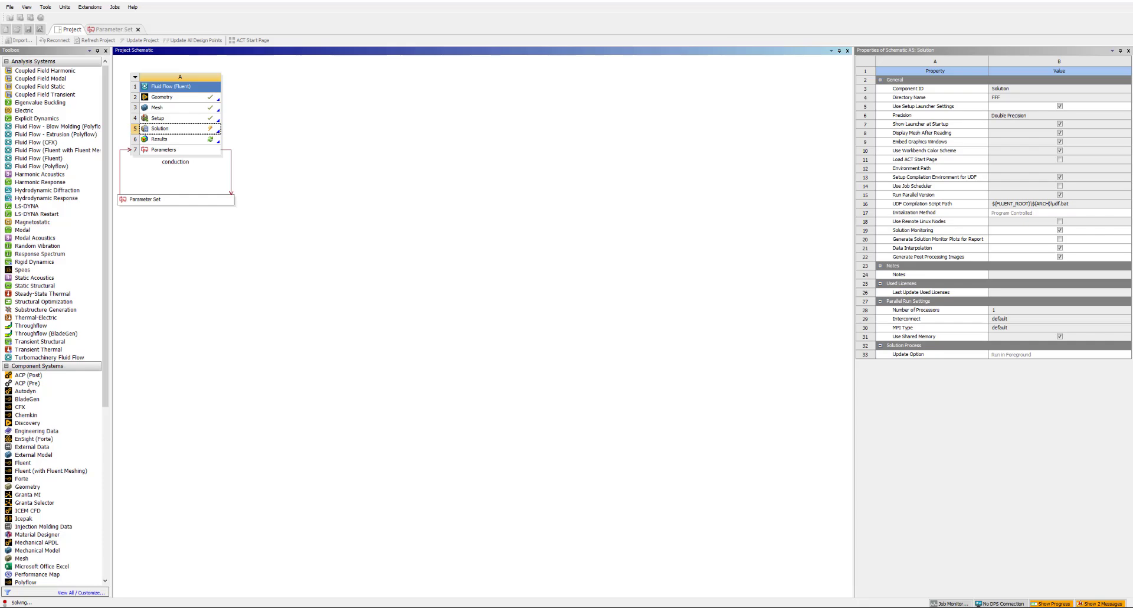
Step: Check the wall-left-temp output in the Parameter Set against the plate's wall labels in the conduction description image
left_click(103, 28)
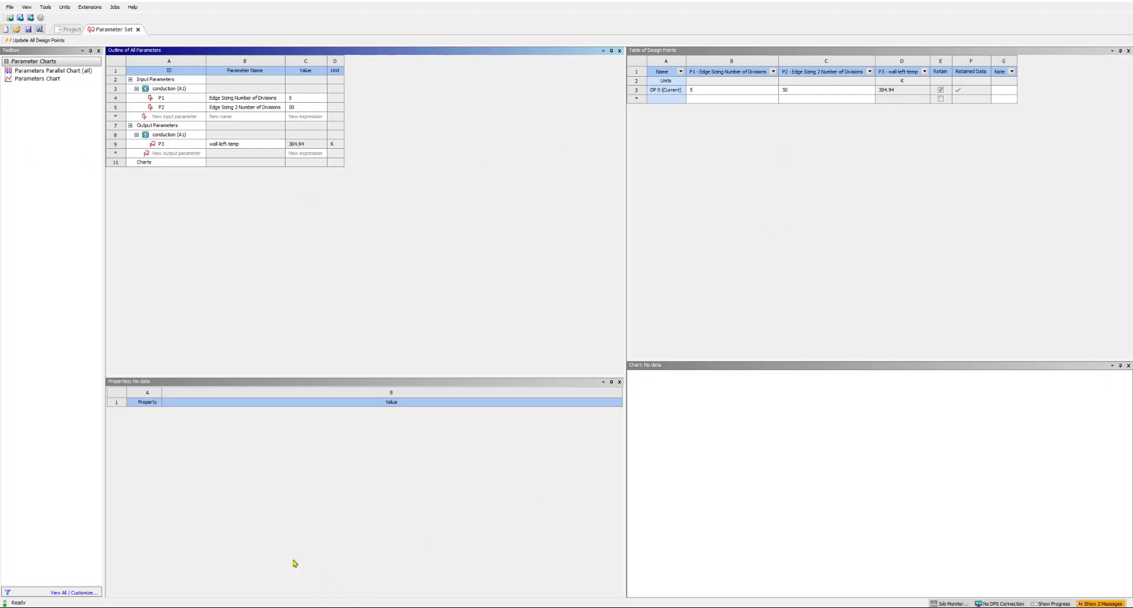
key("alt+Tab")
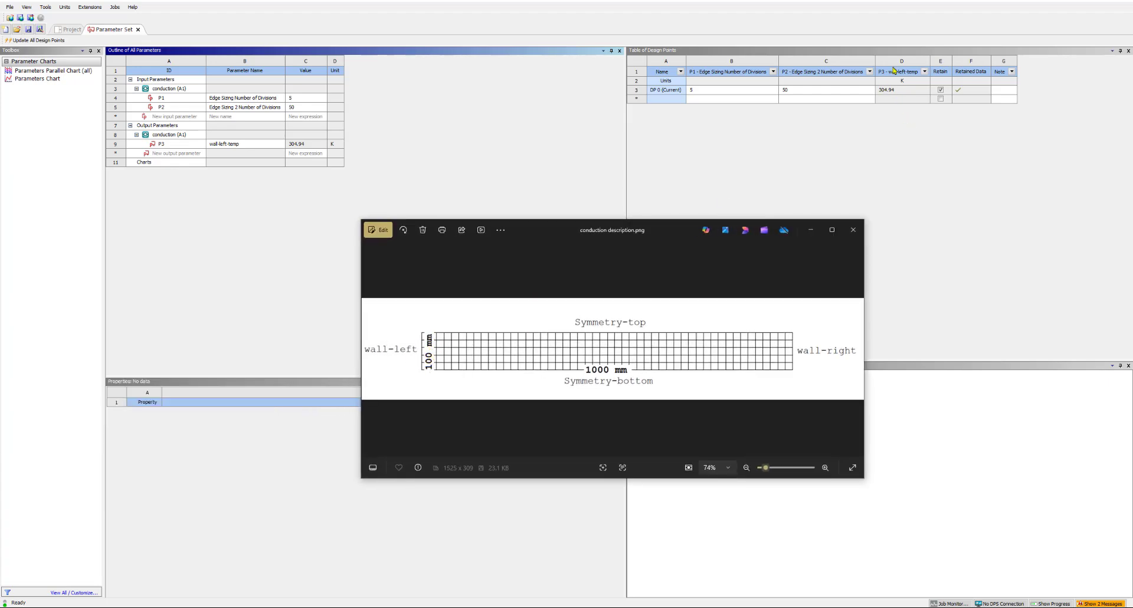
left_click(811, 229)
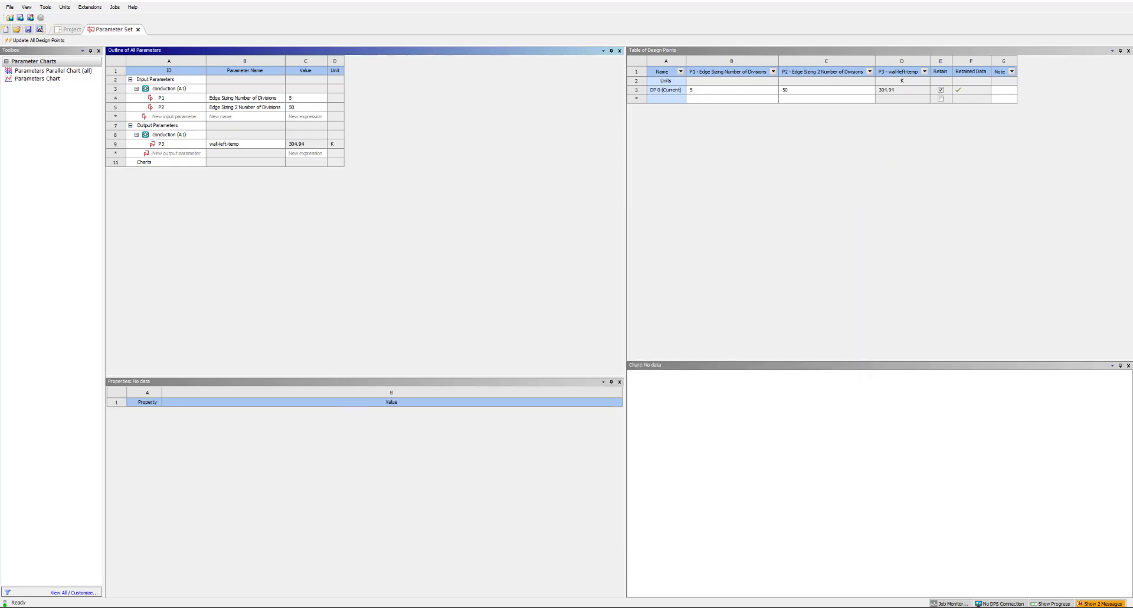
Step: Add a design point with 4 divisions for Edge Sizing and 40 divisions for Edge Sizing 2
left_click(706, 94)
left_click(694, 99)
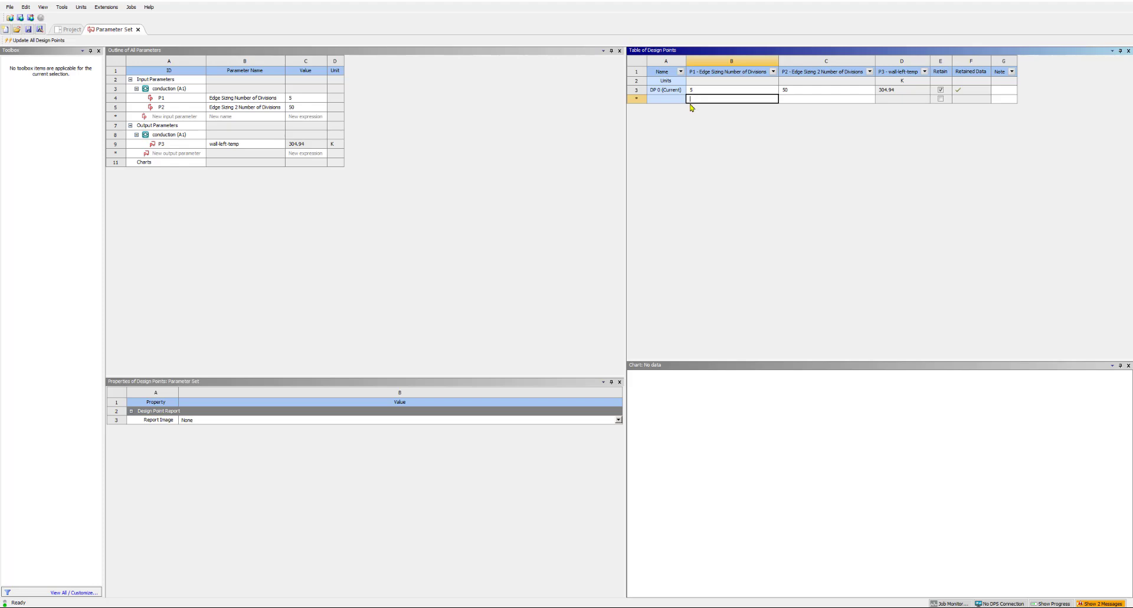
type("4")
left_click(795, 97)
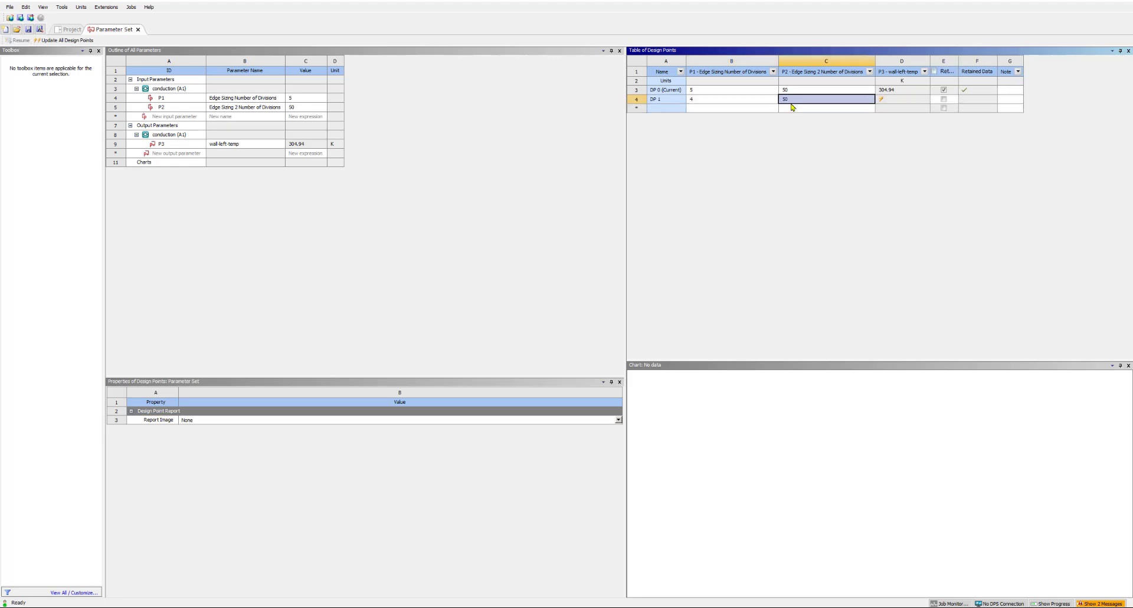
left_click(794, 99)
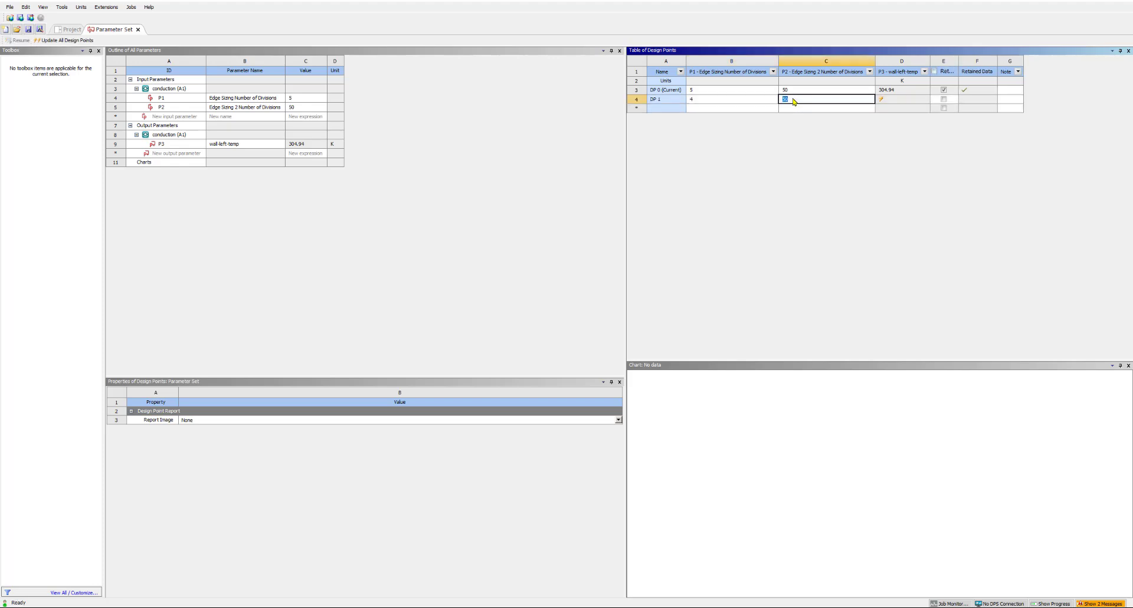
Step: Add another design point with 3 divisions for Edge Sizing and 30 divisions for Edge Sizing 2
left_click(730, 108)
type("3")
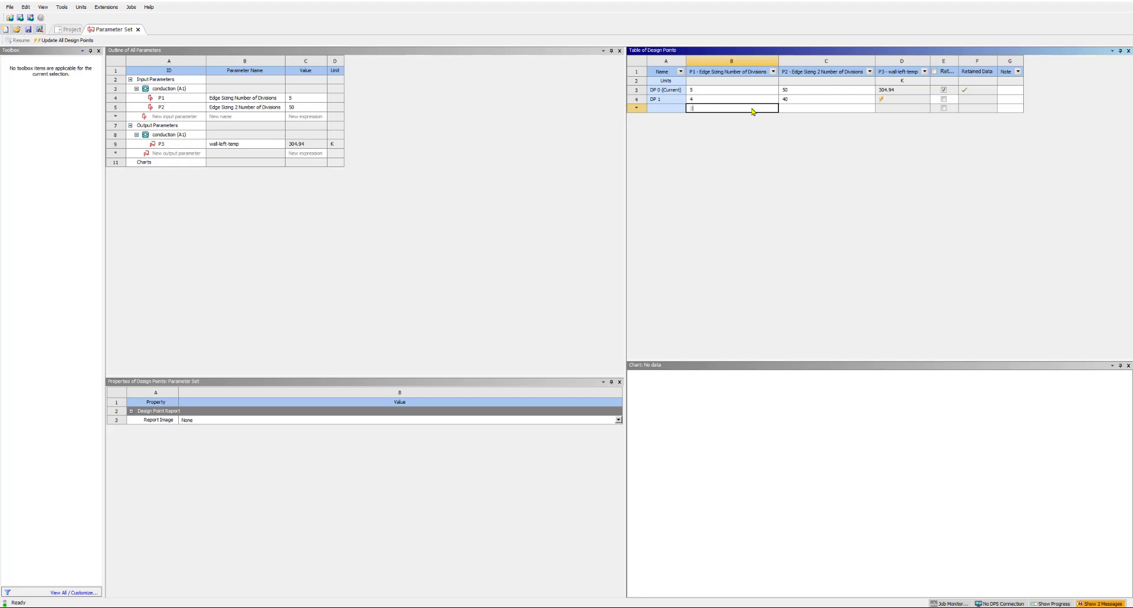
left_click(786, 111)
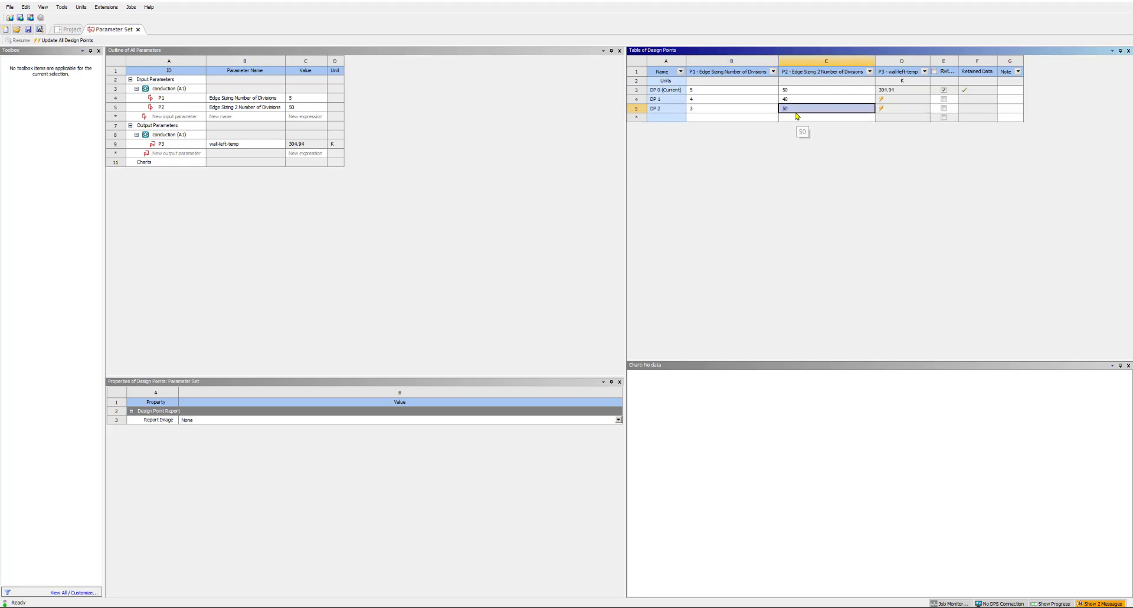
left_click(796, 111)
left_click(790, 108)
left_click(792, 109)
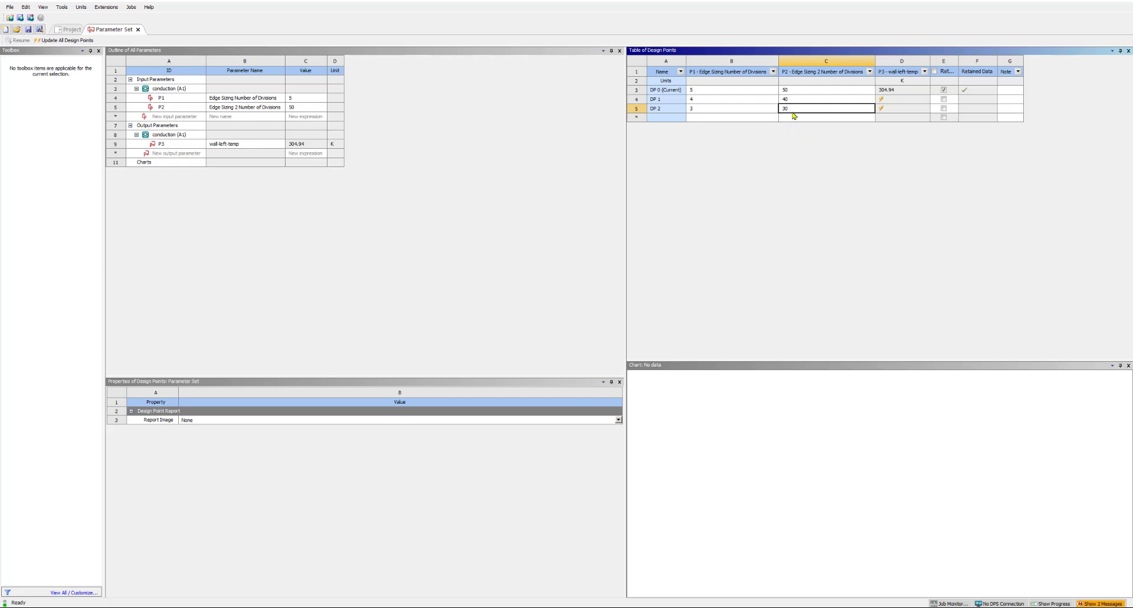
left_click(793, 144)
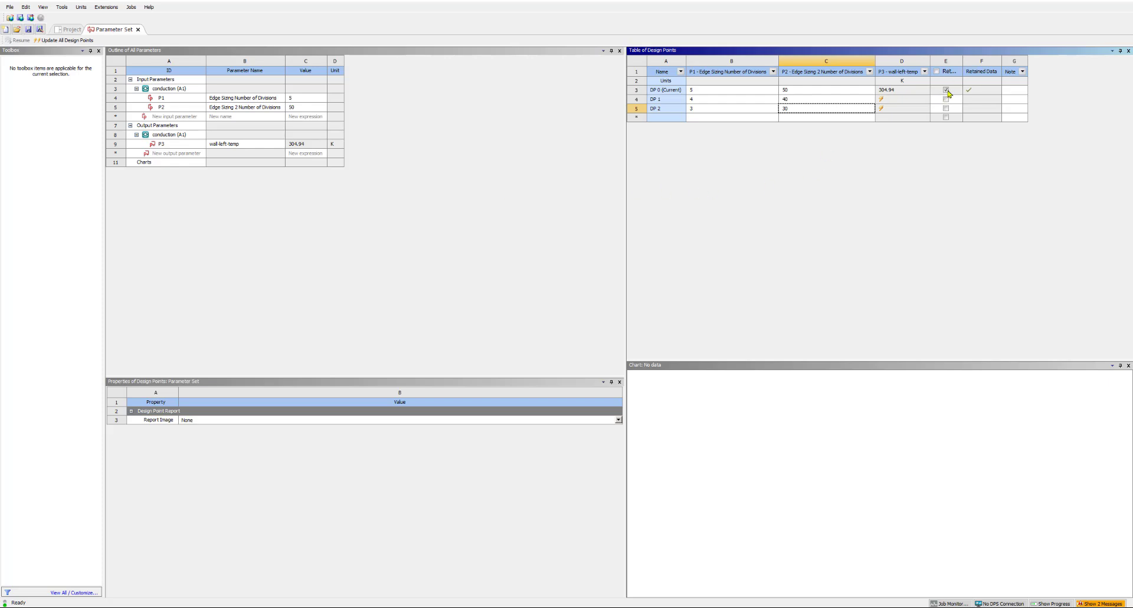
Step: Review the Retain setting of DP 0, DP 1 and DP 2 in the design point table
left_click(945, 92)
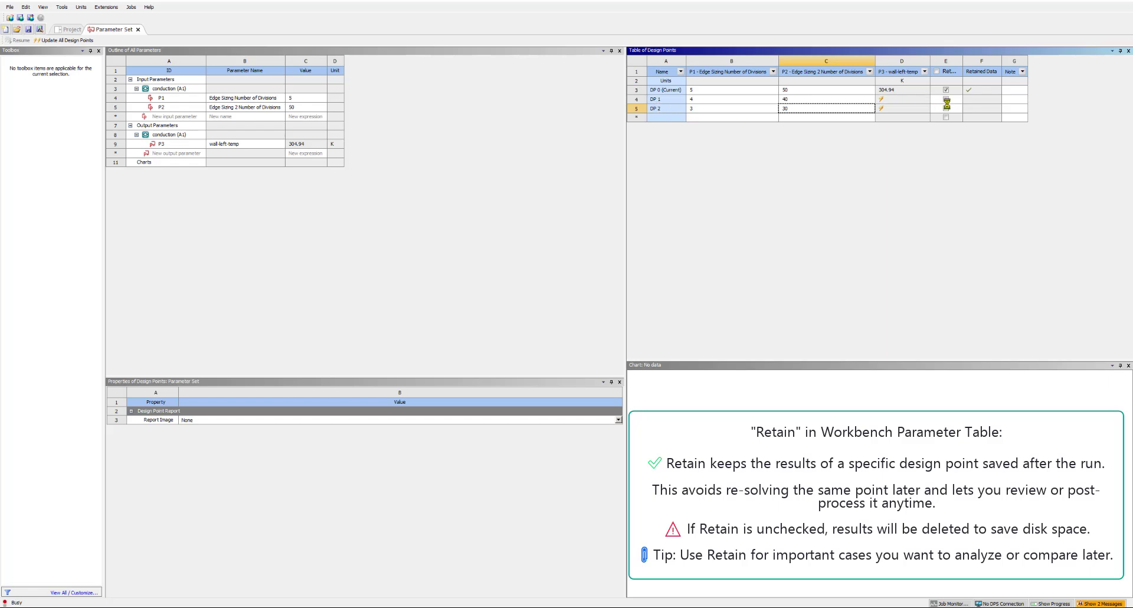
left_click(946, 100)
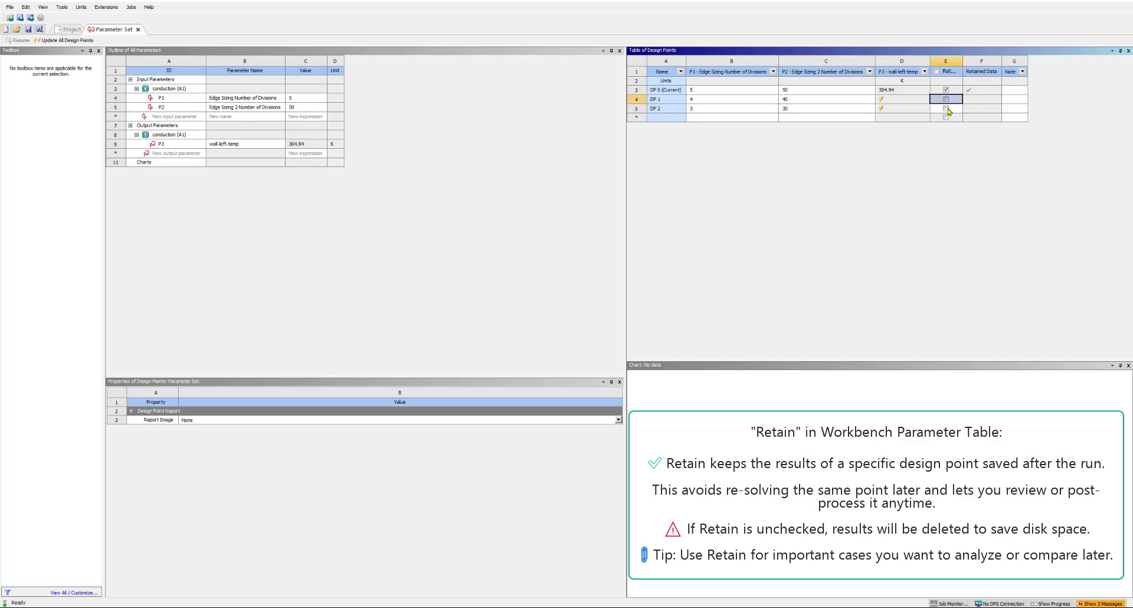
left_click(948, 109)
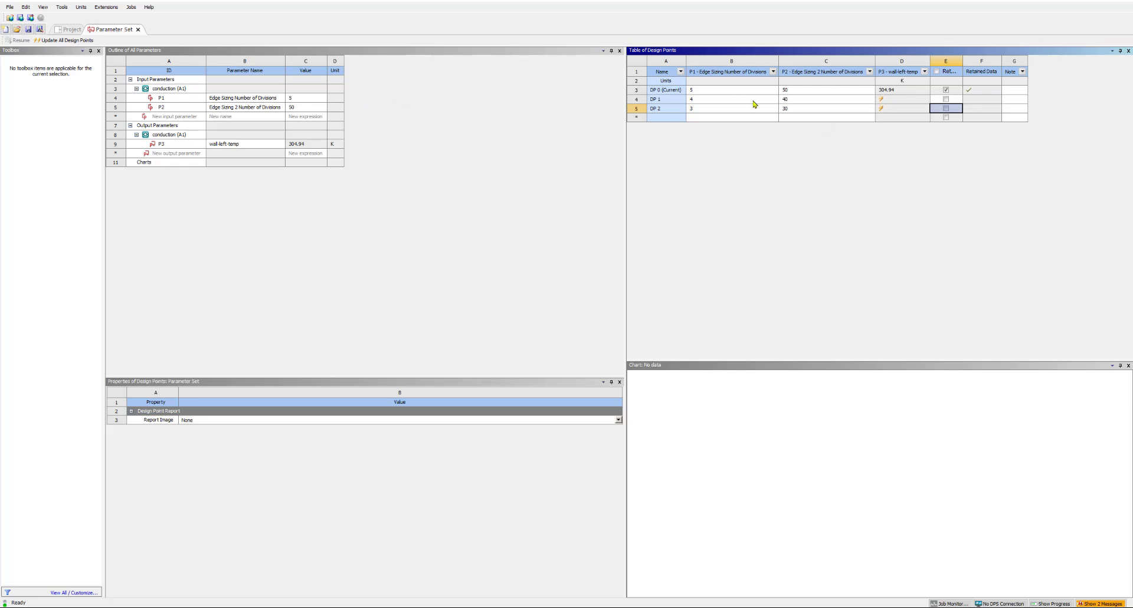
Step: Update all design points to compute wall-left-temp for each mesh division combination
left_click(50, 41)
left_click(138, 172)
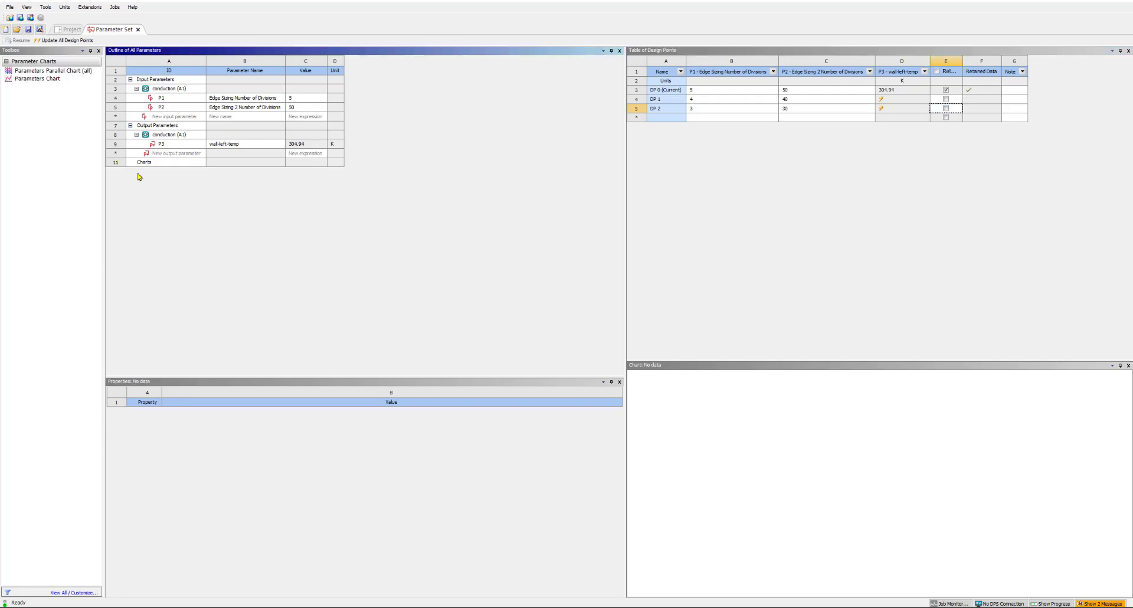
right_click(657, 110)
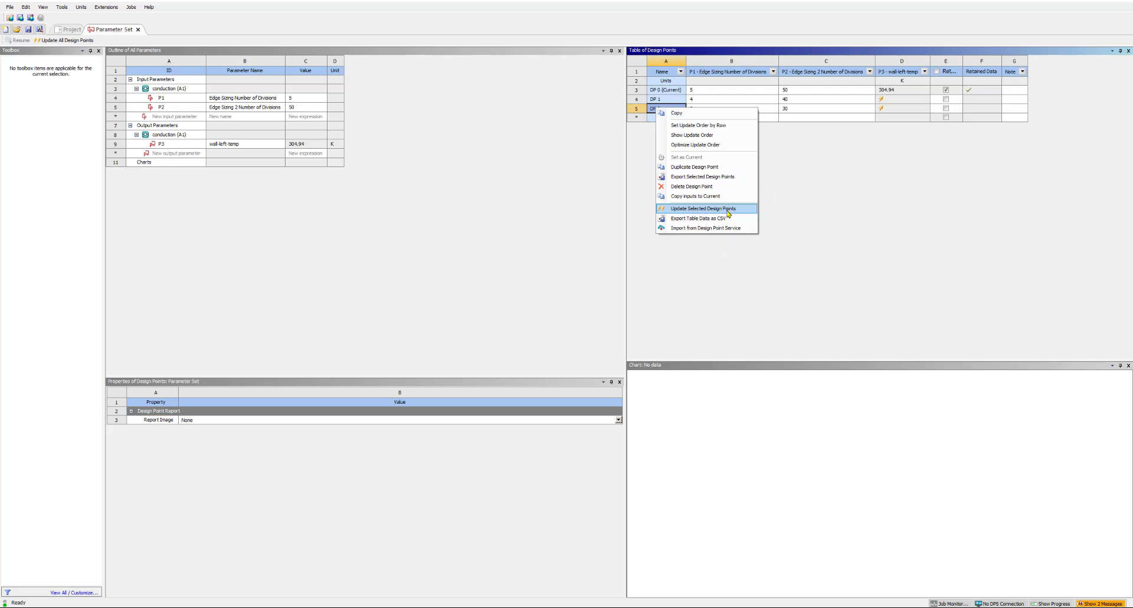
left_click(806, 229)
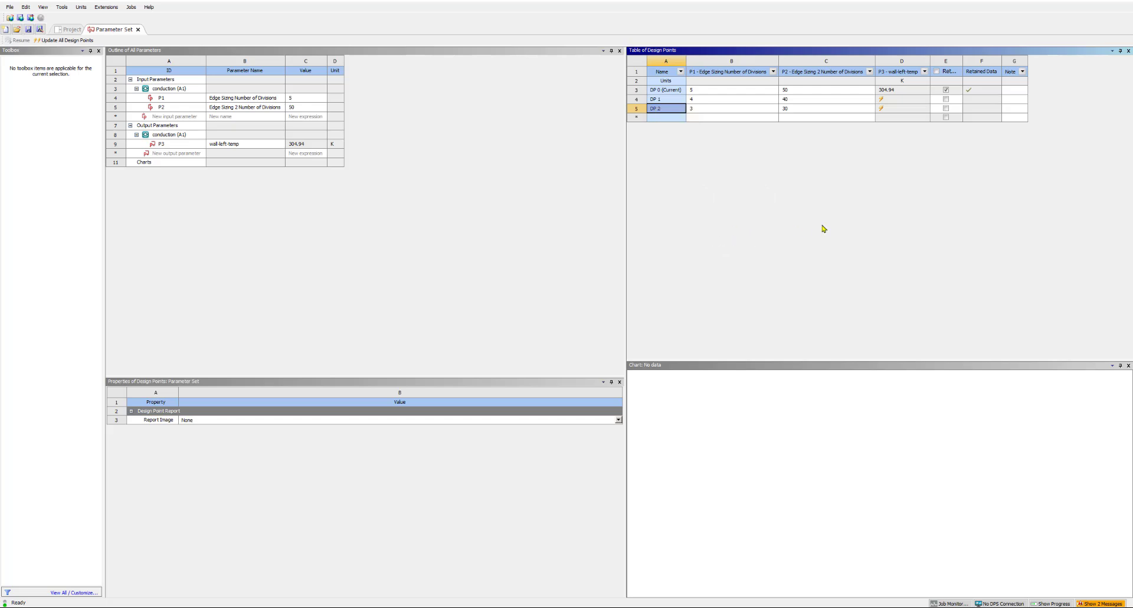
left_click(51, 40)
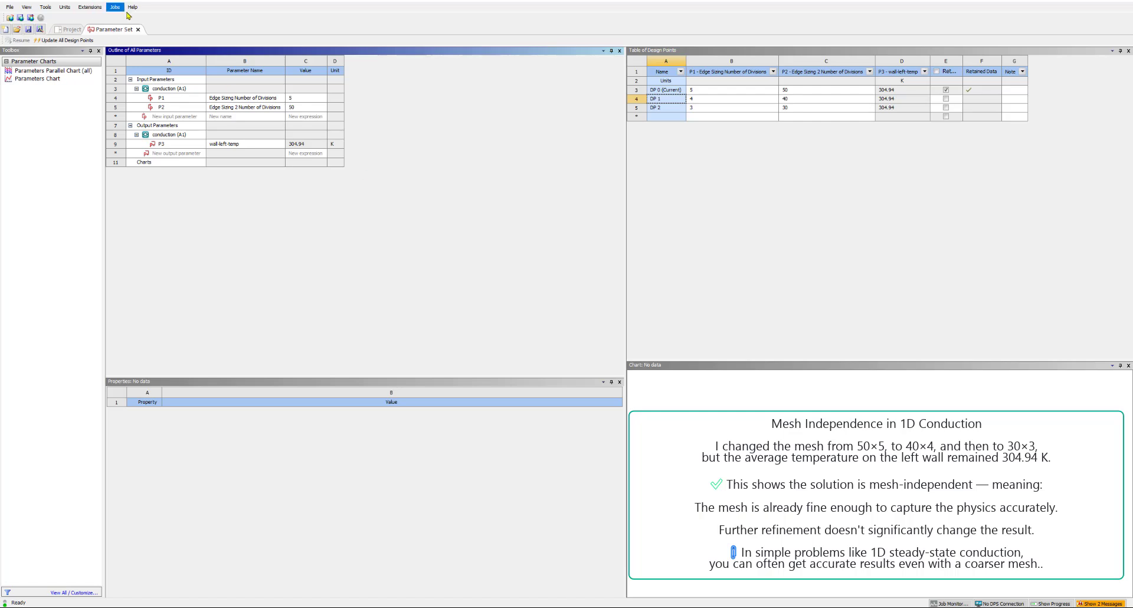
Step: Return to the project schematic and update the Results component of the conduction system
left_click(68, 30)
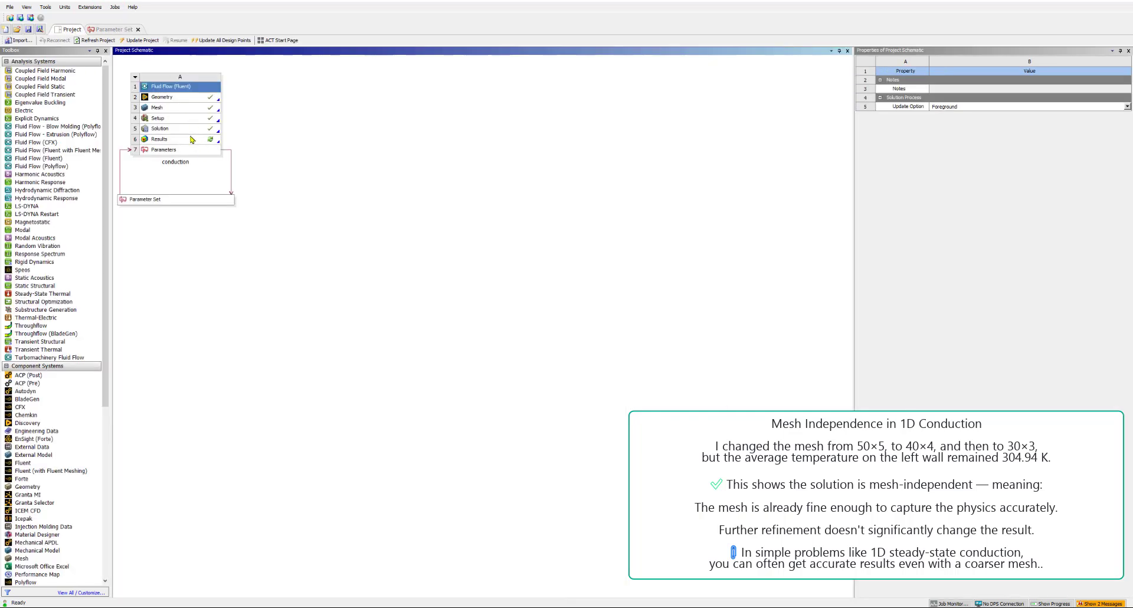
right_click(176, 142)
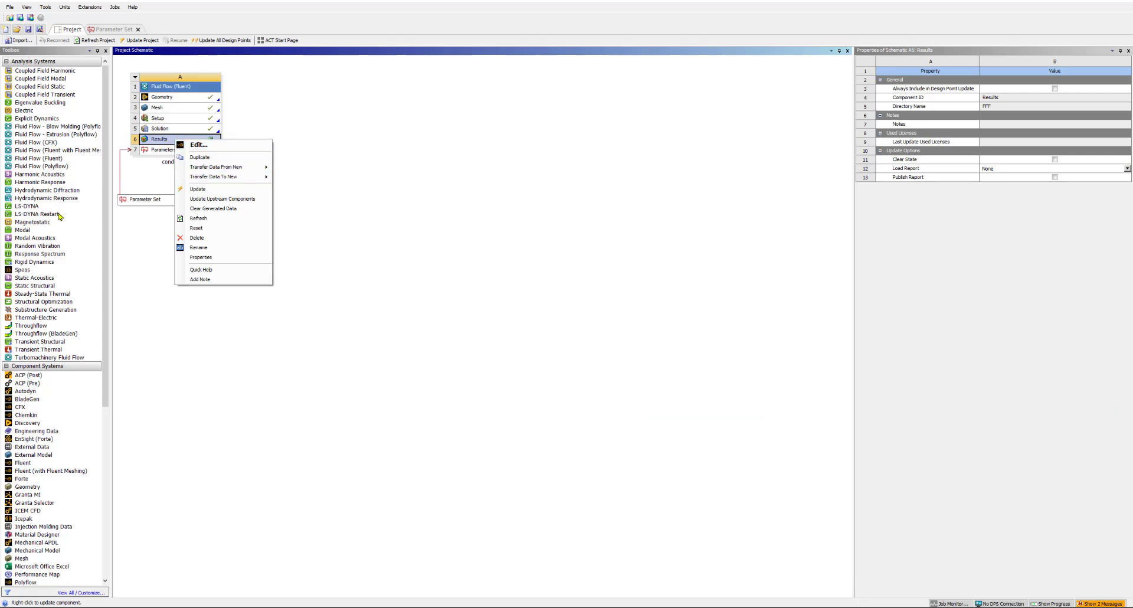
left_click(248, 126)
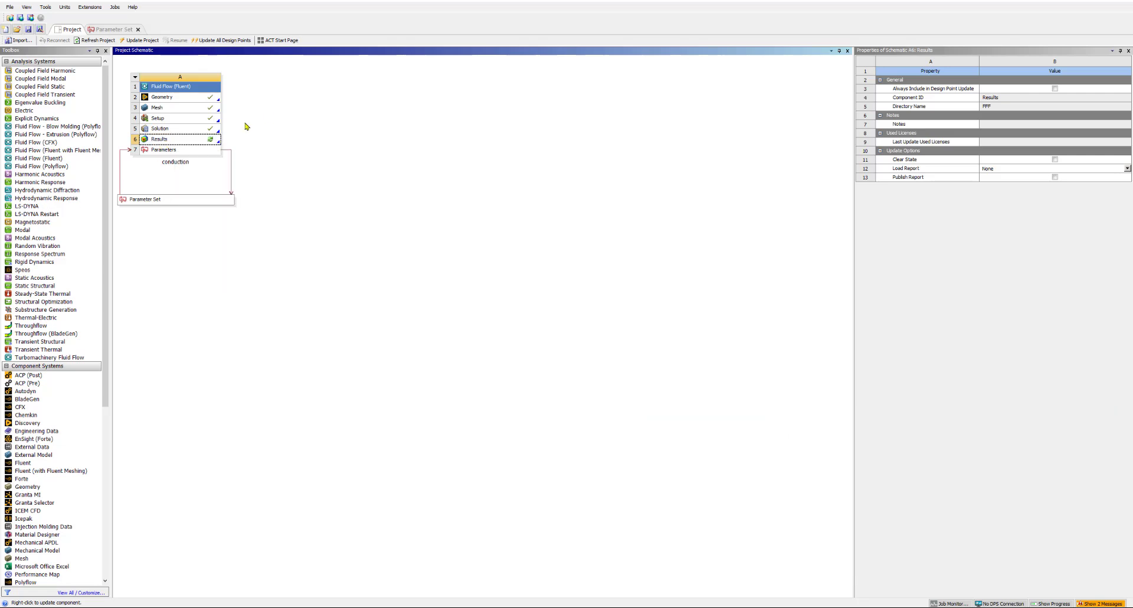
right_click(190, 138)
left_click(212, 186)
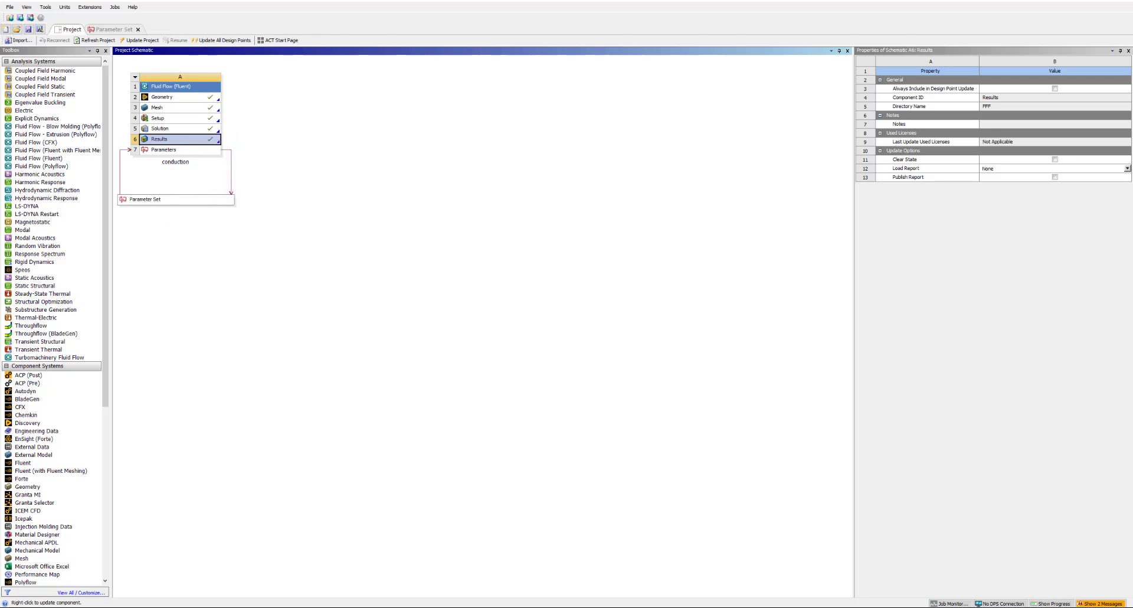
Step: Open the conduction results in CFD-Post, close it again and save the Workbench project
double_click(172, 140)
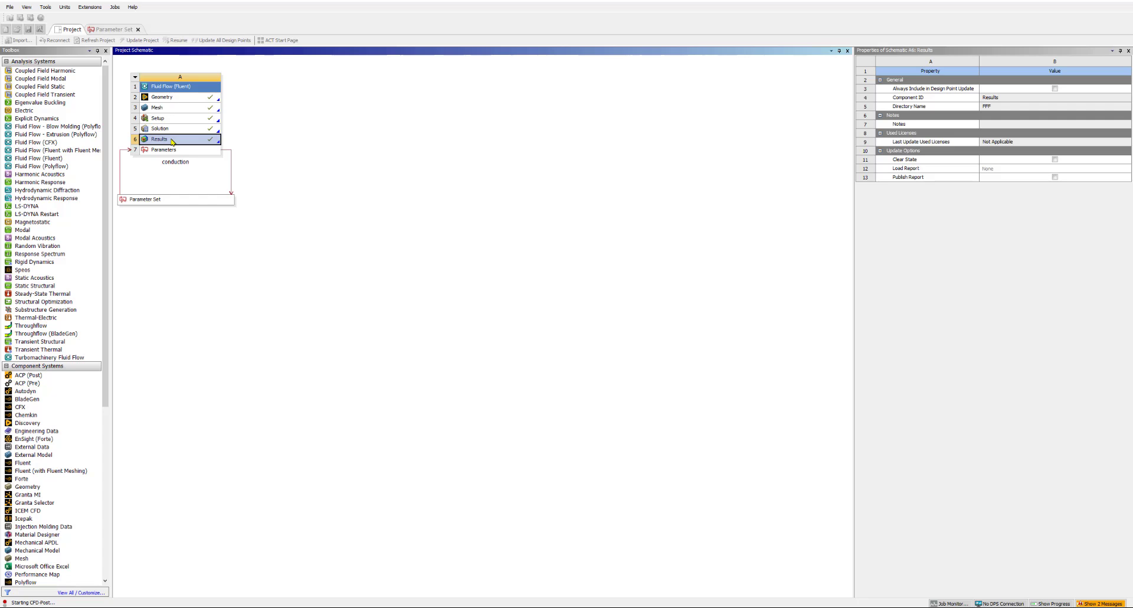
right_click(166, 142)
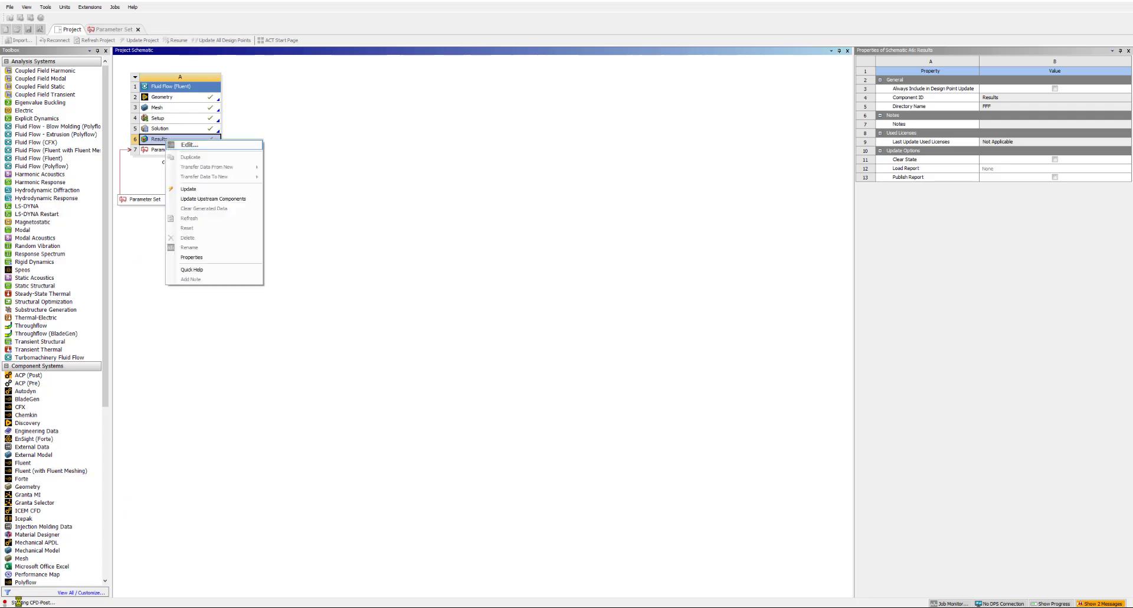
left_click(205, 395)
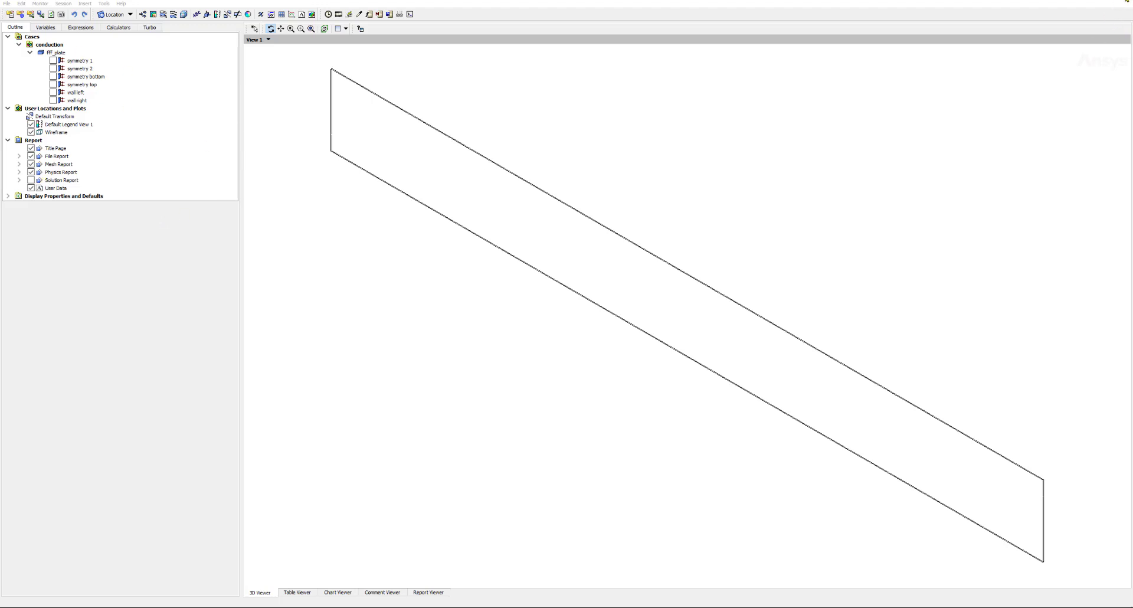
left_click(1126, 0)
left_click(1, 164)
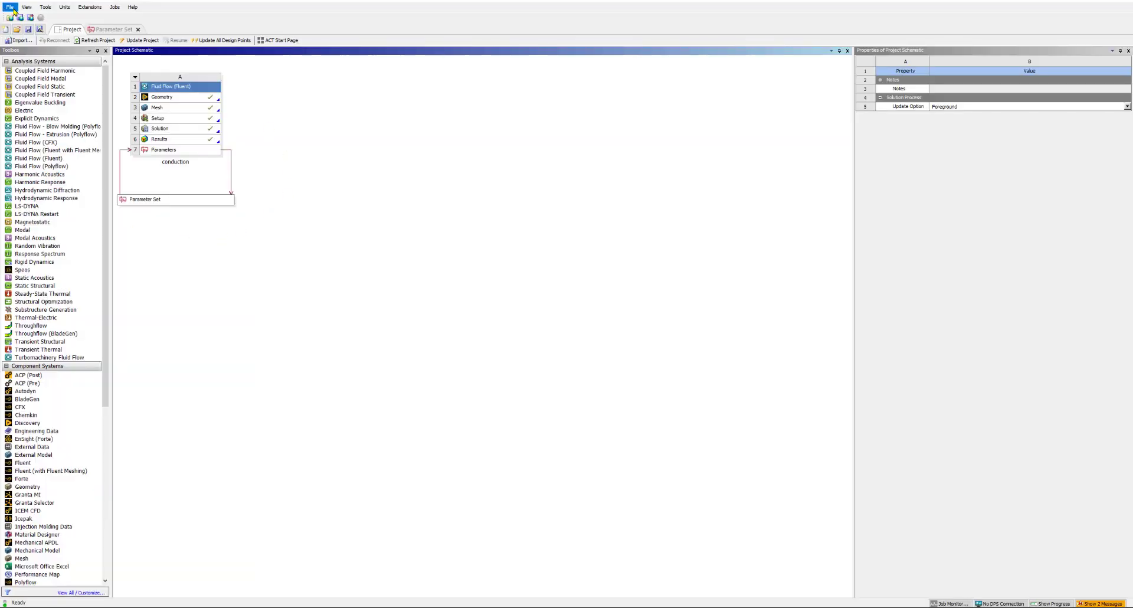
left_click(28, 30)
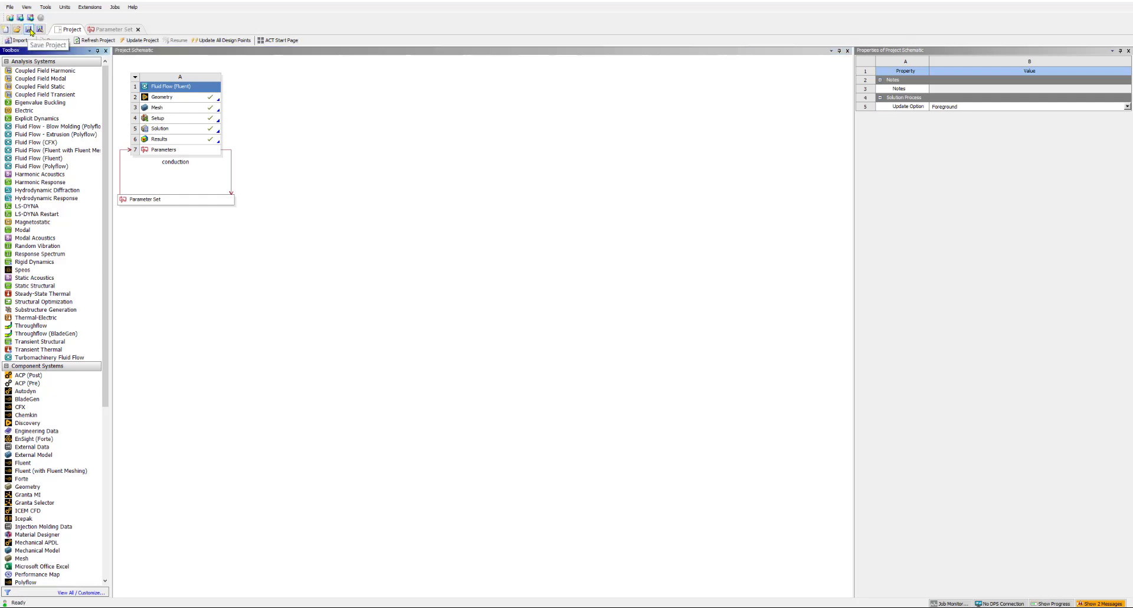
Step: Open the Solution component in Fluent and display the existing contour-temp static temperature contour on fff_plate
double_click(173, 131)
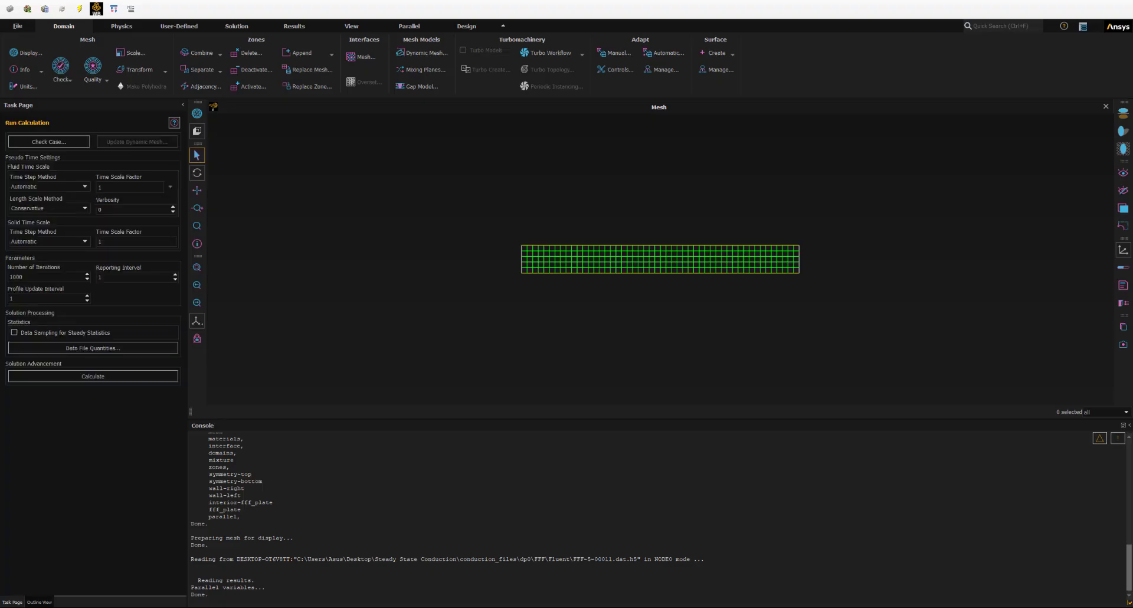
left_click(47, 603)
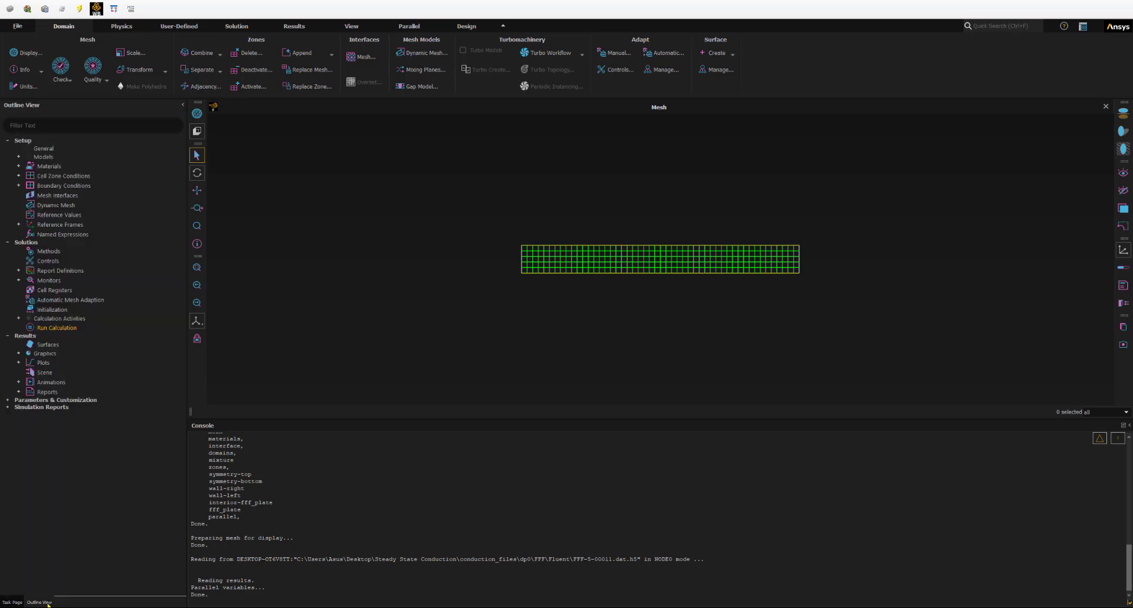
double_click(45, 353)
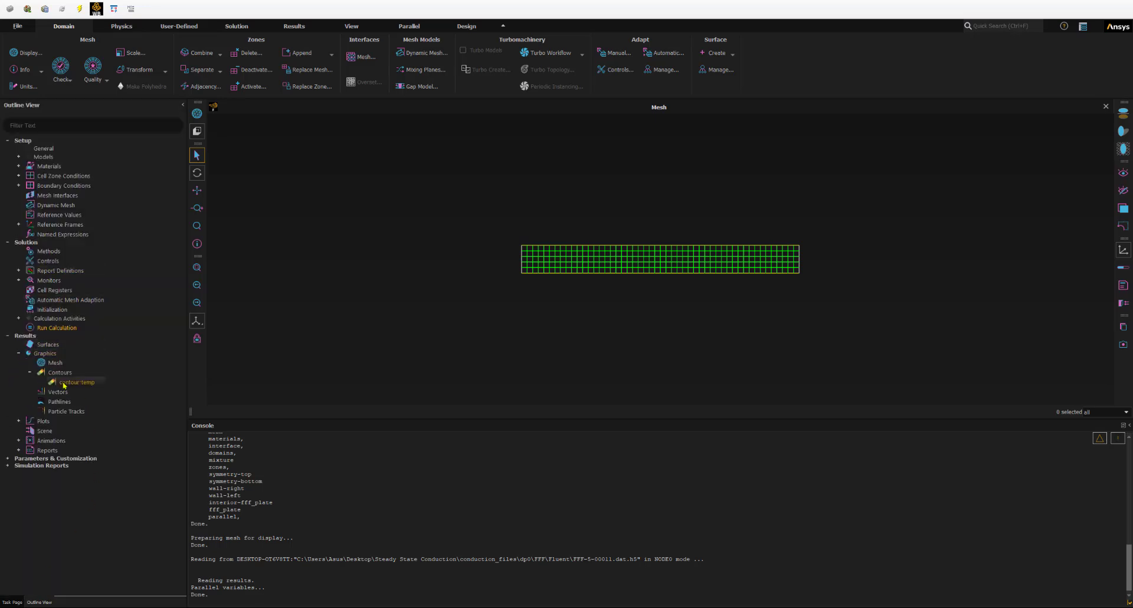
left_click(64, 384)
left_click(269, 476)
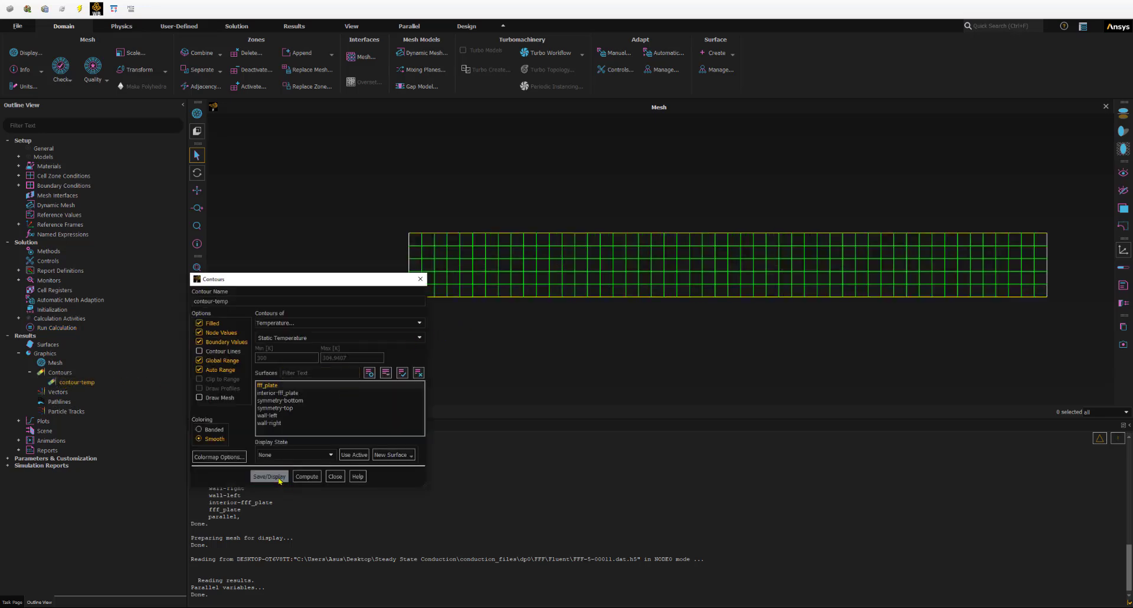
left_click(334, 477)
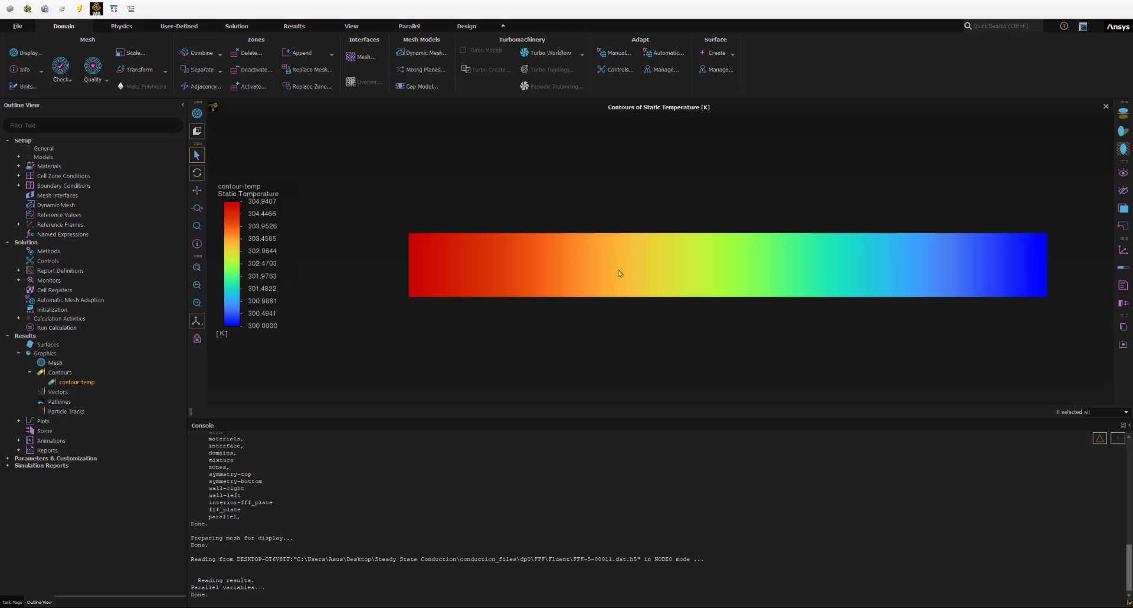
Step: Show the symmetry-bottom and symmetry-top zones among the boundary conditions in the outline
left_click(19, 185)
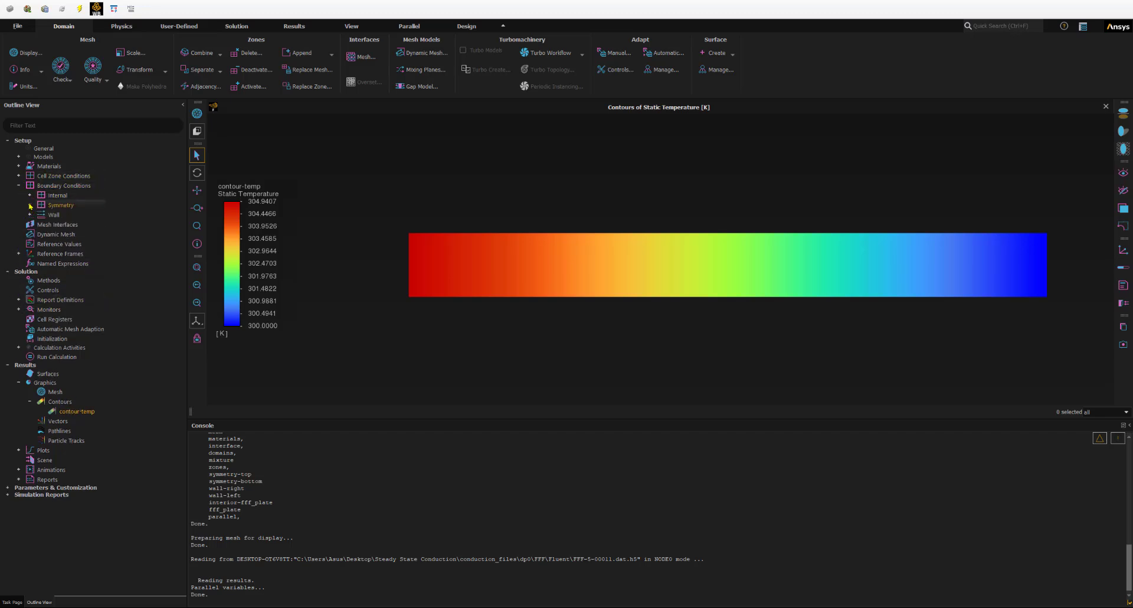
left_click(30, 205)
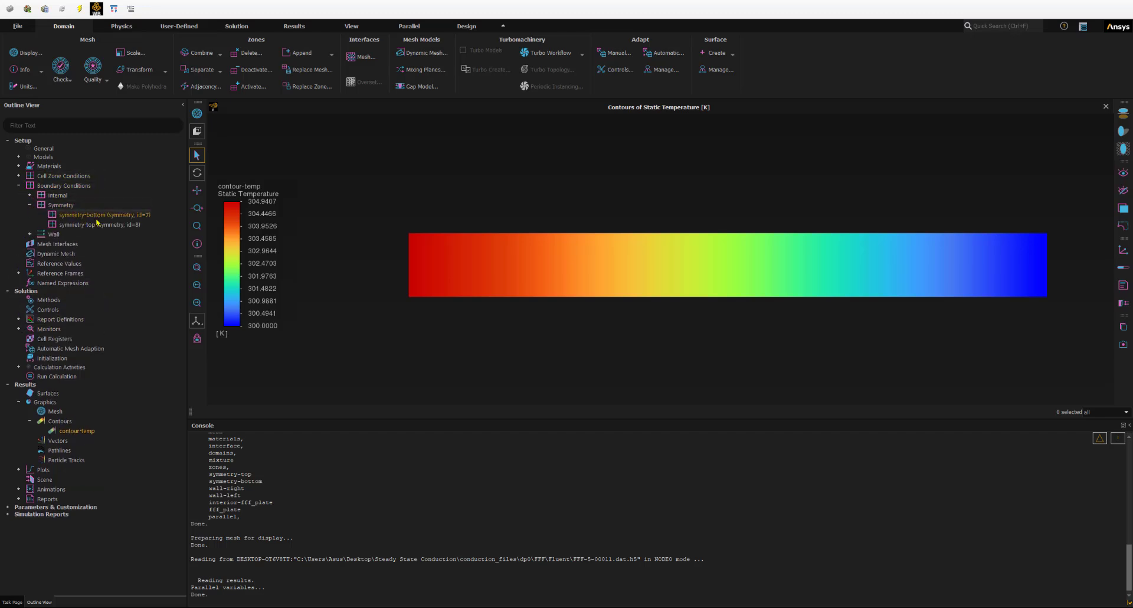